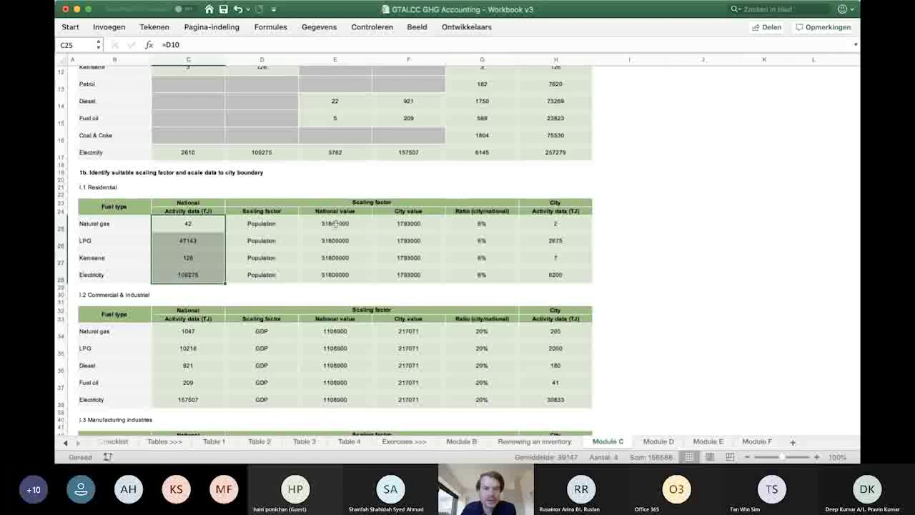
drag(335, 223, 335, 271)
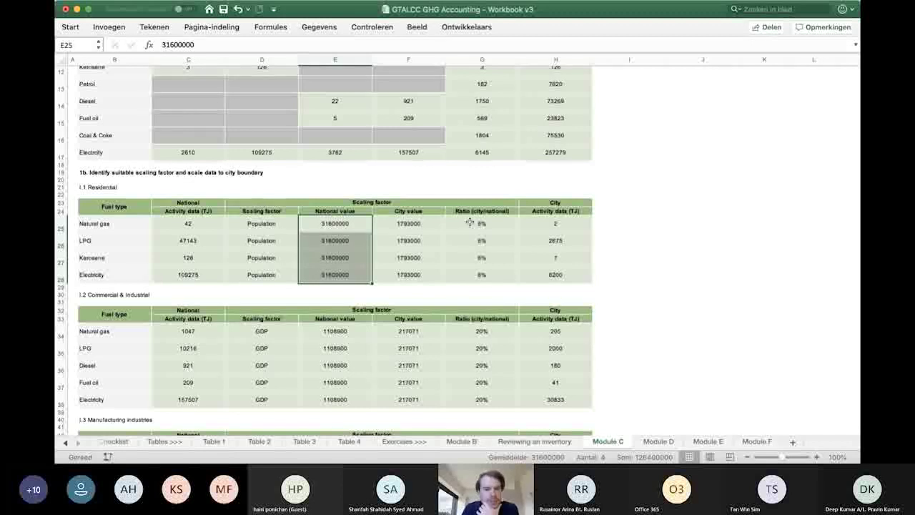
drag(468, 223, 470, 273)
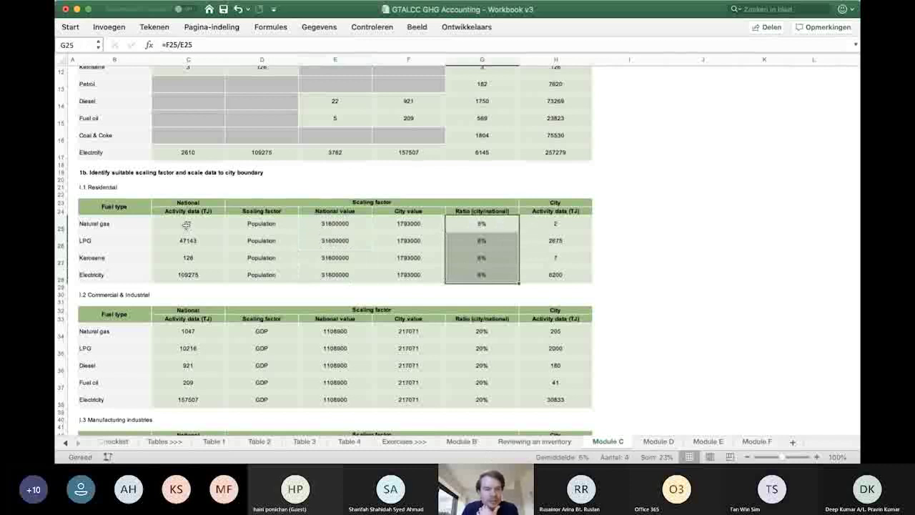
click(539, 222)
mouse_move(539, 222)
mouse_down()
mouse_move(535, 279)
mouse_move(538, 224)
mouse_up()
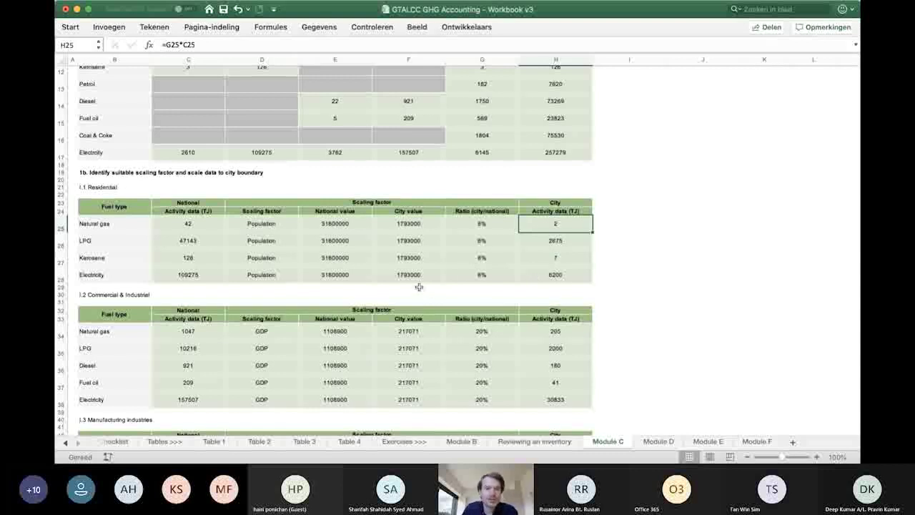
scroll(452, 206, up, 2)
scroll(452, 206, up, 5)
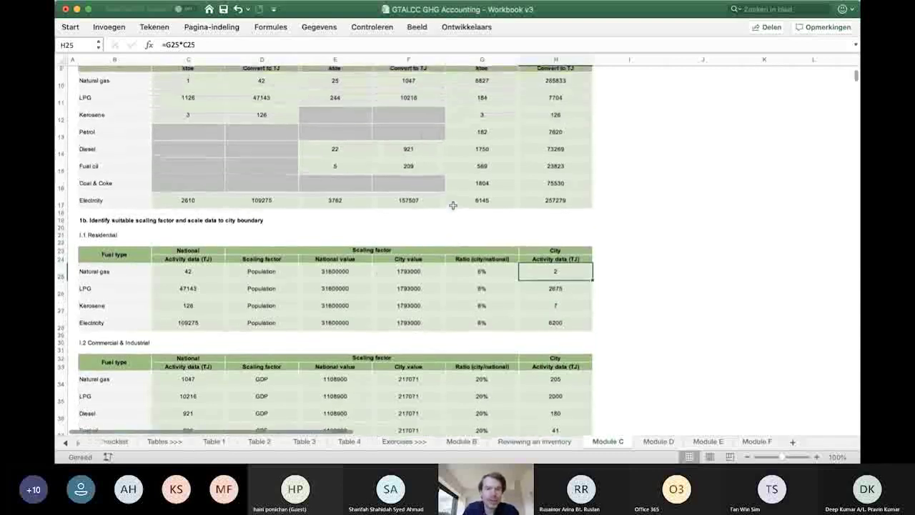
drag(408, 147, 412, 265)
scroll(412, 265, down, 5)
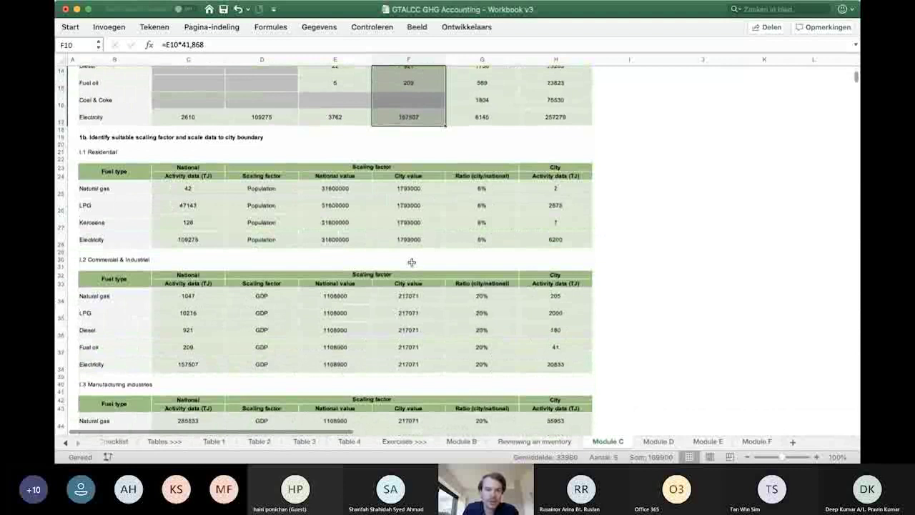
scroll(411, 262, down, 2)
drag(184, 271, 183, 338)
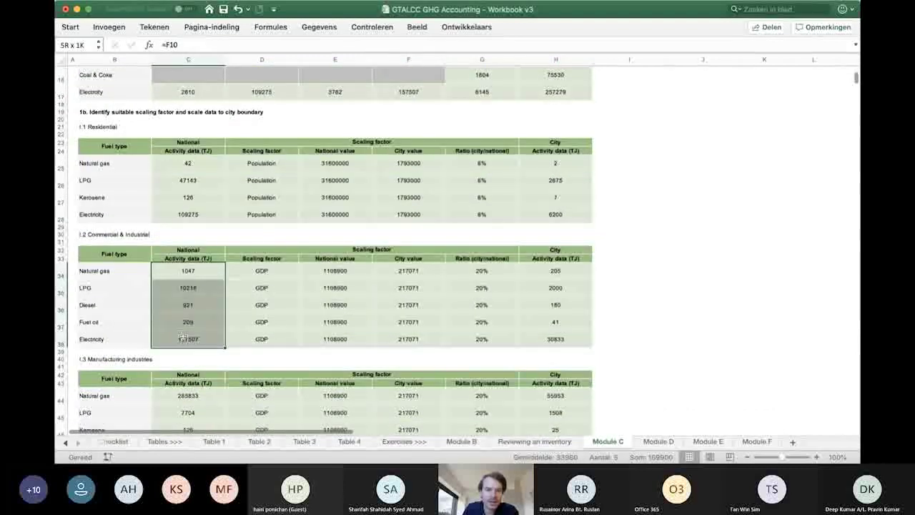
click(169, 269)
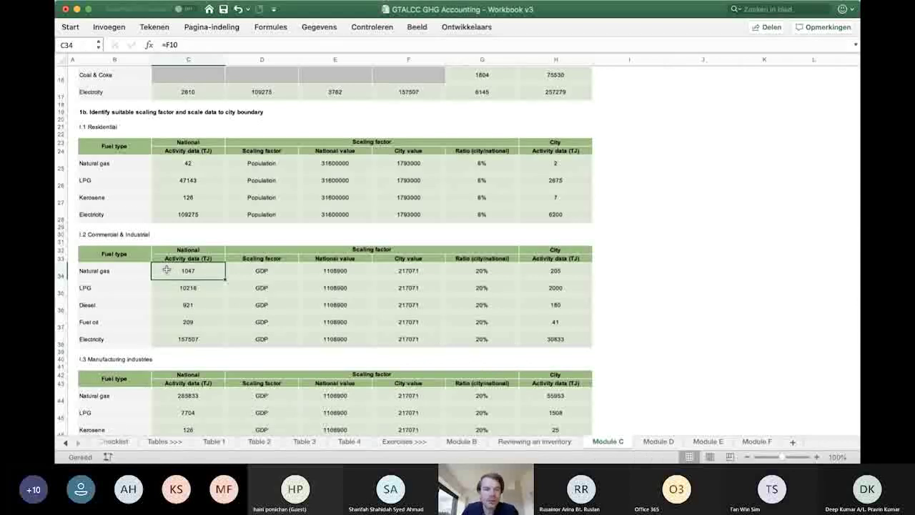
scroll(250, 281, down, 2)
scroll(253, 283, down, 2)
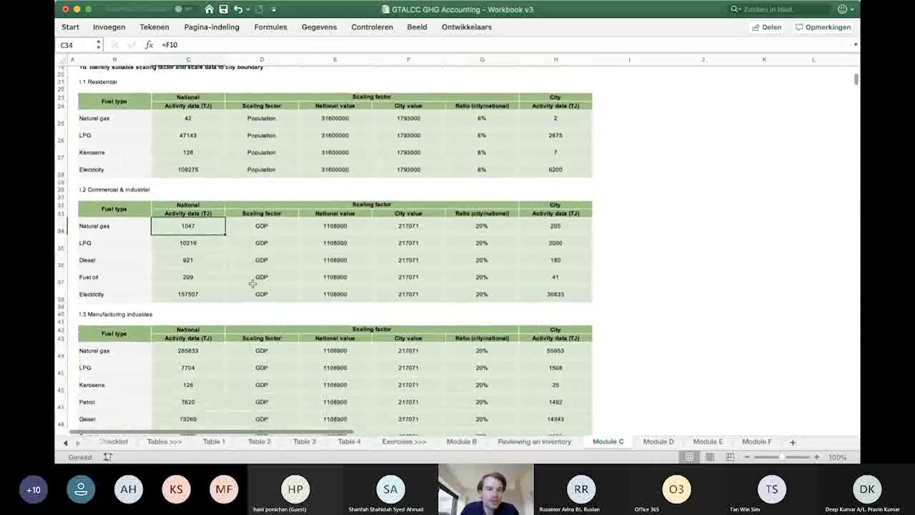
scroll(252, 284, down, 1)
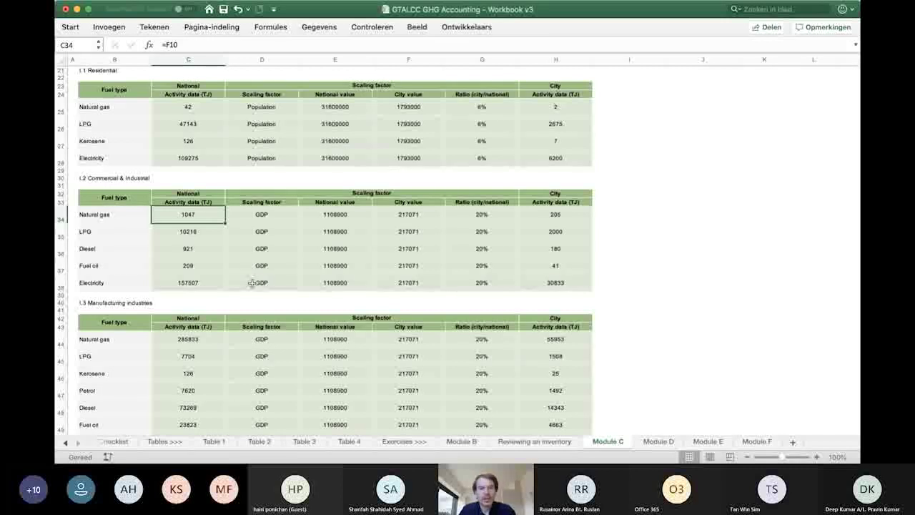
drag(261, 215, 262, 281)
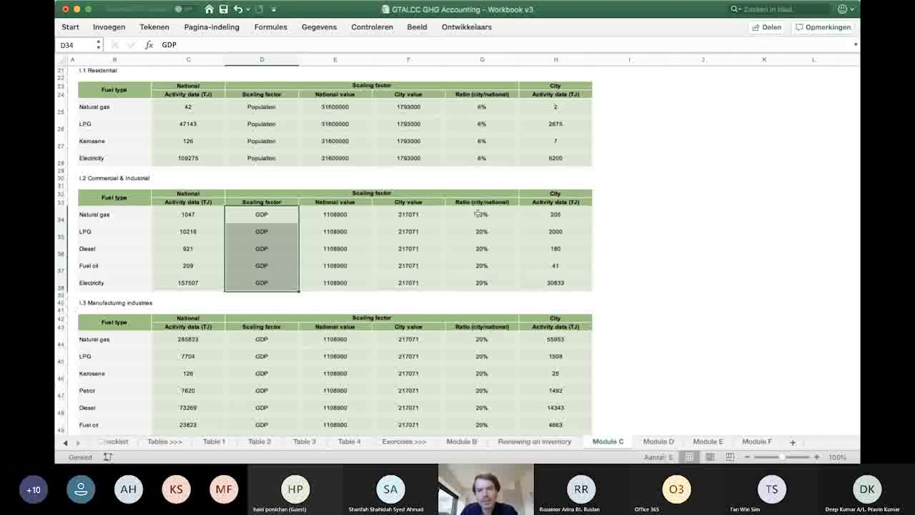
click(479, 214)
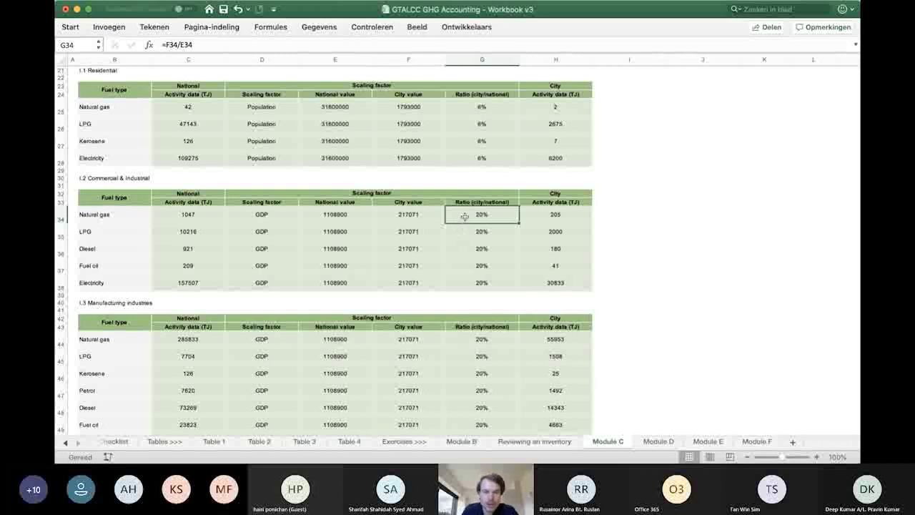
click(199, 213)
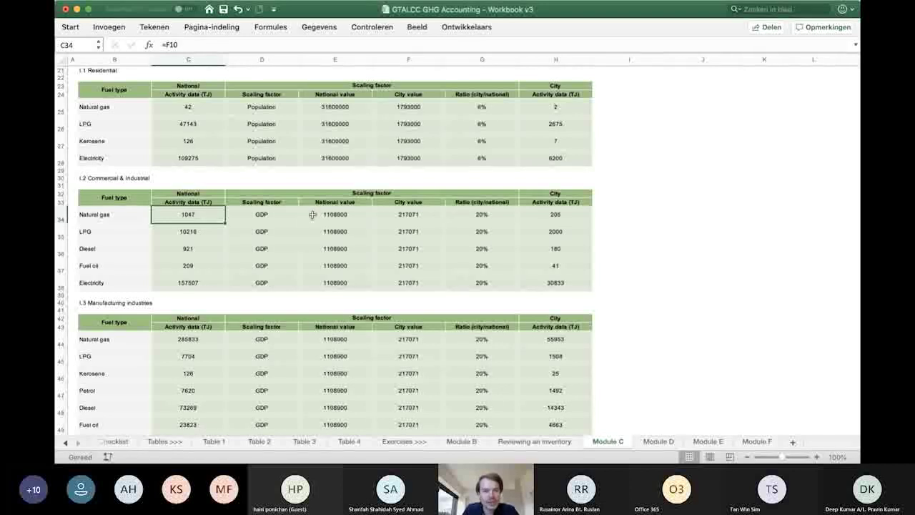
drag(312, 215, 414, 267)
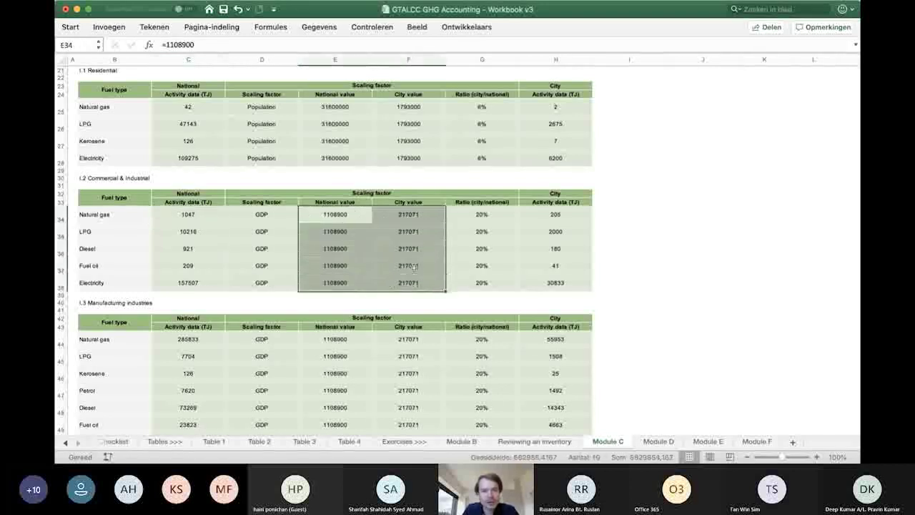
click(471, 215)
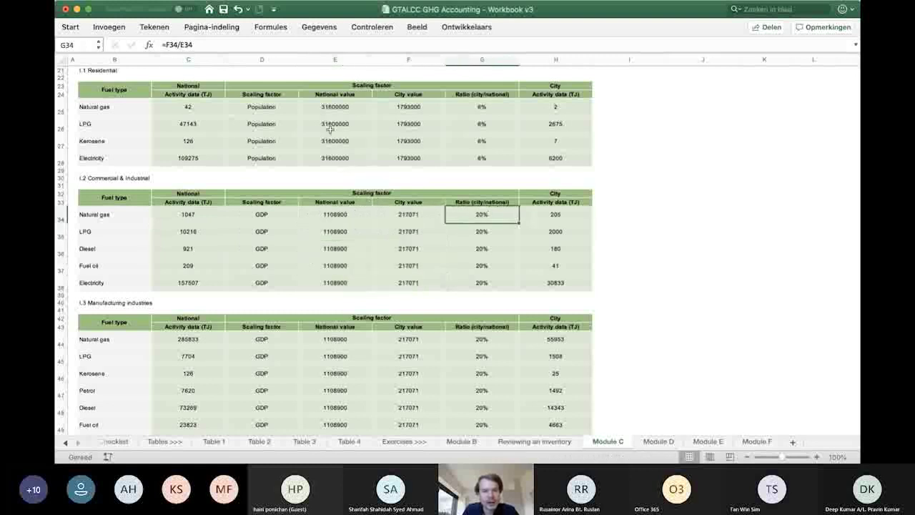
click(539, 215)
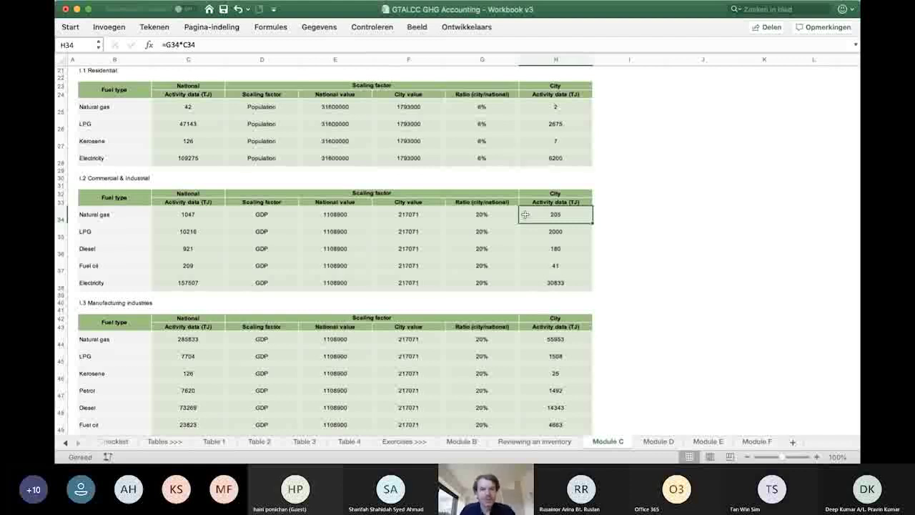
click(468, 212)
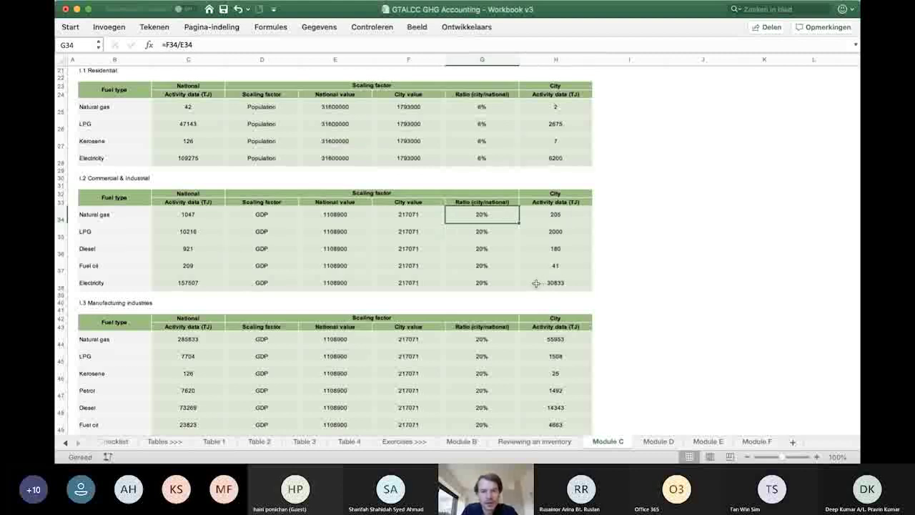
Step: Scroll down to the 1c emission factors table showing natural gas at 56.1 tCO2/TJ
scroll(505, 257, down, 1)
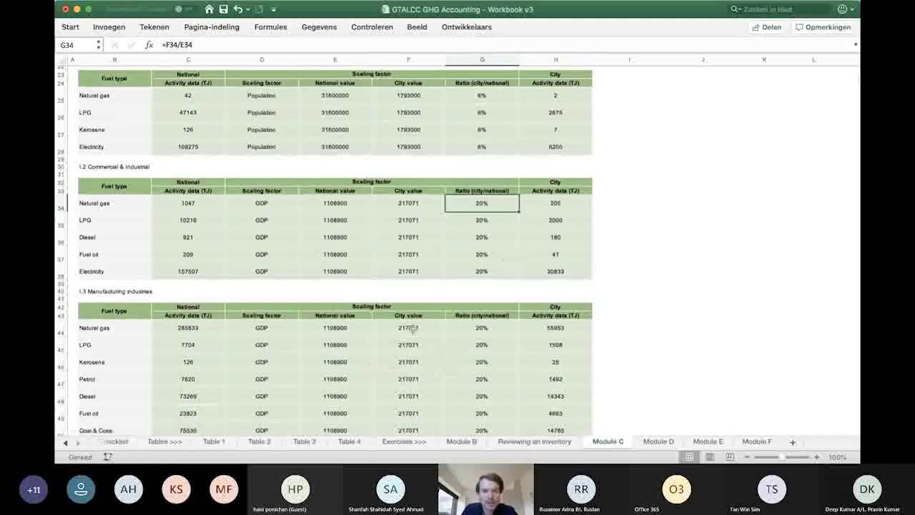
scroll(412, 328, down, 1)
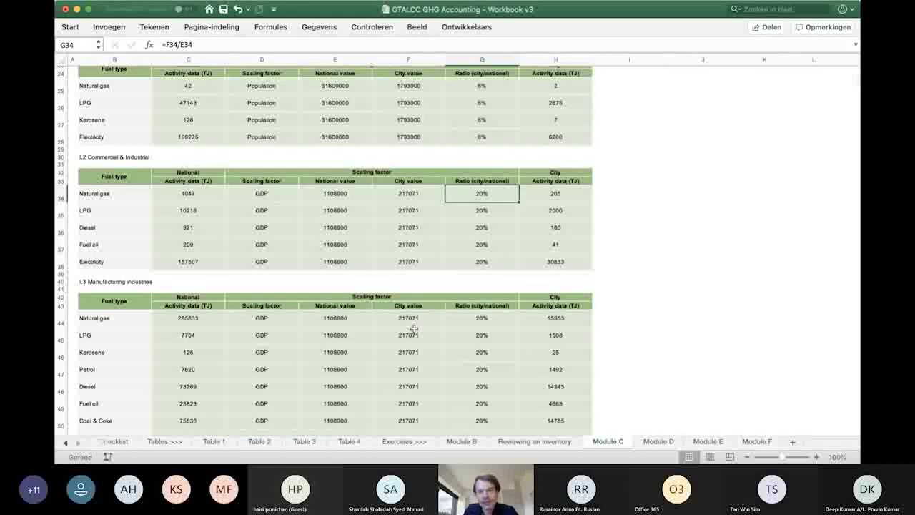
scroll(426, 319, down, 4)
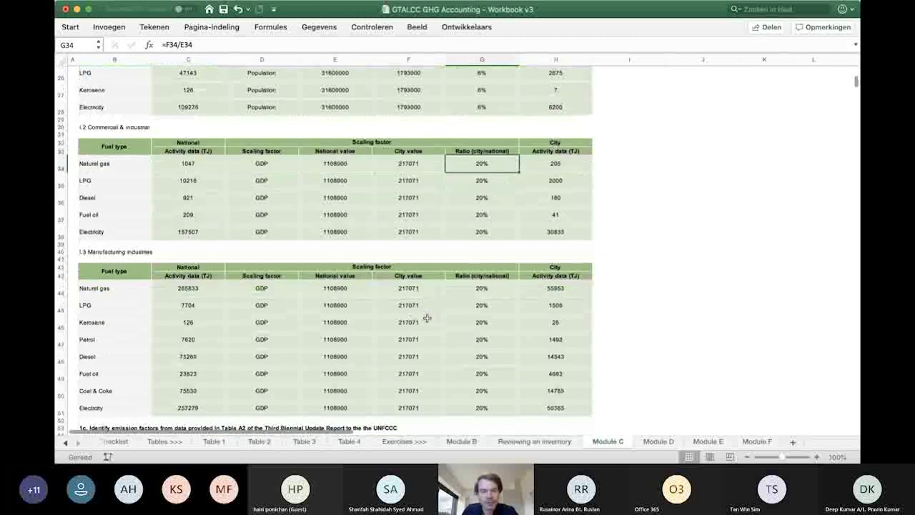
scroll(428, 319, down, 10)
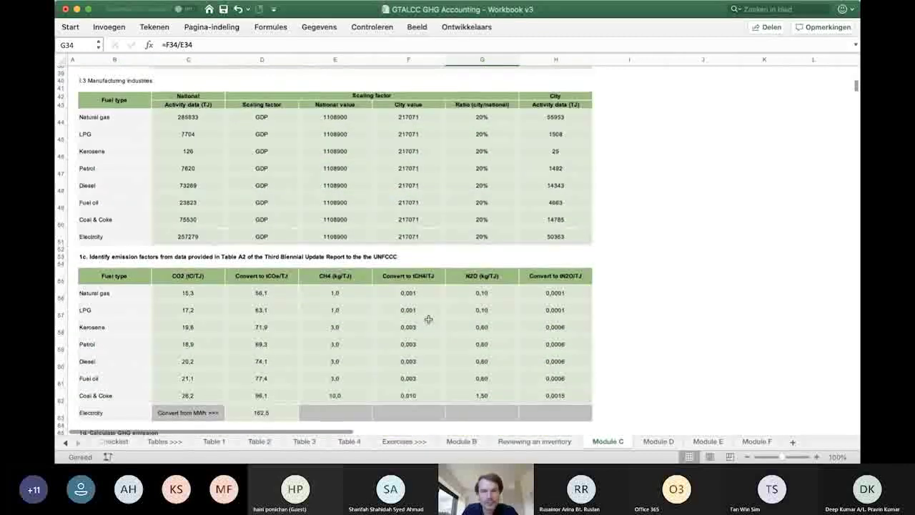
scroll(428, 319, down, 3)
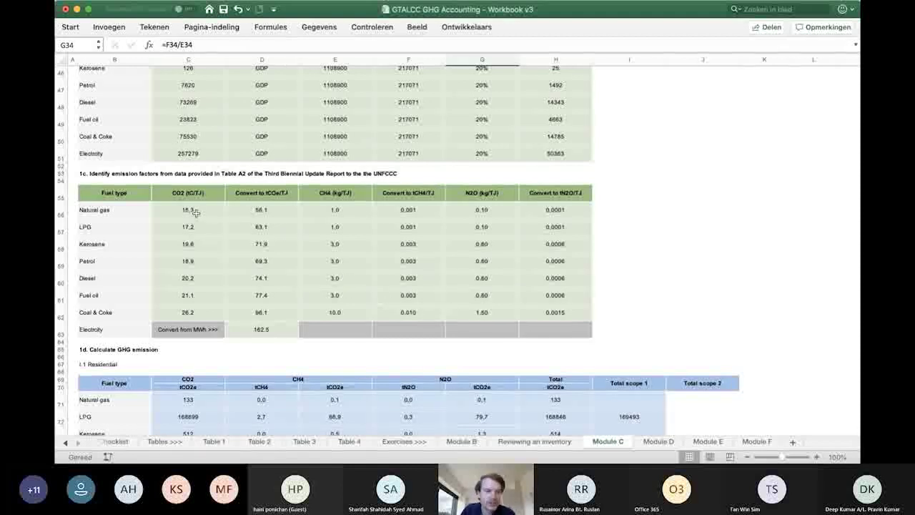
drag(194, 212, 200, 308)
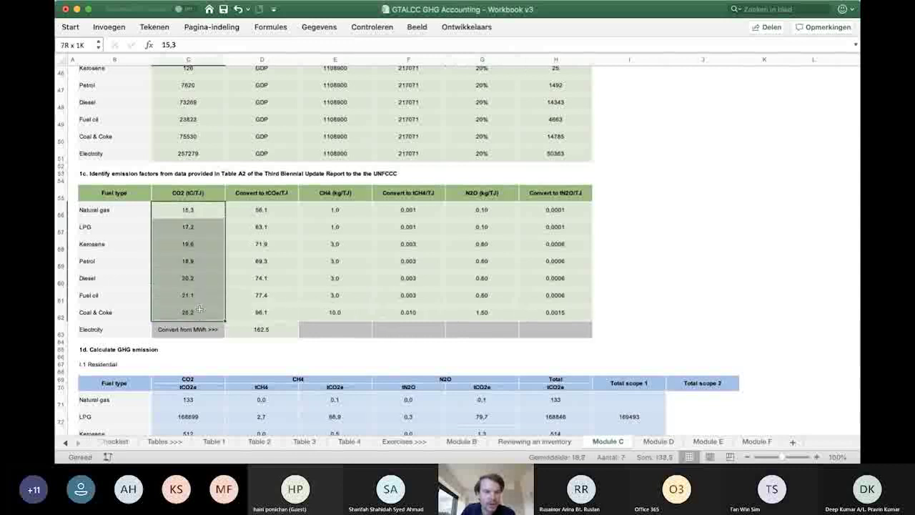
click(203, 211)
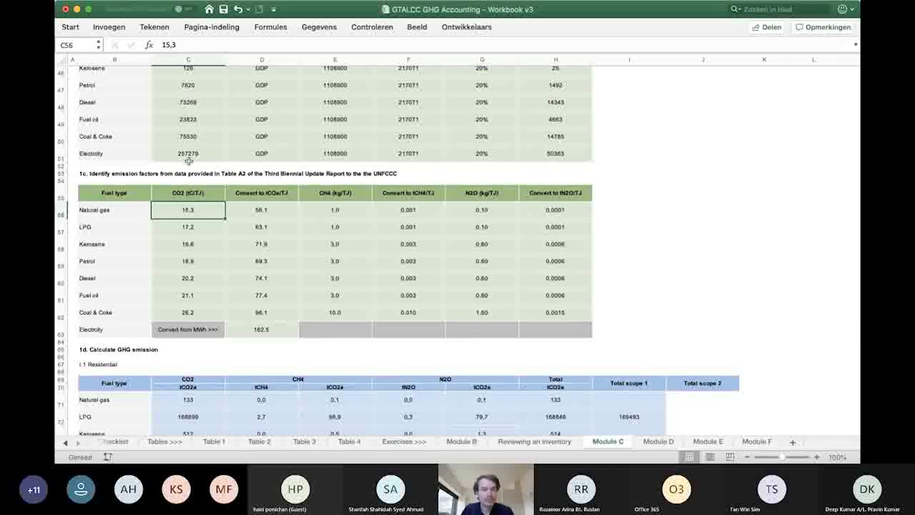
click(266, 190)
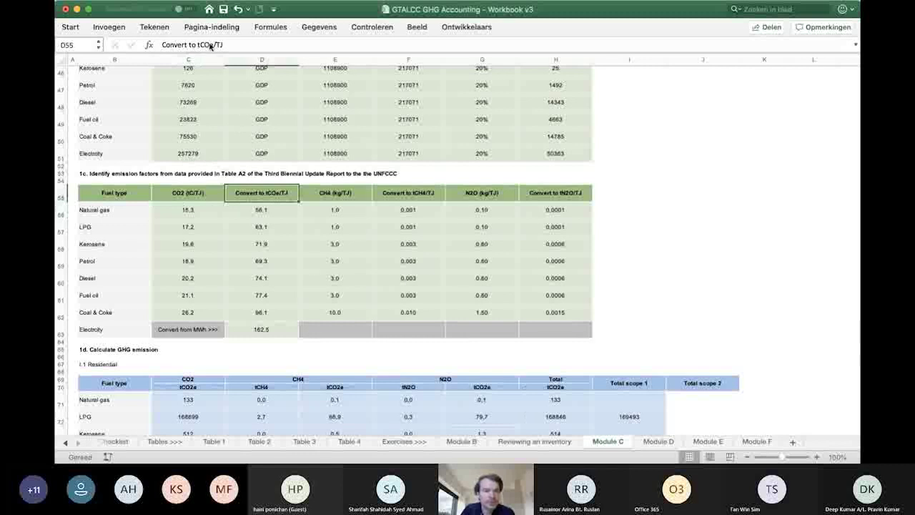
click(210, 45)
key(BackSpace)
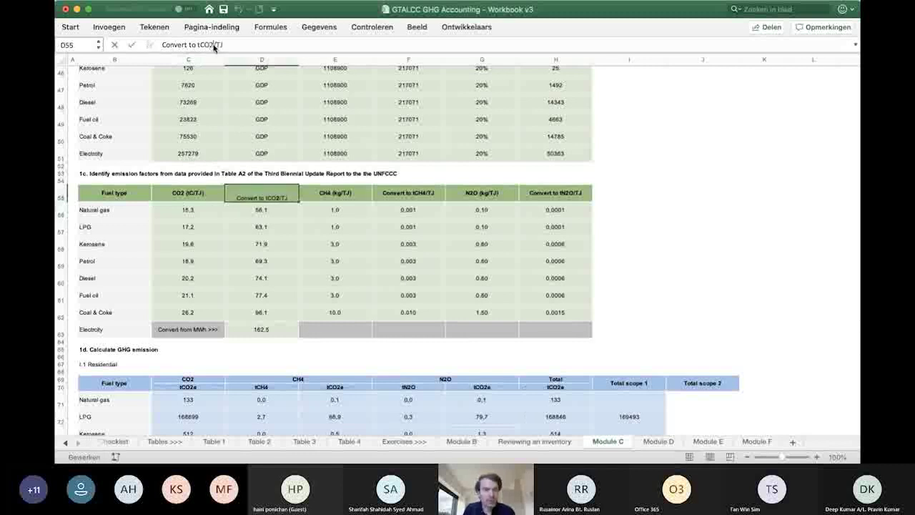
key(Return)
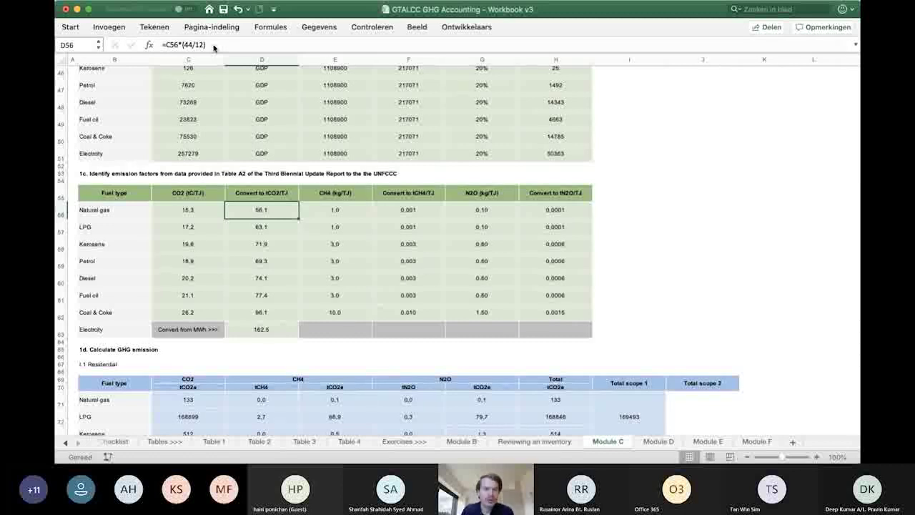
key(Left)
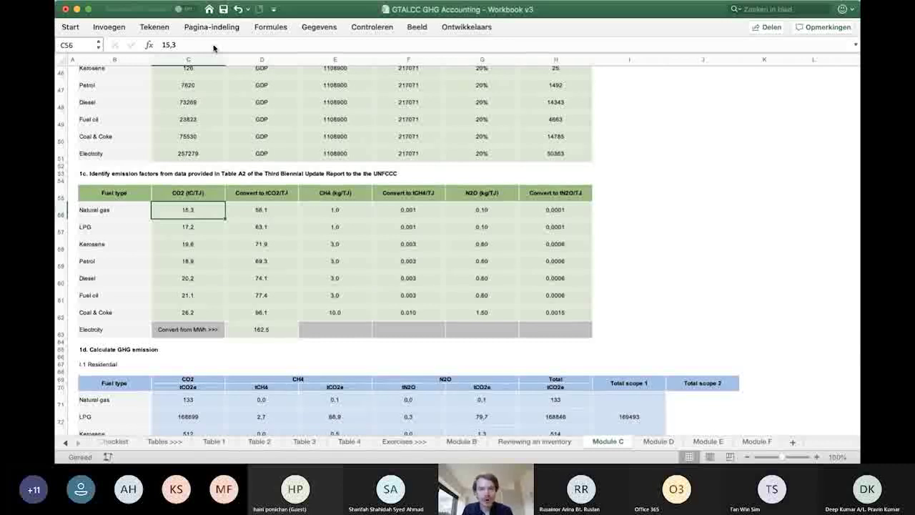
key(Right)
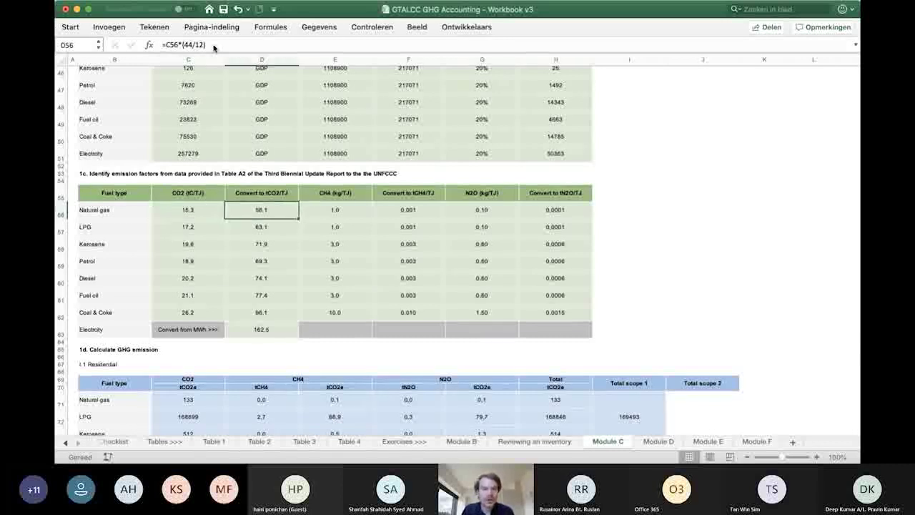
key(Down)
key(Down)
key(Down)
key(Down)
key(Down)
key(Down)
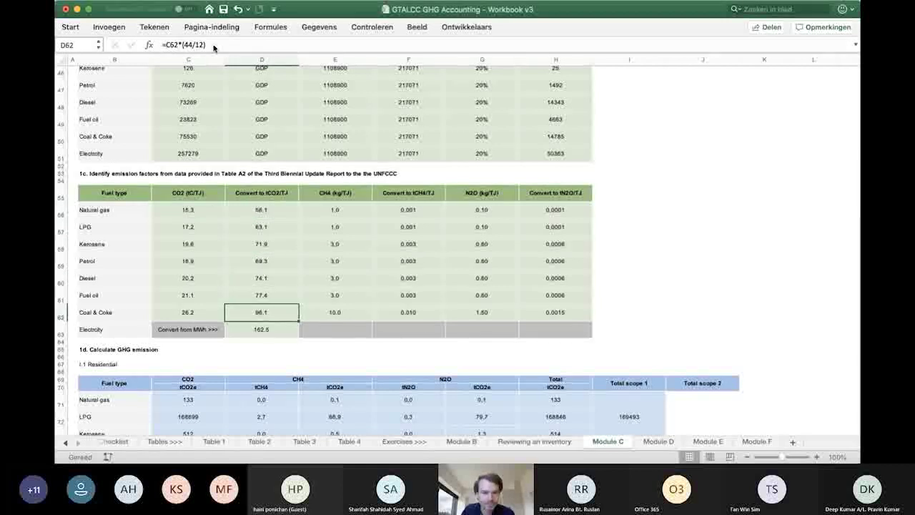
key(Up)
key(Up)
key(Up)
key(Up)
key(Up)
key(Up)
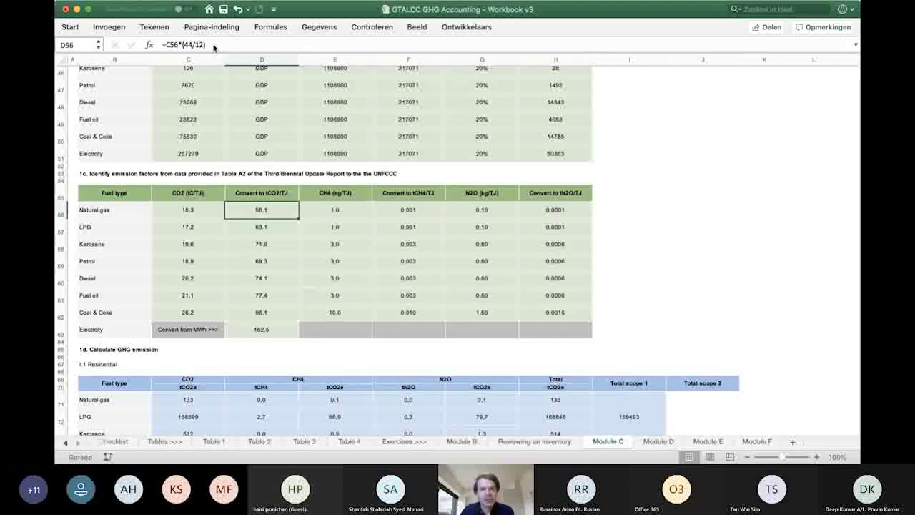
key(Right)
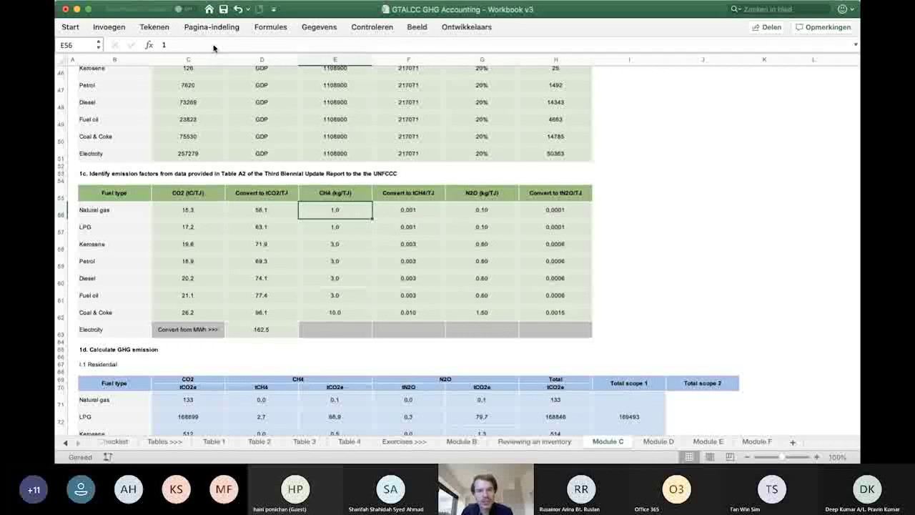
key(Right)
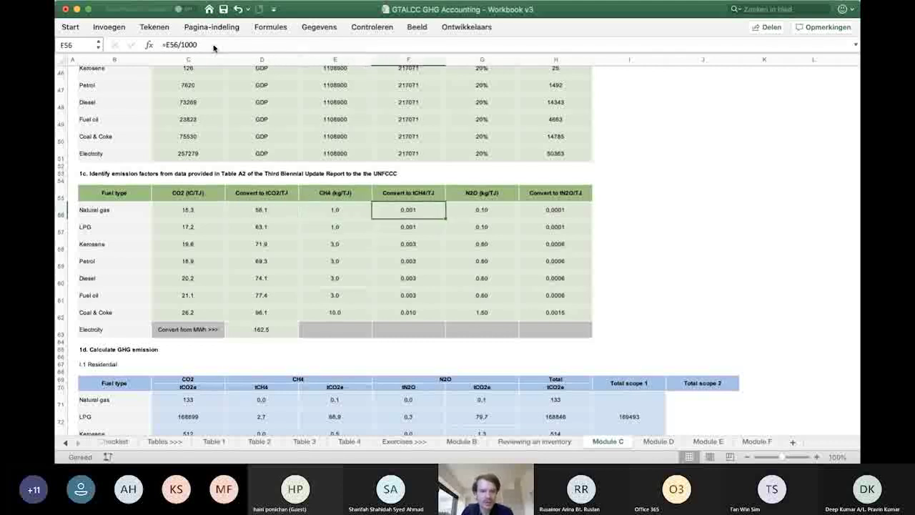
key(Left)
key(Right)
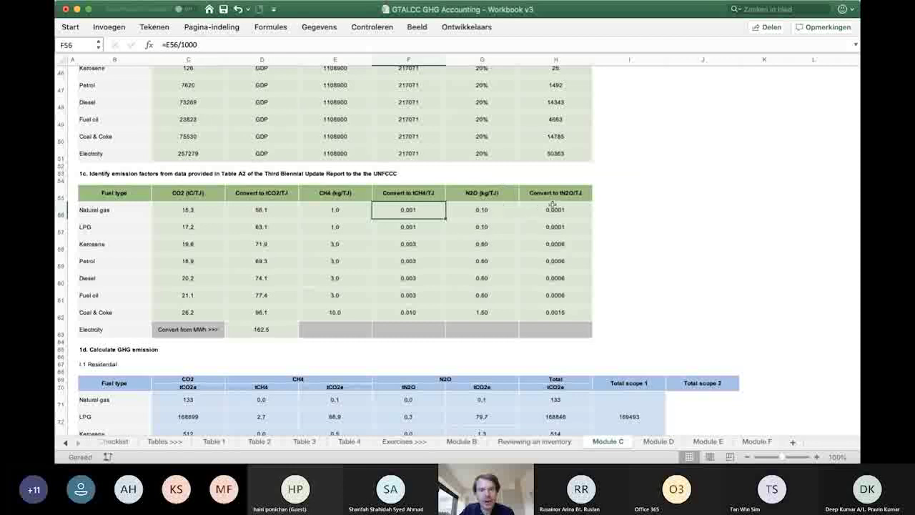
drag(553, 206, 558, 313)
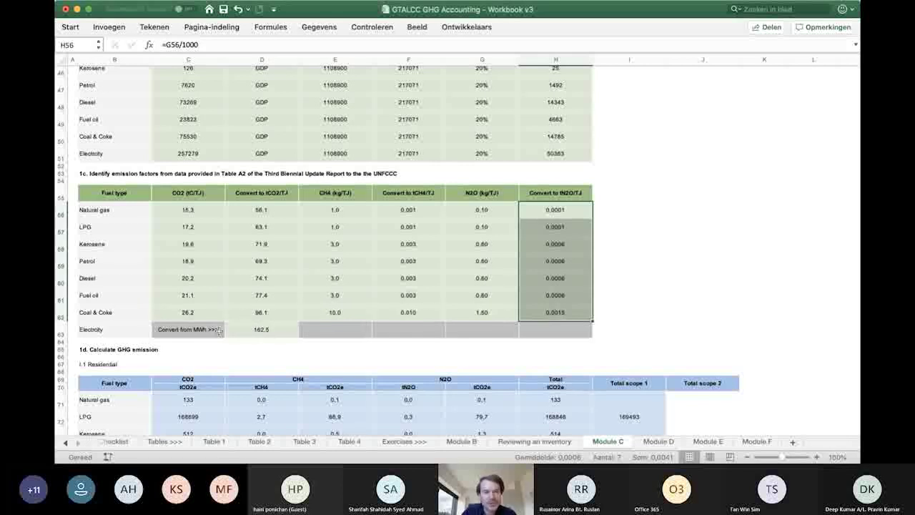
click(256, 329)
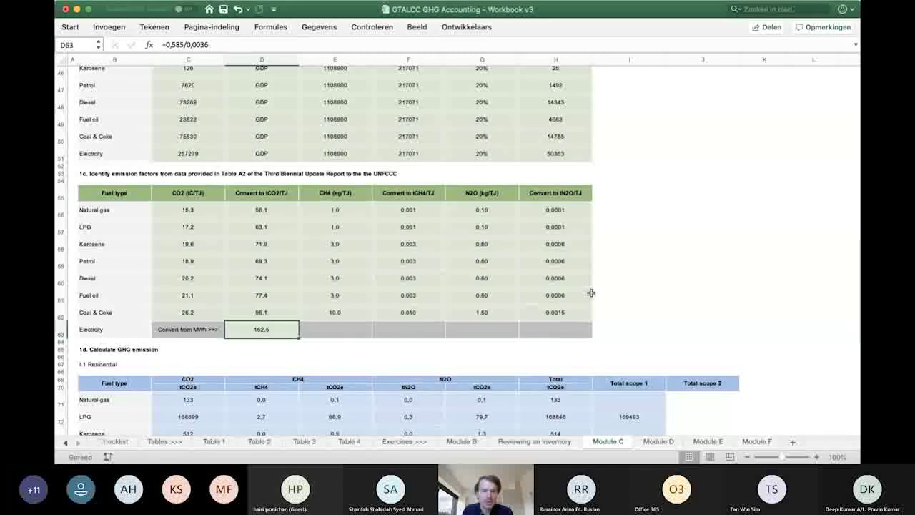
scroll(590, 291, down, 2)
click(182, 357)
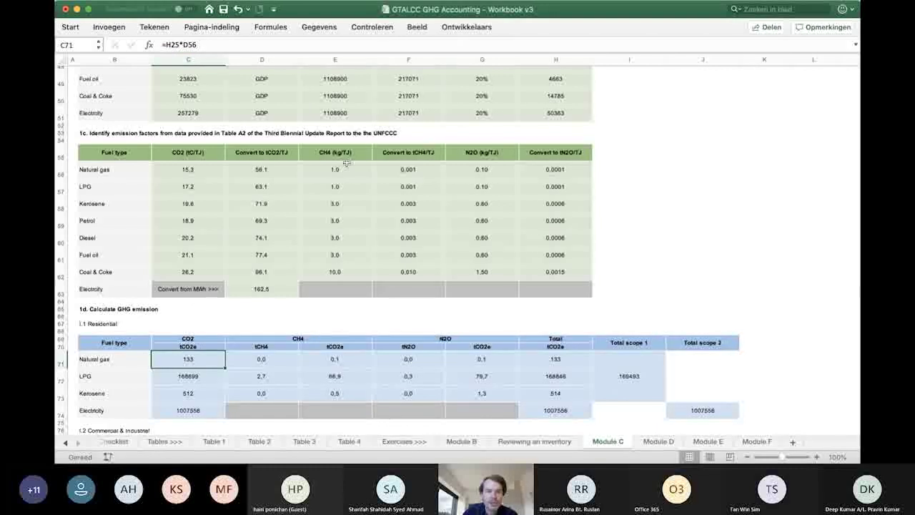
scroll(474, 247, up, 1)
scroll(473, 247, up, 5)
scroll(474, 247, down, 4)
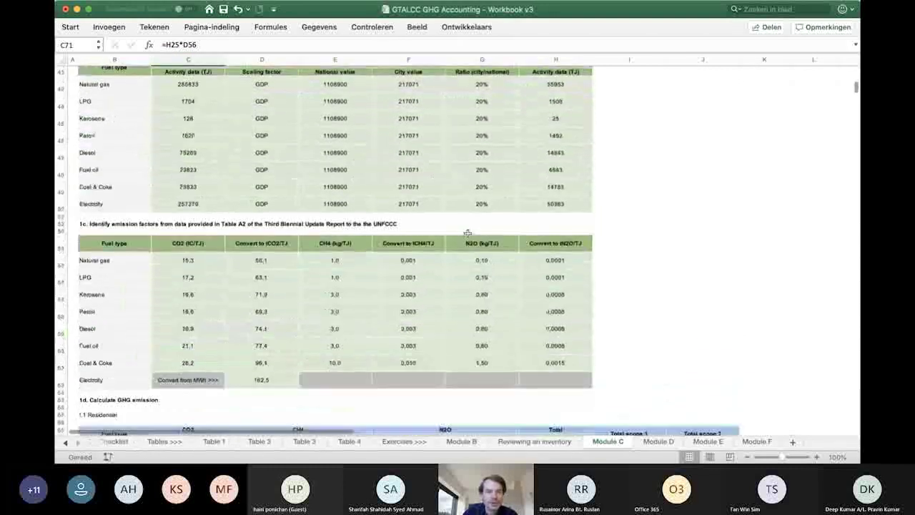
click(282, 44)
scroll(471, 215, up, 10)
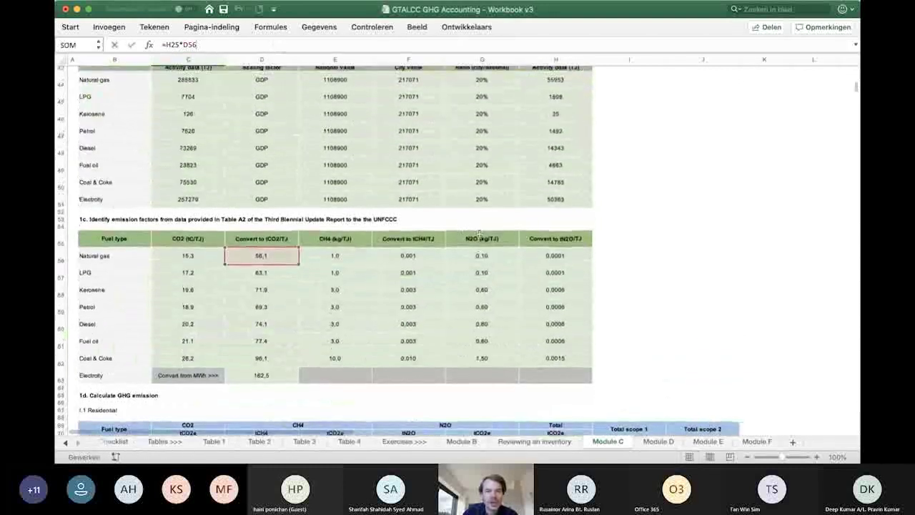
scroll(479, 232, up, 6)
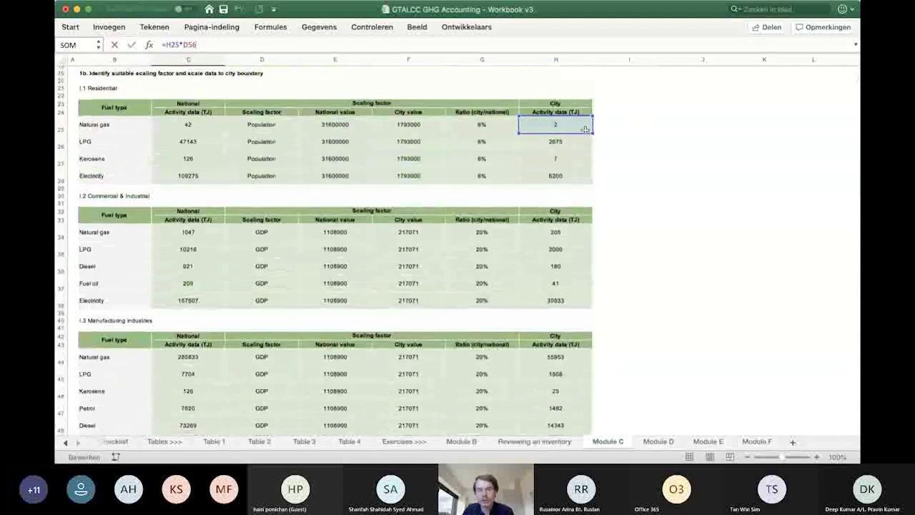
scroll(484, 247, down, 15)
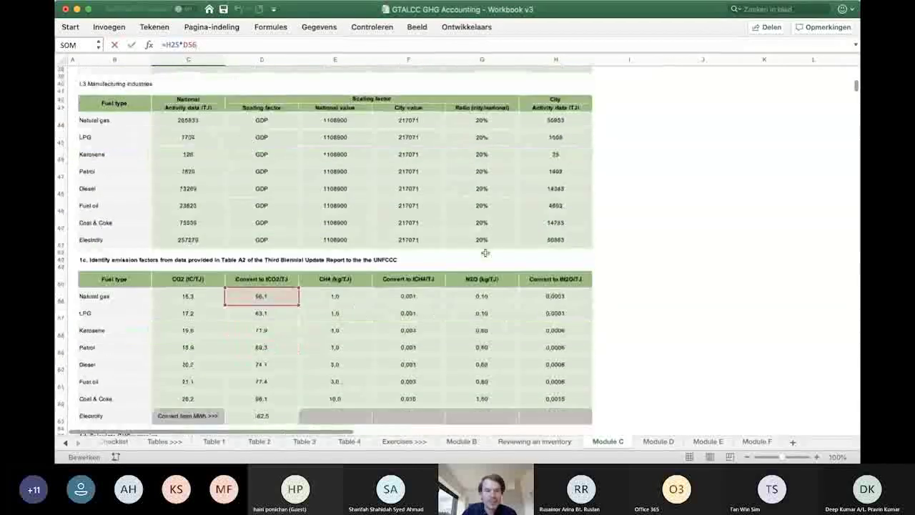
scroll(321, 308, down, 1)
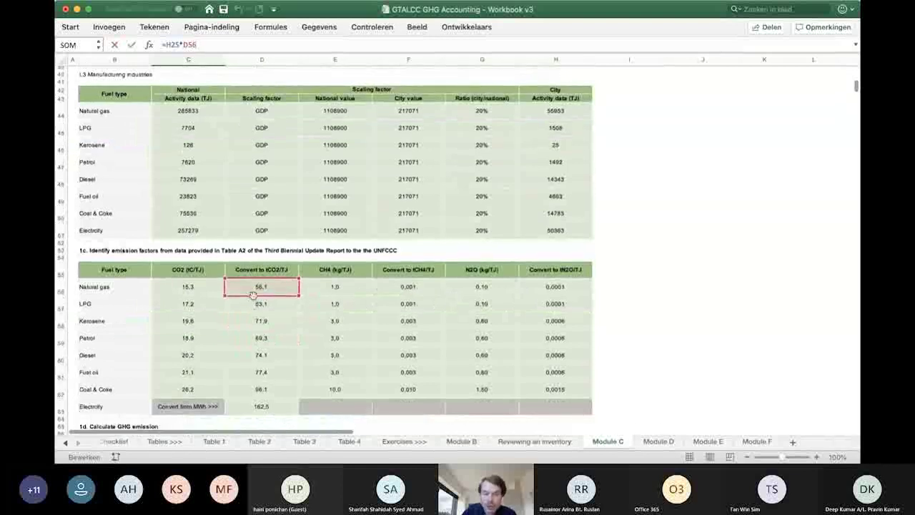
scroll(253, 293, down, 5)
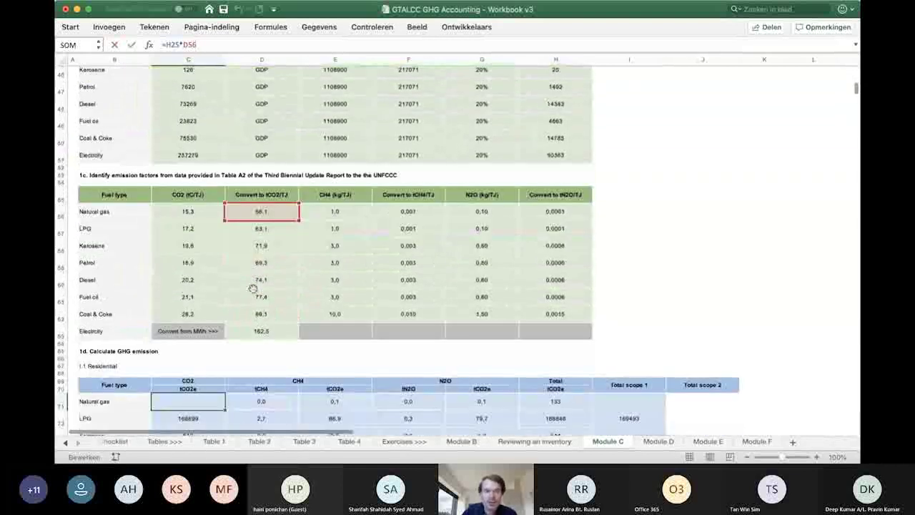
key(Return)
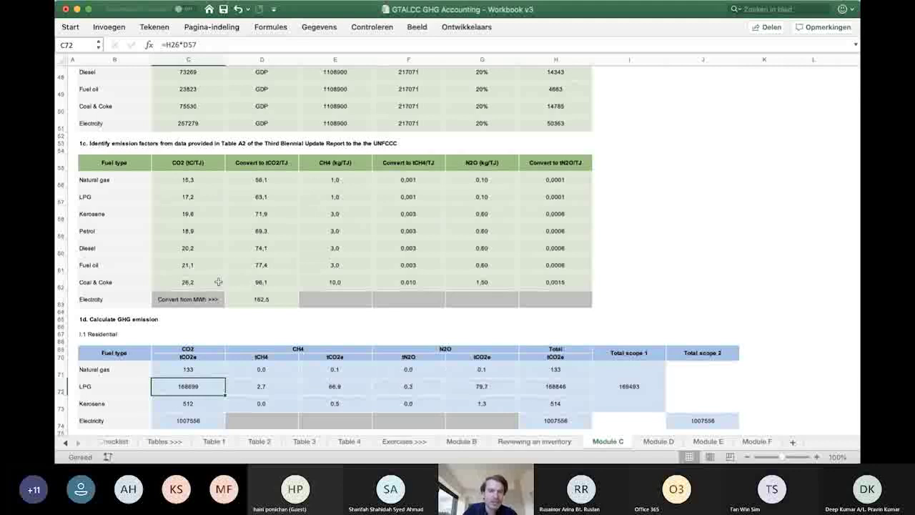
click(242, 184)
drag(242, 184, 236, 293)
click(261, 368)
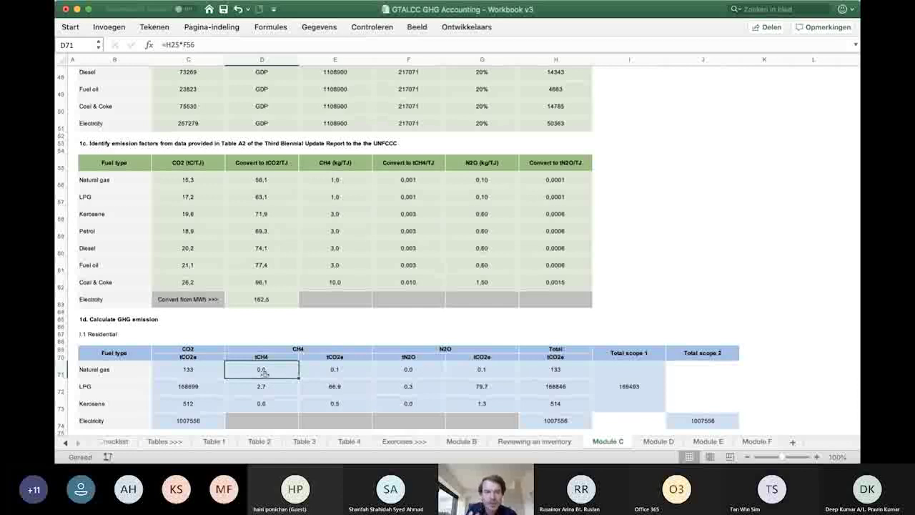
click(395, 181)
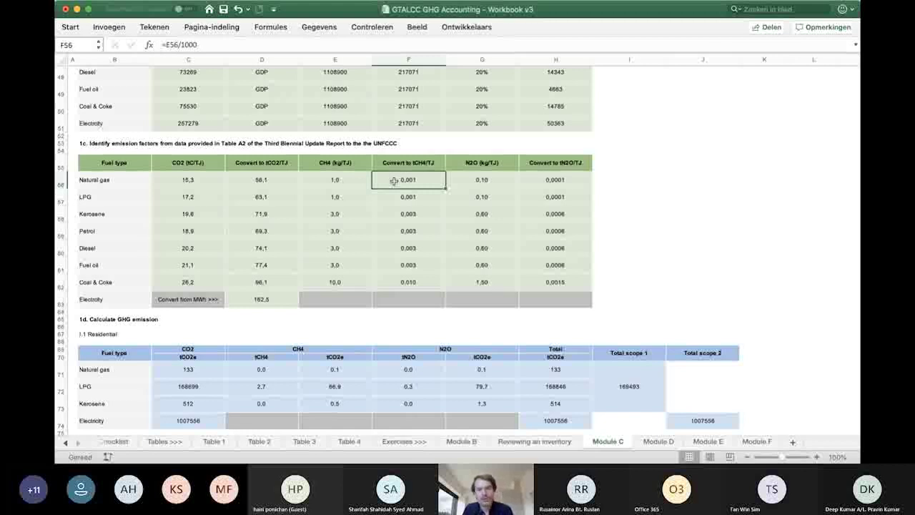
click(335, 368)
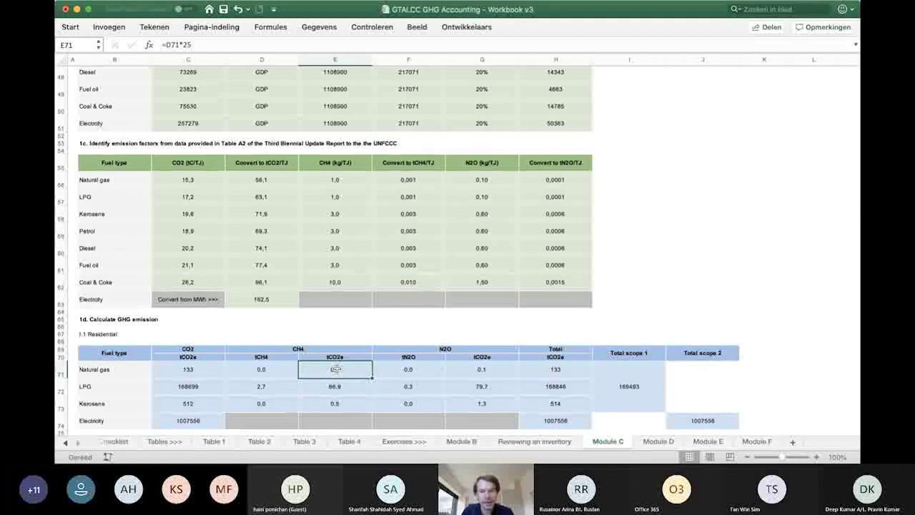
key(Right)
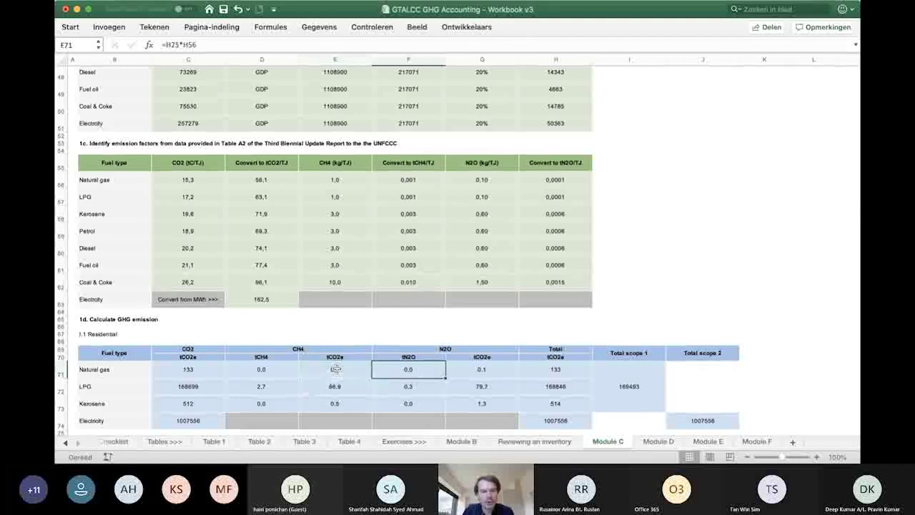
key(Right)
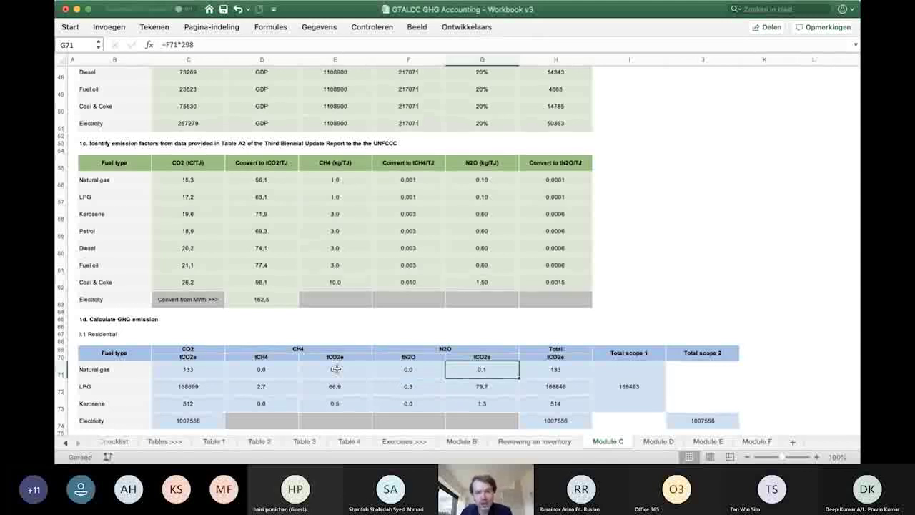
key(Right)
key(Right)
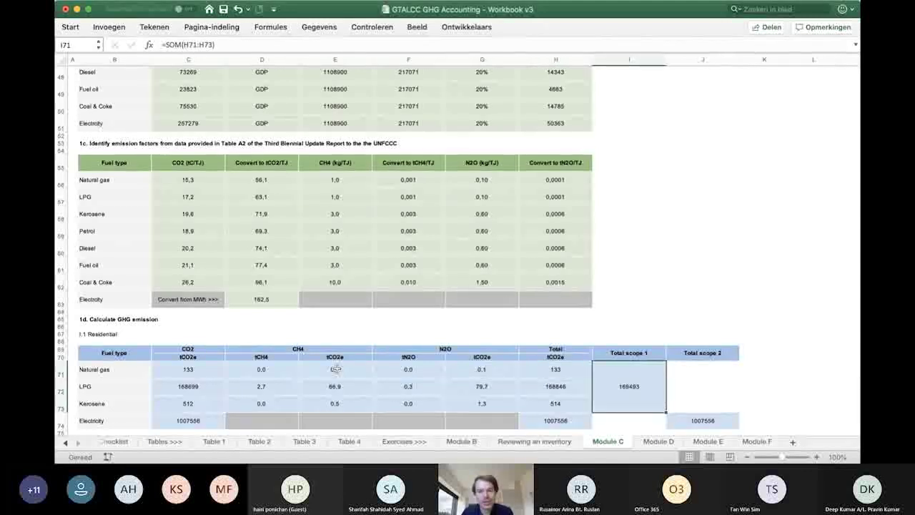
key(Left)
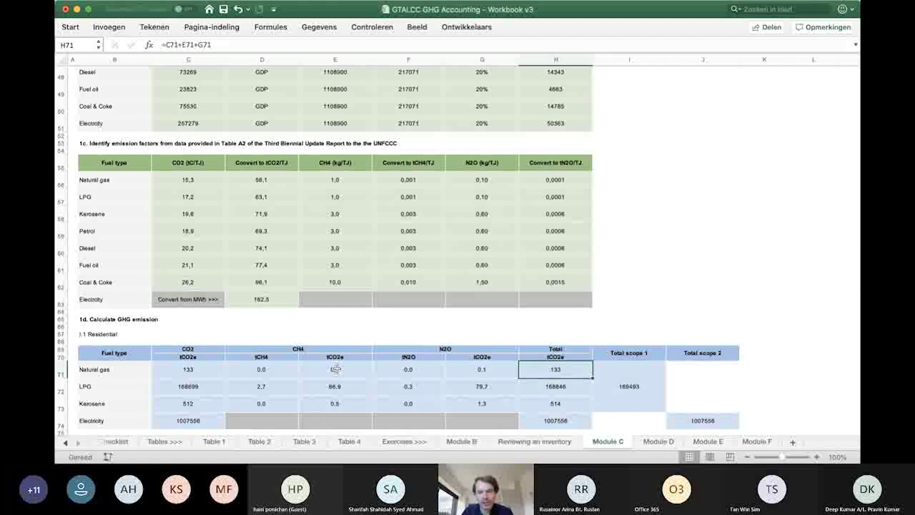
key(Down)
key(Down)
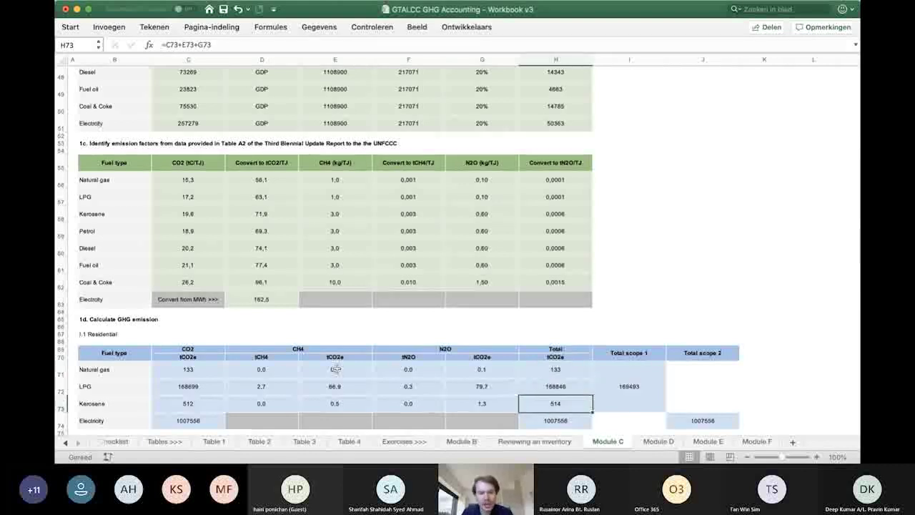
key(Down)
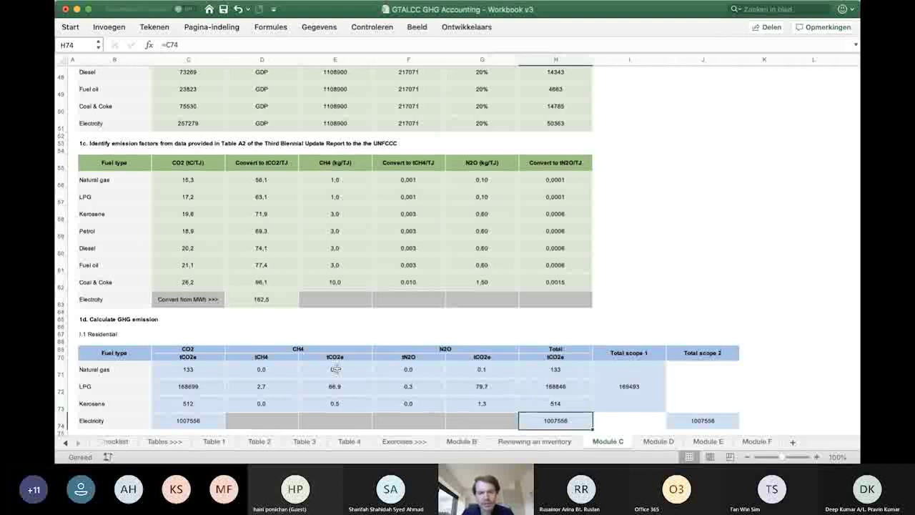
scroll(686, 353, down, 3)
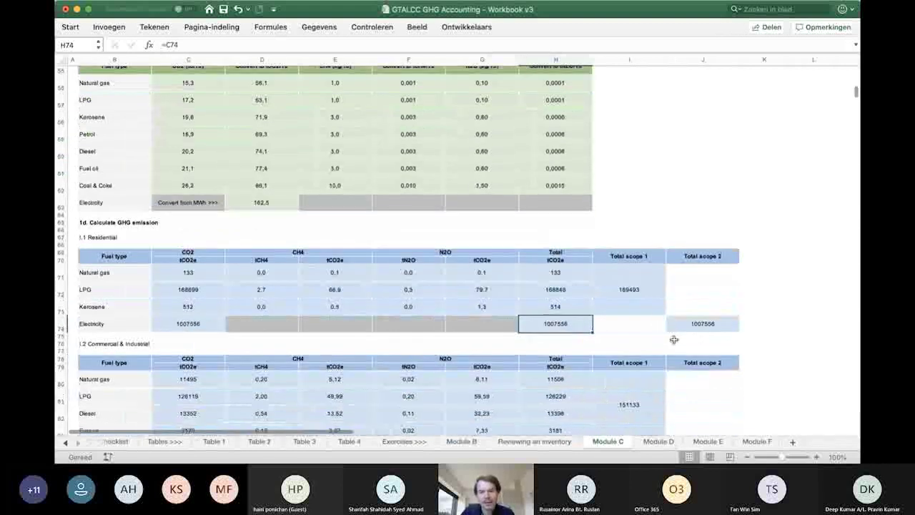
drag(633, 283, 714, 326)
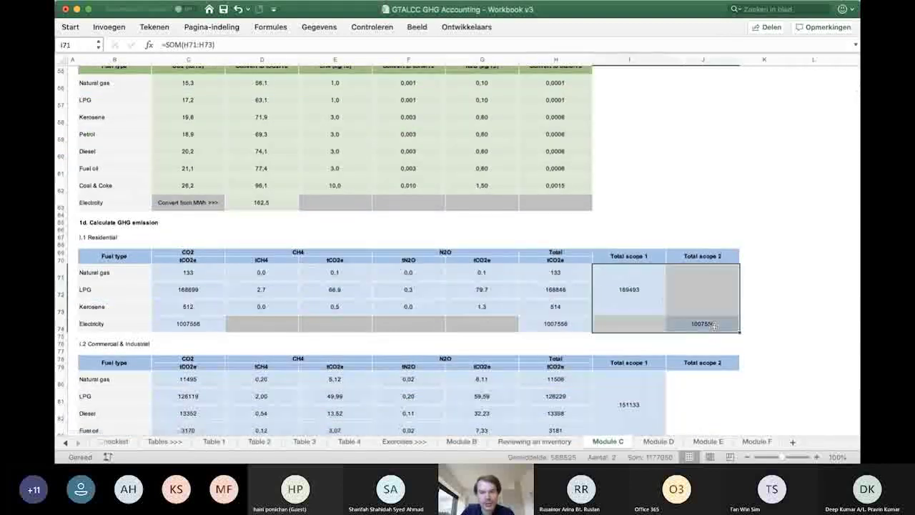
click(764, 288)
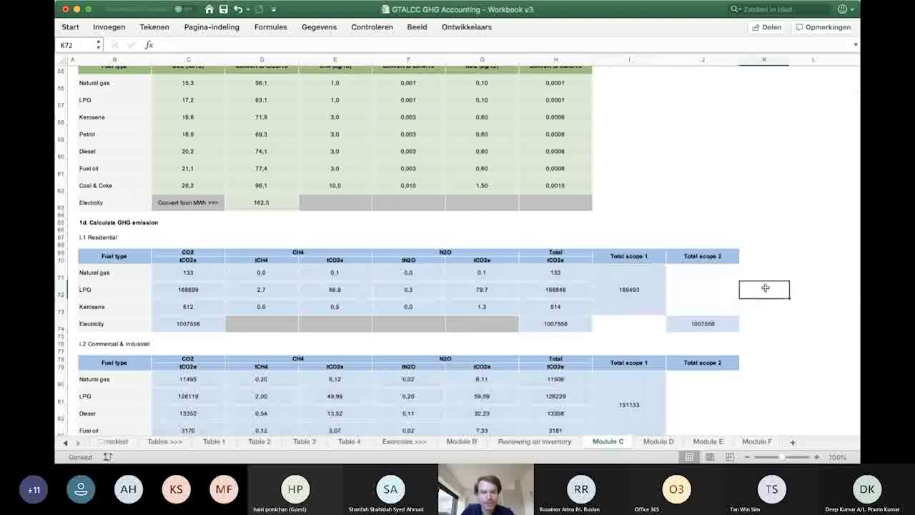
click(59, 324)
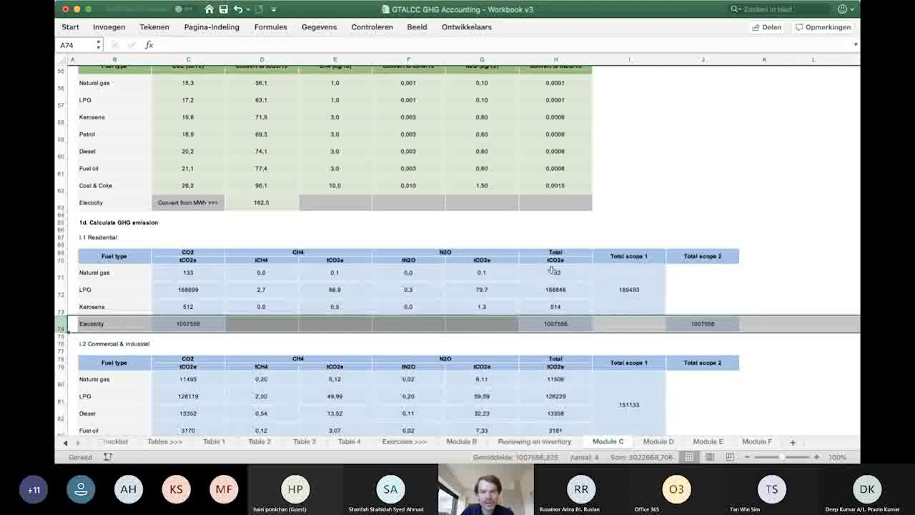
drag(551, 270, 572, 319)
click(570, 320)
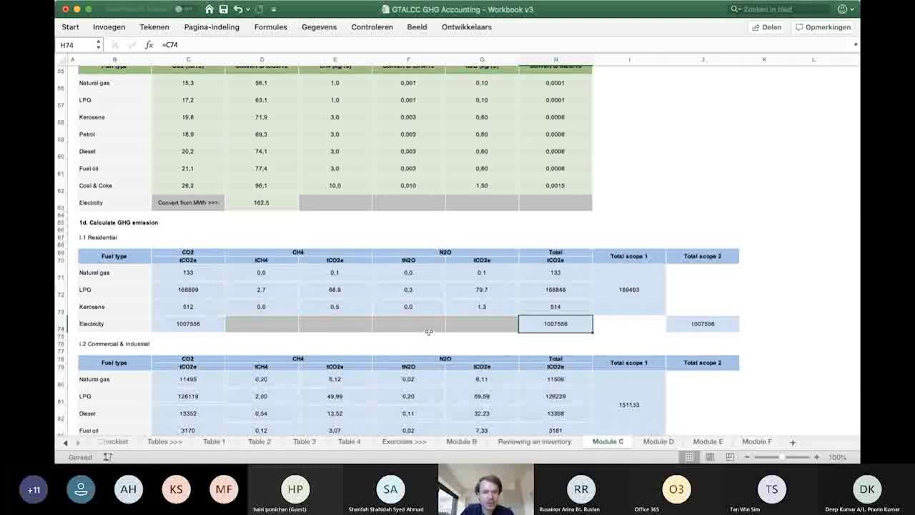
scroll(431, 334, down, 2)
scroll(429, 329, down, 4)
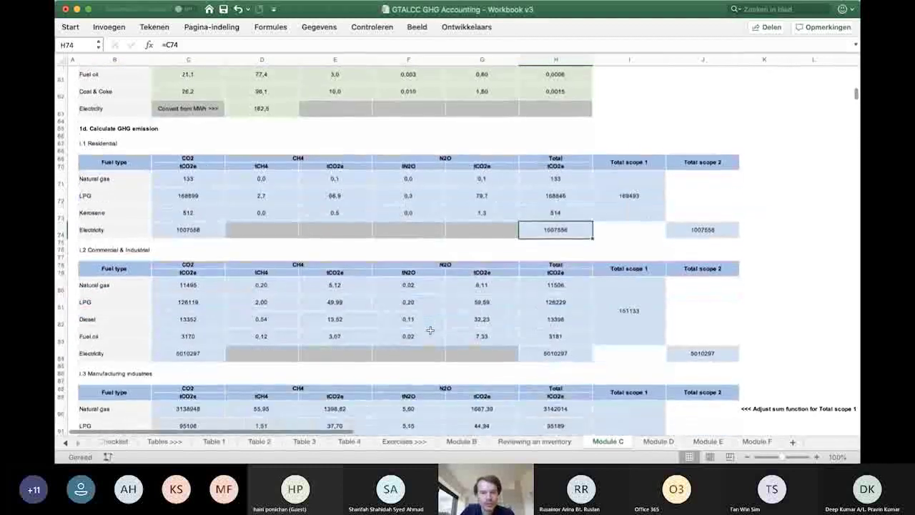
click(190, 280)
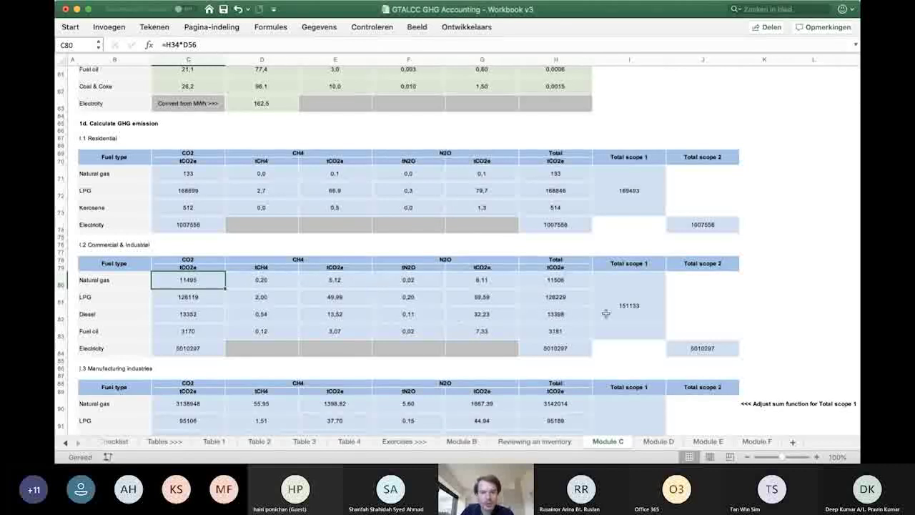
click(640, 325)
scroll(481, 331, down, 5)
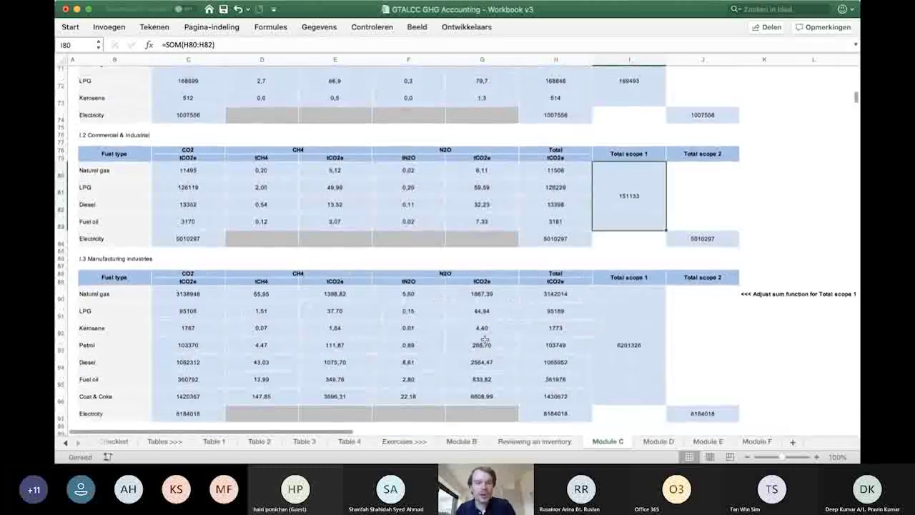
scroll(520, 332, down, 1)
scroll(519, 331, down, 1)
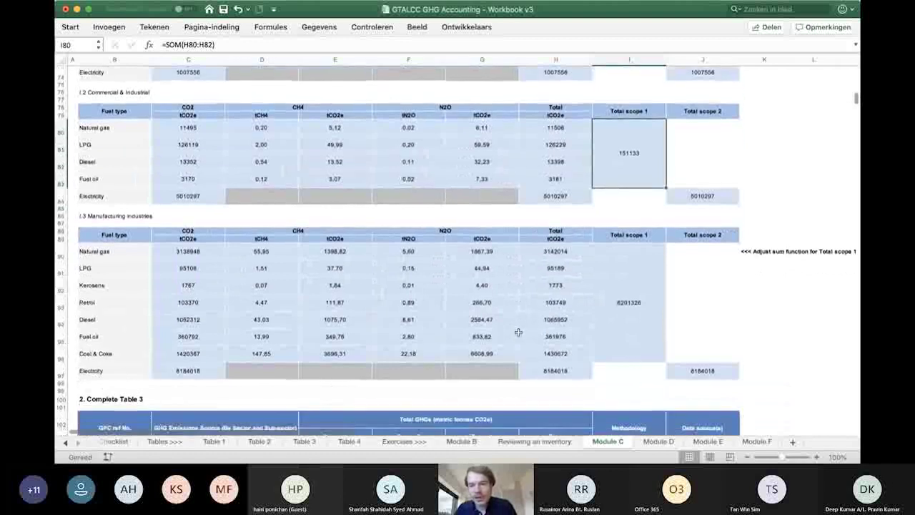
scroll(514, 332, up, 2)
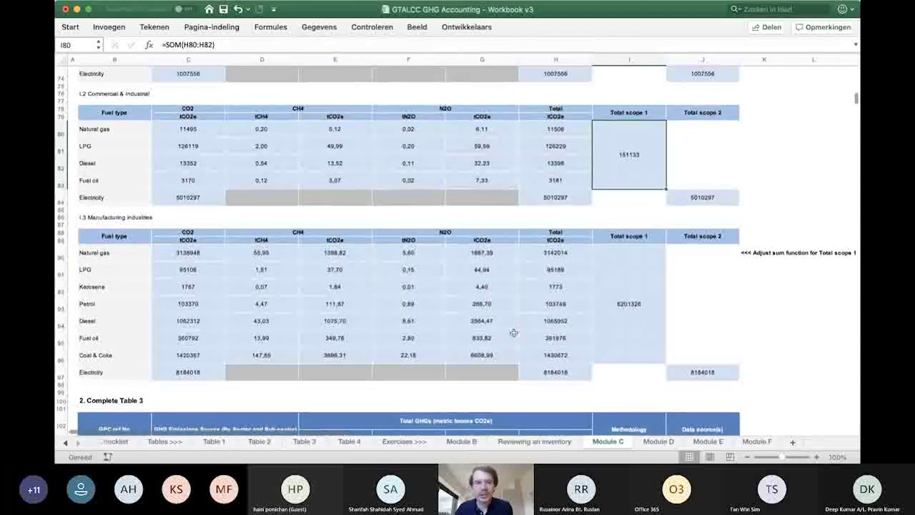
scroll(513, 333, up, 1)
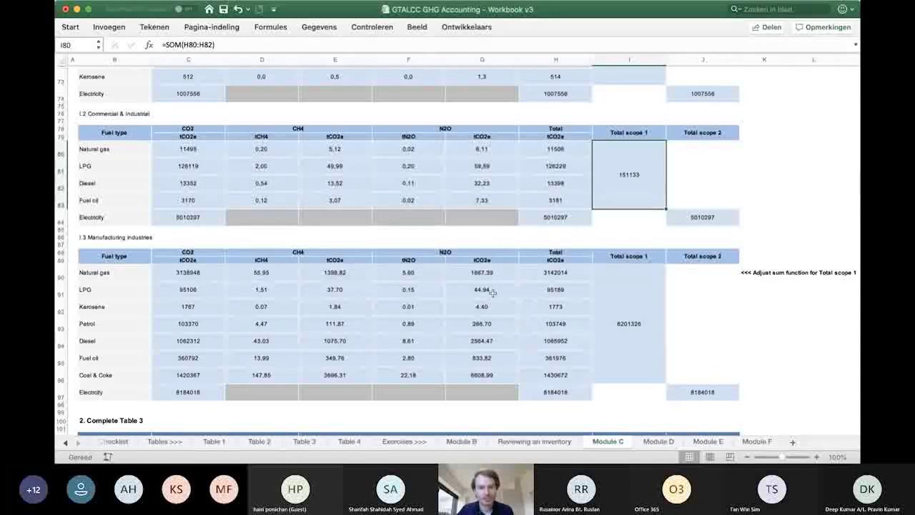
scroll(488, 295, up, 2)
scroll(488, 296, up, 5)
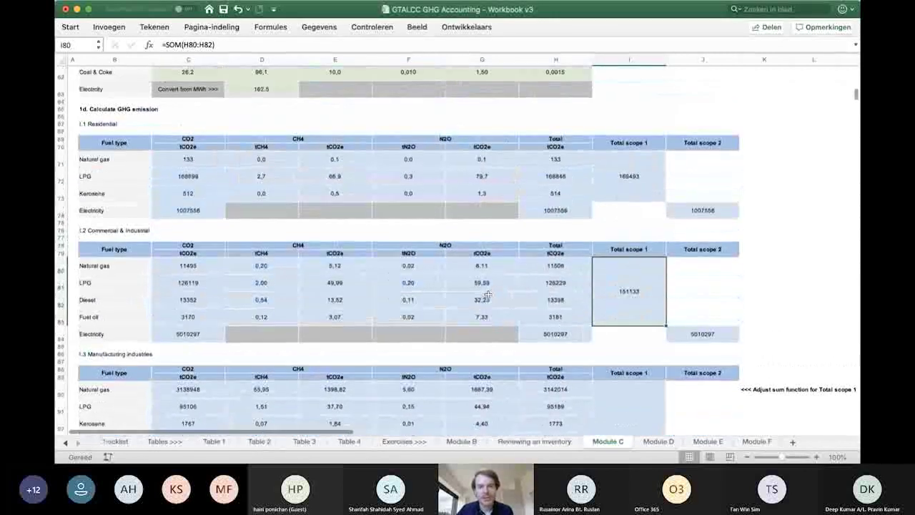
scroll(487, 294, down, 3)
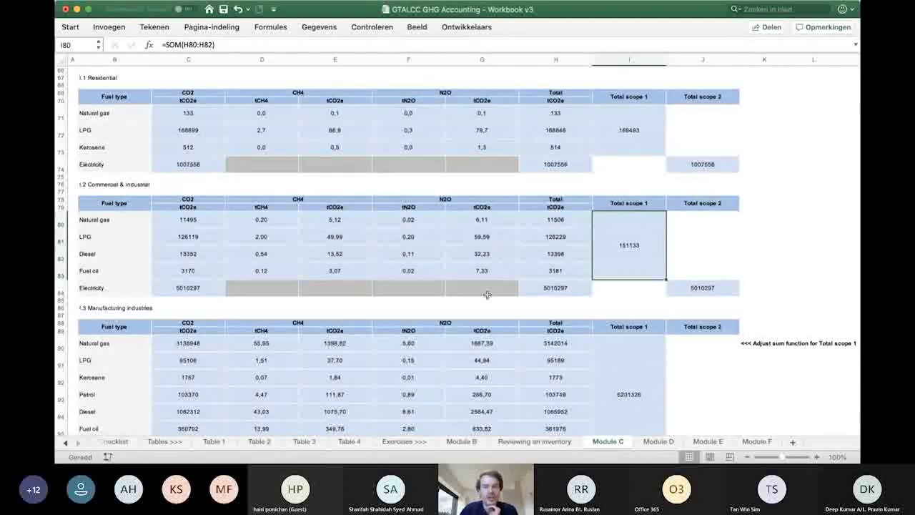
scroll(483, 306, down, 3)
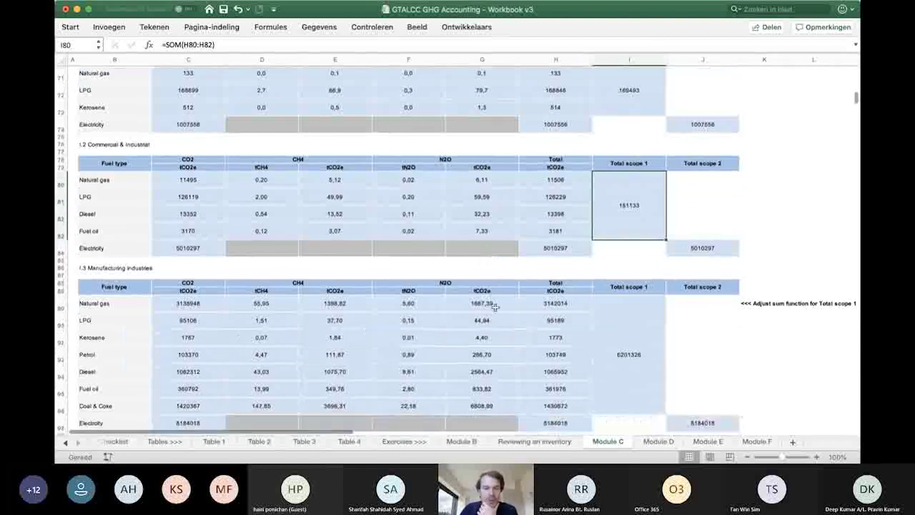
scroll(497, 307, down, 5)
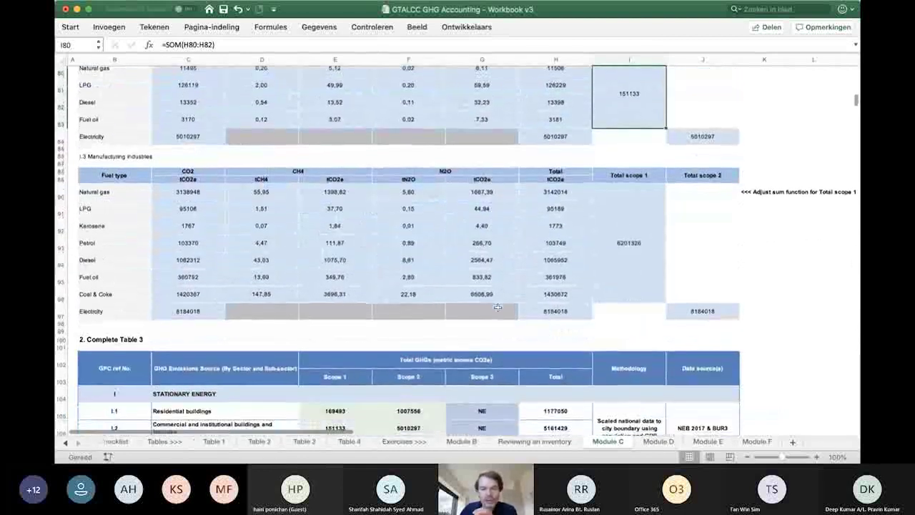
scroll(497, 308, down, 5)
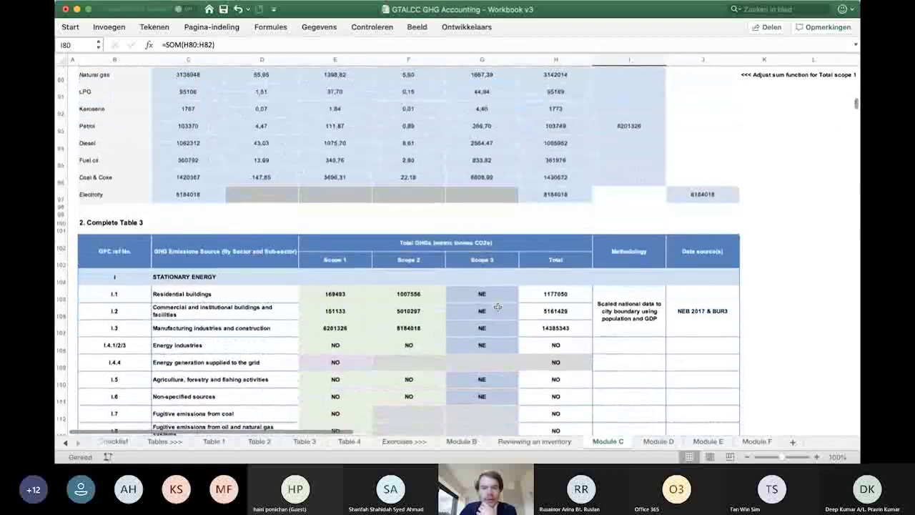
scroll(497, 308, down, 1)
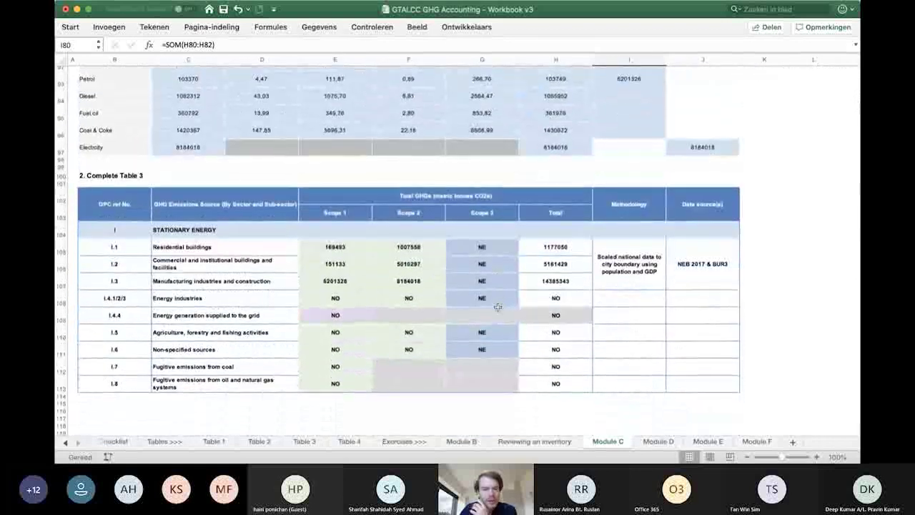
scroll(497, 306, down, 1)
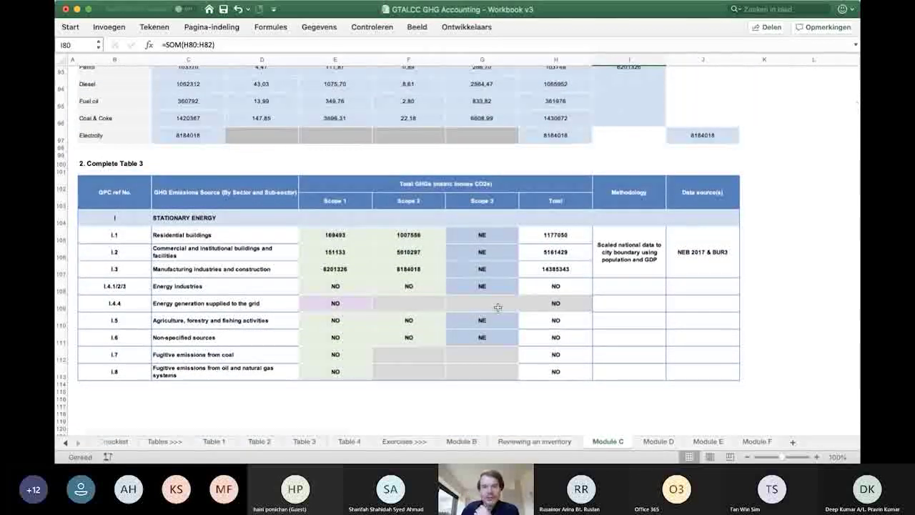
scroll(497, 306, up, 8)
scroll(495, 275, up, 20)
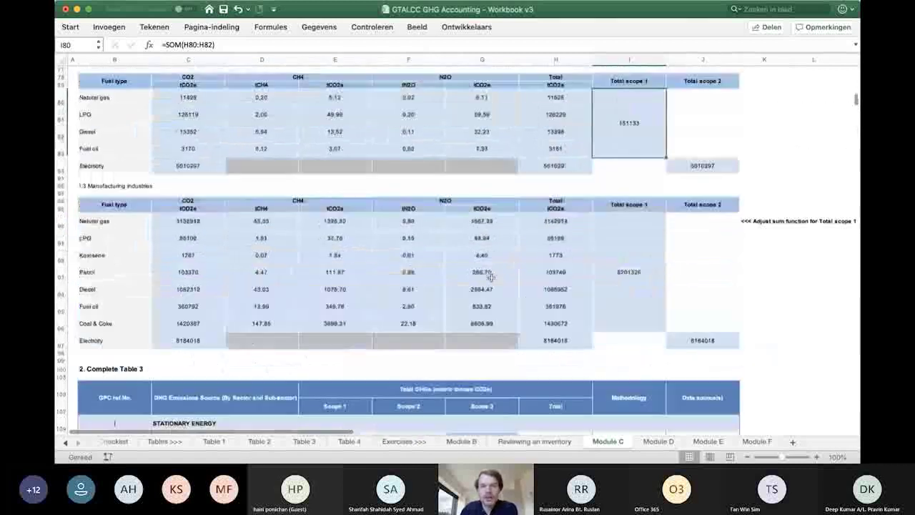
click(638, 118)
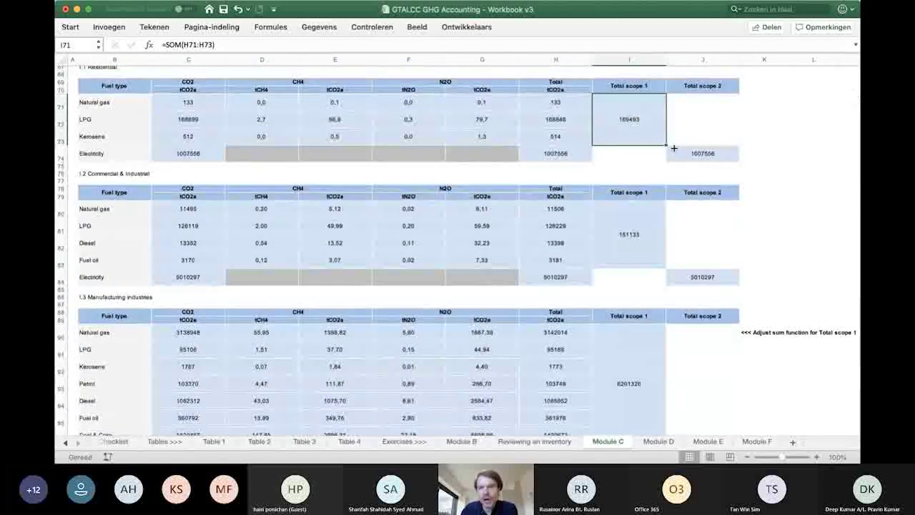
scroll(424, 271, down, 20)
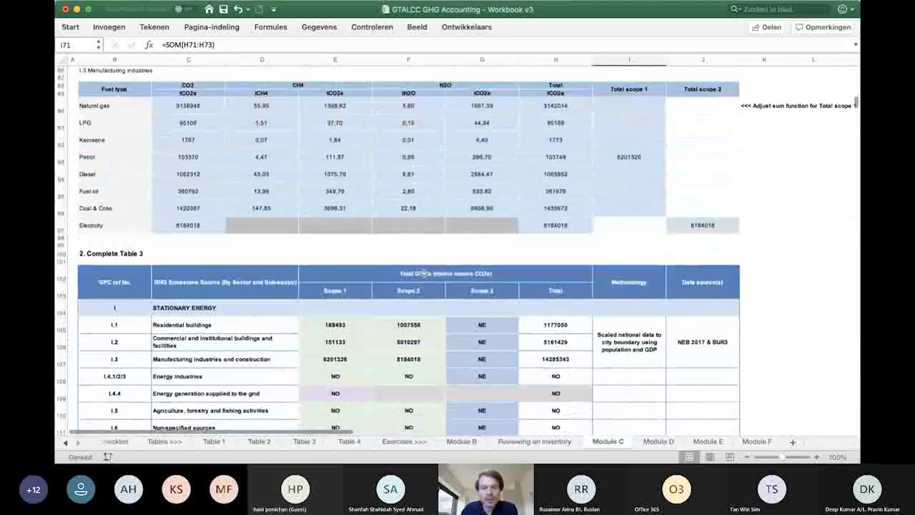
scroll(383, 291, down, 2)
click(335, 267)
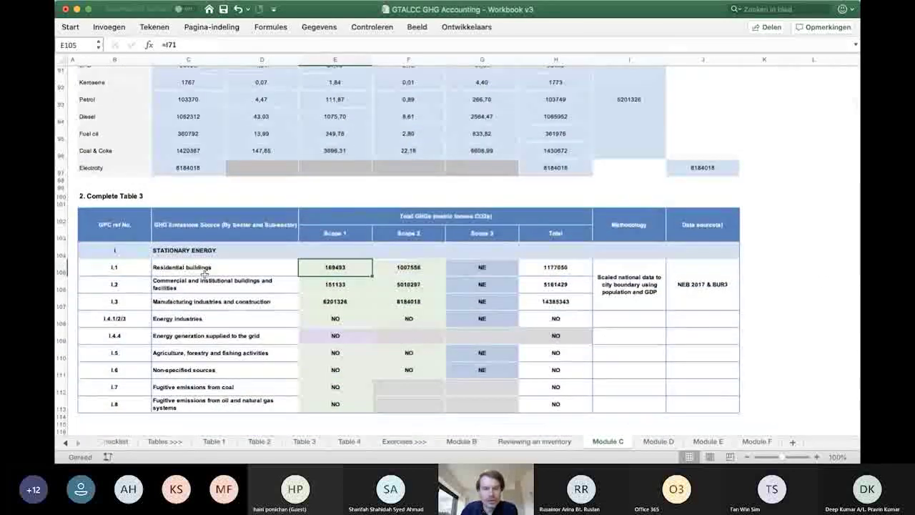
click(421, 267)
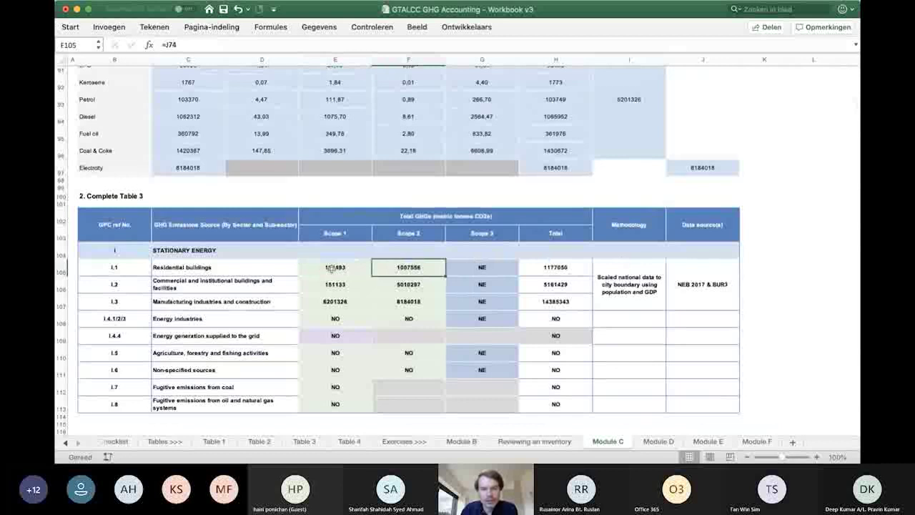
drag(327, 267, 398, 267)
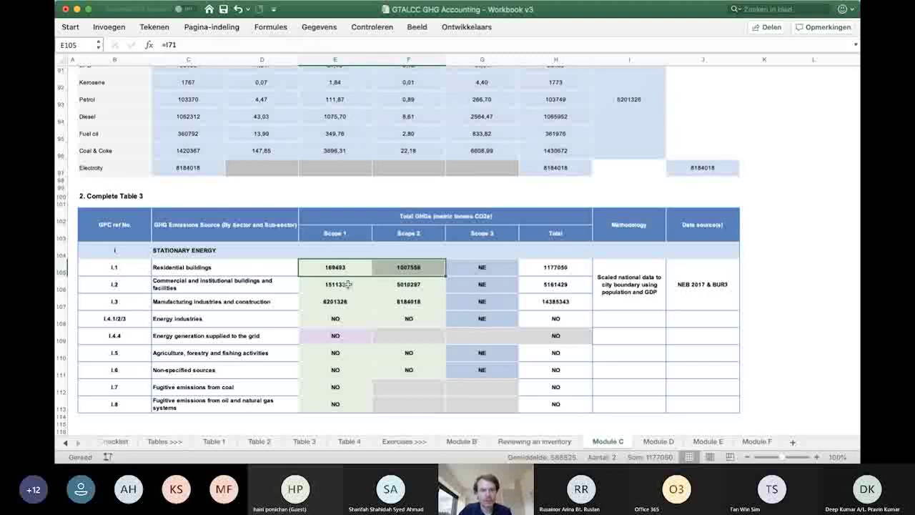
click(348, 283)
click(434, 284)
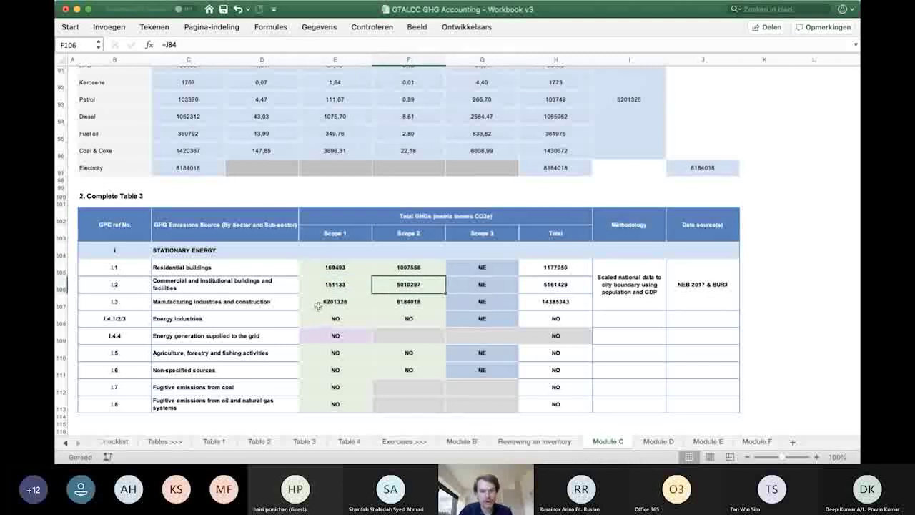
click(318, 305)
click(398, 302)
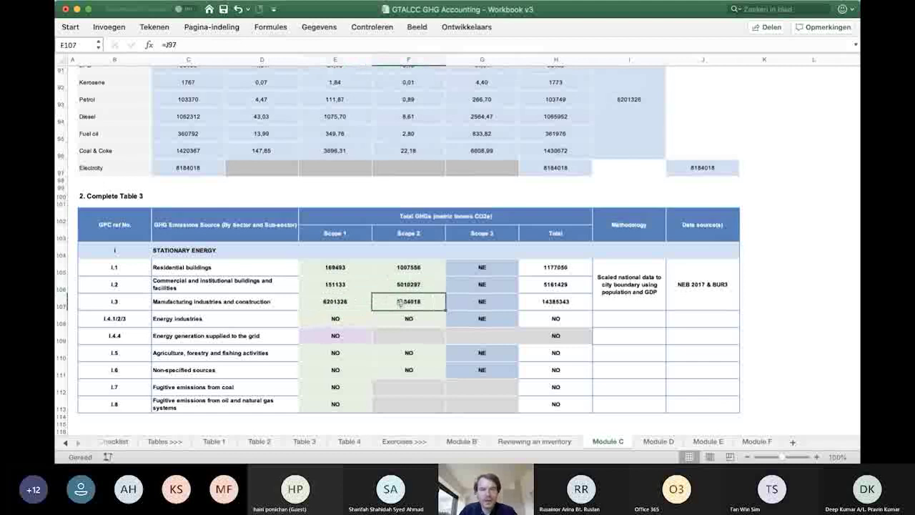
drag(474, 267, 470, 306)
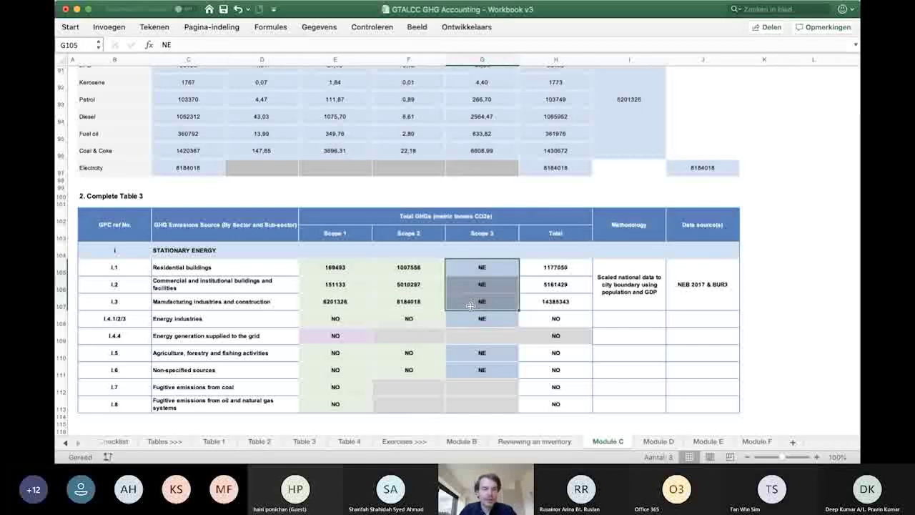
click(340, 321)
drag(344, 325, 385, 400)
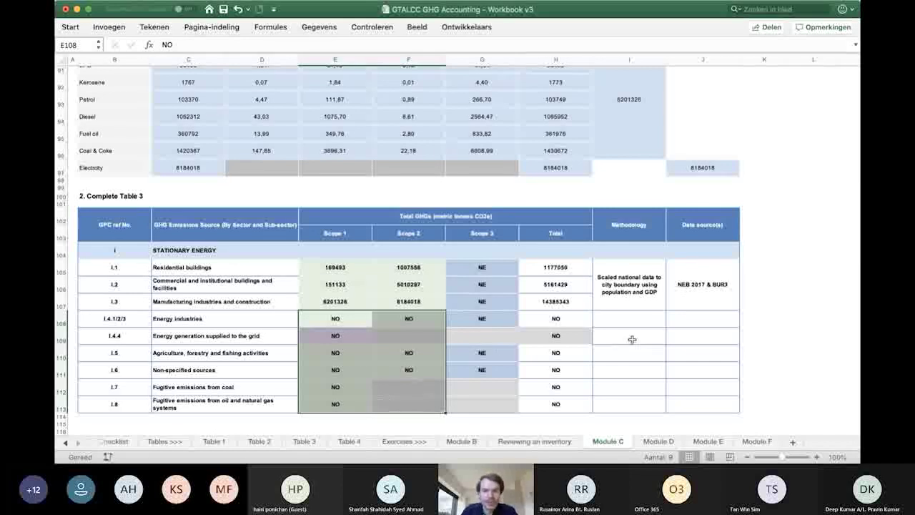
click(636, 281)
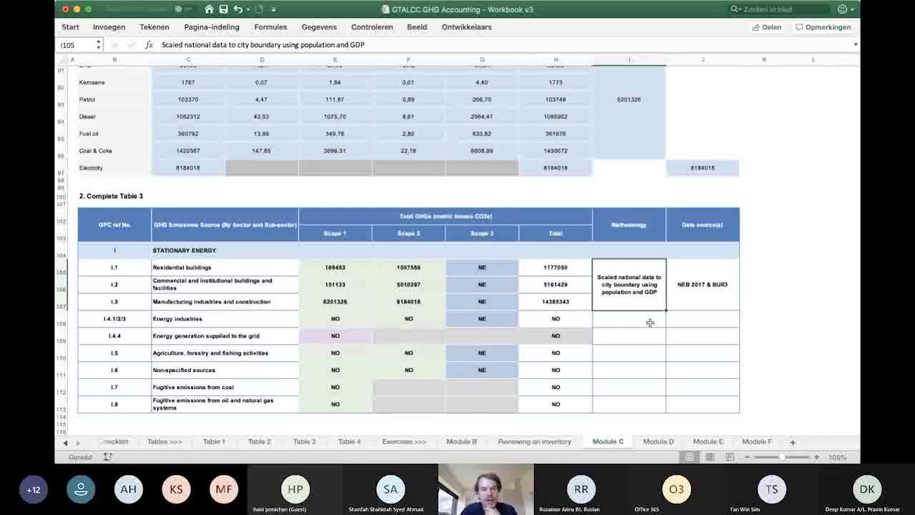
click(695, 288)
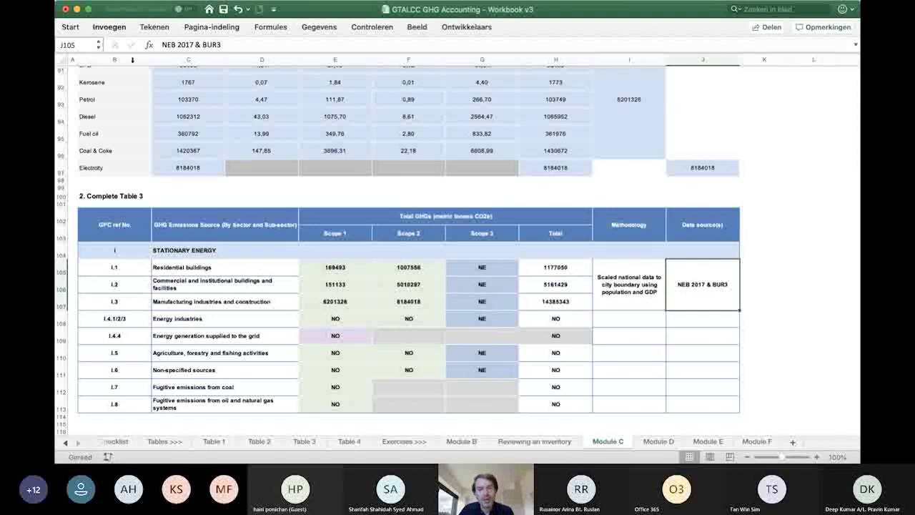
Step: Scroll back up through Module C, then switch to the Module D Transportation sheet
scroll(515, 182, up, 3)
scroll(511, 187, up, 20)
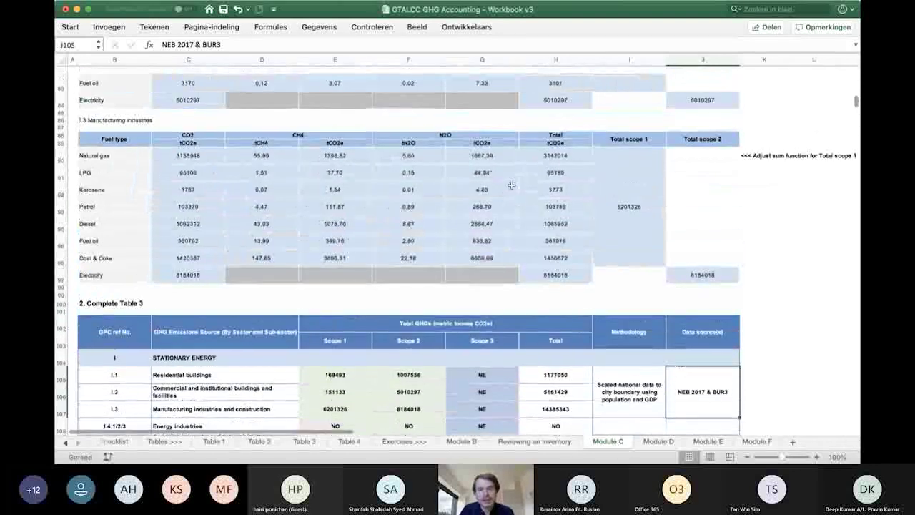
scroll(509, 184, up, 8)
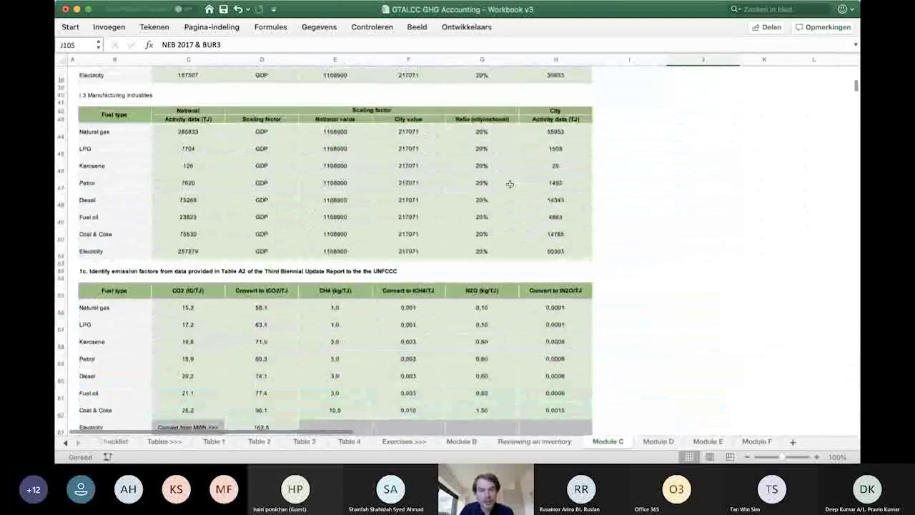
scroll(509, 185, up, 9)
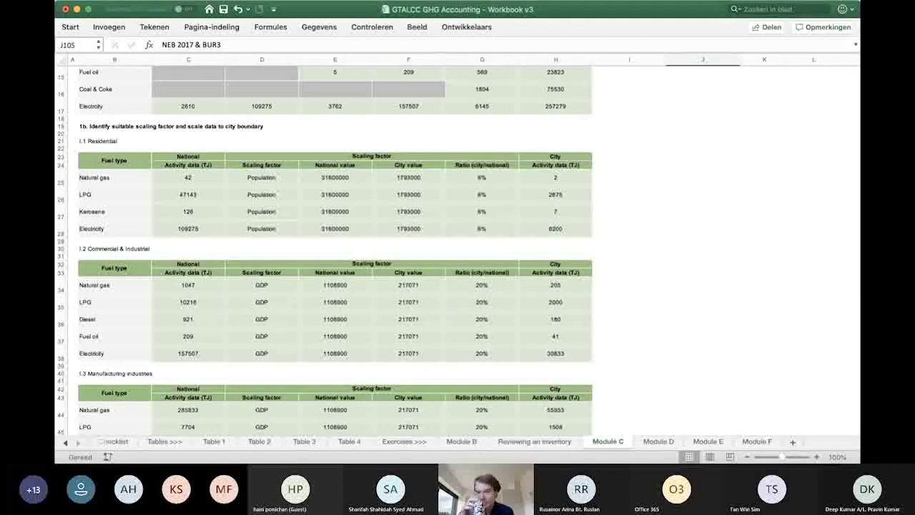
click(658, 441)
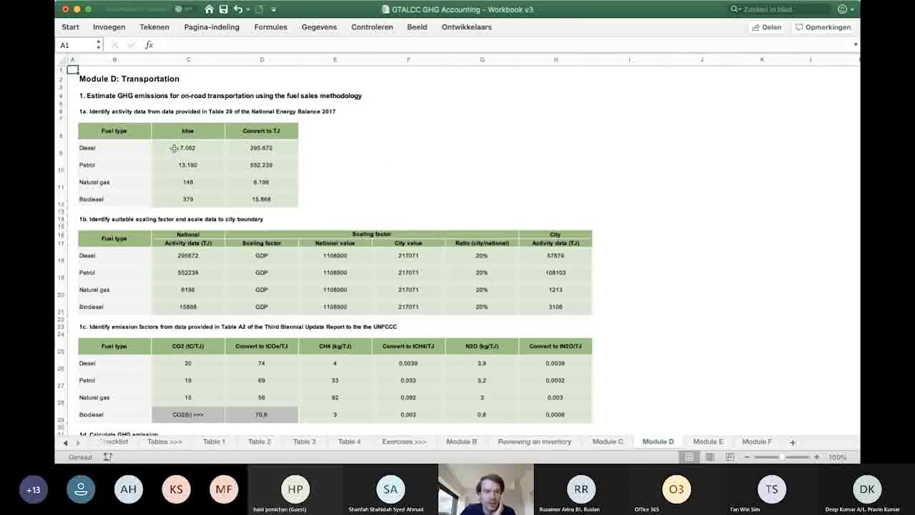
drag(174, 149, 174, 194)
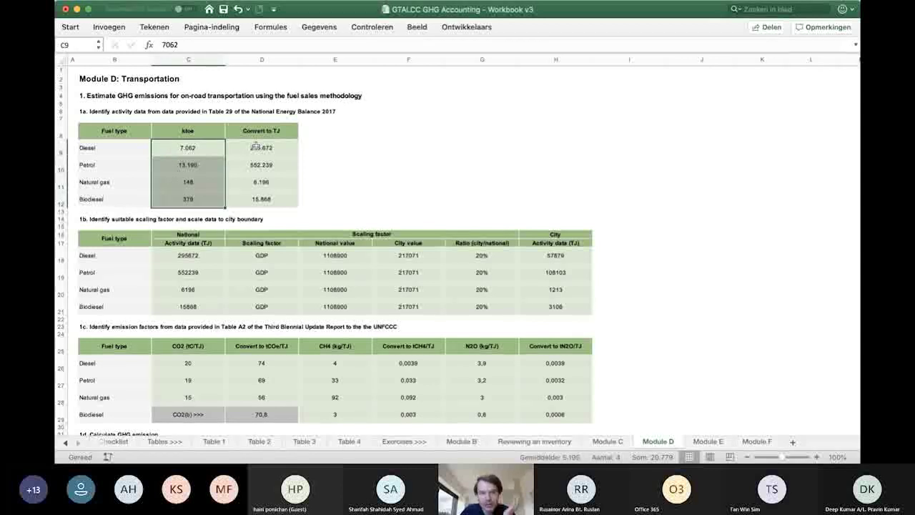
click(255, 146)
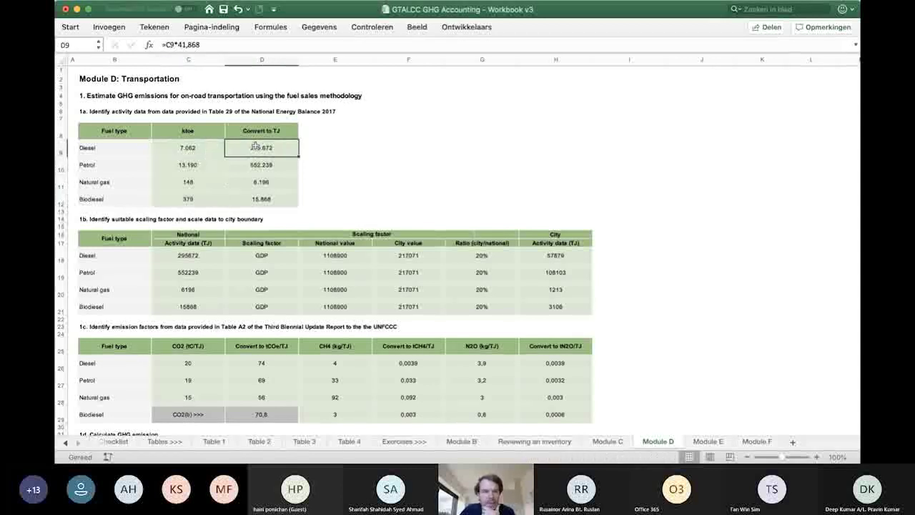
click(347, 160)
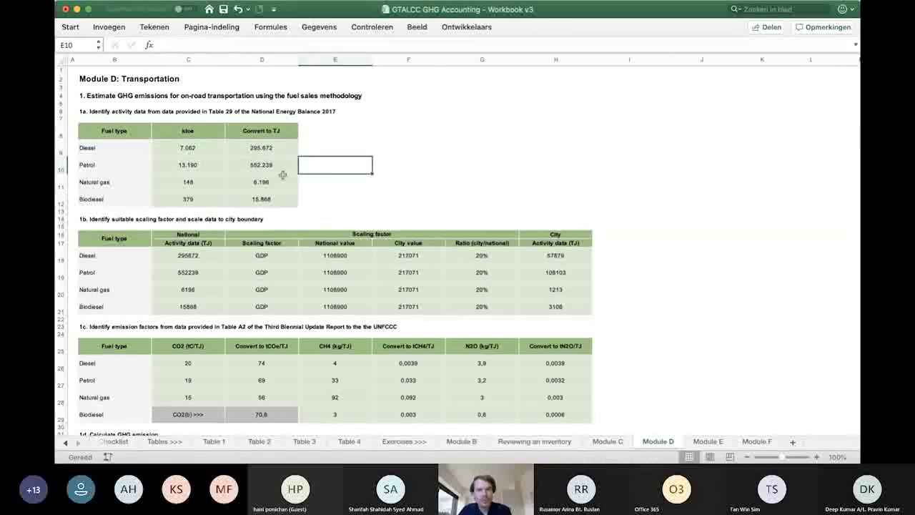
click(267, 149)
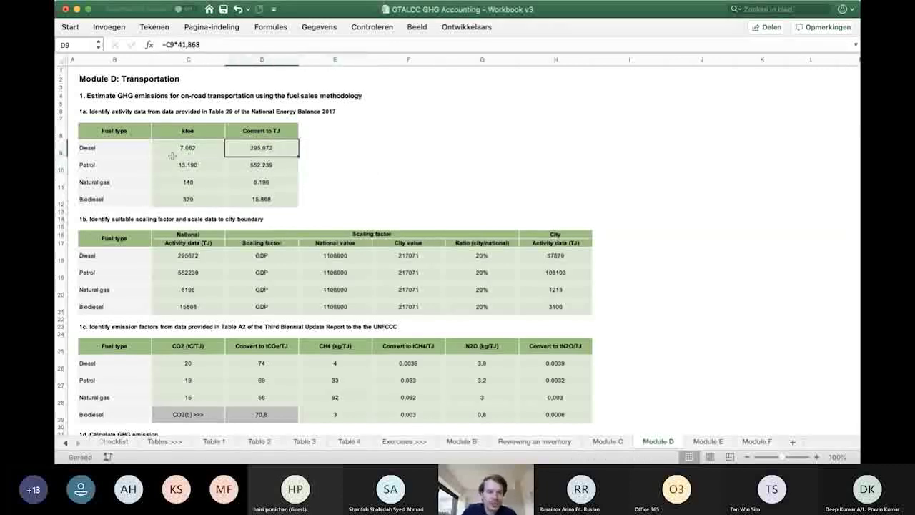
click(181, 257)
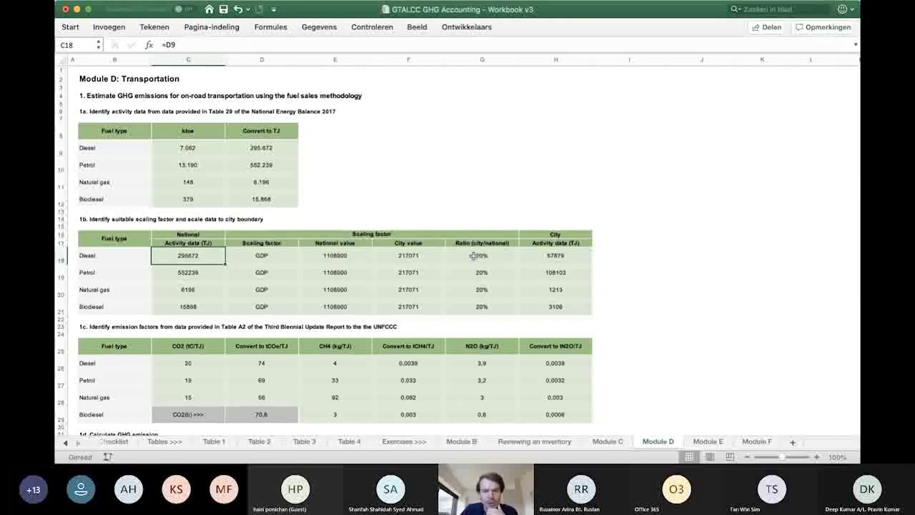
Step: Select H18:H21 to see the status-bar sum of the four city activity values
drag(533, 255, 533, 305)
scroll(687, 248, down, 2)
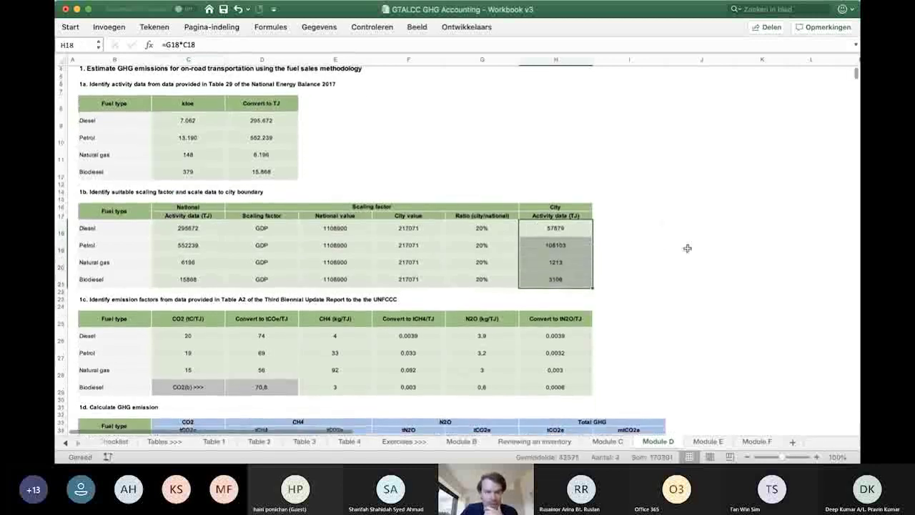
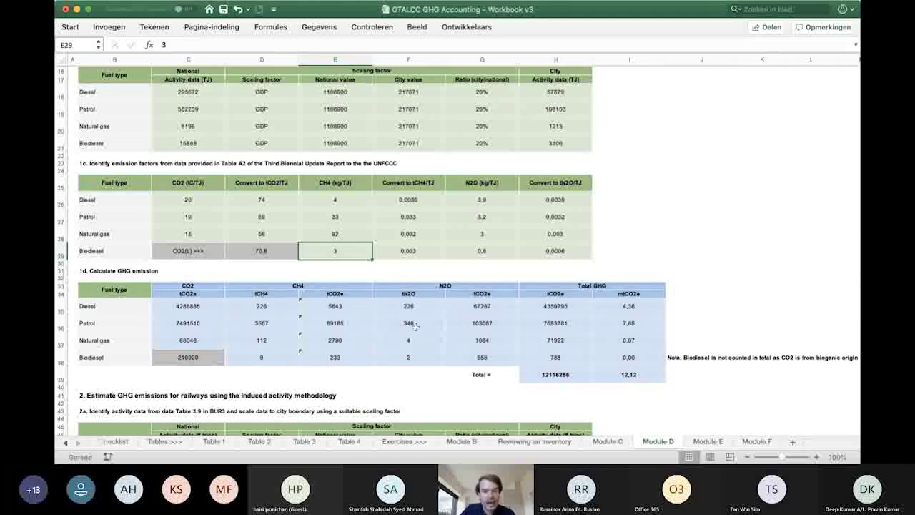
click(333, 308)
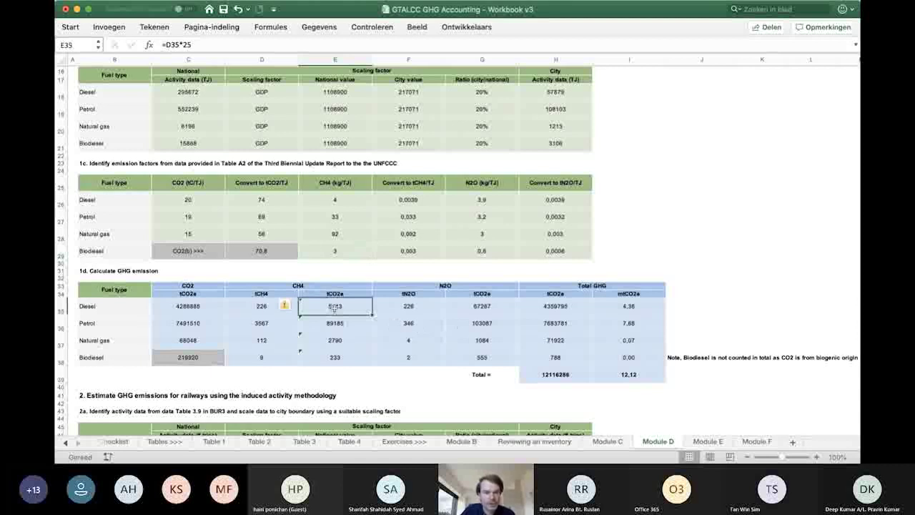
click(485, 306)
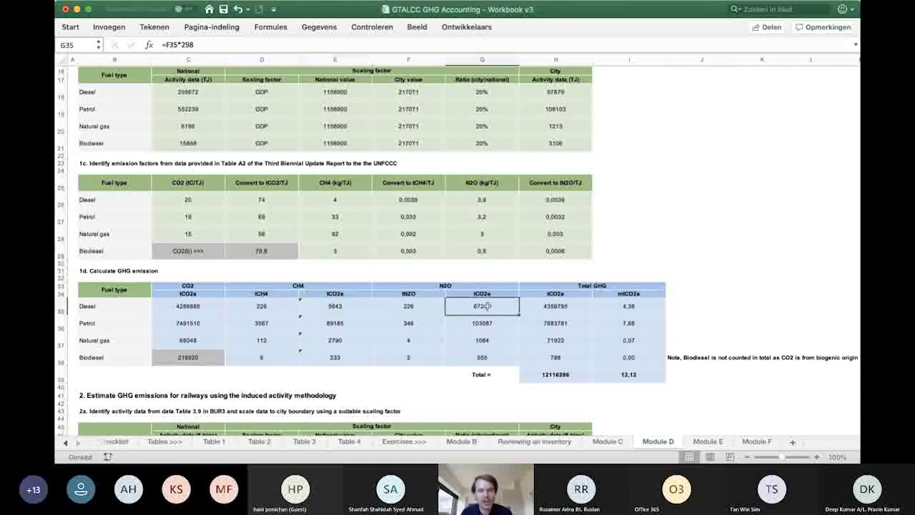
key(Right)
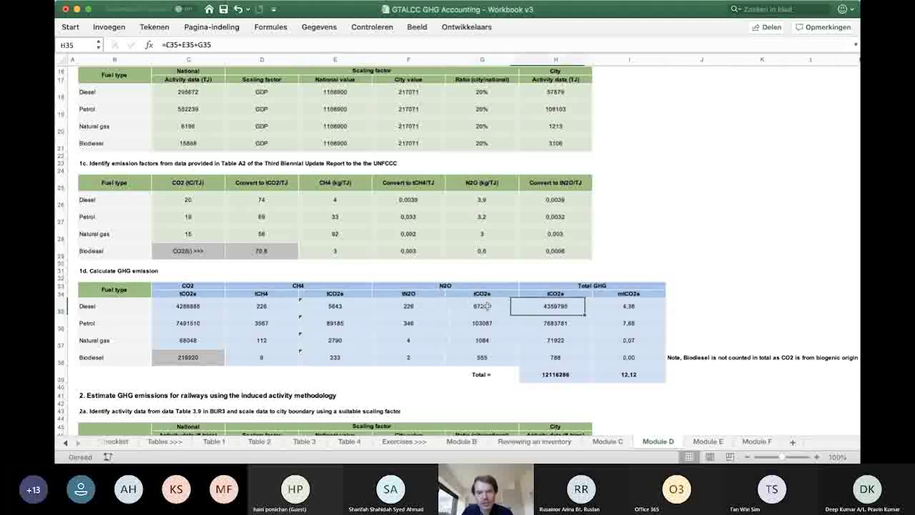
key(Down)
key(Down)
key(Down)
key(Left)
key(Left)
key(Left)
key(Left)
key(Left)
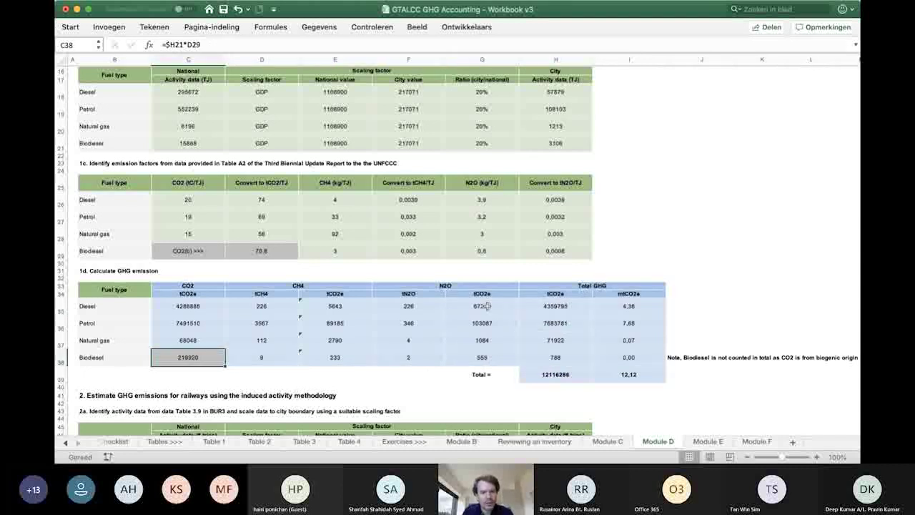
key(Right)
key(Right)
key(Right)
key(Right)
key(Right)
key(Right)
key(Left)
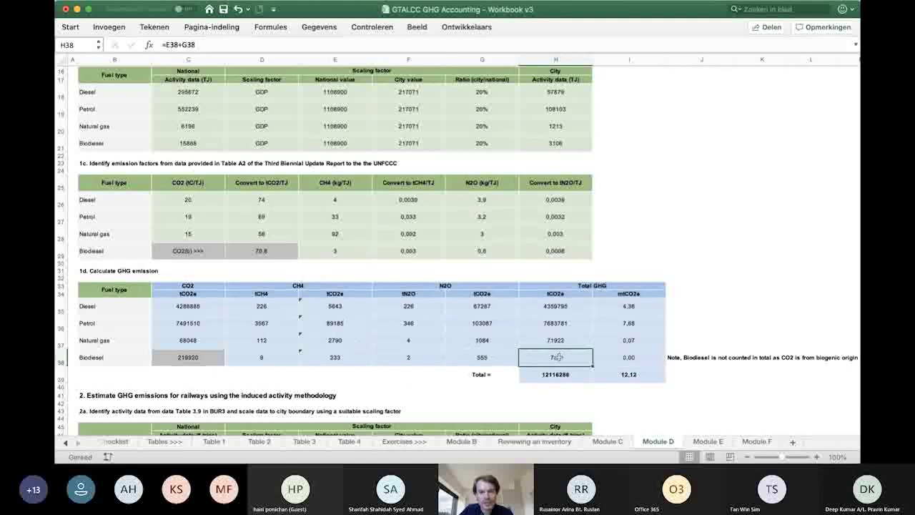
Step: Scroll down to railway tables 2a–2d and select the national urban rail trips (210498247)
scroll(558, 357, down, 1)
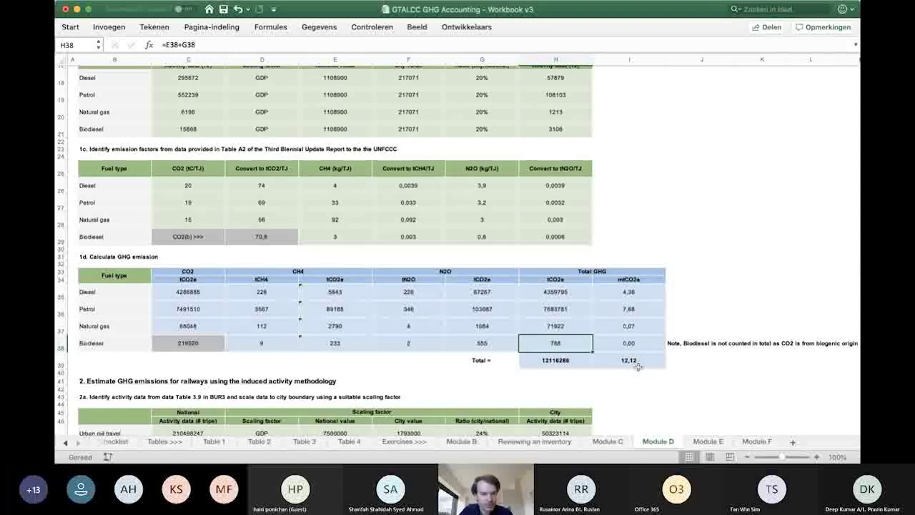
scroll(638, 366, down, 3)
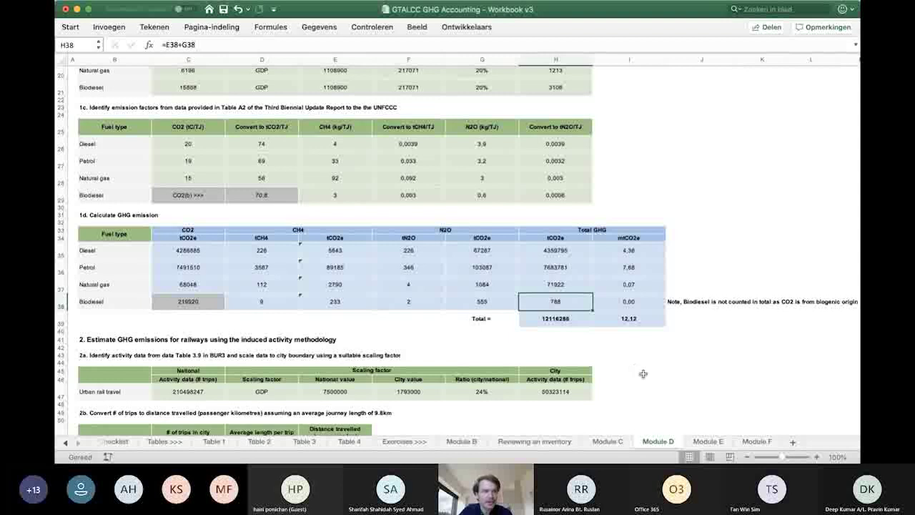
scroll(643, 374, down, 5)
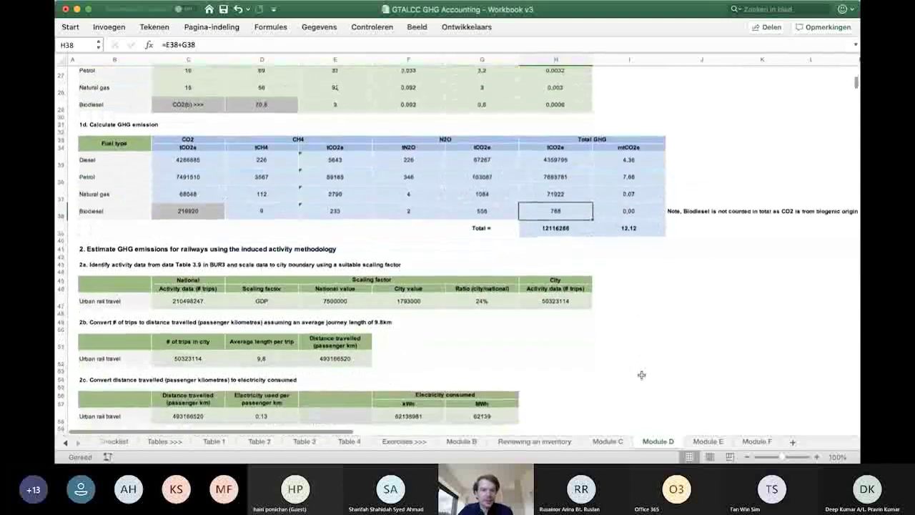
scroll(641, 375, down, 3)
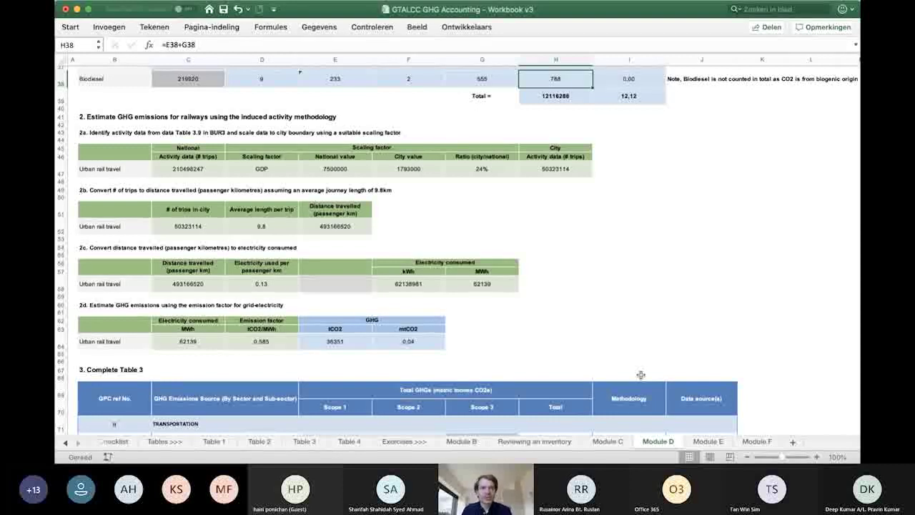
click(192, 168)
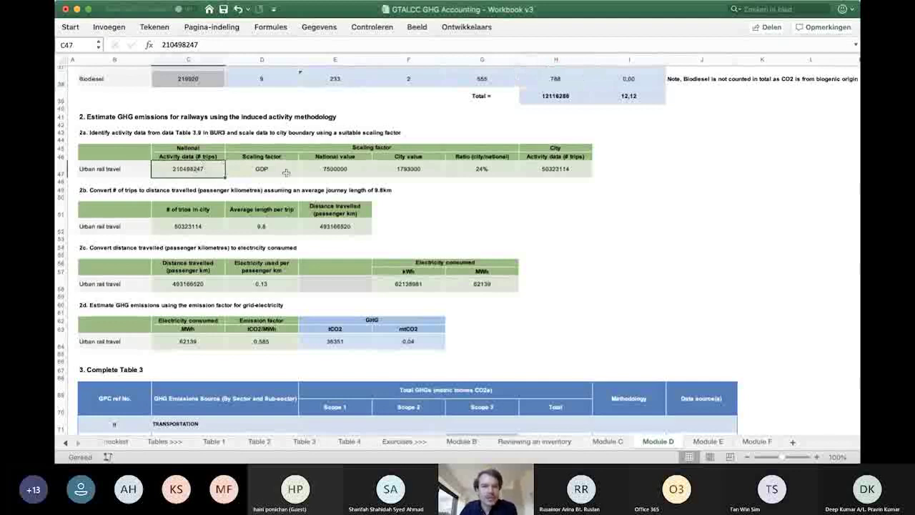
Step: Replace GDP with Population as the urban rail scaling factor in table 2a
click(398, 167)
drag(398, 167, 355, 167)
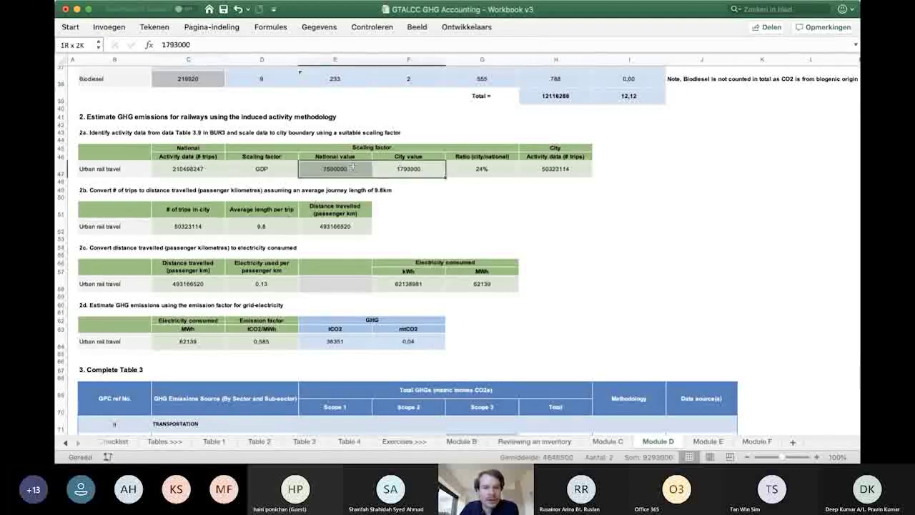
click(268, 170)
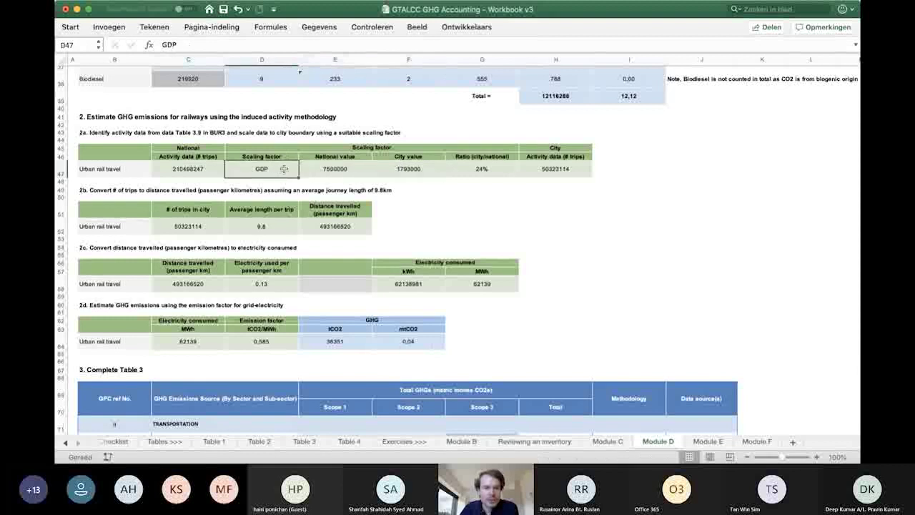
text(Populato)
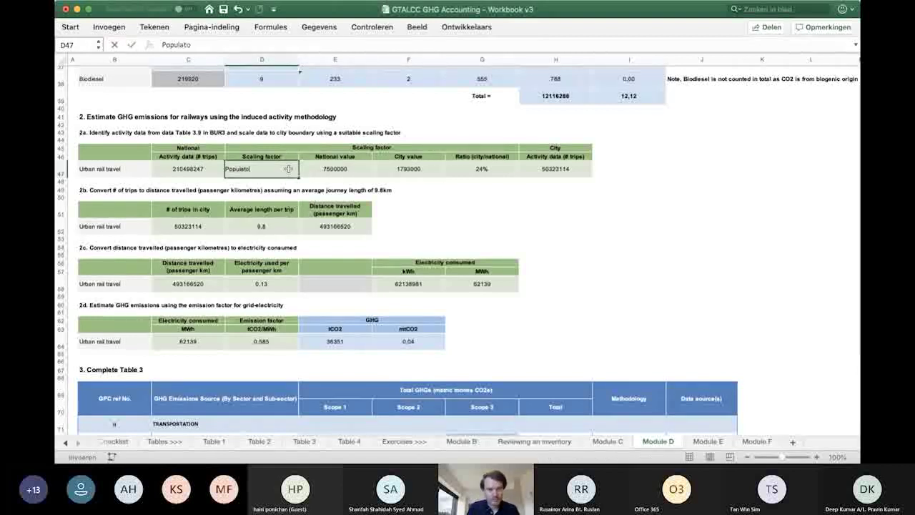
key(BackSpace)
text(ion)
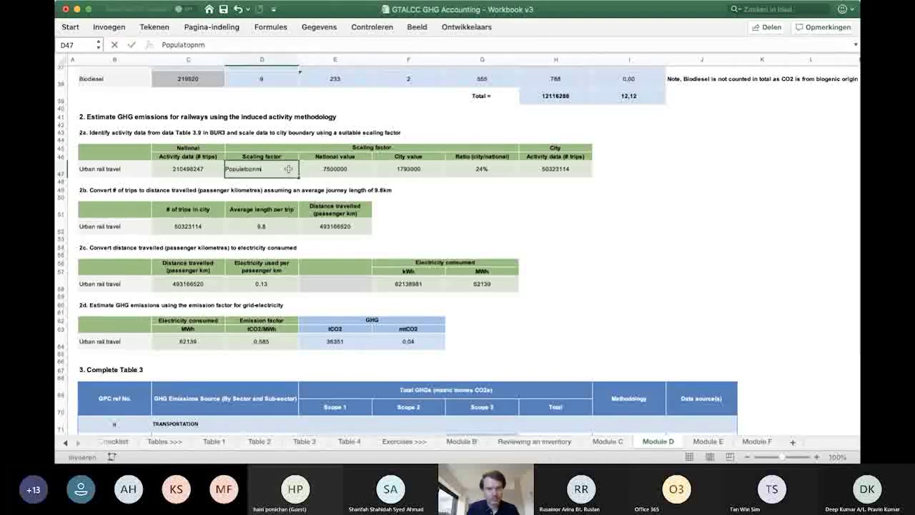
key(BackSpace)
key(BackSpace)
key(BackSpace)
text(ion)
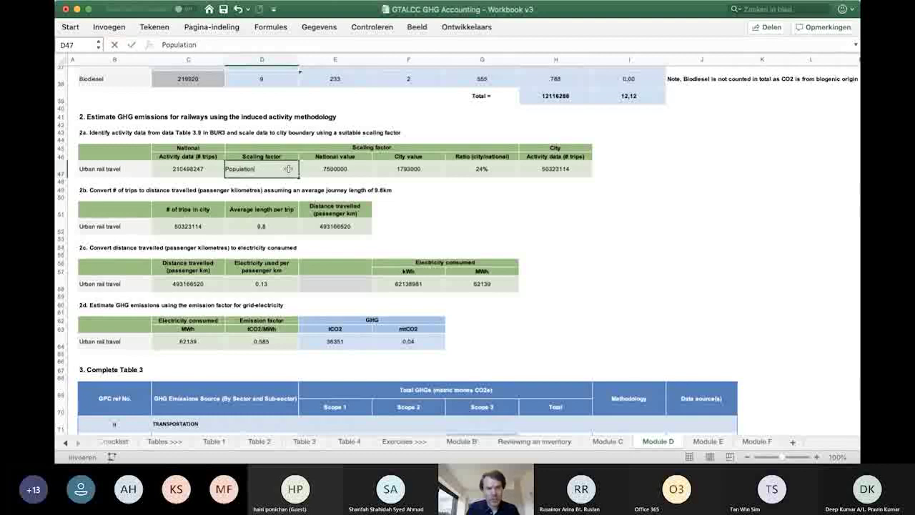
key(Tab)
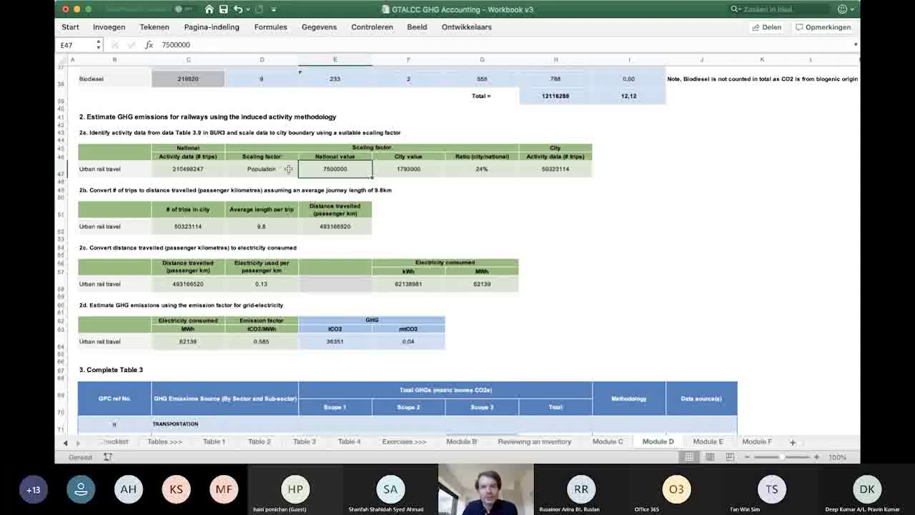
Step: Review the 24% population ratio and the resulting 50323114 city rail trips formula
key(Right)
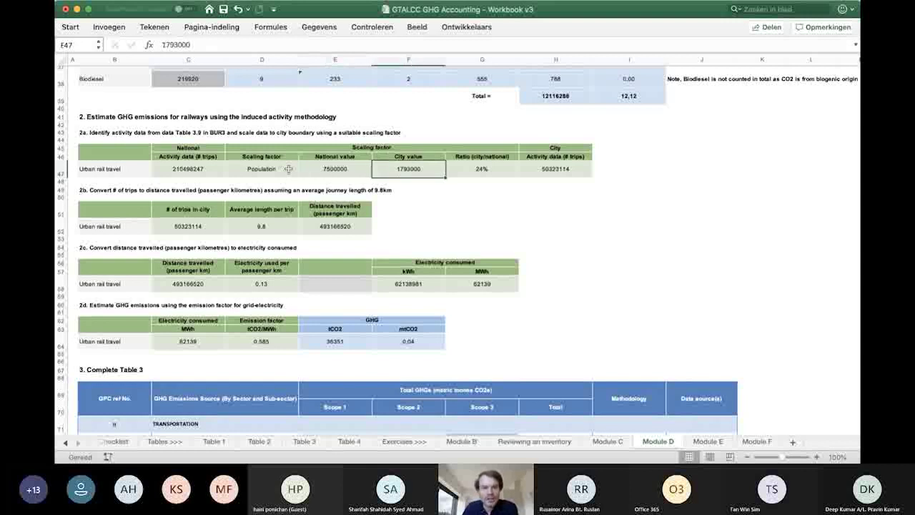
key(Right)
key(Left)
key(Left)
key(Left)
key(Left)
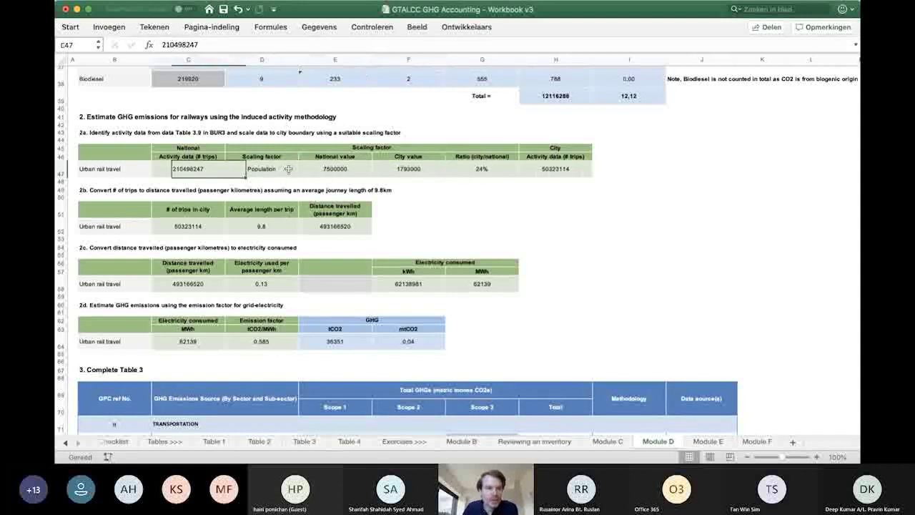
key(Right)
key(Right)
key(Right)
key(Right)
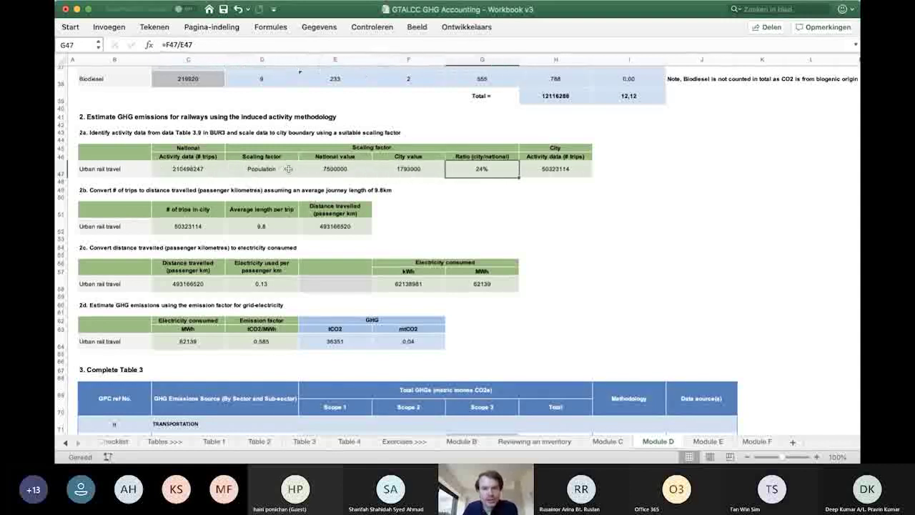
key(Right)
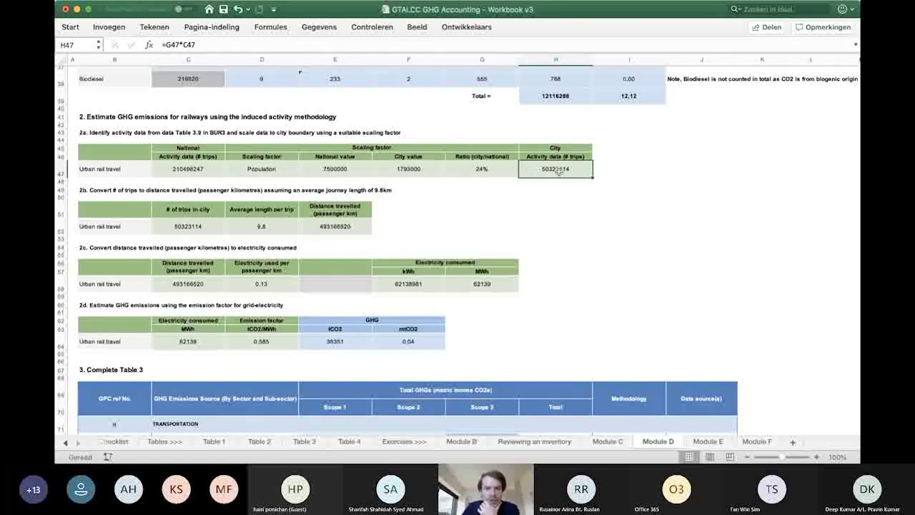
click(213, 227)
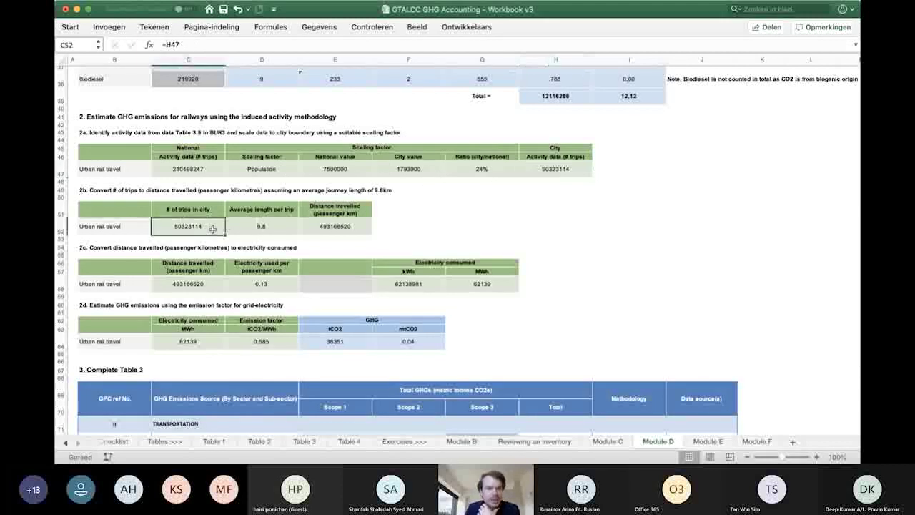
text(=)
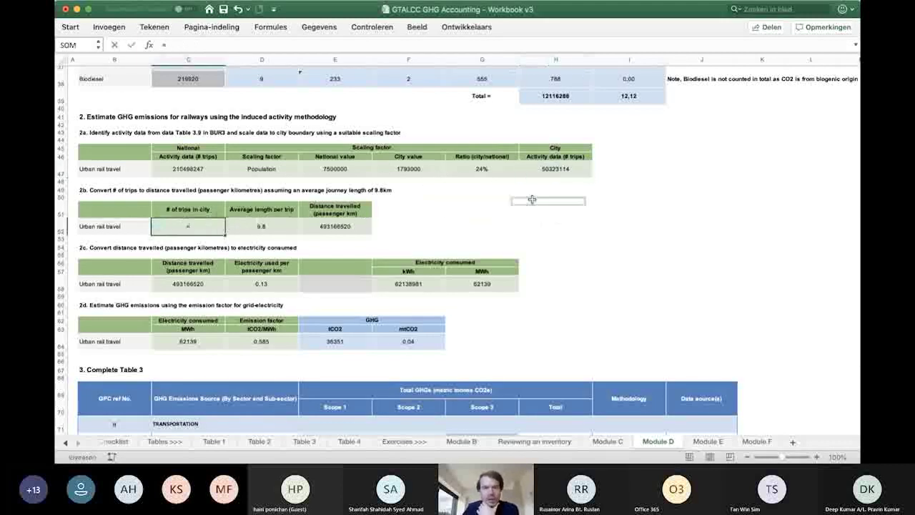
click(543, 170)
key(Return)
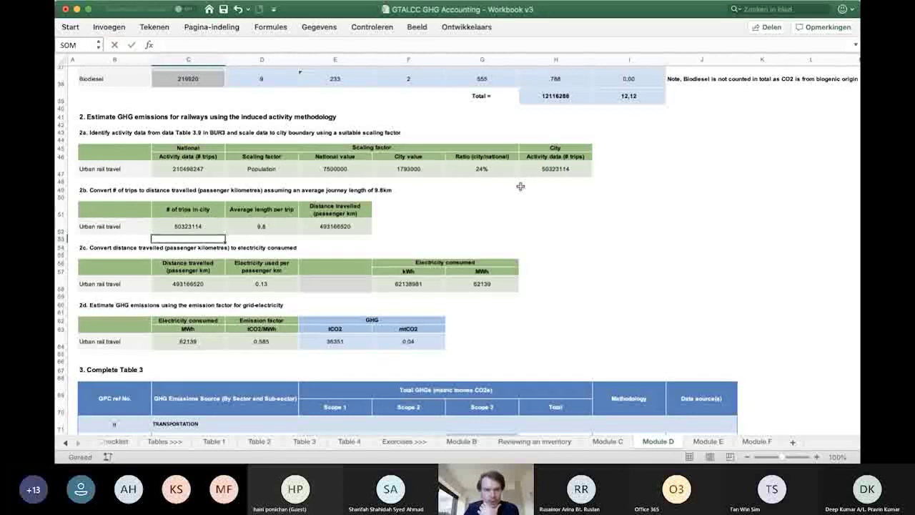
key(Up)
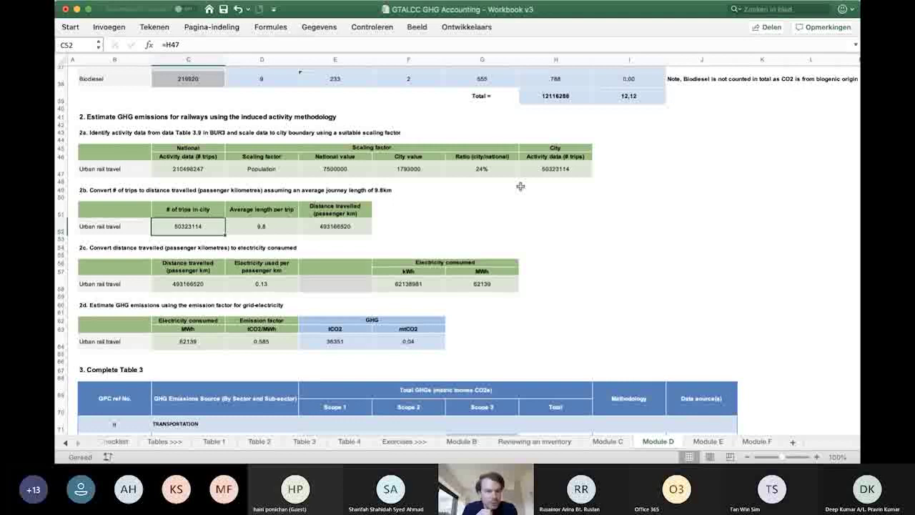
key(Right)
key(Right)
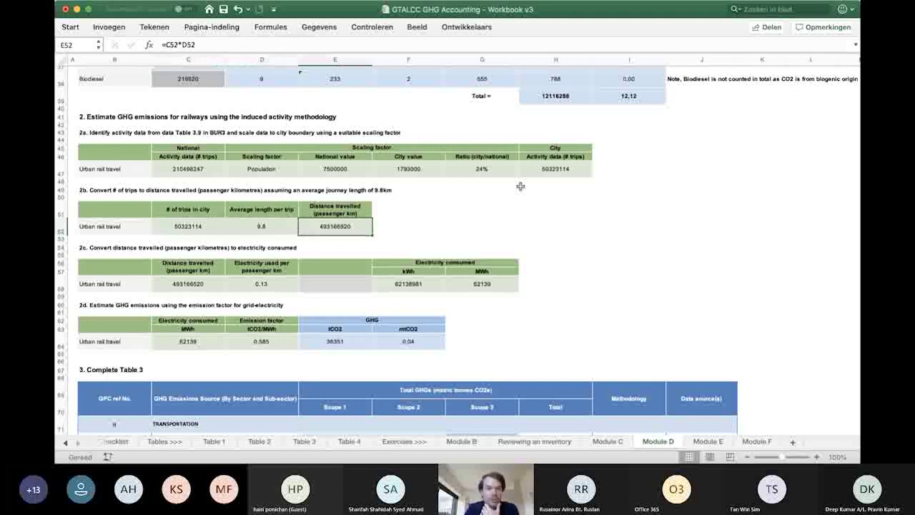
key(Down)
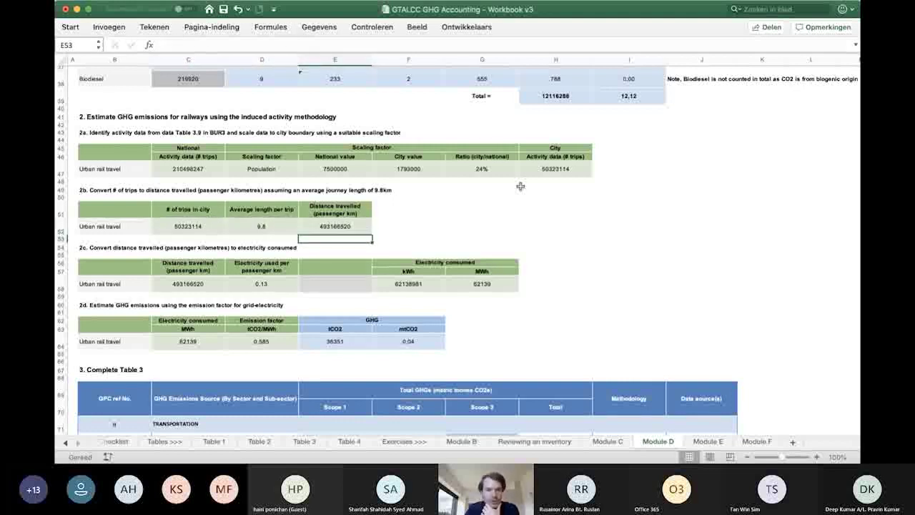
key(Left)
key(Left)
key(Down)
key(Down)
key(Down)
key(Down)
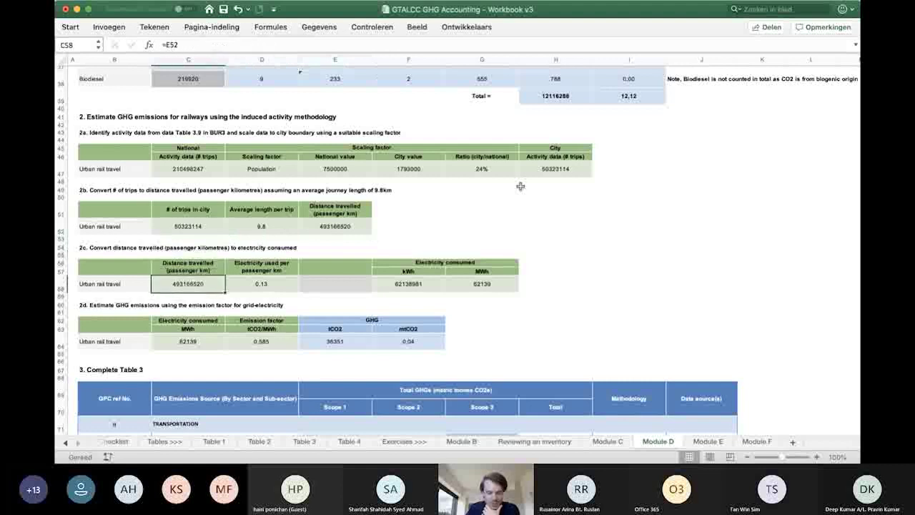
key(F2)
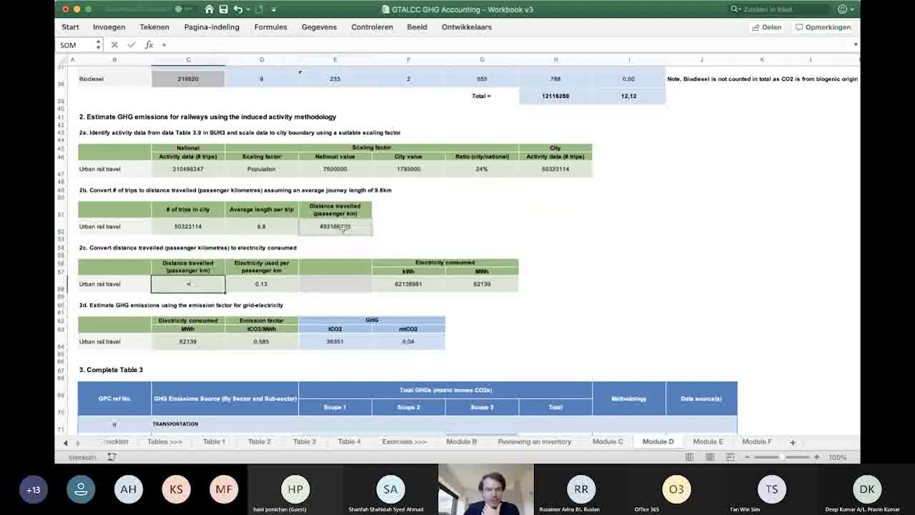
click(344, 226)
key(Escape)
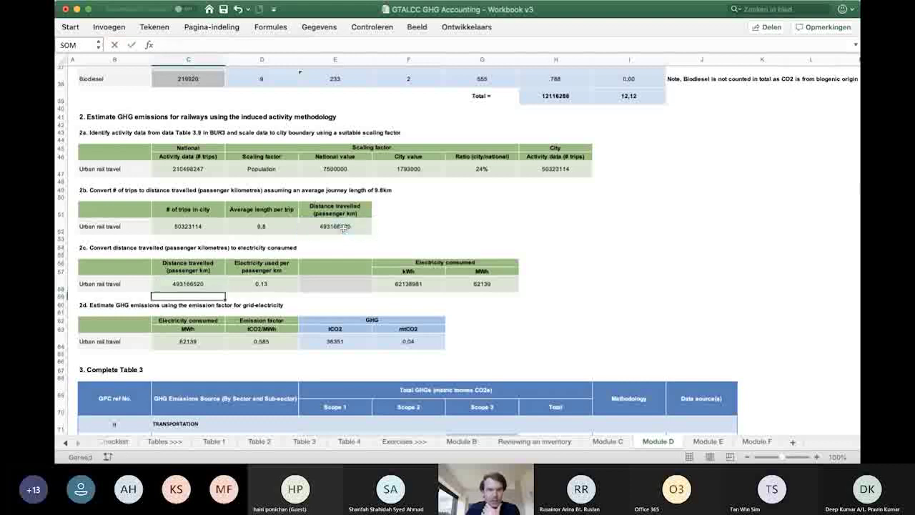
key(Right)
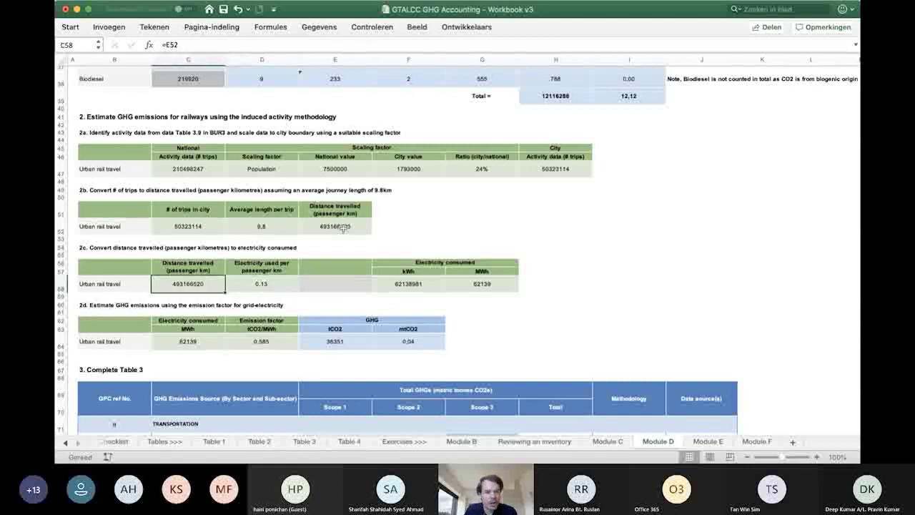
key(Right)
key(Right)
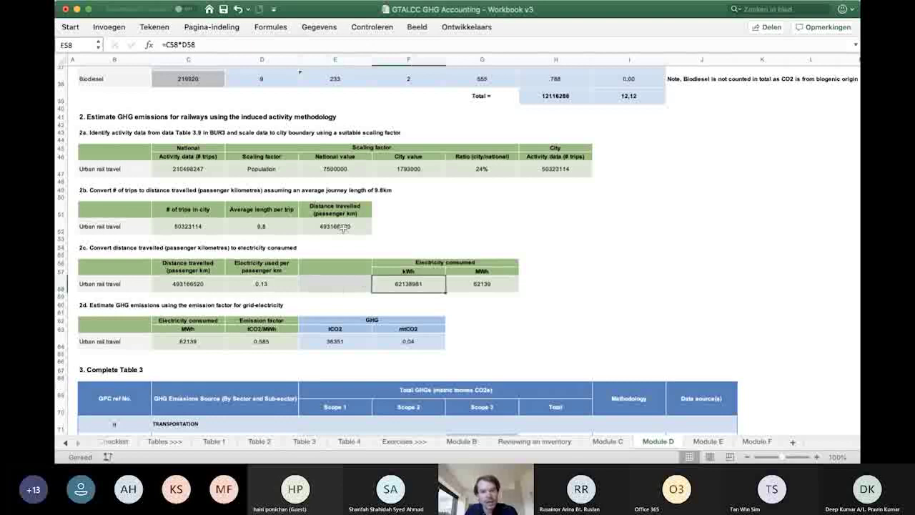
key(Right)
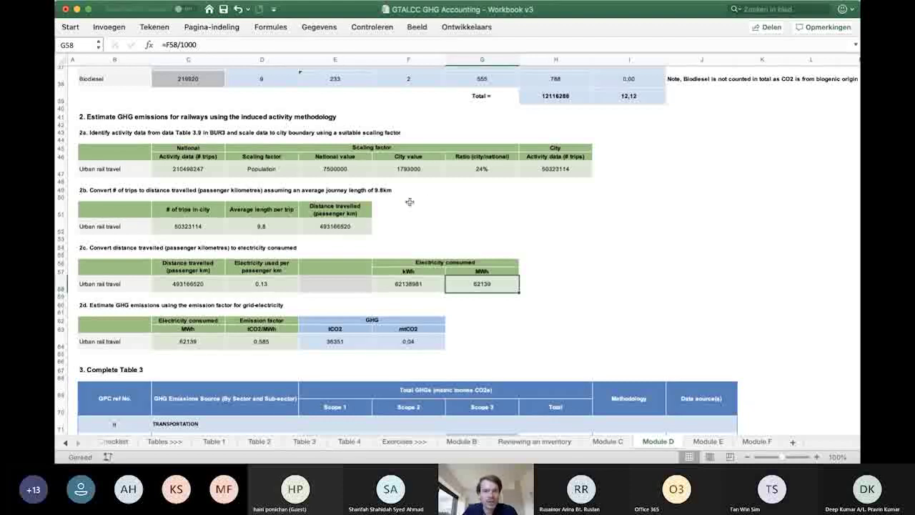
click(185, 343)
double_click(184, 343)
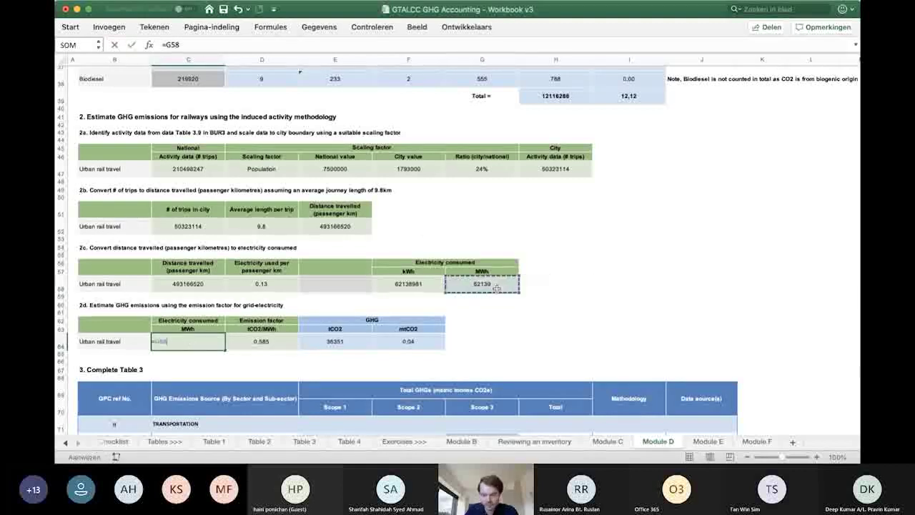
key(Return)
key(Right)
key(Right)
key(Right)
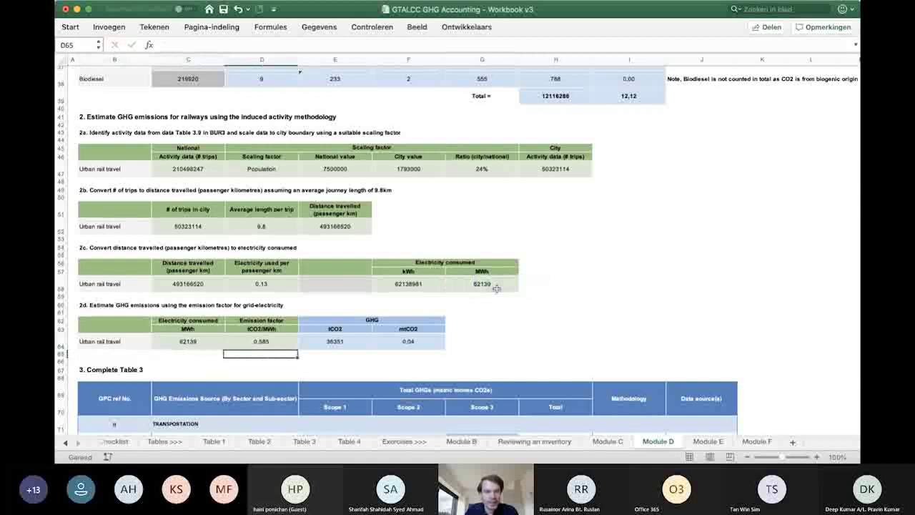
key(Up)
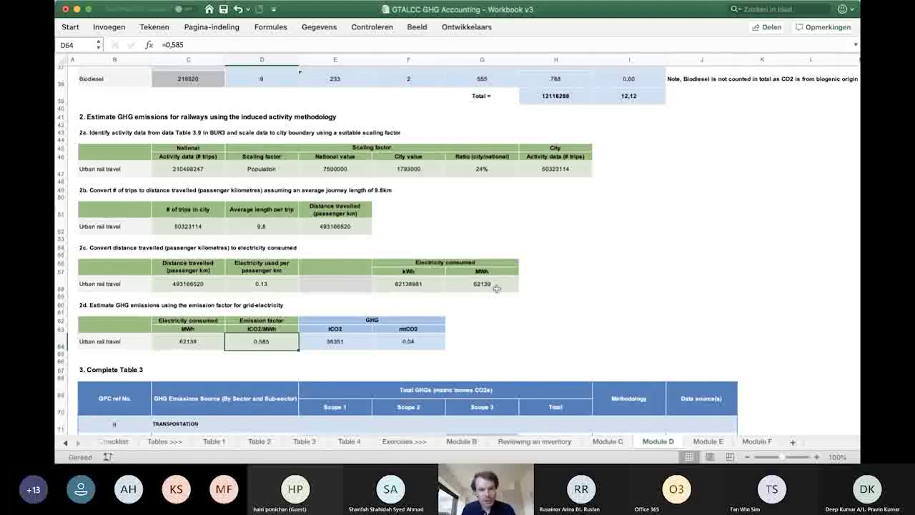
key(Right)
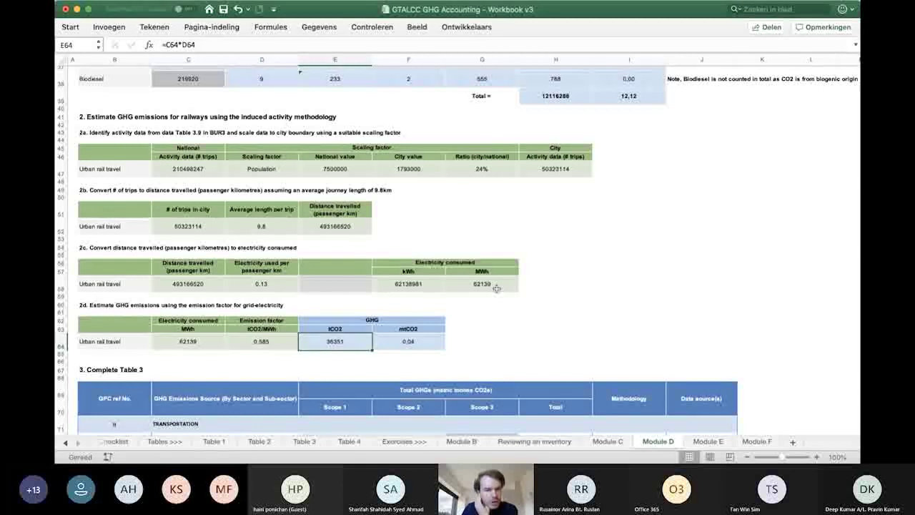
key(Right)
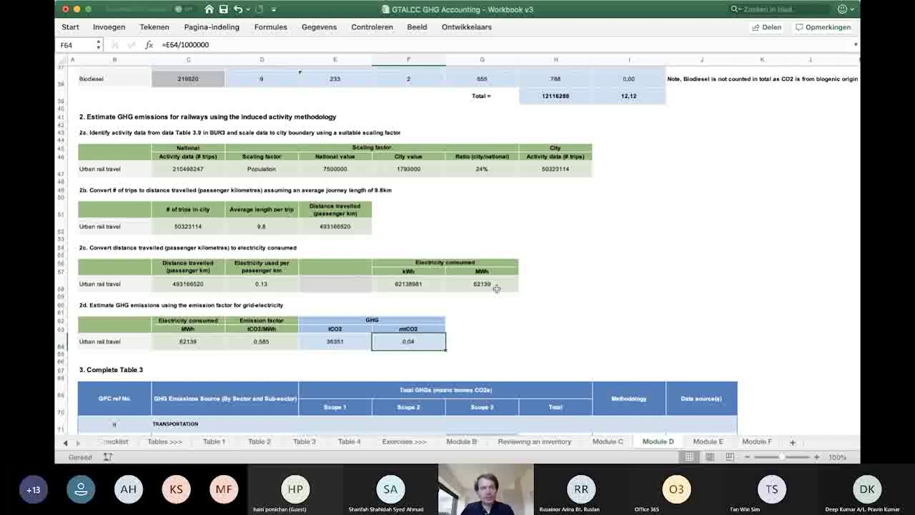
scroll(529, 304, down, 3)
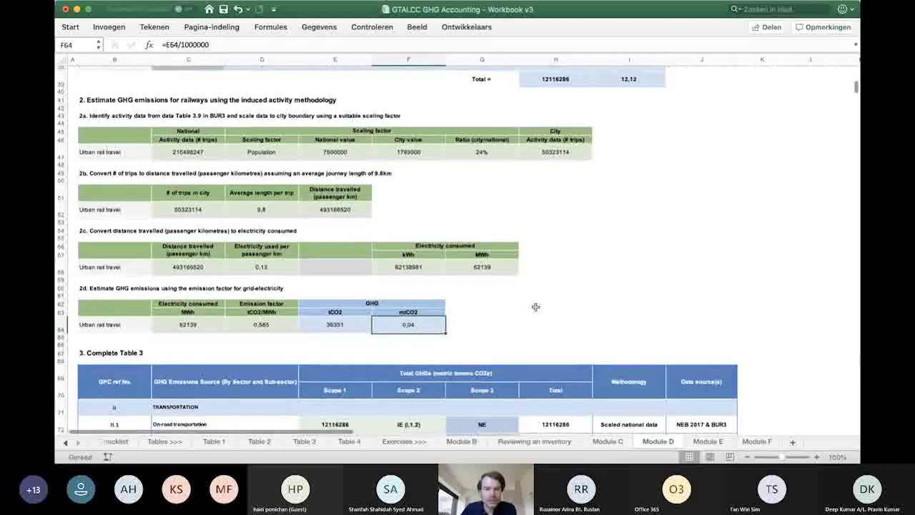
scroll(532, 304, down, 5)
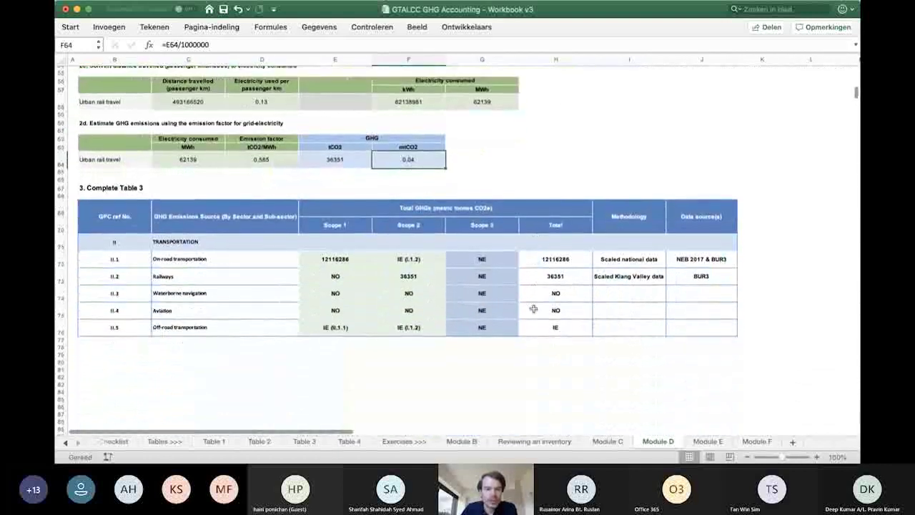
click(355, 258)
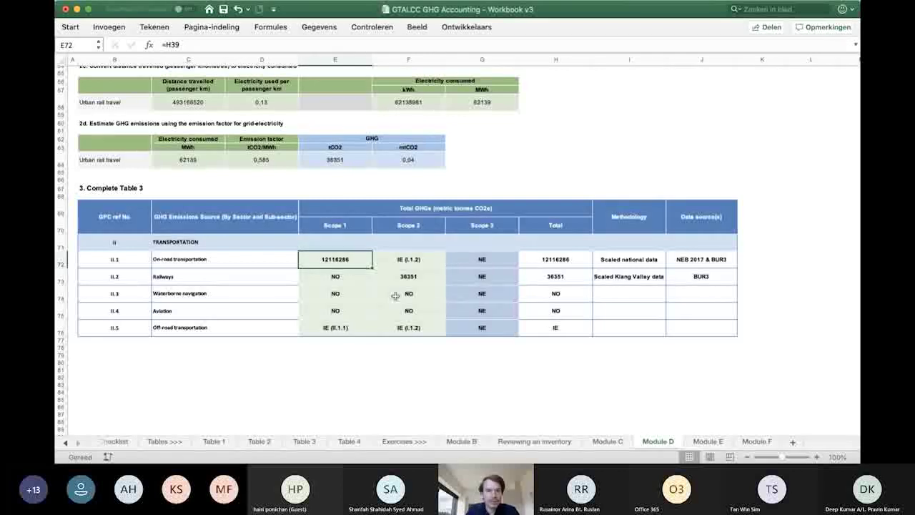
key(Right)
key(Down)
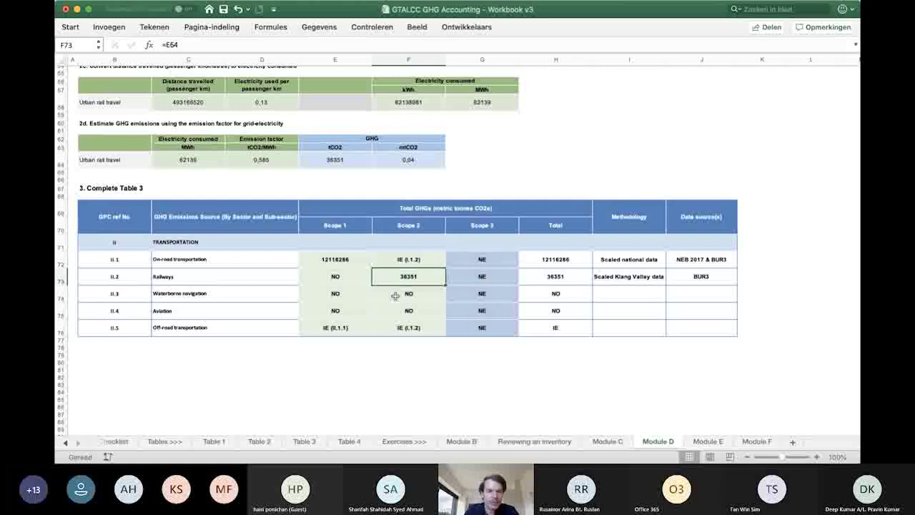
key(Up)
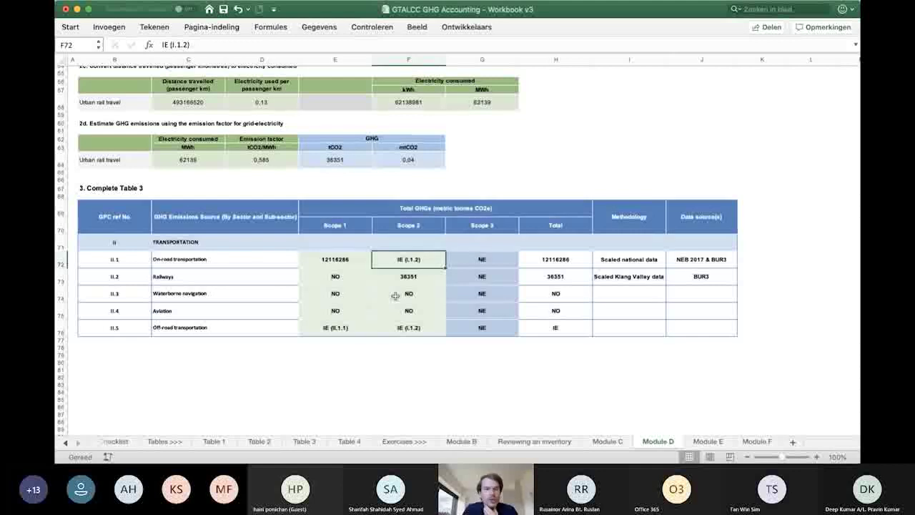
key(Right)
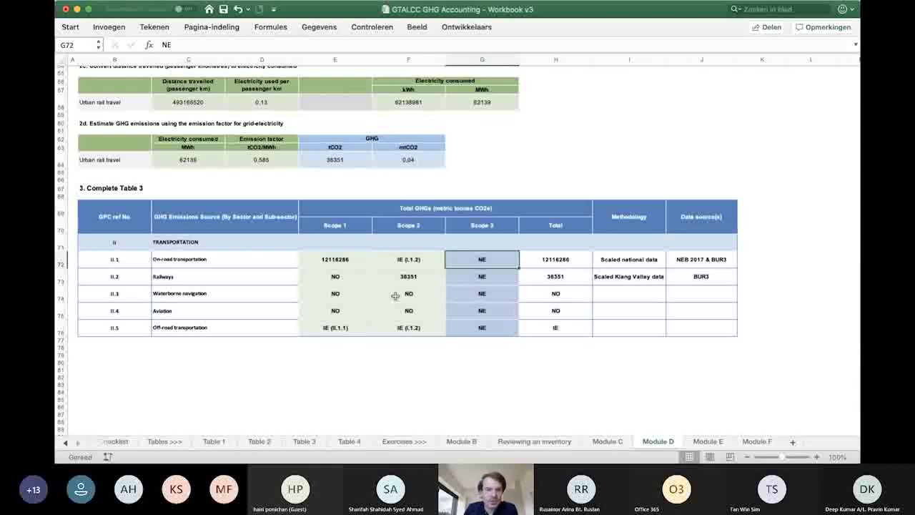
key(Down)
key(Left)
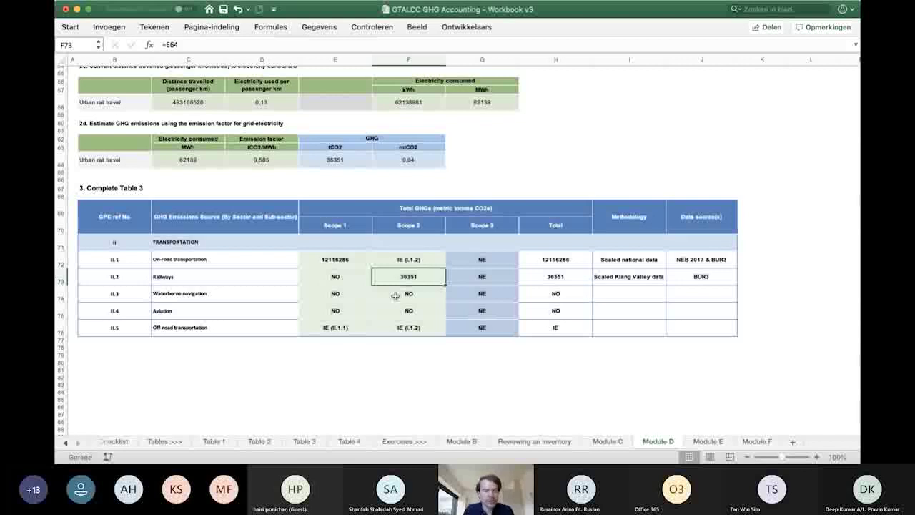
key(Left)
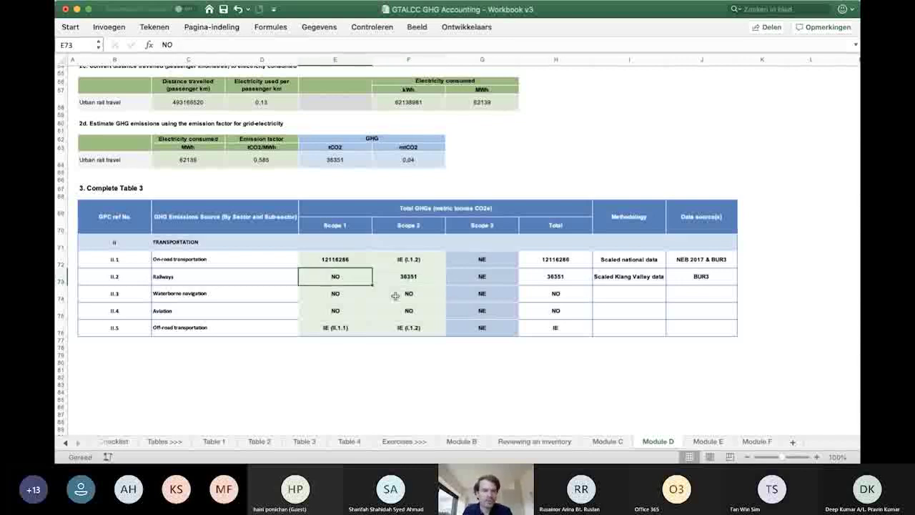
key(Down)
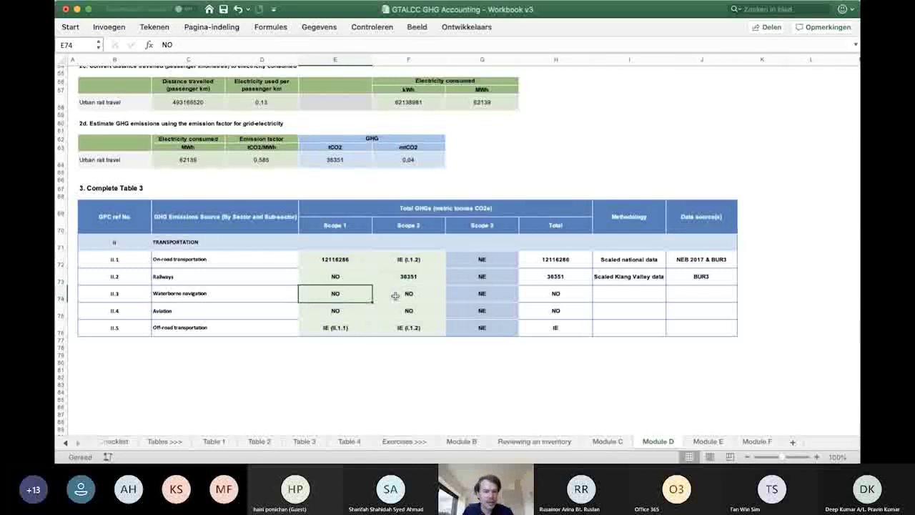
key(Down)
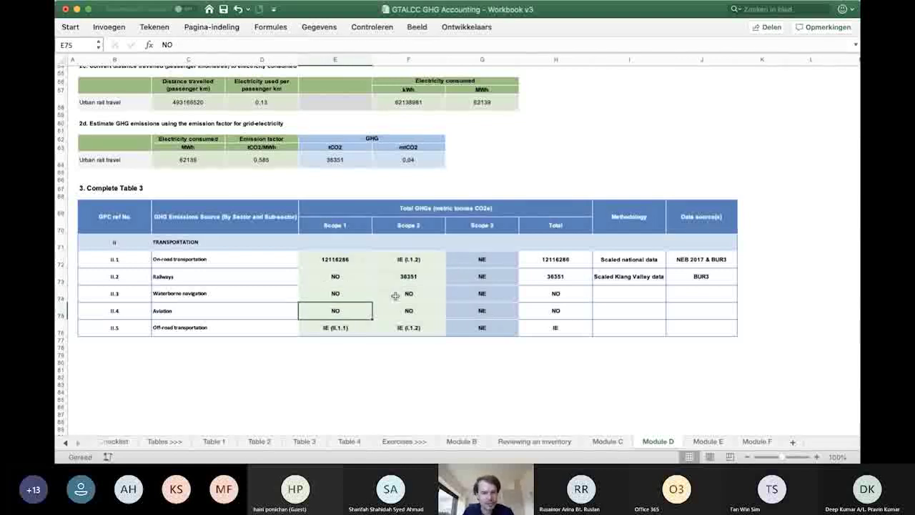
key(Right)
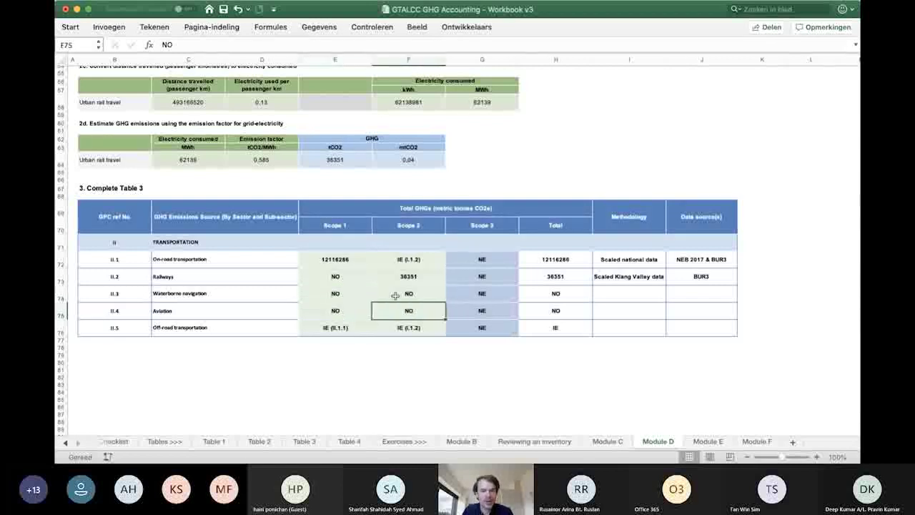
key(Up)
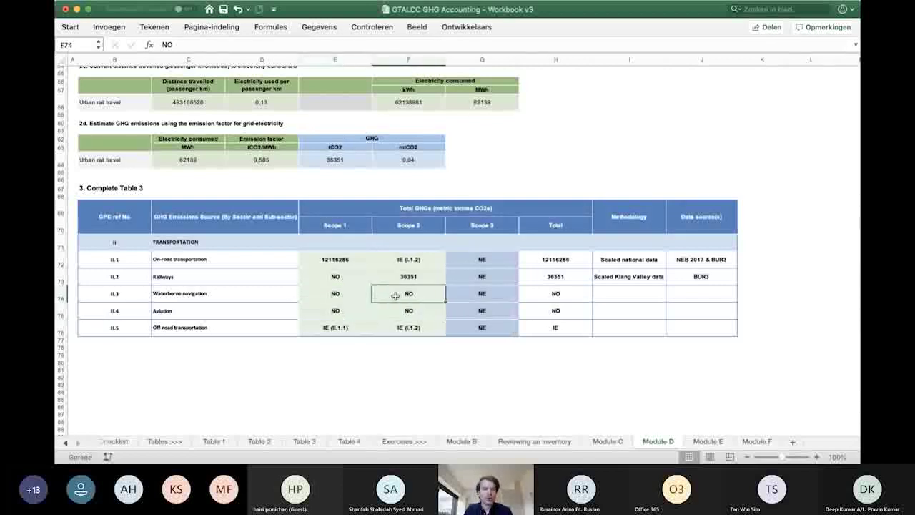
key(Left)
key(Down)
key(Down)
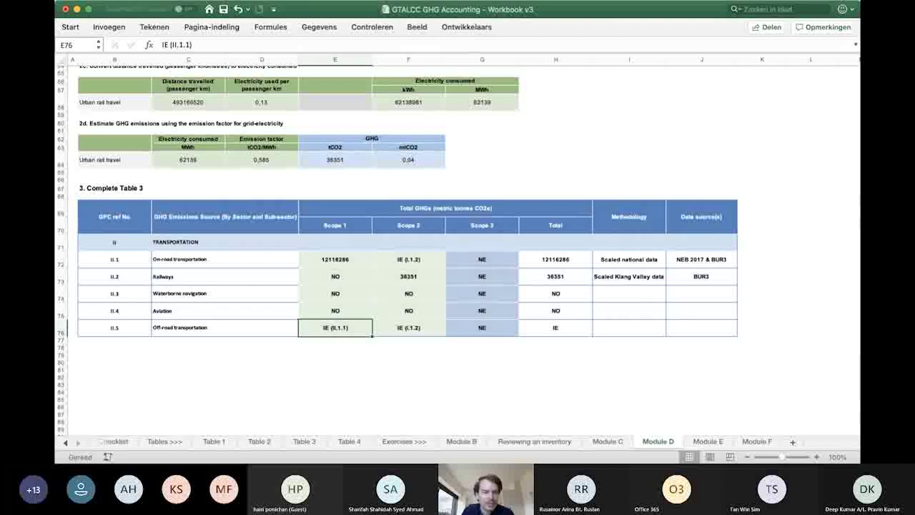
key(Up)
key(Up)
key(Up)
key(Up)
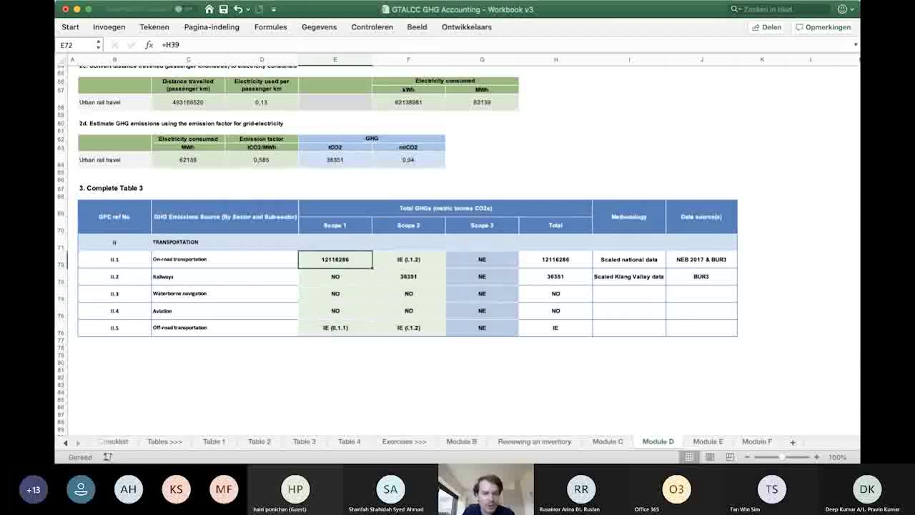
key(Down)
key(Down)
key(Down)
key(Down)
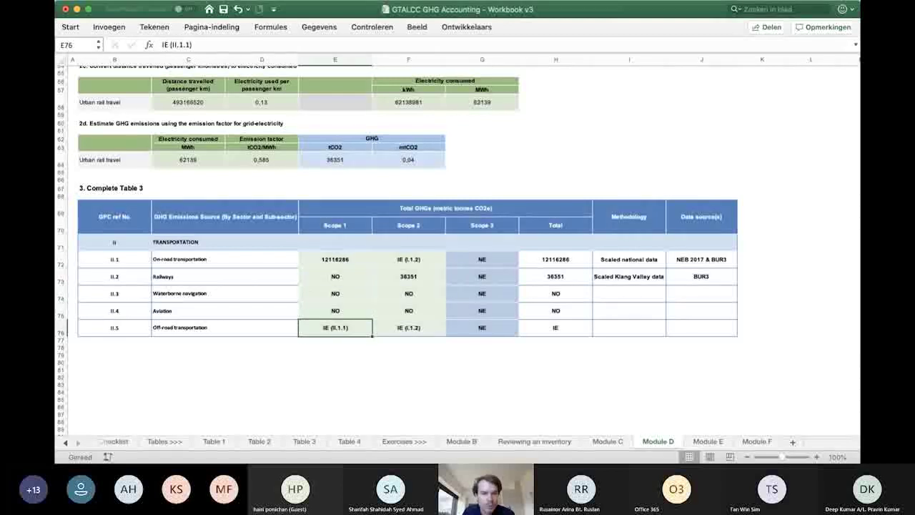
key(Right)
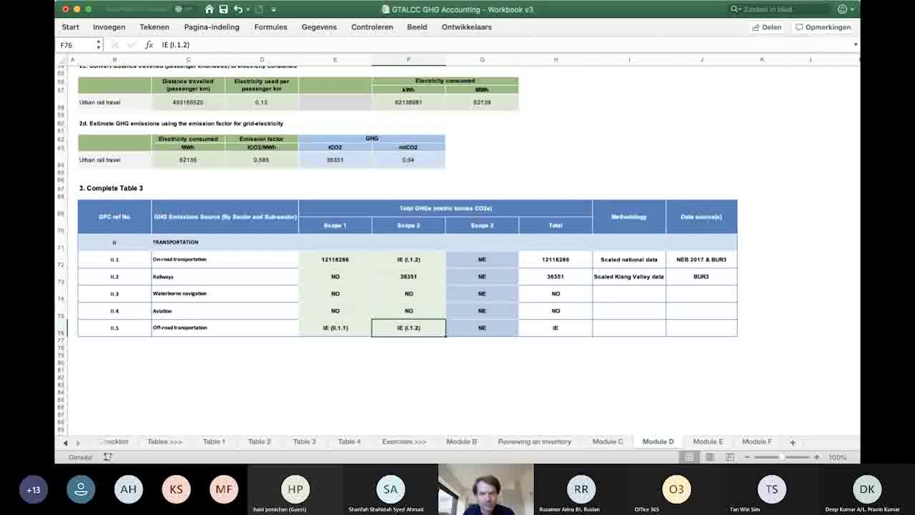
key(Up)
key(Up)
key(Up)
key(Up)
key(Left)
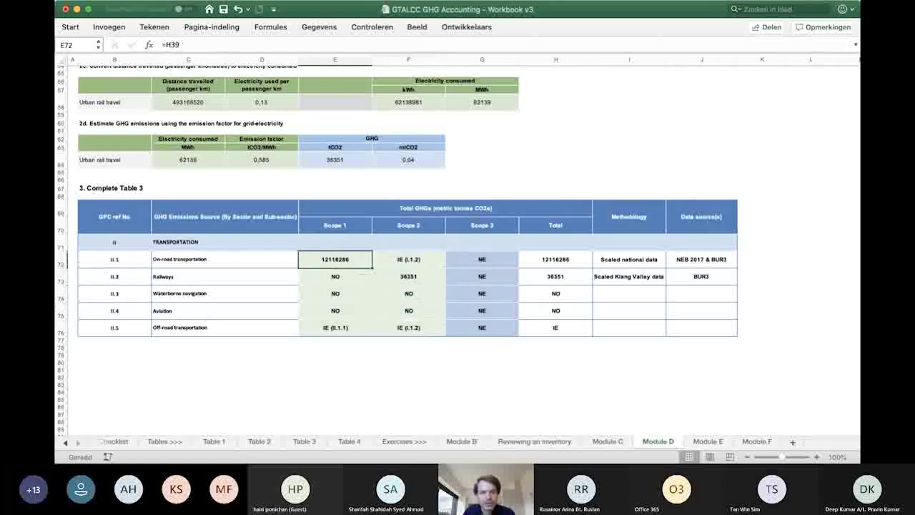
key(Left)
key(Right)
key(Right)
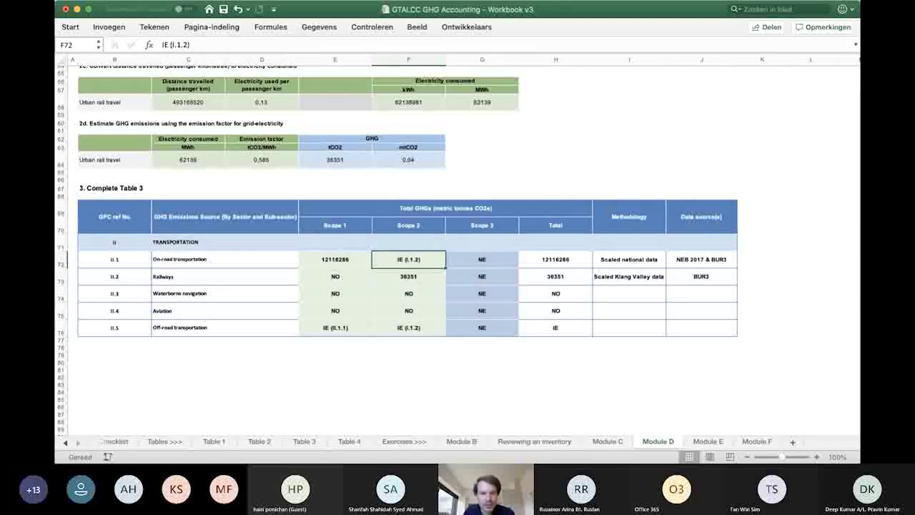
key(Left)
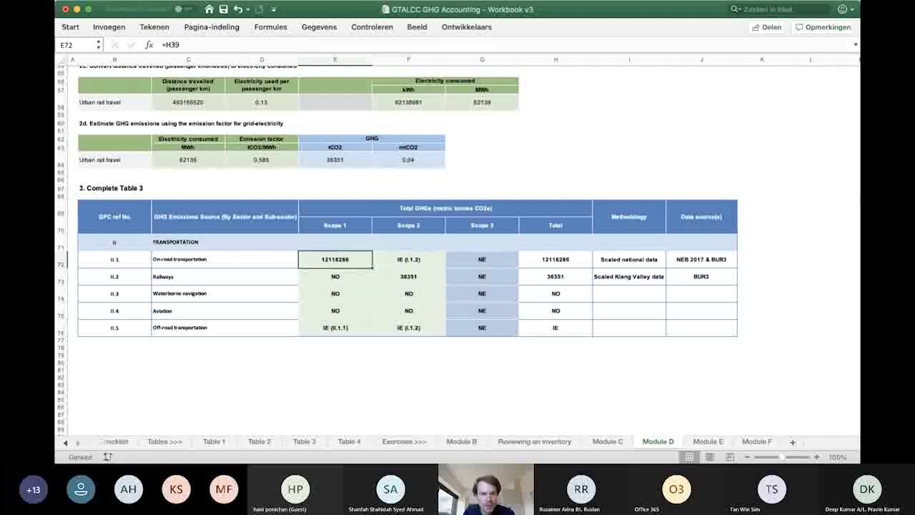
key(Right)
key(Right)
key(Right)
key(Down)
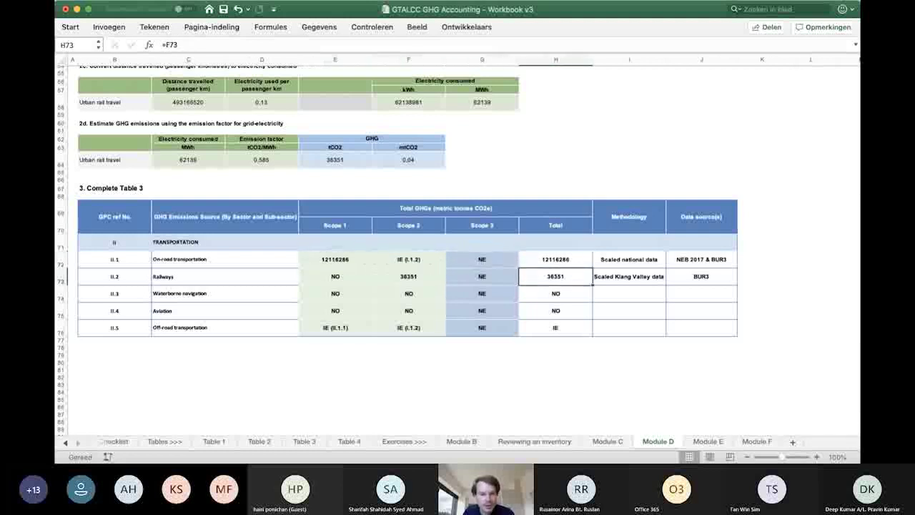
key(Right)
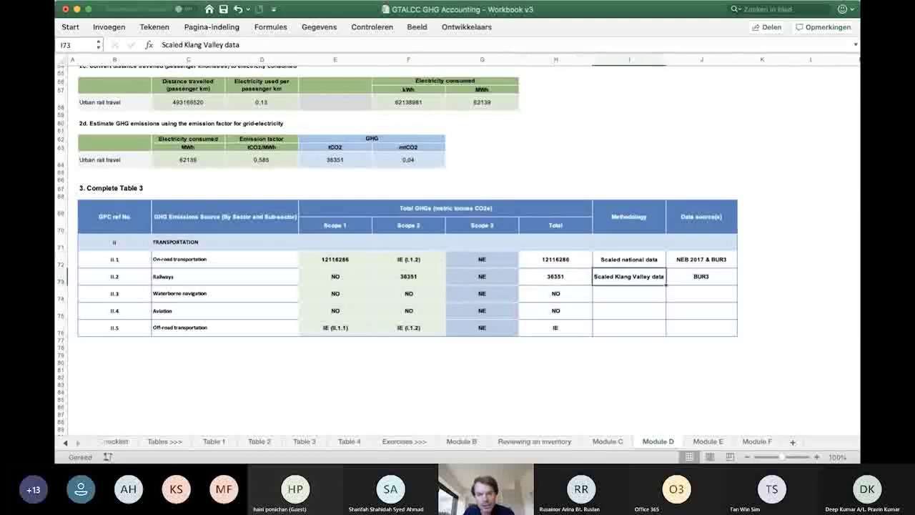
key(Up)
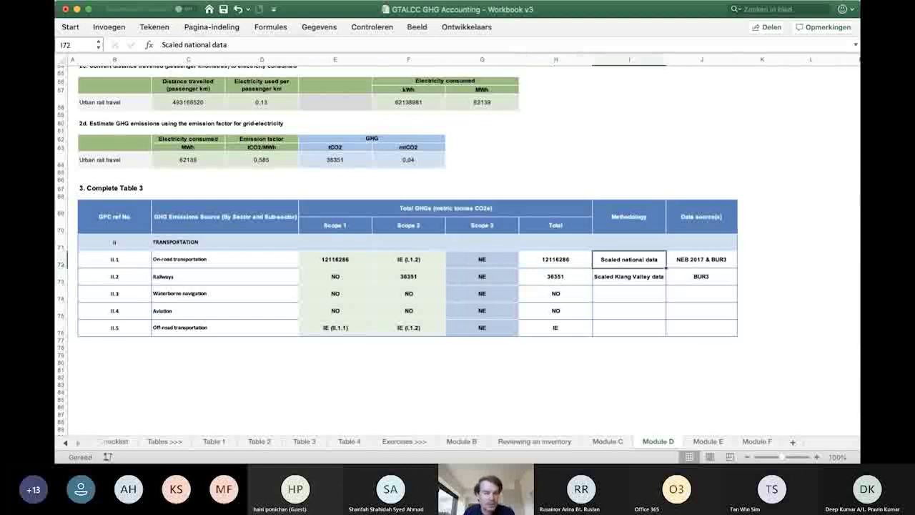
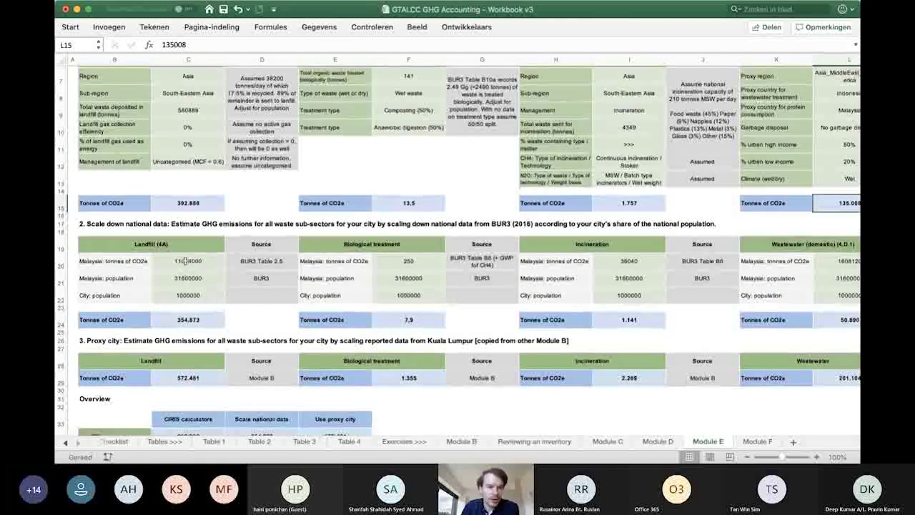
Step: Change the landfill city population in C22 to 1793000 so the row 24 scaled totals recalculate
click(191, 261)
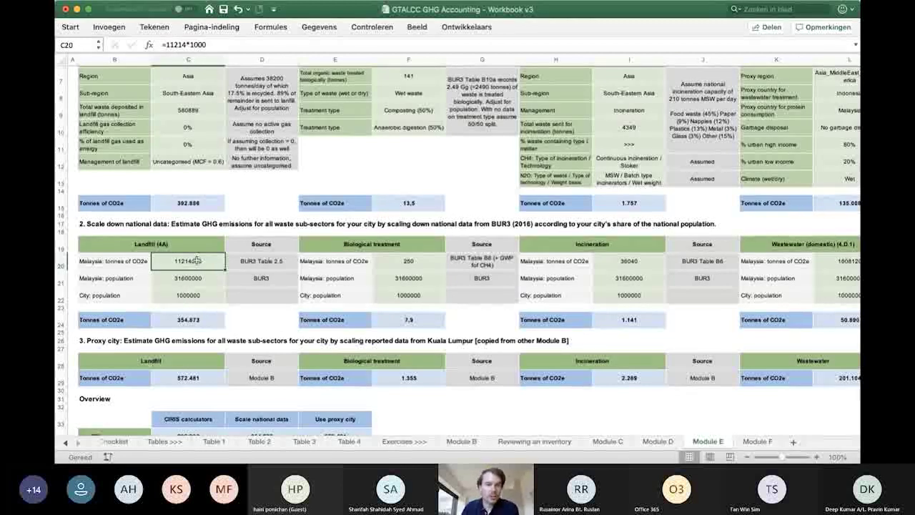
click(195, 296)
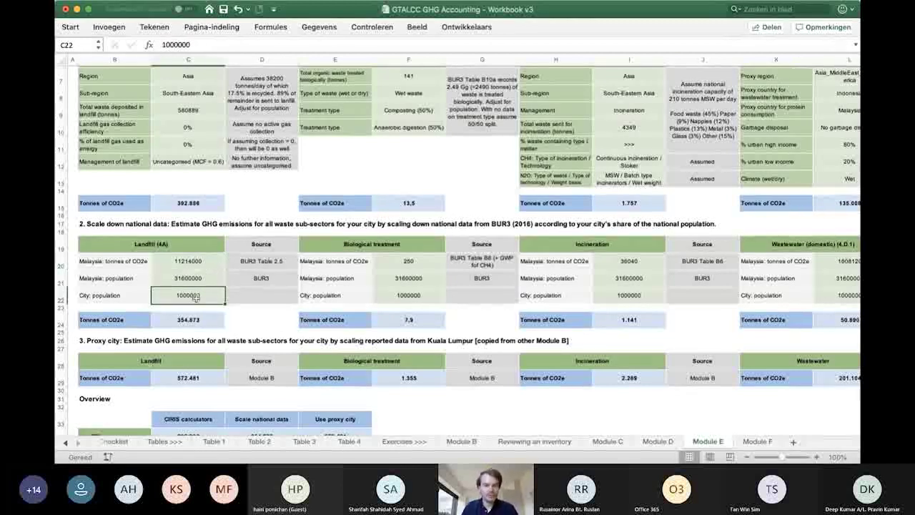
text(17930)
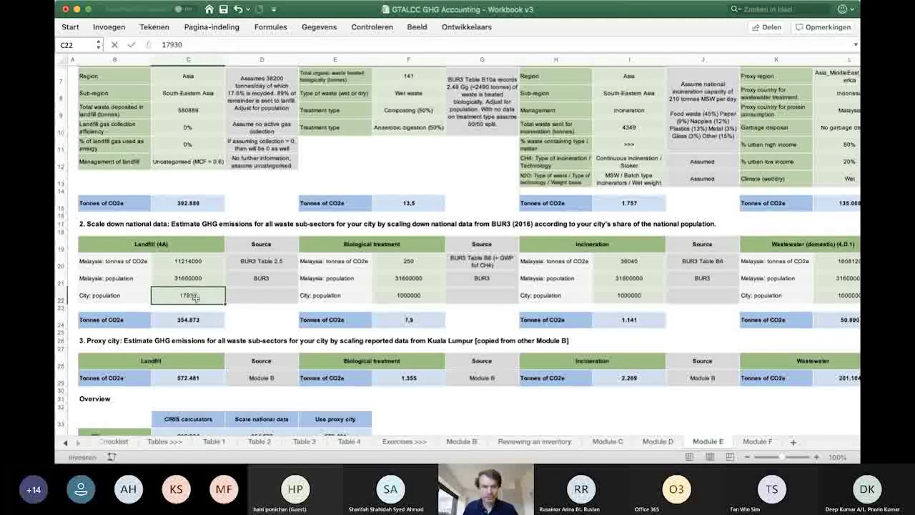
text(0)
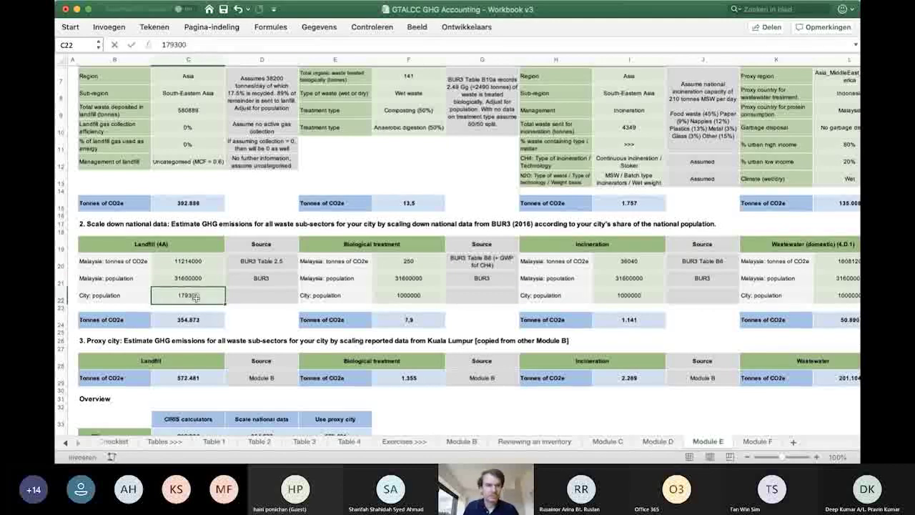
text(0)
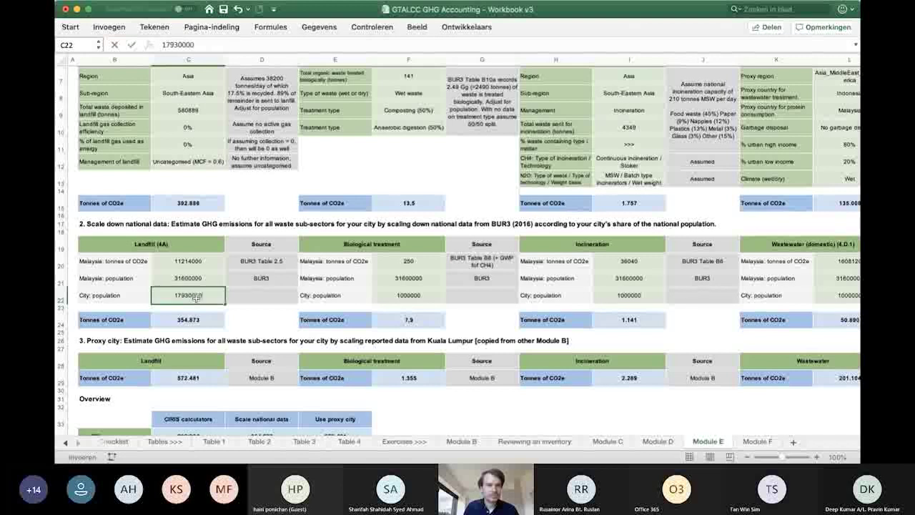
key(Return)
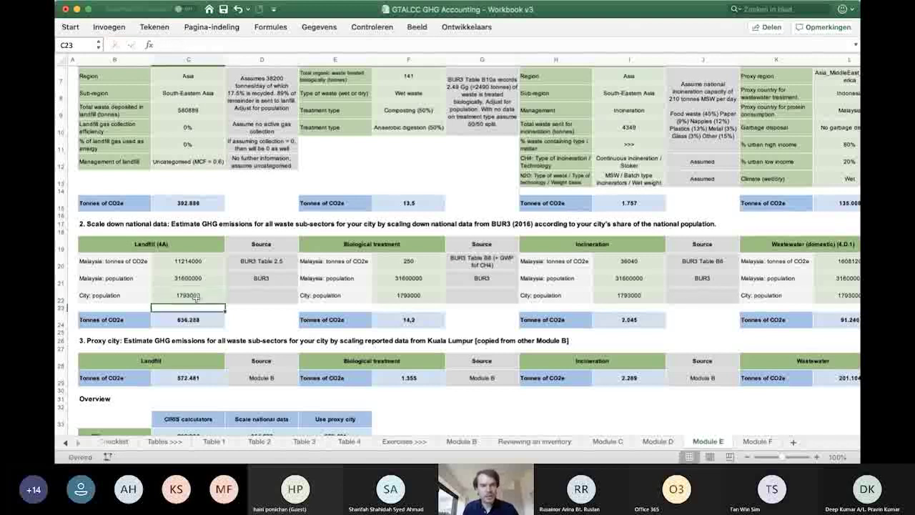
click(195, 298)
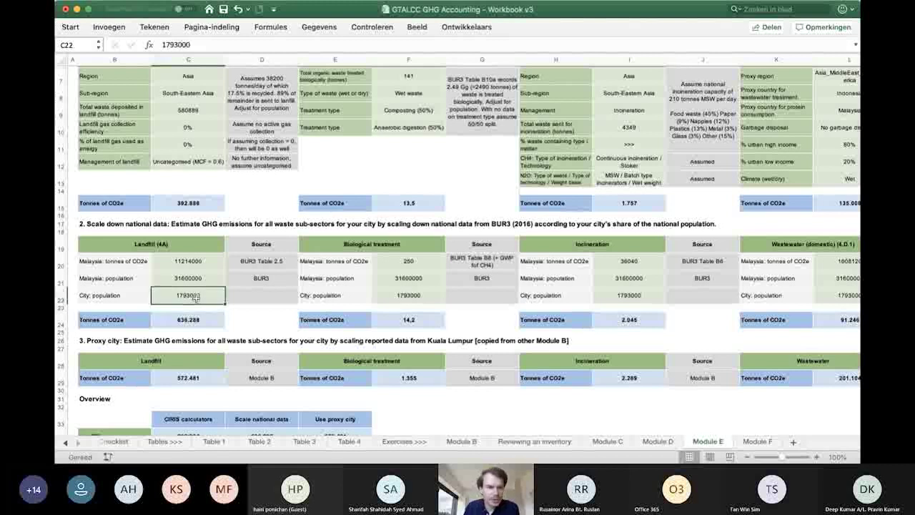
key(Up)
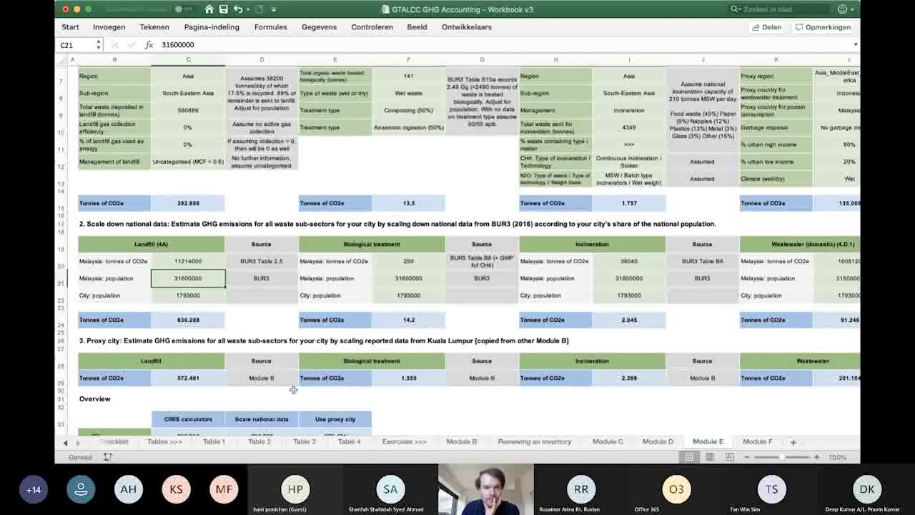
Step: Scroll to the Overview table and select it to review CIRIS, scaled-national and proxy-city estimates
mouse_move(174, 435)
scroll(174, 434, up, 1)
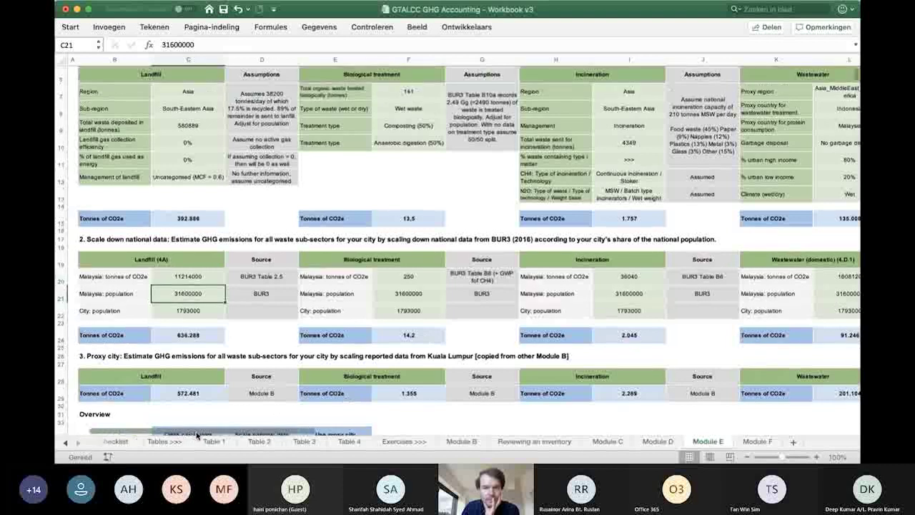
drag(175, 434, 248, 434)
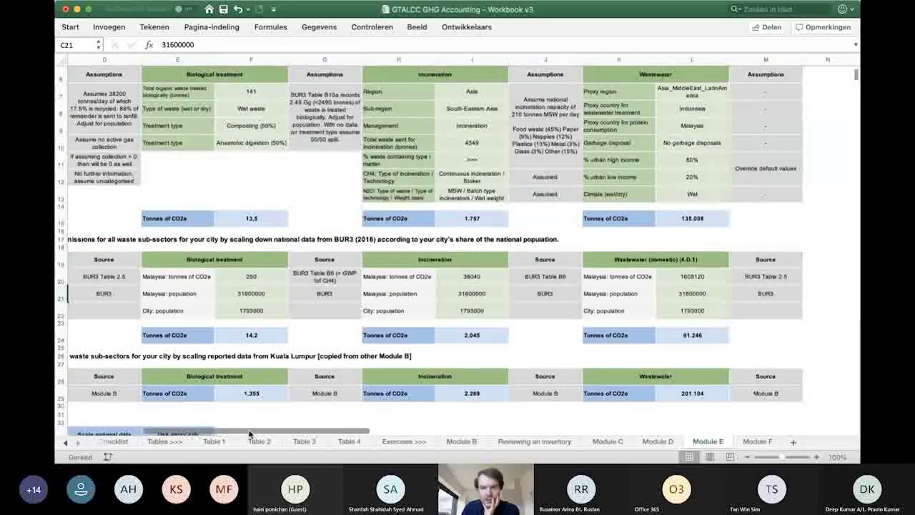
scroll(214, 429, left, 5)
scroll(212, 355, down, 2)
scroll(213, 355, down, 2)
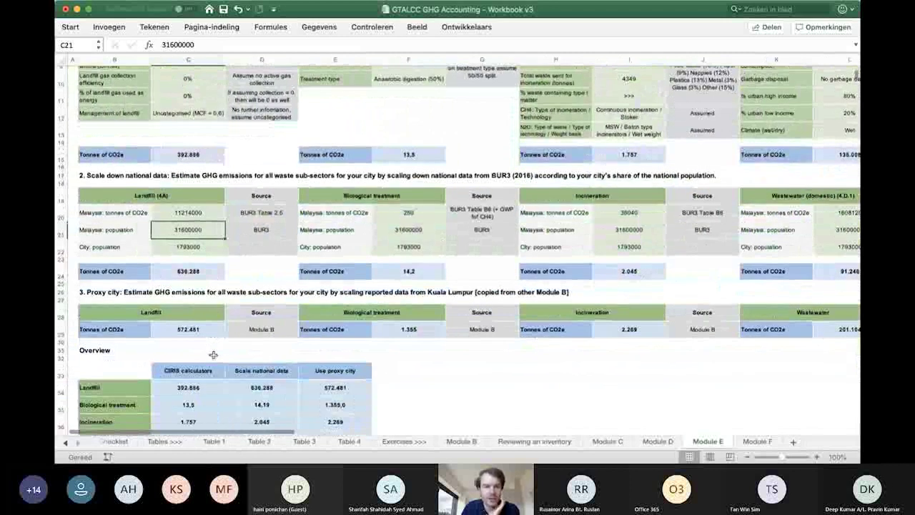
scroll(212, 355, down, 1)
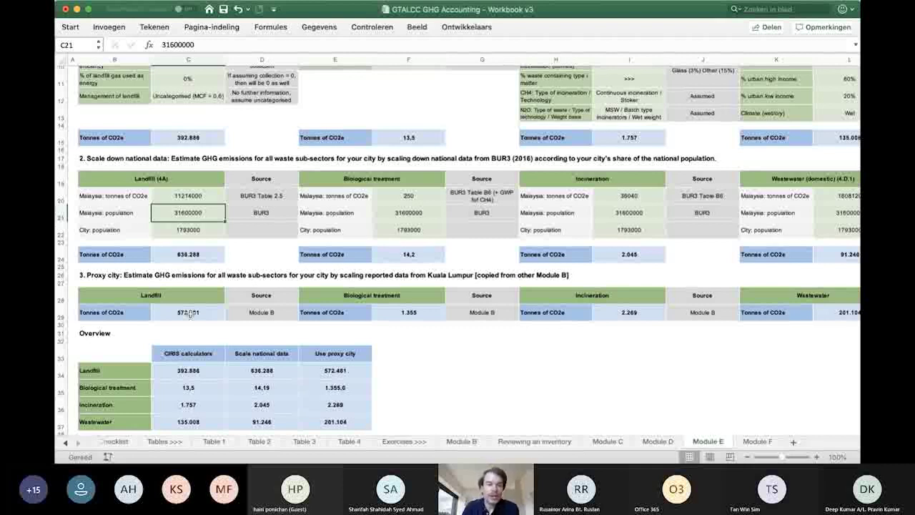
scroll(210, 371, down, 2)
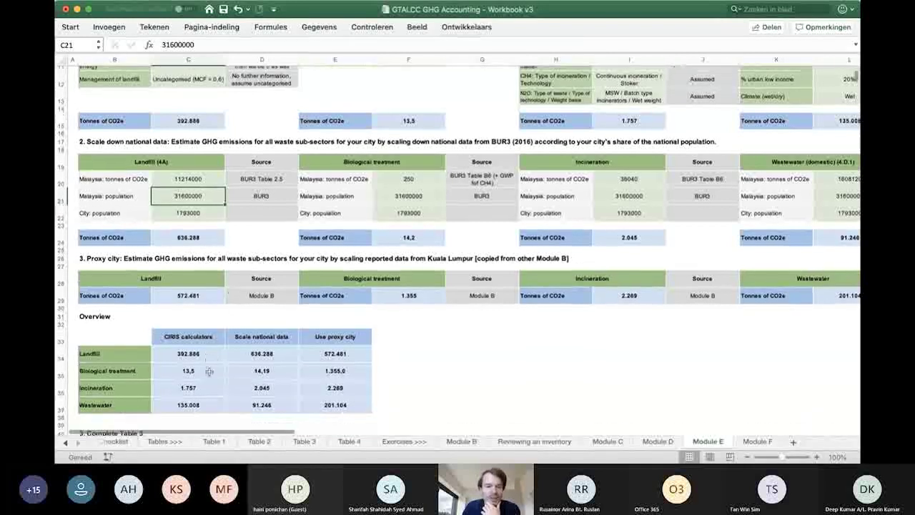
scroll(210, 371, down, 3)
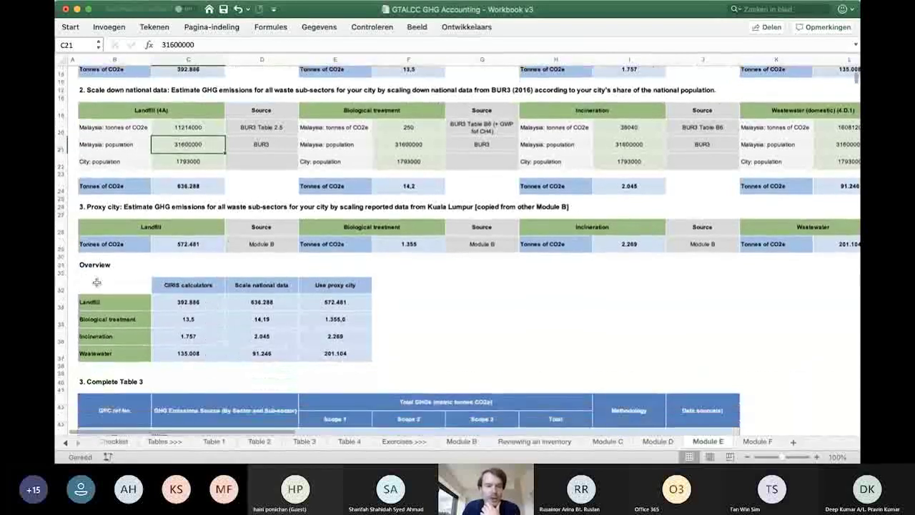
drag(111, 286, 335, 356)
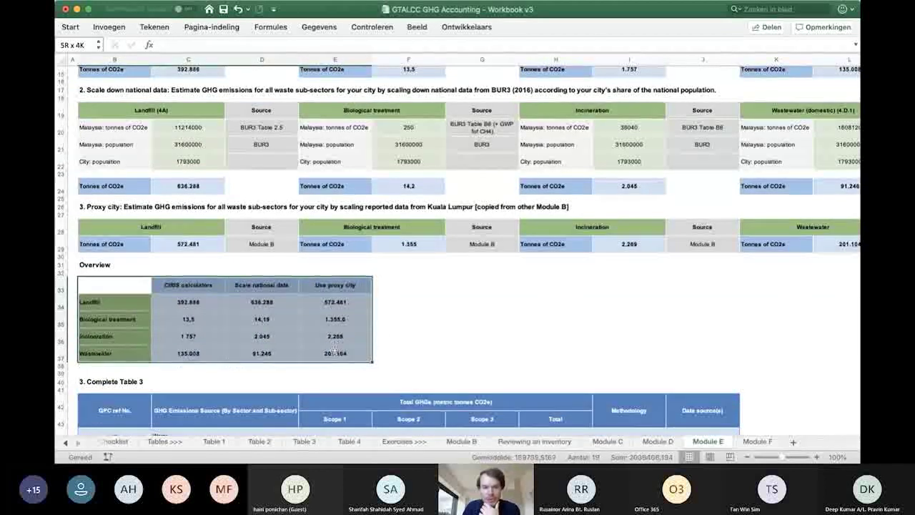
click(404, 314)
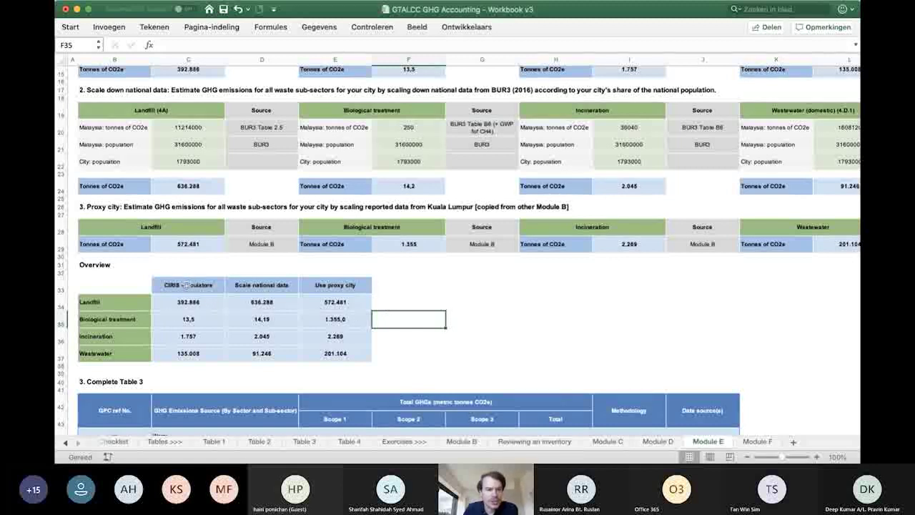
click(187, 286)
click(261, 285)
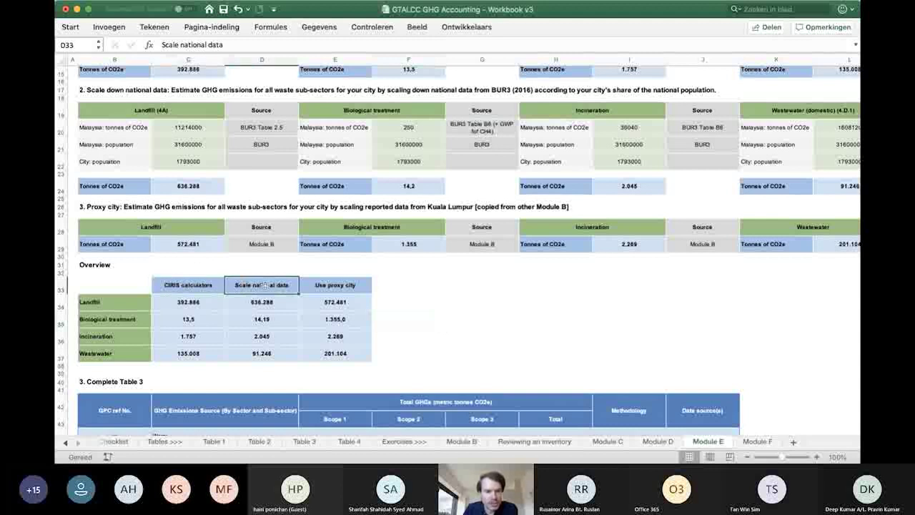
click(319, 286)
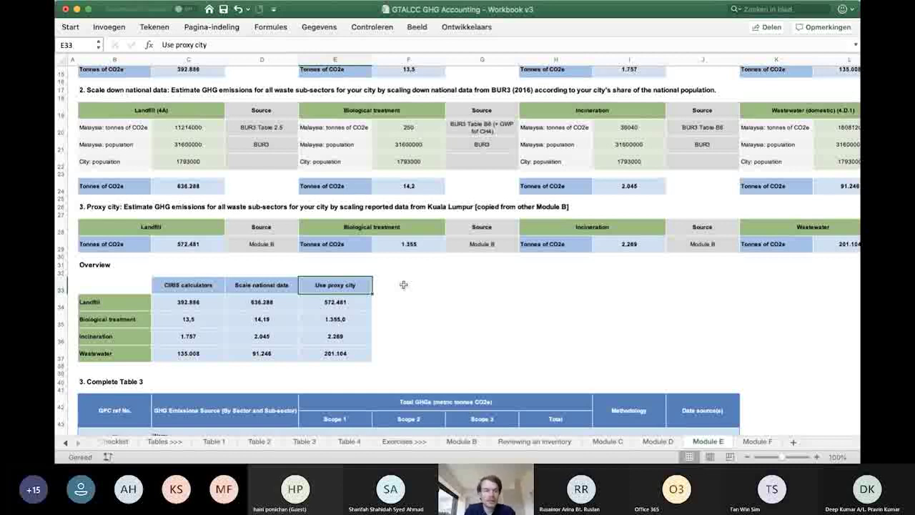
key(Left)
key(Left)
key(Down)
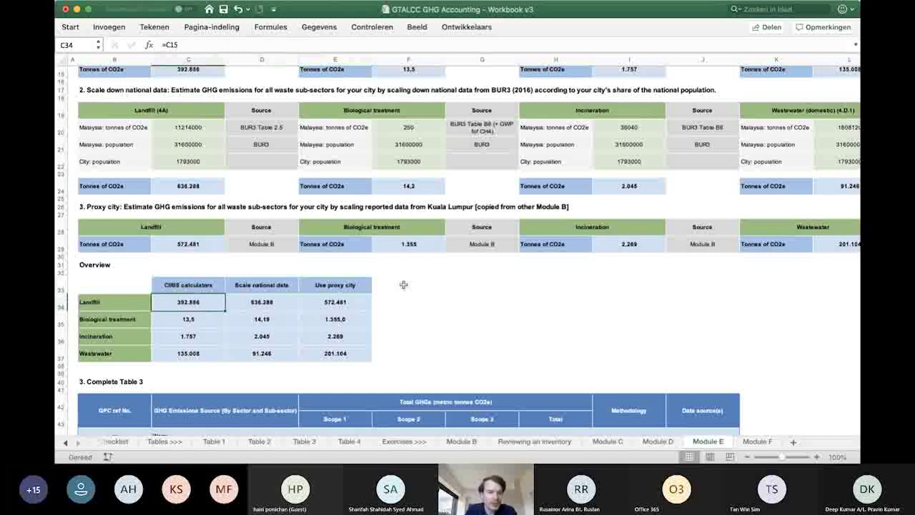
key(Right)
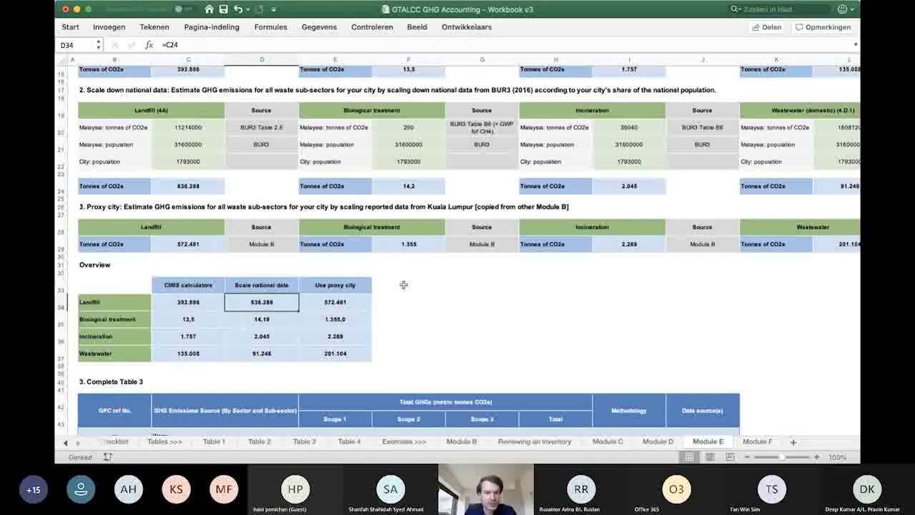
key(Right)
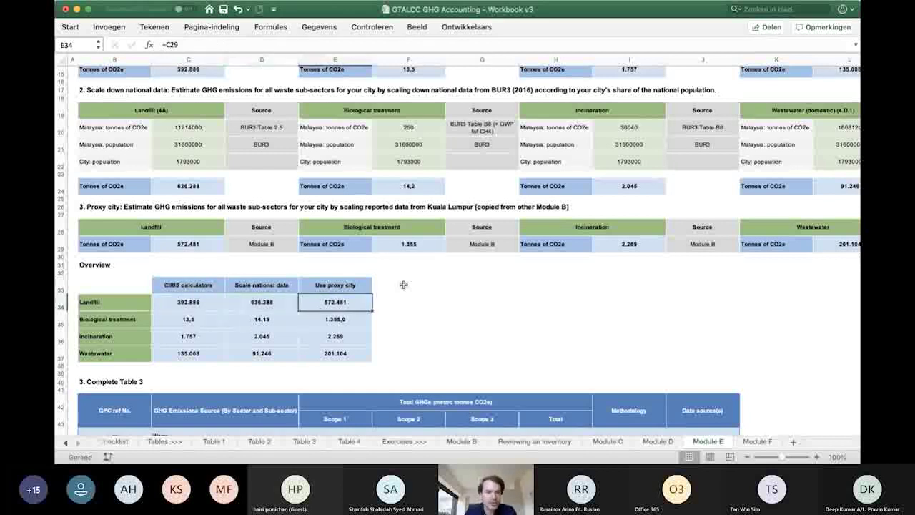
key(Left)
key(Left)
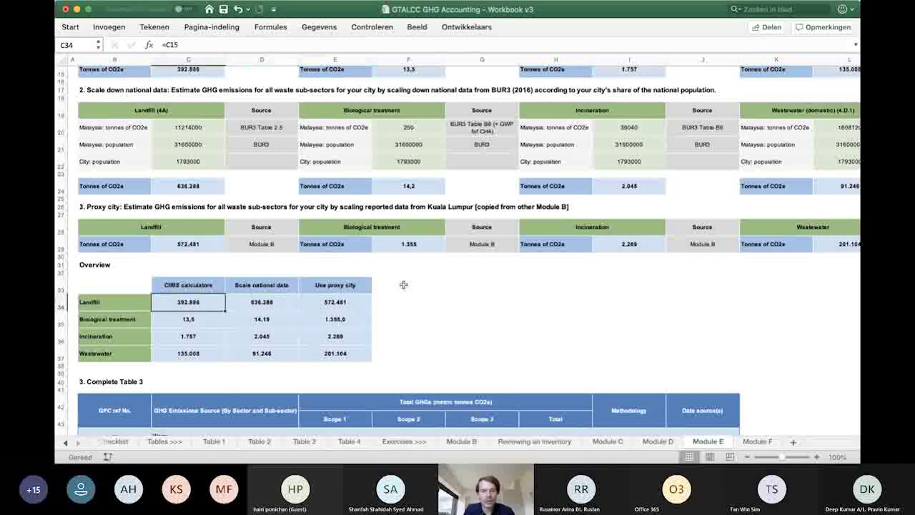
key(Right)
key(Right)
key(Right)
key(Left)
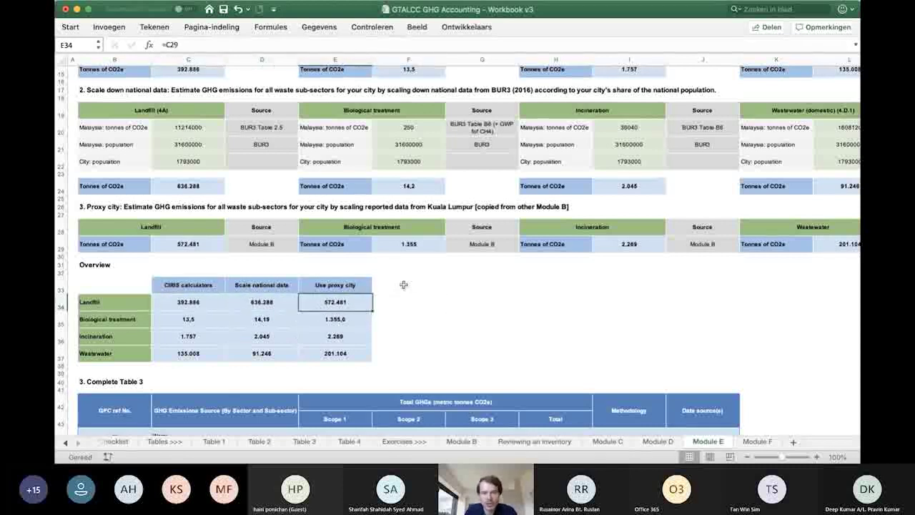
key(Left)
key(Right)
key(Left)
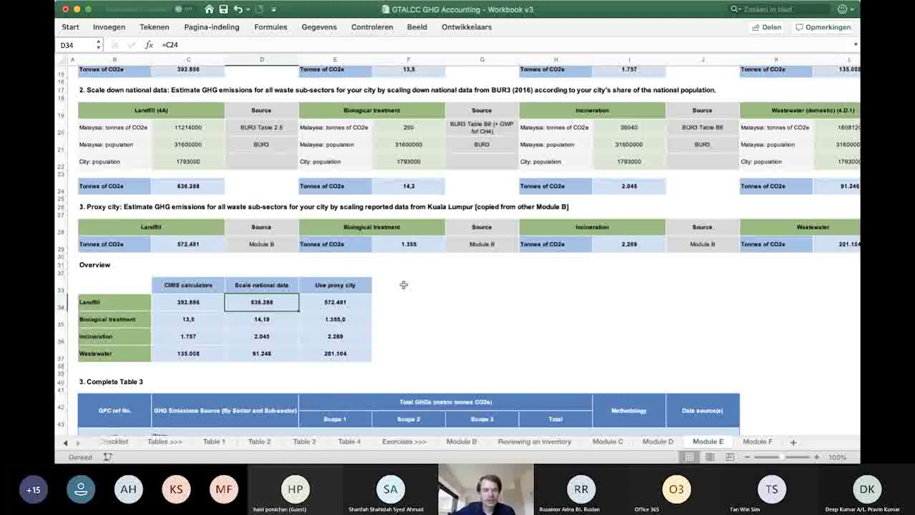
key(Down)
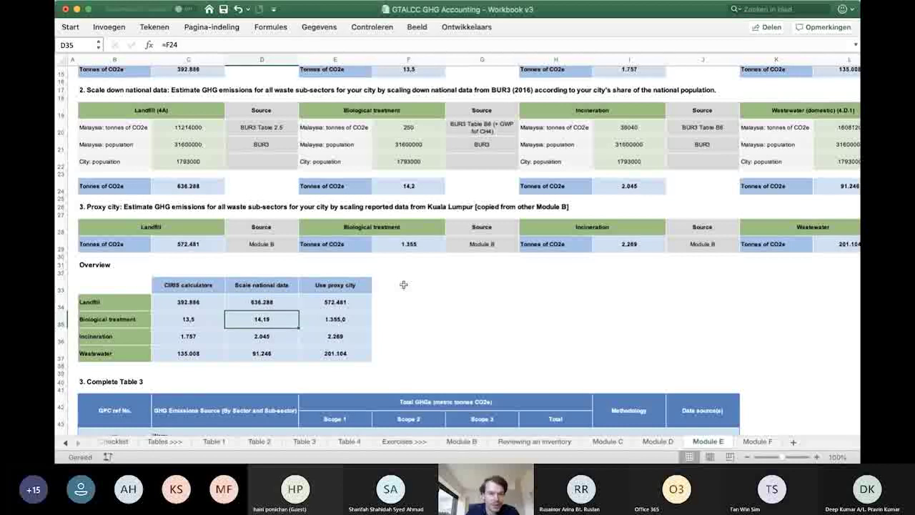
key(Left)
key(Right)
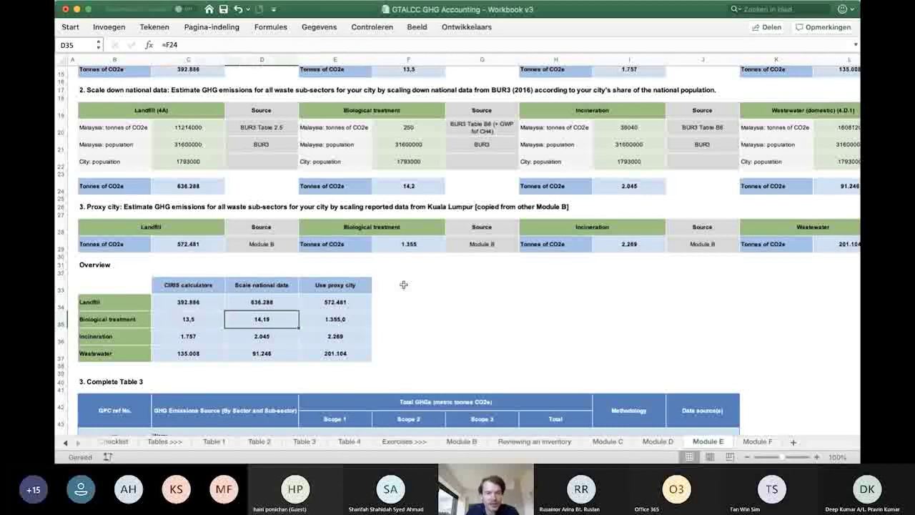
key(Left)
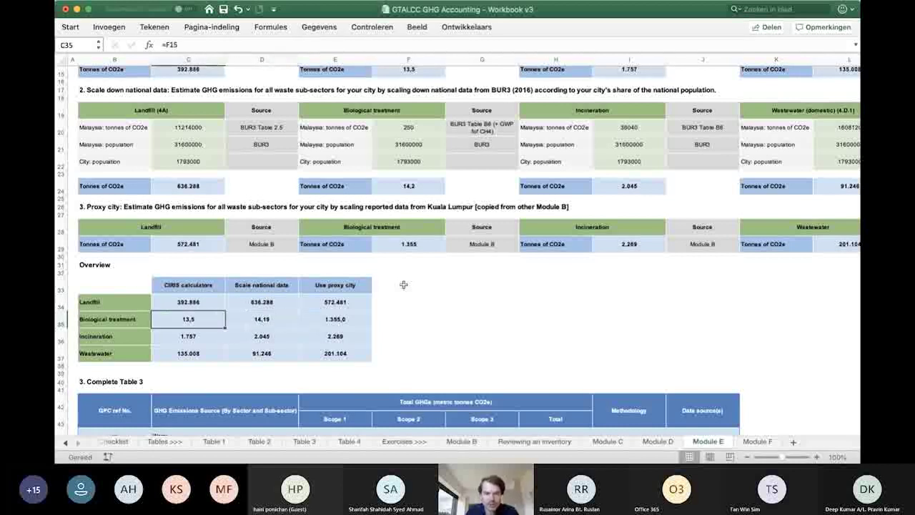
key(Right)
key(Left)
key(Right)
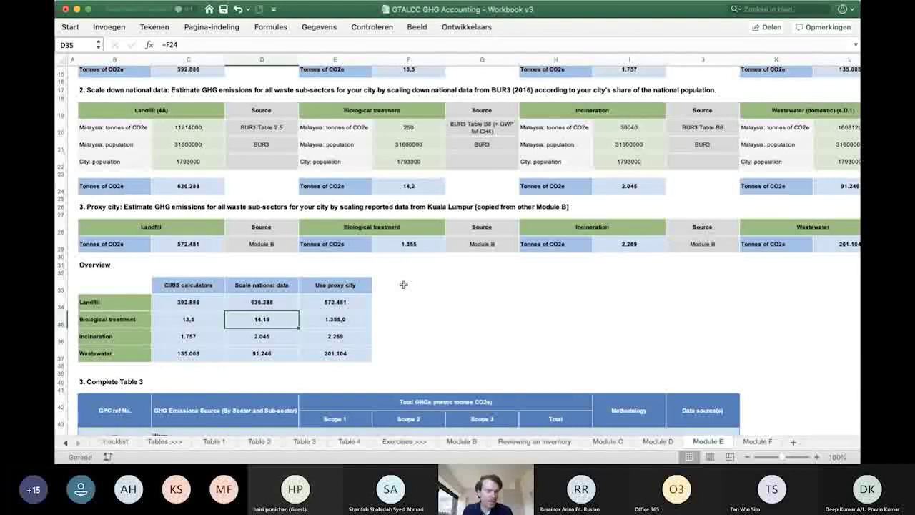
key(Right)
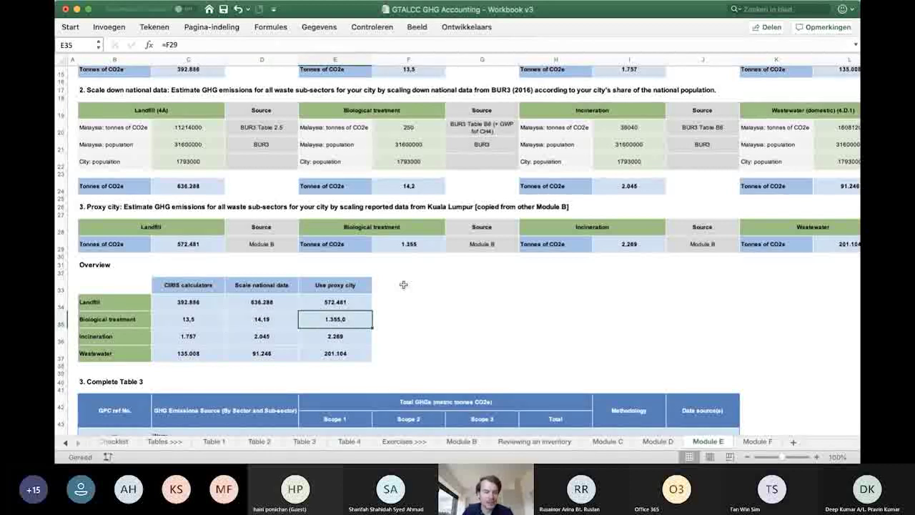
key(Left)
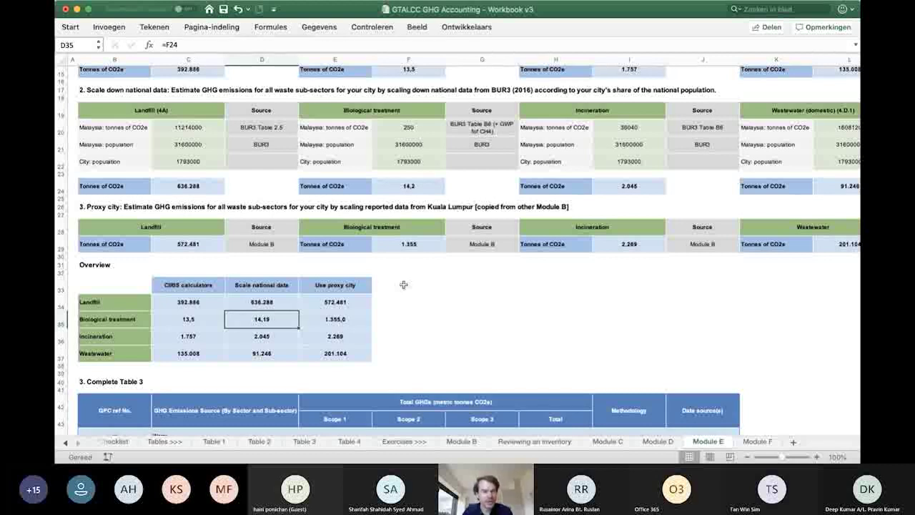
key(Right)
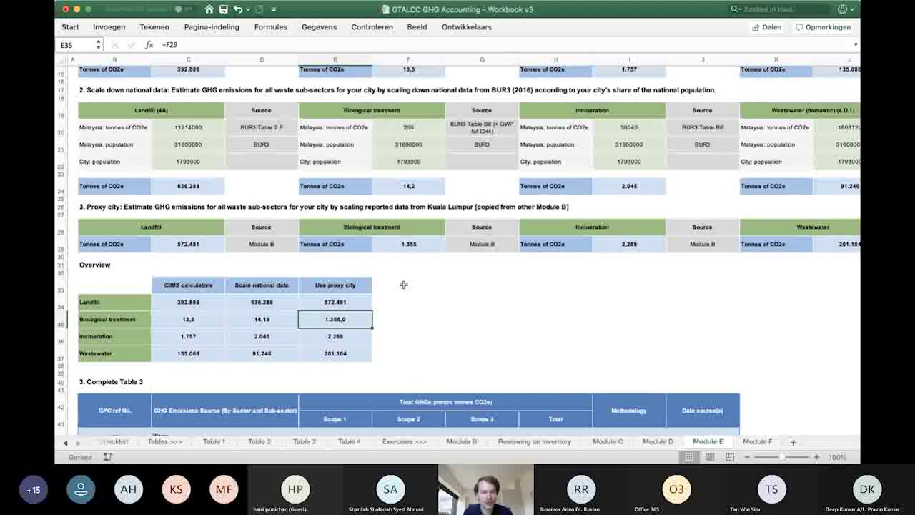
key(Down)
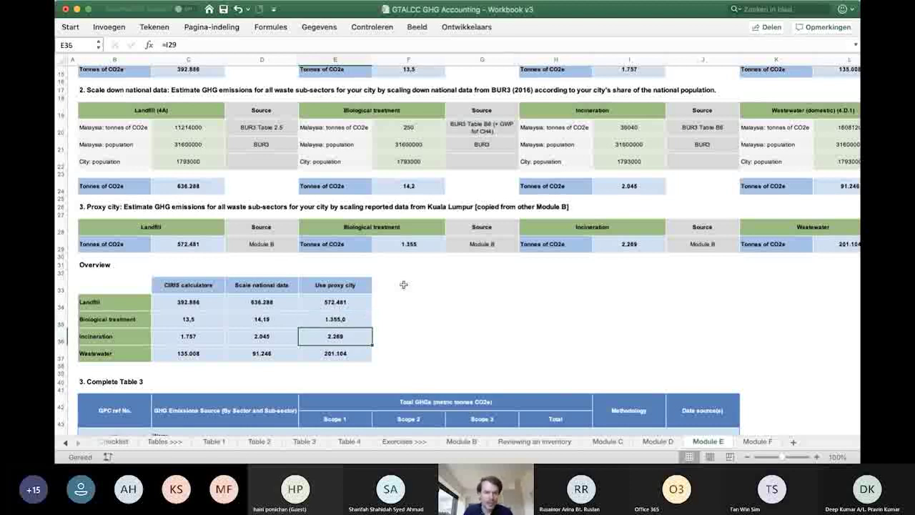
key(Left)
key(Left)
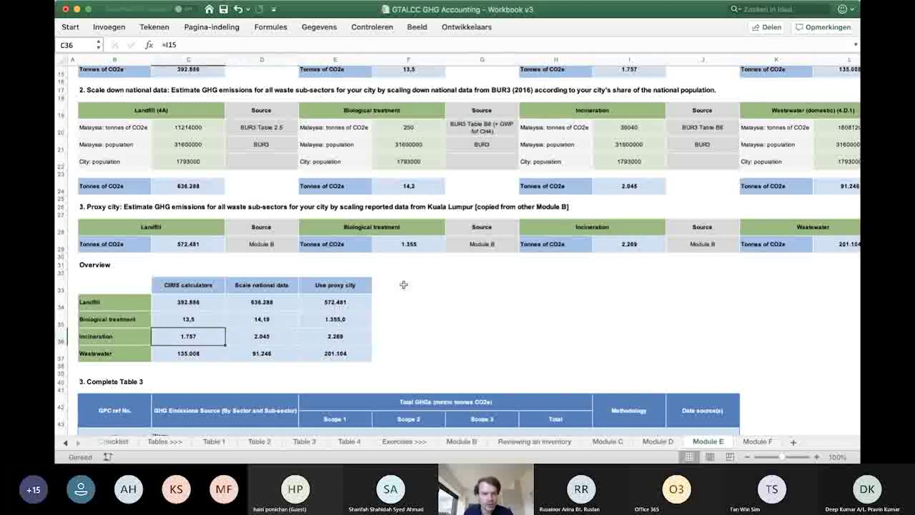
key(Right)
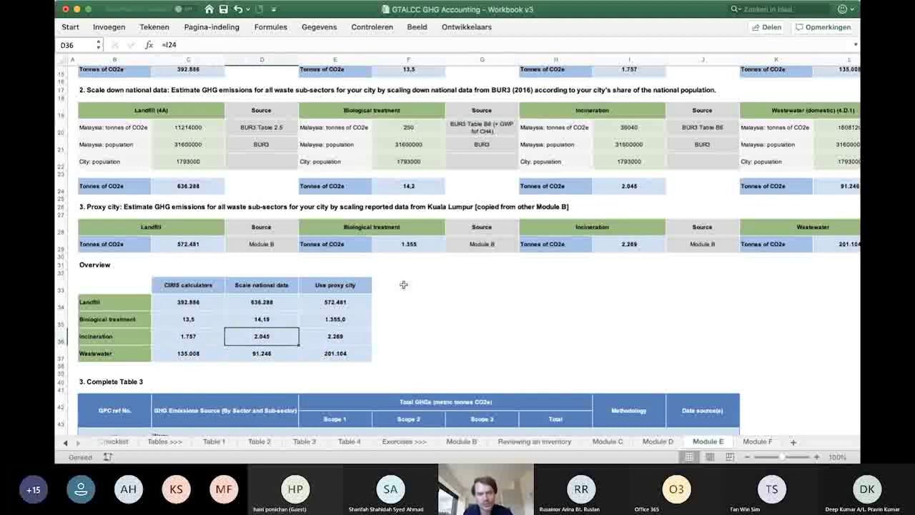
key(Right)
key(Left)
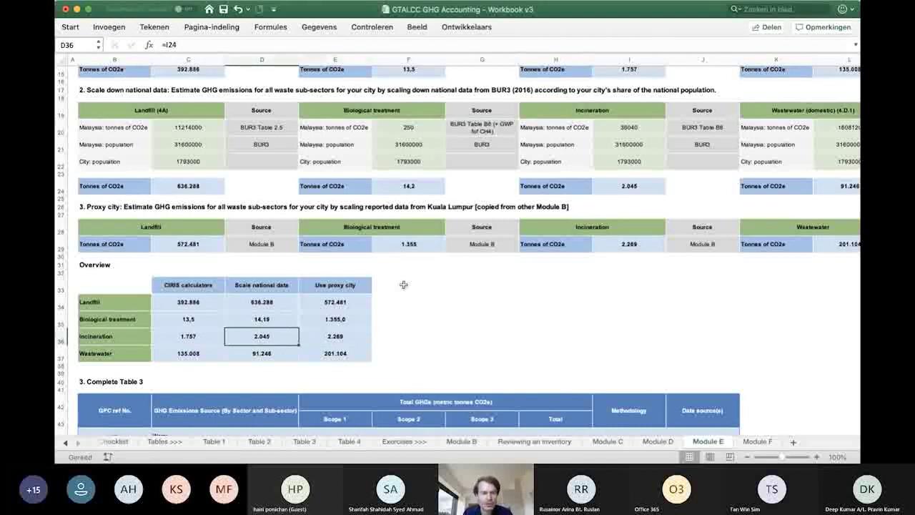
key(Left)
key(Right)
key(Right)
key(Left)
key(Left)
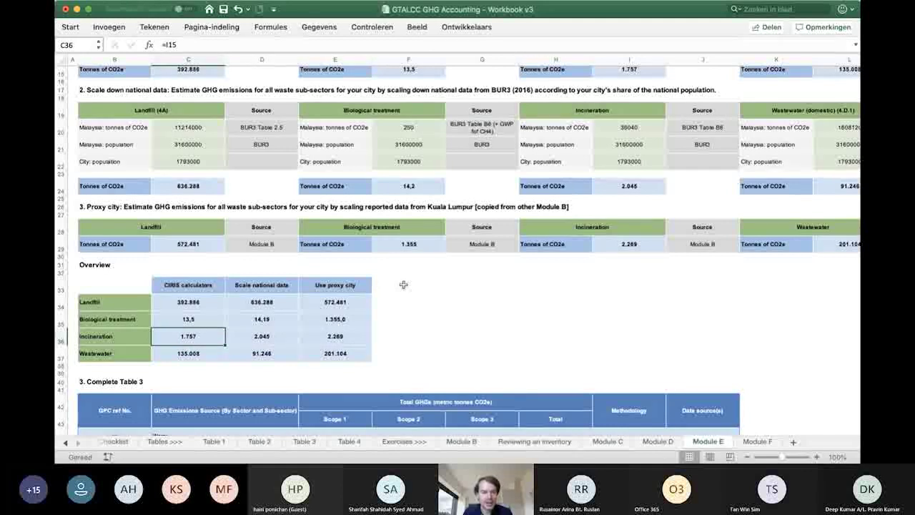
key(Right)
key(Right)
key(Left)
key(Left)
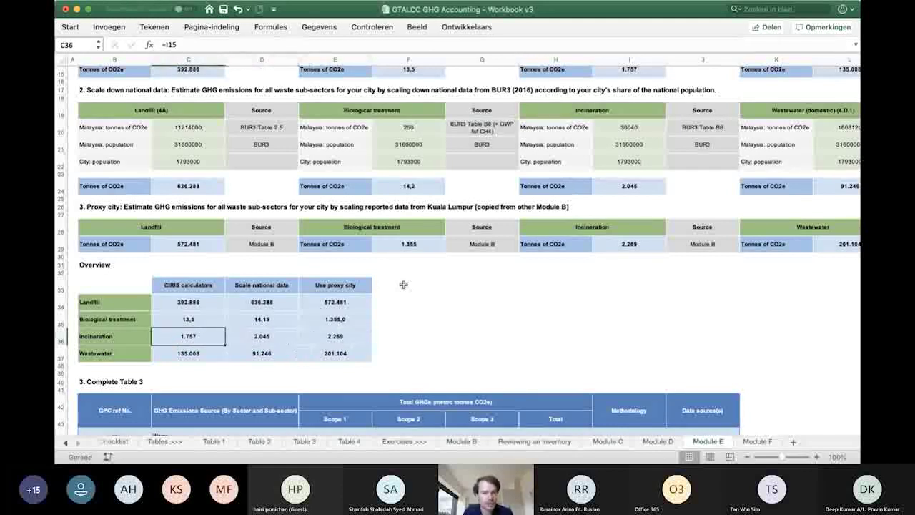
key(Down)
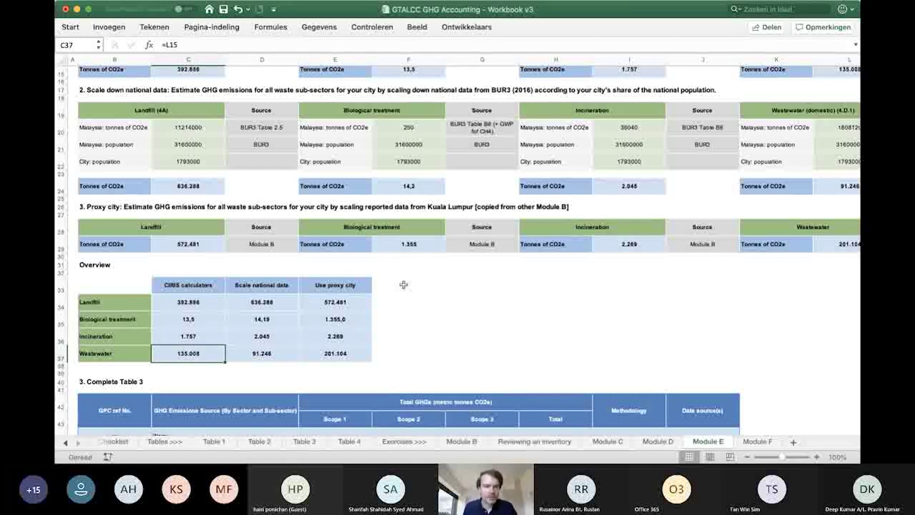
key(Right)
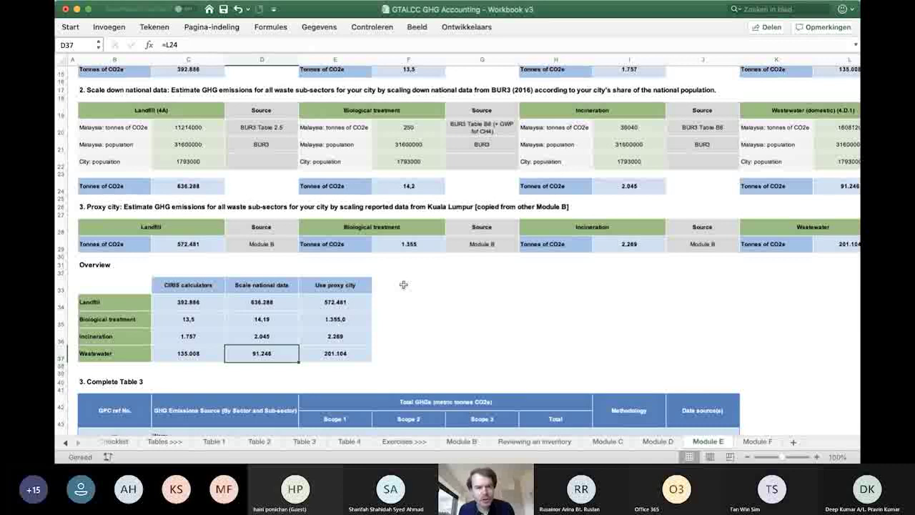
key(Right)
key(Left)
key(Left)
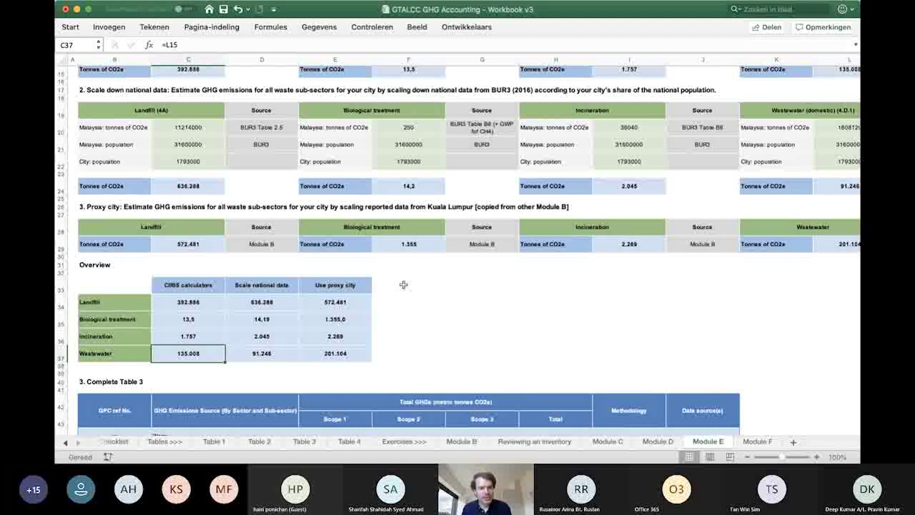
key(Right)
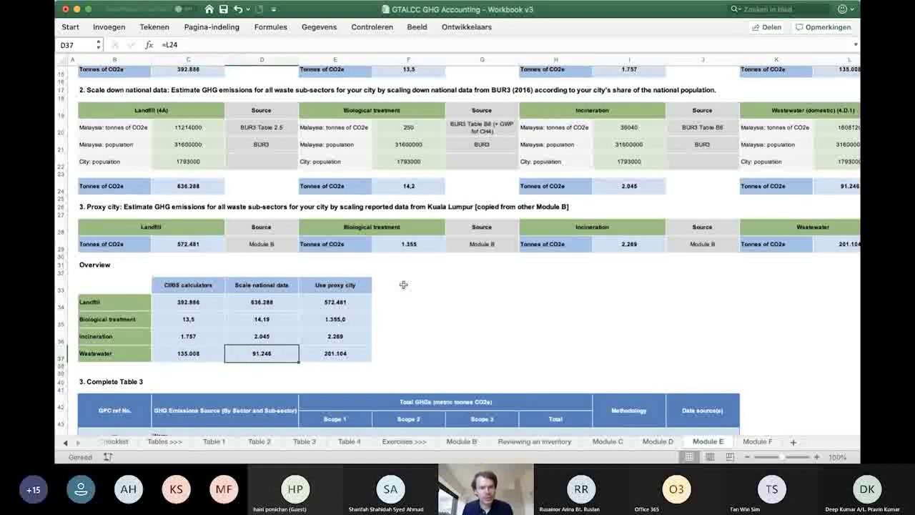
key(Right)
key(Left)
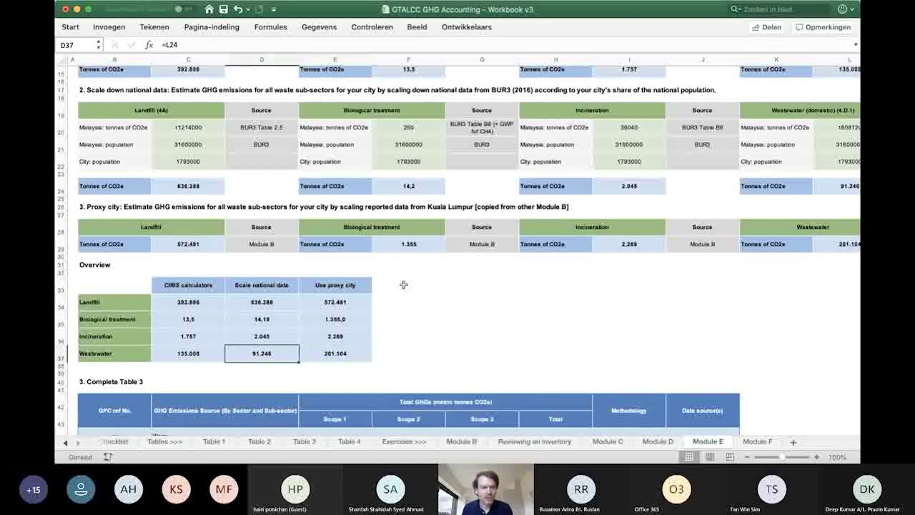
key(Left)
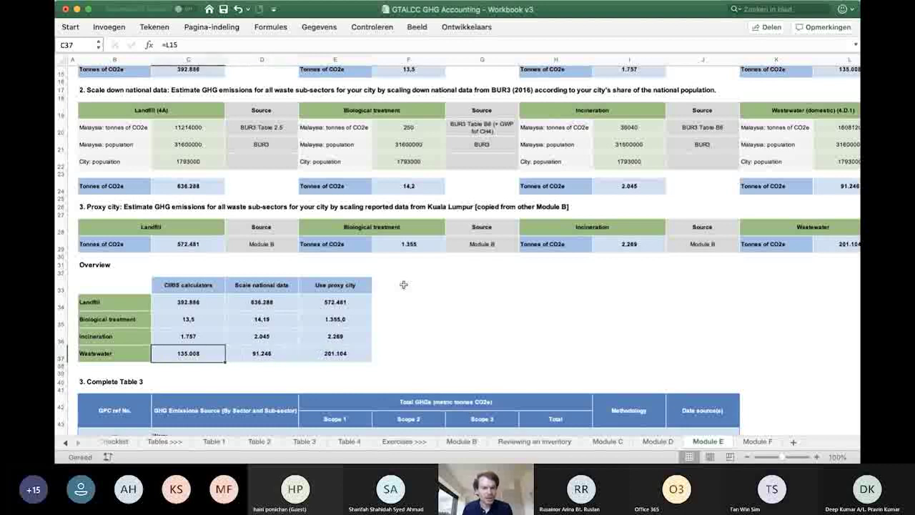
key(Up)
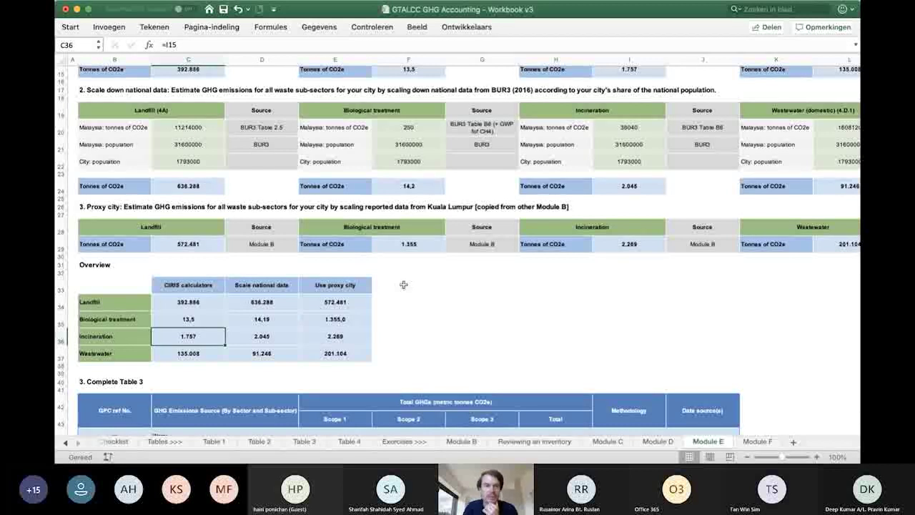
key(Up)
key(Right)
key(Right)
key(Left)
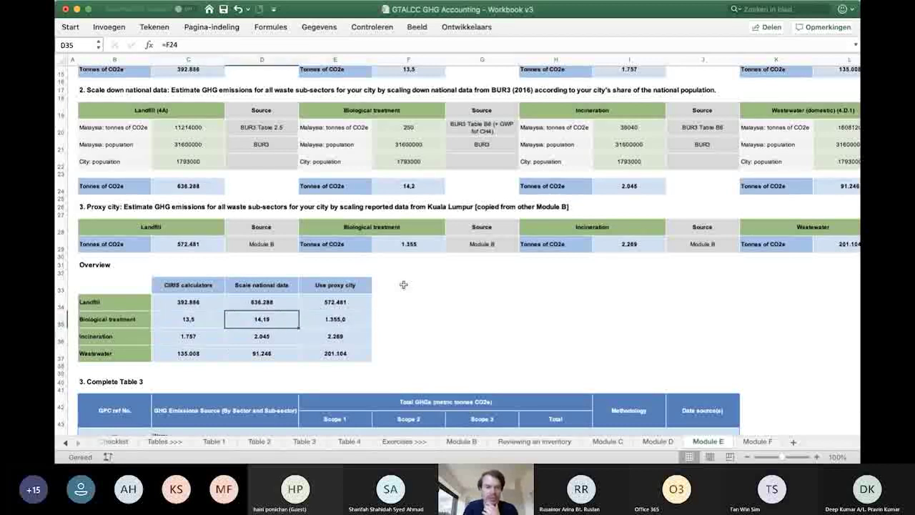
key(Right)
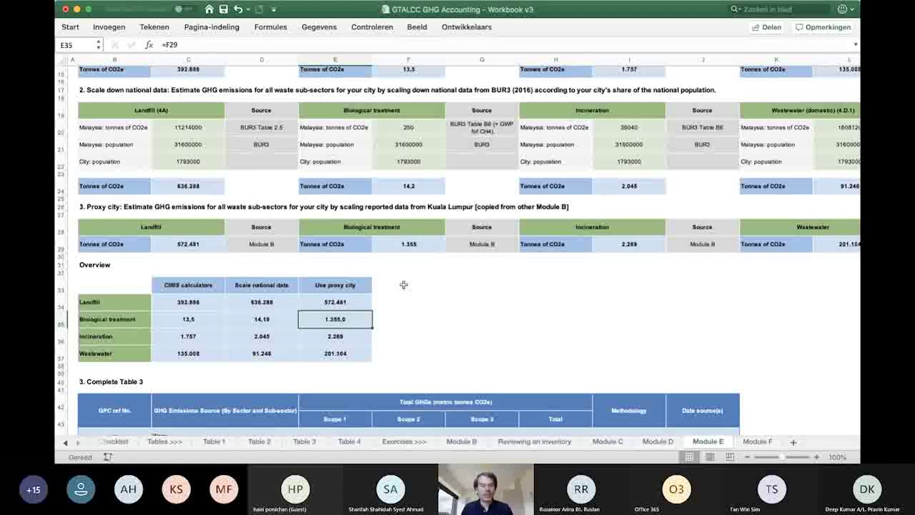
key(Up)
key(Left)
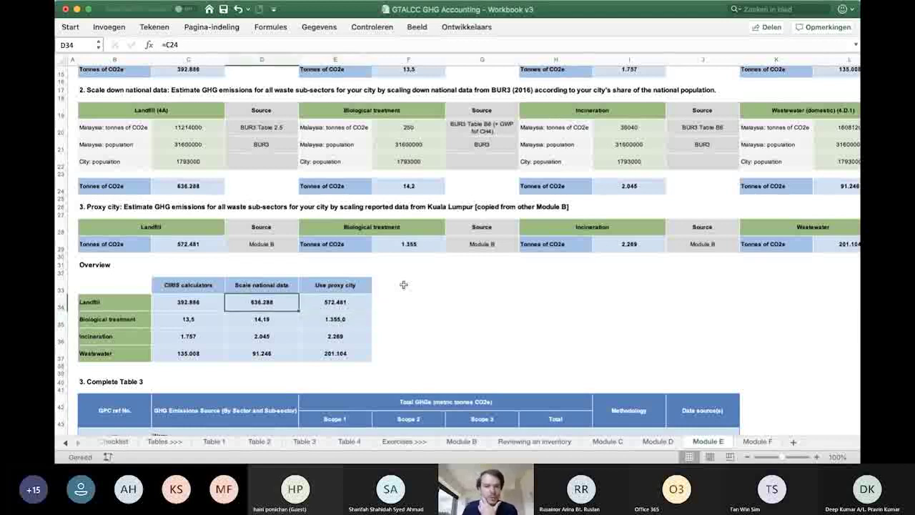
key(Right)
key(Down)
key(Down)
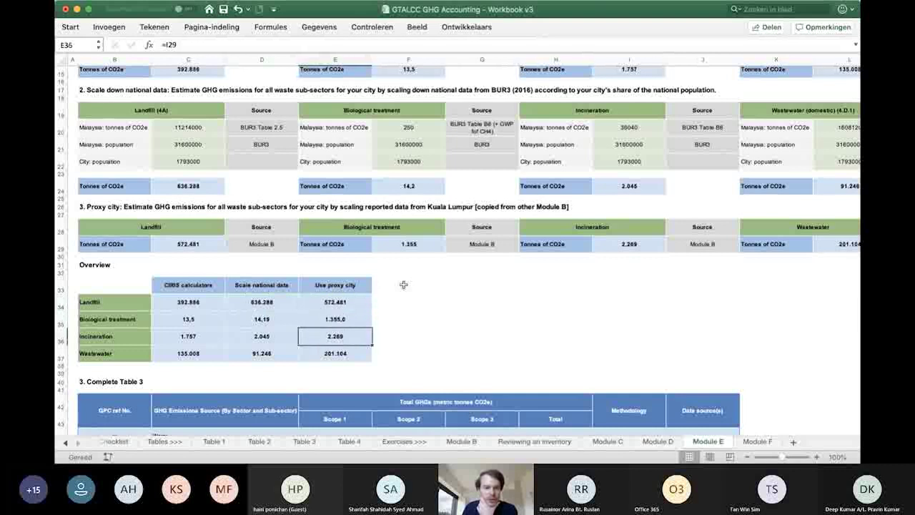
key(Down)
key(Up)
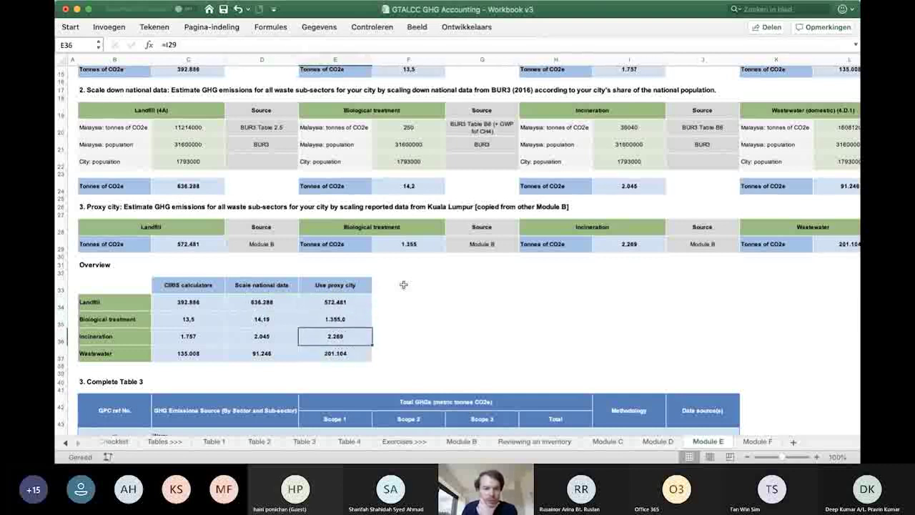
key(Up)
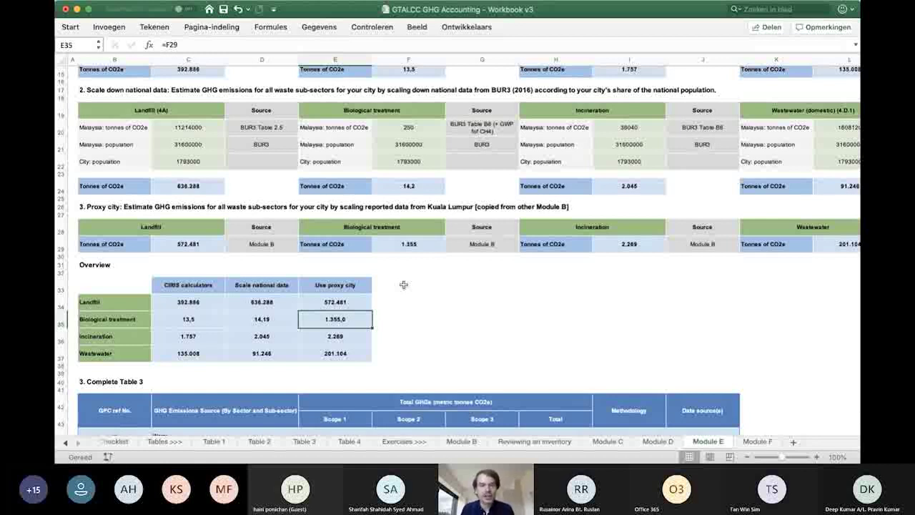
key(Left)
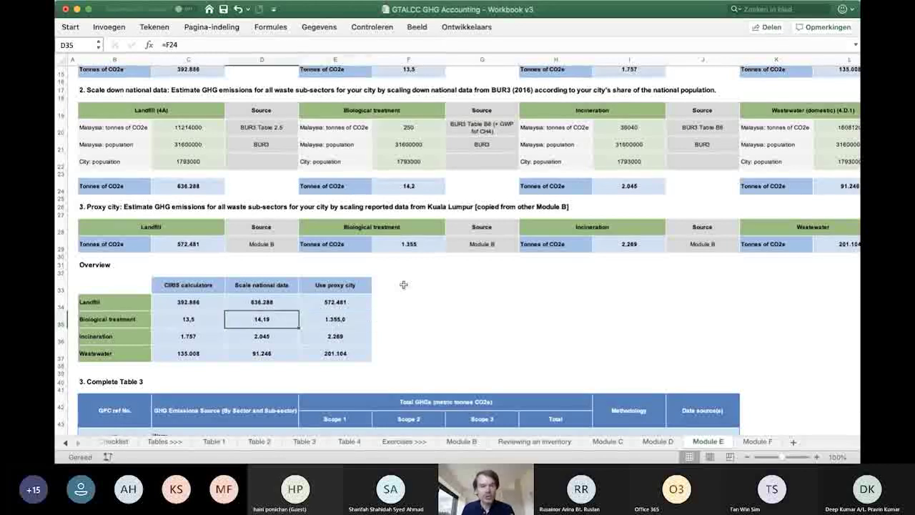
key(Left)
key(Right)
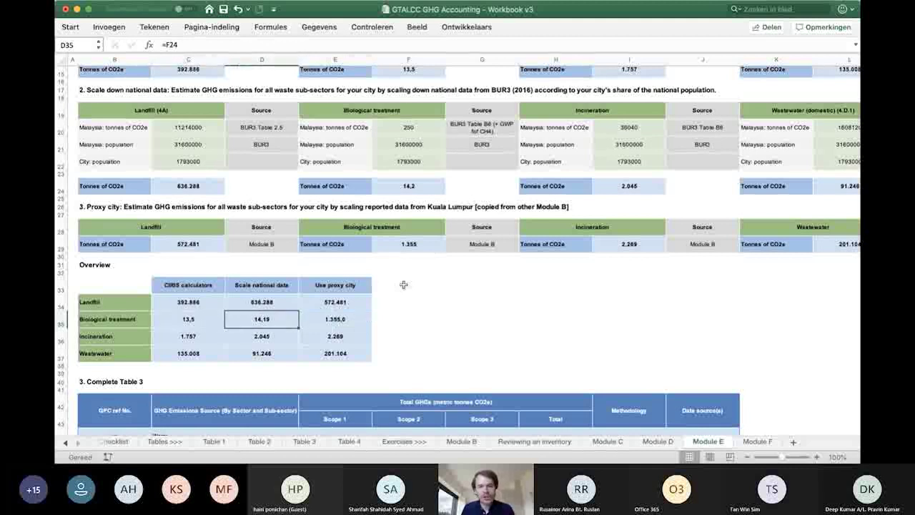
key(Right)
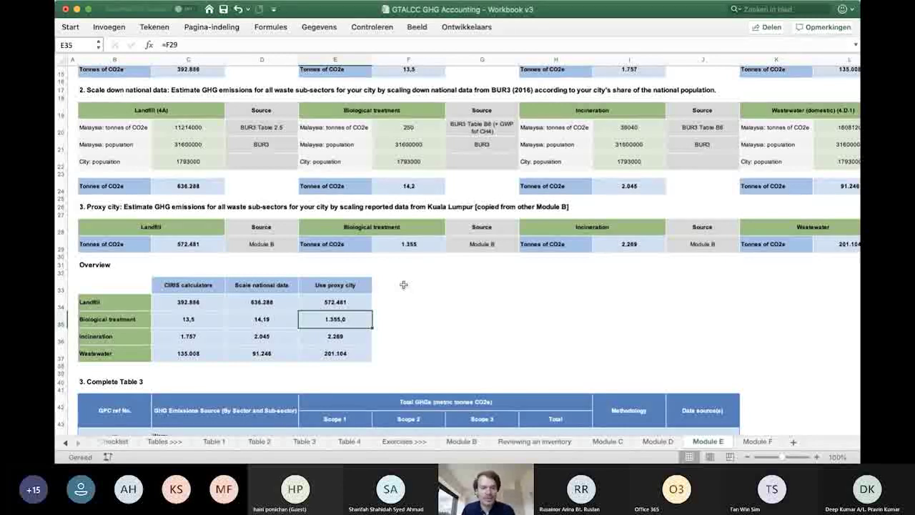
key(Left)
key(Right)
key(Left)
key(Left)
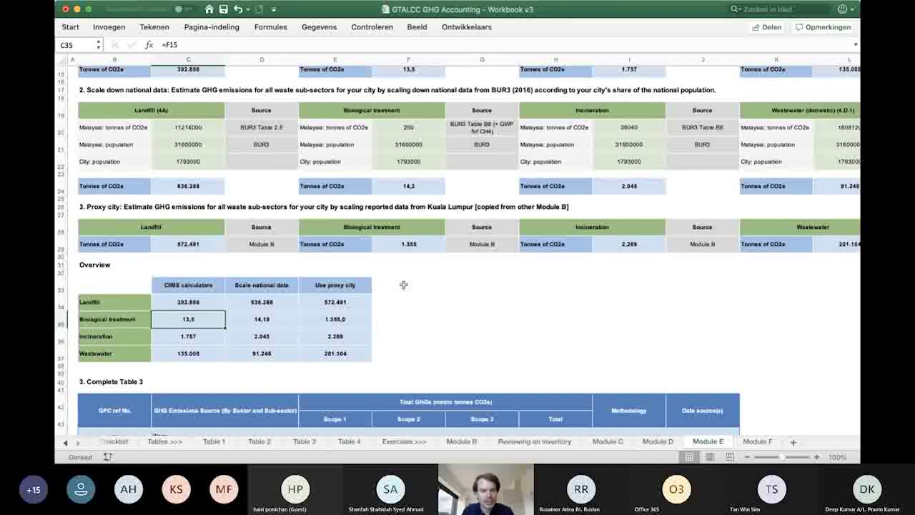
key(Right)
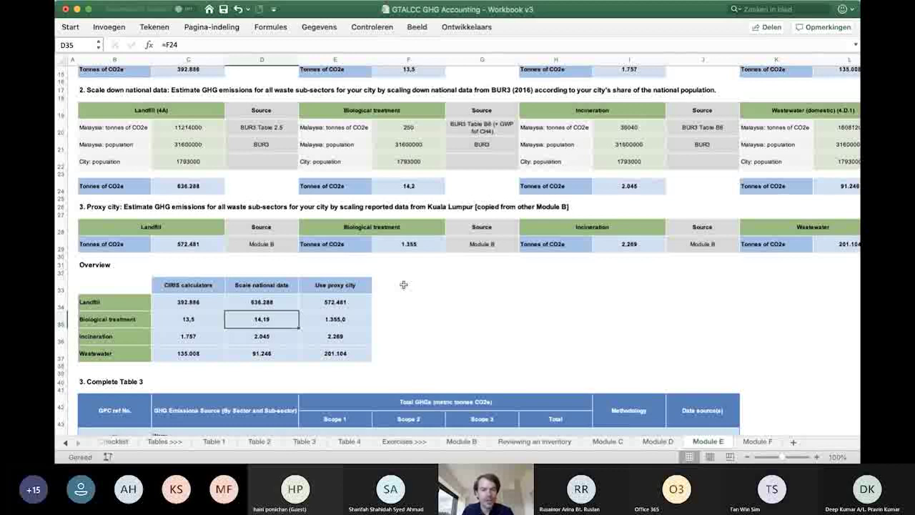
key(Right)
key(Up)
key(Left)
key(Left)
key(Right)
key(Right)
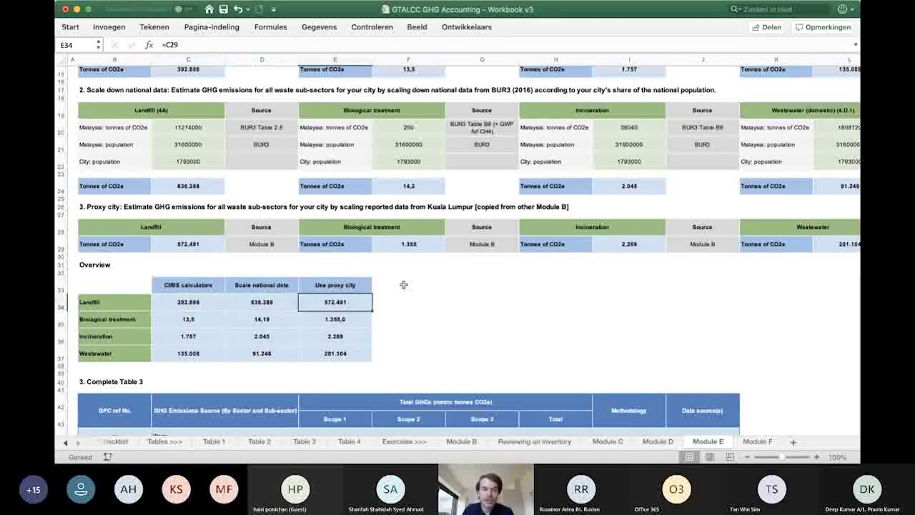
key(Right)
key(Down)
key(Down)
key(Down)
key(Left)
key(Left)
key(Left)
key(Right)
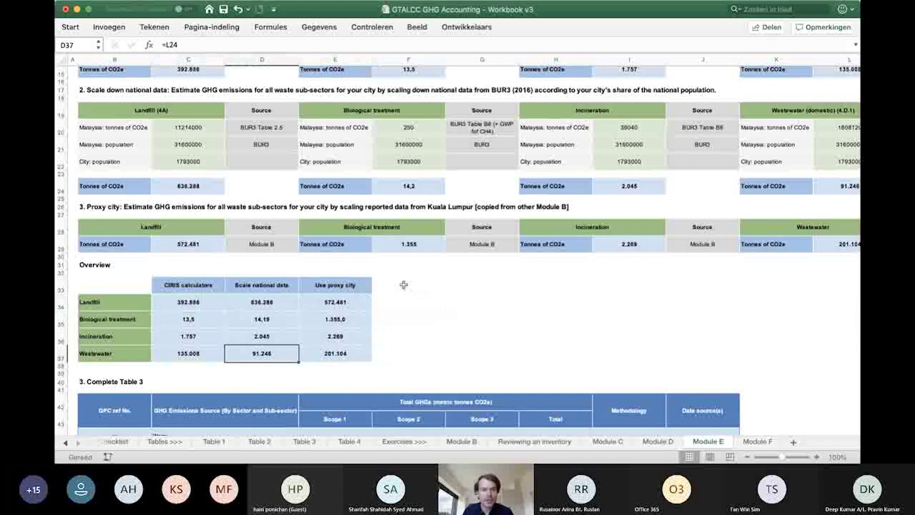
key(Right)
key(Up)
key(Up)
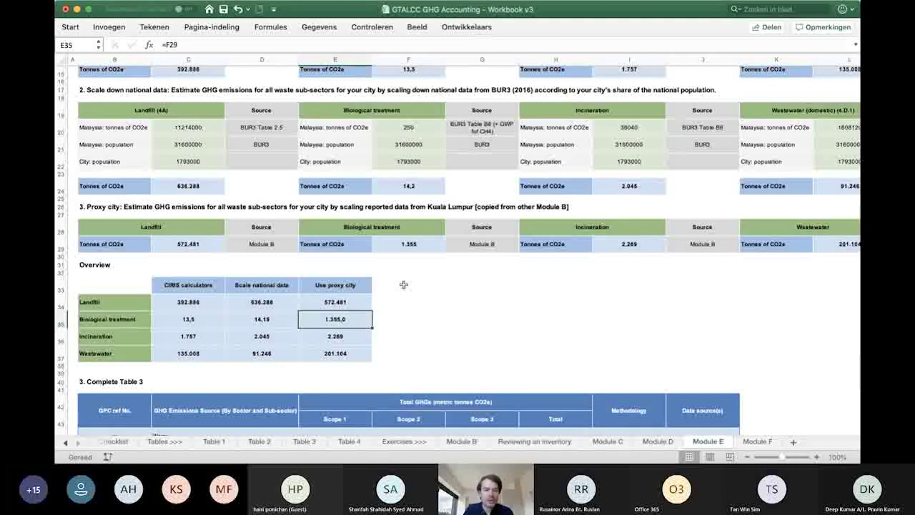
key(Up)
key(Left)
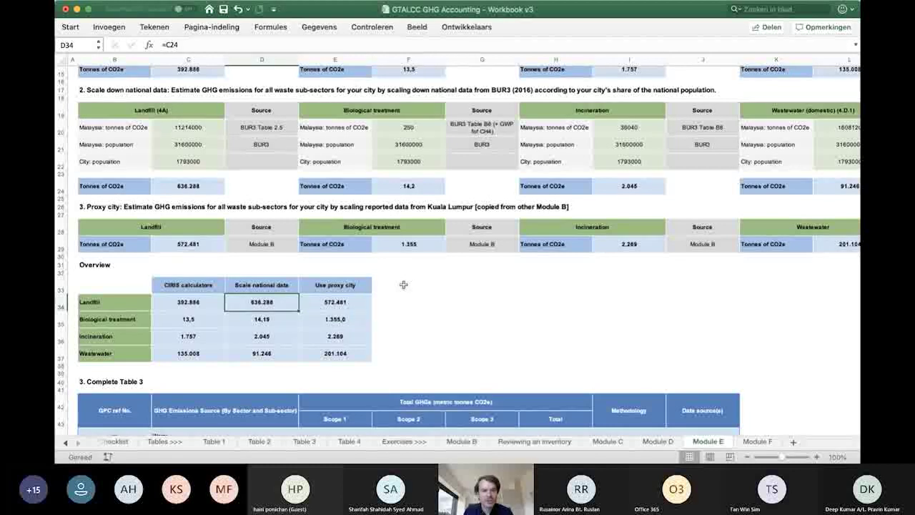
key(Right)
key(Down)
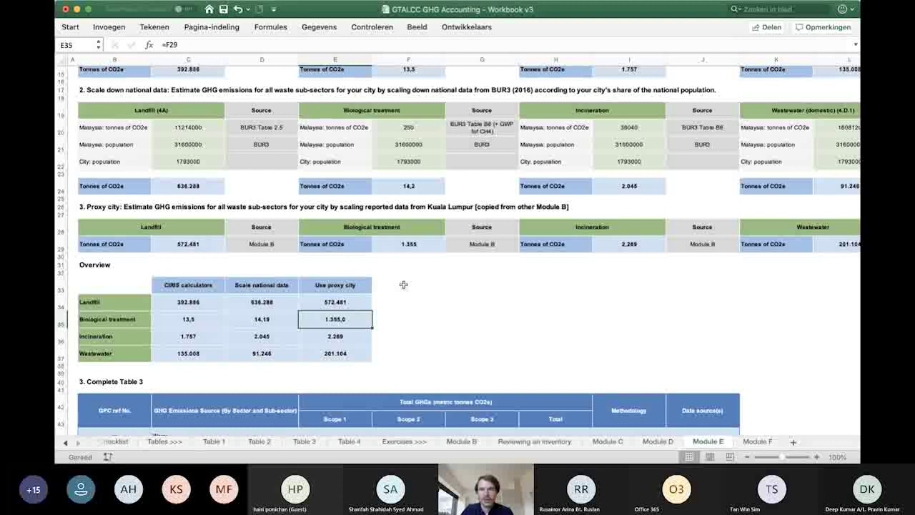
Step: Review Table 3 by selecting E45:E48 (NO), G45:G48 (Scope 3 values) and E49:E52 (NE)
scroll(415, 295, down, 1)
scroll(415, 296, down, 11)
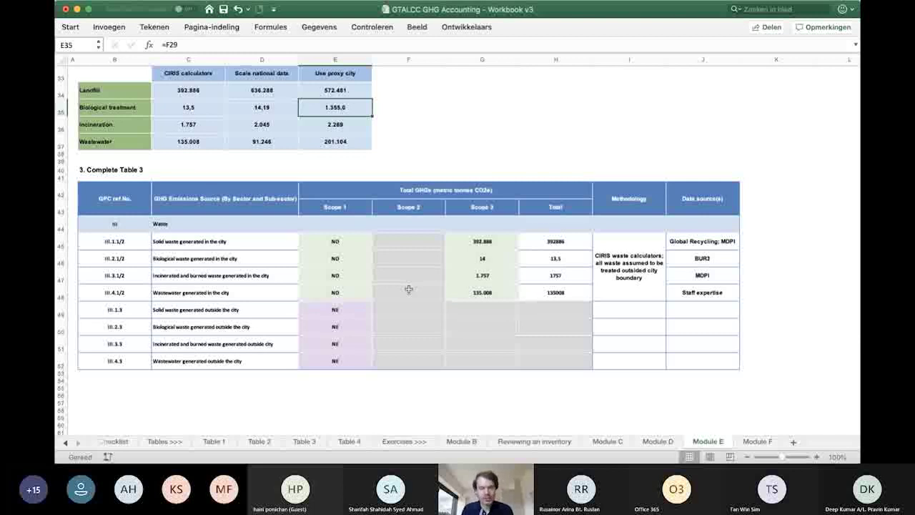
drag(314, 243, 316, 288)
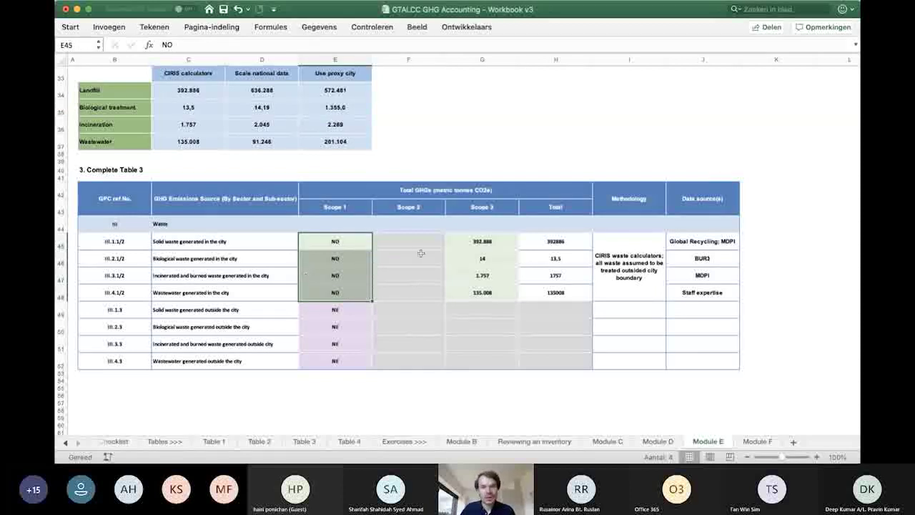
drag(466, 244, 461, 288)
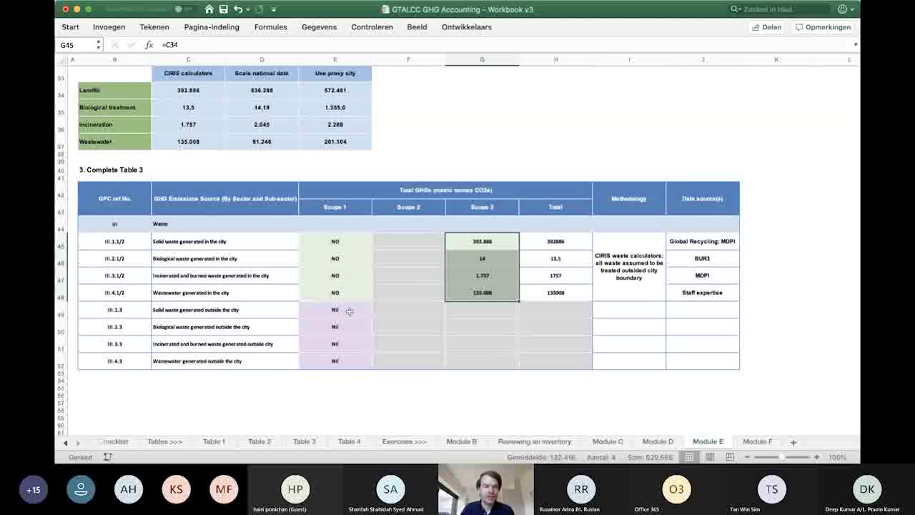
drag(327, 311, 331, 361)
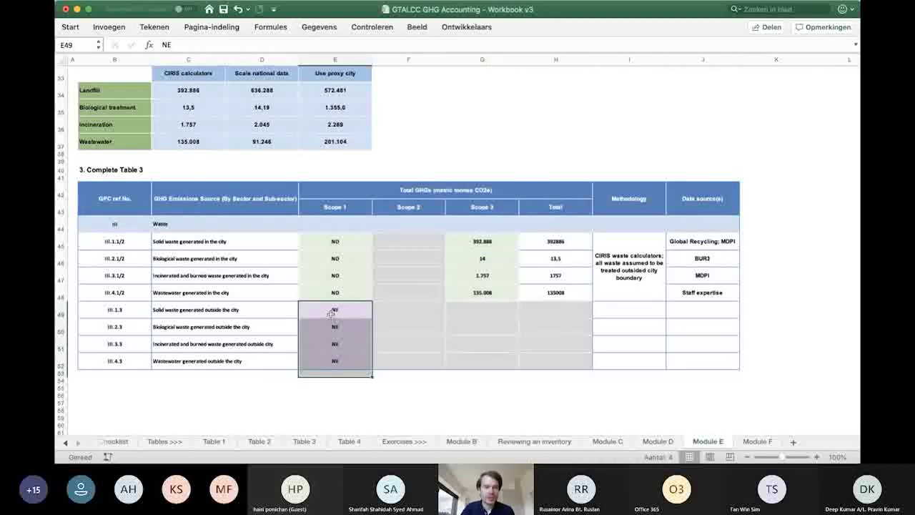
Step: Enter NO in E49, copy it into the next outside-city row, and type NO in E52
click(331, 314)
text(NO)
key(Tab)
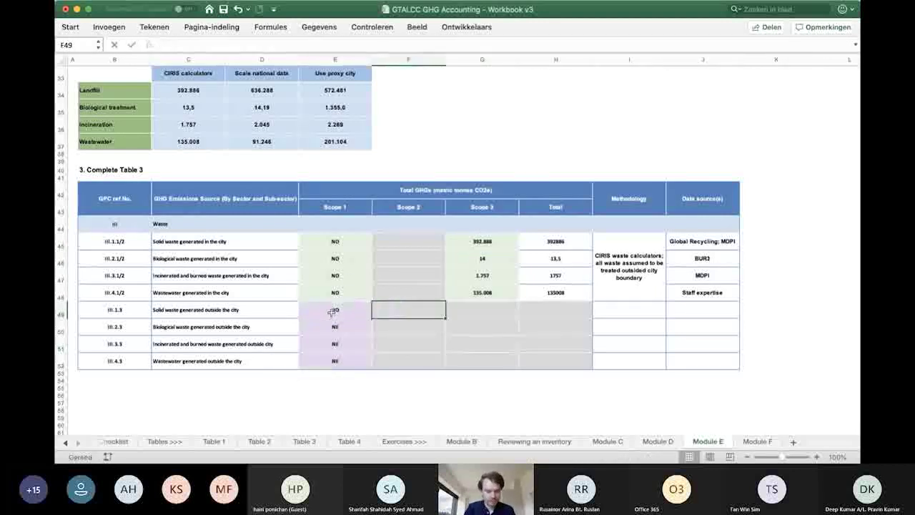
click(331, 312)
key(super+c)
key(Down)
key(super+v)
key(Down)
key(super+v)
key(Down)
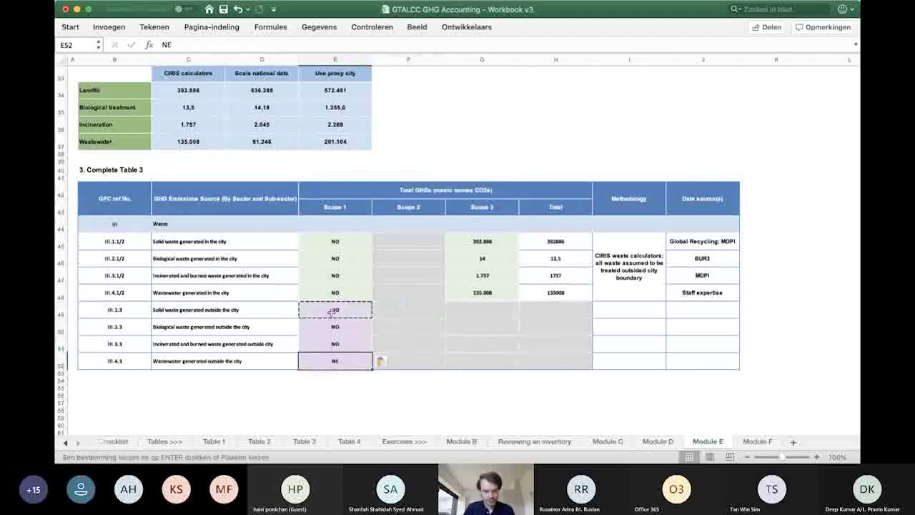
text(NO)
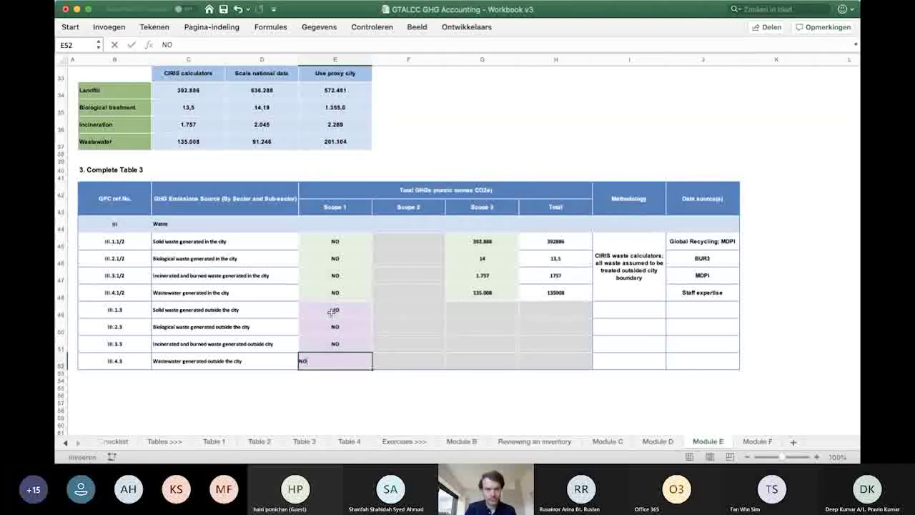
key(Return)
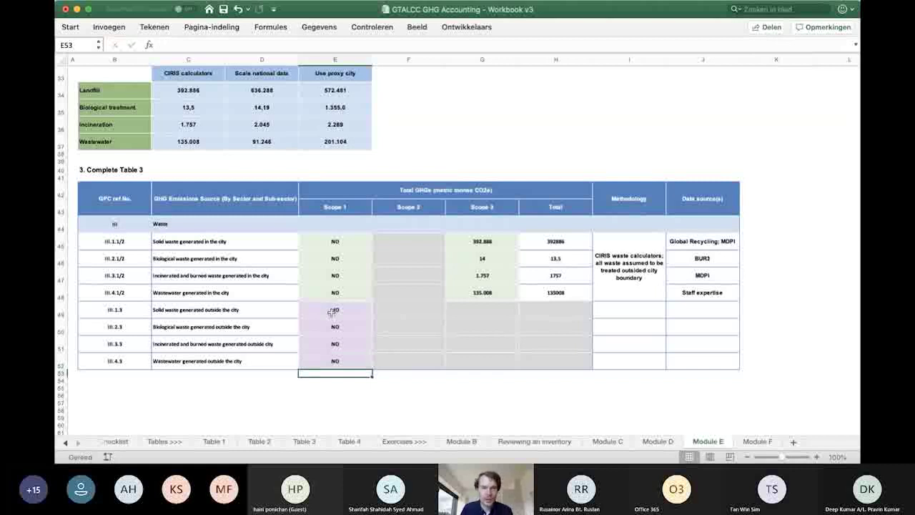
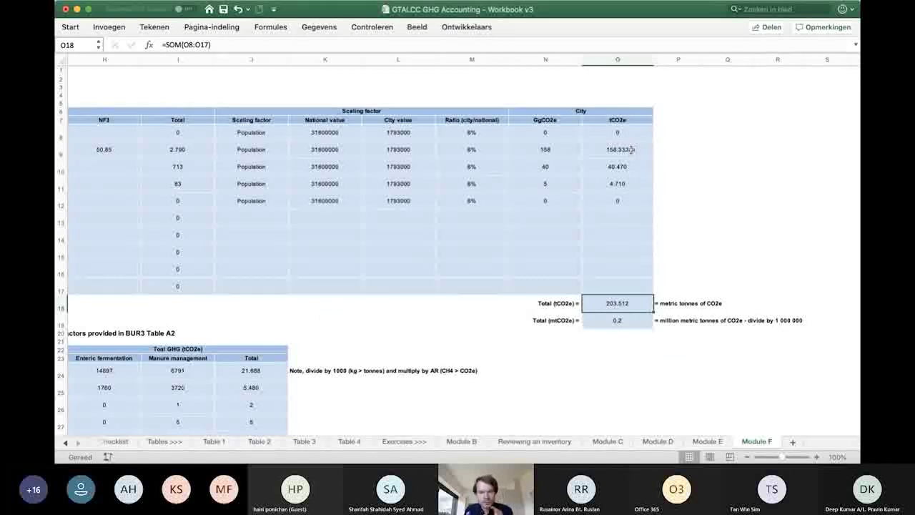
click(584, 156)
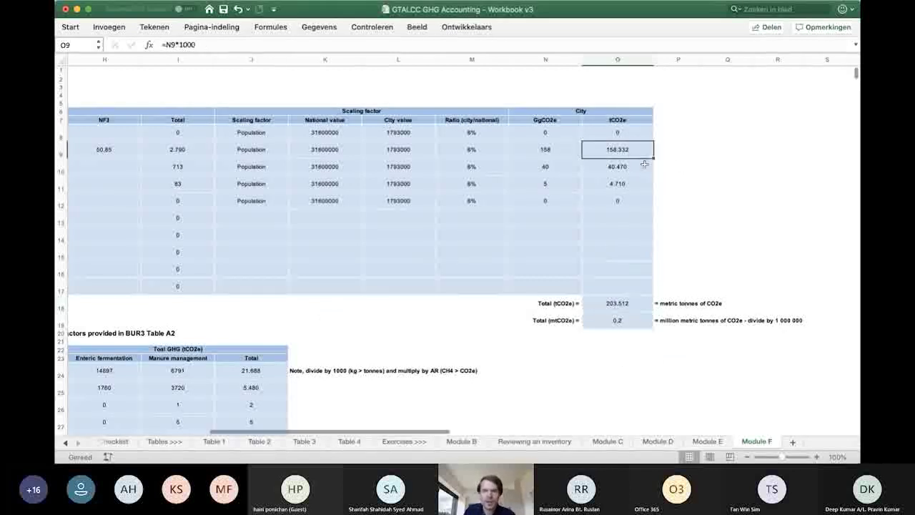
click(558, 155)
key(Left)
key(Left)
key(Left)
key(Left)
key(Left)
key(Left)
key(Left)
key(Left)
key(Left)
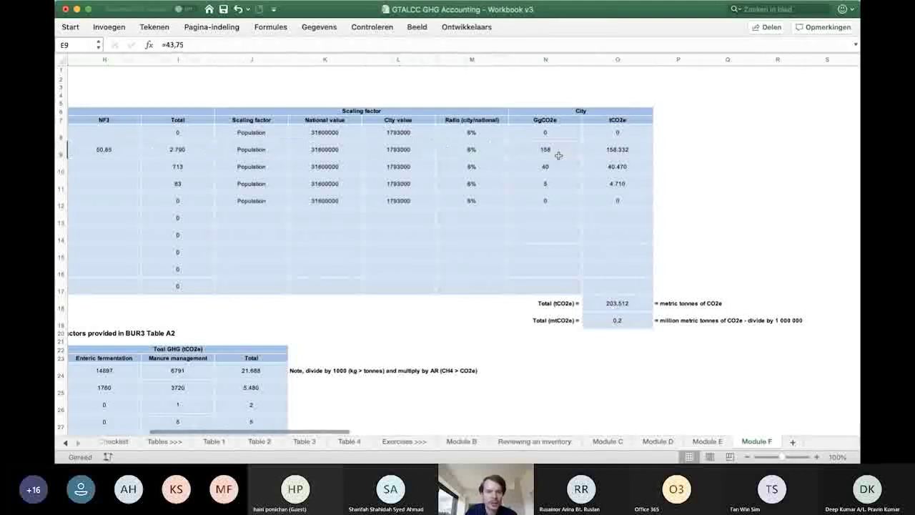
key(Left)
key(Left)
key(Left)
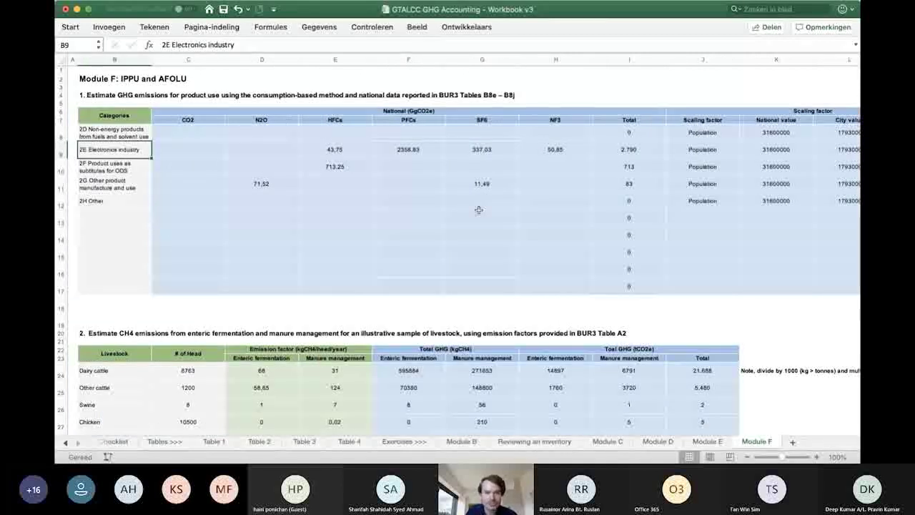
key(Right)
key(Right)
key(Right)
key(Right)
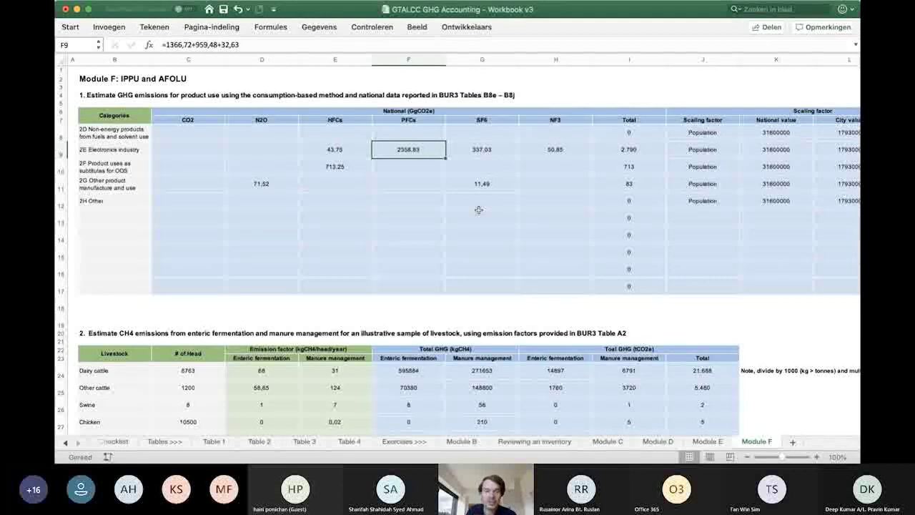
key(Right)
key(Home)
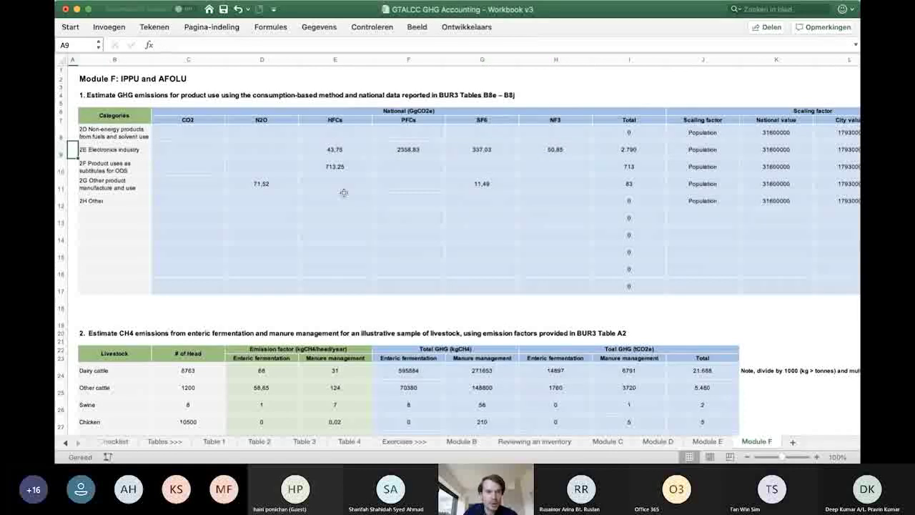
scroll(343, 192, down, 5)
scroll(344, 191, down, 3)
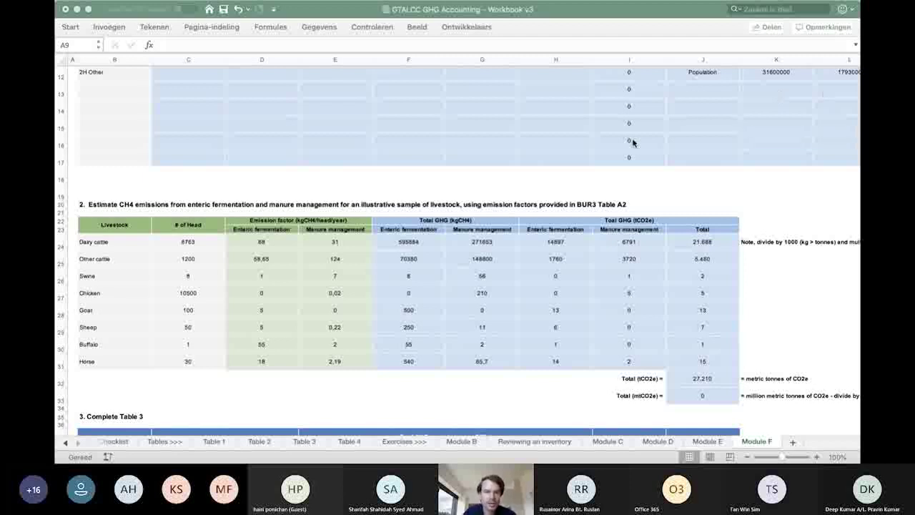
click(312, 236)
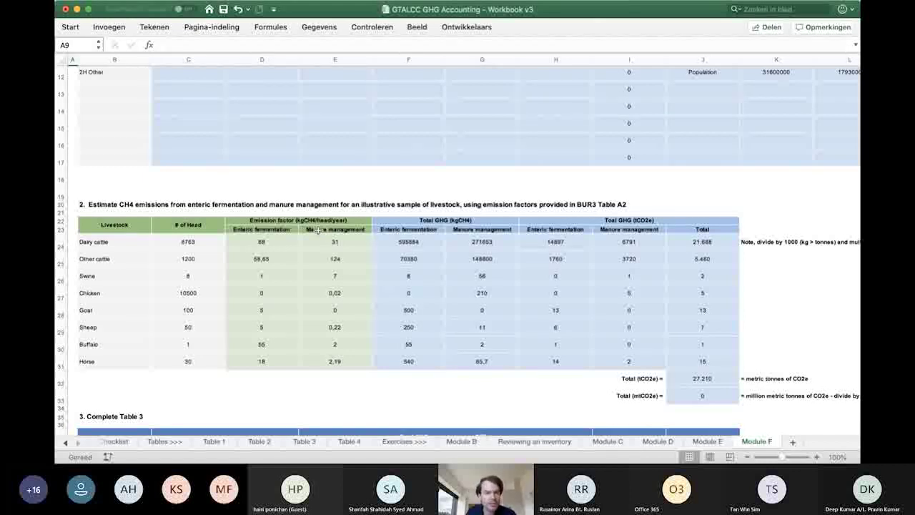
click(206, 241)
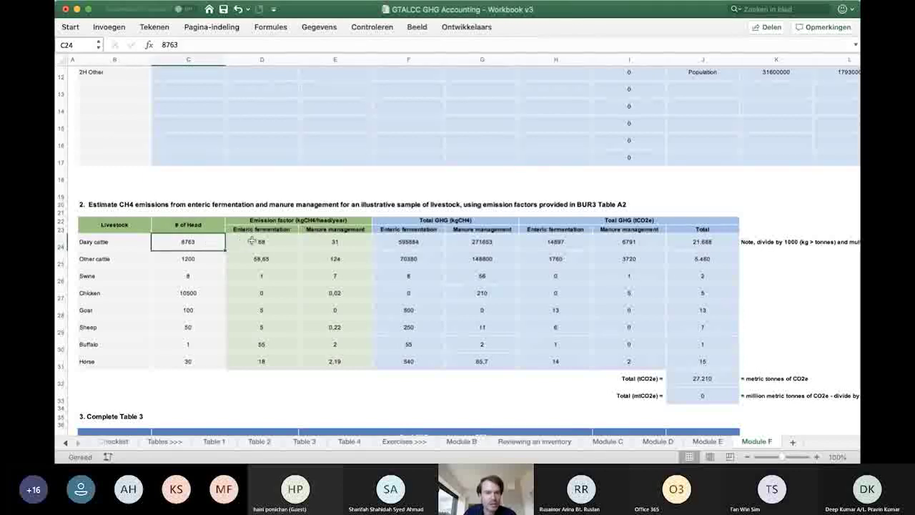
click(252, 241)
click(403, 243)
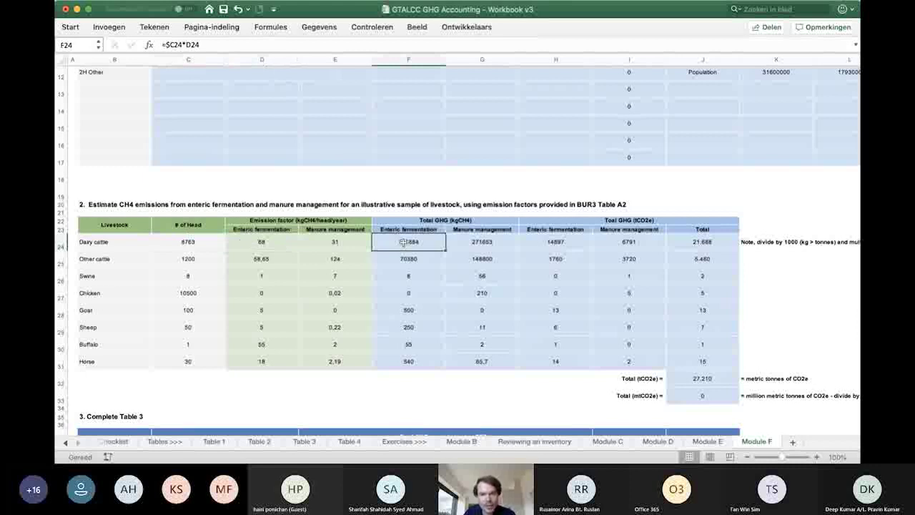
click(574, 242)
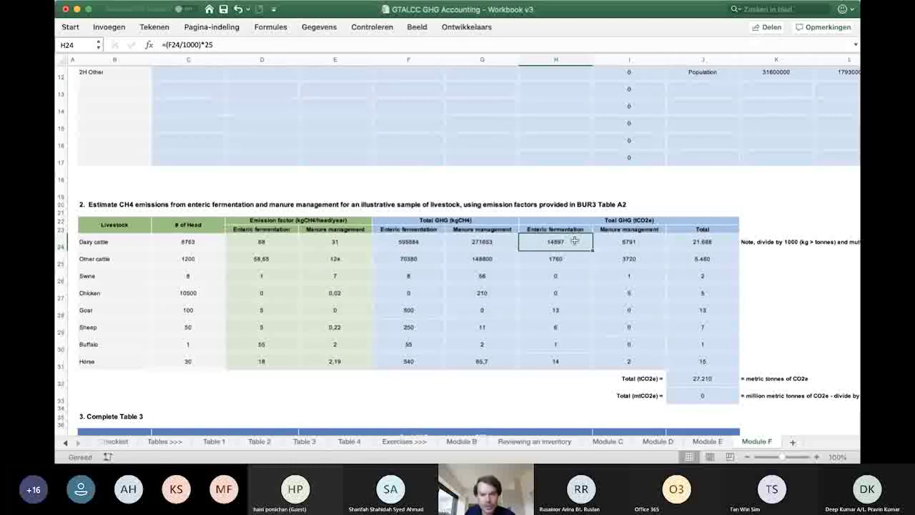
key(Right)
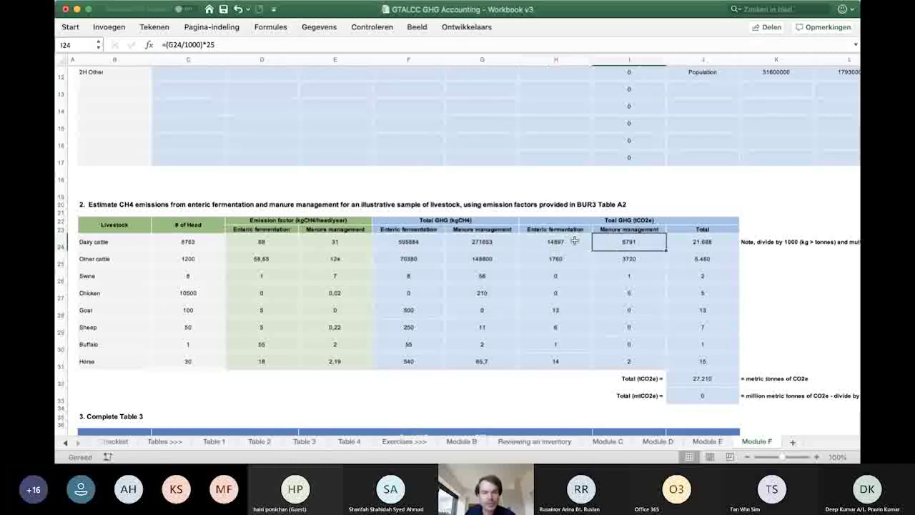
key(Right)
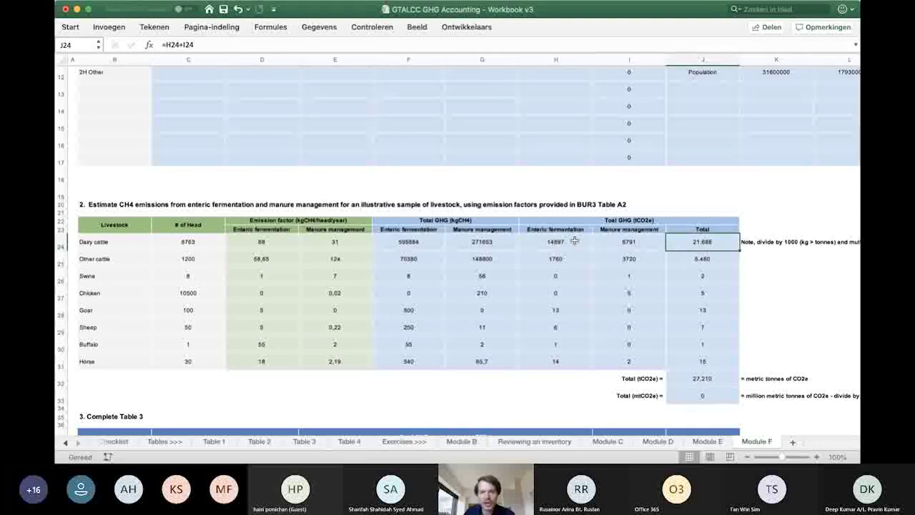
click(684, 384)
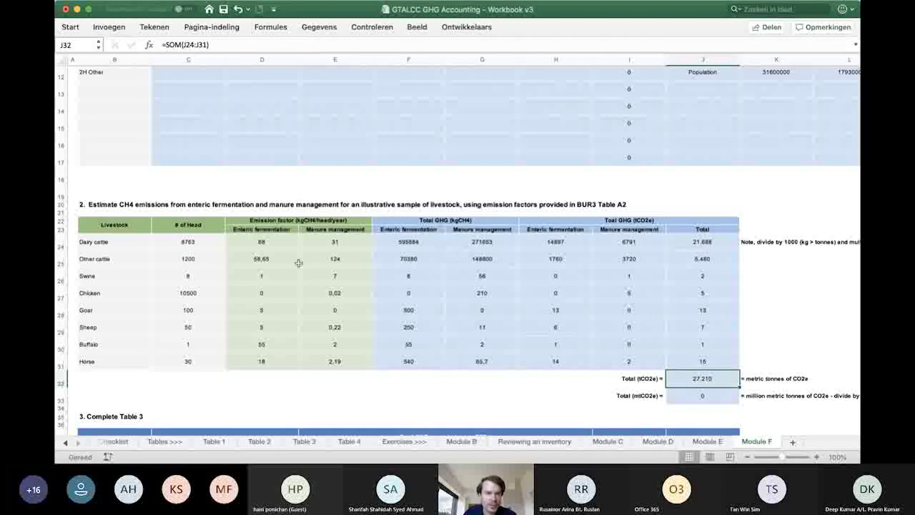
click(180, 241)
drag(180, 241, 192, 361)
click(116, 242)
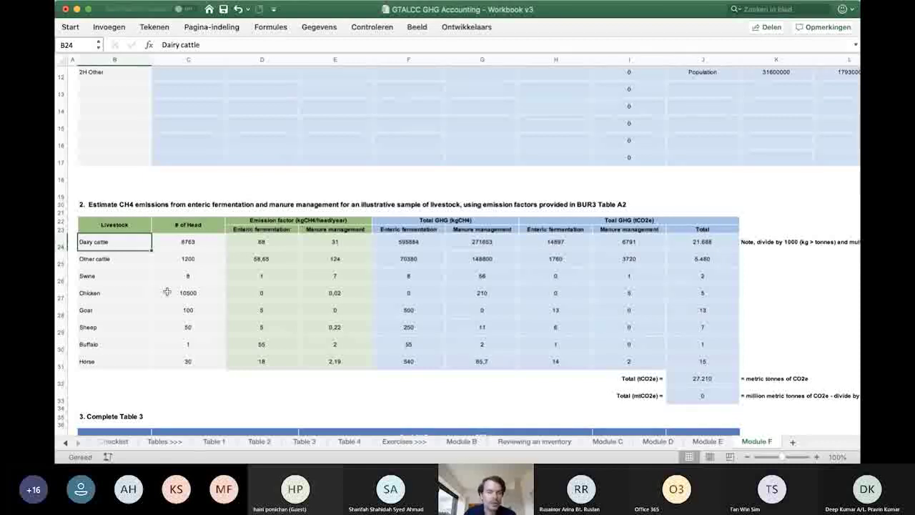
scroll(368, 321, down, 4)
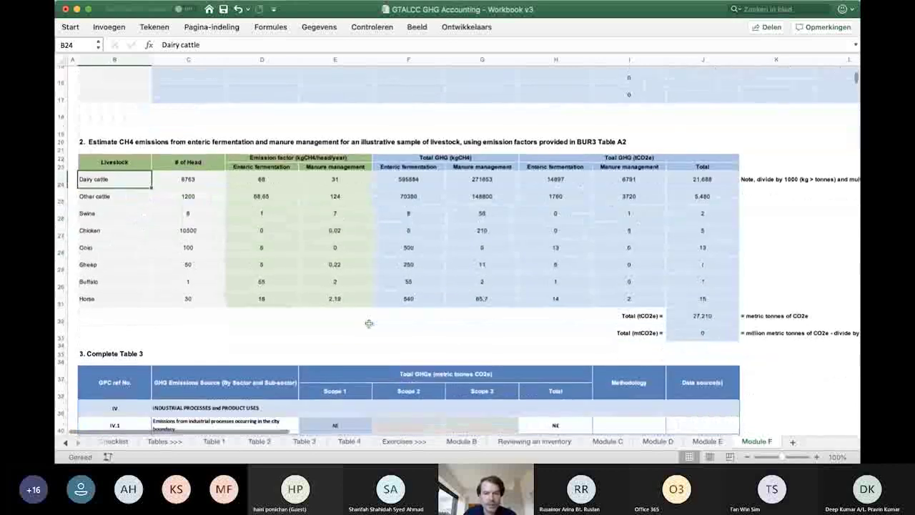
scroll(369, 323, down, 8)
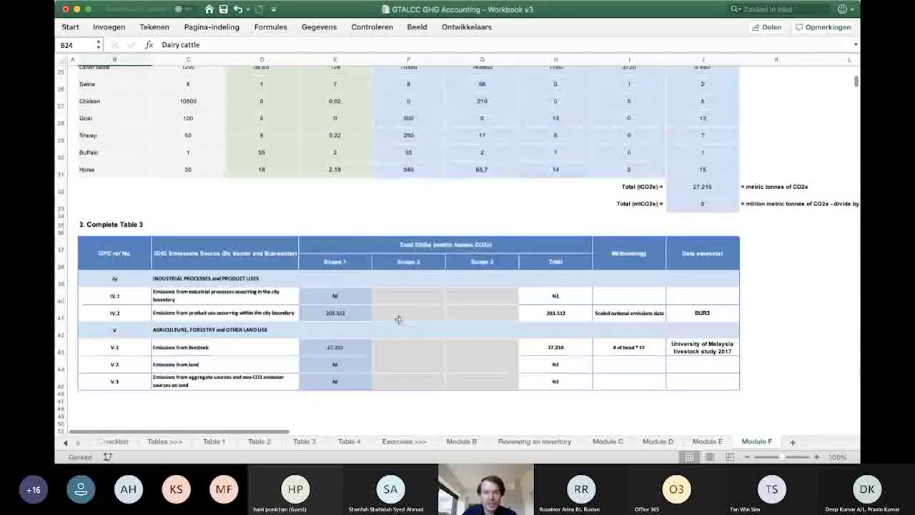
scroll(429, 309, down, 1)
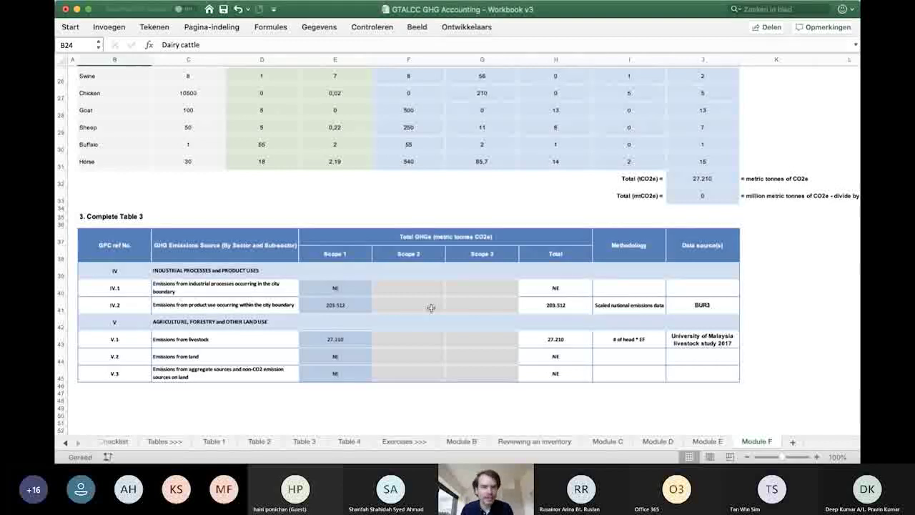
click(321, 286)
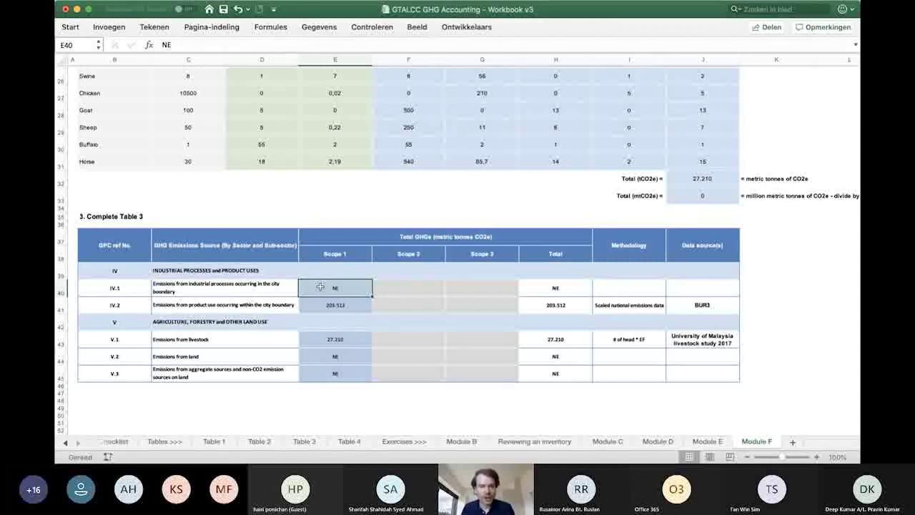
key(Down)
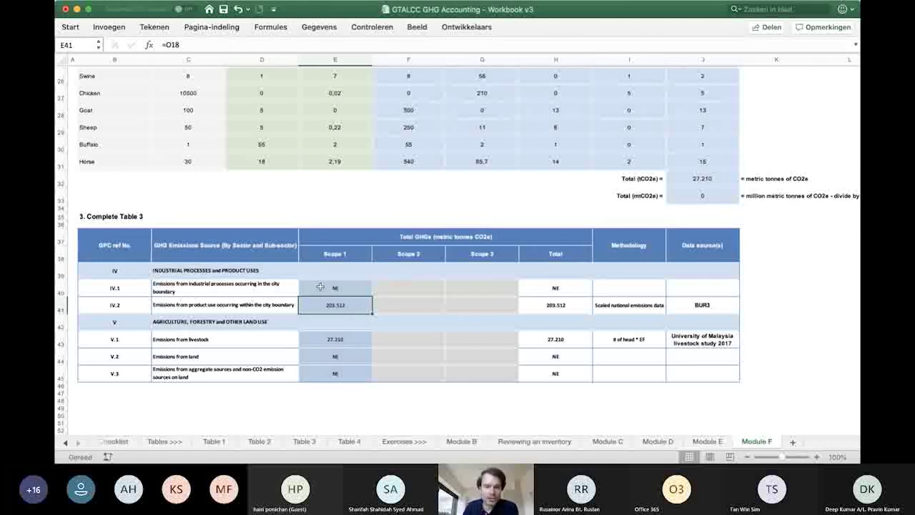
key(Down)
key(Down)
key(Down)
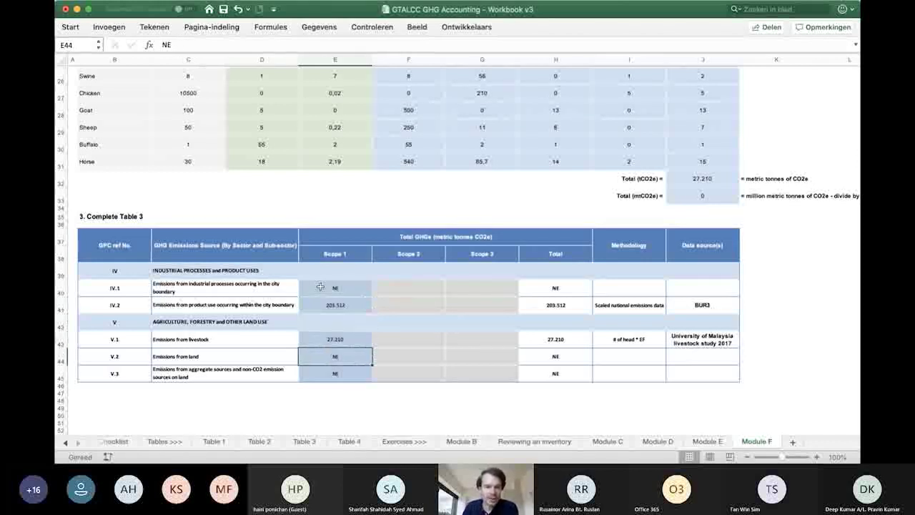
key(Down)
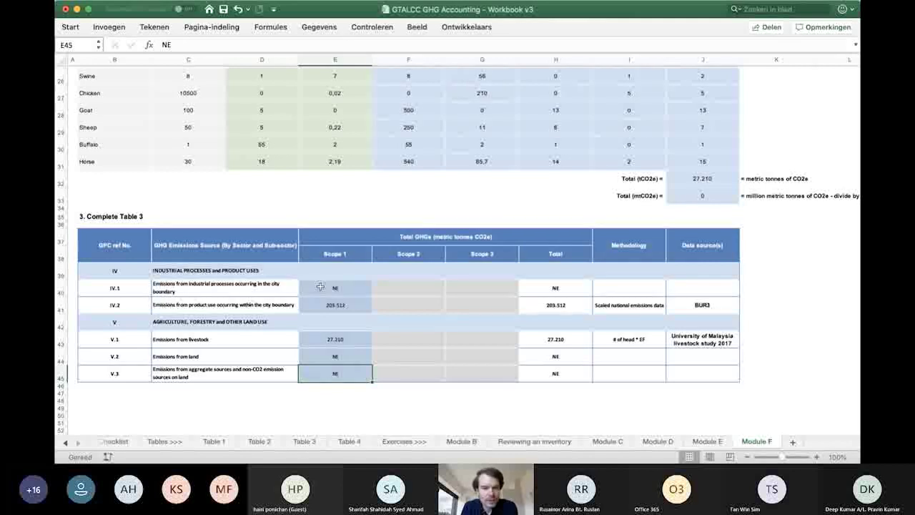
key(Up)
key(Up)
key(Up)
key(Up)
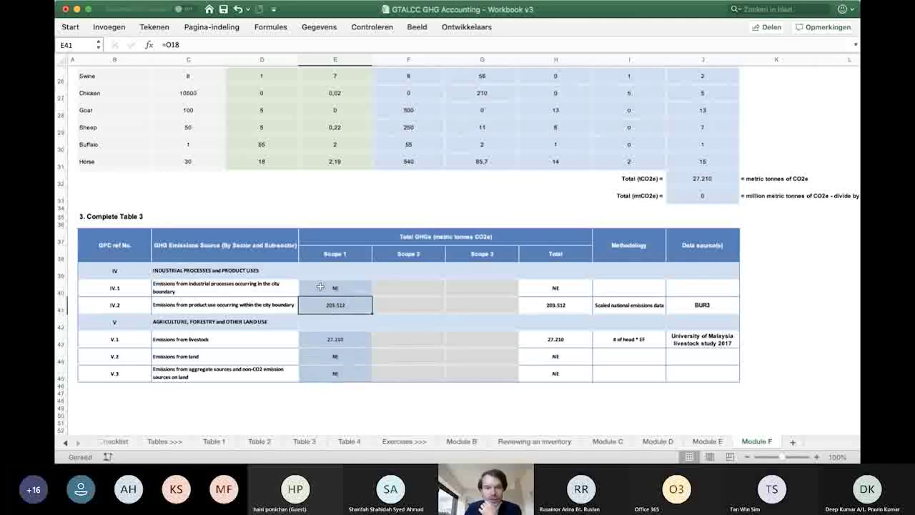
Step: Review the IV.2 and livestock methodology and BUR3 data-source entries, then go to the Table 3 sheet
key(Right)
key(Right)
key(Right)
key(Right)
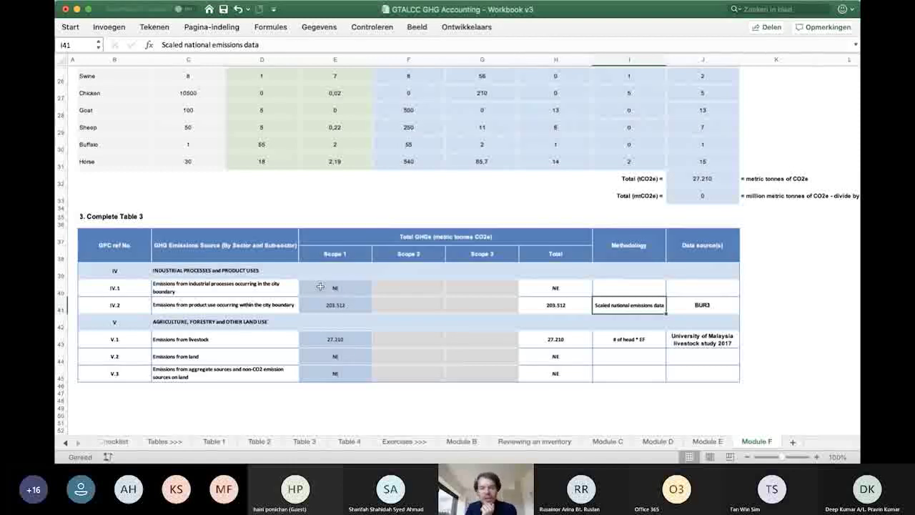
key(Right)
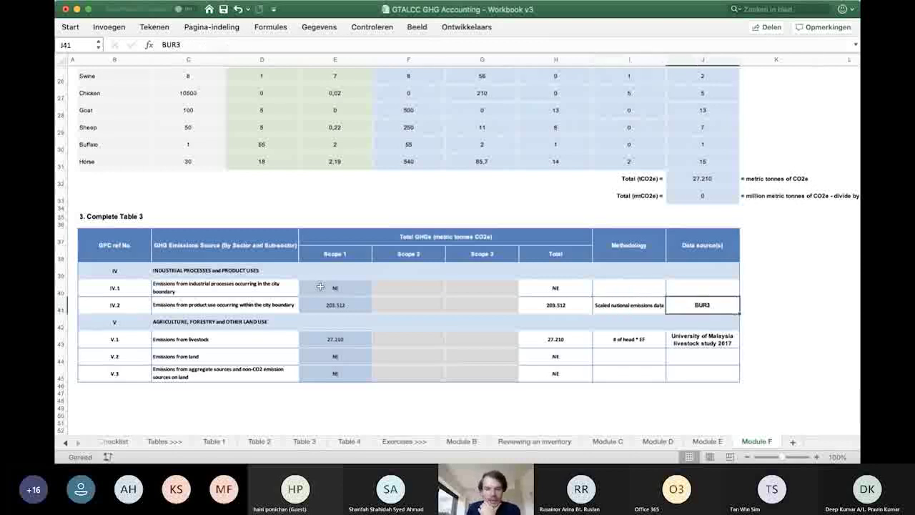
key(Left)
key(Down)
key(Down)
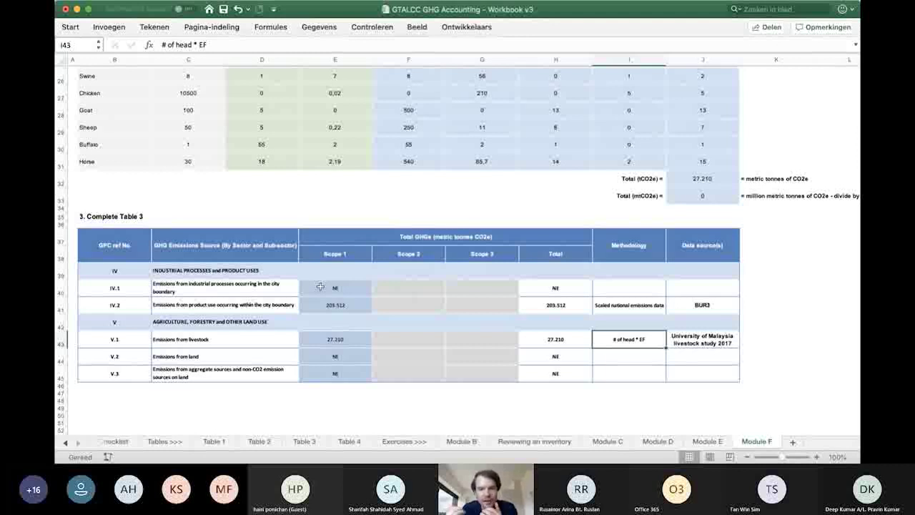
key(Right)
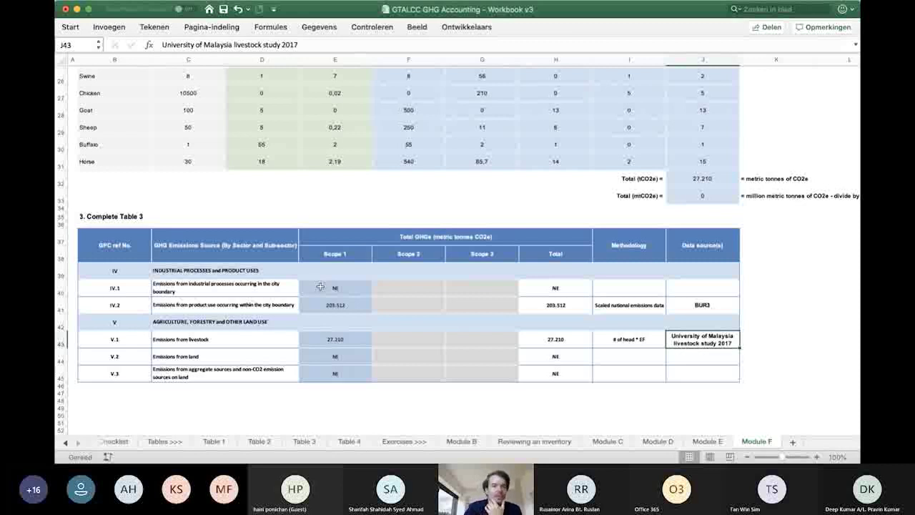
click(293, 393)
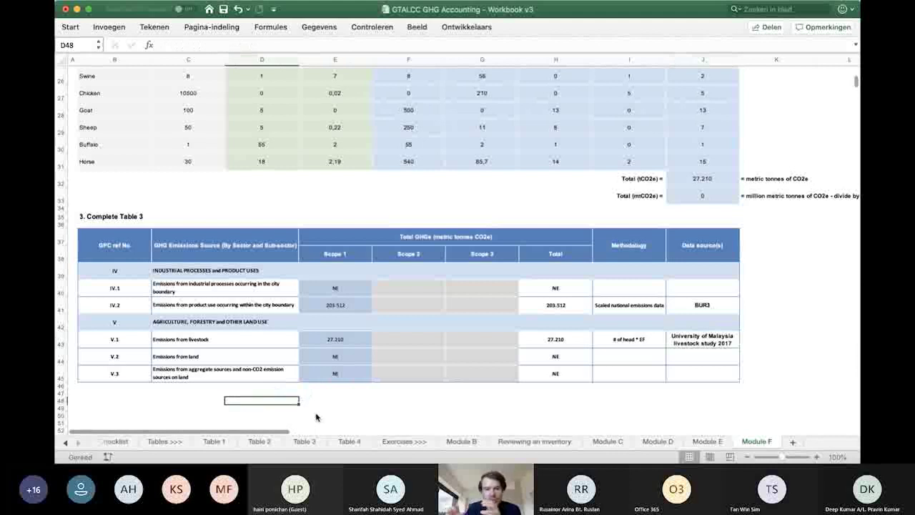
click(304, 441)
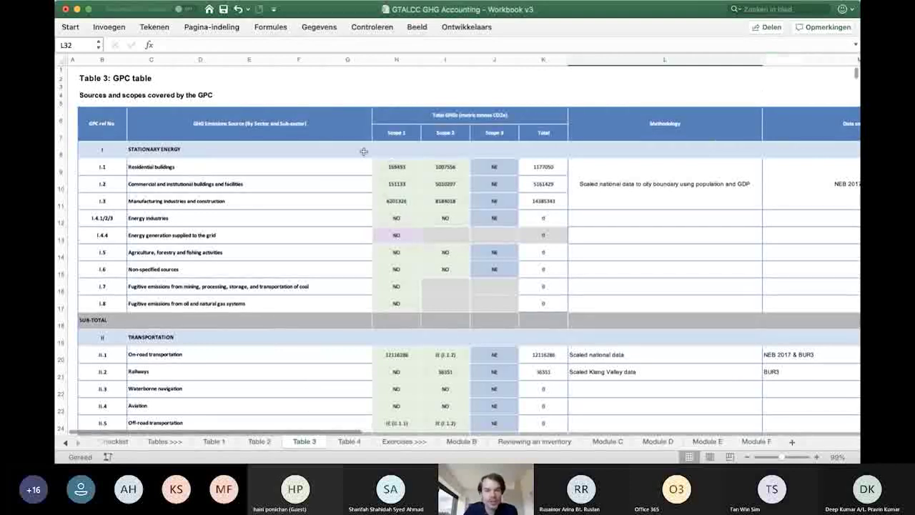
Step: Select the stationary energy Scope 1, 2 and 3 values for rows I.1–I.3 to check their sums
drag(397, 167, 440, 204)
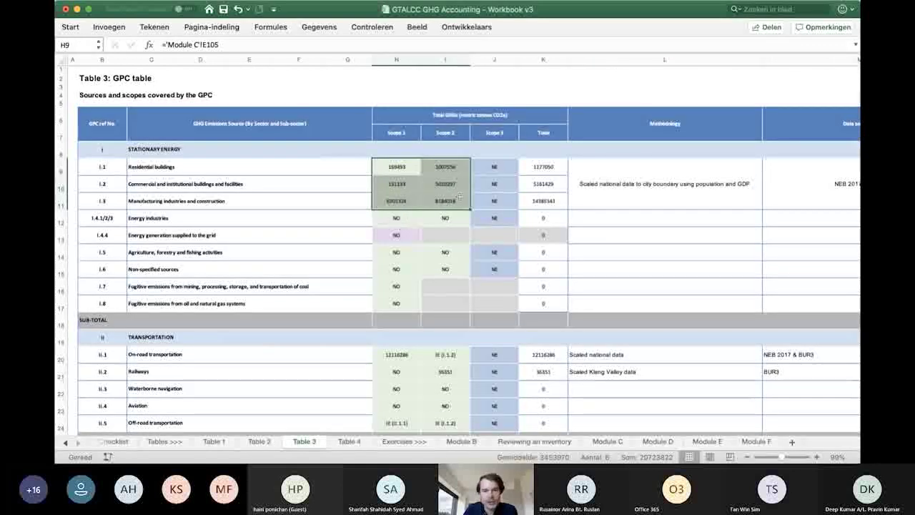
drag(491, 166, 493, 270)
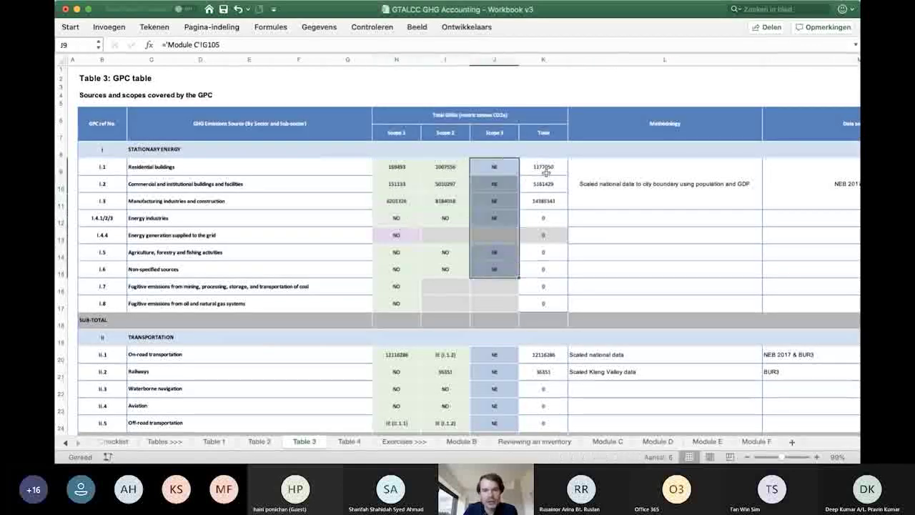
drag(546, 171, 543, 201)
Step: Bring the GPC summary table into view, with IPPU 203512 and AFOLU 27.210
scroll(493, 284, down, 1)
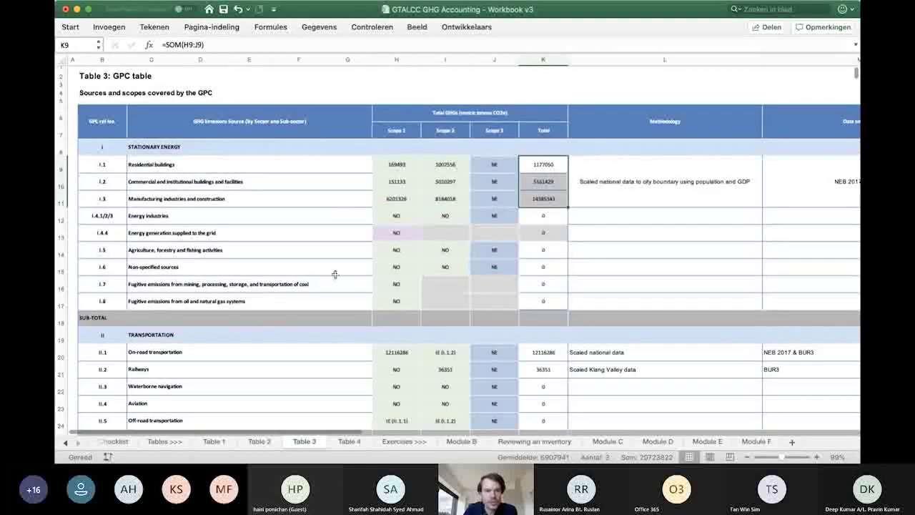
scroll(334, 274, down, 5)
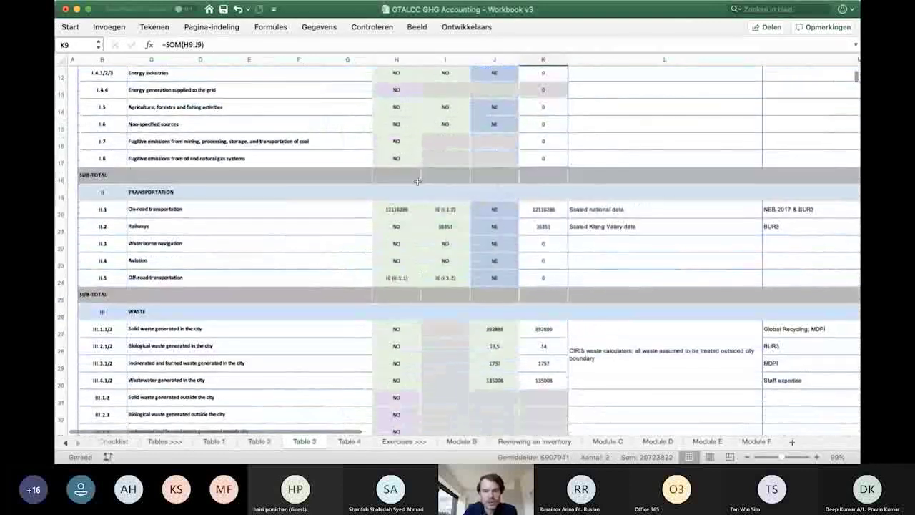
scroll(388, 263, down, 1)
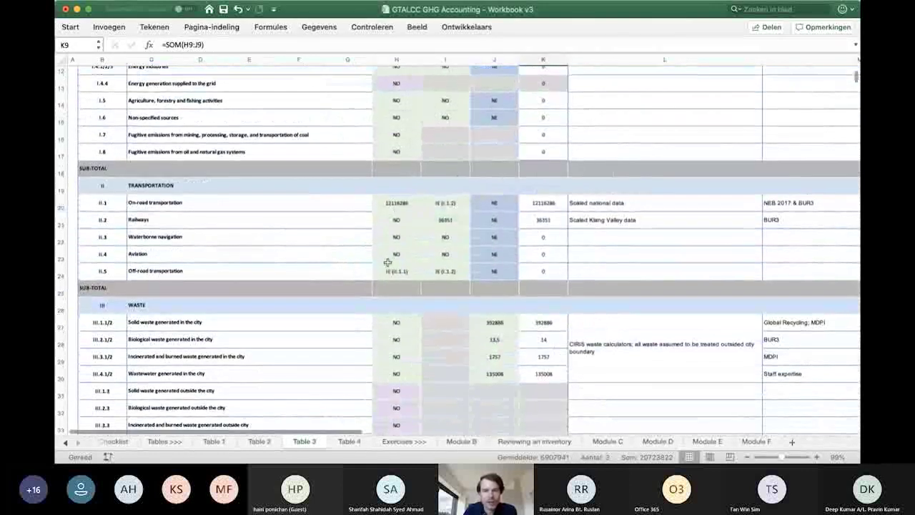
scroll(388, 263, down, 2)
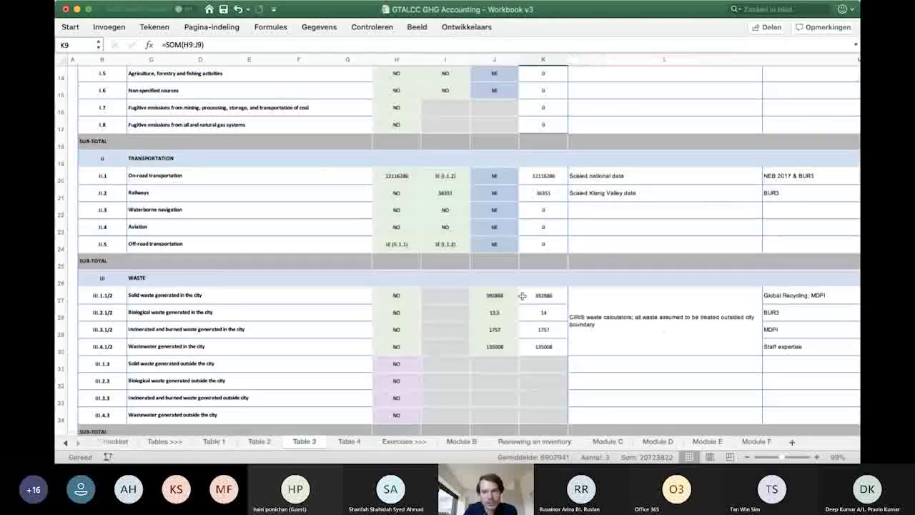
scroll(521, 294, down, 2)
scroll(521, 295, down, 5)
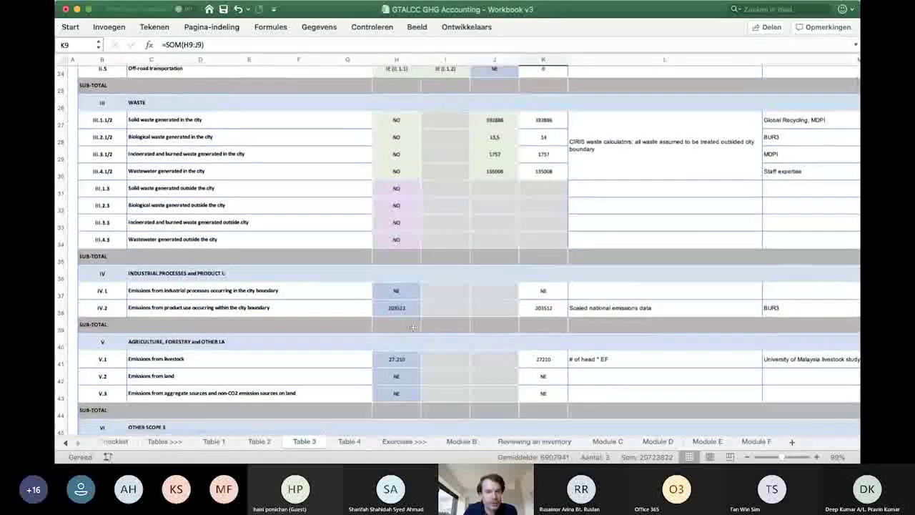
scroll(413, 327, down, 1)
scroll(414, 326, down, 6)
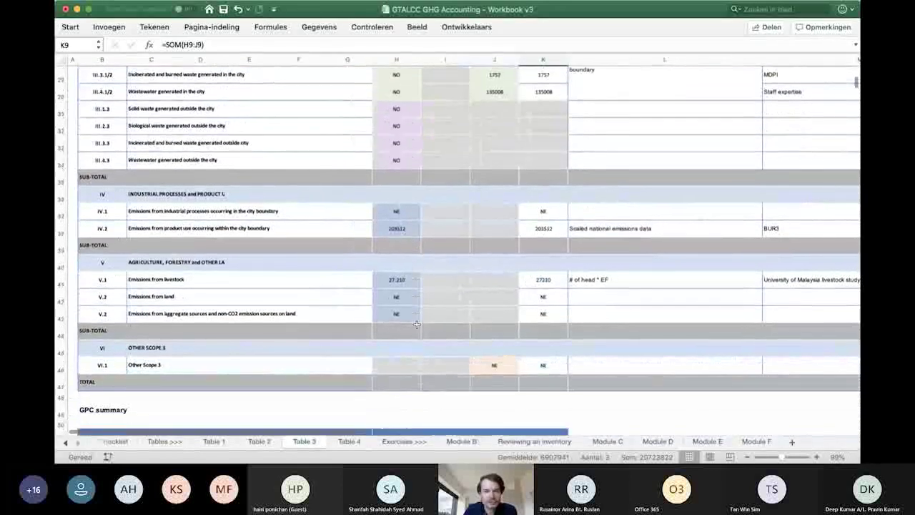
scroll(417, 325, down, 6)
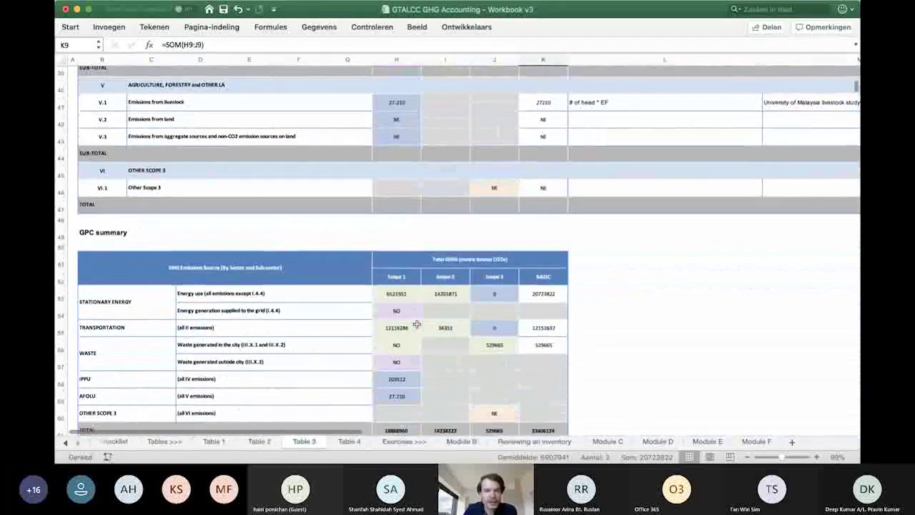
scroll(416, 324, down, 5)
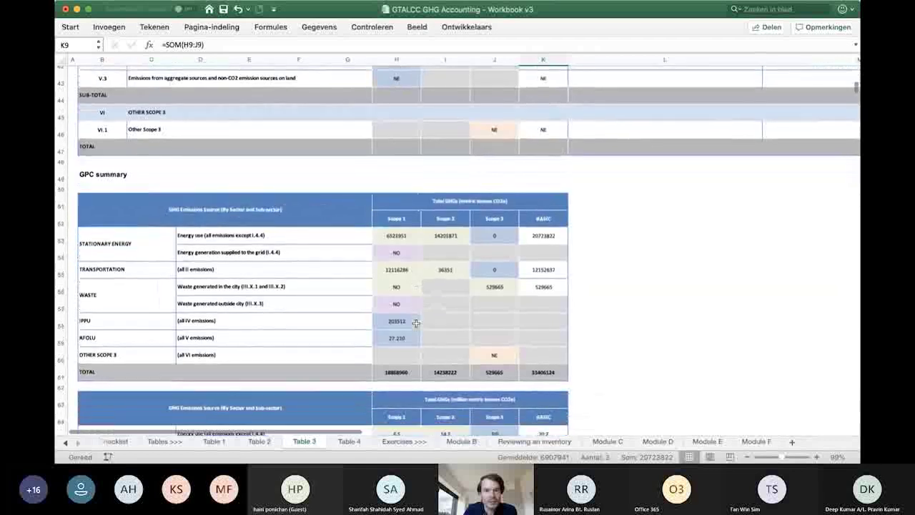
scroll(416, 324, up, 1)
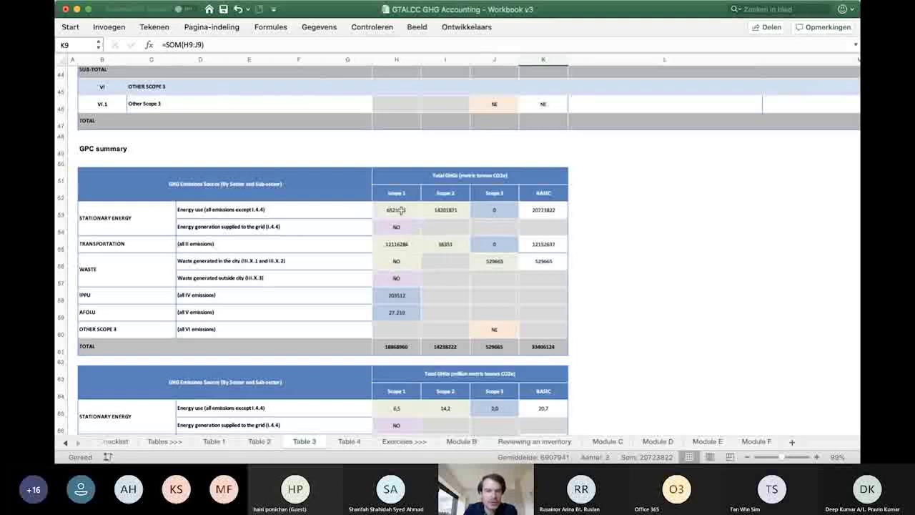
Step: Inspect the GPC summary's transportation, IPPU, AFOLU and stationary energy Scope 3 values and formulas
click(321, 211)
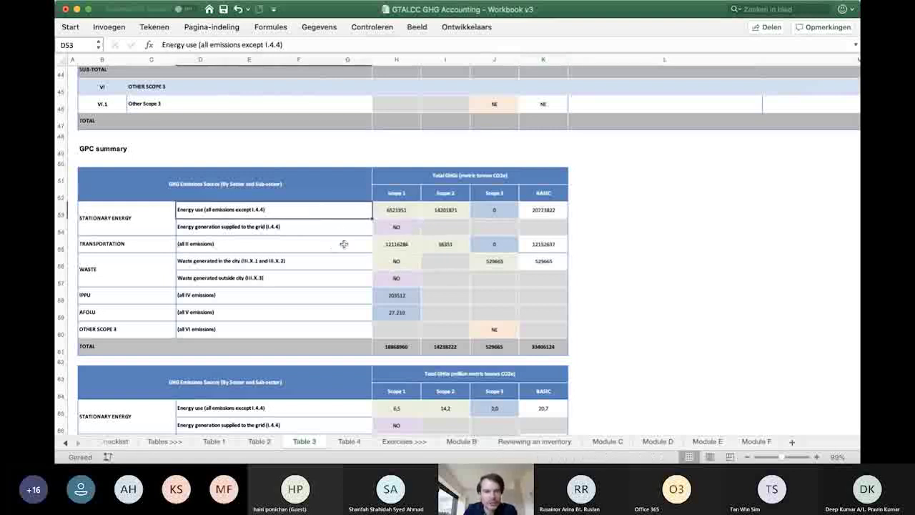
click(408, 241)
click(444, 244)
drag(397, 295, 397, 315)
click(500, 207)
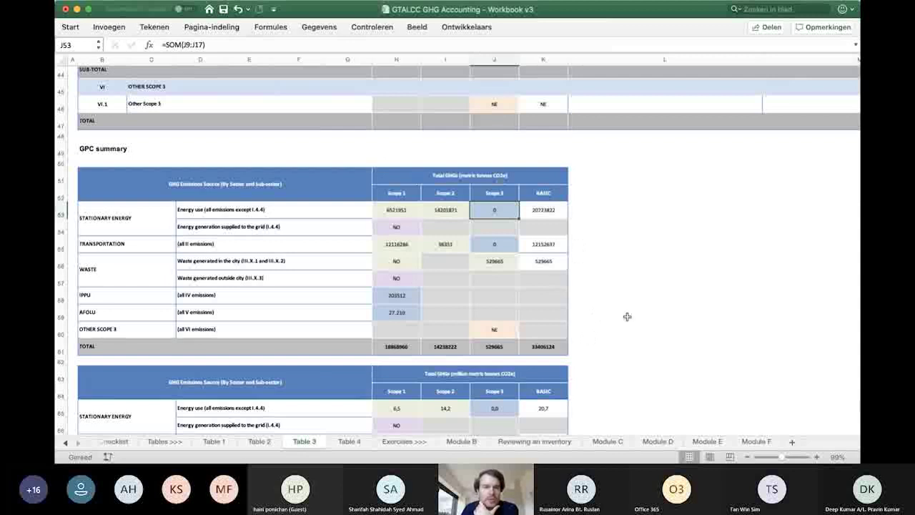
Step: Check the stationary energy methodology note in L9, 'Scaled national data to city boundary using population and GDP'
scroll(627, 317, down, 1)
scroll(621, 316, down, 1)
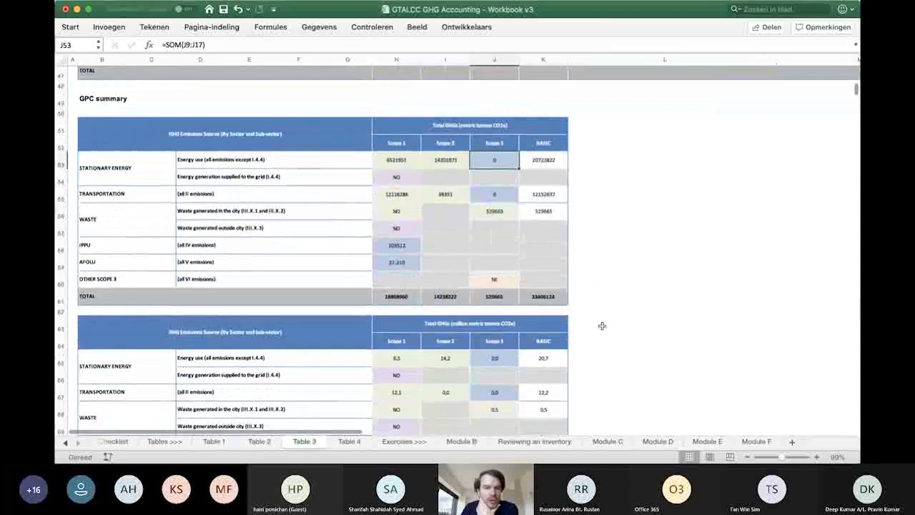
scroll(603, 325, up, 3)
scroll(601, 326, up, 10)
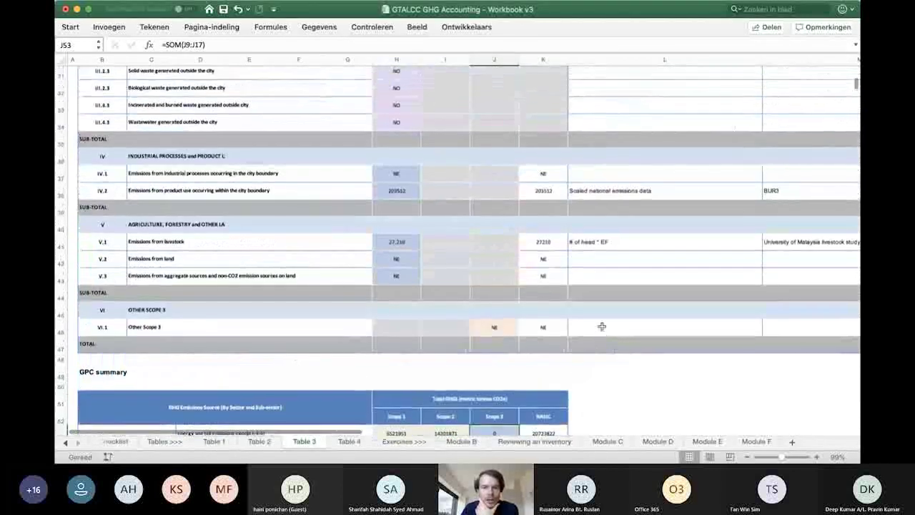
scroll(602, 326, up, 12)
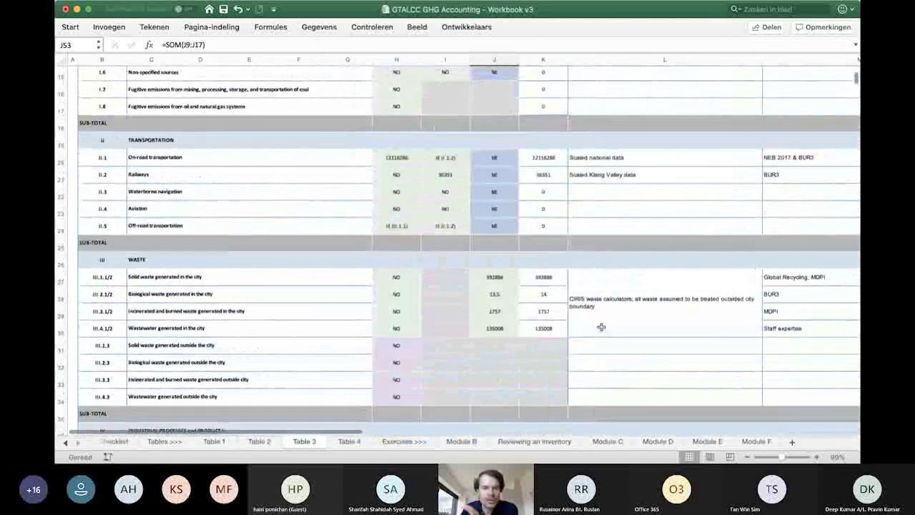
scroll(600, 326, up, 4)
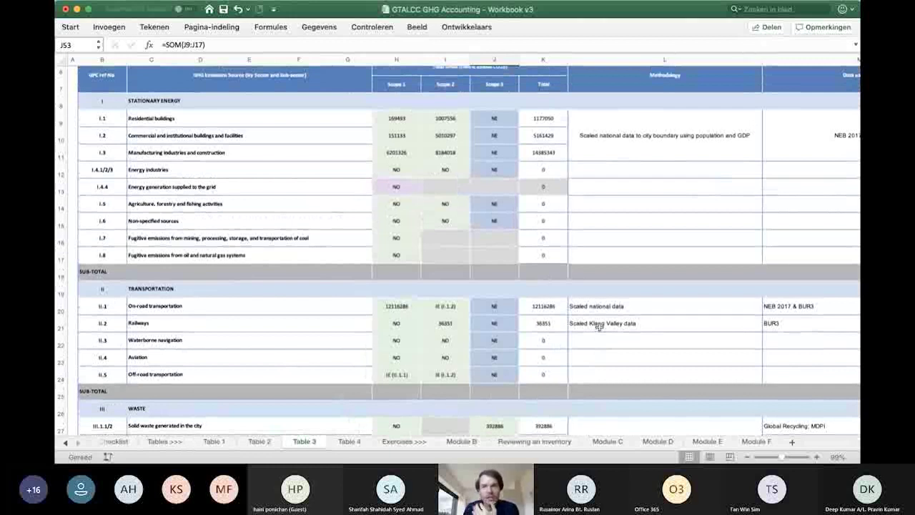
click(759, 119)
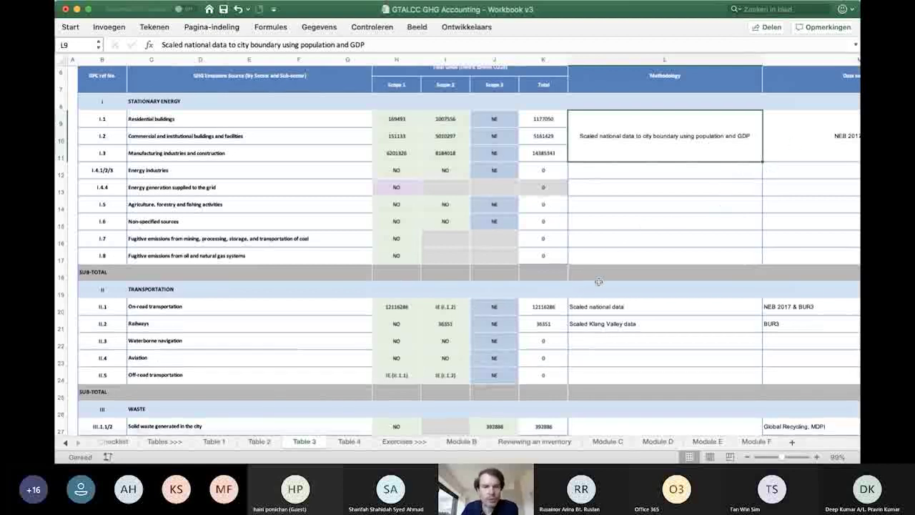
scroll(597, 282, up, 3)
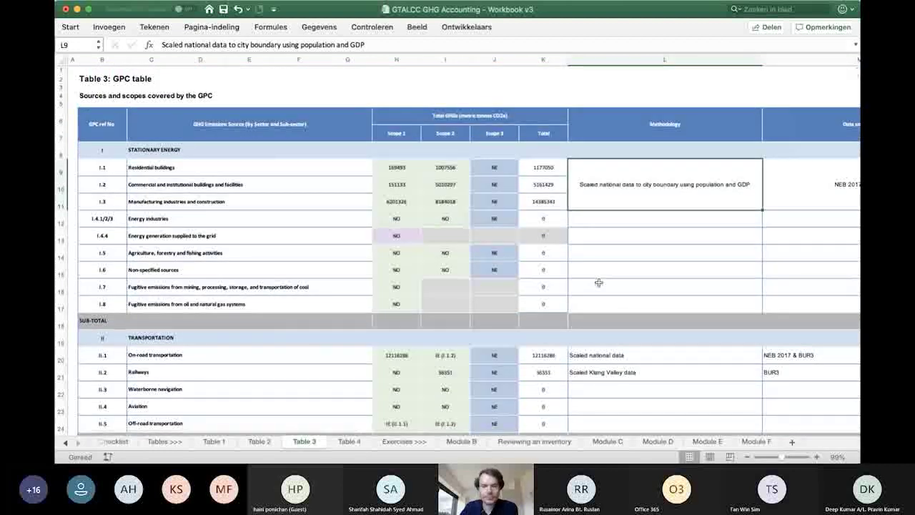
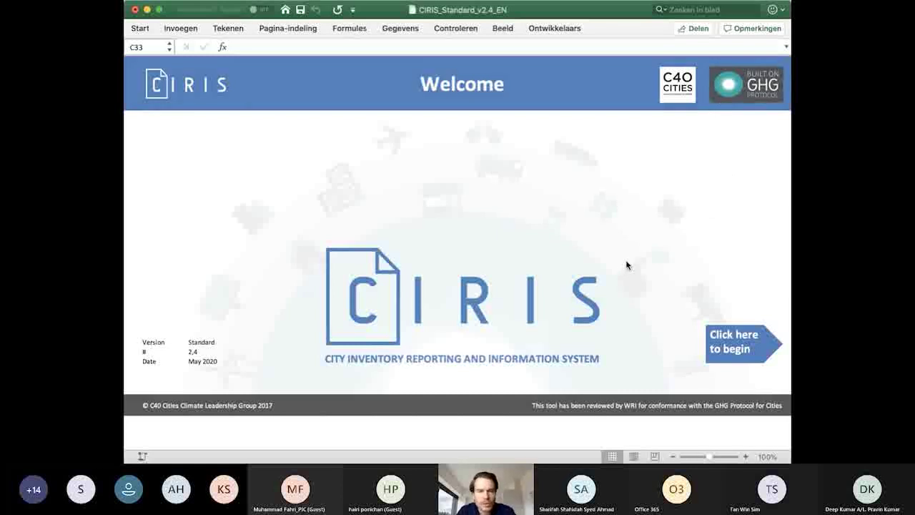
Step: Start CIRIS from the Welcome sheet and read through the User Guide's sections
click(732, 343)
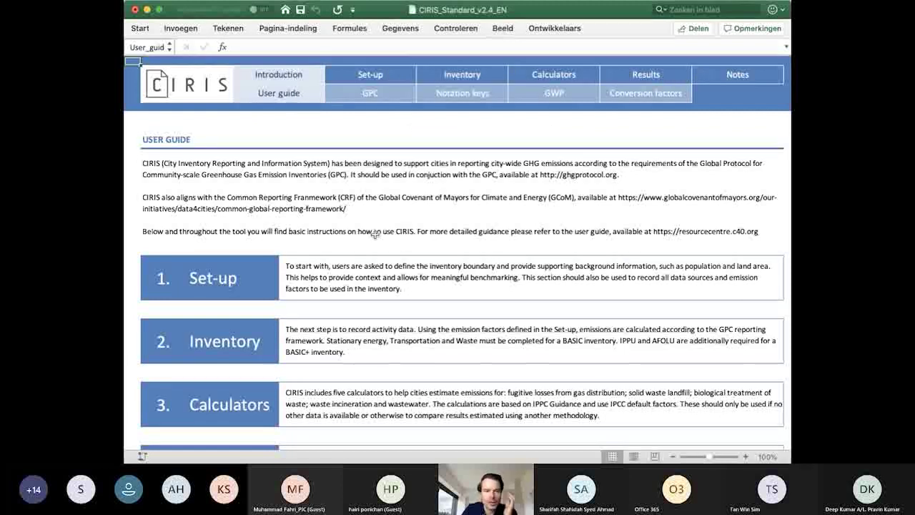
scroll(374, 233, down, 2)
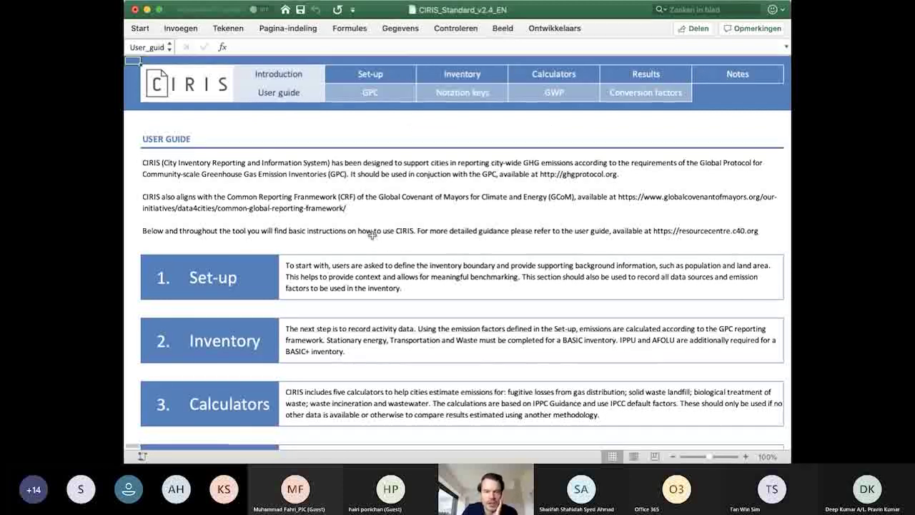
scroll(373, 236, down, 5)
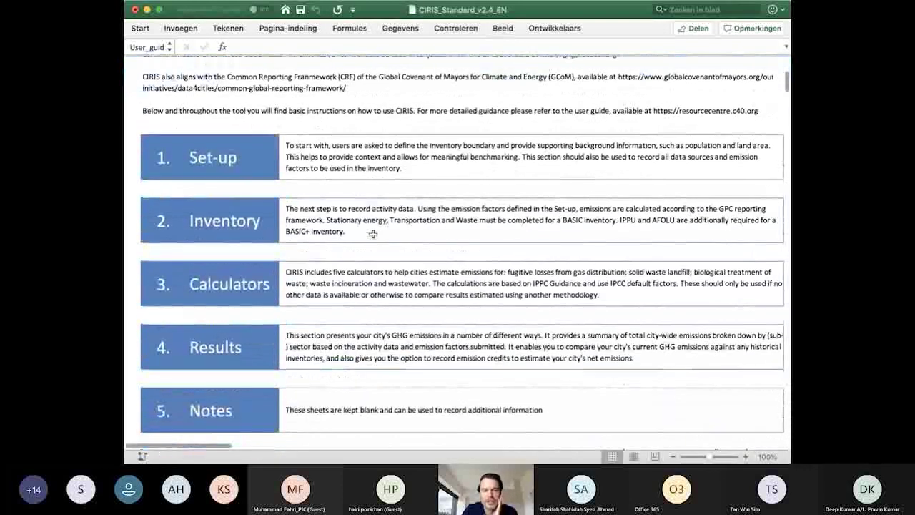
scroll(373, 233, down, 2)
scroll(373, 234, up, 1)
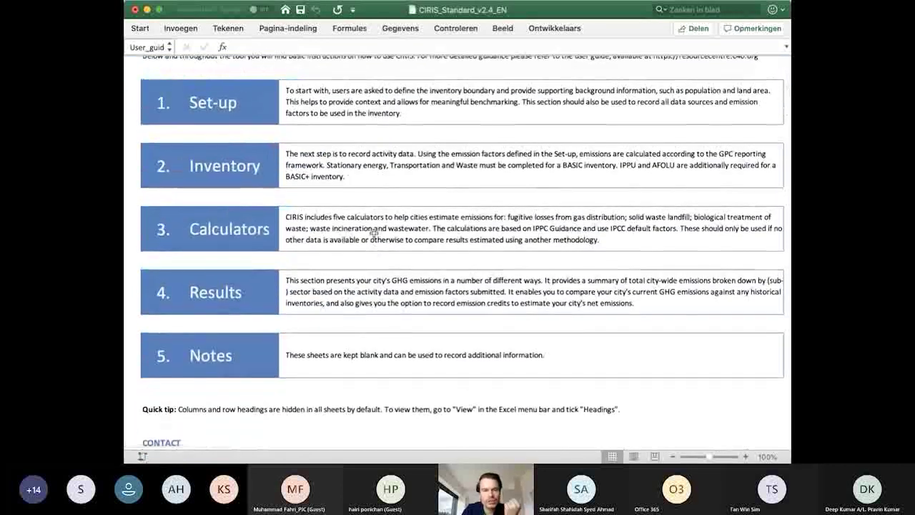
scroll(373, 233, down, 7)
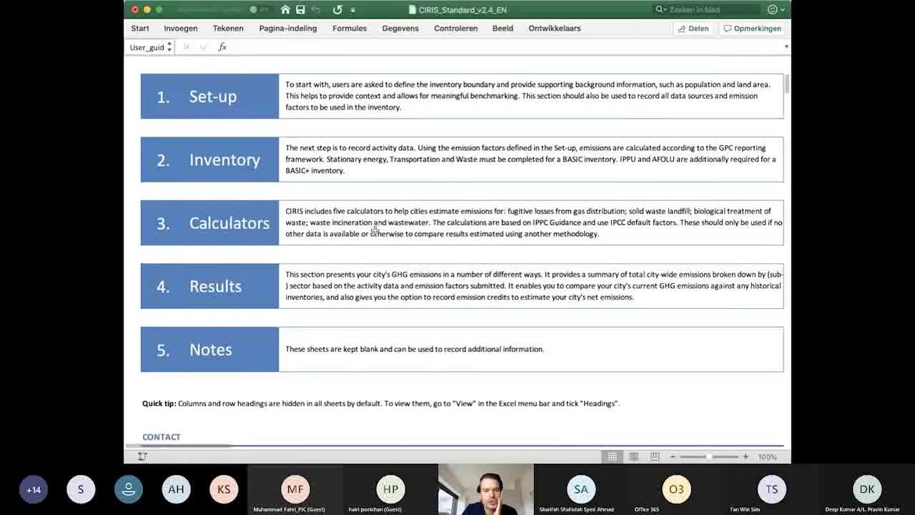
scroll(373, 231, down, 2)
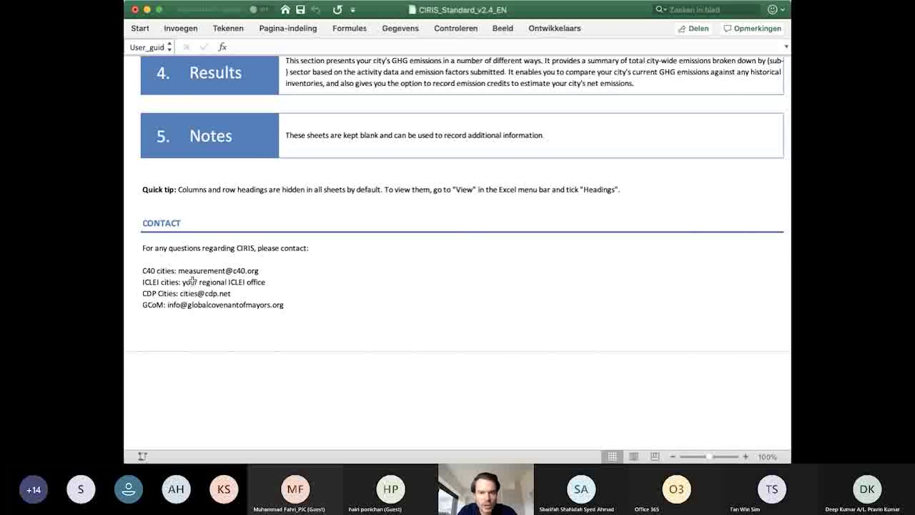
scroll(350, 314, up, 15)
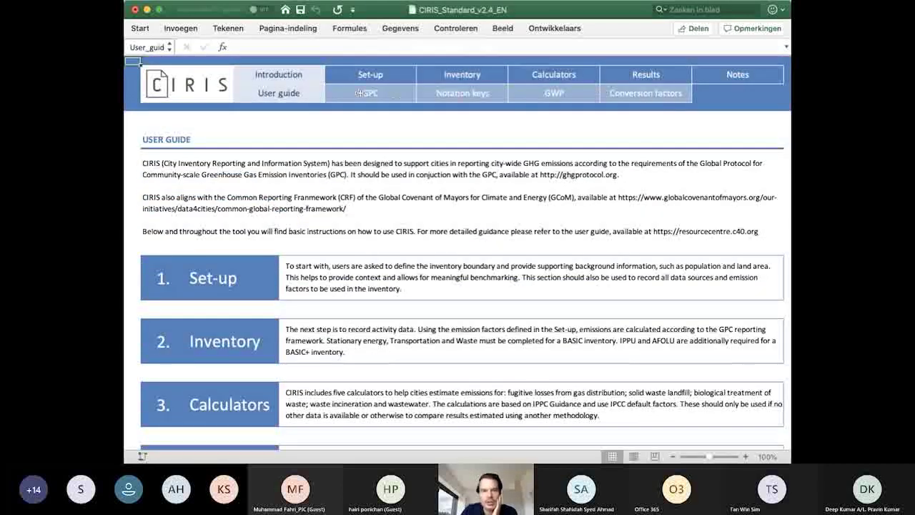
click(369, 95)
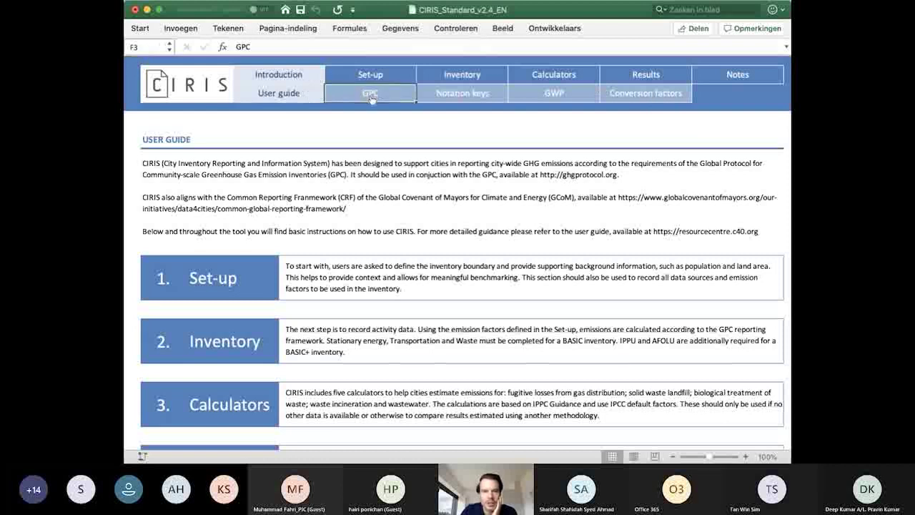
Step: Open the GPC sheet and read through the Global Protocol overview and scope table
click(370, 95)
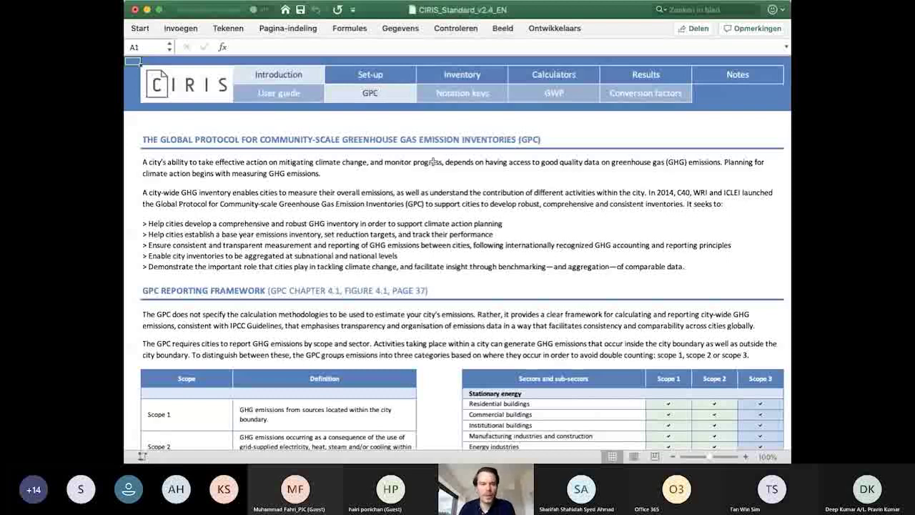
scroll(275, 188, down, 5)
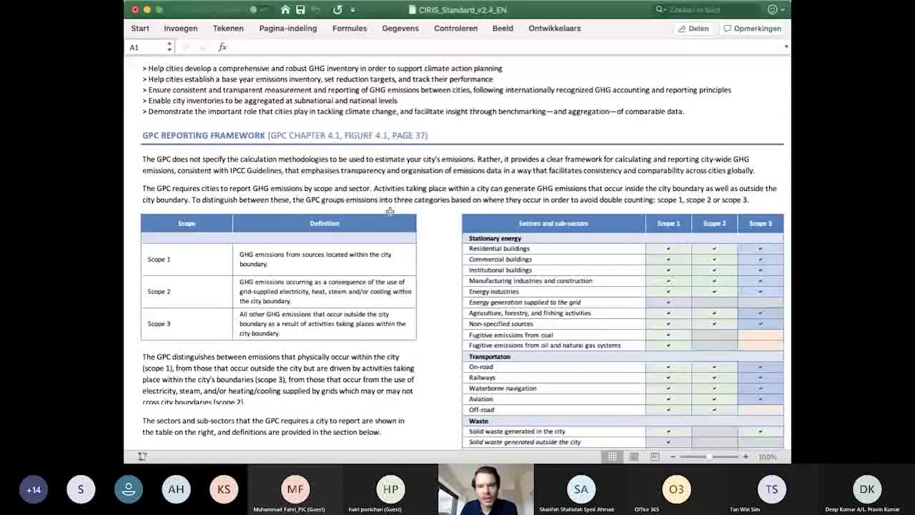
scroll(493, 211, down, 2)
scroll(594, 211, down, 2)
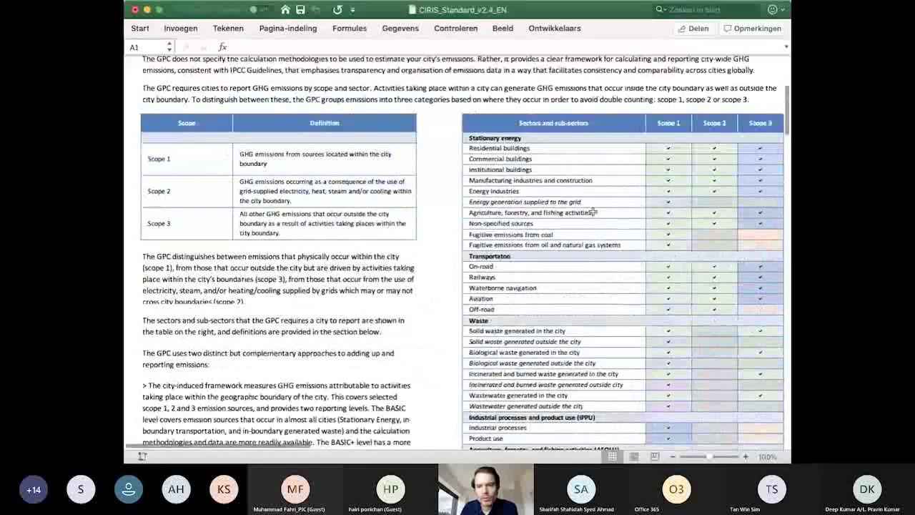
scroll(593, 212, down, 5)
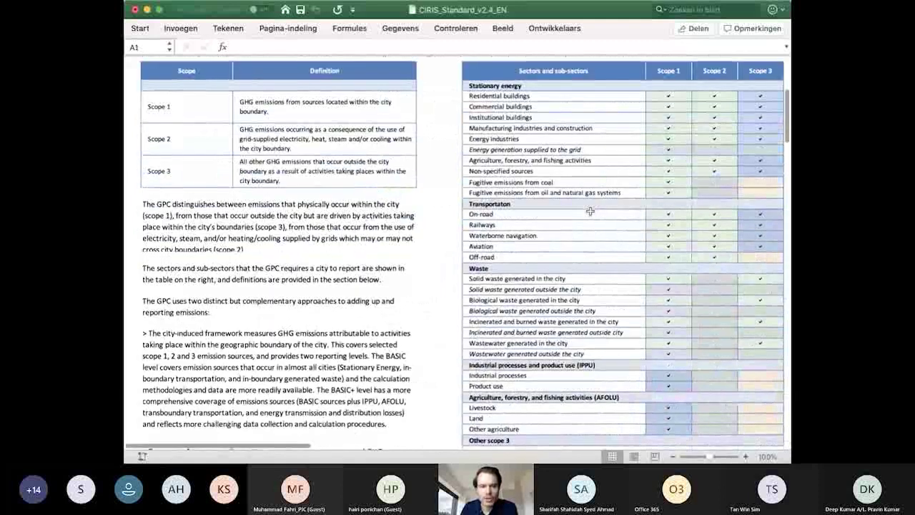
scroll(589, 210, down, 9)
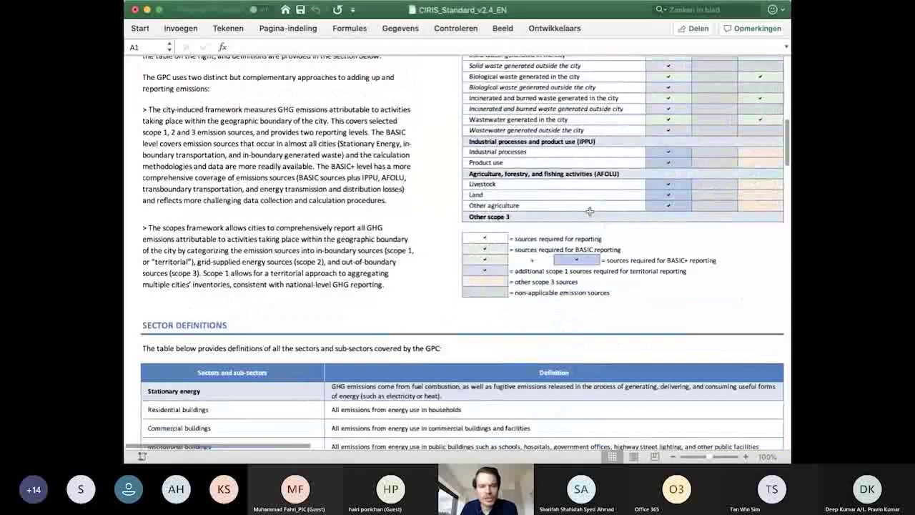
scroll(590, 212, down, 9)
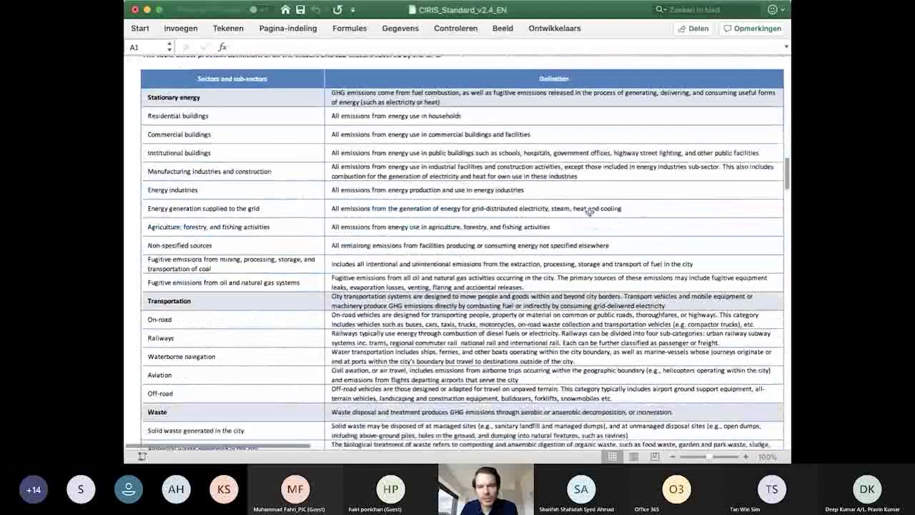
scroll(589, 211, down, 14)
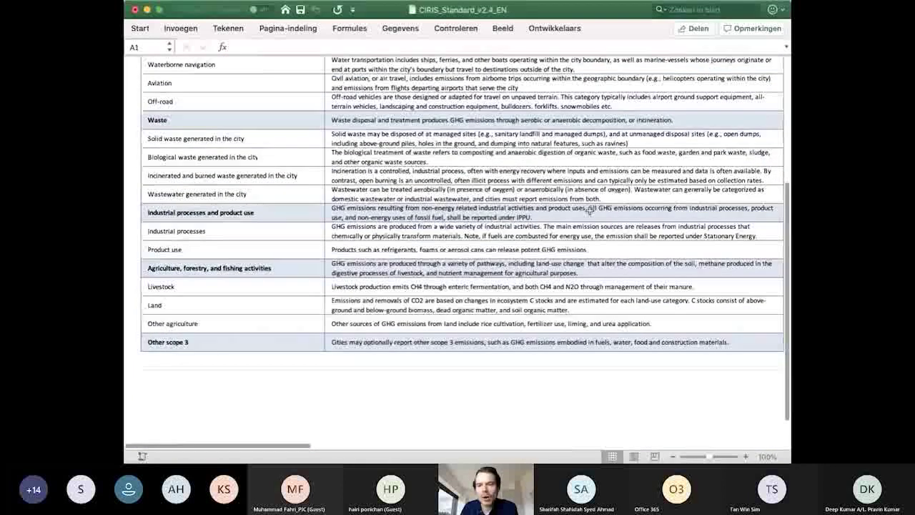
scroll(590, 210, up, 20)
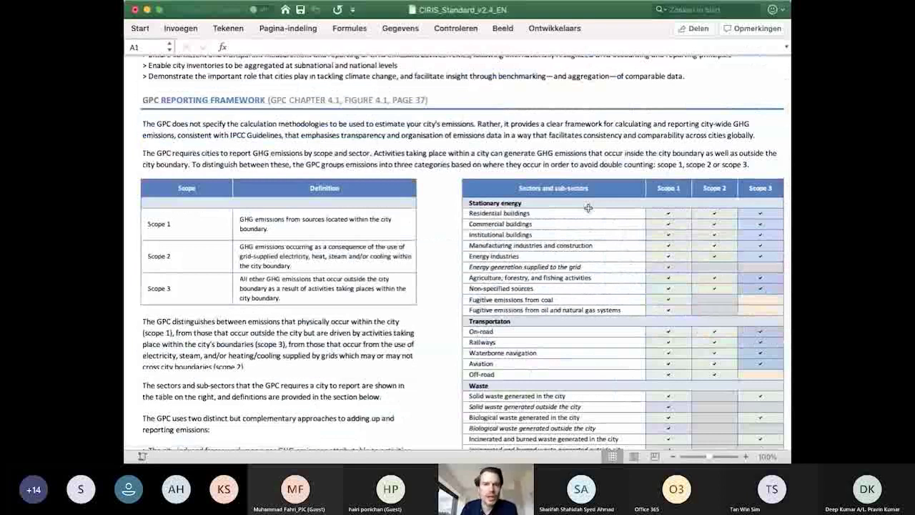
scroll(587, 208, up, 8)
scroll(584, 204, up, 1)
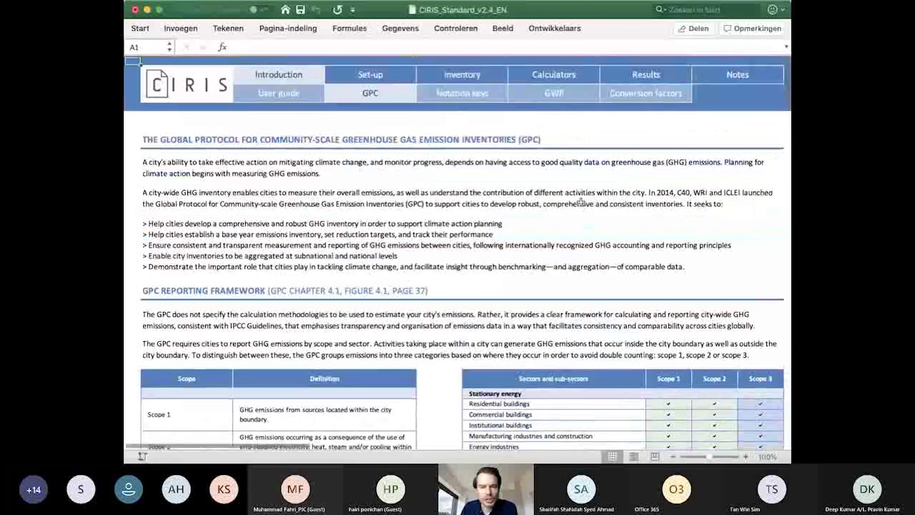
scroll(580, 204, down, 20)
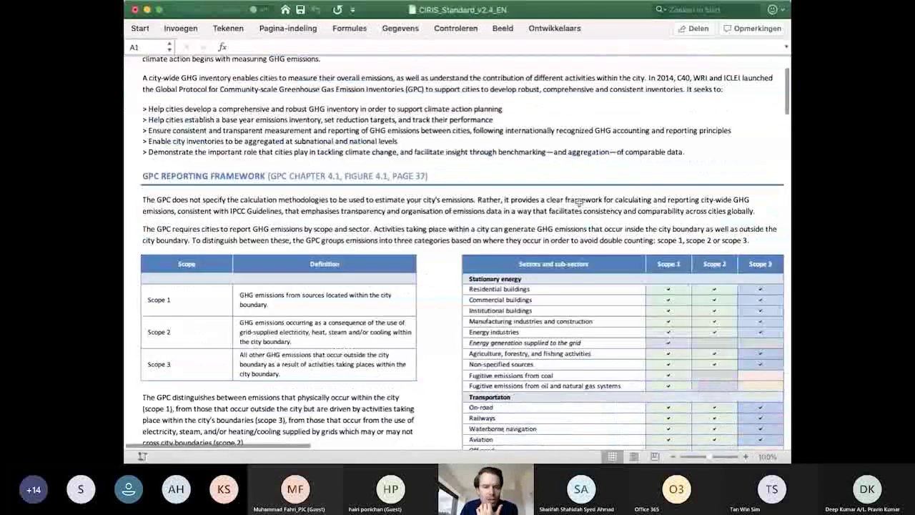
scroll(580, 204, down, 3)
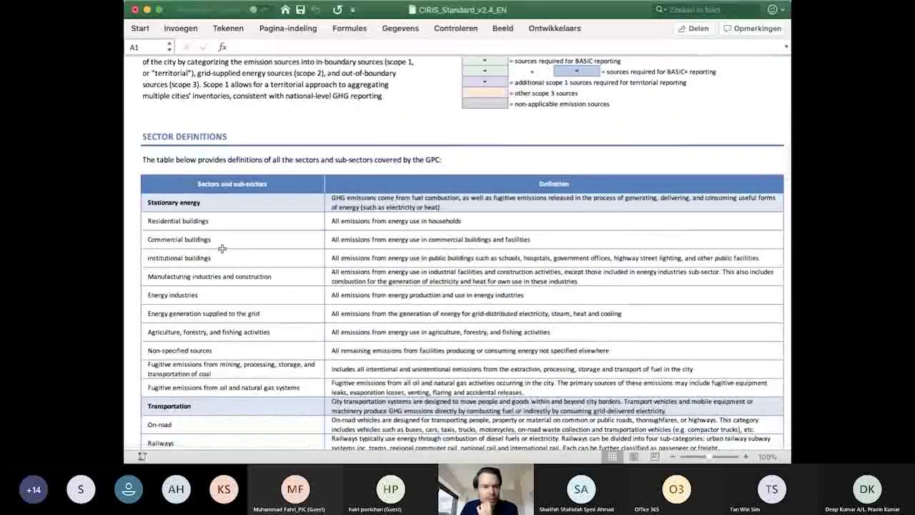
Step: Select the Commercial buildings definition and review the sector definitions table
click(340, 233)
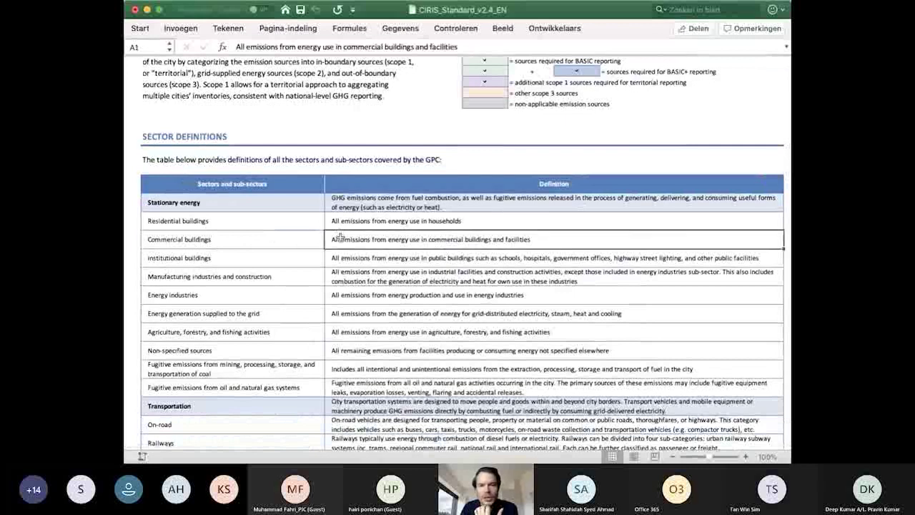
scroll(392, 264, up, 3)
scroll(389, 258, up, 15)
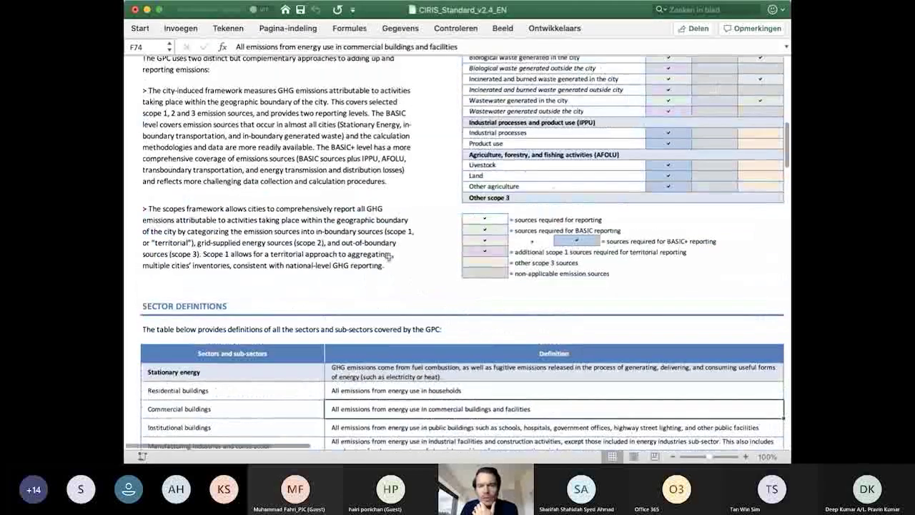
scroll(386, 256, up, 5)
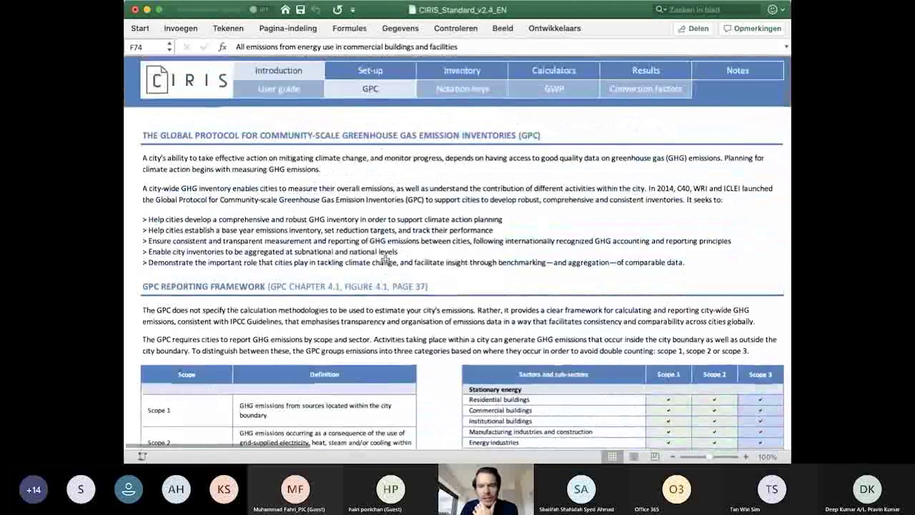
scroll(622, 353, down, 5)
scroll(620, 353, down, 5)
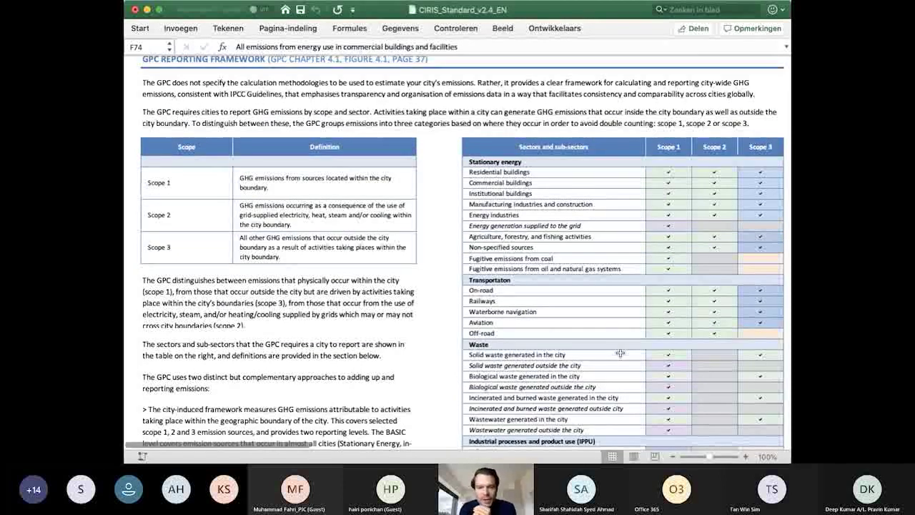
scroll(575, 303, up, 5)
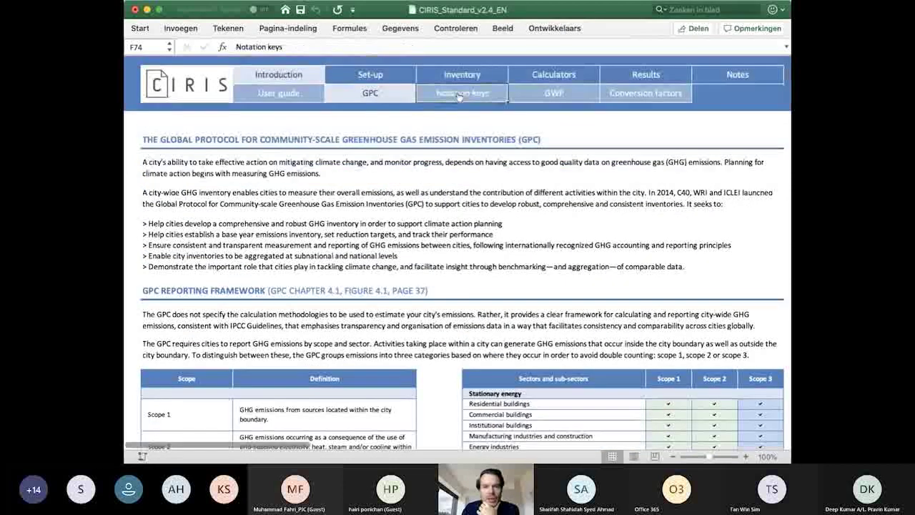
Step: Open the Notation keys sheet and review its decision tree and NO, IE, NE, C definitions
click(458, 94)
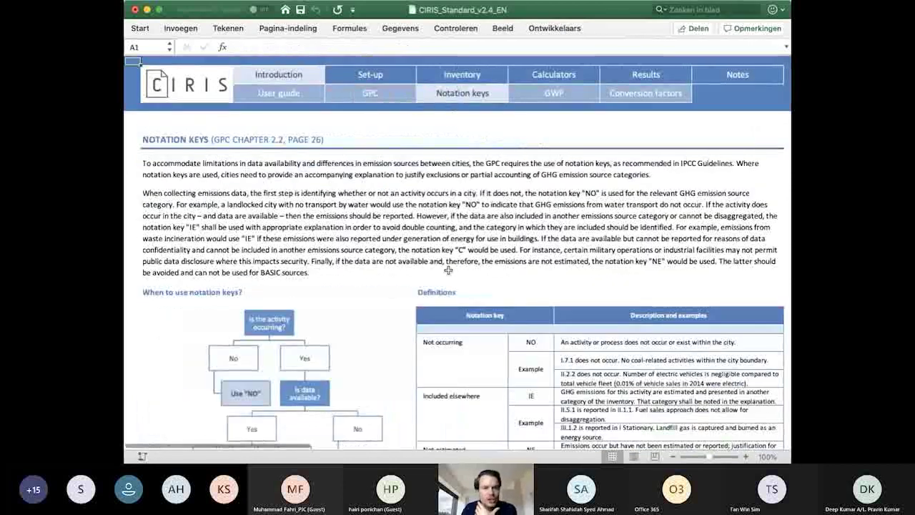
scroll(448, 269, down, 2)
scroll(448, 270, down, 3)
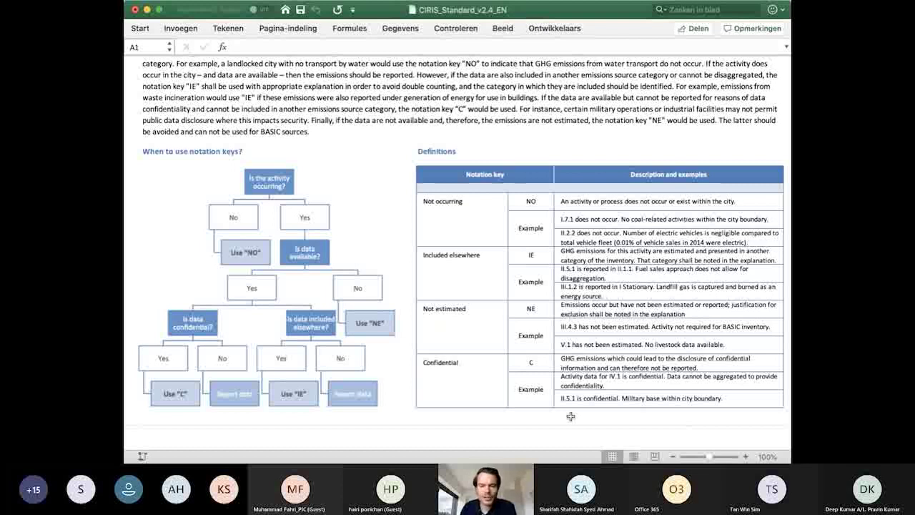
scroll(529, 299, up, 4)
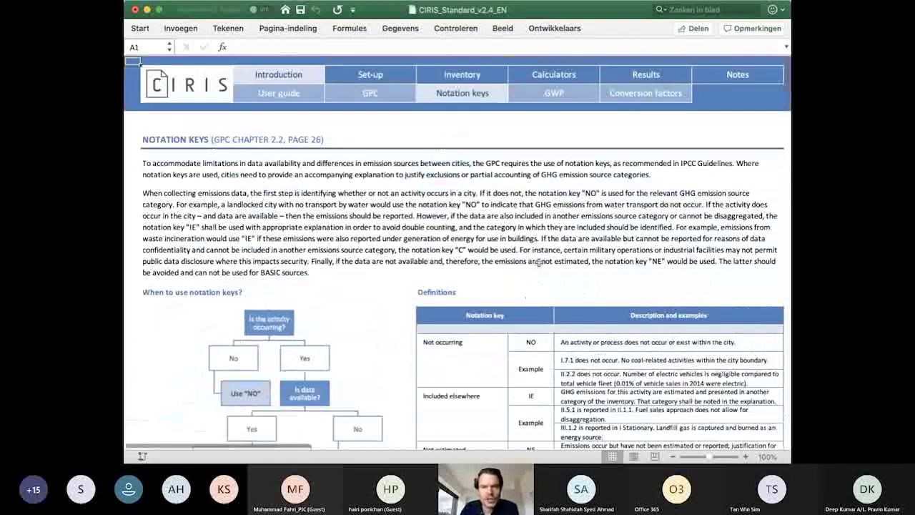
Step: Review the GWP table, selecting the 5AR–2AR values for CO2, CH4 and N2O
click(554, 93)
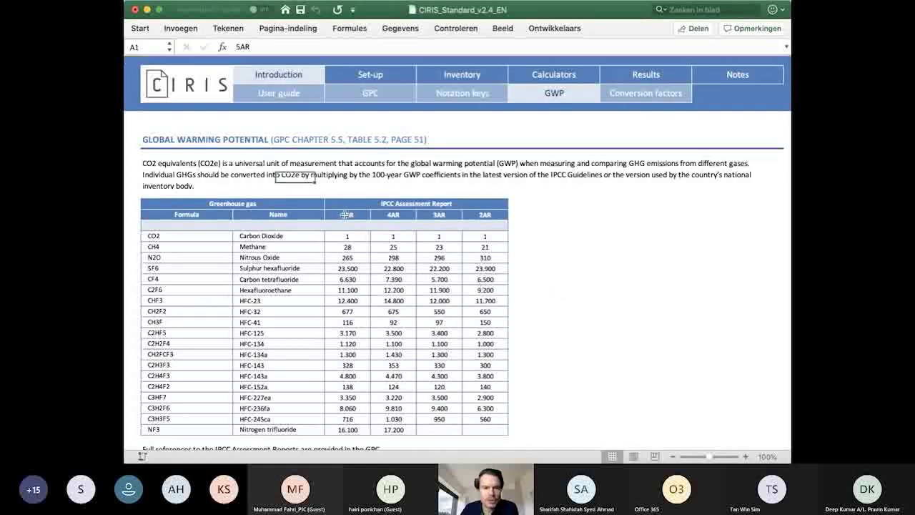
drag(345, 215, 473, 429)
scroll(604, 319, down, 3)
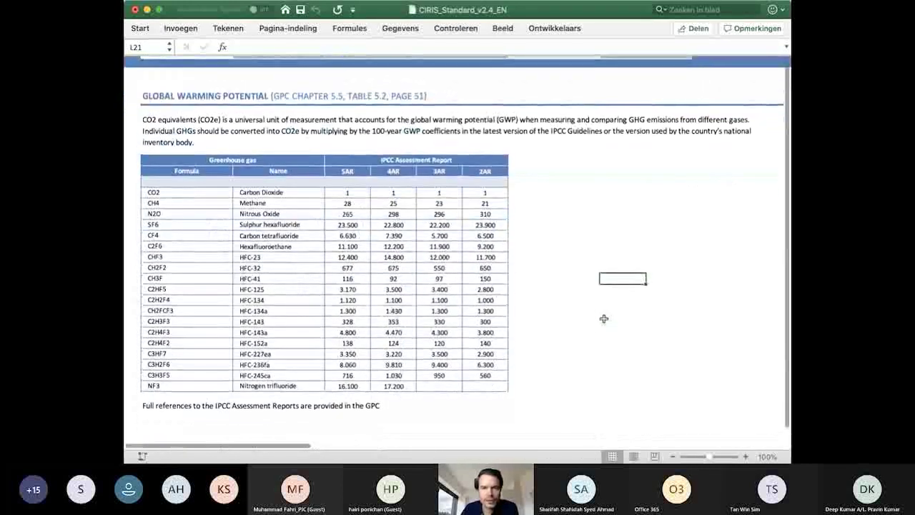
scroll(604, 319, up, 3)
click(646, 92)
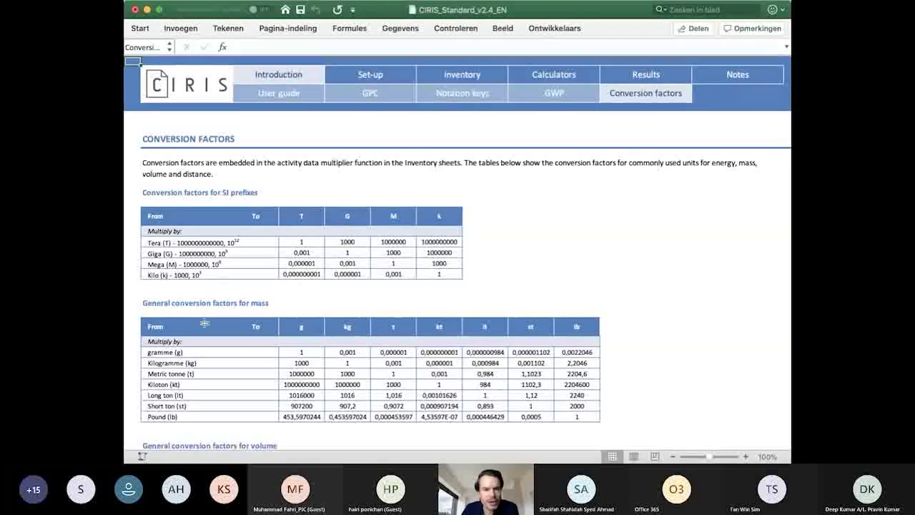
Step: Read through the SI prefix and mass conversion tables, then go to the Set-up sheet
scroll(204, 323, down, 1)
scroll(204, 323, down, 3)
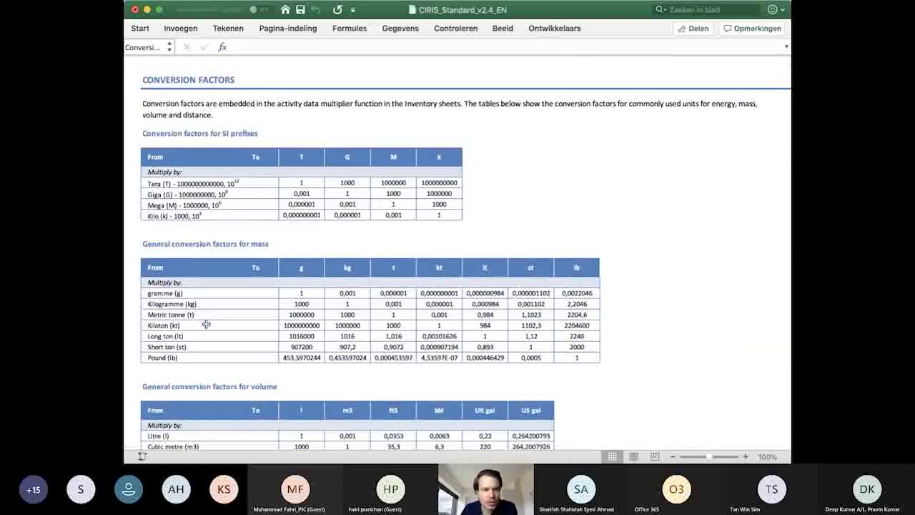
scroll(206, 325, down, 4)
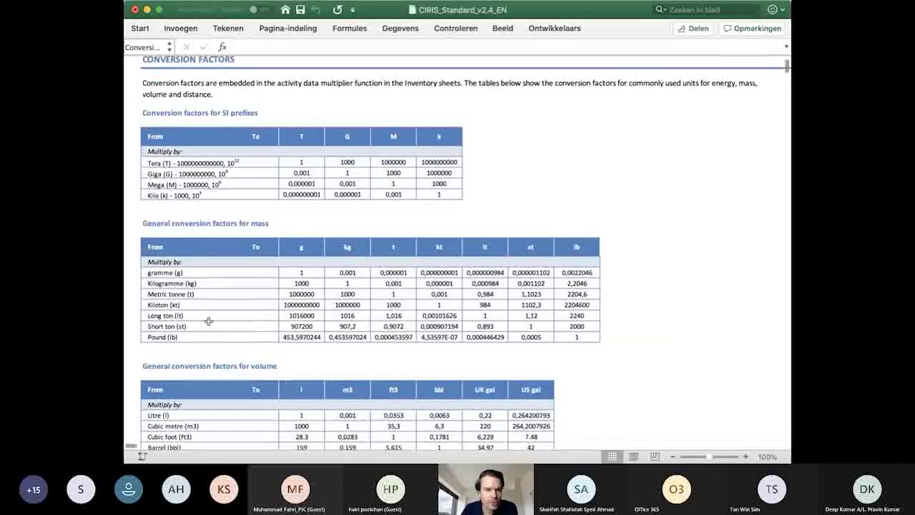
scroll(208, 321, down, 4)
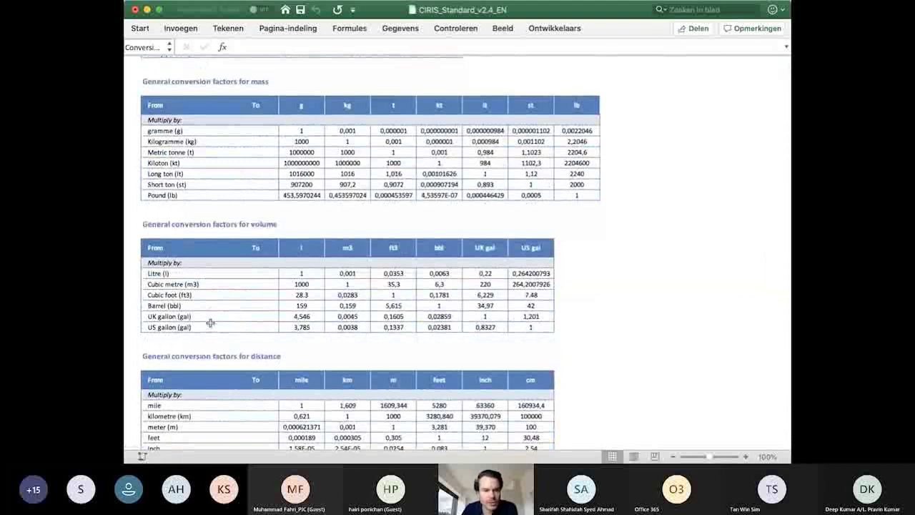
scroll(215, 324, down, 1)
scroll(215, 326, down, 9)
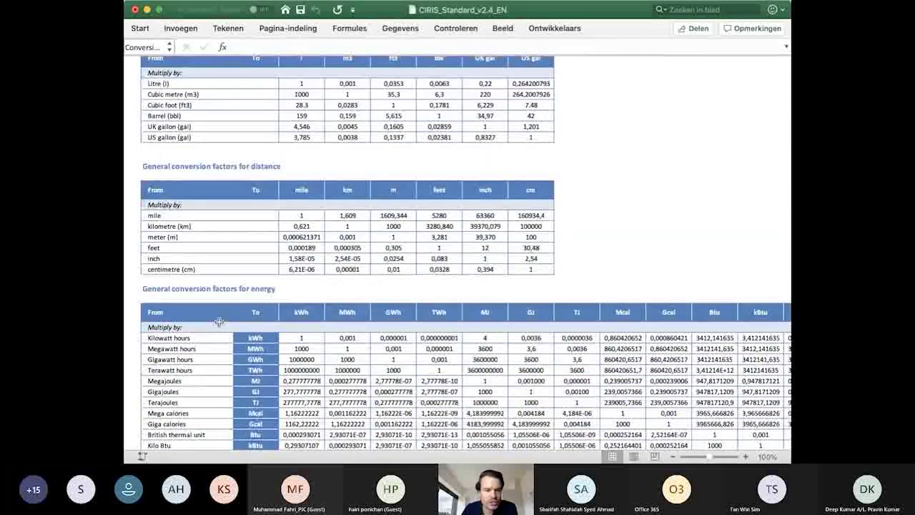
scroll(219, 320, down, 1)
scroll(220, 320, down, 5)
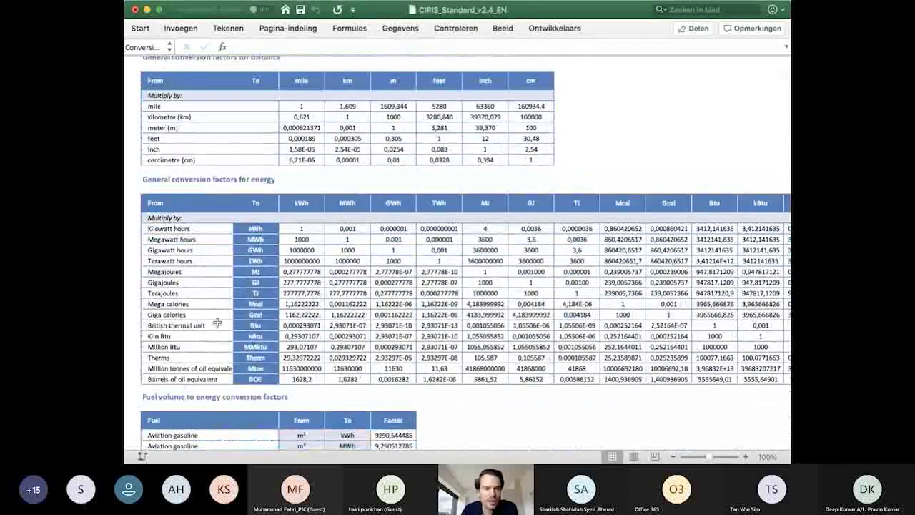
scroll(218, 322, down, 1)
scroll(218, 322, down, 5)
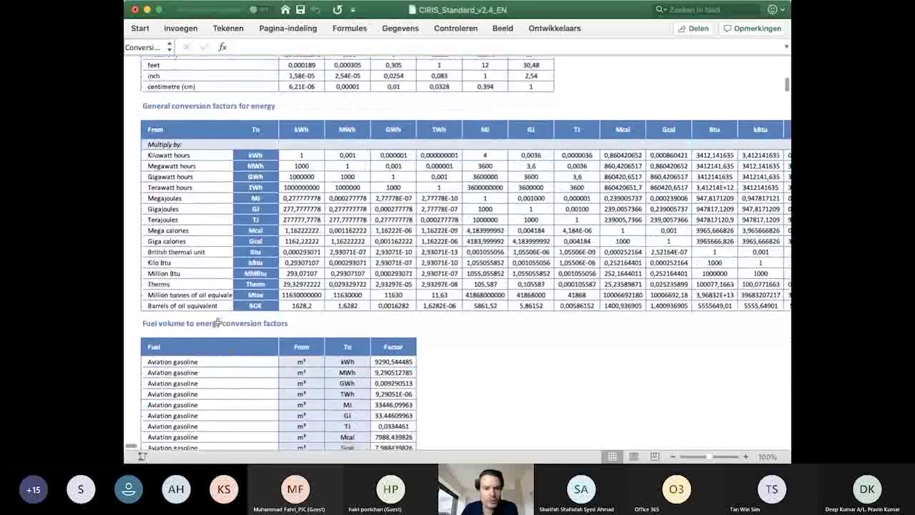
scroll(215, 321, down, 20)
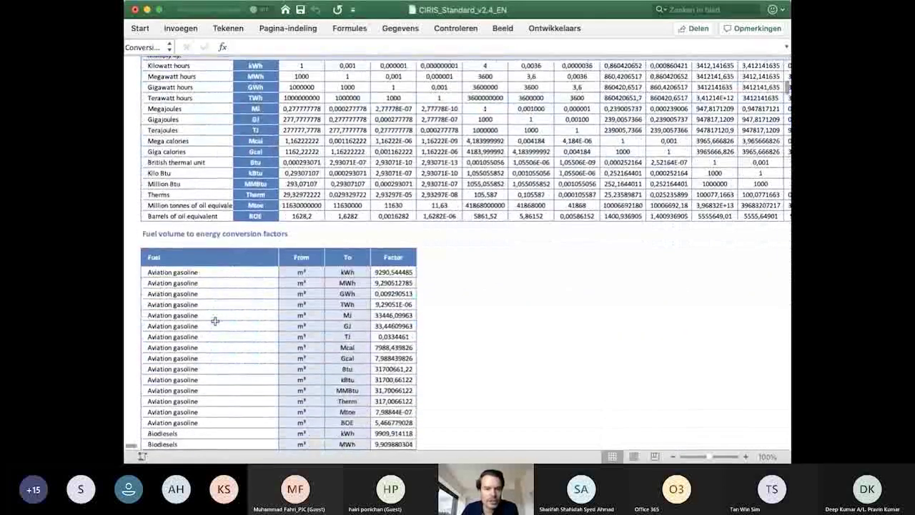
scroll(215, 319, down, 20)
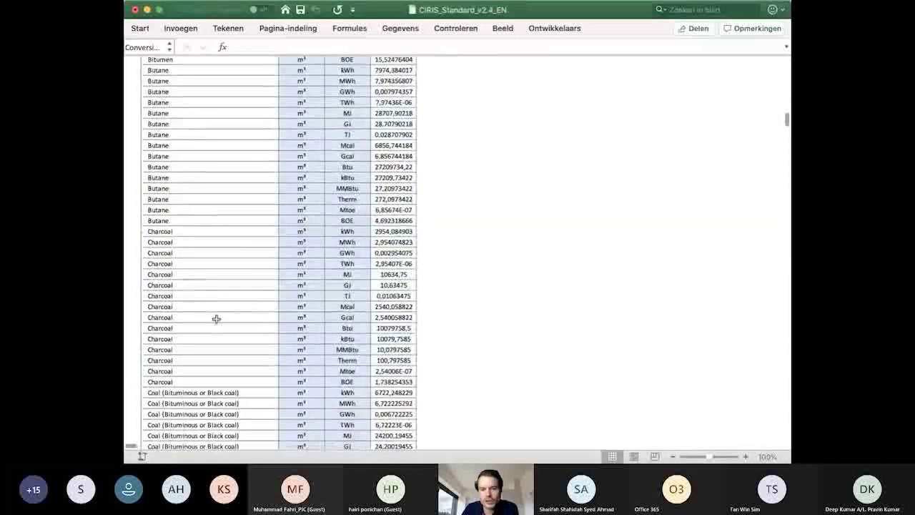
scroll(217, 317, down, 6)
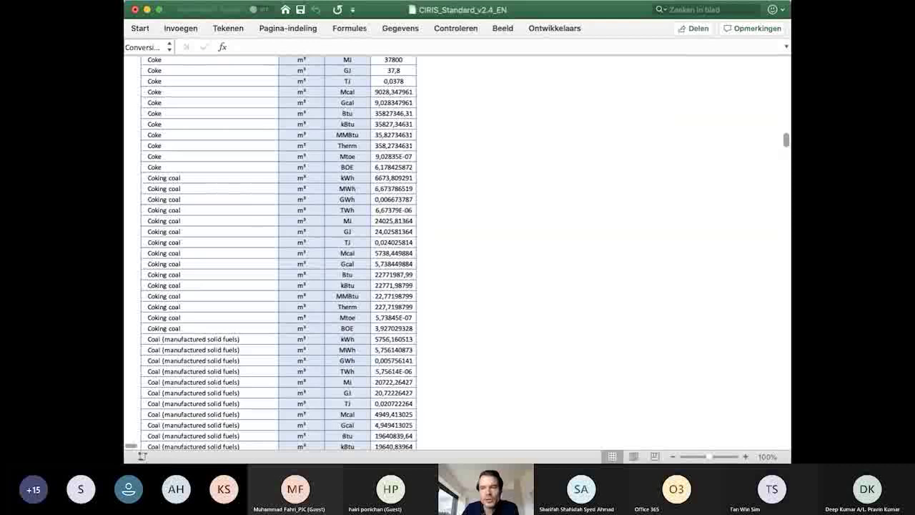
drag(784, 138, 786, 58)
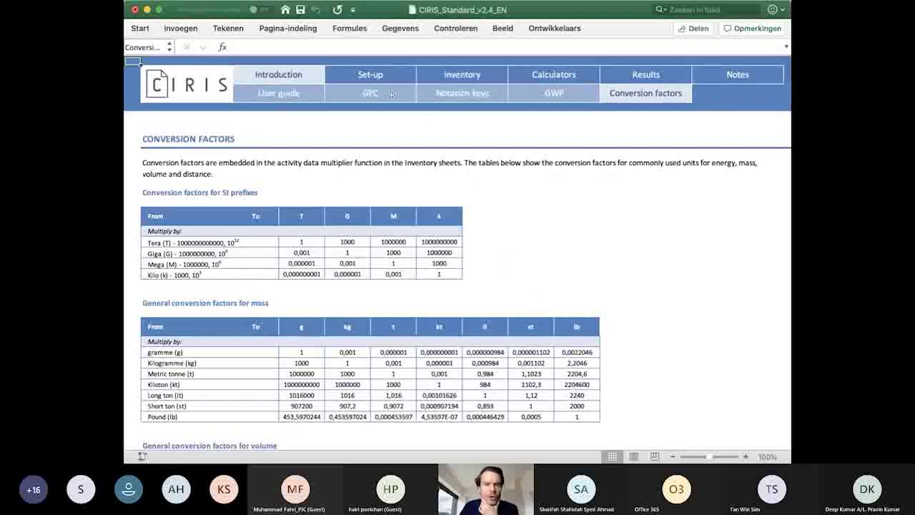
click(372, 80)
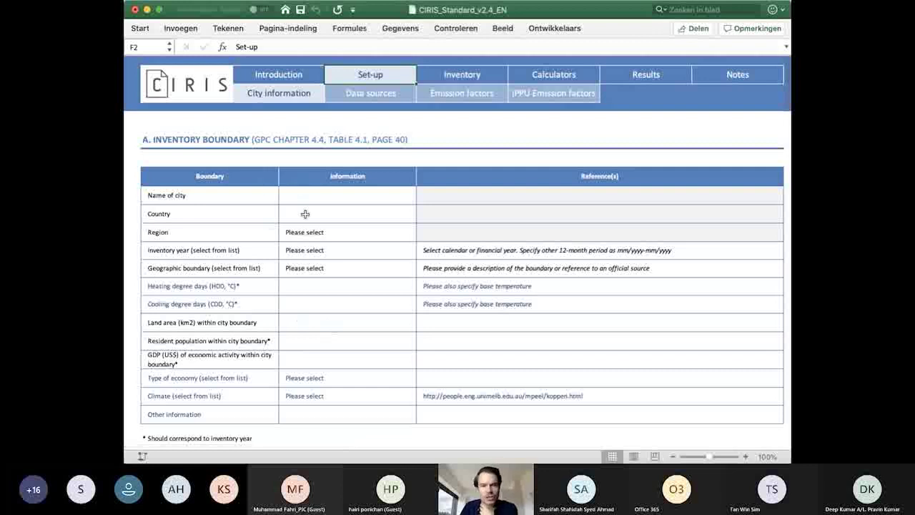
scroll(318, 327, down, 5)
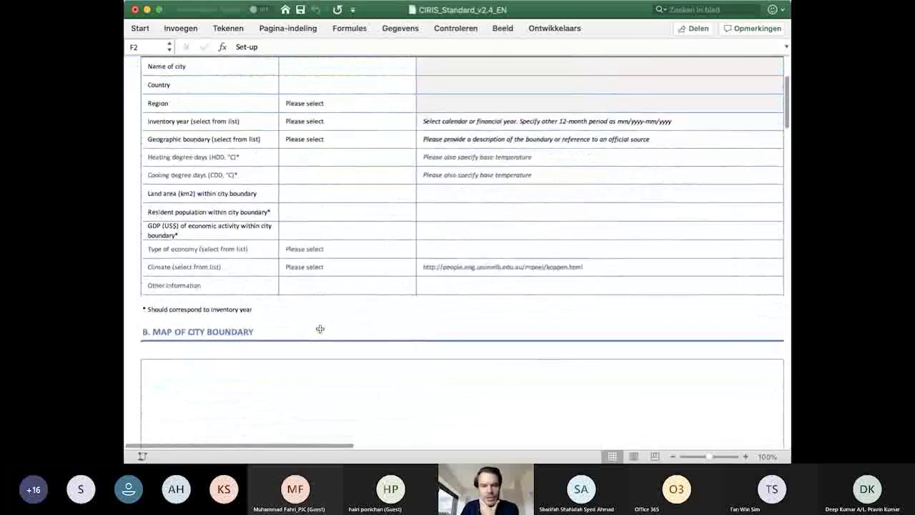
scroll(321, 329, down, 5)
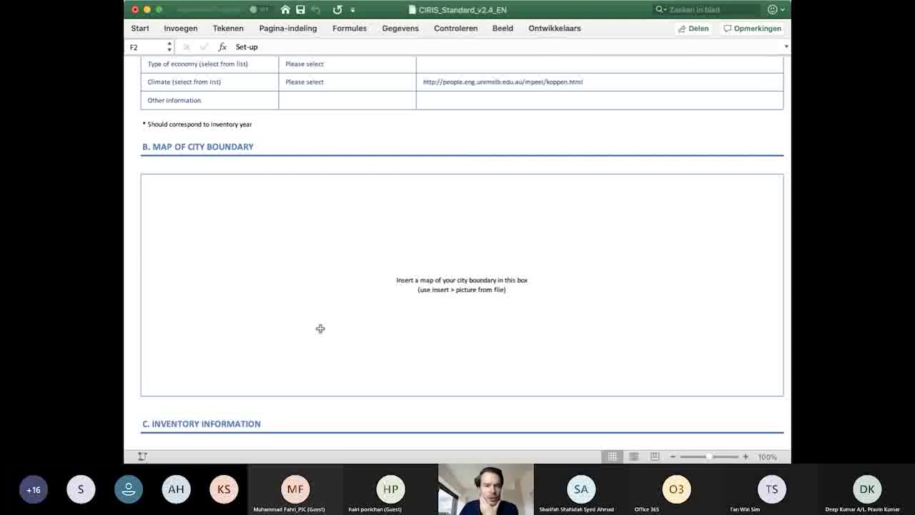
scroll(320, 329, down, 3)
scroll(320, 327, down, 6)
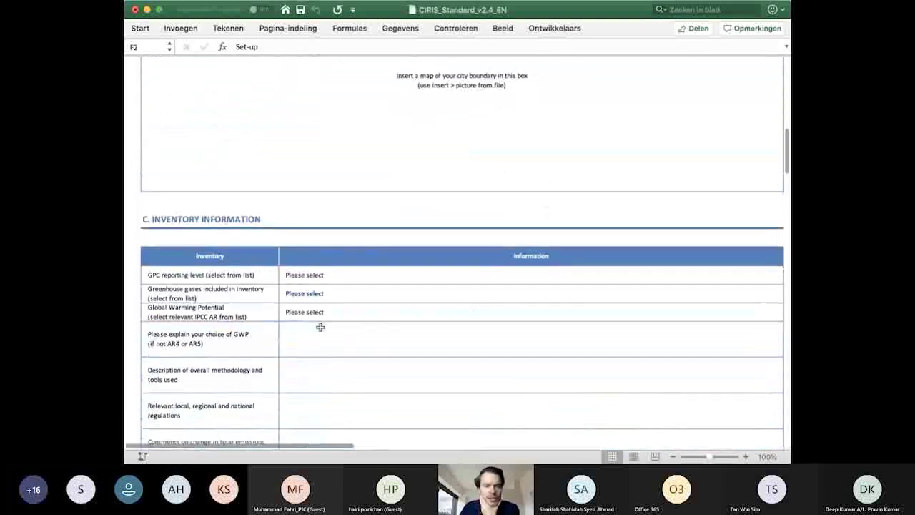
scroll(325, 315, down, 1)
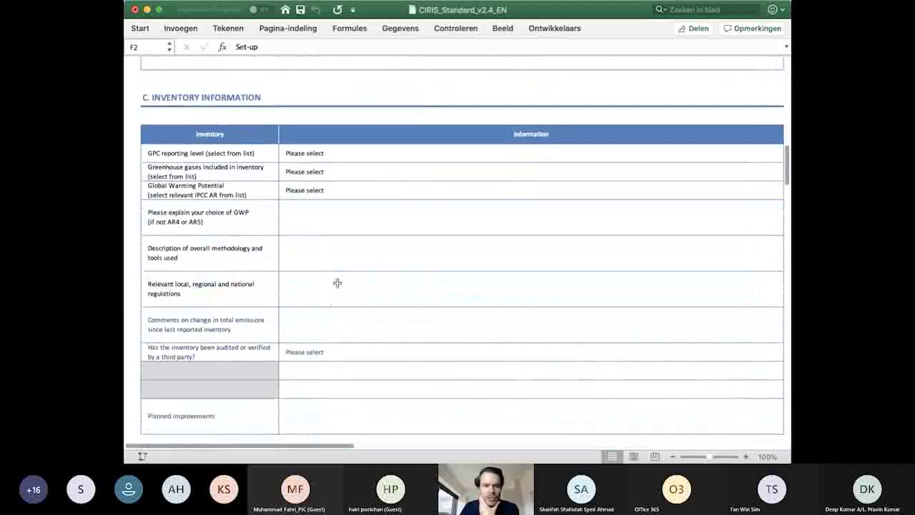
Step: Set reporting level BASIC, gases CO2, CH4, N2O, and GWP IPCC Fourth Assessment Report (2007)
click(765, 156)
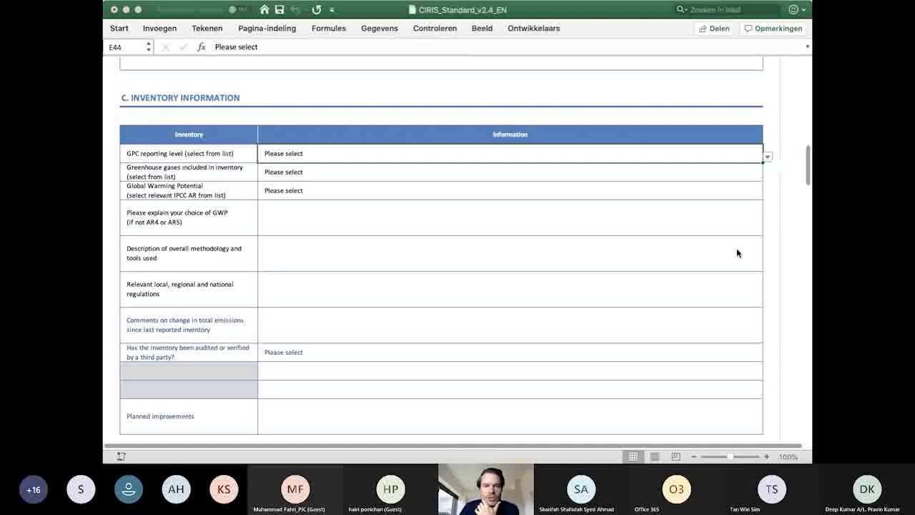
click(751, 175)
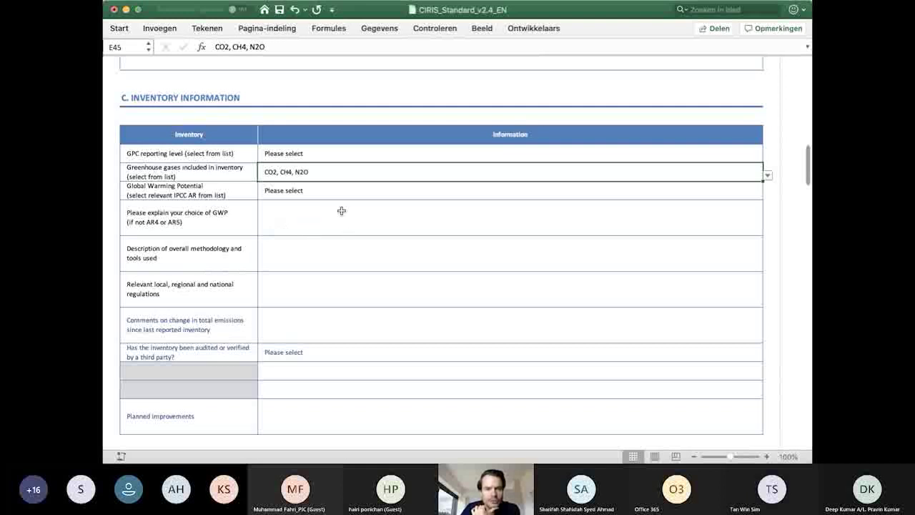
click(500, 153)
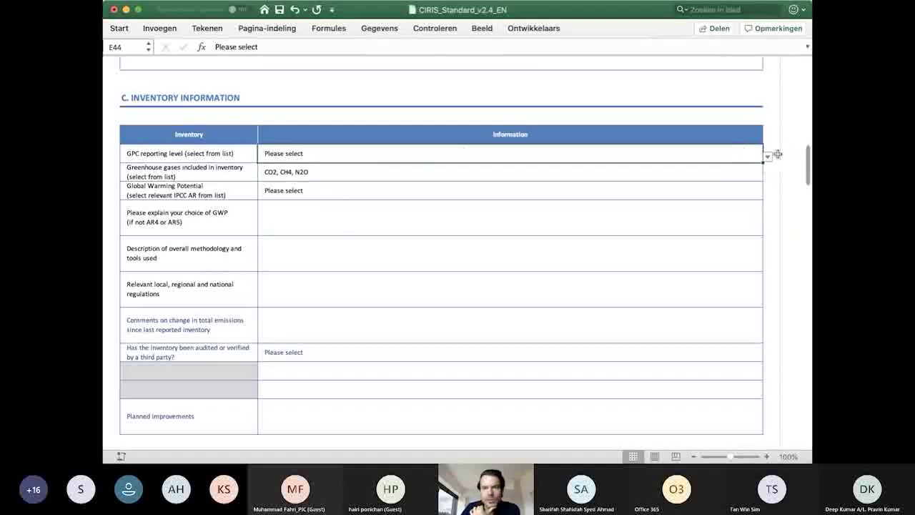
click(289, 201)
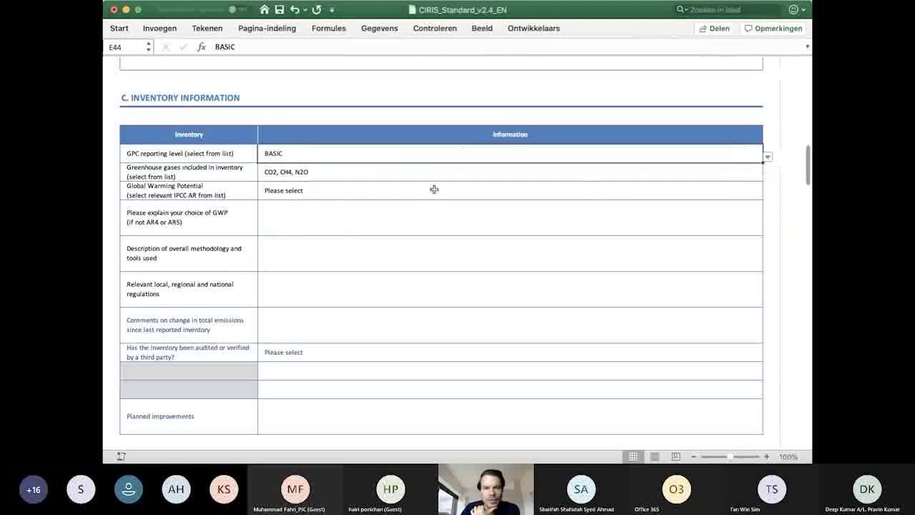
click(436, 189)
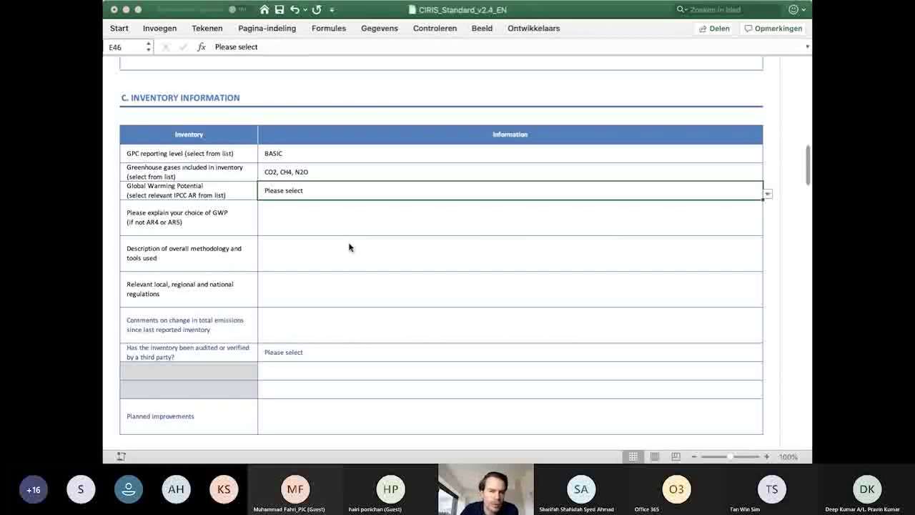
text(IPCC Fourth Assessment Report (2007))
click(312, 223)
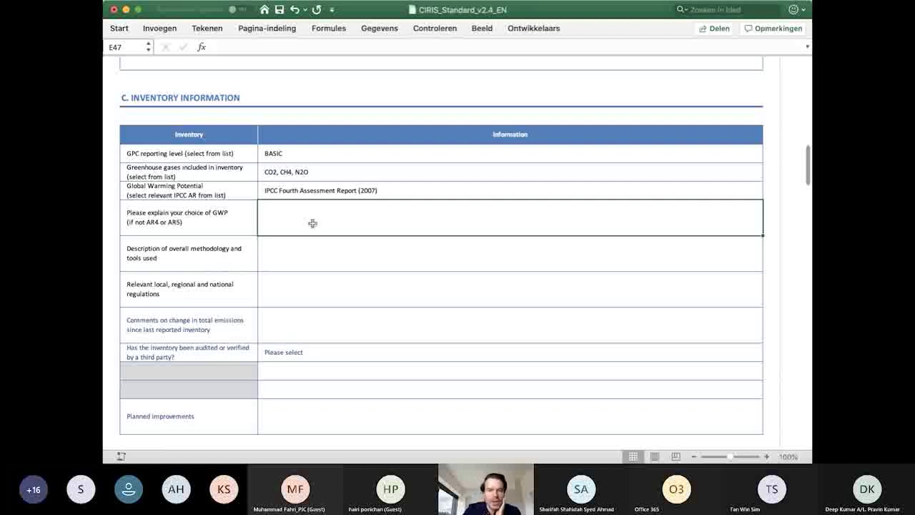
click(305, 253)
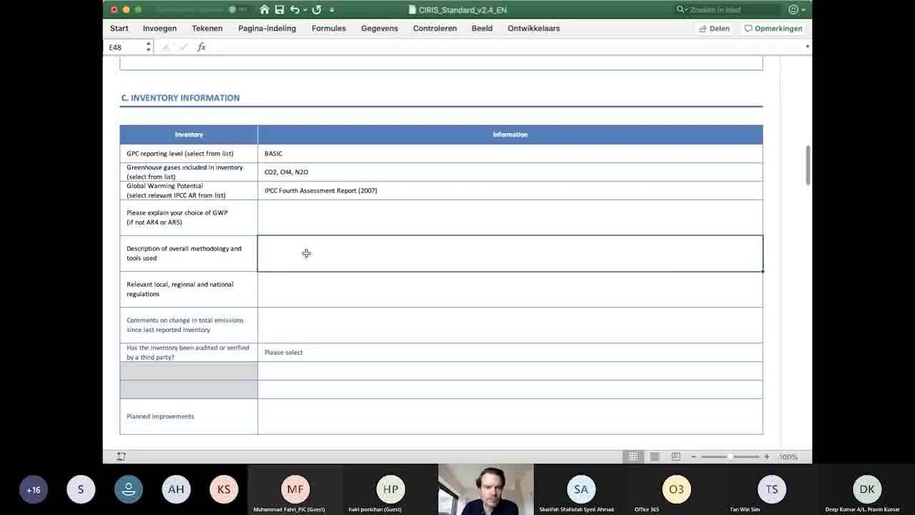
click(290, 286)
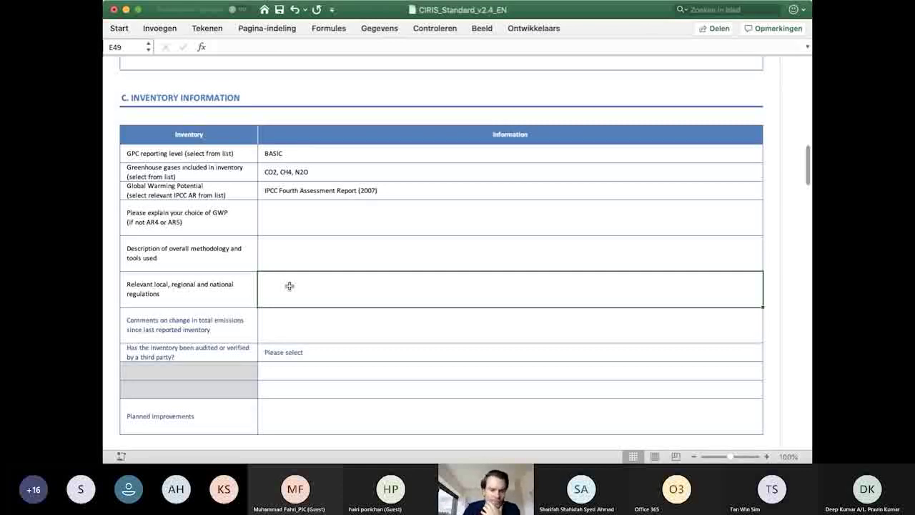
click(164, 325)
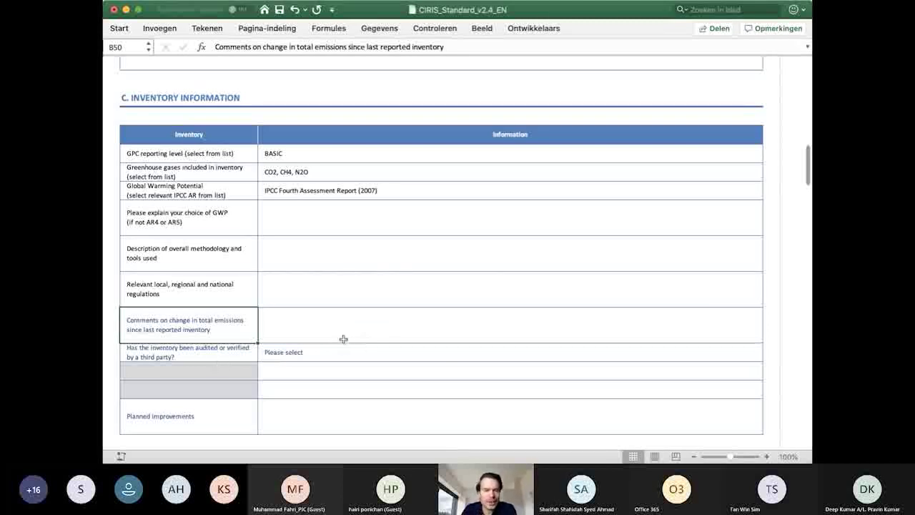
scroll(354, 342, down, 1)
scroll(360, 333, down, 5)
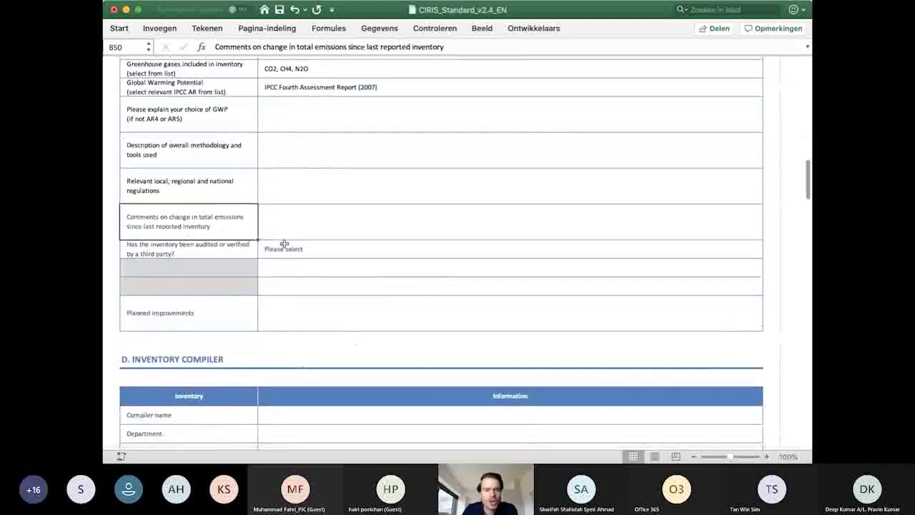
scroll(286, 243, down, 7)
drag(134, 305, 174, 382)
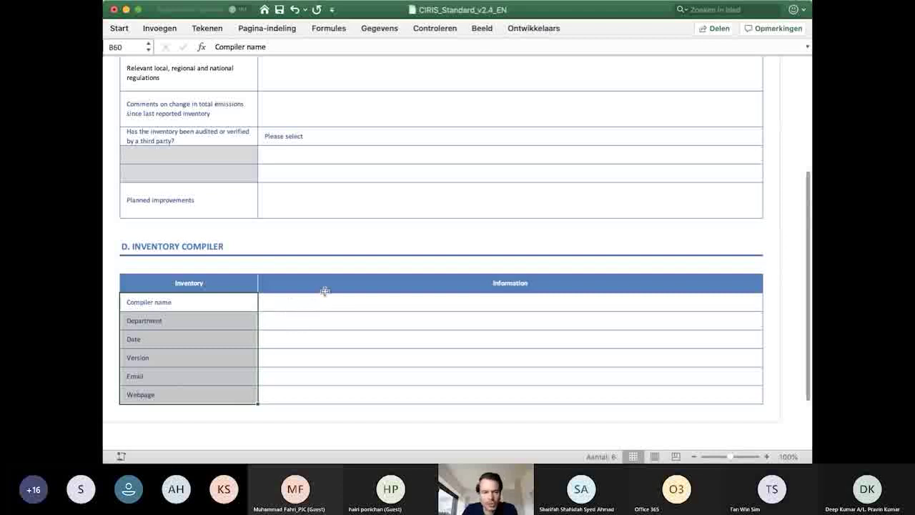
scroll(322, 292, up, 1)
scroll(323, 292, up, 20)
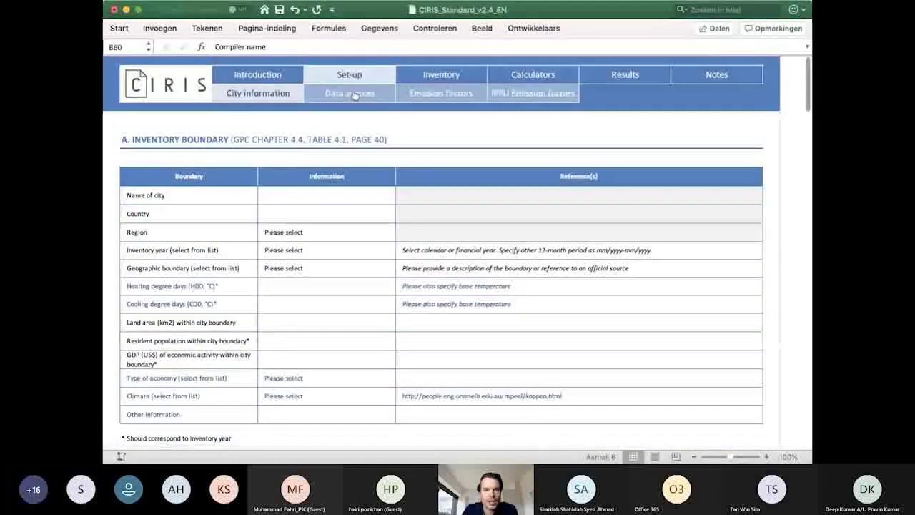
Step: Open the Data sources sheet and shrink its table to five rows
click(352, 96)
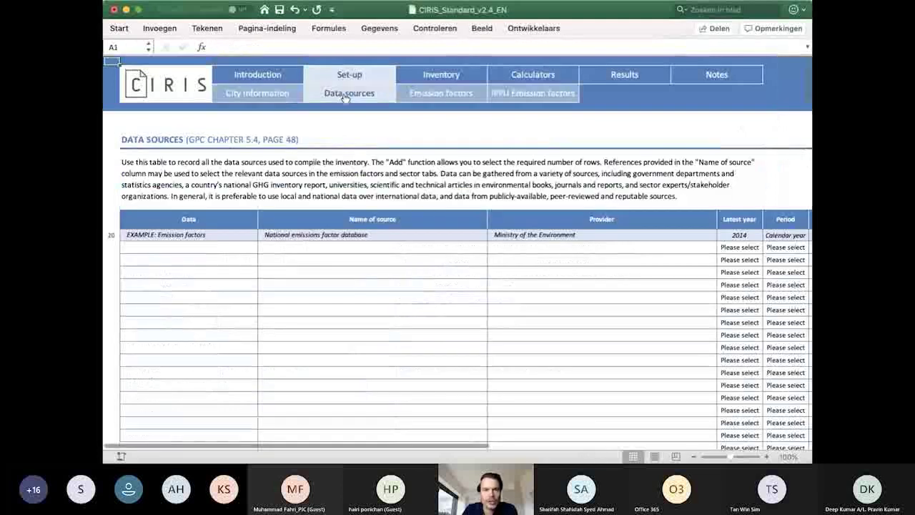
click(112, 235)
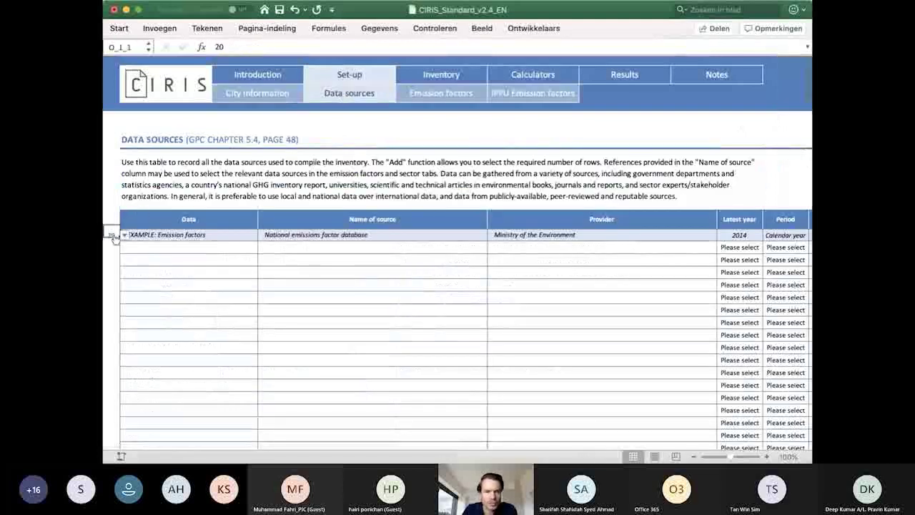
click(124, 235)
click(119, 307)
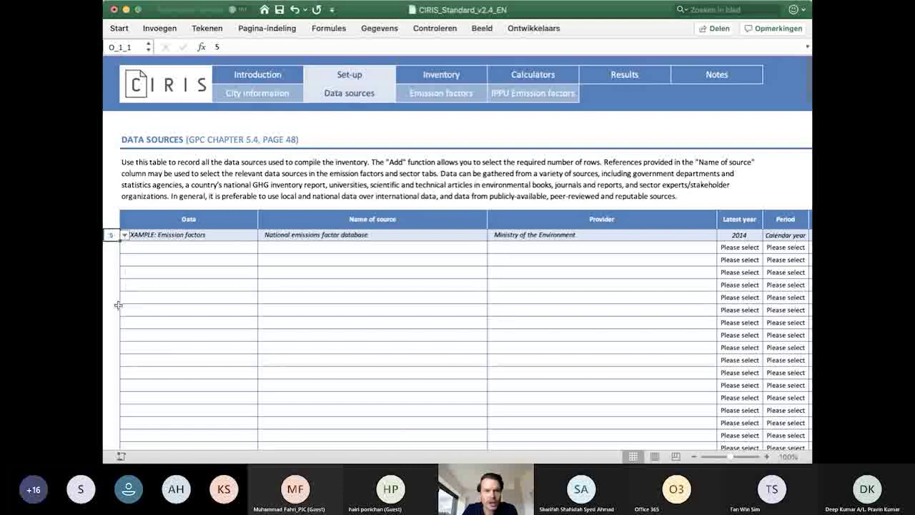
Step: Enter 'Fuel sold in Malaysia' as the first data source
click(183, 248)
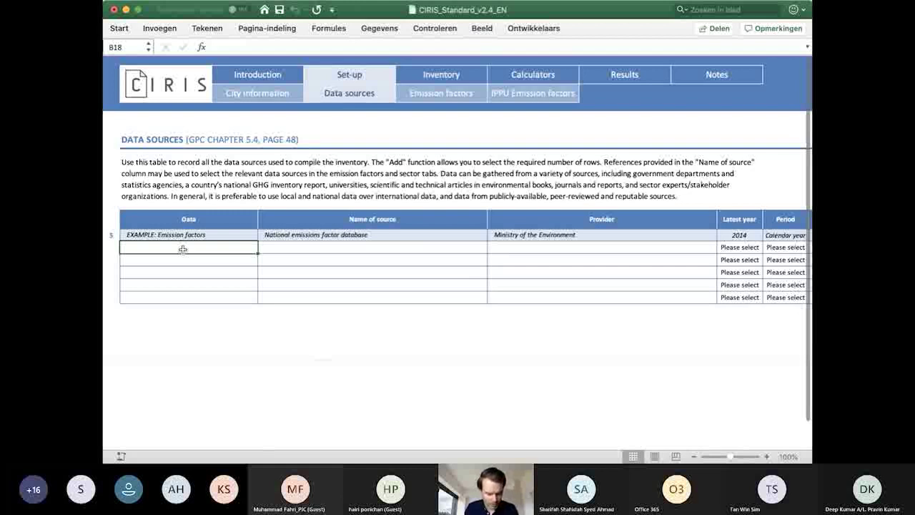
text(Fuel sold)
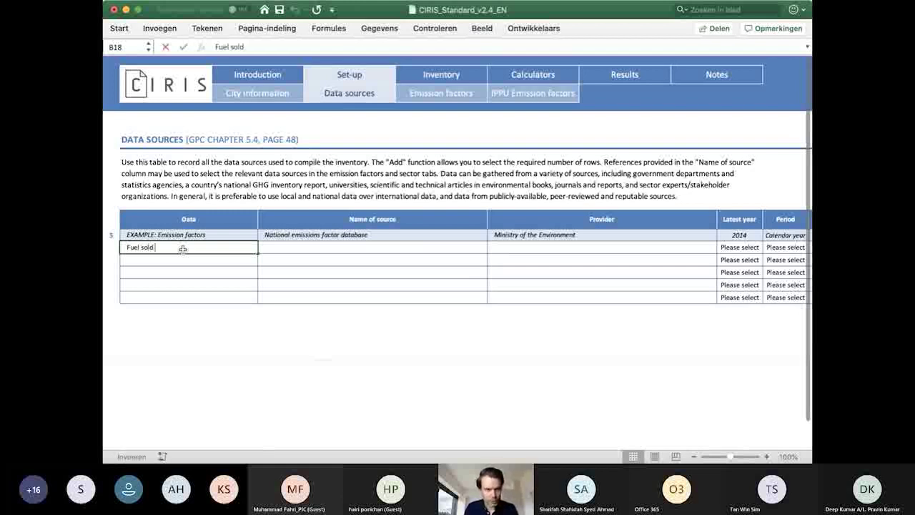
text( in Malays)
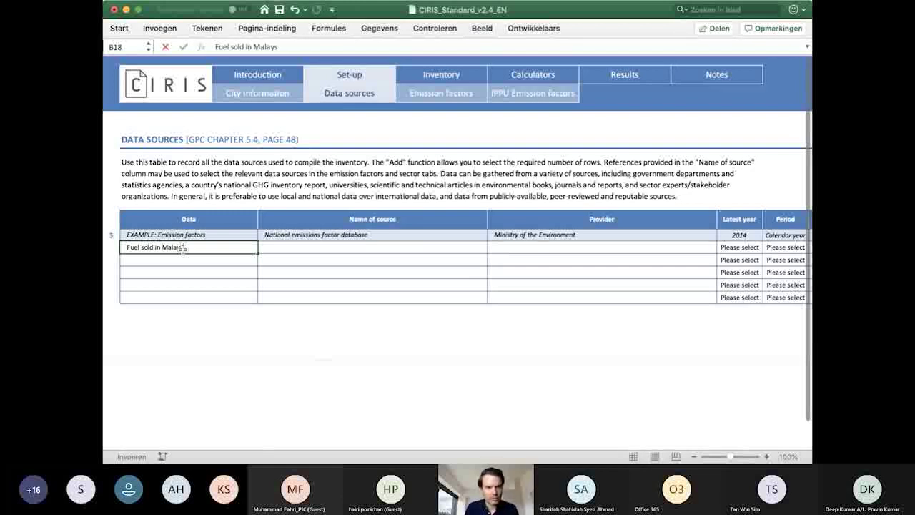
text(u)
key(BackSpace)
text(ia)
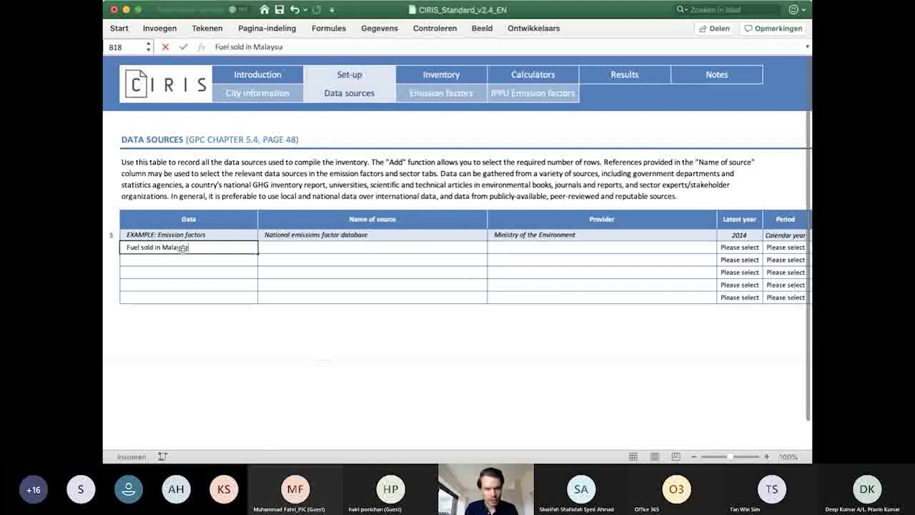
key(Tab)
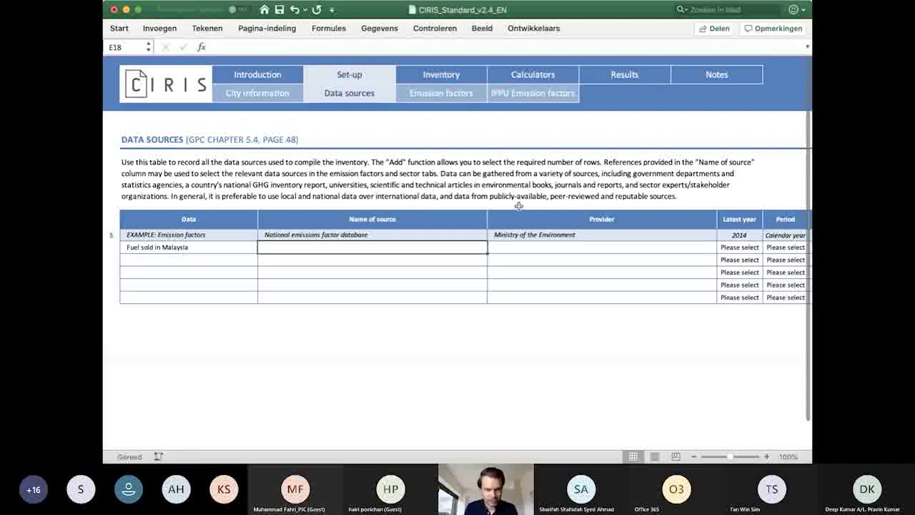
Step: Enter source 'National Energy Balance Report 2017' and provider 'Ministry of Energy'
text(N)
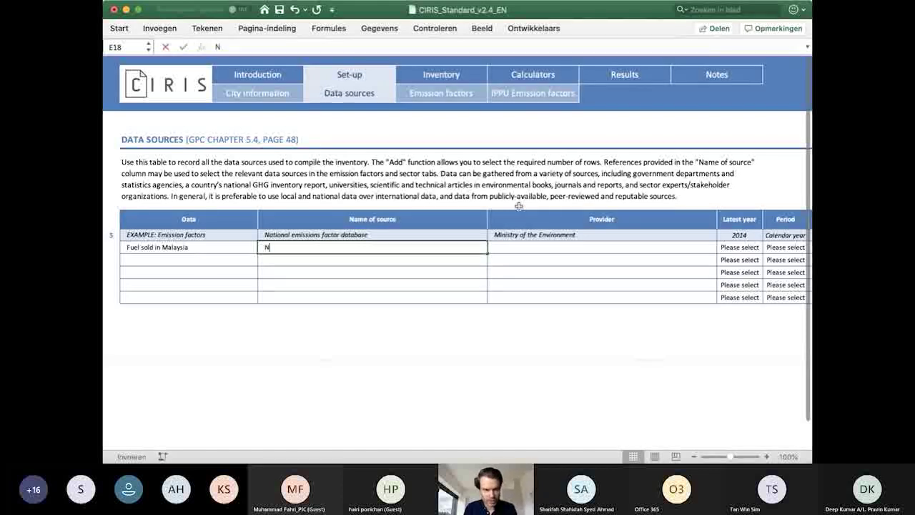
text(ational Energy )
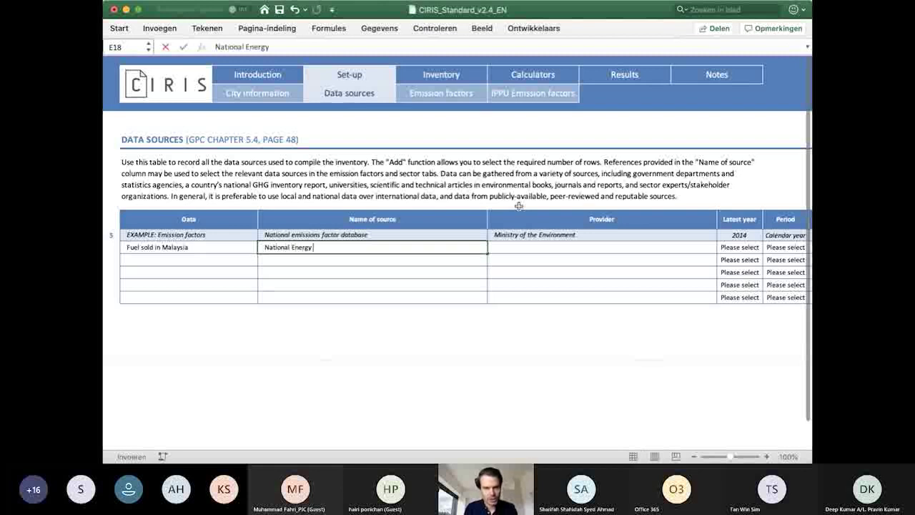
text(Balance Report 2017)
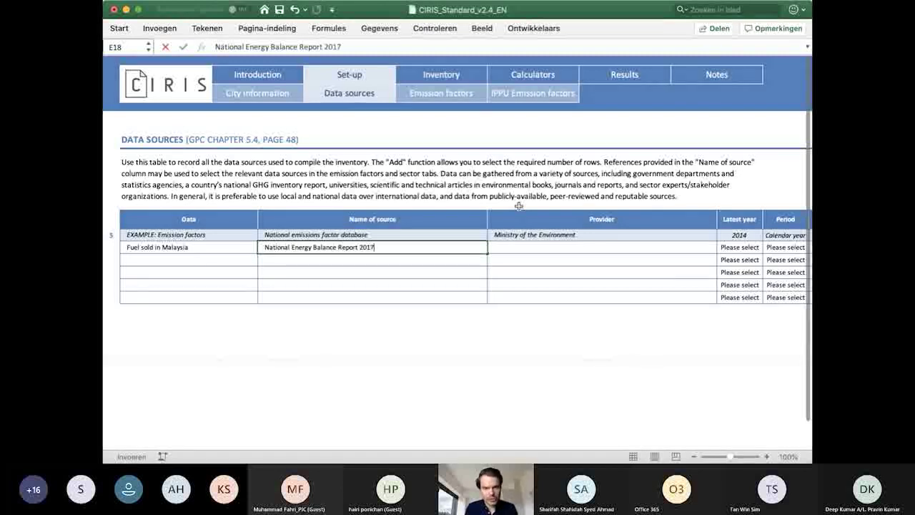
key(Tab)
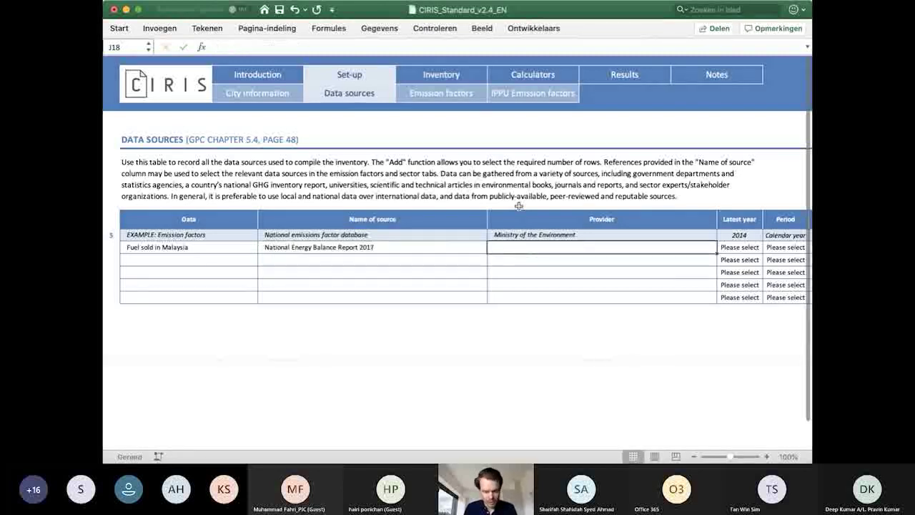
text(Mni)
key(BackSpace)
key(BackSpace)
text(MNi)
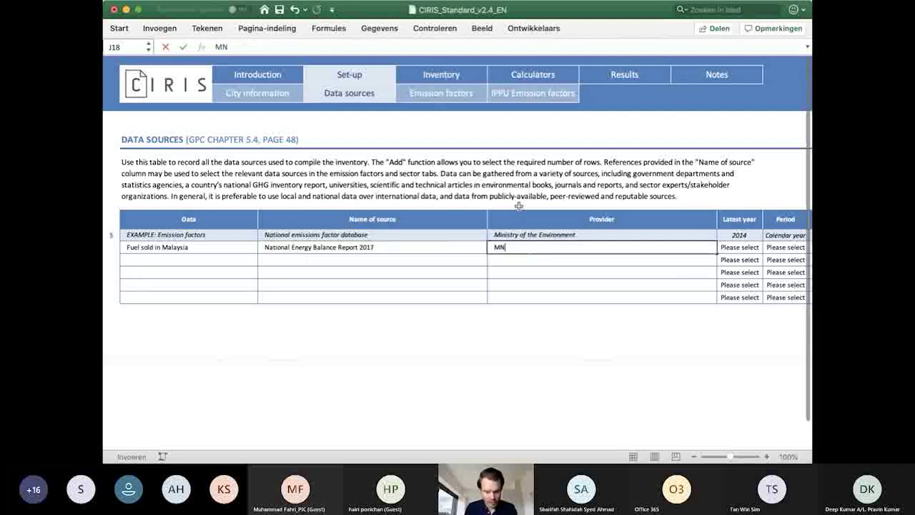
key(BackSpace)
key(BackSpace)
text(in)
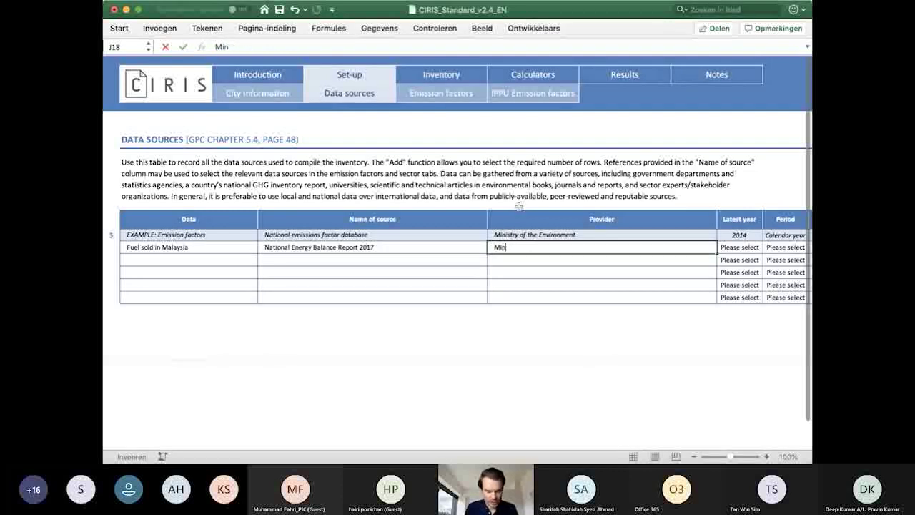
text(istry of Energy)
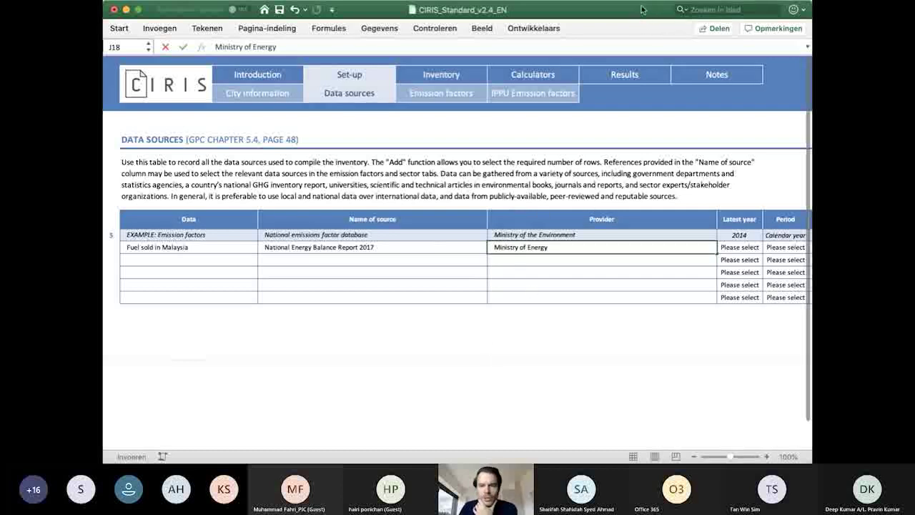
key(Tab)
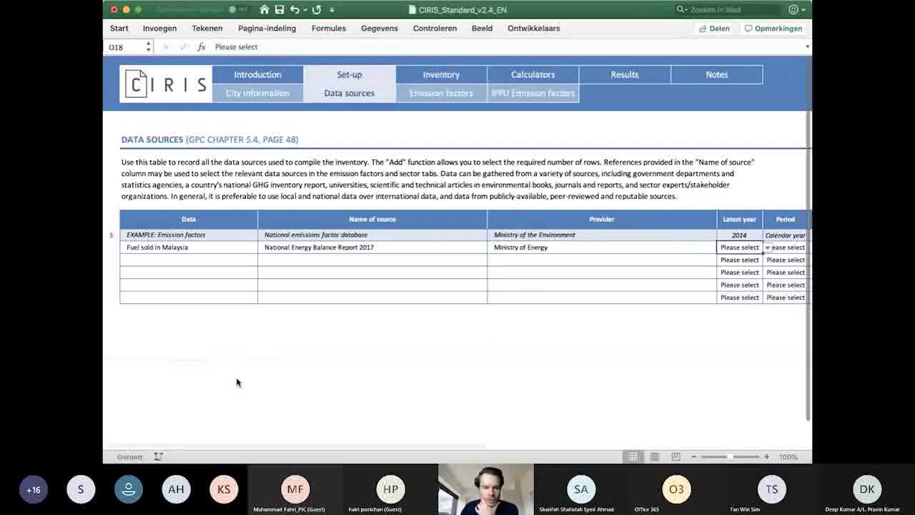
Step: Scroll right and set the source's latest year to 2017
click(280, 346)
drag(283, 443, 451, 444)
click(454, 246)
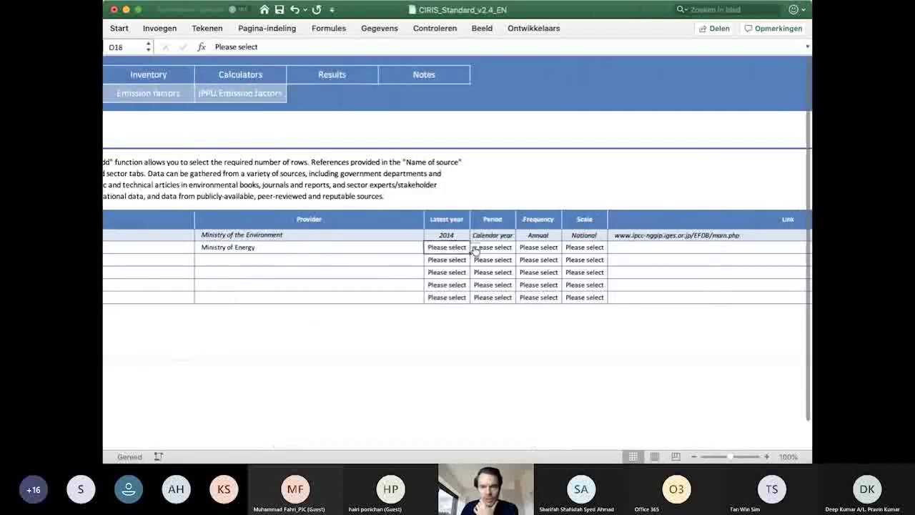
click(475, 247)
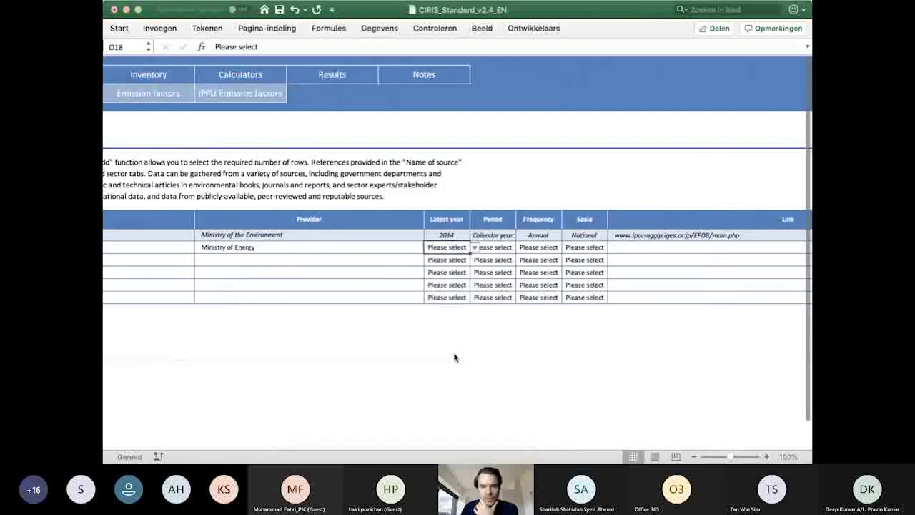
click(456, 358)
Step: Set period to Calendar year, frequency to Annual and scale to National
click(496, 247)
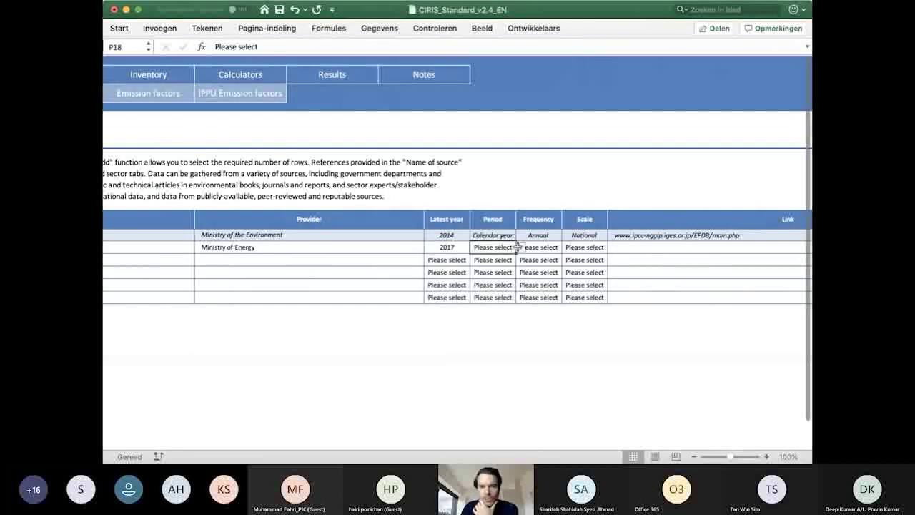
click(514, 284)
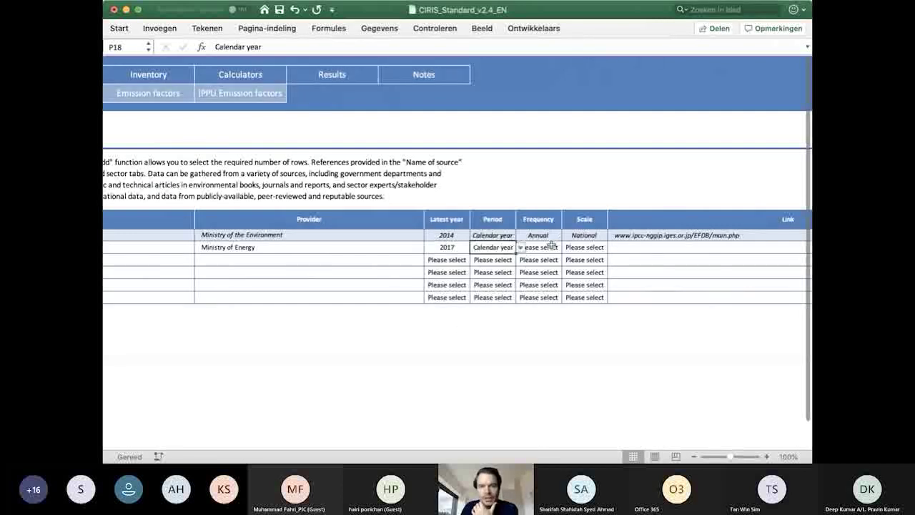
click(549, 246)
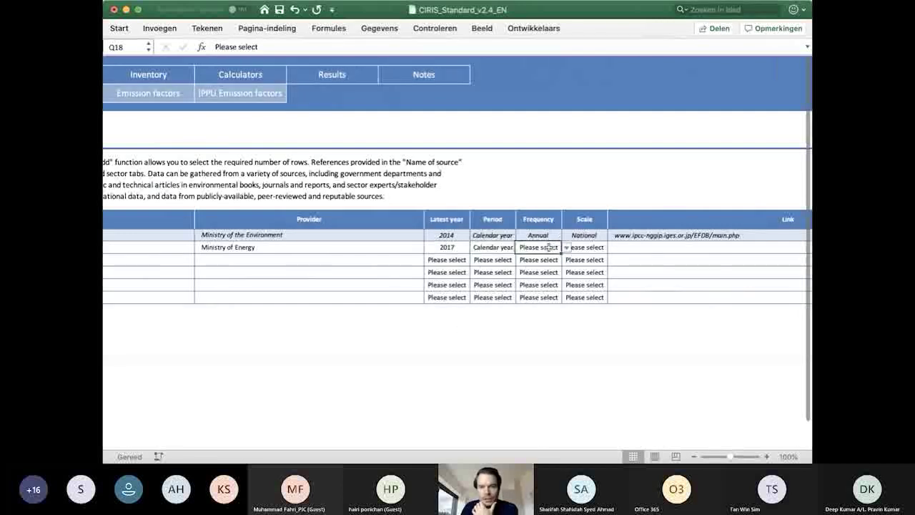
click(559, 286)
click(580, 247)
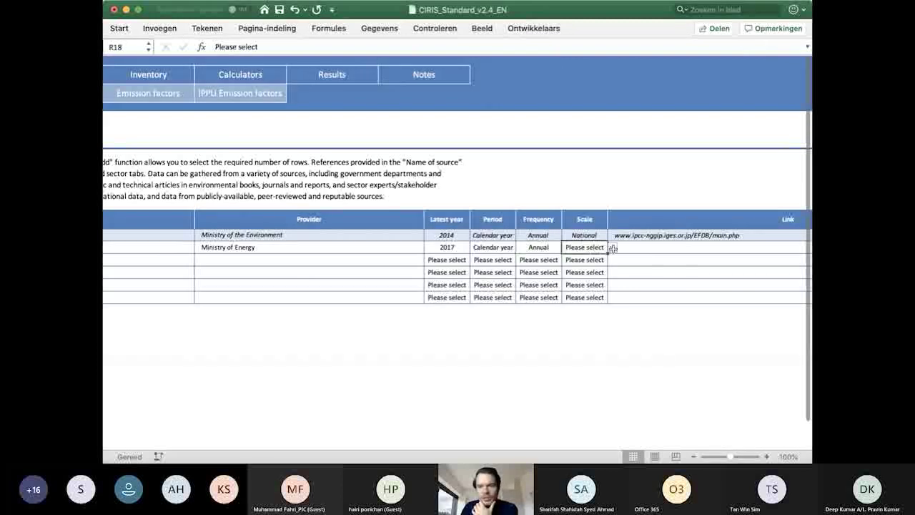
click(605, 320)
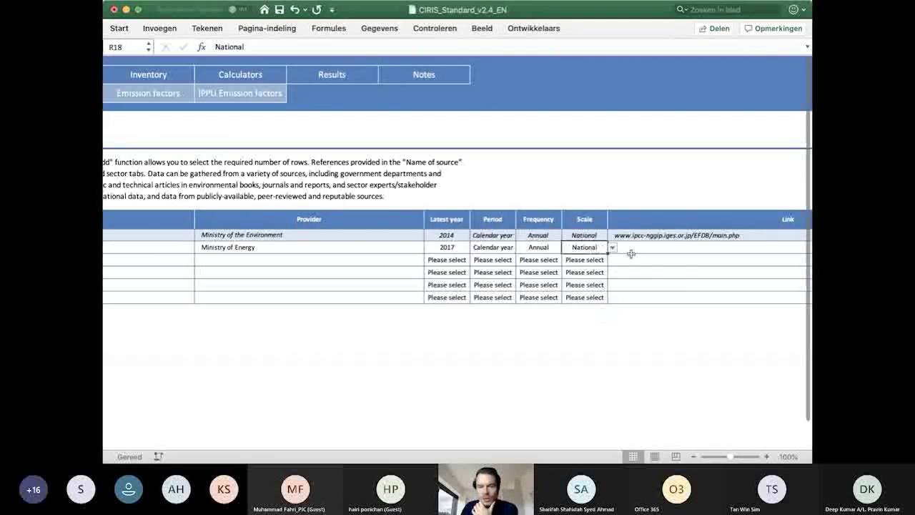
click(636, 248)
text(www.n)
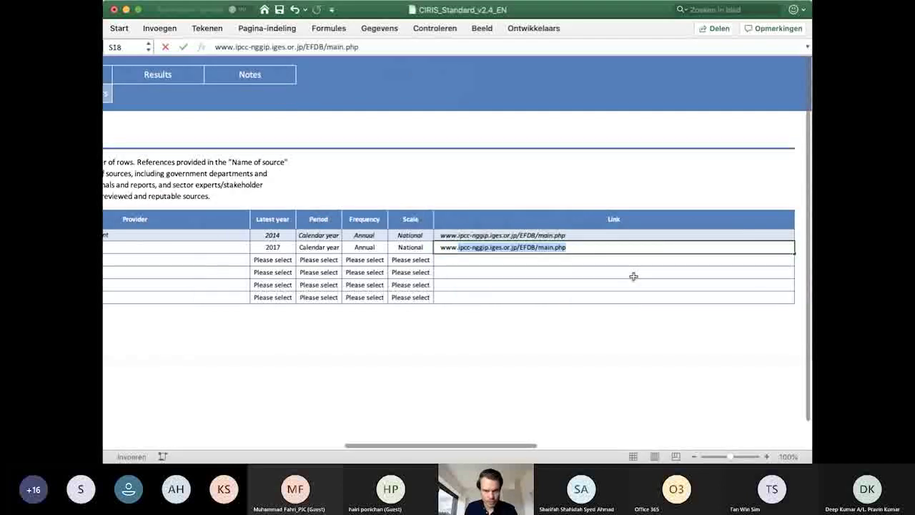
text(edb201)
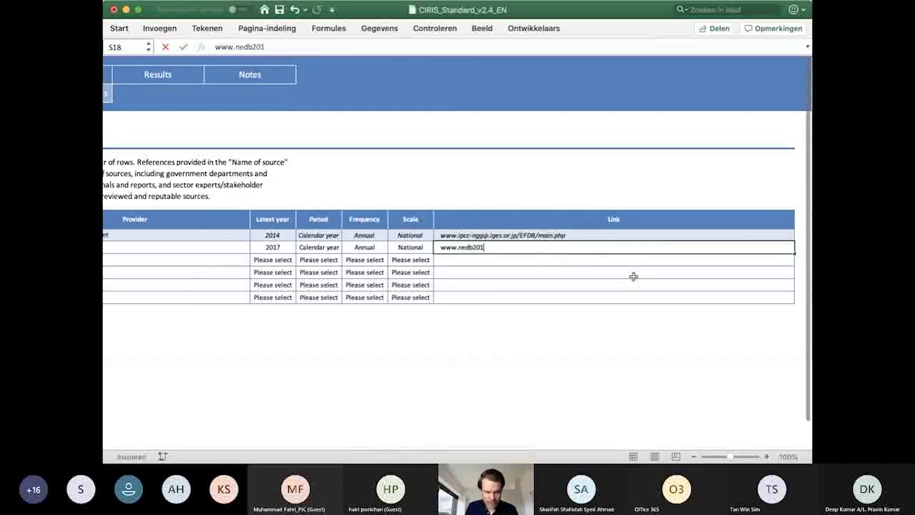
key(BackSpace)
key(BackSpace)
key(BackSpace)
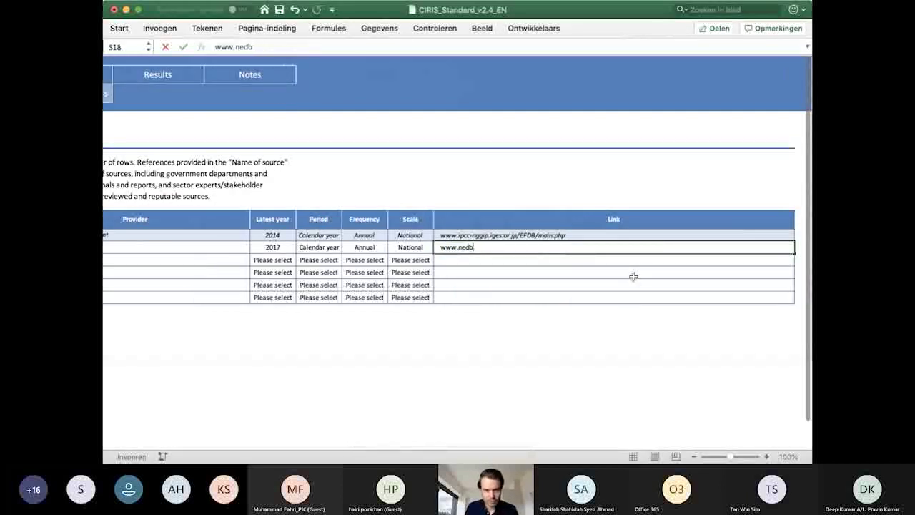
key(BackSpace)
text(b2017)
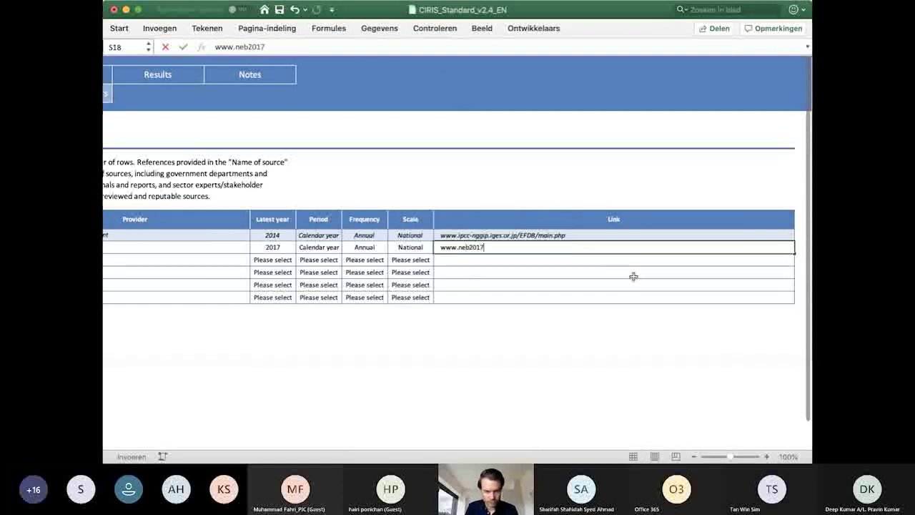
text(.com)
key(Return)
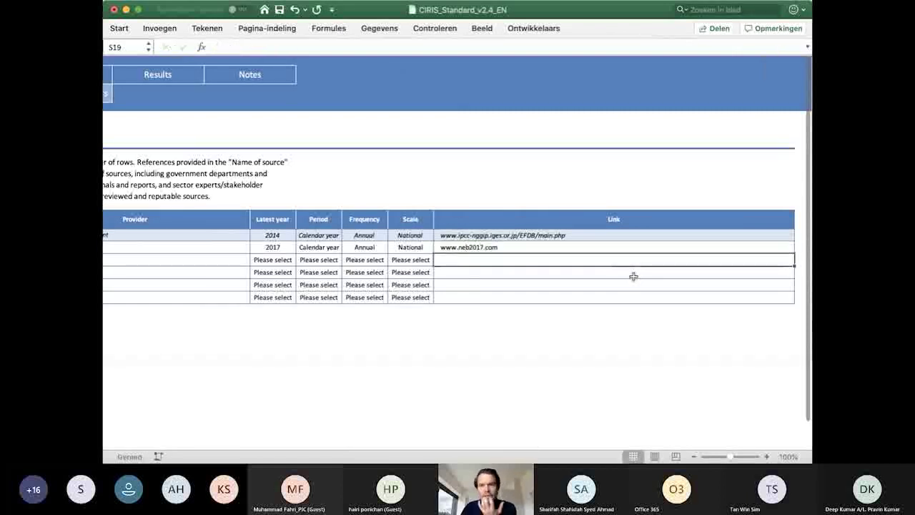
click(539, 247)
key(Left)
key(Left)
key(Left)
key(Left)
key(Left)
key(Left)
key(Left)
key(Left)
key(Left)
key(Left)
key(Left)
key(Left)
key(Left)
key(Left)
key(Left)
key(Left)
key(Left)
key(Left)
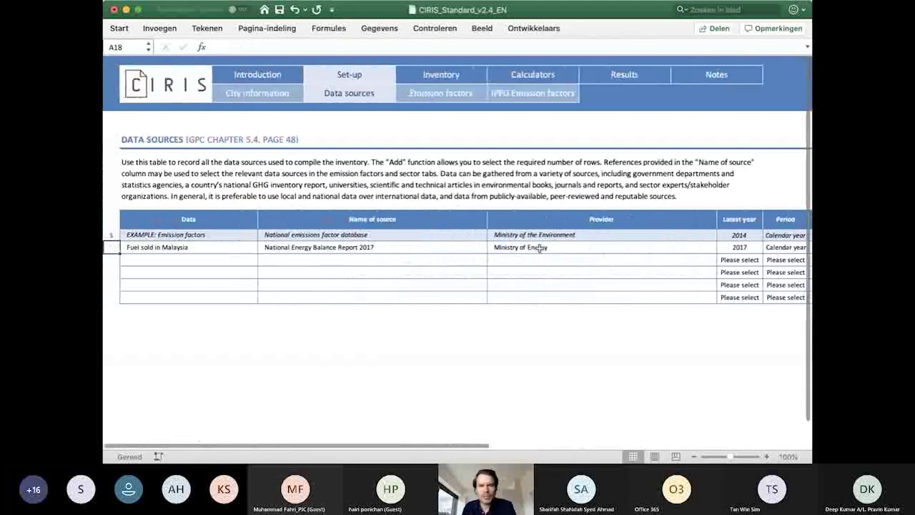
Step: Start a second data source row with 'Emission ...' beneath Fuel sold in Malaysia
key(Right)
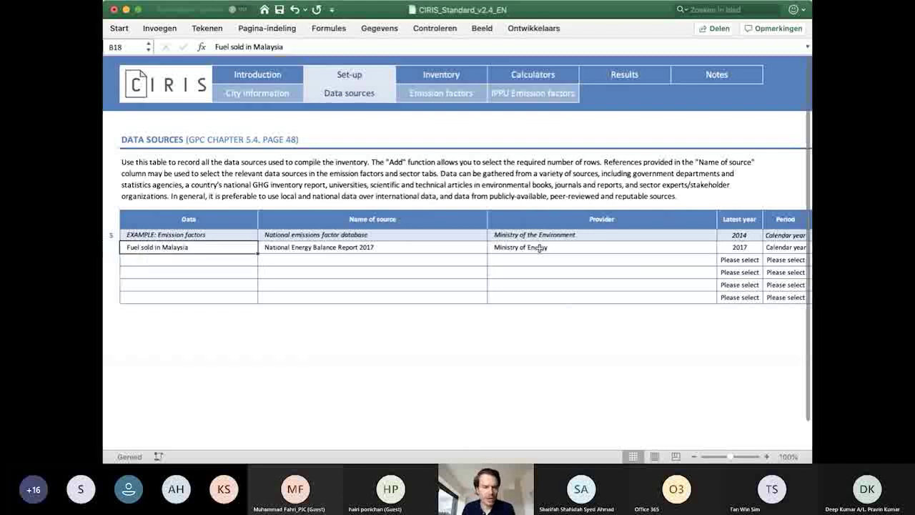
key(Down)
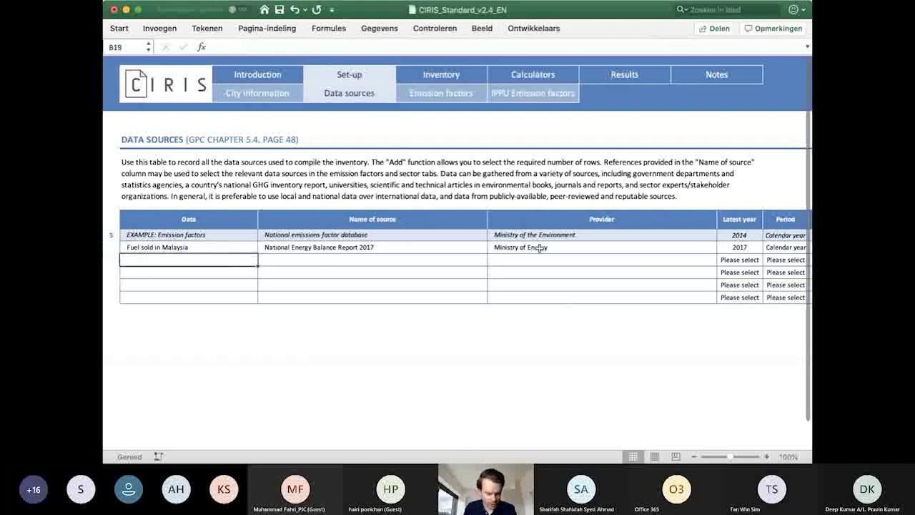
text(Emission)
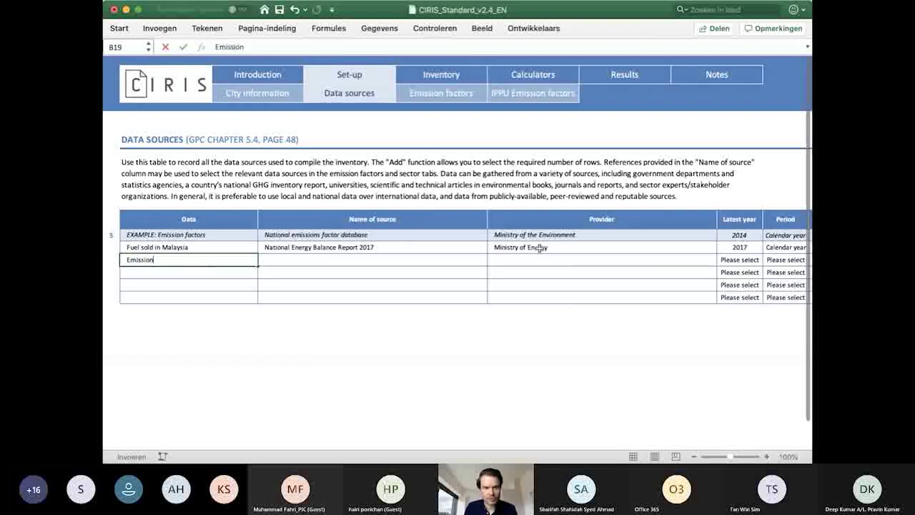
text( ...)
key(Tab)
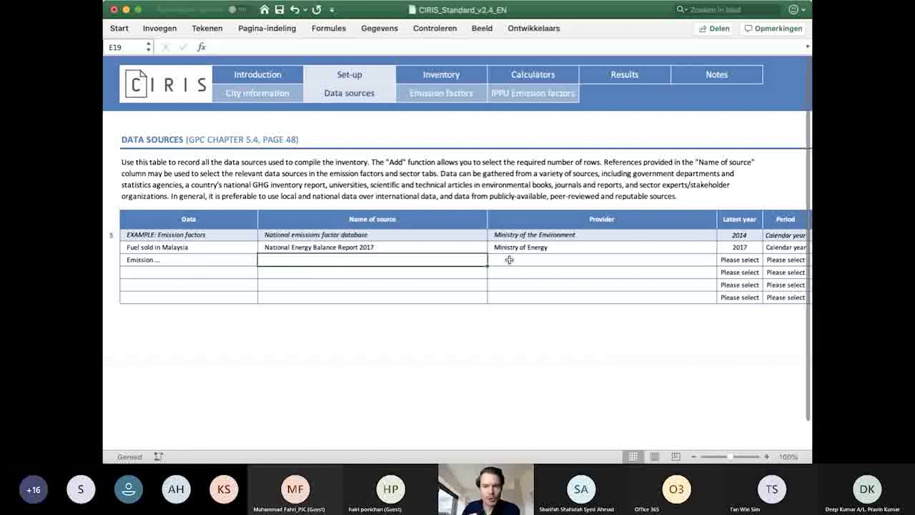
click(443, 93)
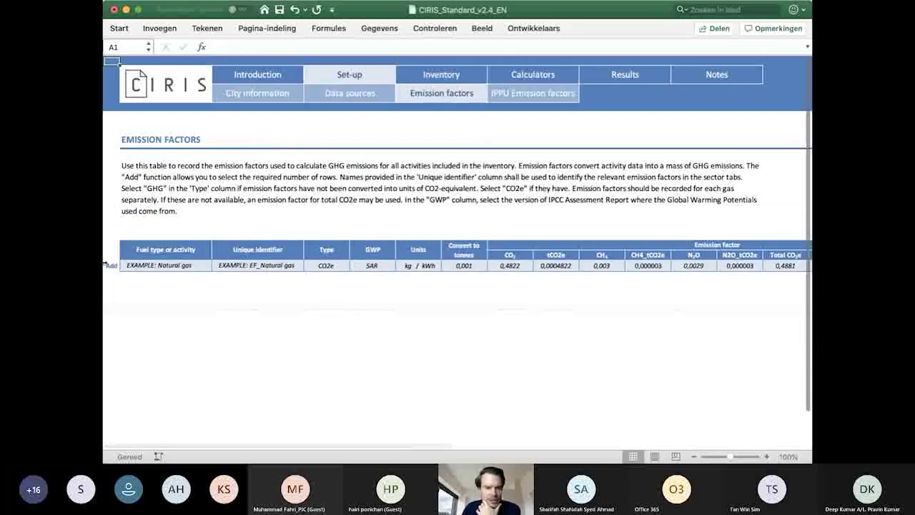
Step: Add 5 entry rows to the Emission factors table and set the first fuel type to Natural gas
click(112, 266)
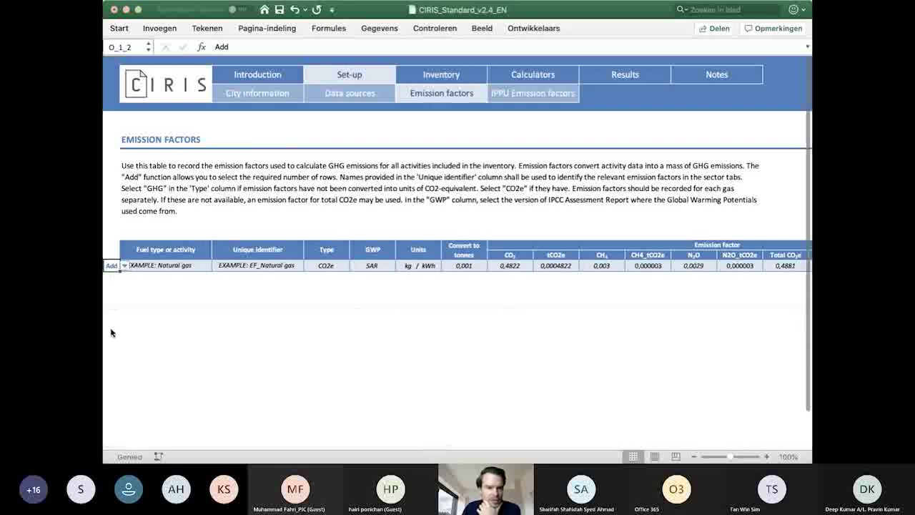
text(5)
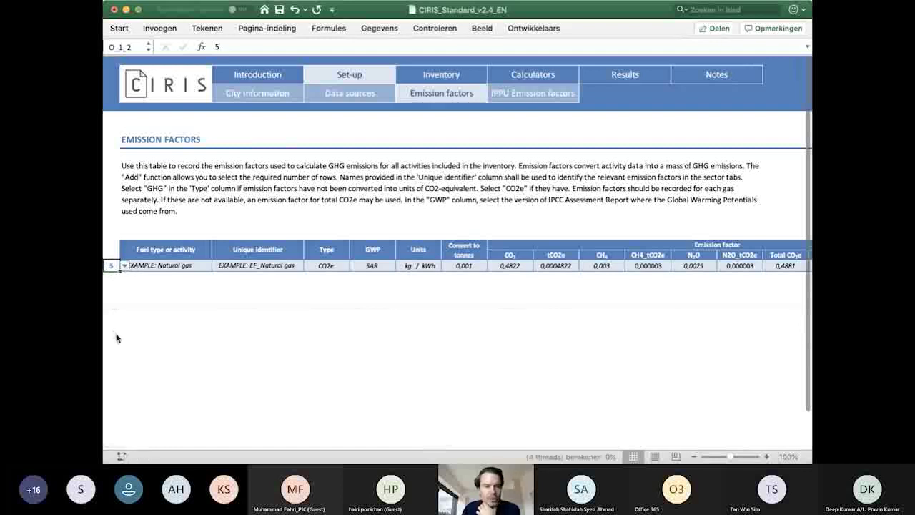
click(180, 278)
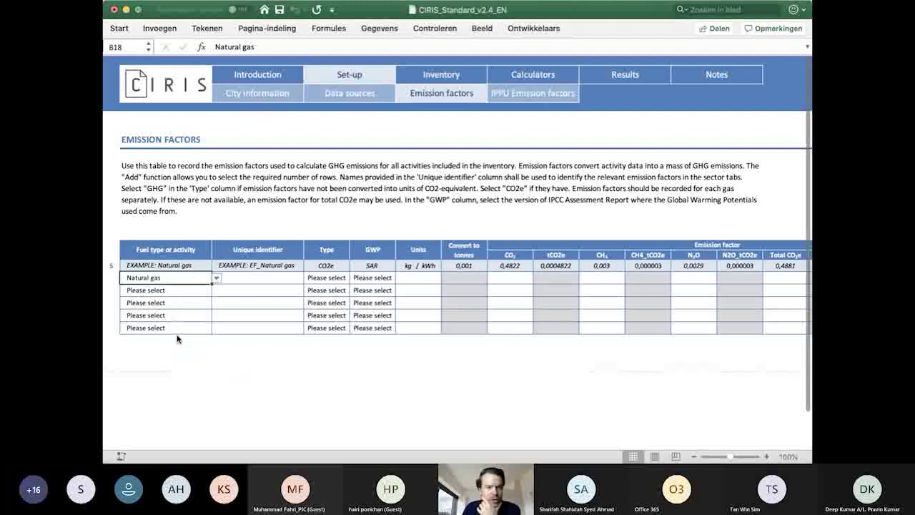
Step: Try EF_NG, EFNatGas and NaturalGasEF as the Natural gas row's unique identifier
click(261, 278)
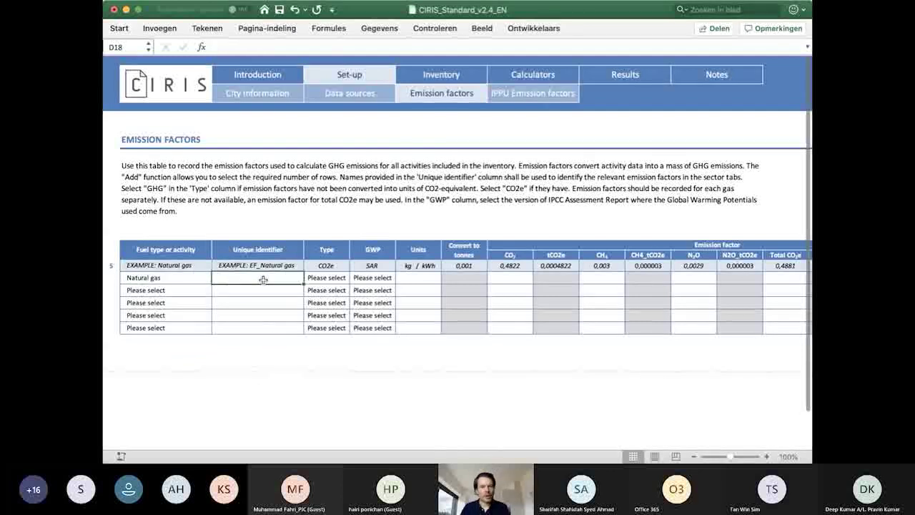
text(EF_NG)
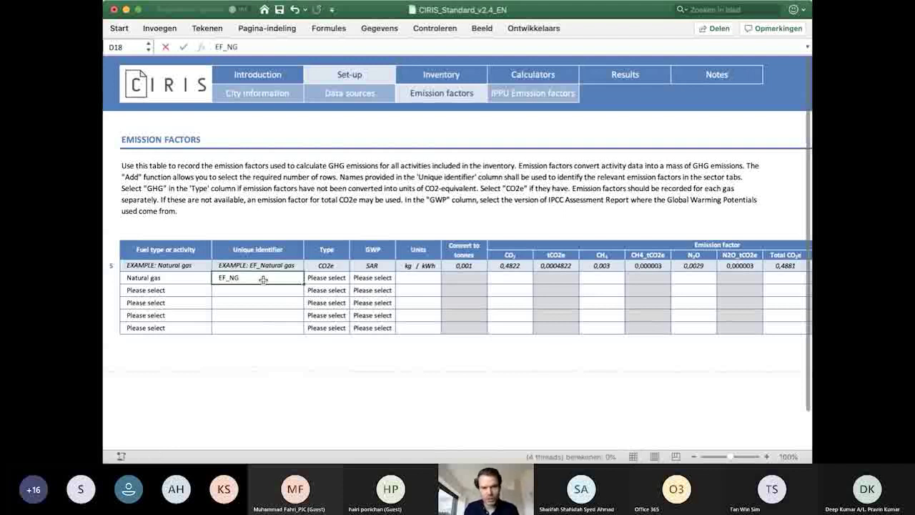
key(Return)
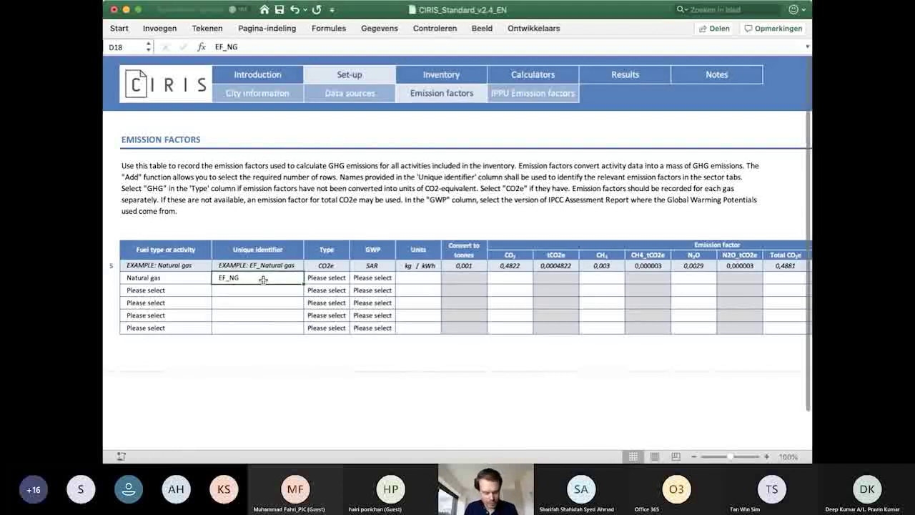
text(EF)
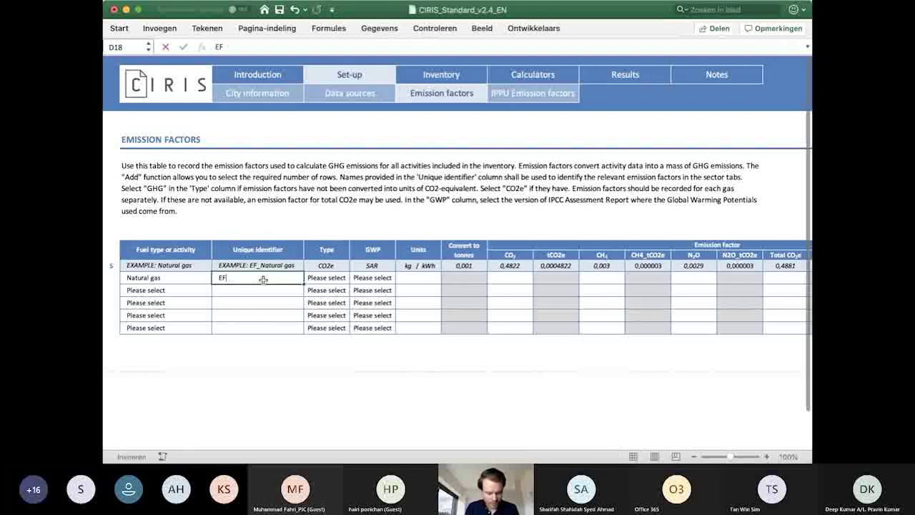
text(NatGas)
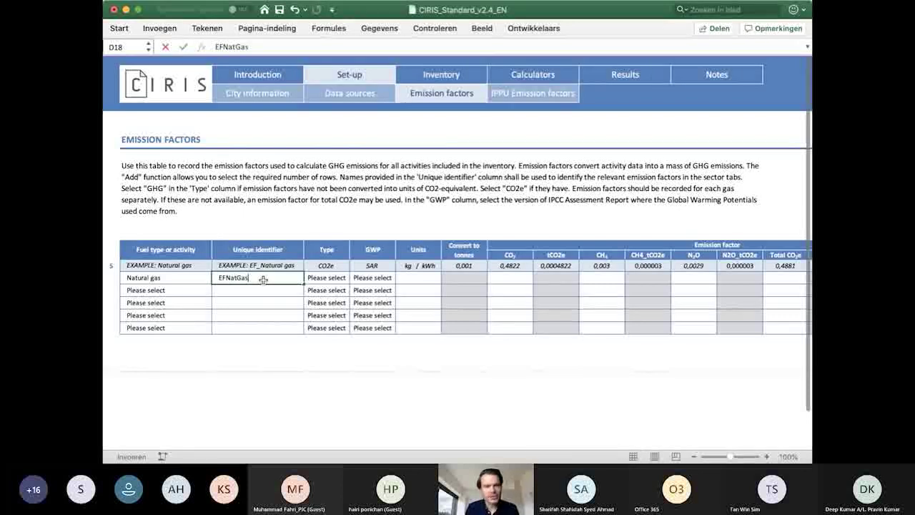
key(Return)
click(263, 280)
text(\)
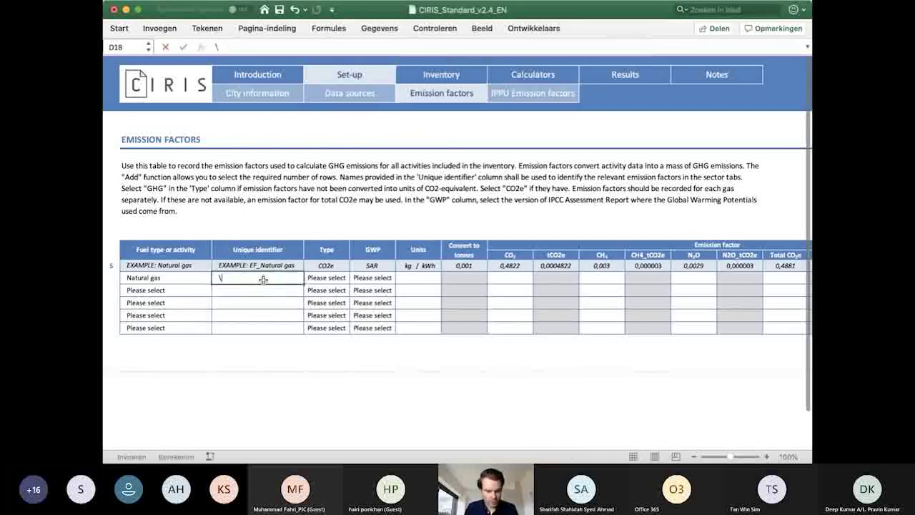
key(BackSpace)
text(Natura)
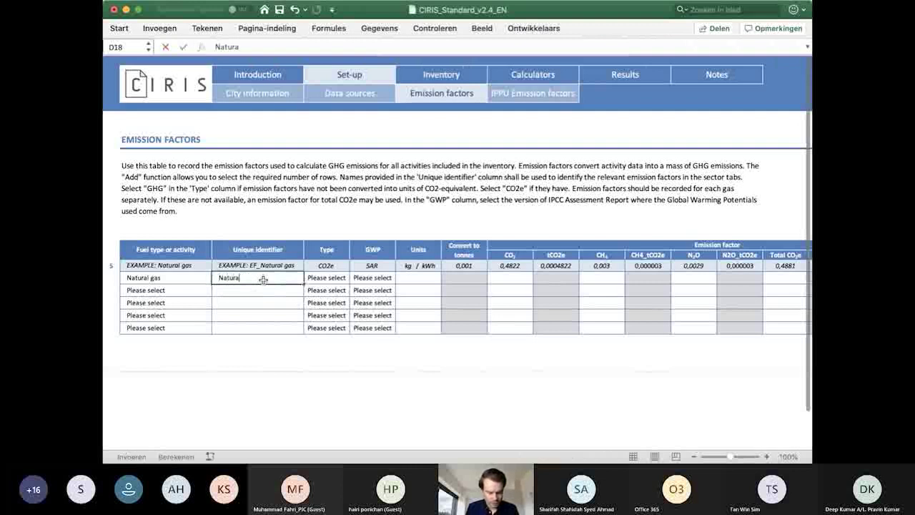
text(lGasEF)
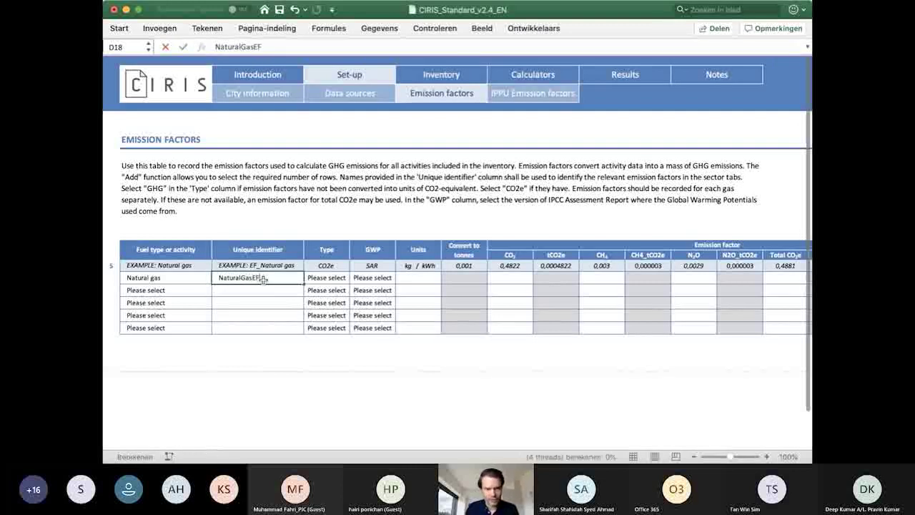
key(Return)
key(Return)
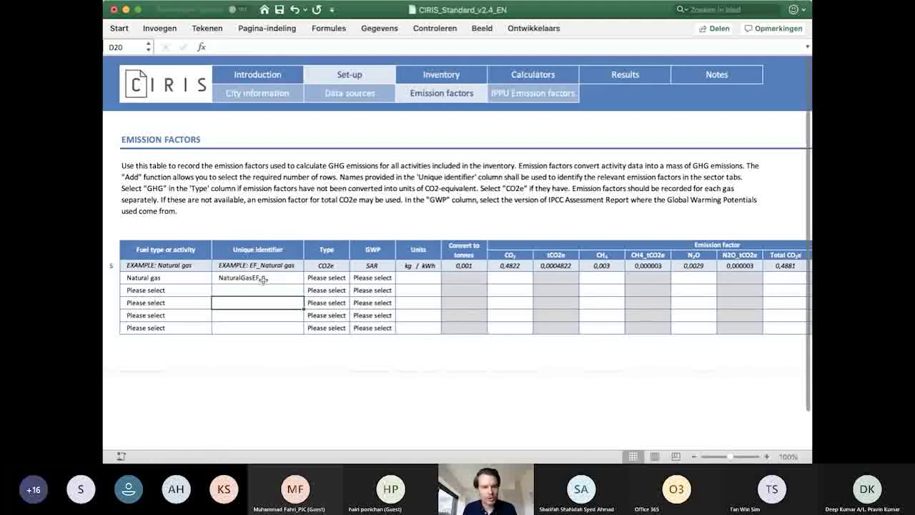
Step: Replace a sample person's name entry with the final identifier EF_NG
key(Up)
key(Up)
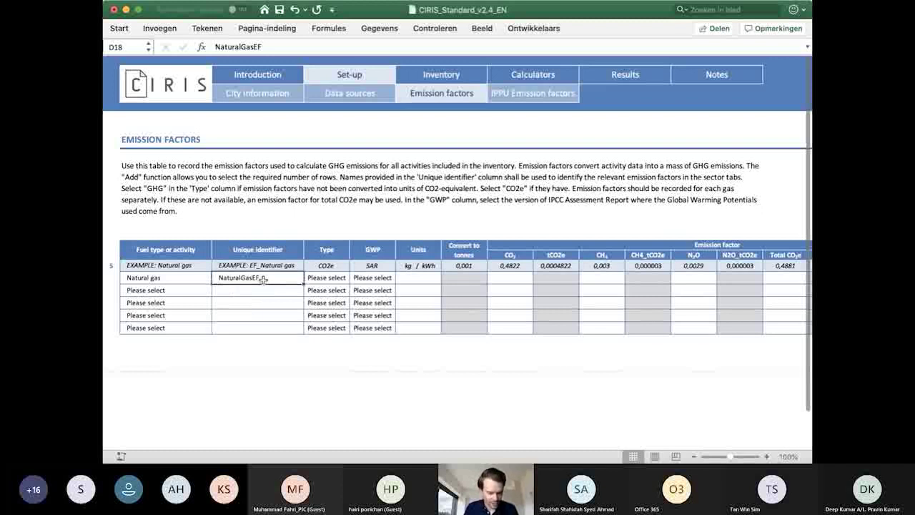
key(BackSpace)
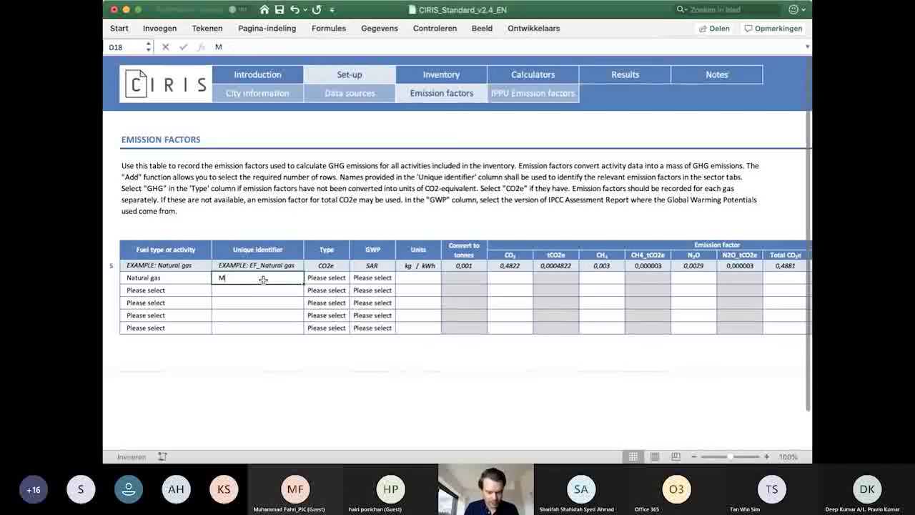
text(Donald C)
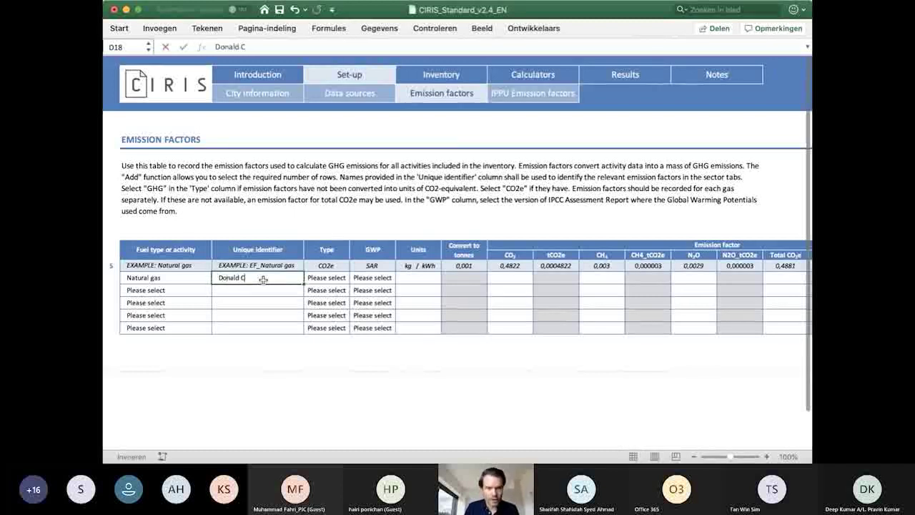
key(BackSpace)
text(Duck)
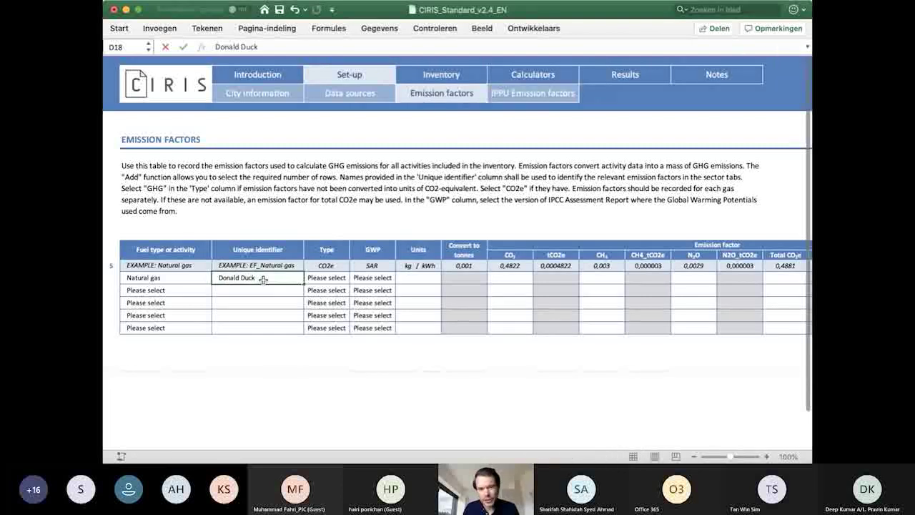
key(Tab)
click(263, 279)
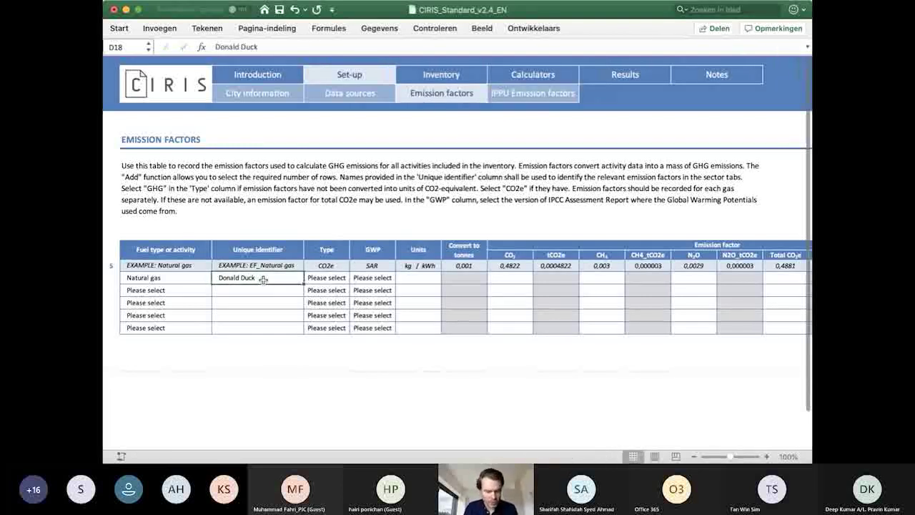
text(EF_NG)
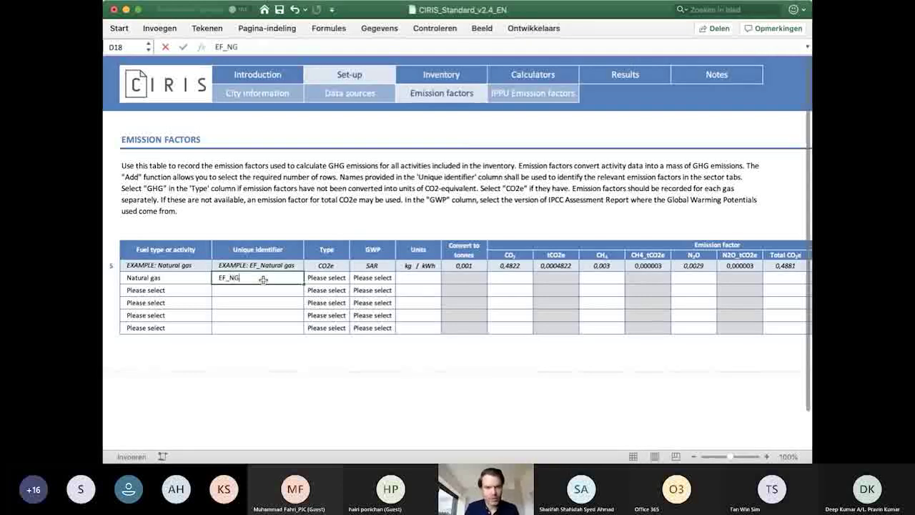
key(Tab)
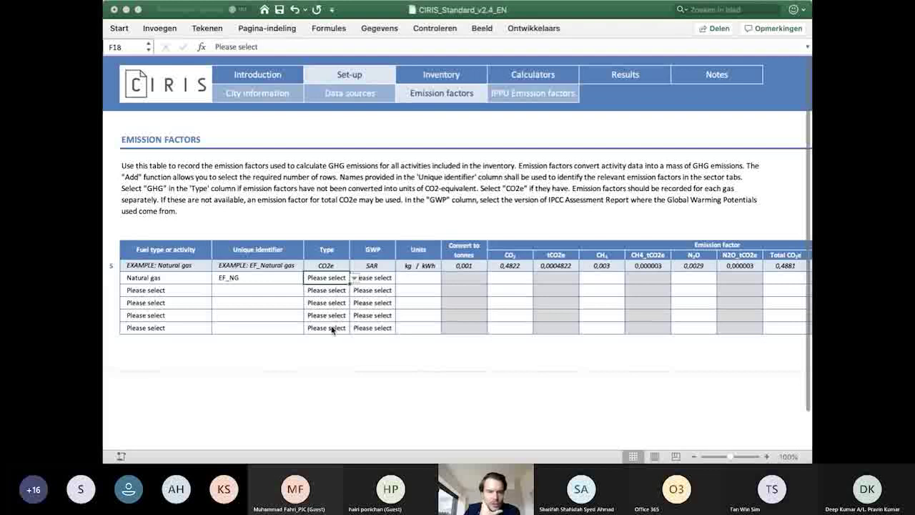
Step: Give the Natural gas row type GHG, GWP 4AR and units kg / TJ
text(GHG)
click(386, 278)
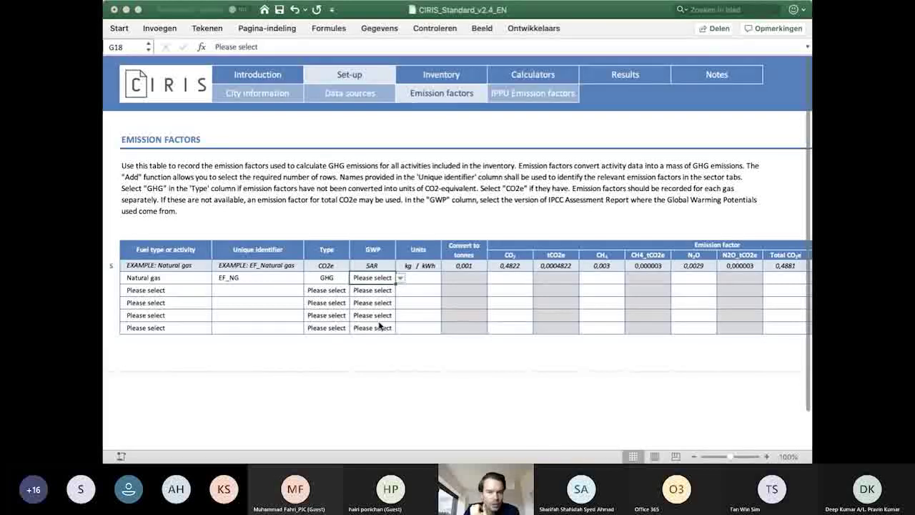
text(4AR)
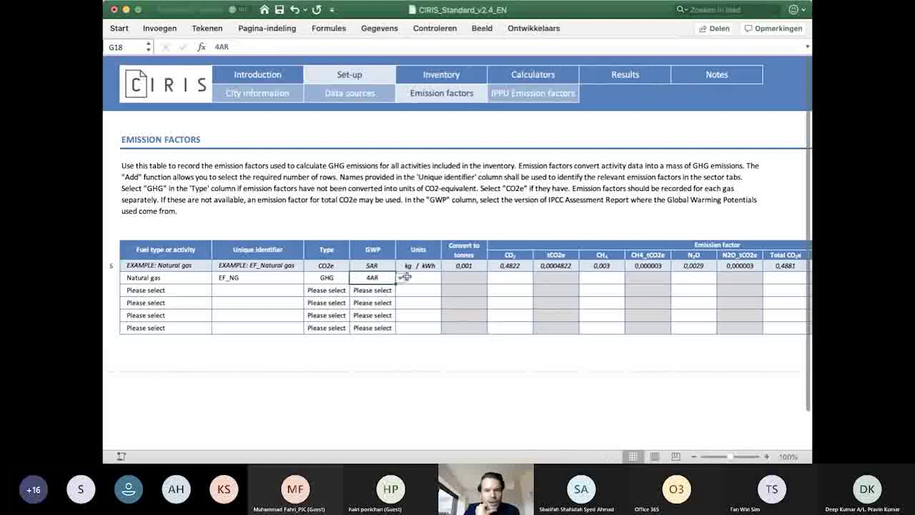
click(416, 283)
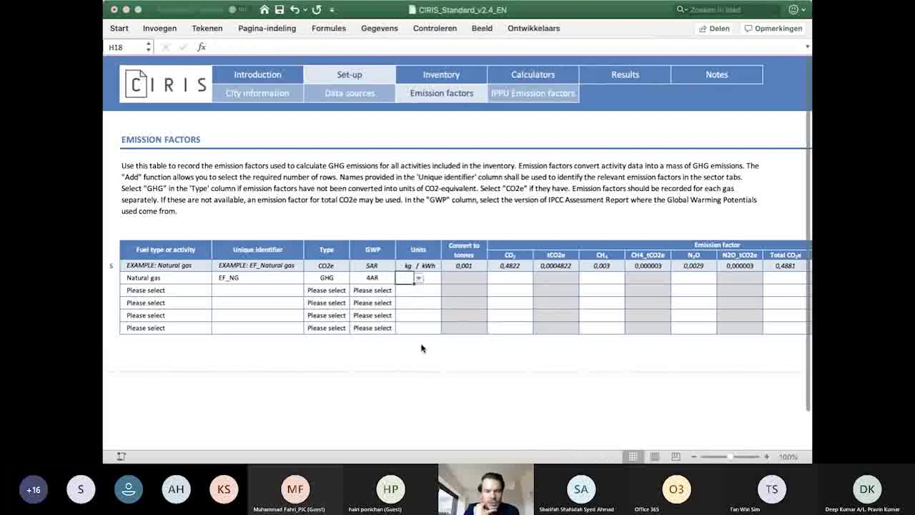
text(kg)
click(430, 277)
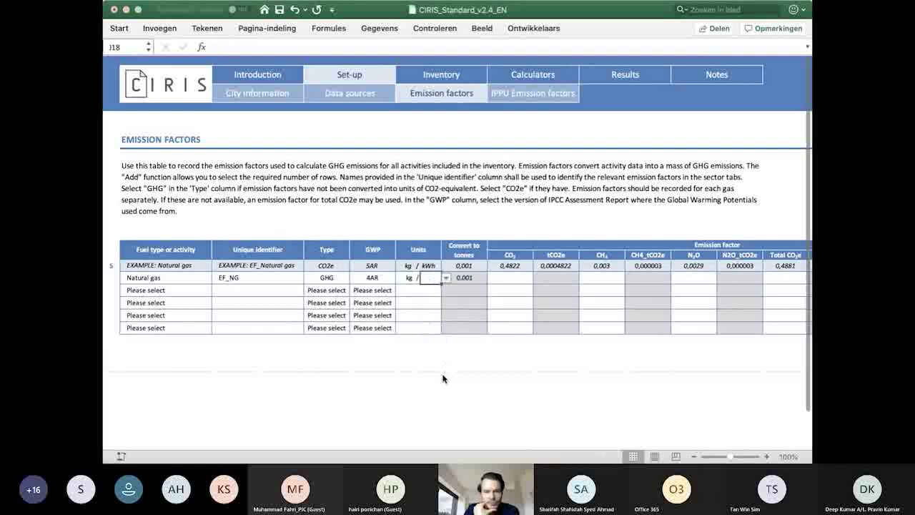
text(TJ)
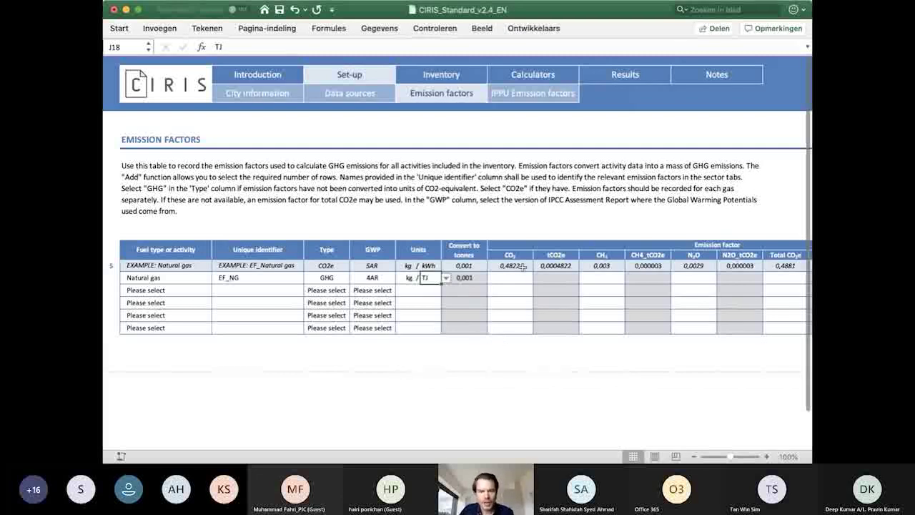
click(509, 277)
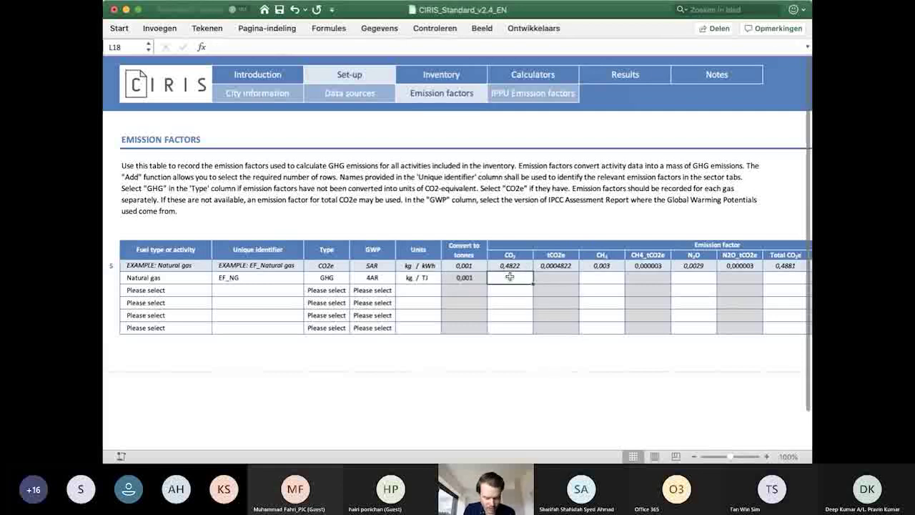
text(0,5)
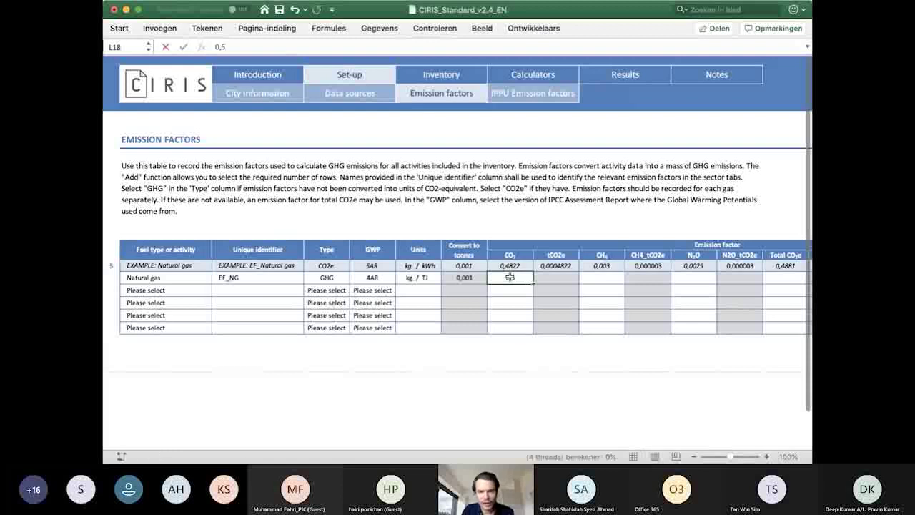
key(Tab)
key(Tab)
text(0,1)
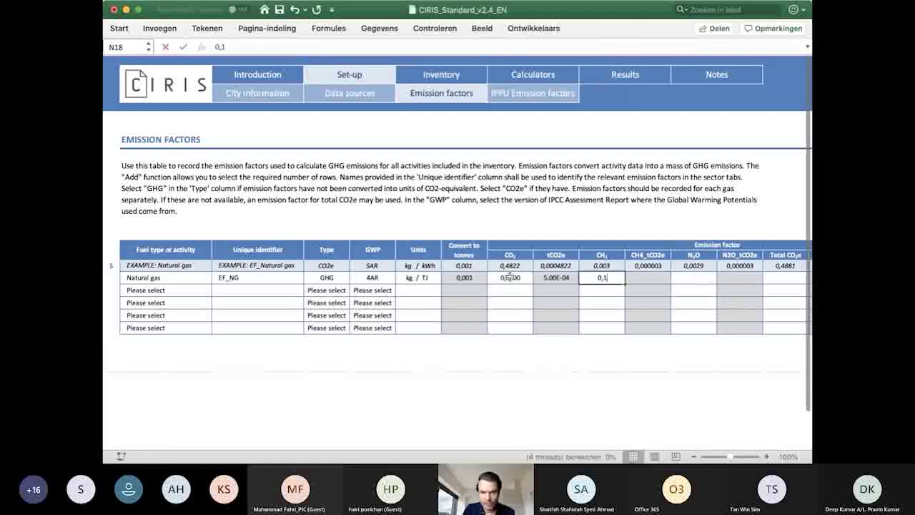
key(Tab)
key(Tab)
text(0,1)
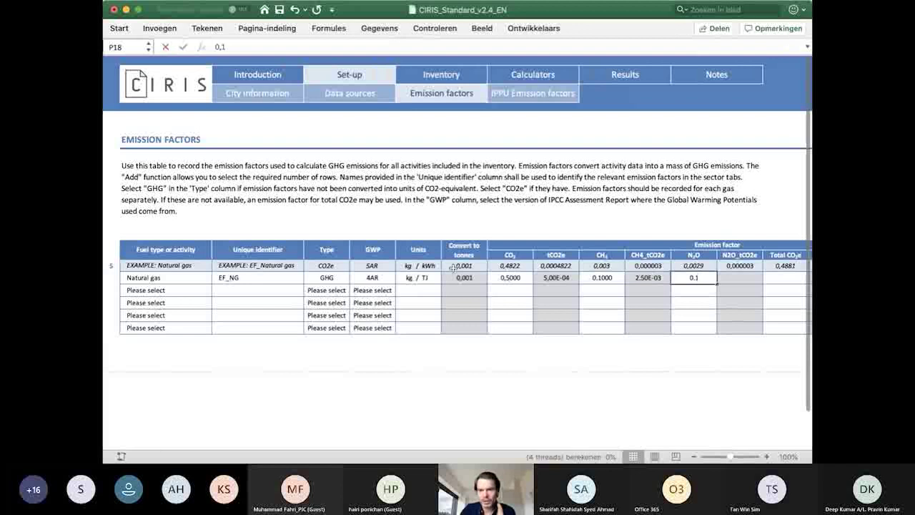
key(Return)
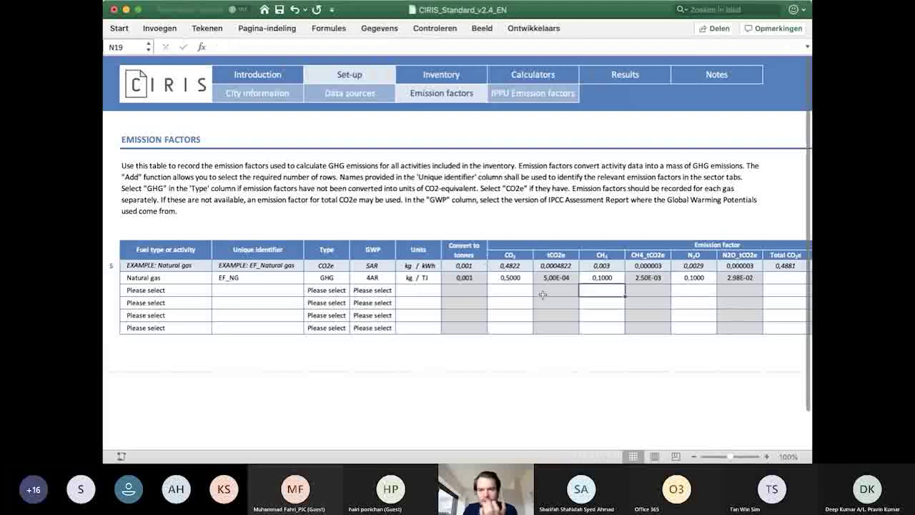
key(Up)
key(Right)
key(Right)
key(Right)
key(Right)
key(Right)
key(Right)
key(Right)
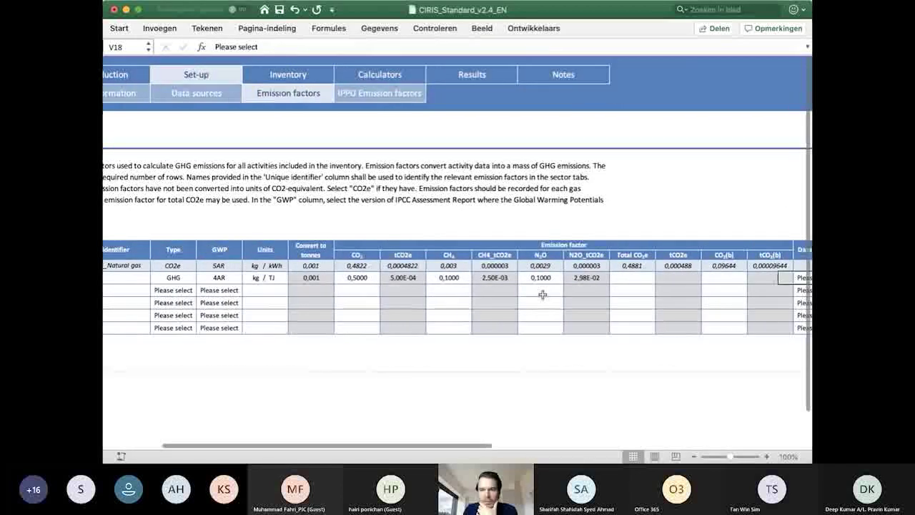
key(Left)
key(Left)
key(Left)
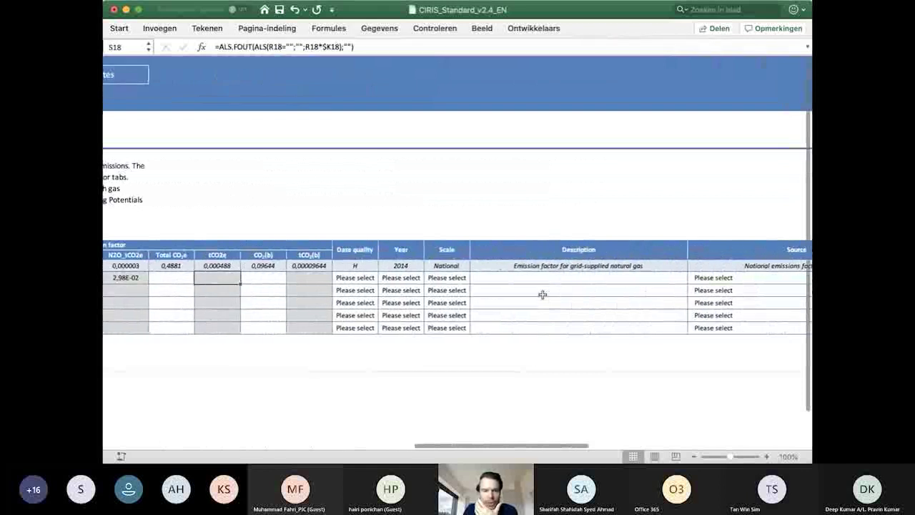
key(Left)
key(Left)
key(Left)
key(Left)
key(Left)
key(Left)
key(Left)
key(Left)
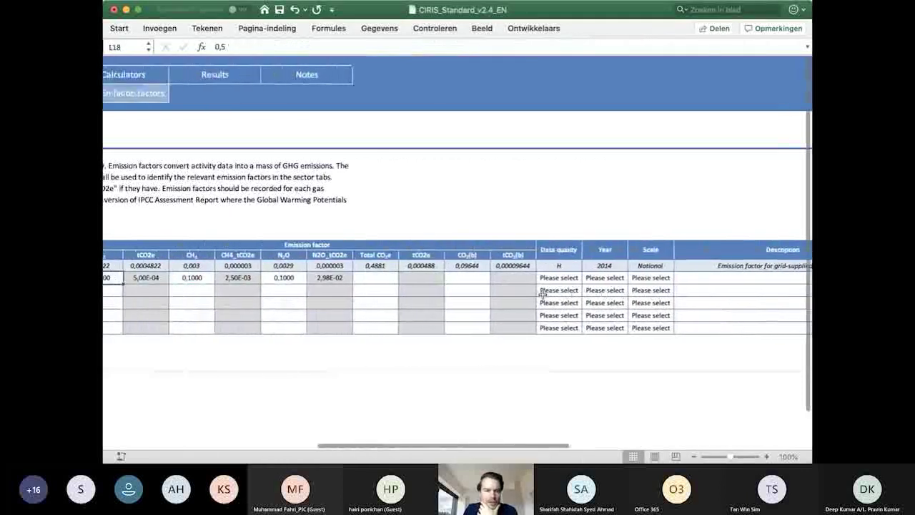
key(Left)
key(Right)
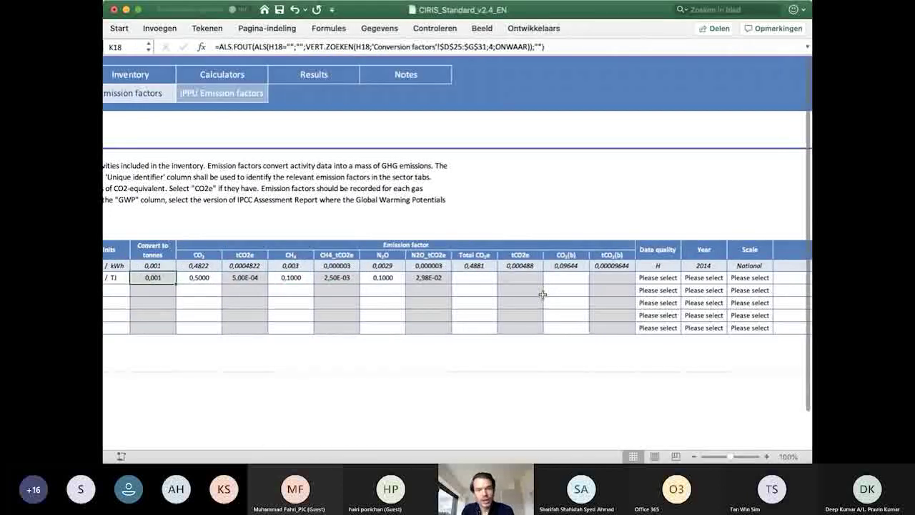
key(Right)
key(Right)
key(Right)
key(Right)
key(Right)
key(Right)
key(Right)
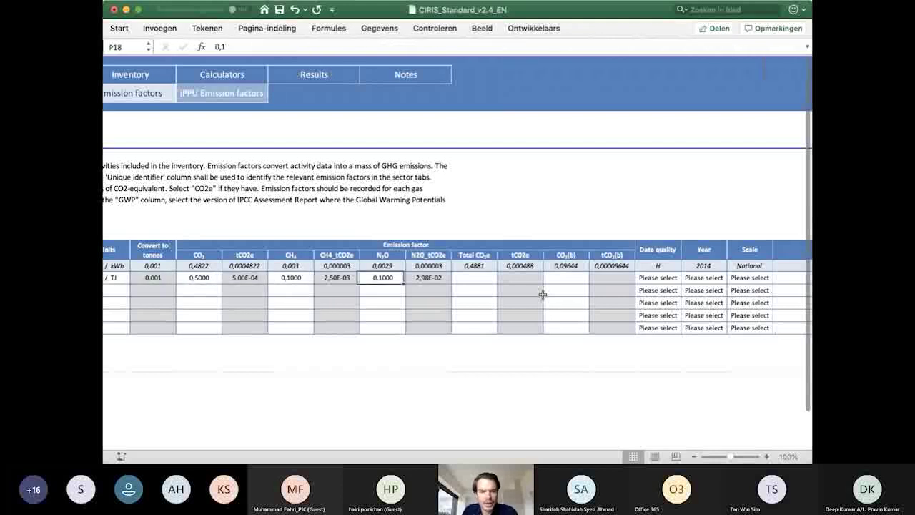
key(Up)
key(Up)
key(Down)
key(Down)
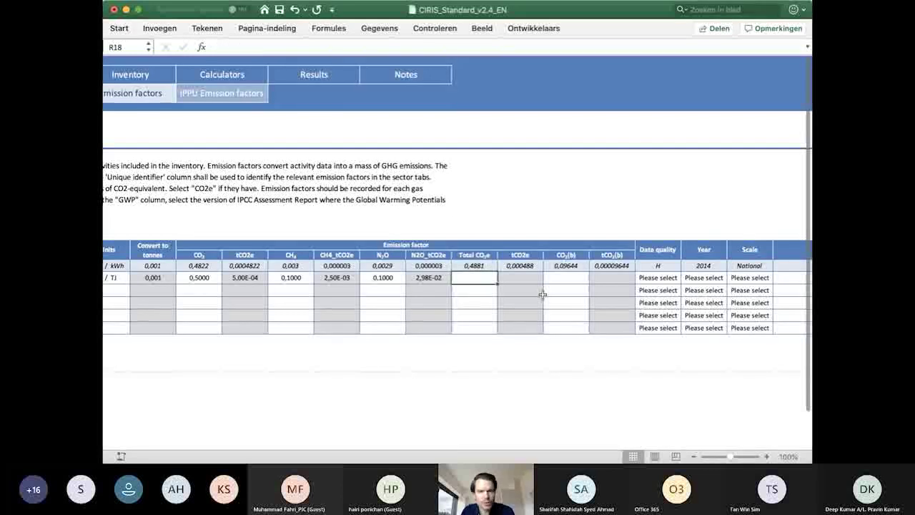
key(Left)
key(Left)
key(Left)
key(Right)
key(Right)
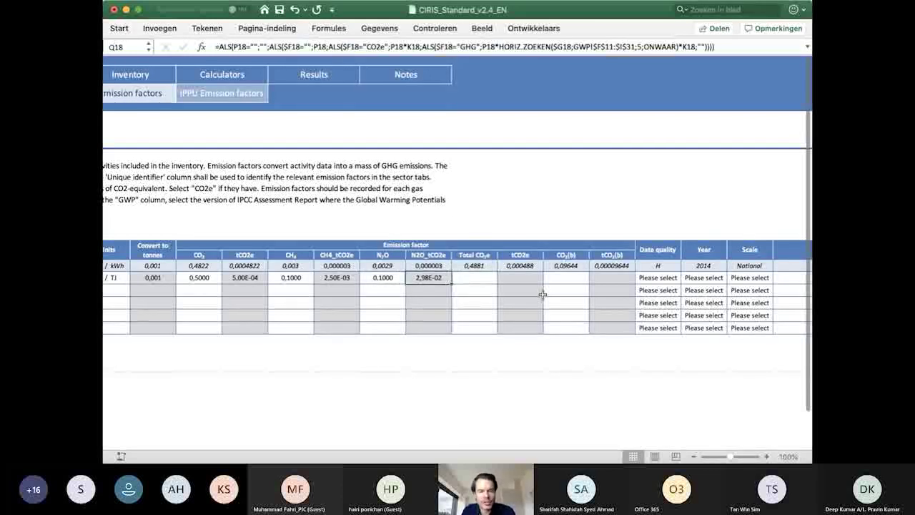
key(Left)
key(Left)
key(Left)
key(Left)
key(Left)
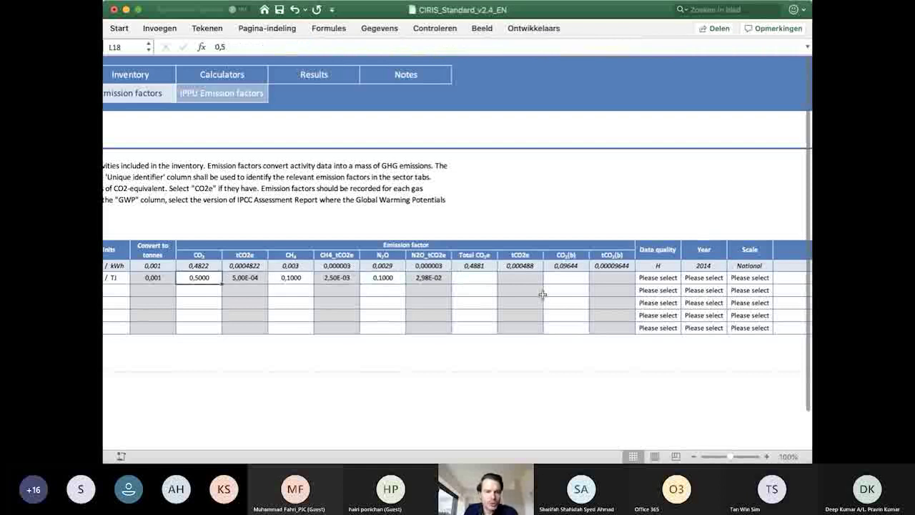
key(Right)
key(Right)
key(Right)
key(Right)
key(Right)
key(Right)
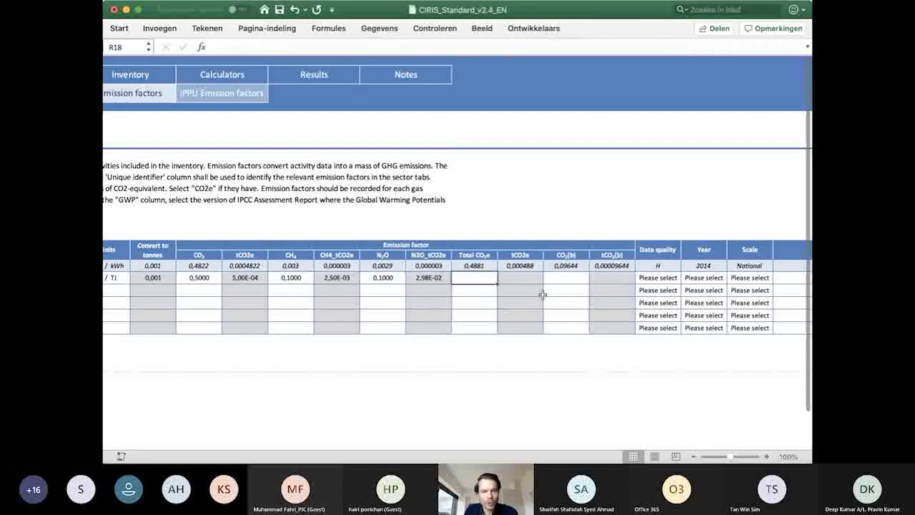
key(Right)
key(Right)
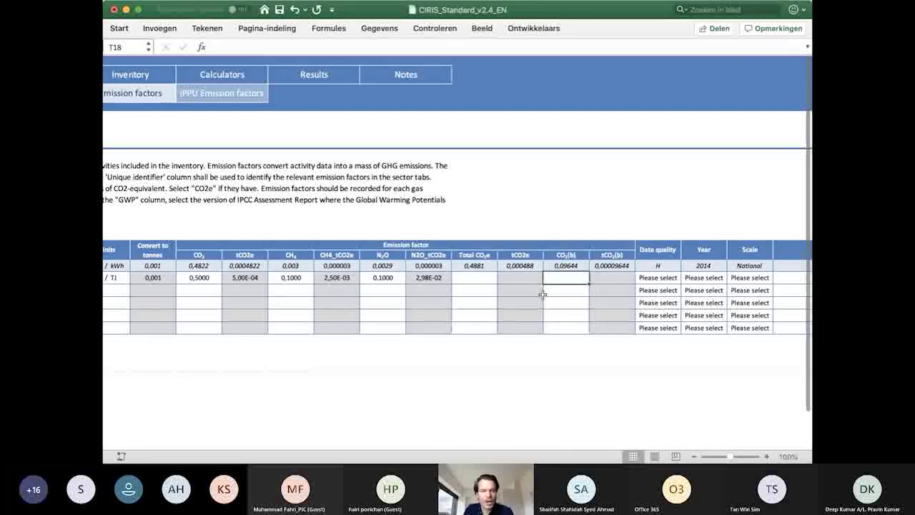
drag(554, 236, 570, 251)
click(571, 255)
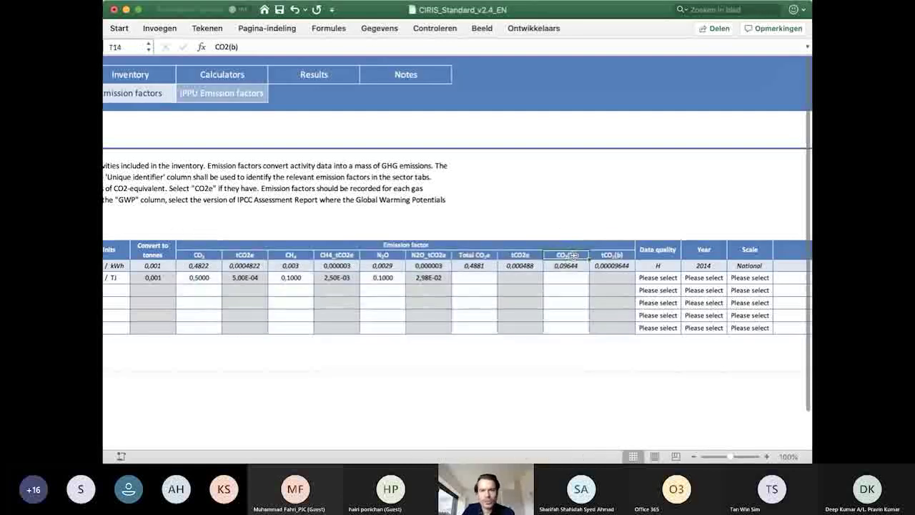
key(Right)
key(Down)
key(Down)
key(Right)
key(Right)
key(Right)
key(Right)
key(Right)
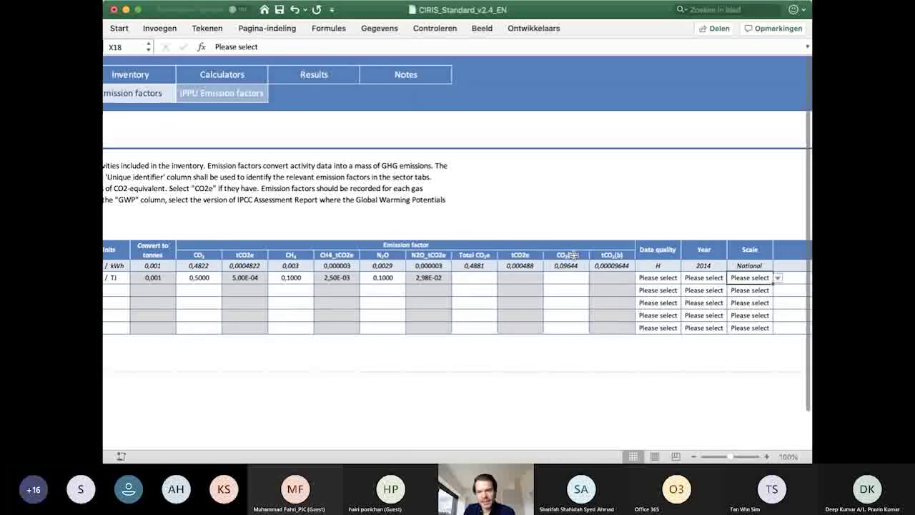
Step: Enter data quality H, year 2017 and scale National for the Natural gas factor row
click(232, 277)
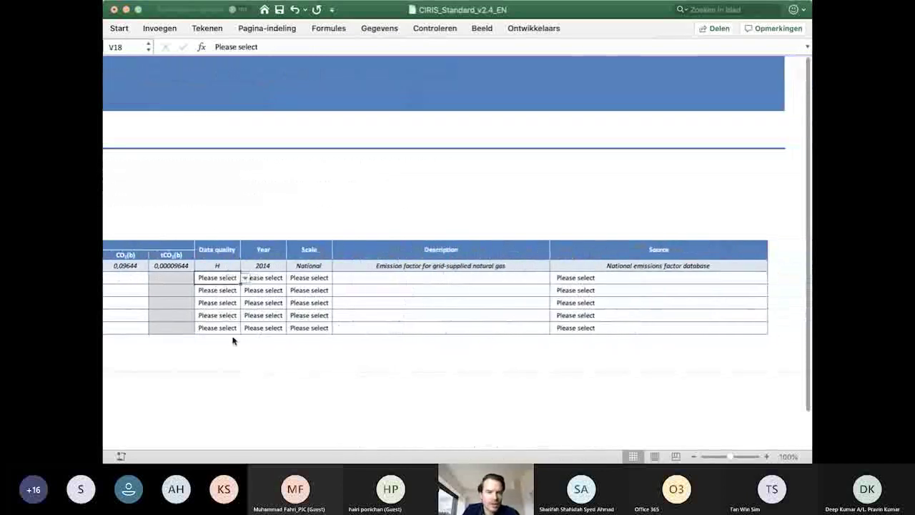
text(H)
key(Tab)
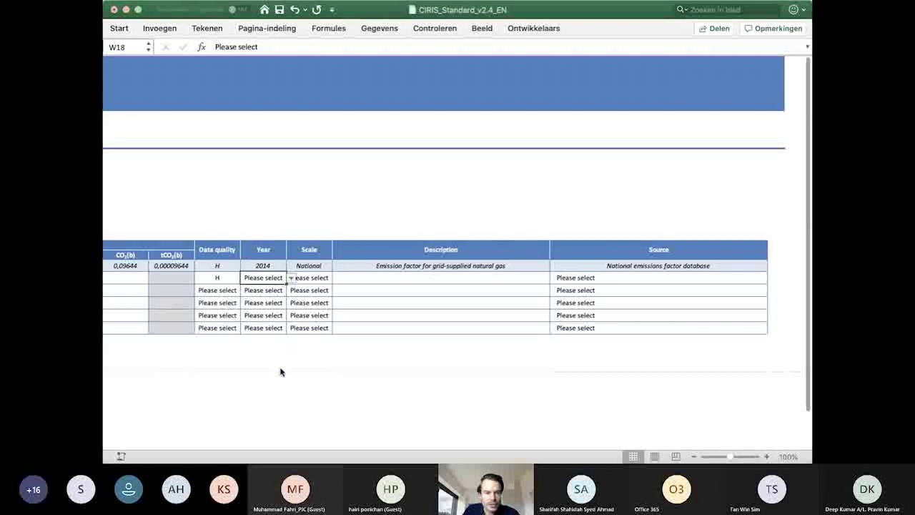
text(2017)
key(Tab)
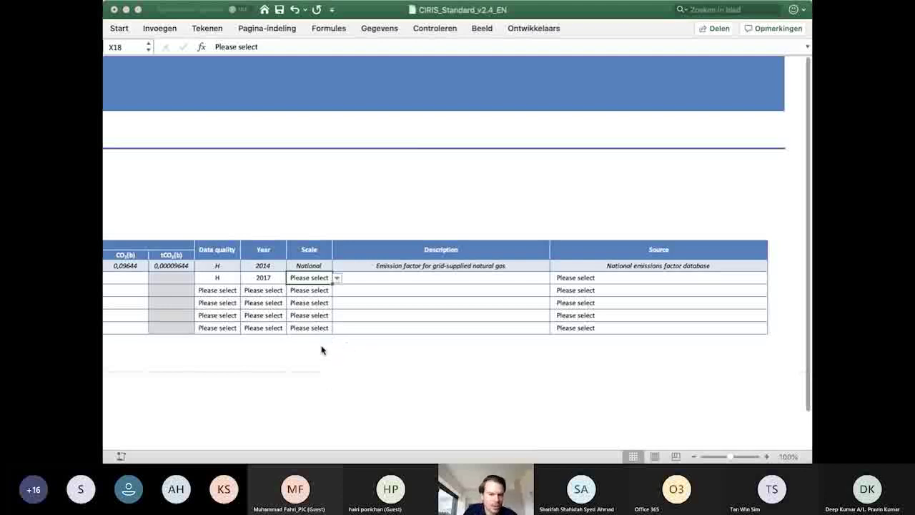
text(National)
key(ctrl+Return)
click(414, 282)
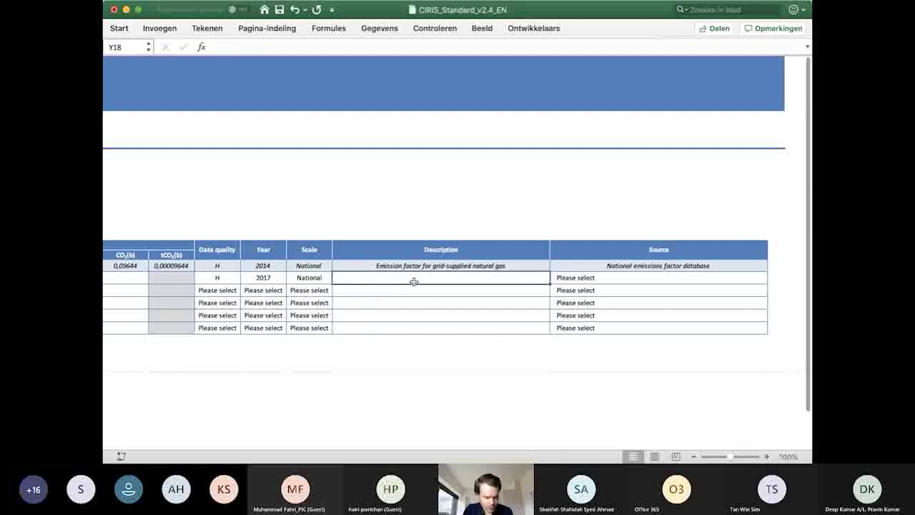
Step: Describe the Natural gas factor as 'EF for natural gas in Malaysia'
text(EF)
key(BackSpace)
key(BackSpace)
key(BackSpace)
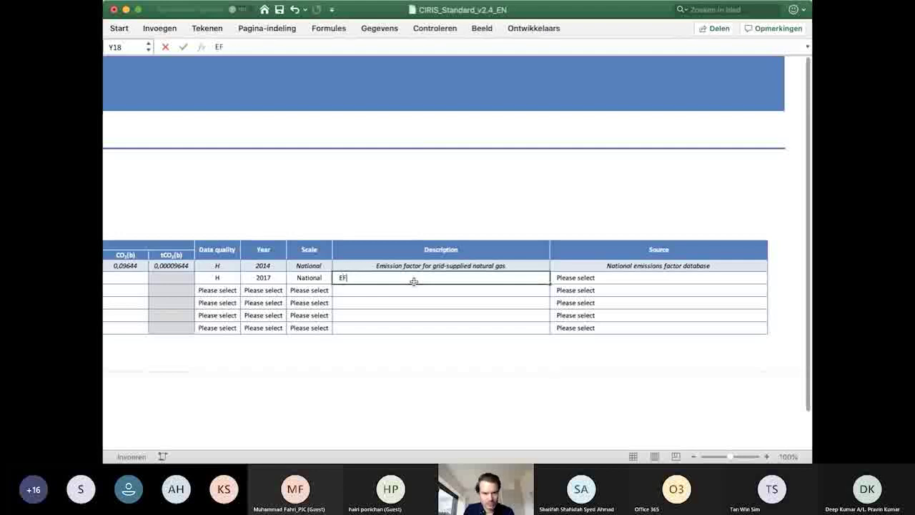
text(F for natural g)
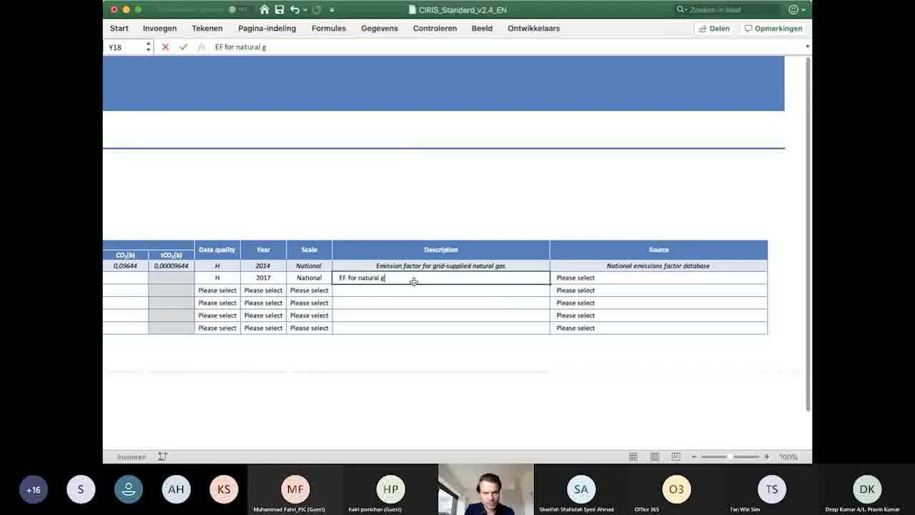
text(as in Malaysi)
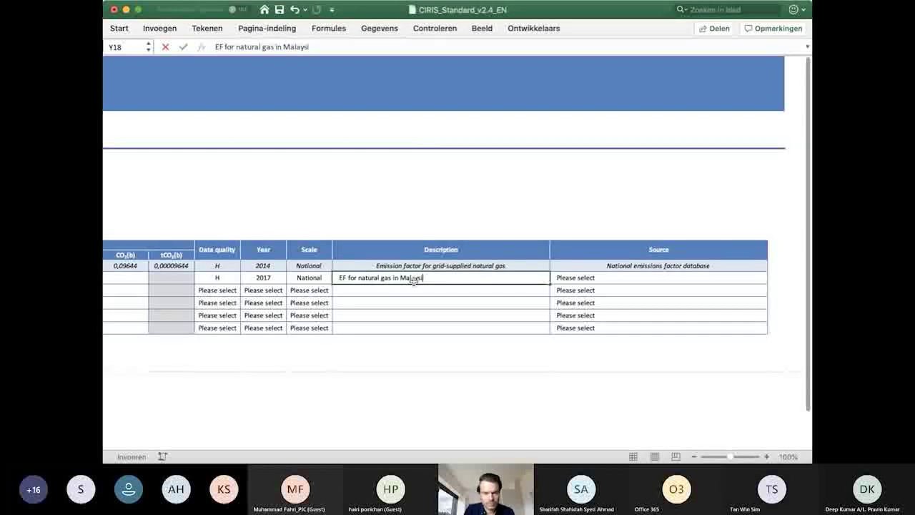
key(Tab)
click(413, 279)
text(ysi)
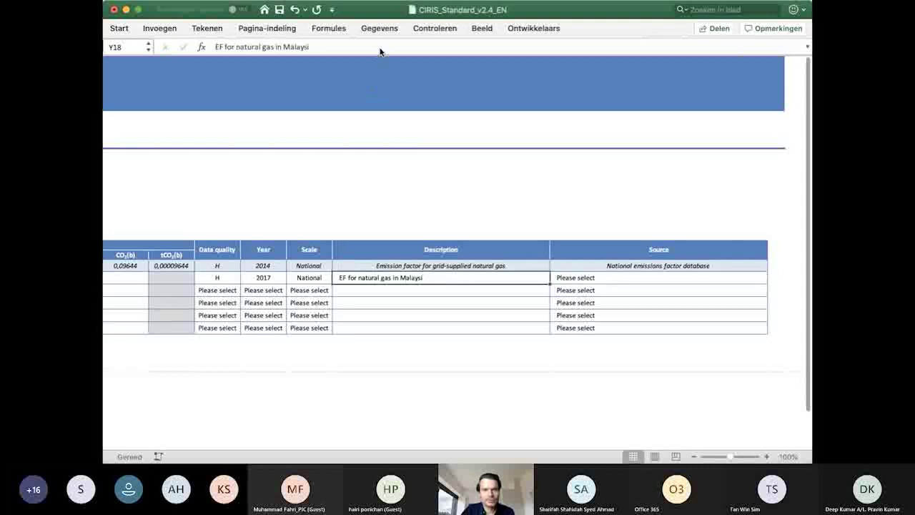
text(a)
key(Return)
Step: Set the factor's source to National Energy Balance Report 2017
key(Up)
key(Right)
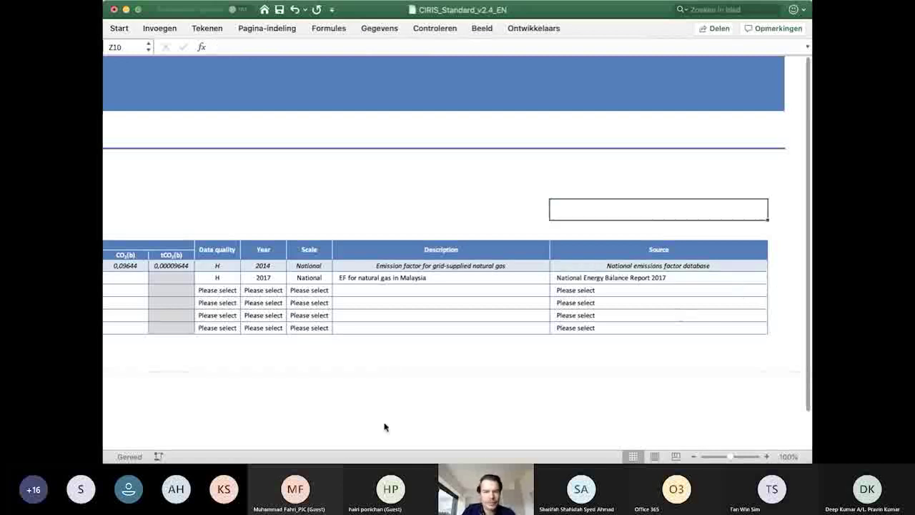
click(415, 225)
key(Left)
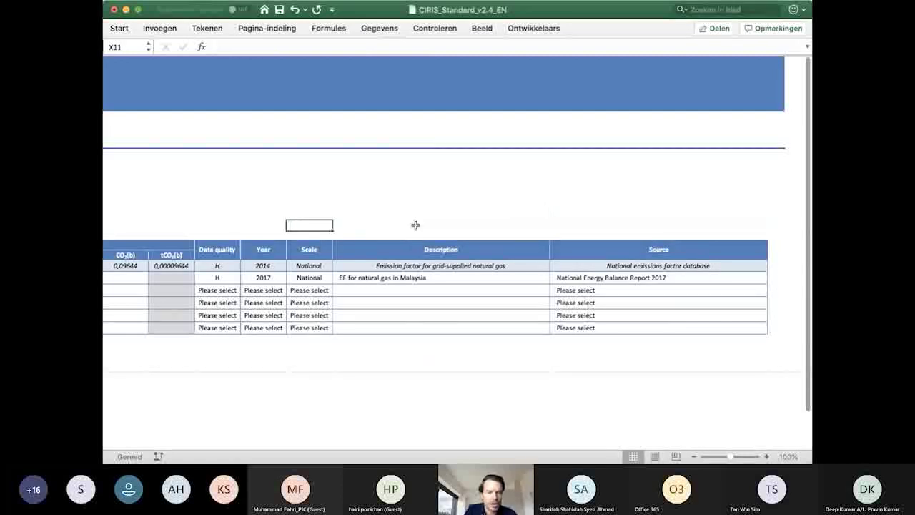
key(Left)
key(Left)
key(Left)
key(Left)
key(Left)
key(Left)
key(Left)
key(Left)
key(Left)
key(Left)
key(Left)
key(Left)
key(Left)
key(Left)
key(Left)
key(Left)
key(Left)
key(Left)
key(Left)
key(Left)
key(Left)
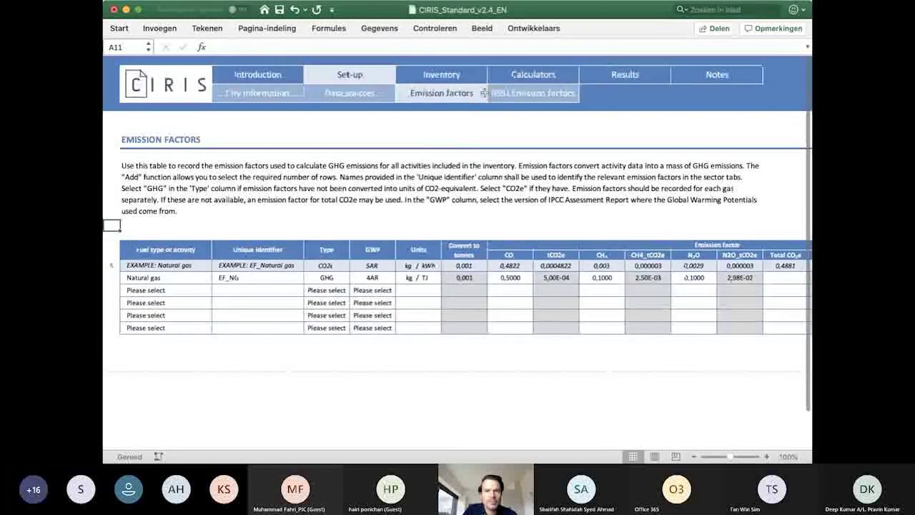
Step: Switch to the IPPU Emission Factors - F Gases sheet via the navigation bar
click(533, 95)
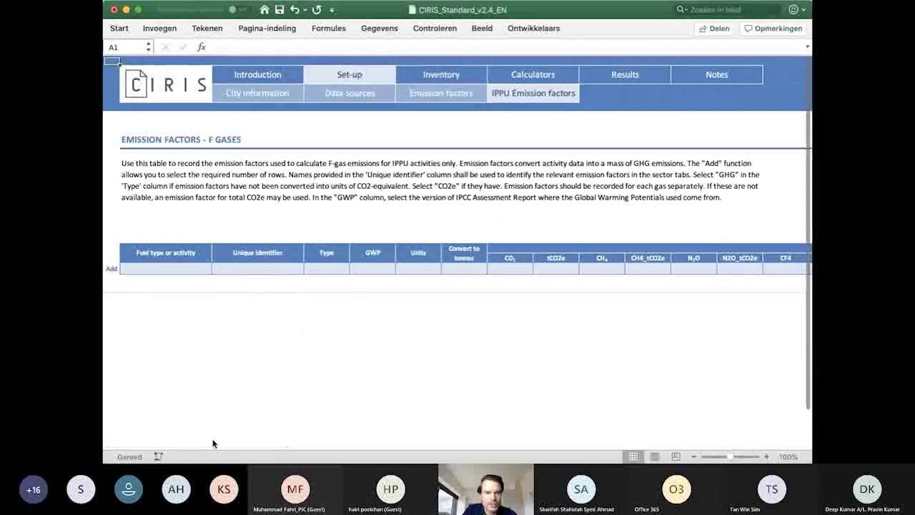
drag(212, 445, 176, 460)
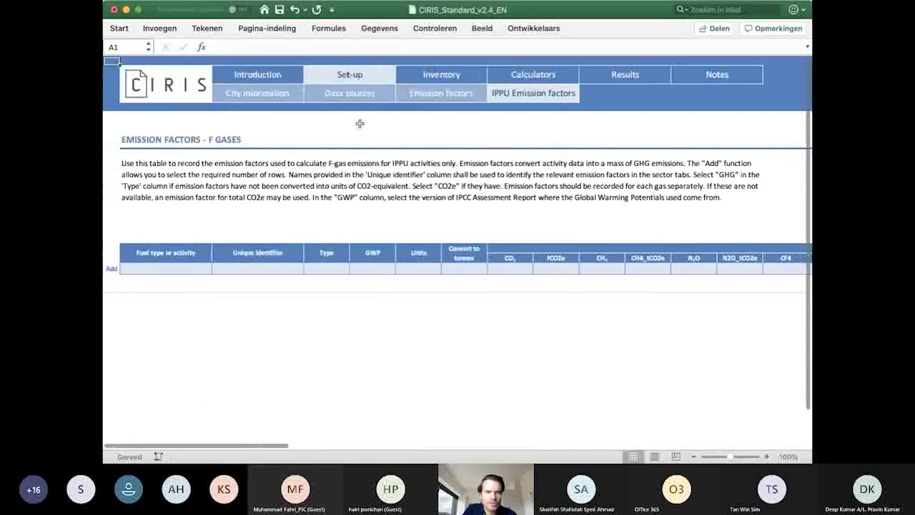
Step: Go to Inventory, scroll down to Sectors and open the Stationary Energy sheet
click(438, 76)
click(438, 75)
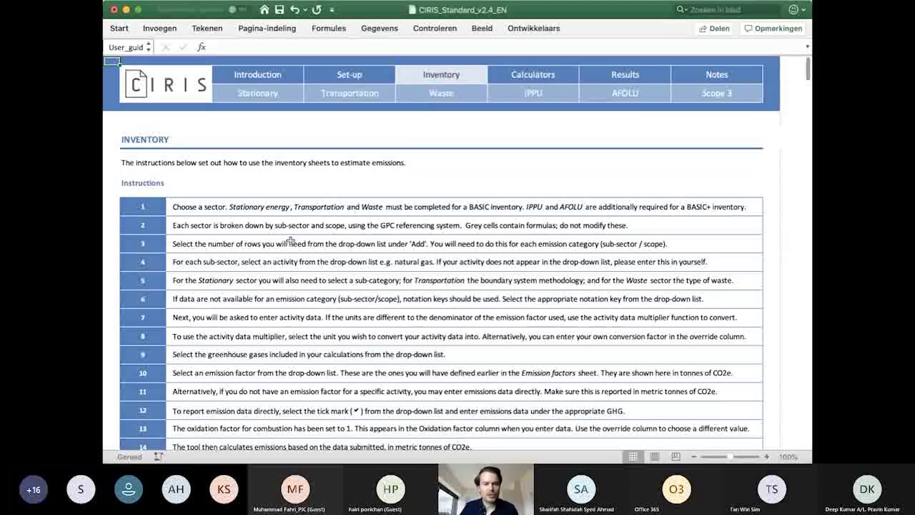
scroll(289, 240, down, 5)
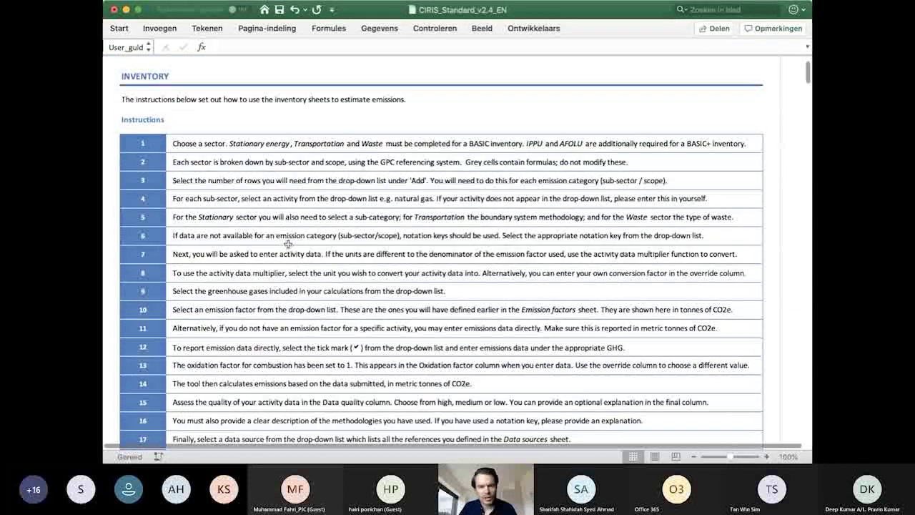
scroll(286, 243, down, 5)
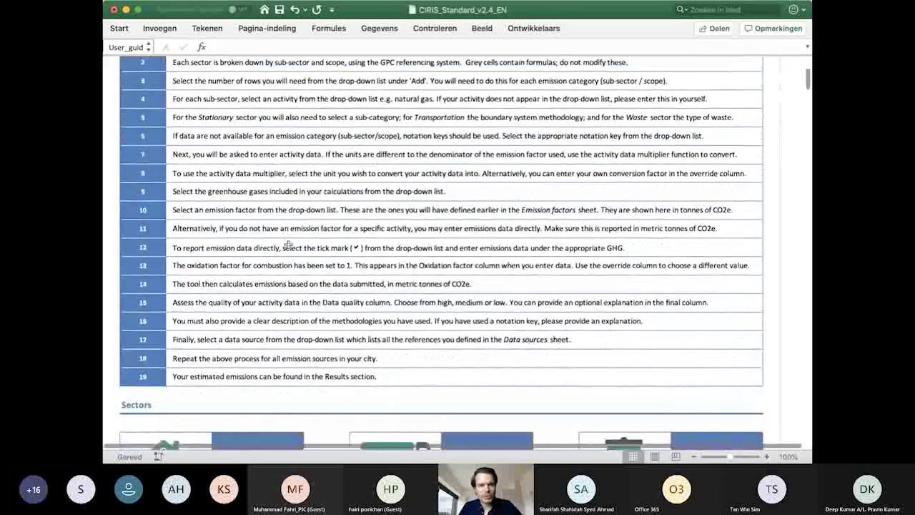
scroll(289, 244, down, 4)
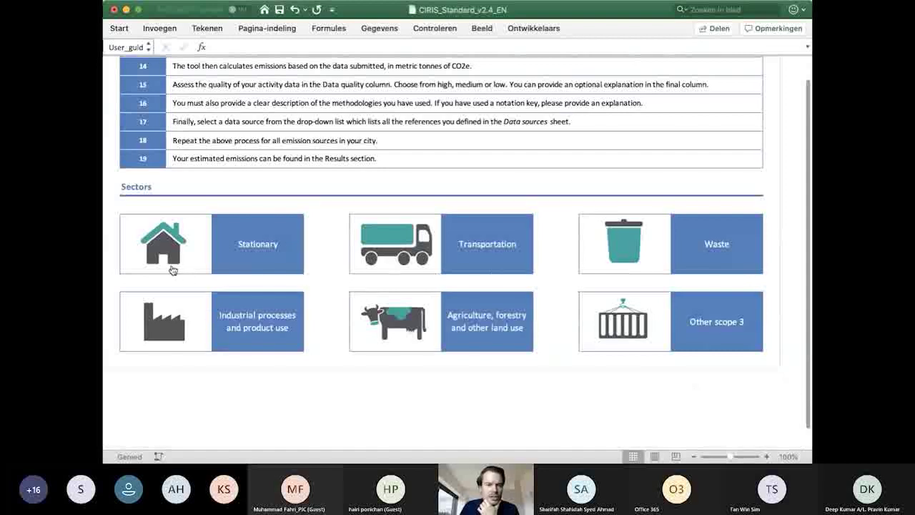
click(168, 245)
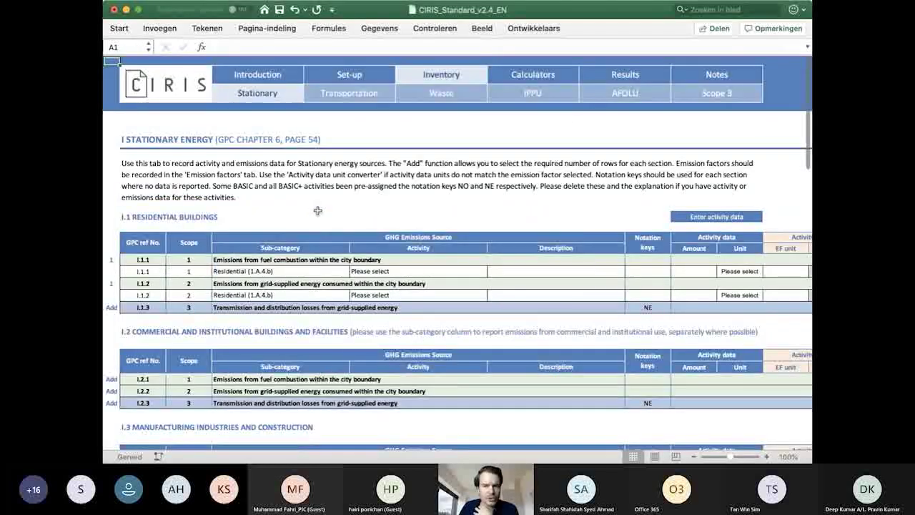
scroll(318, 211, down, 2)
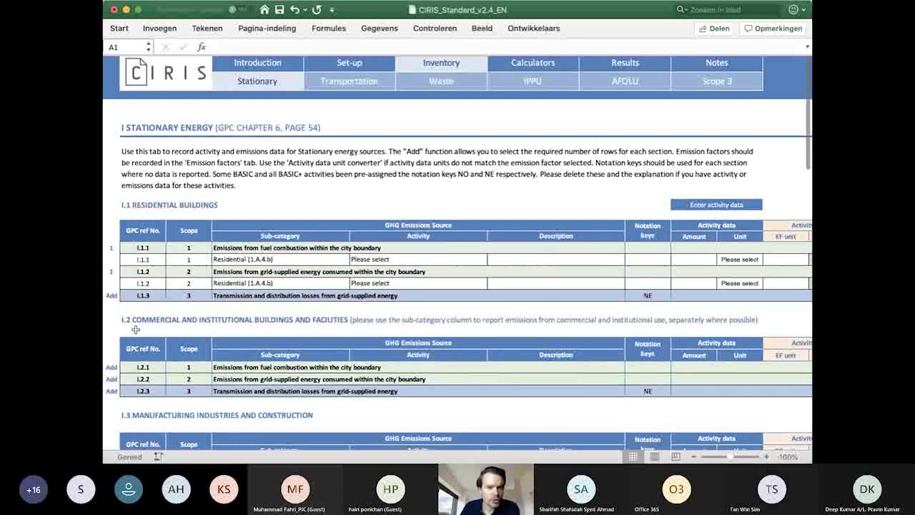
scroll(140, 321, down, 10)
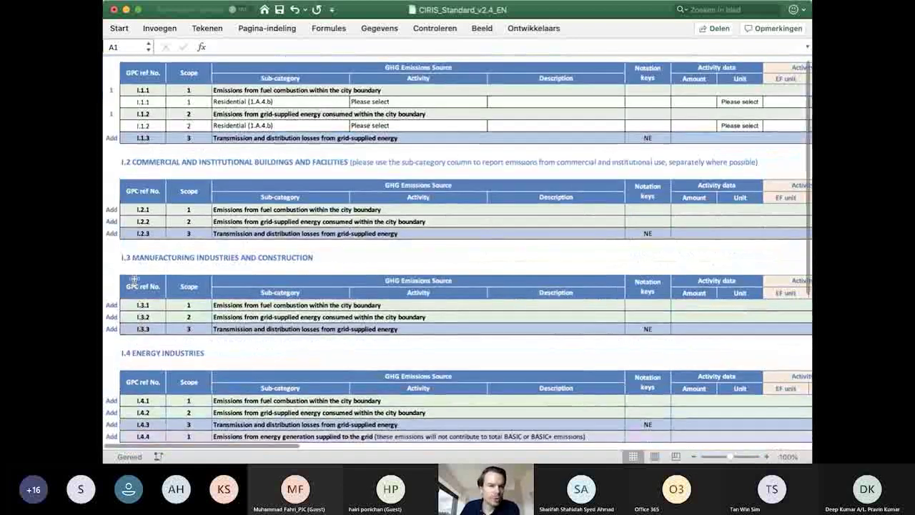
scroll(136, 263, down, 12)
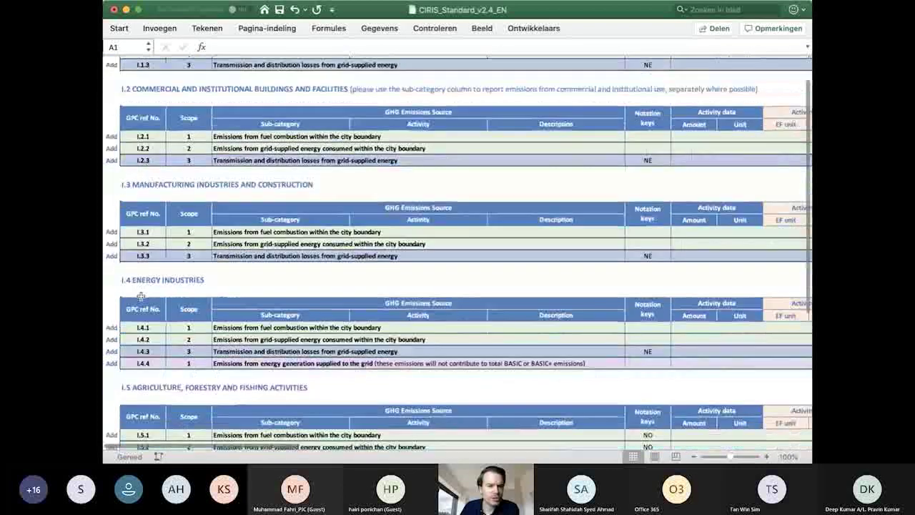
scroll(142, 297, down, 16)
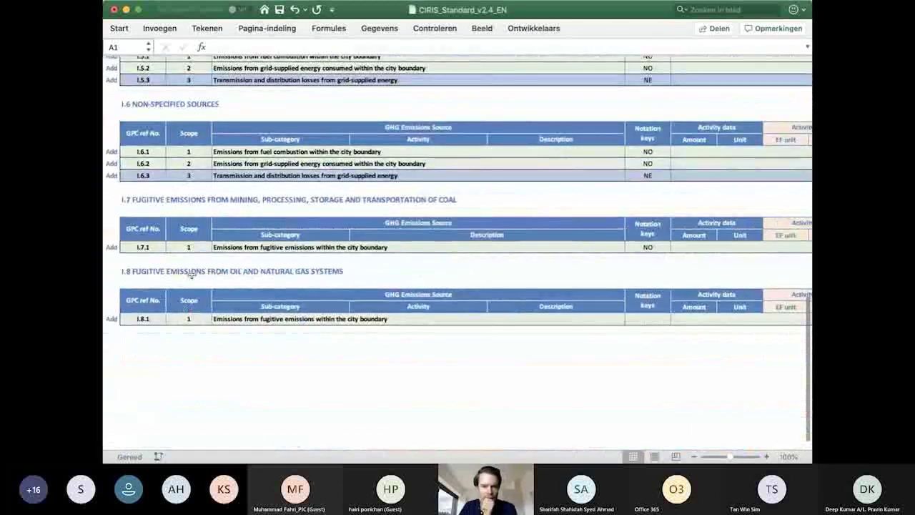
scroll(190, 274, up, 12)
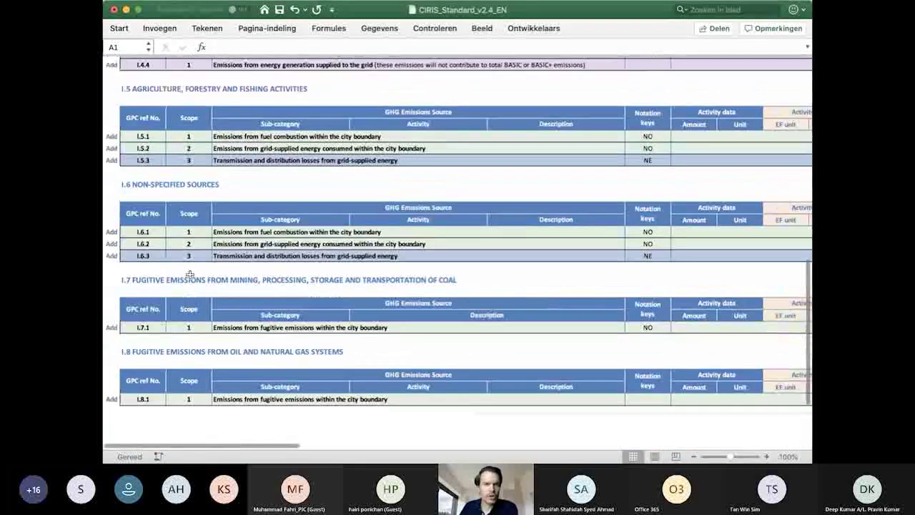
scroll(188, 275, up, 20)
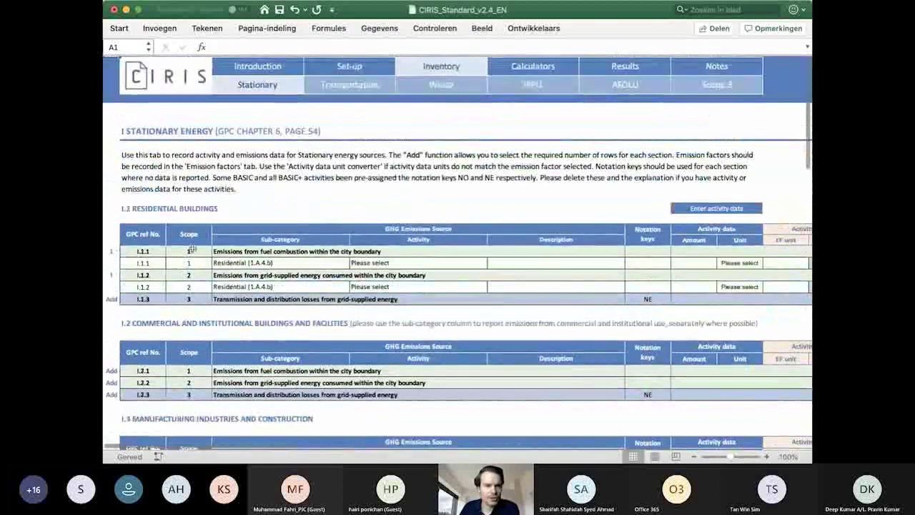
scroll(192, 285, down, 20)
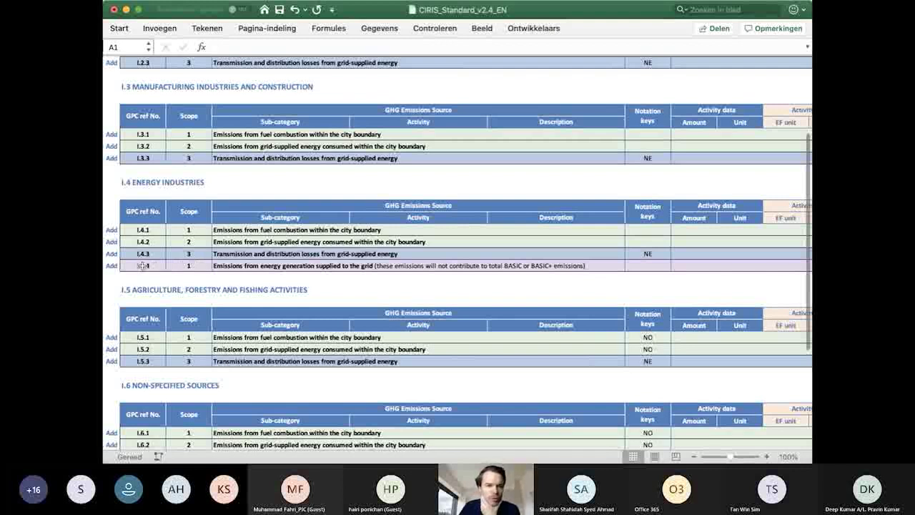
scroll(179, 261, down, 5)
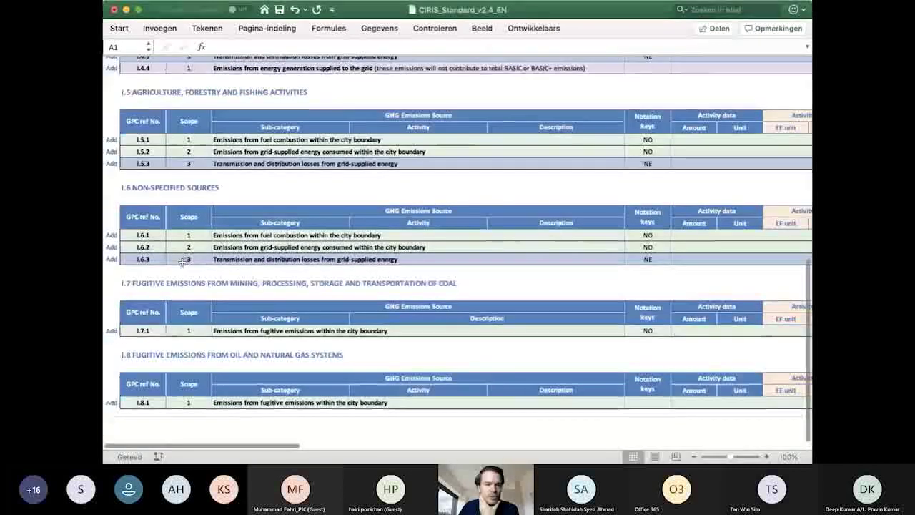
scroll(182, 261, down, 1)
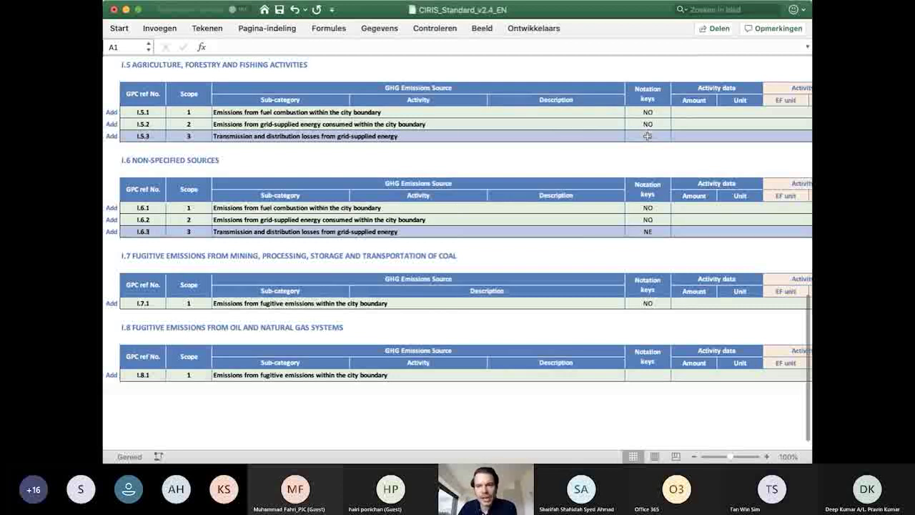
click(647, 135)
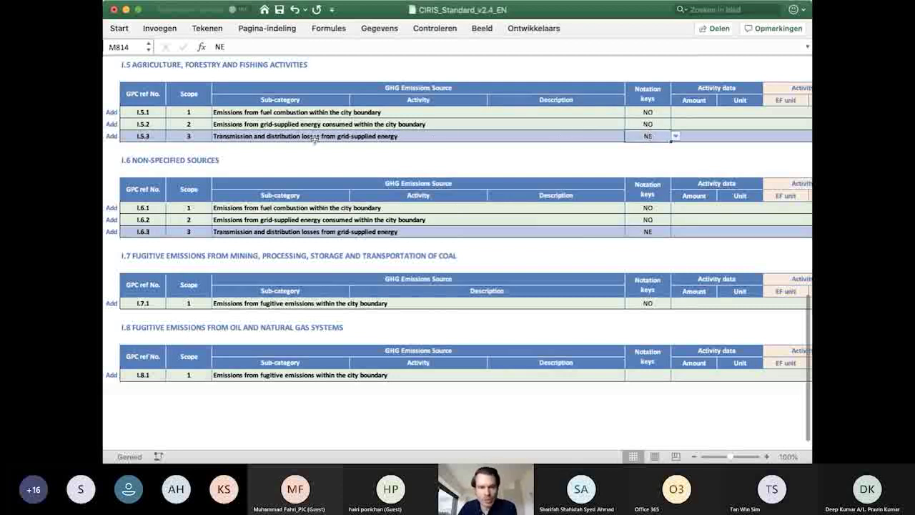
click(656, 218)
click(655, 207)
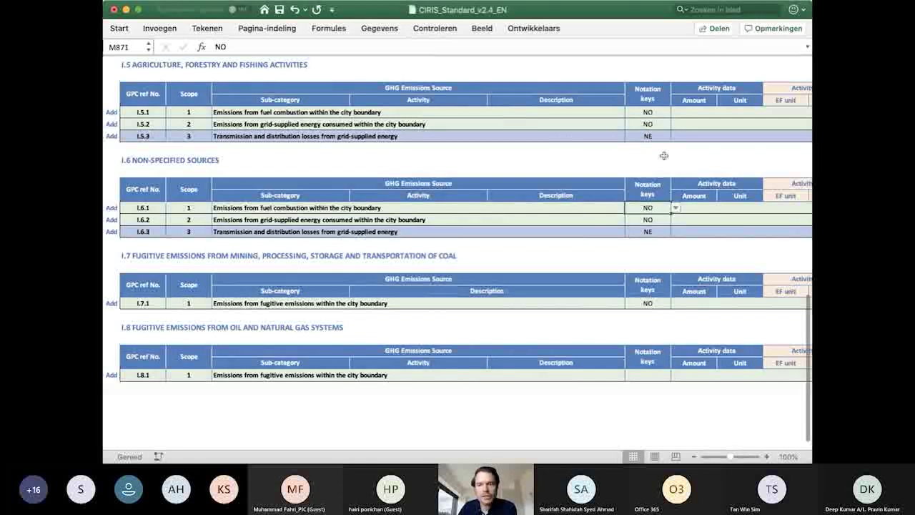
scroll(644, 286, up, 3)
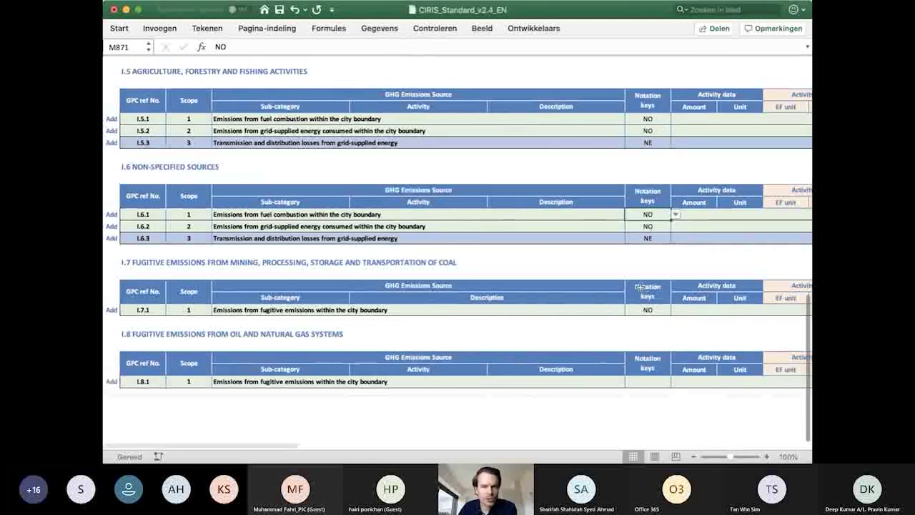
scroll(639, 287, up, 6)
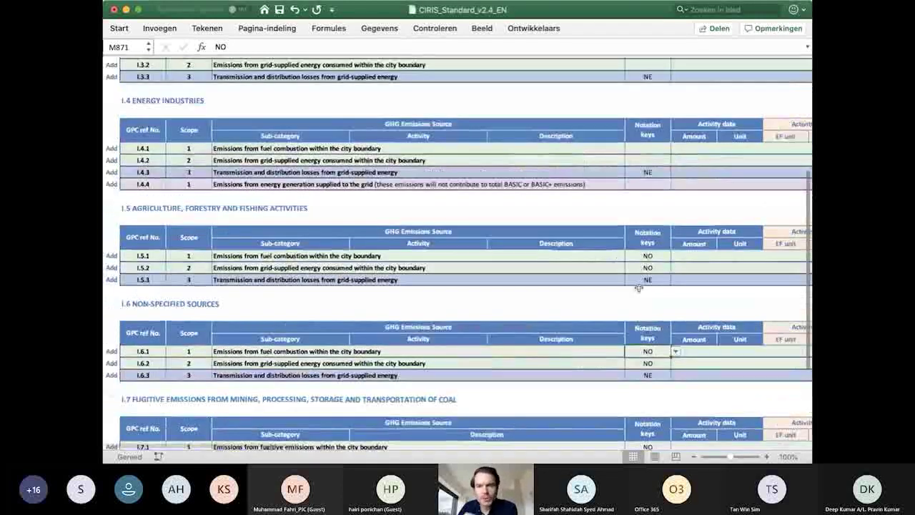
scroll(636, 289, up, 7)
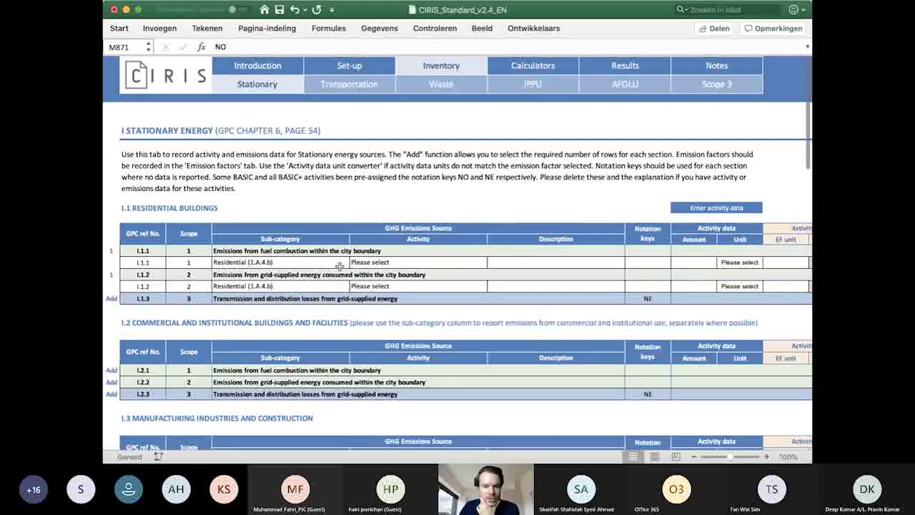
Step: Set the residential row I.1.1 activity to Natural gas
click(347, 263)
click(398, 261)
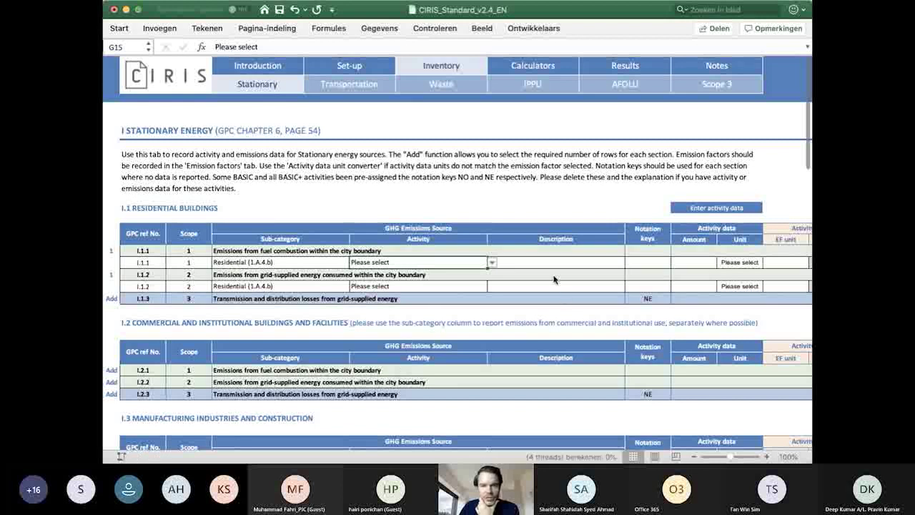
click(492, 263)
click(400, 279)
click(643, 263)
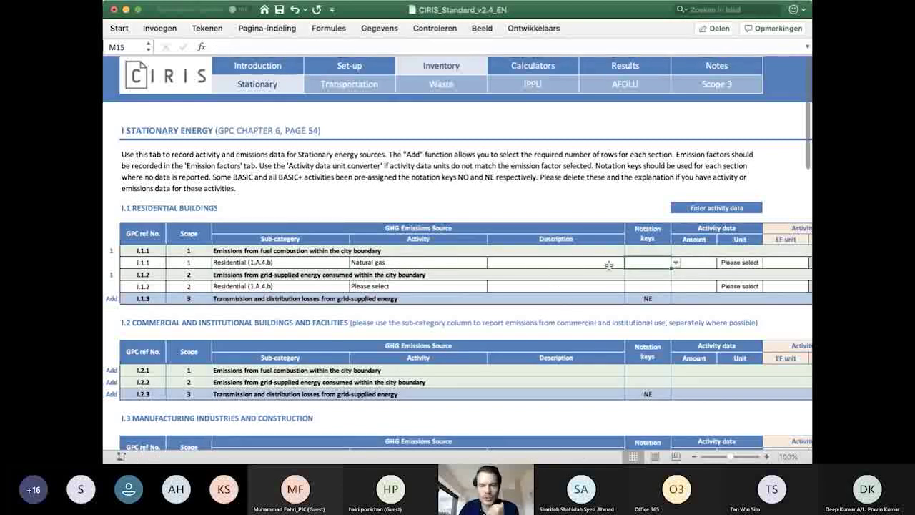
Step: Enter an amount of 5000 in MWh for row I.1.1
click(692, 262)
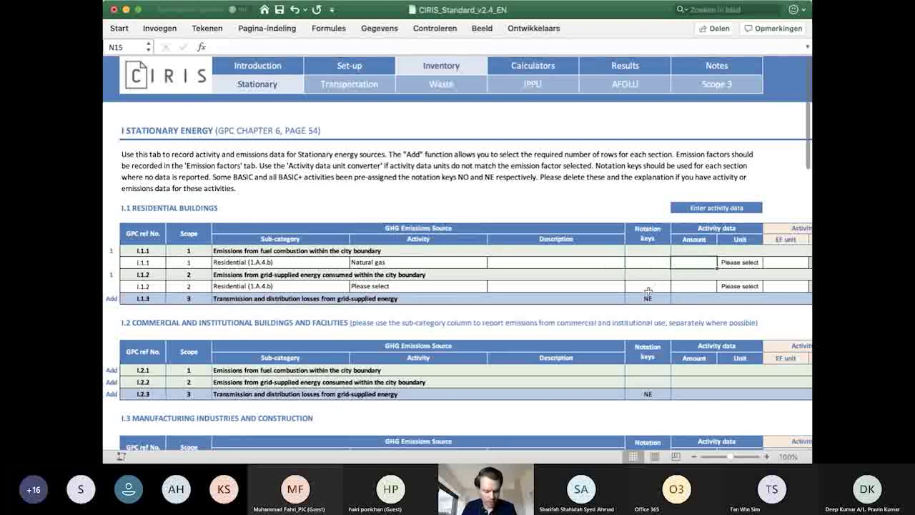
text(5000)
click(739, 264)
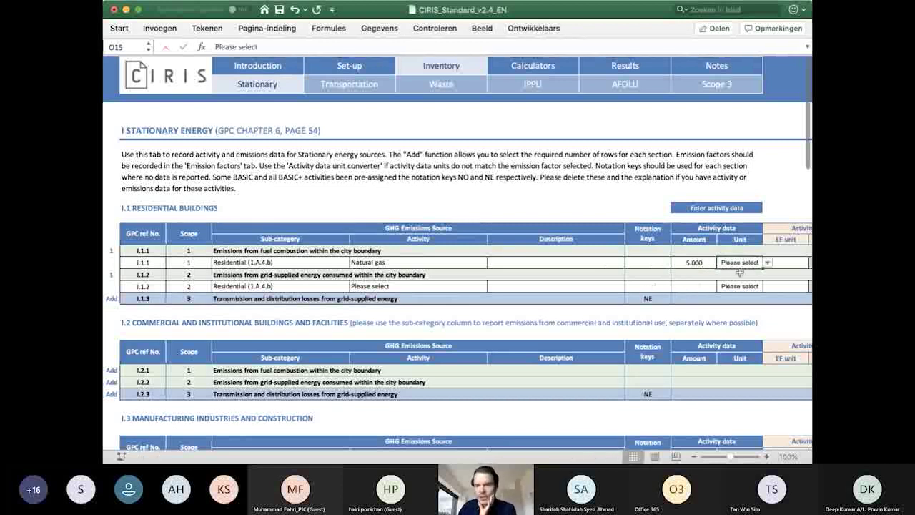
click(765, 265)
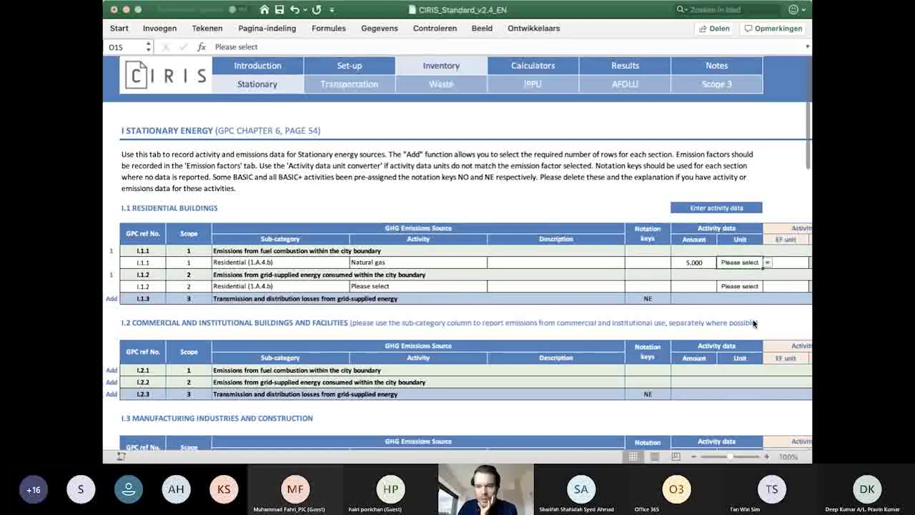
click(754, 324)
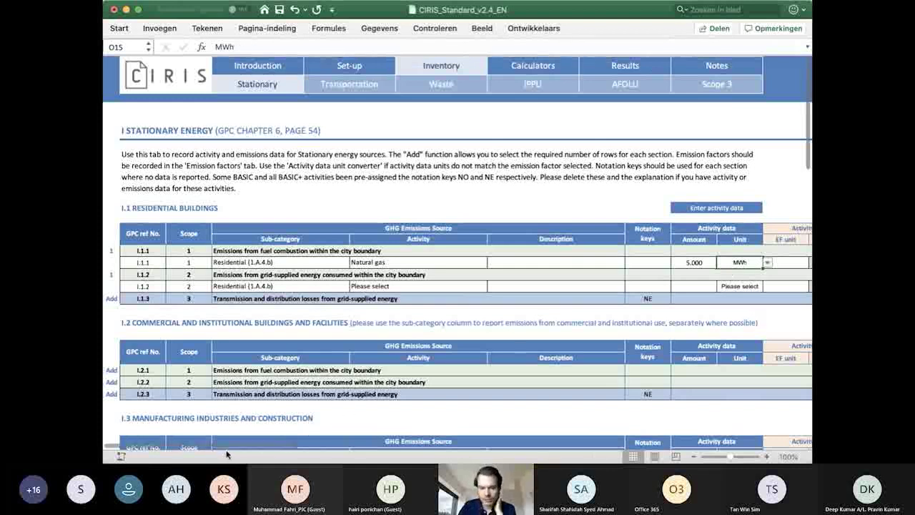
scroll(314, 438, right, 5)
scroll(320, 443, right, 2)
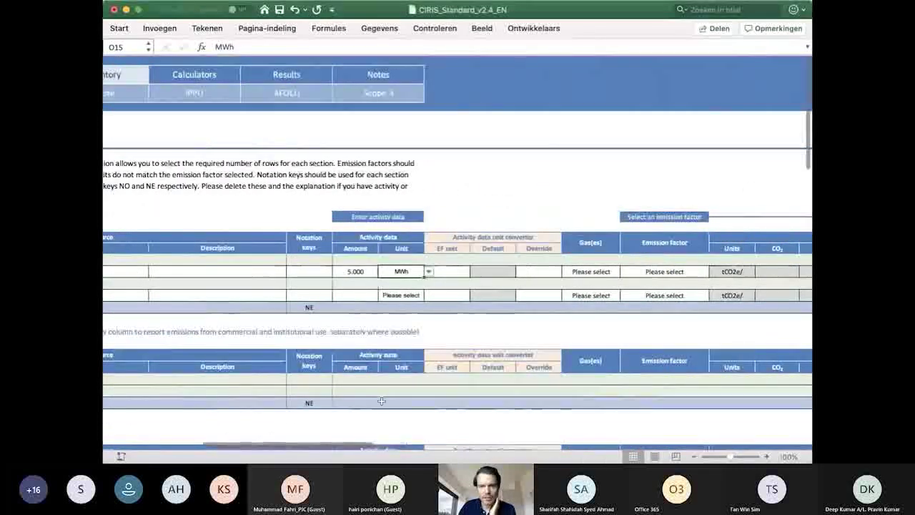
Step: Set row I.1.1 gases to CO2, CH4, N2O, emission factor EF_NG and EF unit TJ
click(604, 271)
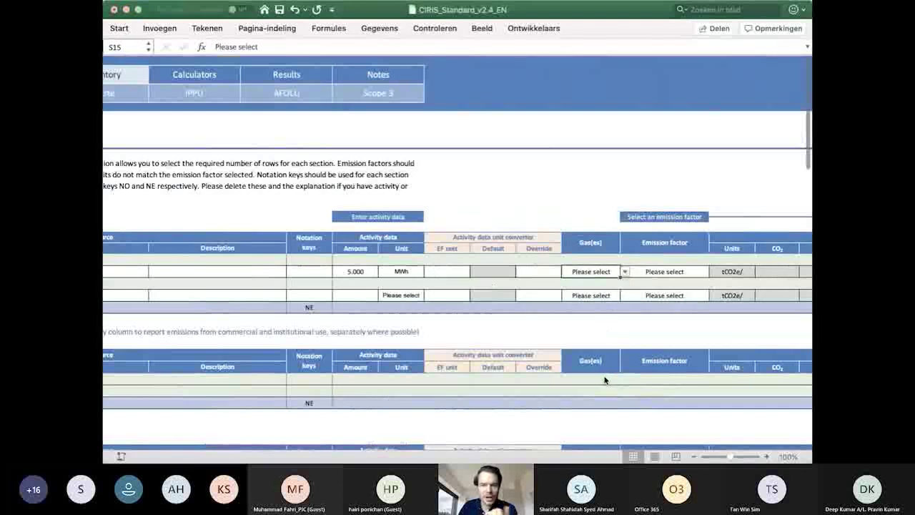
click(624, 271)
click(591, 283)
click(684, 272)
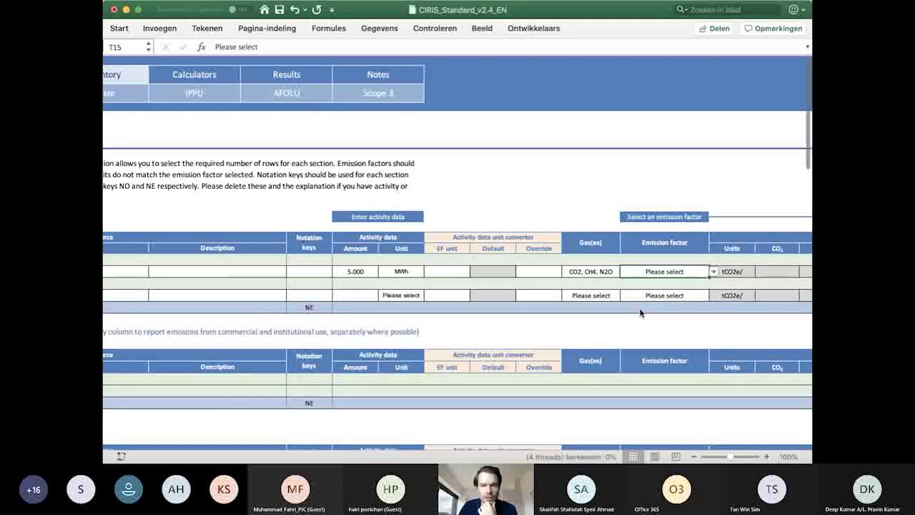
click(604, 319)
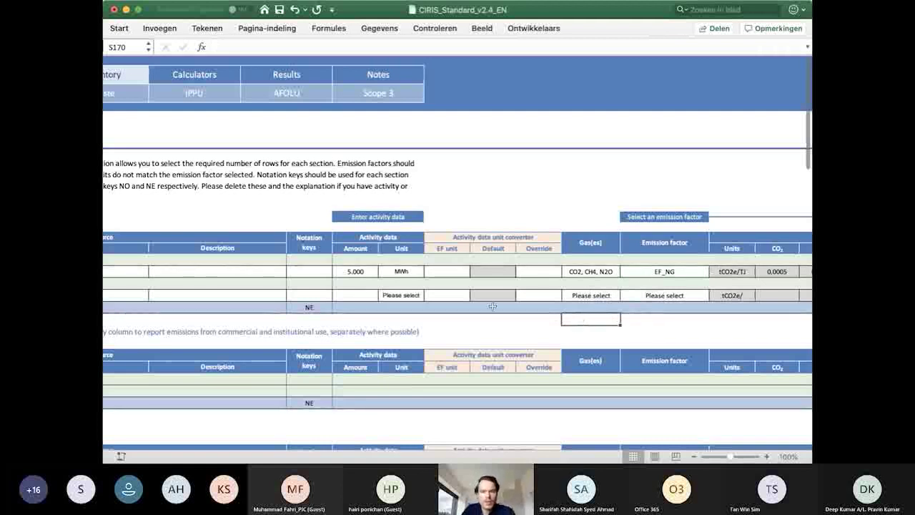
click(397, 272)
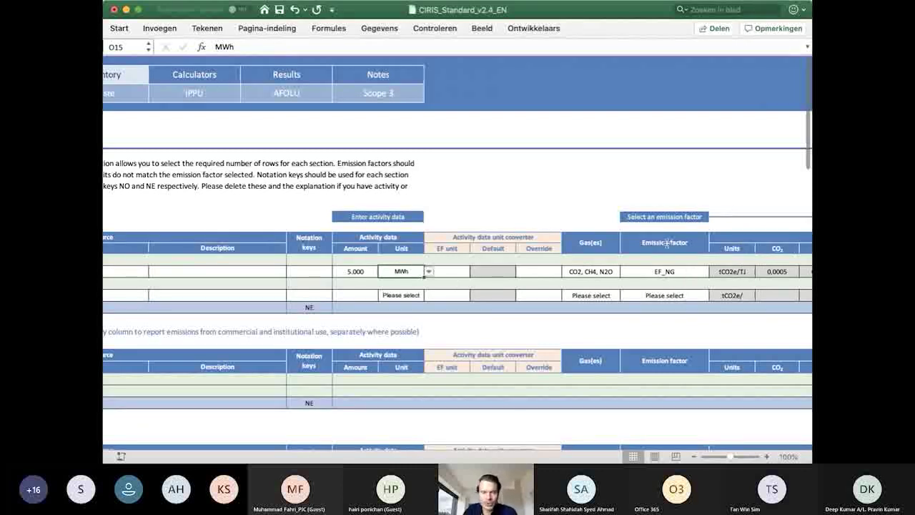
click(458, 272)
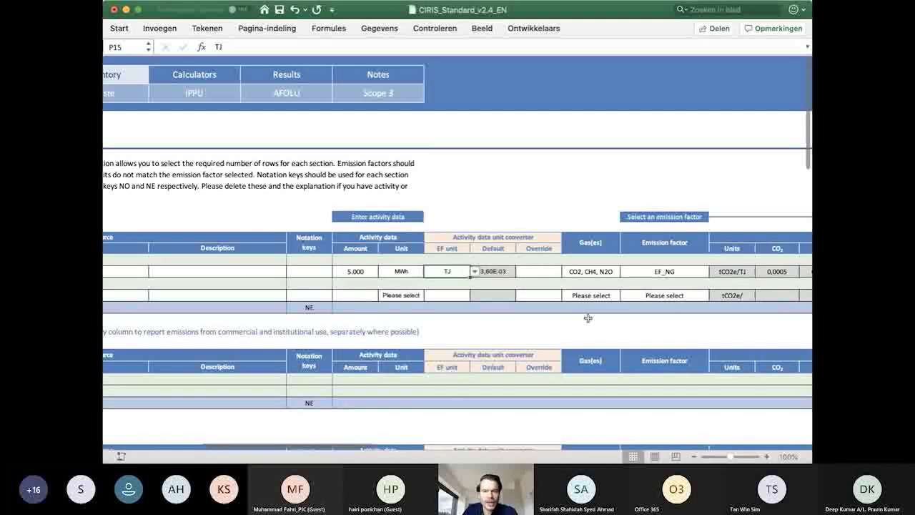
click(682, 272)
key(Right)
key(Right)
key(Right)
key(Right)
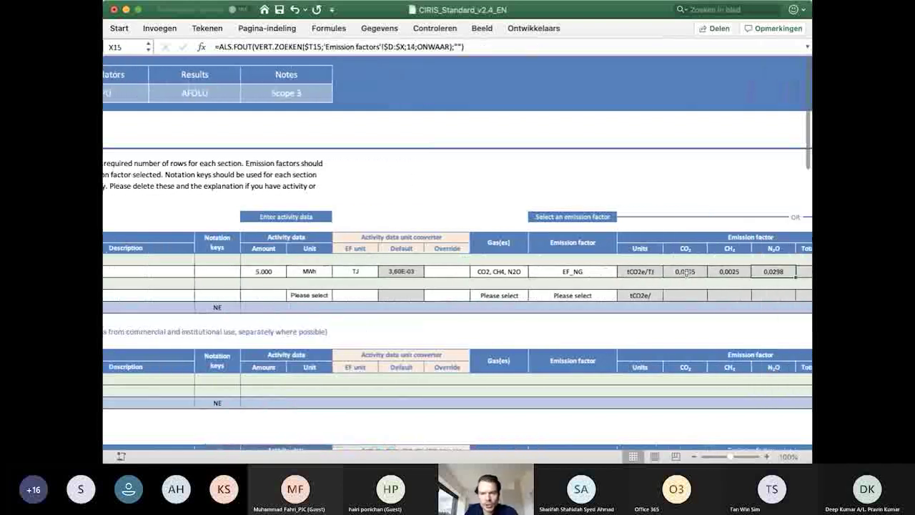
key(Right)
key(Right)
key(Right)
key(Right)
key(Right)
key(Right)
key(Right)
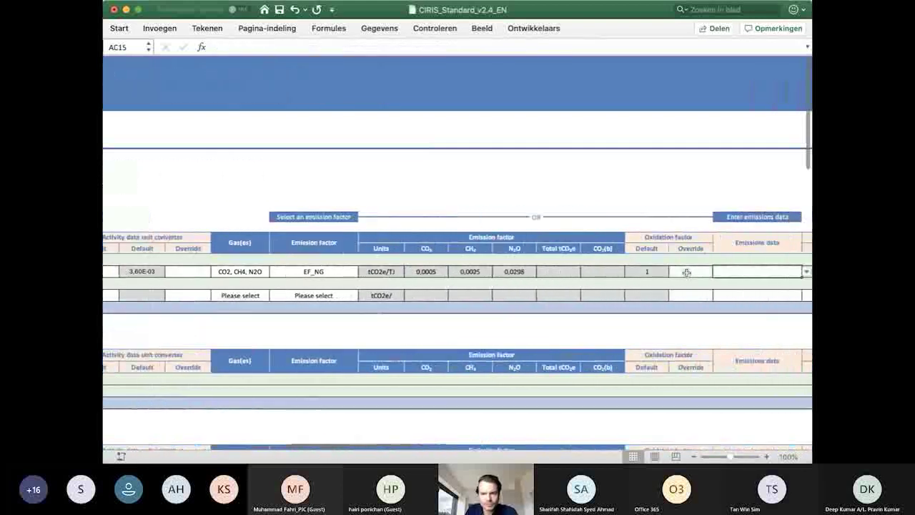
key(Right)
key(Right)
key(Right)
key(Right)
key(Right)
key(Right)
key(Right)
key(Right)
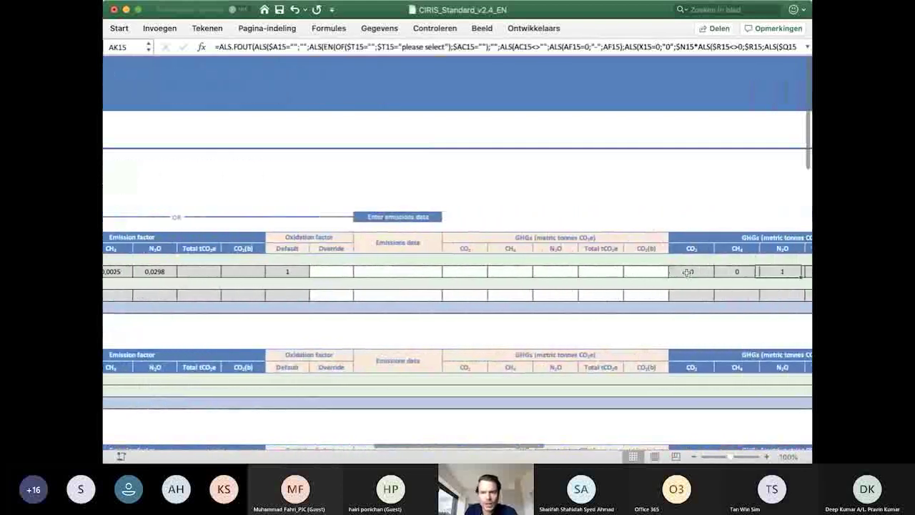
key(Right)
key(Right)
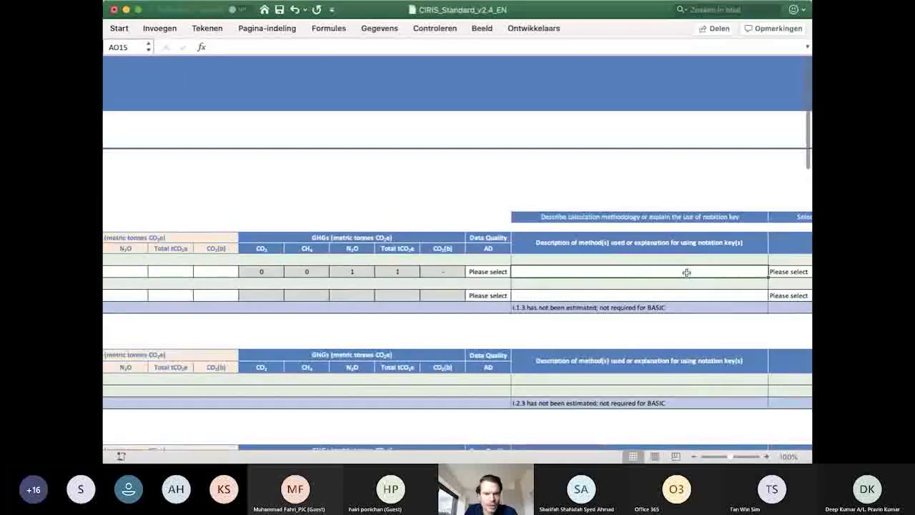
key(Left)
key(Left)
key(Left)
key(Left)
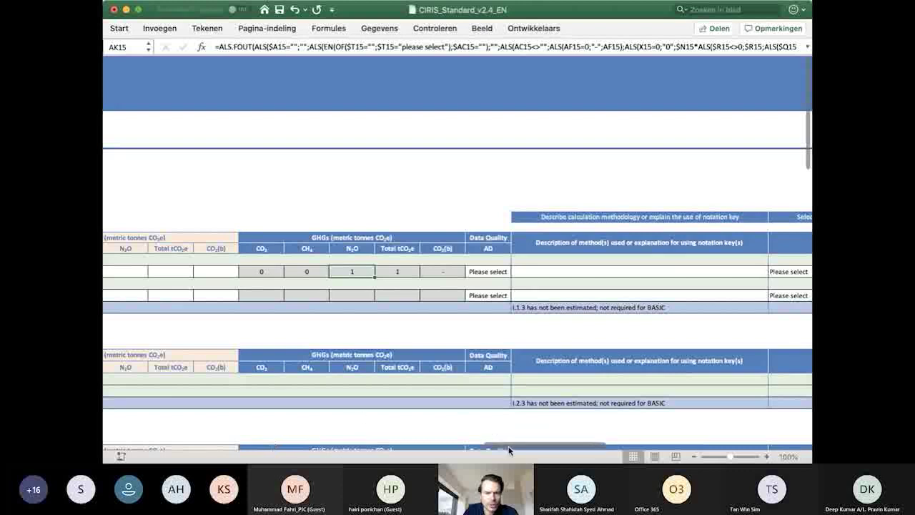
drag(508, 449, 359, 448)
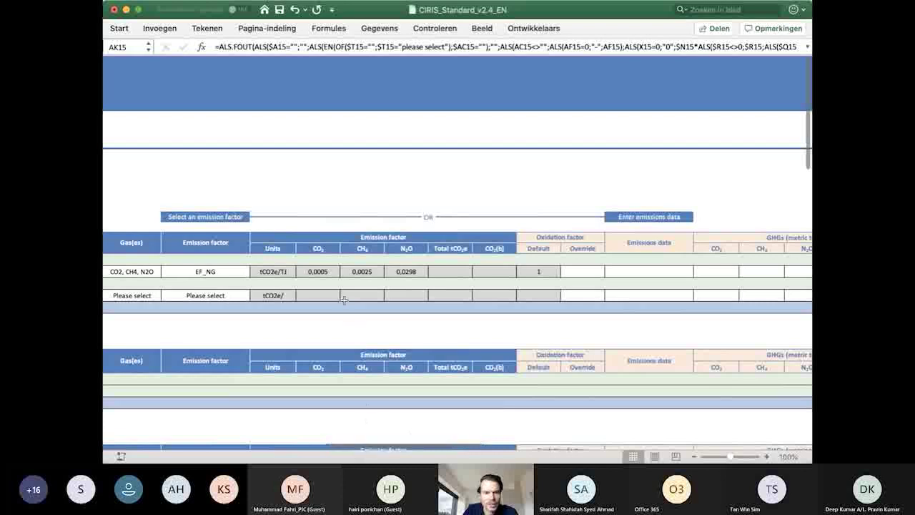
drag(324, 273, 363, 272)
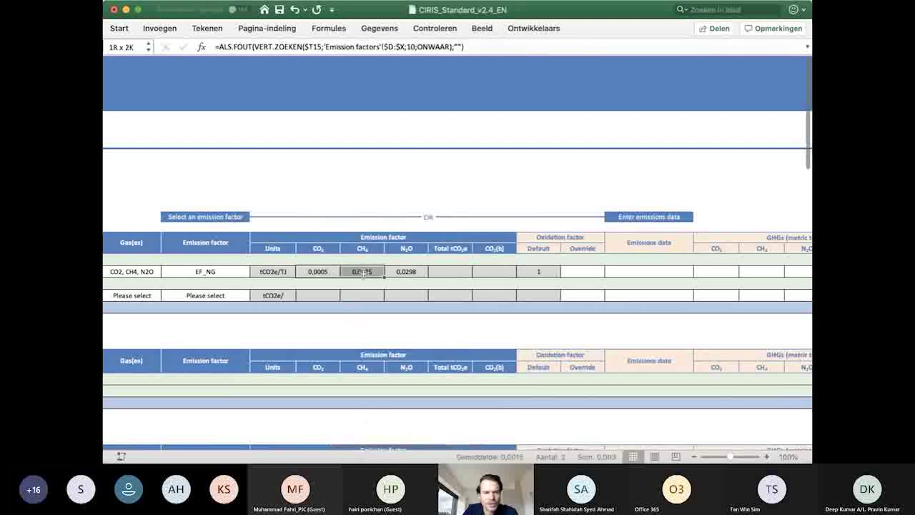
click(406, 272)
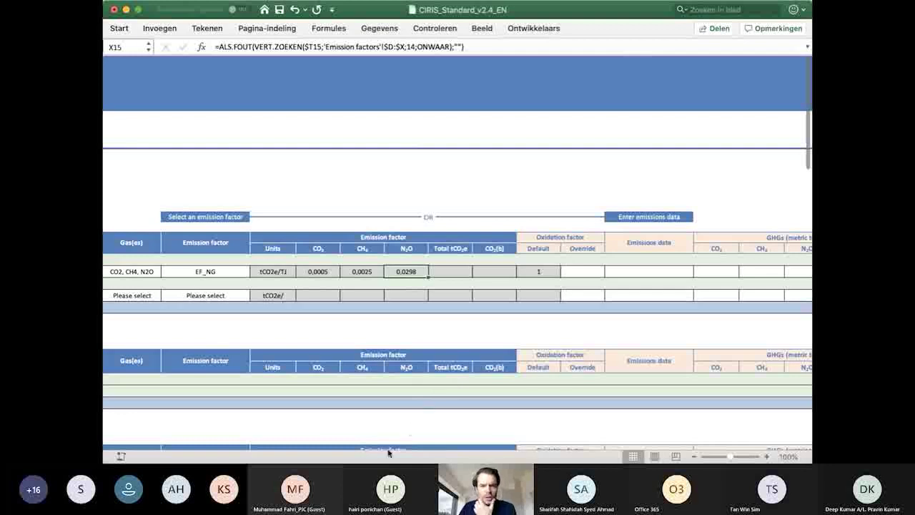
scroll(441, 94, left, 10)
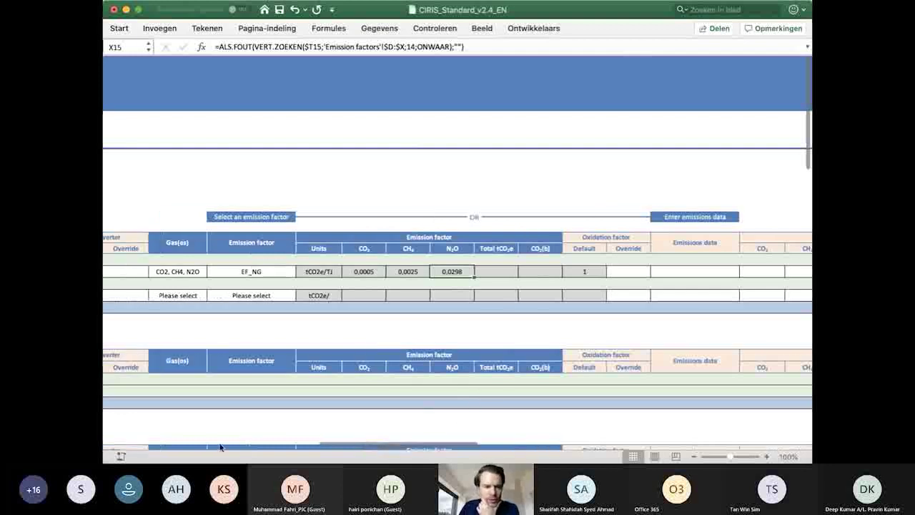
click(349, 74)
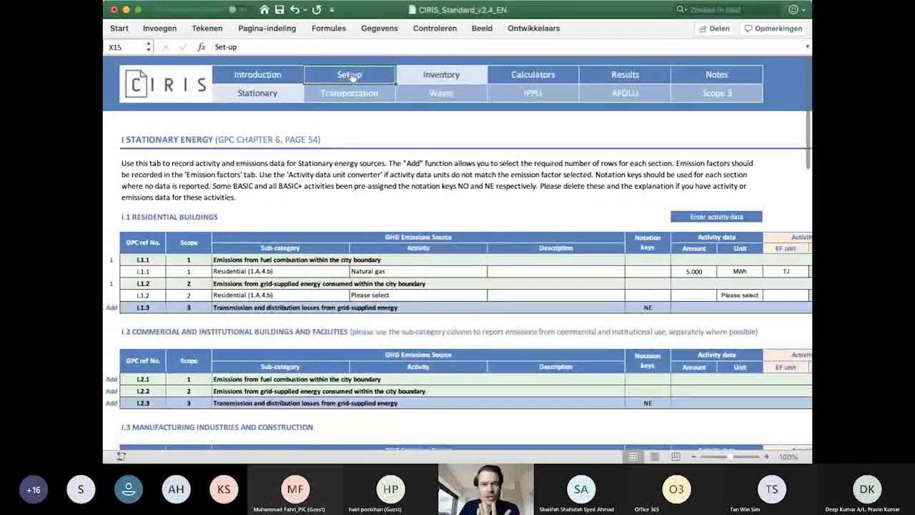
Step: Change the Natural gas CO2 emission factor from 0.5 to 50 kg / TJ
click(441, 93)
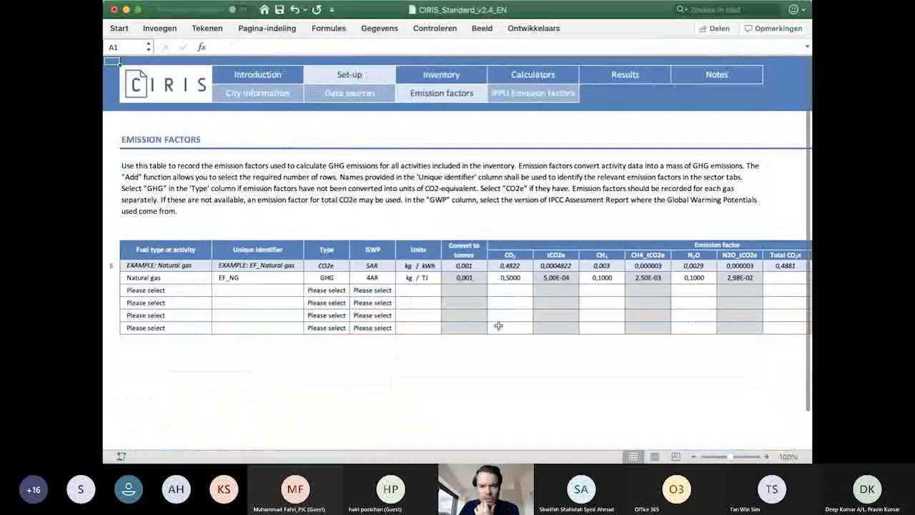
click(510, 278)
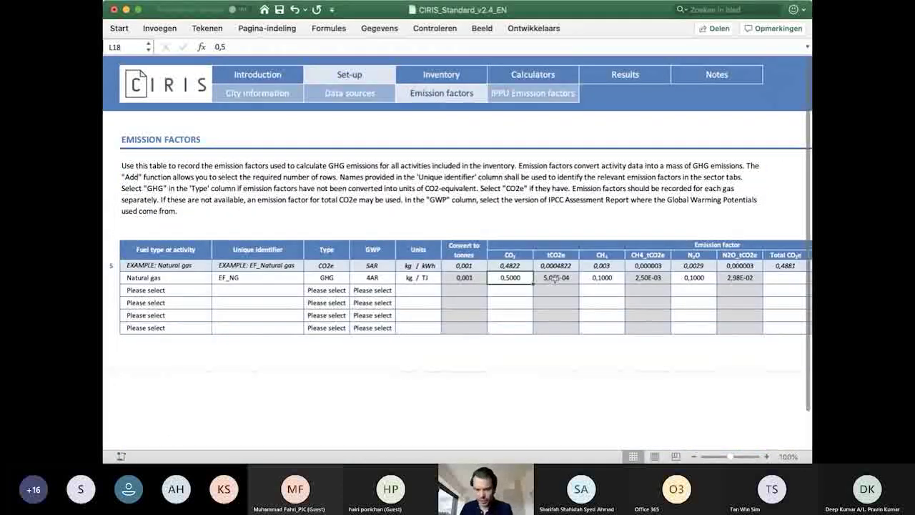
text(50)
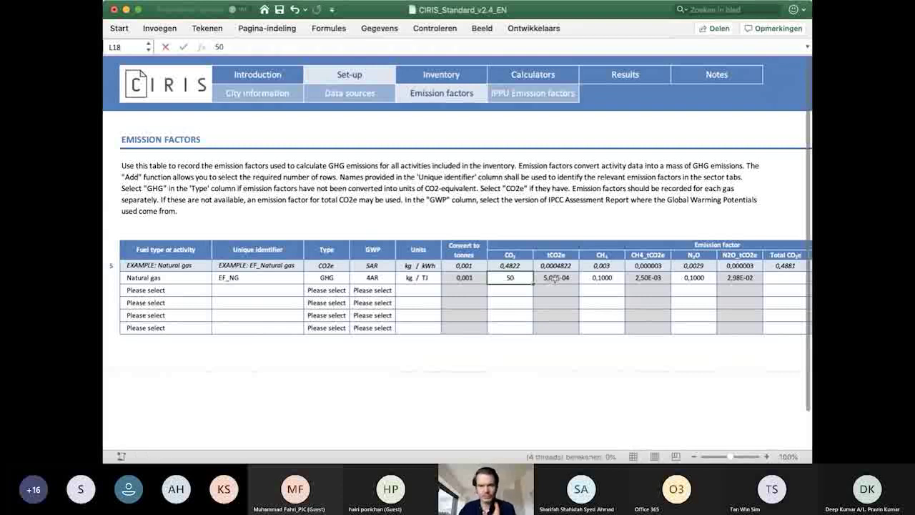
key(Return)
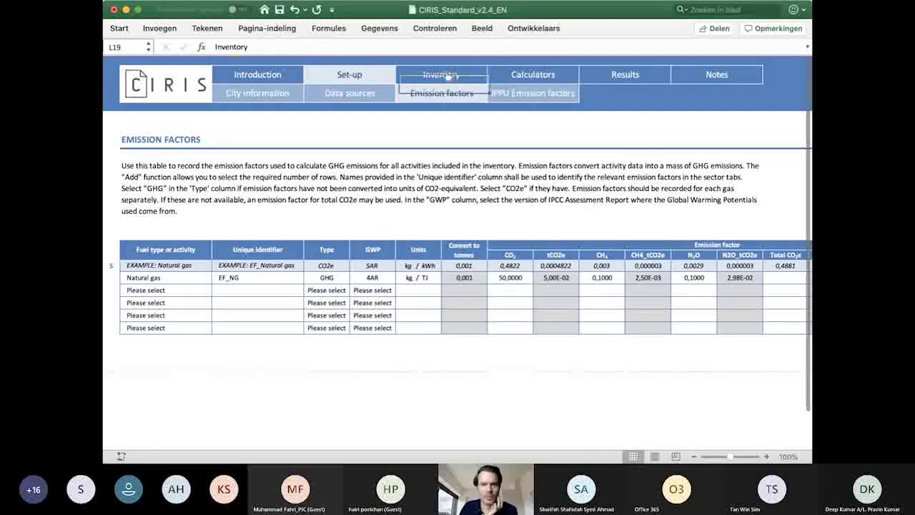
Step: Switch between the Stationary energy and Emission factors sheets, ending on Inventory
click(444, 74)
click(279, 96)
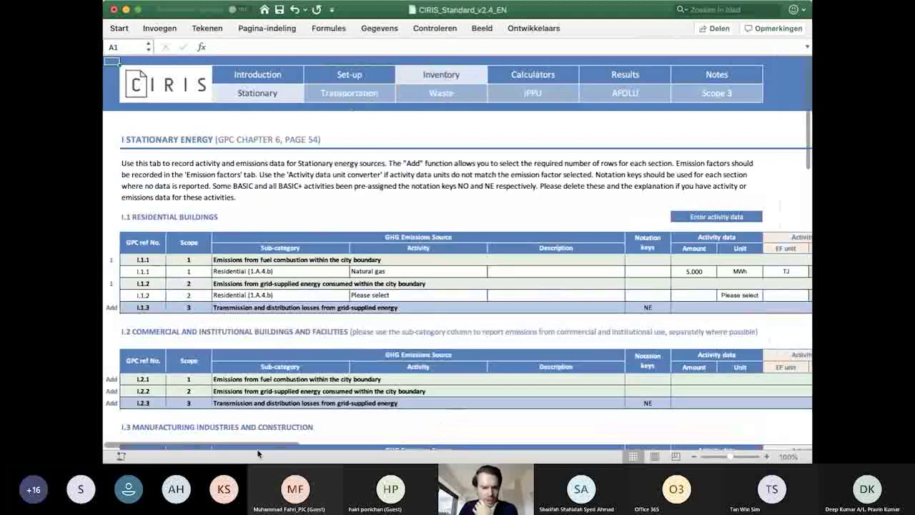
mouse_move(257, 447)
mouse_down()
mouse_move(609, 447)
mouse_move(255, 448)
mouse_up()
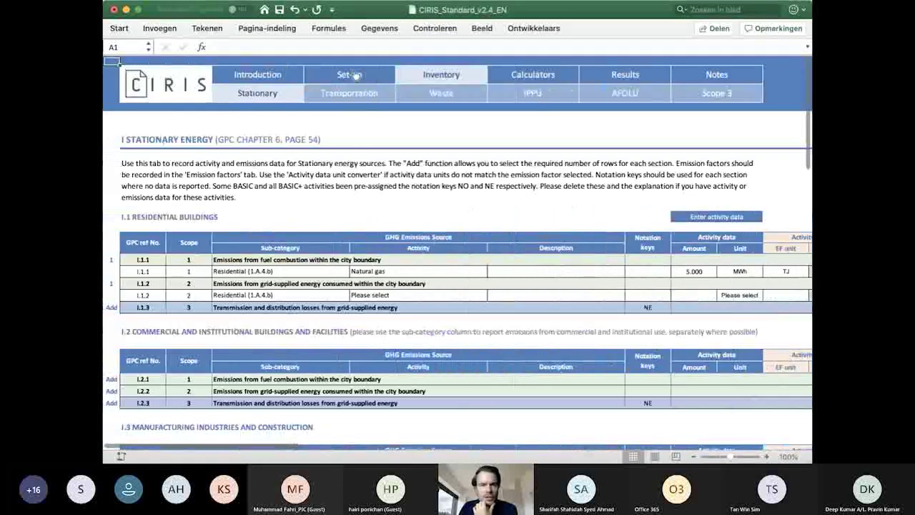
click(354, 75)
click(441, 93)
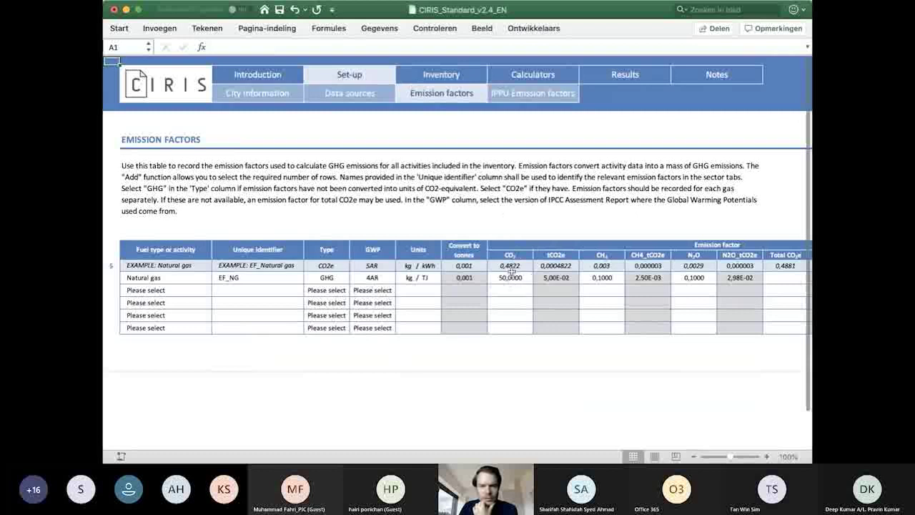
click(431, 77)
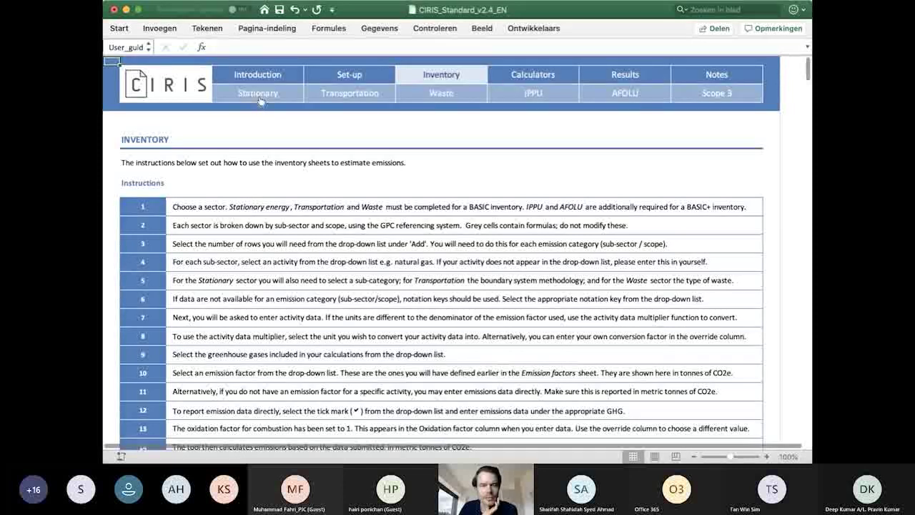
Step: Enter 1.000.000 MWh as the residential natural gas amount, giving 180 CO2, 9 CH4, 107 N2O
click(259, 94)
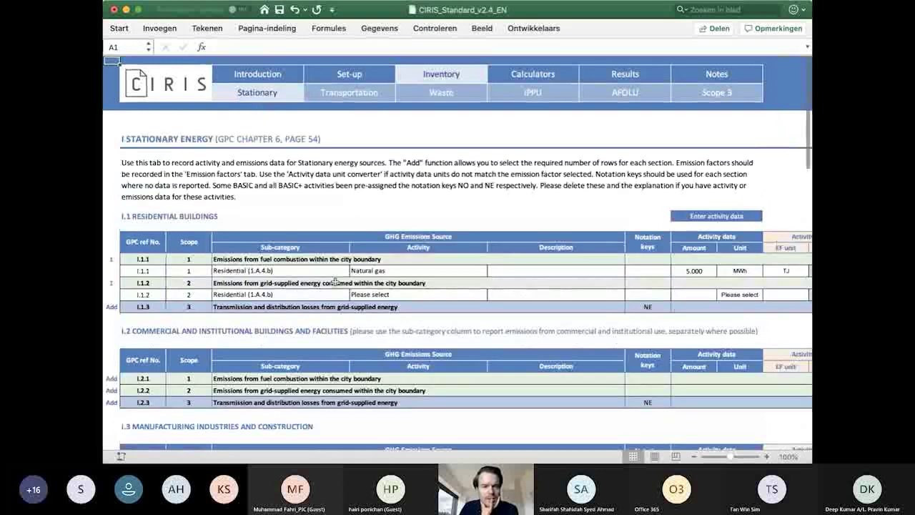
scroll(478, 172, down, 1)
click(694, 239)
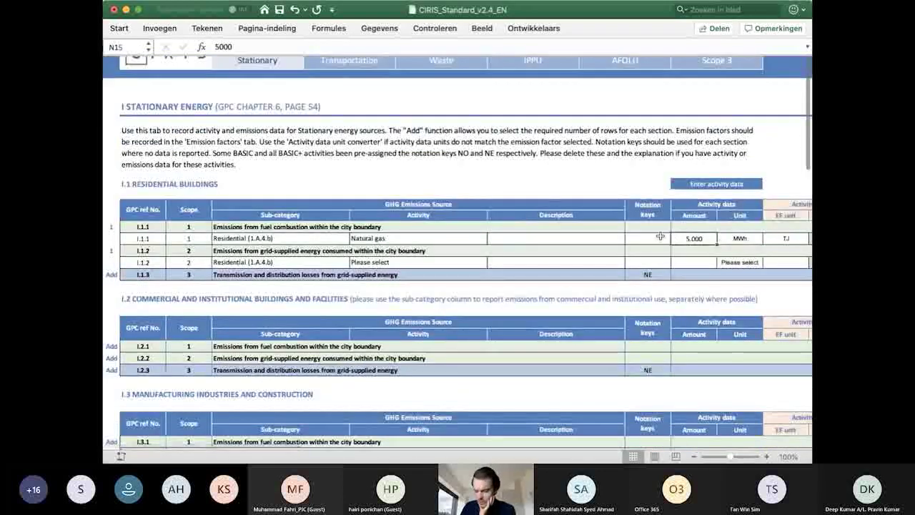
text(1.000.)
text(000)
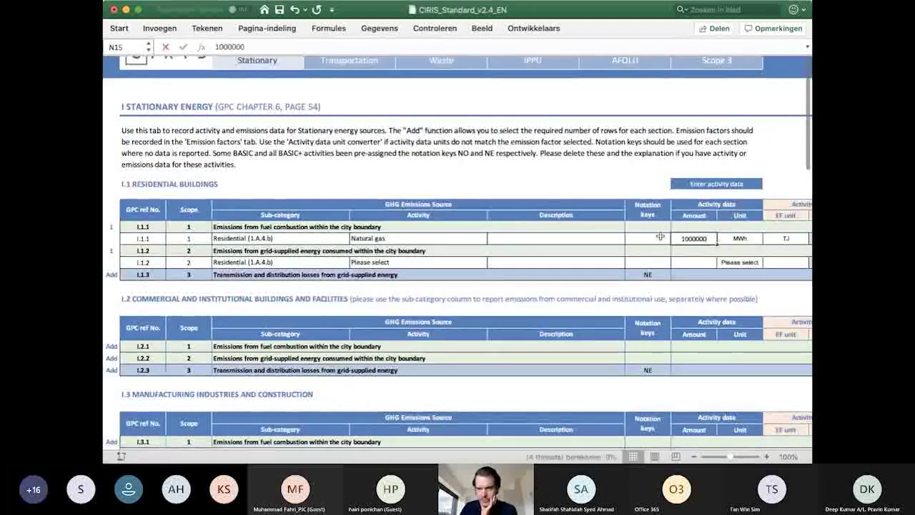
key(Return)
scroll(261, 446, up, 1)
drag(261, 446, 563, 444)
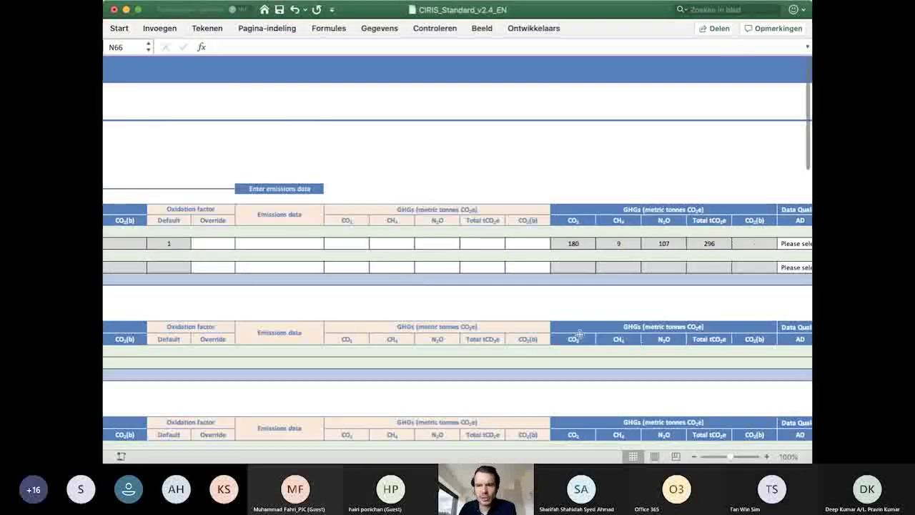
Step: Give the natural gas row data quality L and placeholder method description 'bfgbfgn'
scroll(427, 448, right, 10)
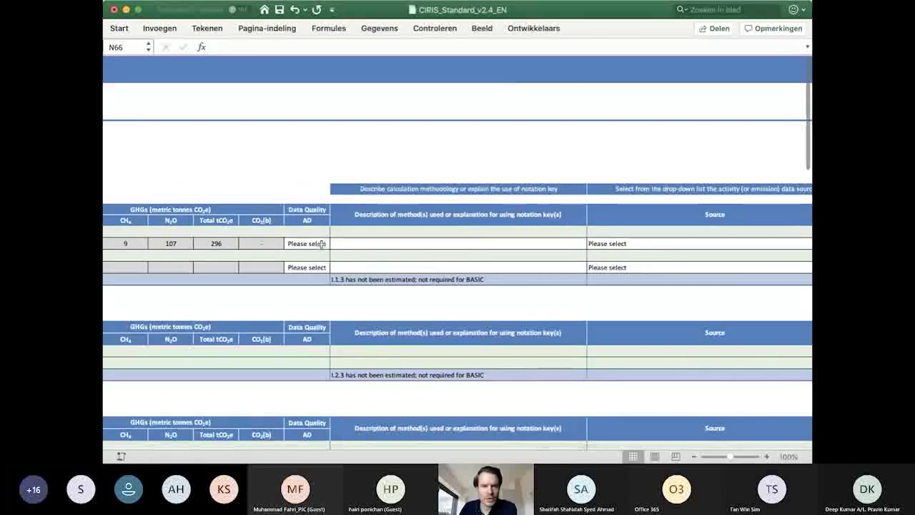
click(325, 247)
text(L)
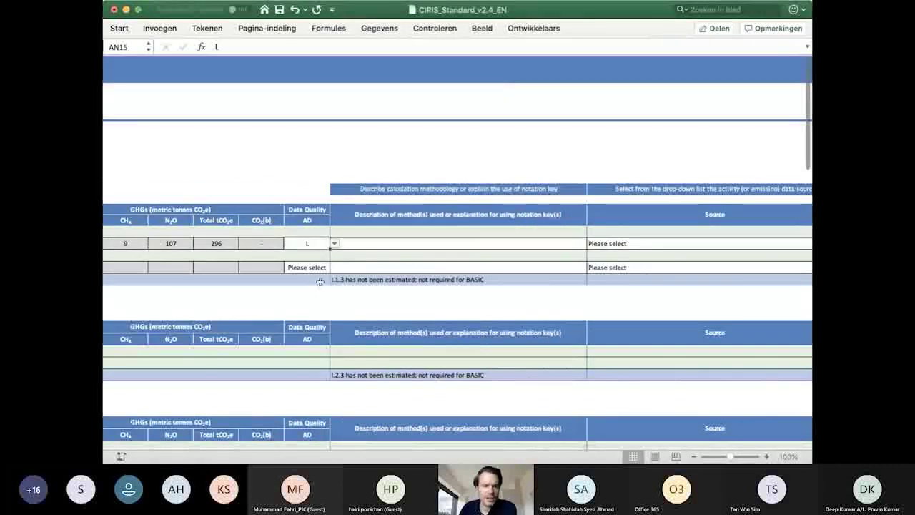
click(395, 245)
text(bfgbfgn)
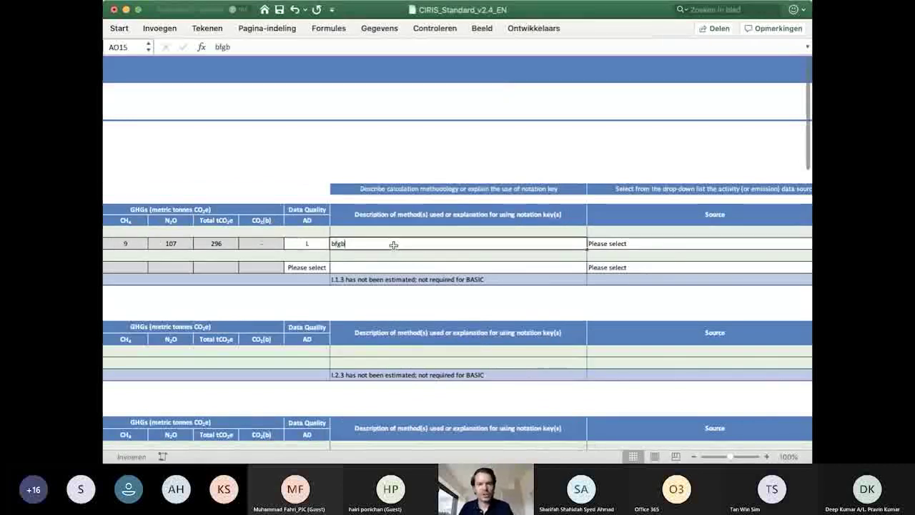
Step: Choose National Energy Balance Report 2017 as the natural gas row's data source
click(624, 246)
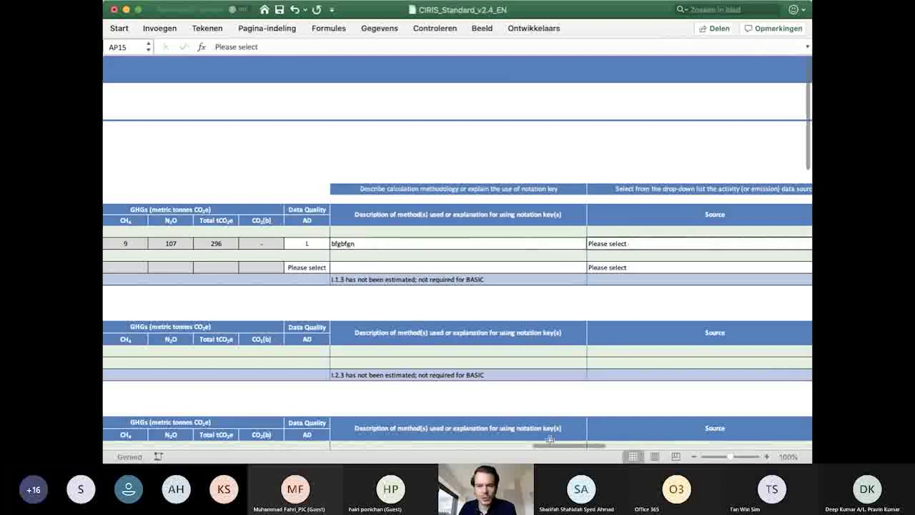
drag(552, 449, 576, 449)
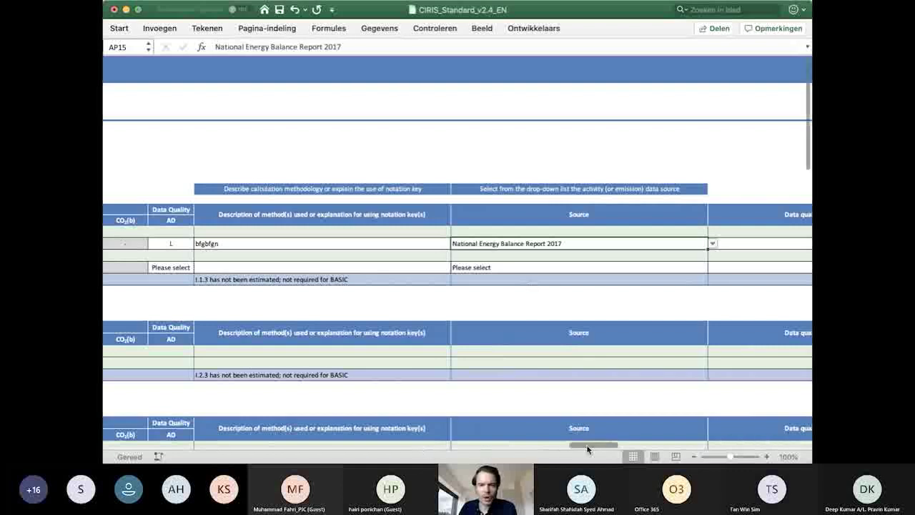
drag(588, 444, 641, 443)
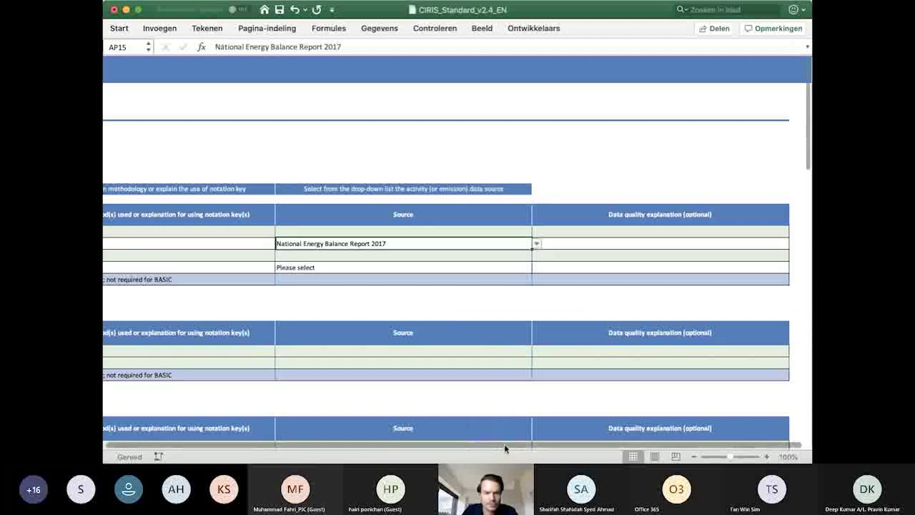
scroll(505, 448, left, 10)
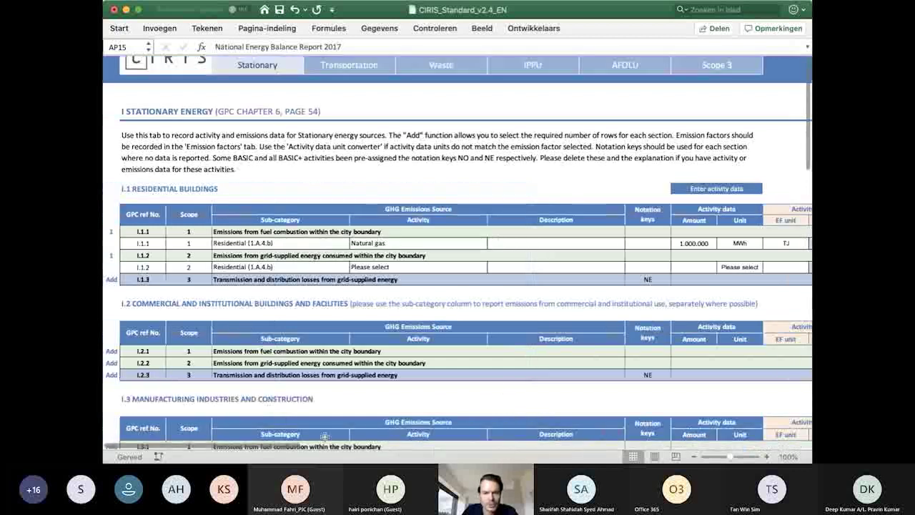
Step: Enter 'Low rarting due to xyz' as the data quality explanation, then undo it and the source
drag(295, 444, 775, 431)
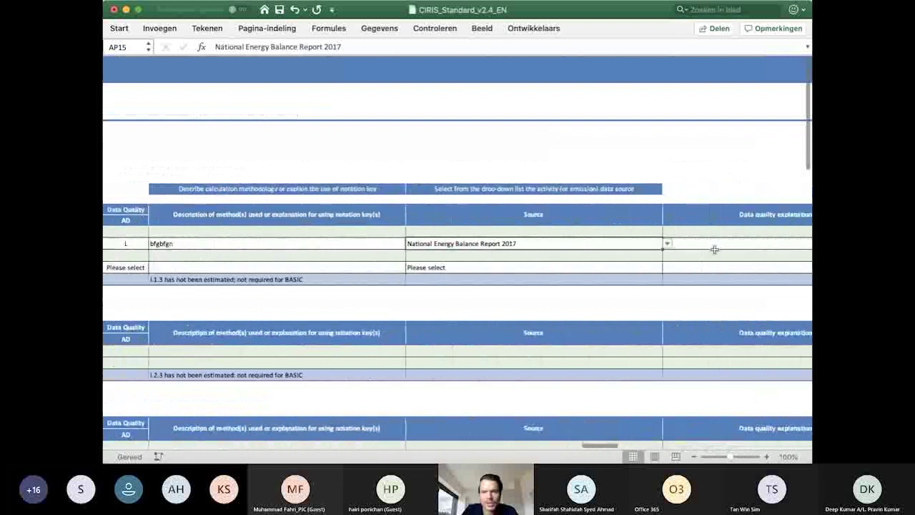
click(708, 244)
text(Low)
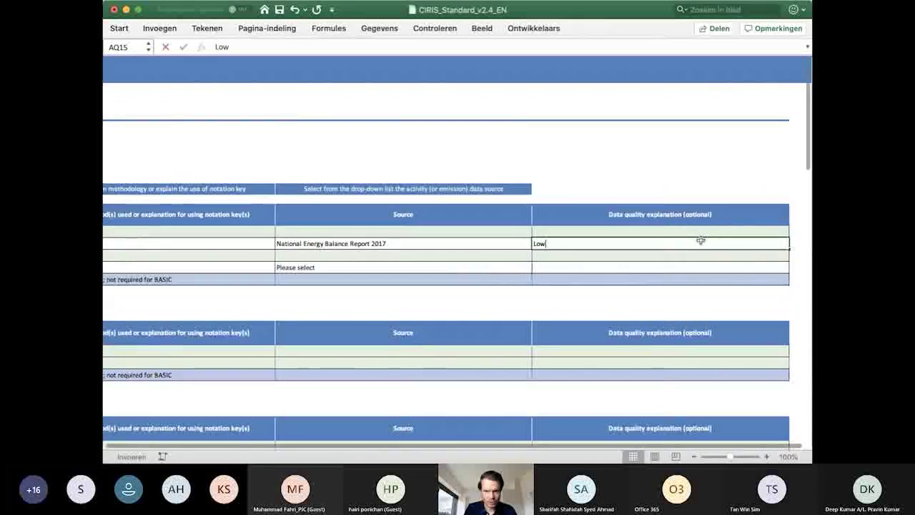
text( rarting)
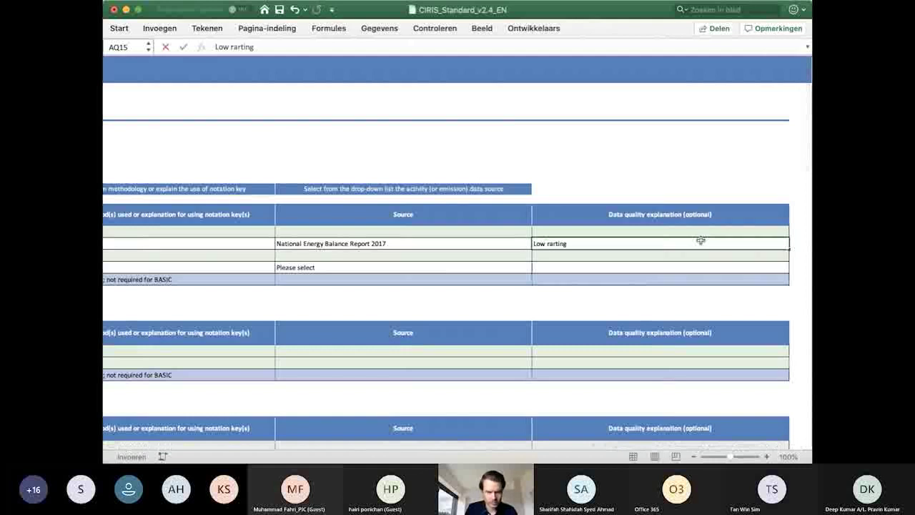
text( due to)
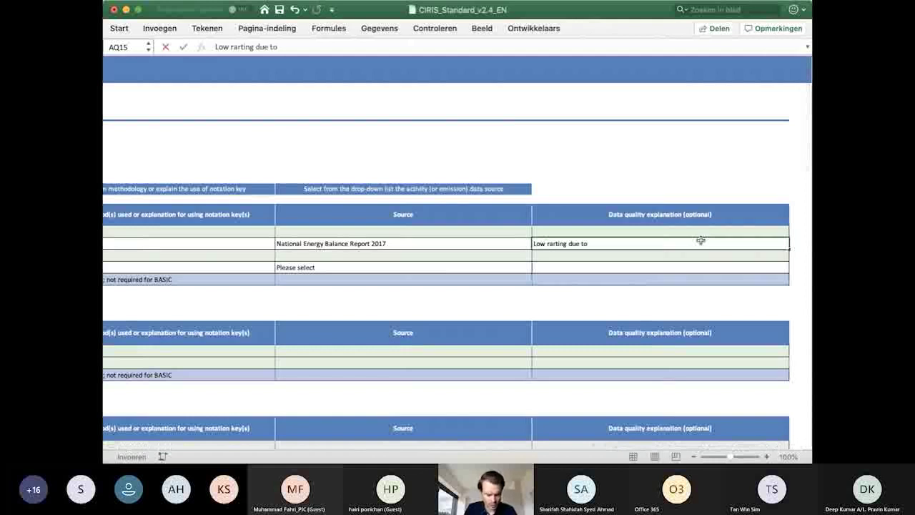
text( x)
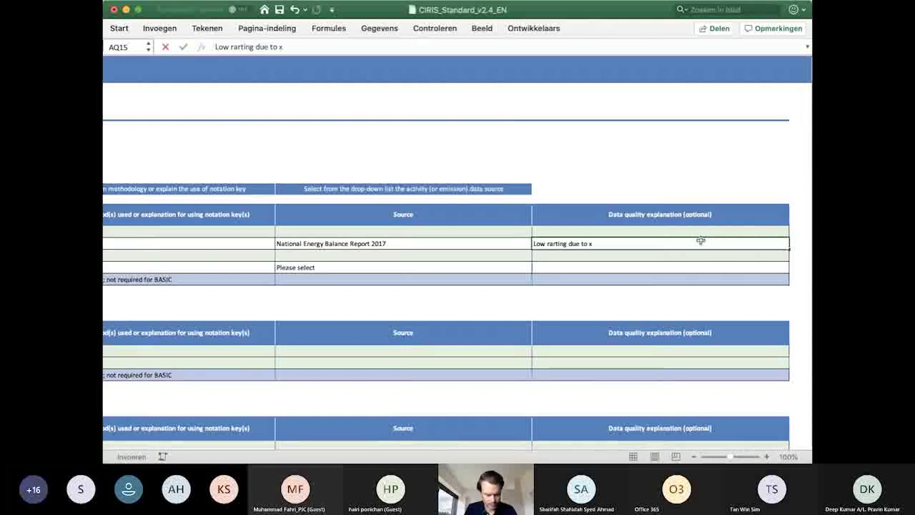
text(yz)
key(Return)
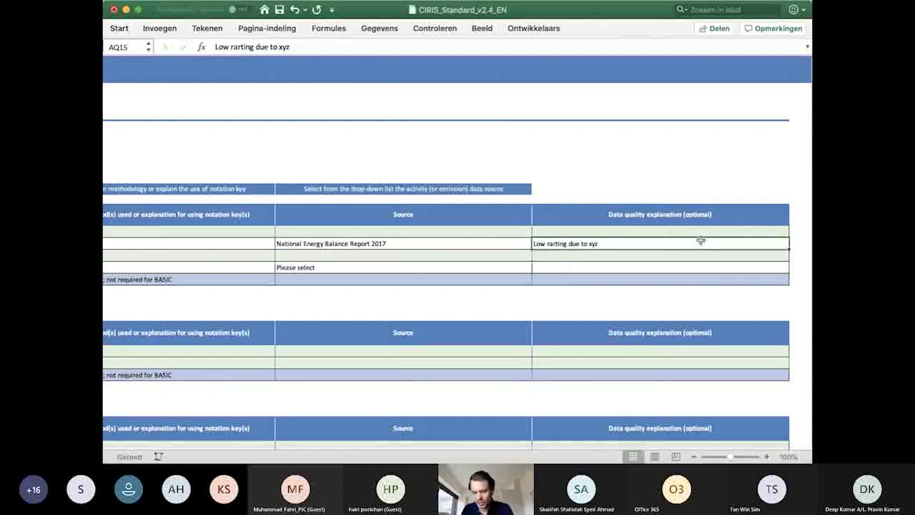
key(super+z)
key(super+z)
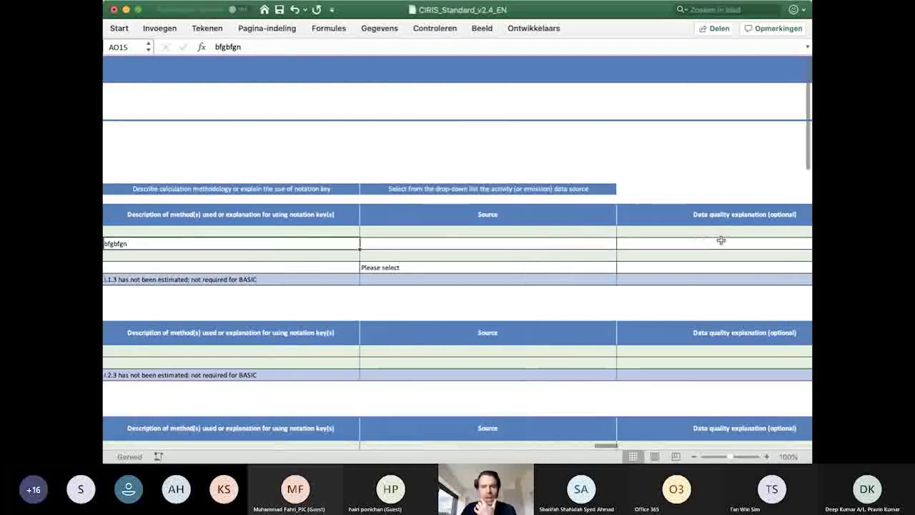
drag(613, 447, 143, 442)
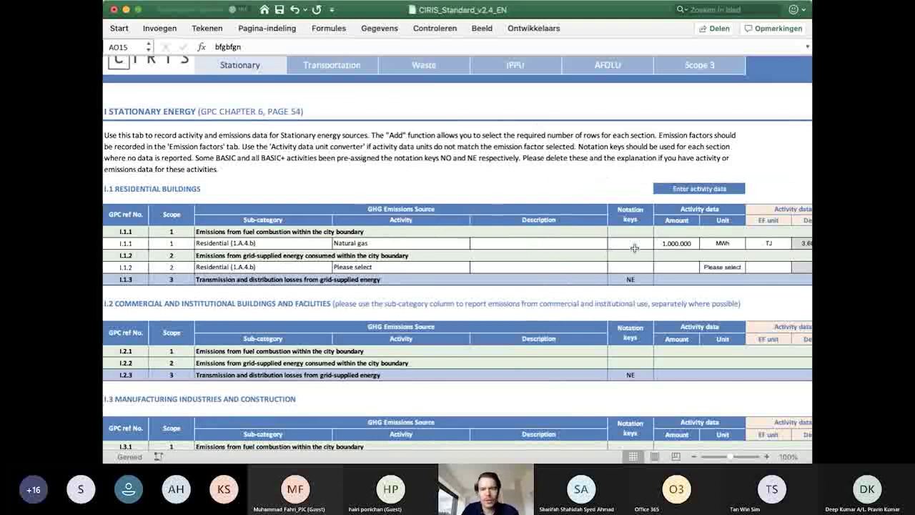
click(686, 243)
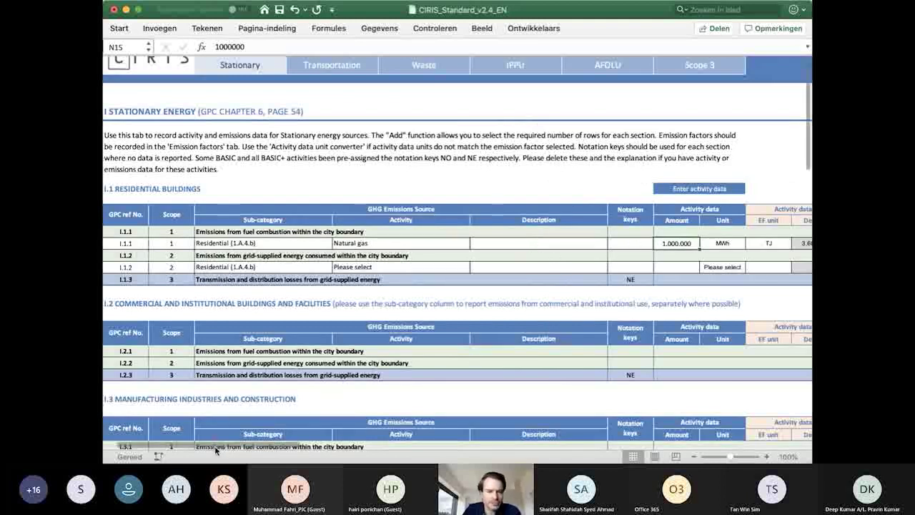
drag(224, 448, 325, 446)
click(549, 243)
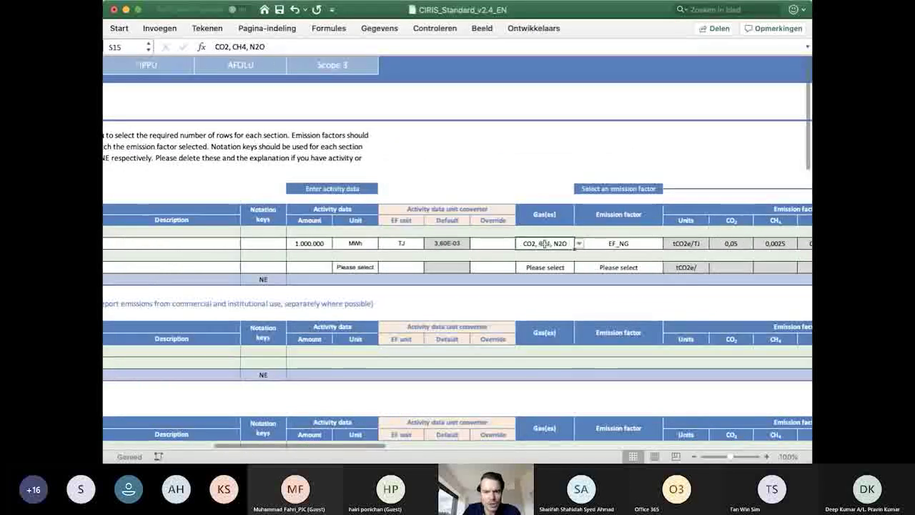
click(619, 243)
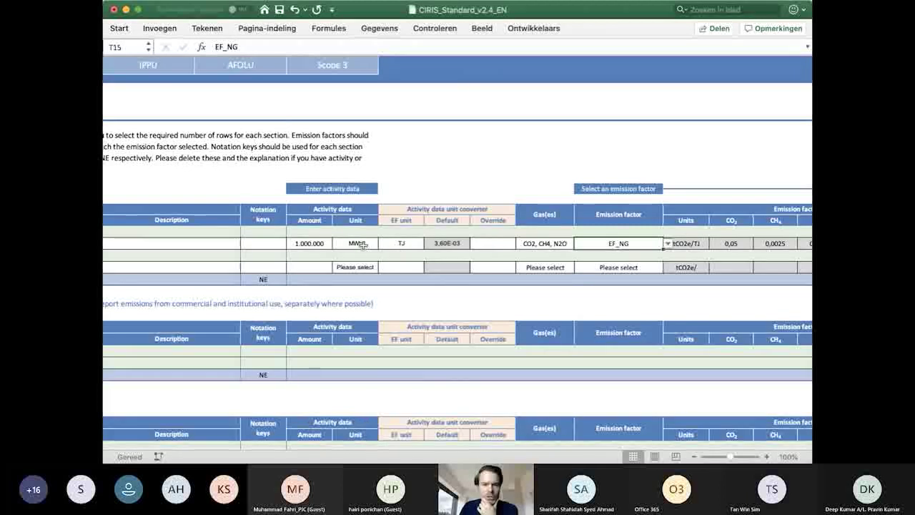
click(350, 244)
click(691, 243)
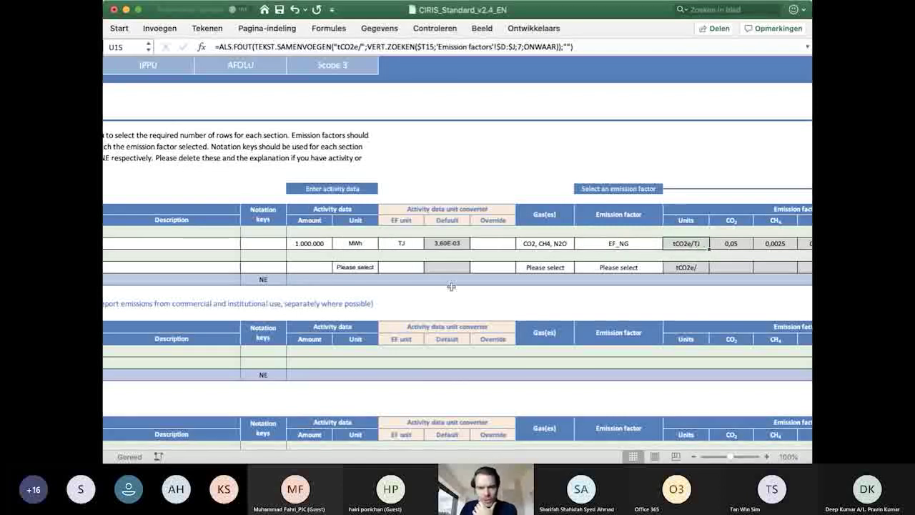
click(403, 244)
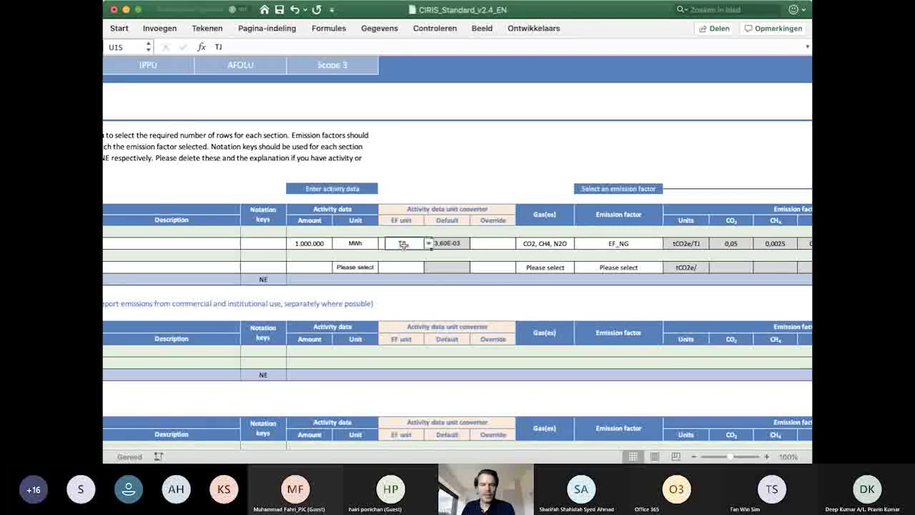
click(403, 244)
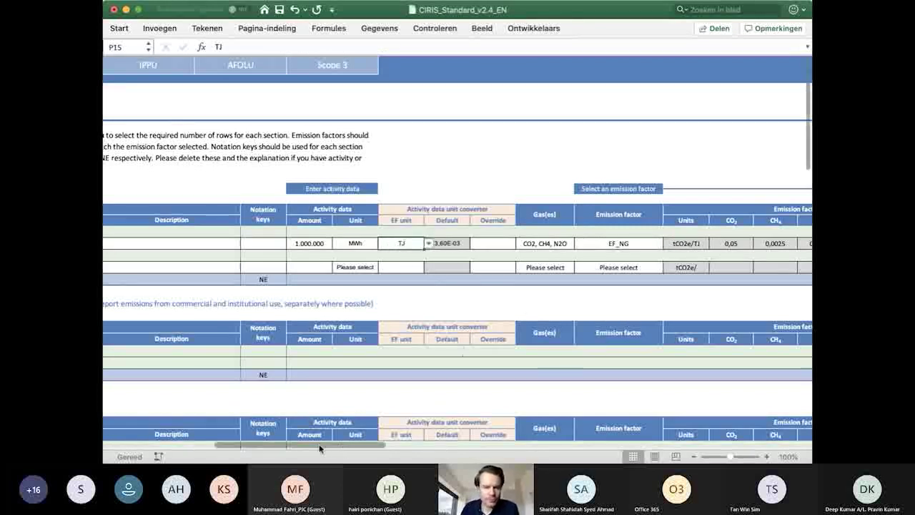
scroll(315, 448, left, 10)
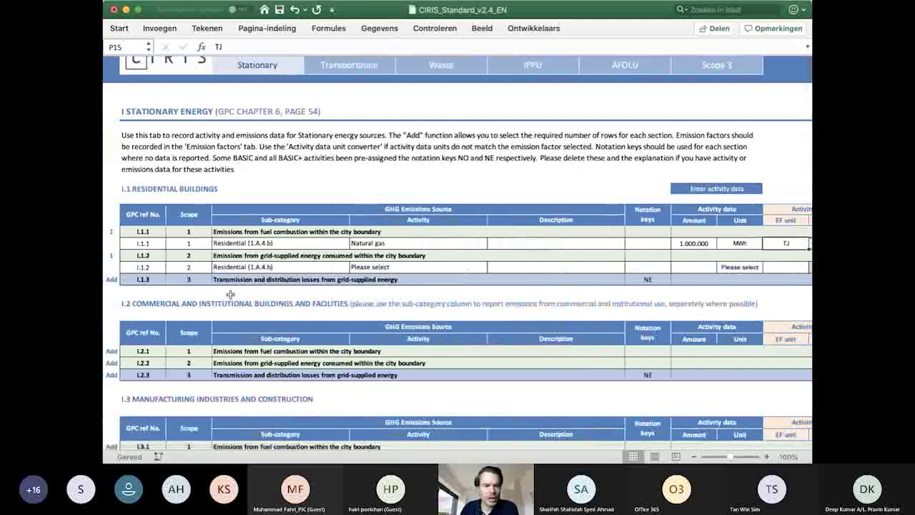
Step: Set the I.1.1 row count to 2 and enter Propane as the new row's activity
click(116, 233)
click(124, 231)
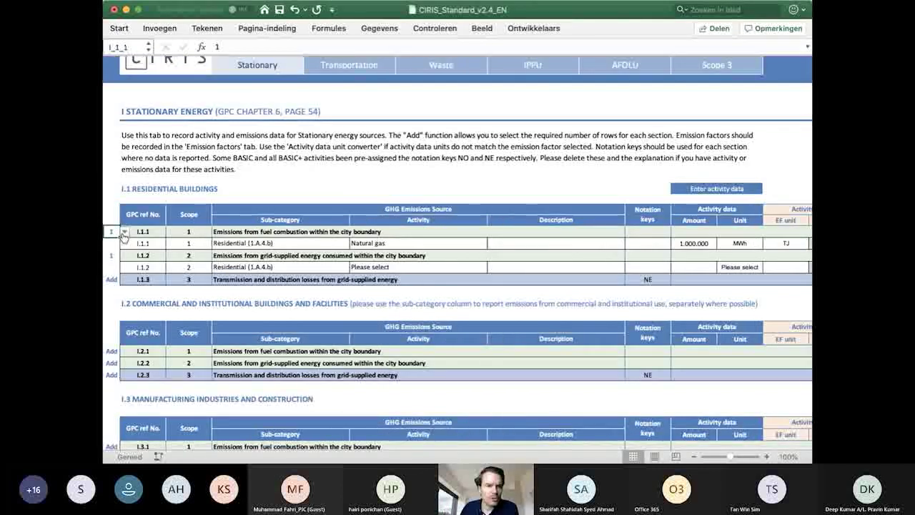
click(119, 249)
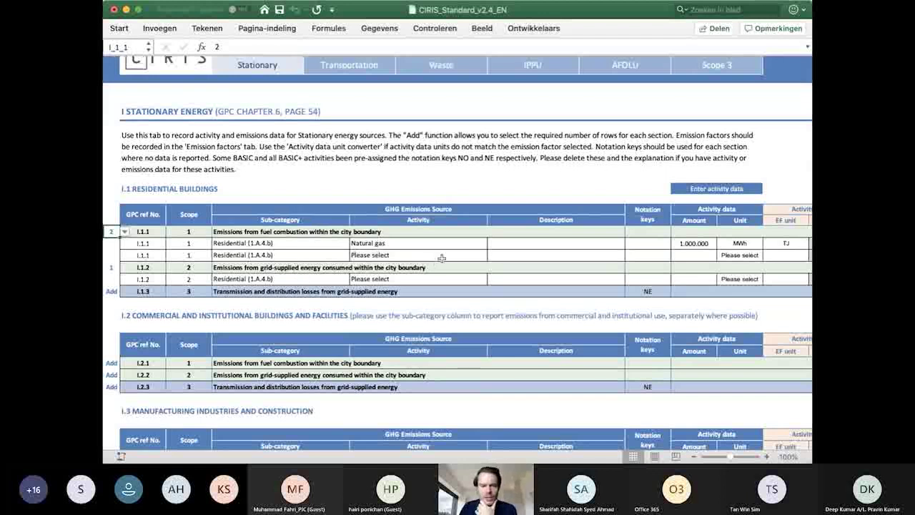
click(457, 256)
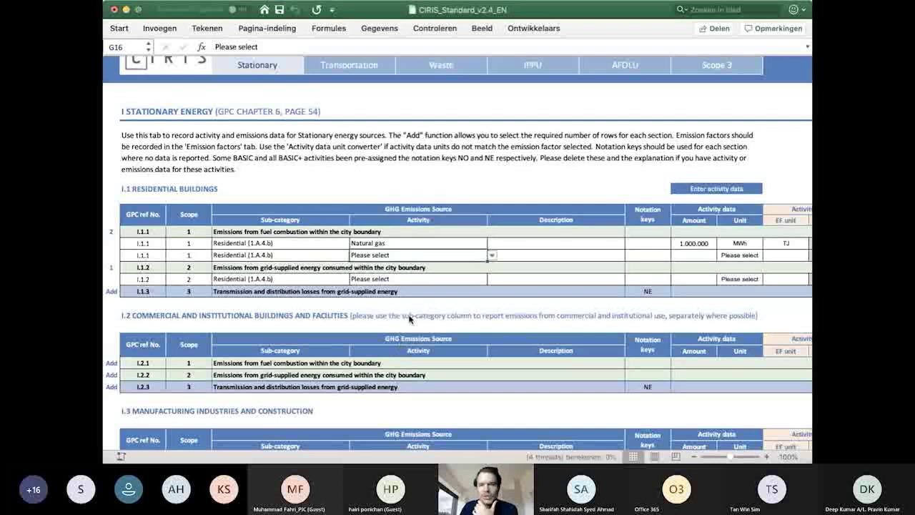
text(Propane)
click(572, 254)
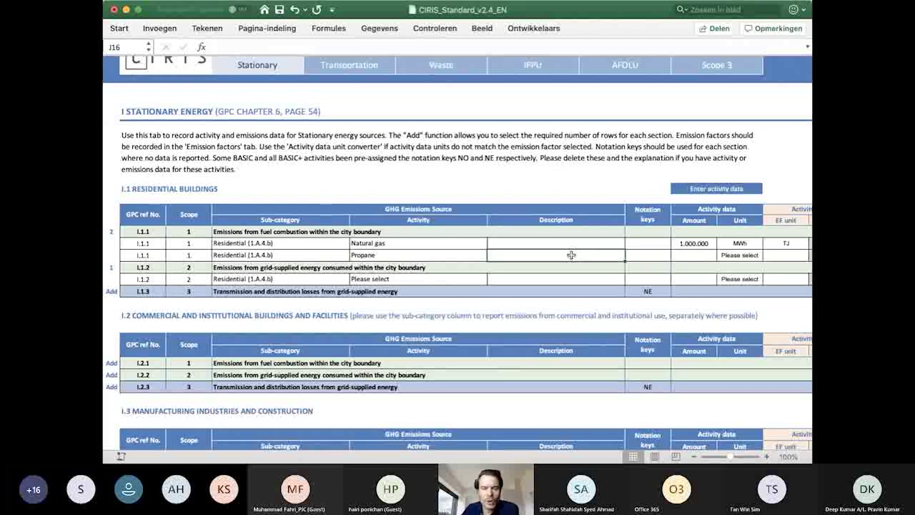
Step: Give the propane row notation key C, after typing IE in the I.1.1 header cell
click(643, 231)
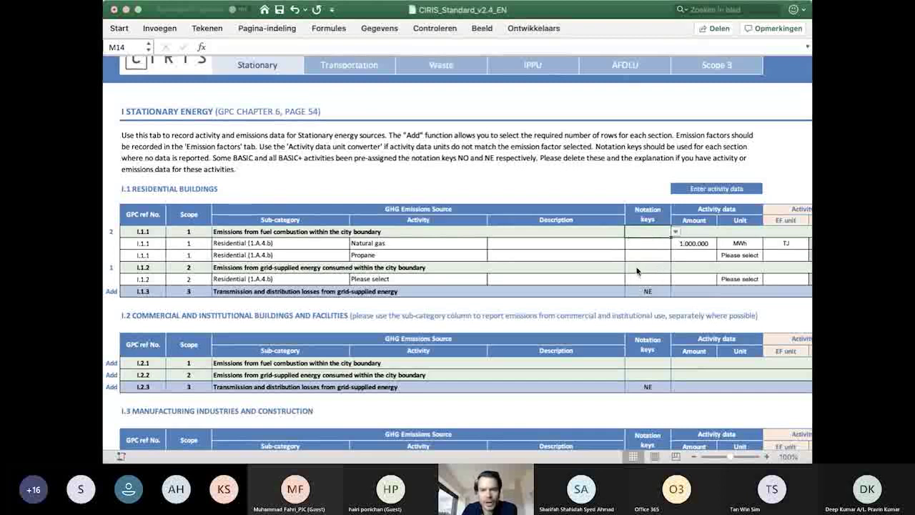
text(IE)
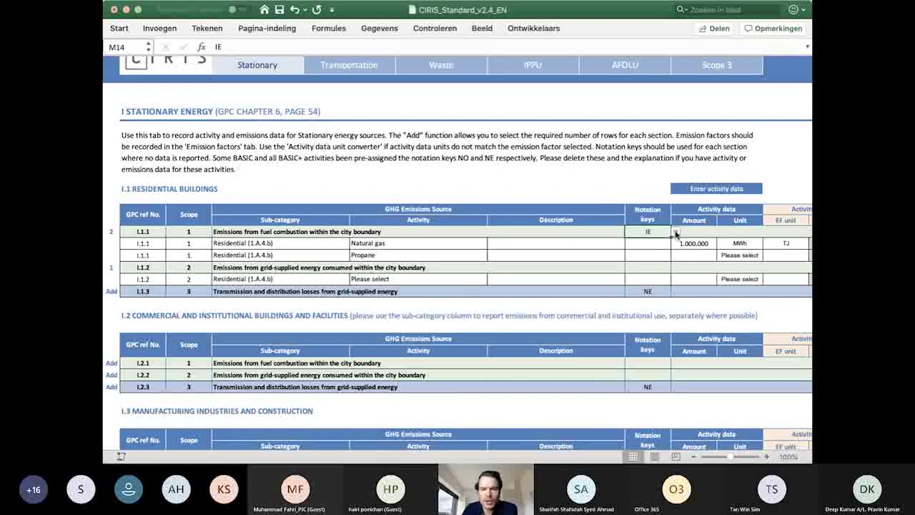
click(379, 243)
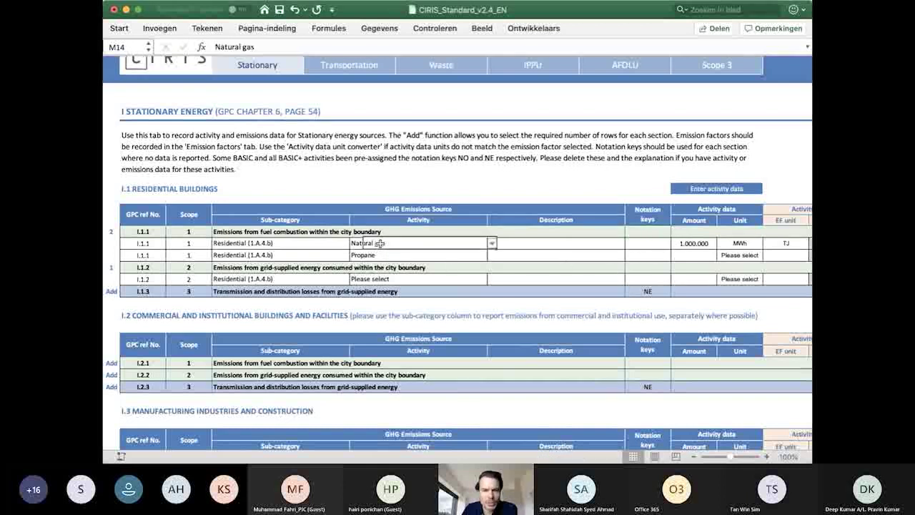
click(376, 256)
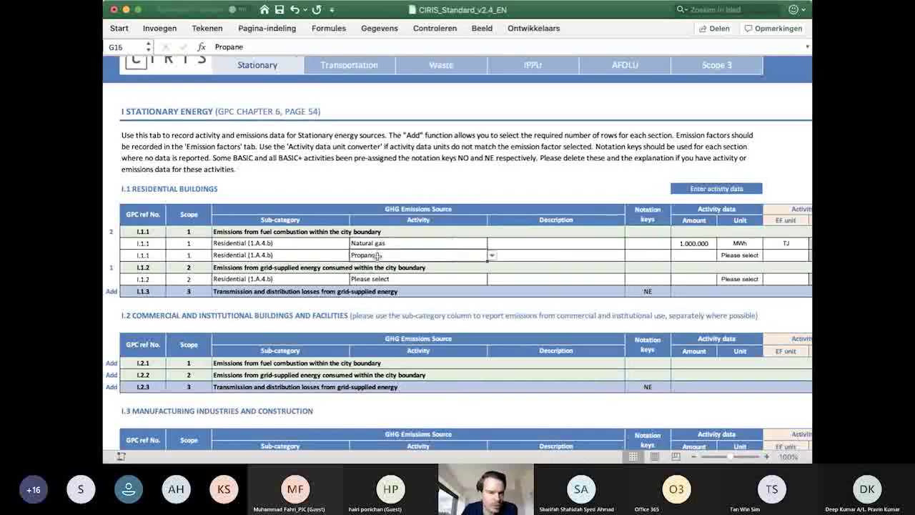
click(635, 255)
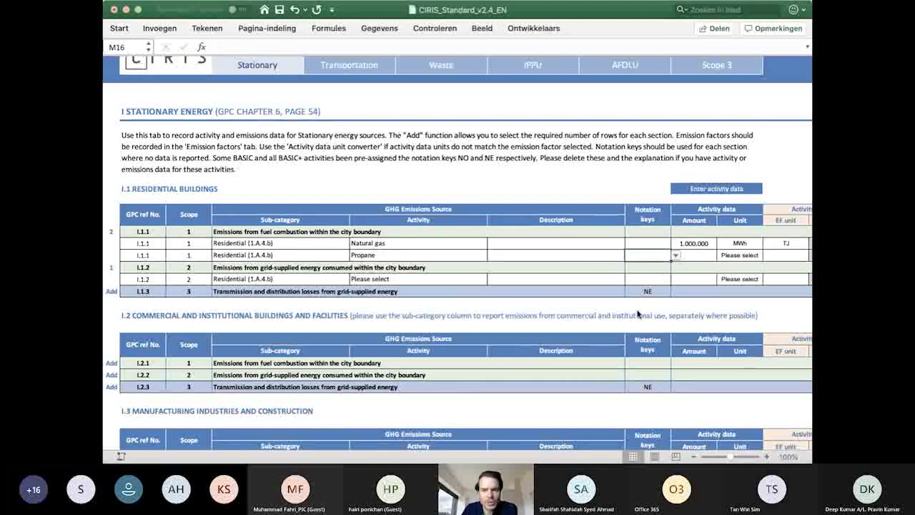
text(C)
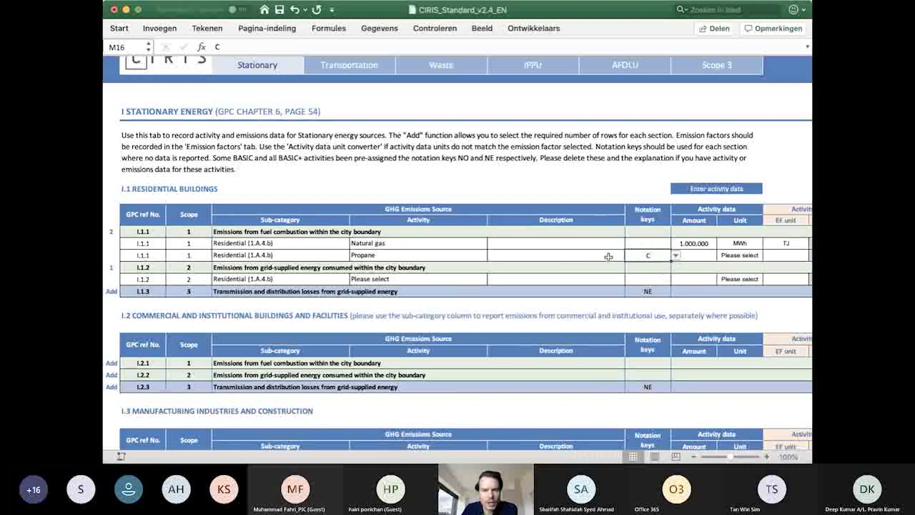
click(585, 258)
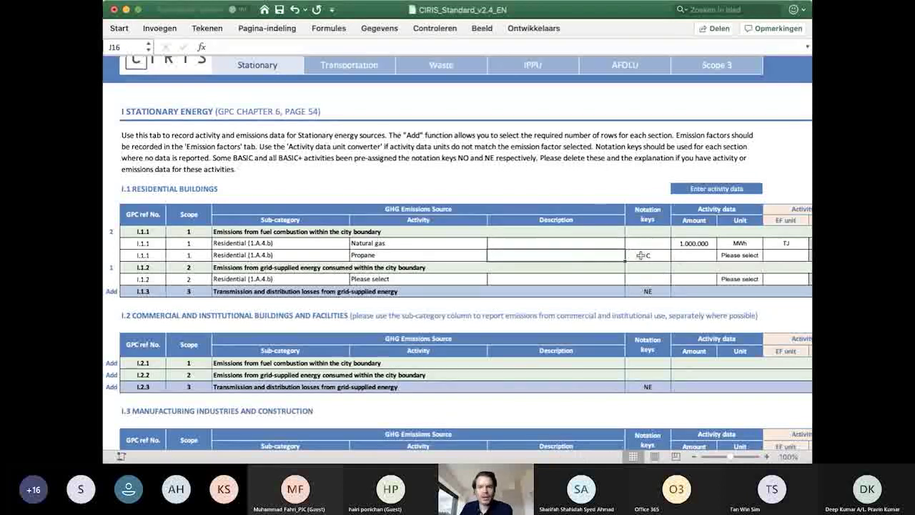
click(694, 243)
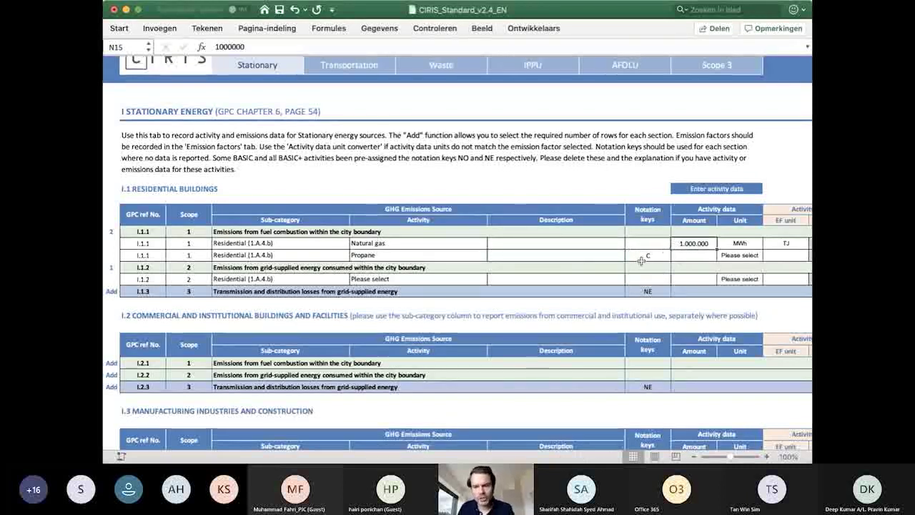
drag(647, 255, 284, 255)
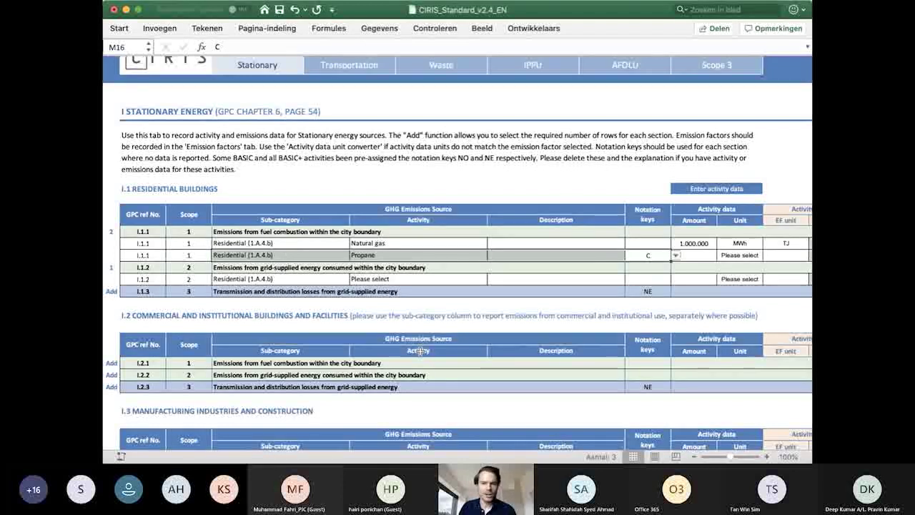
scroll(416, 317, up, 1)
scroll(416, 316, up, 3)
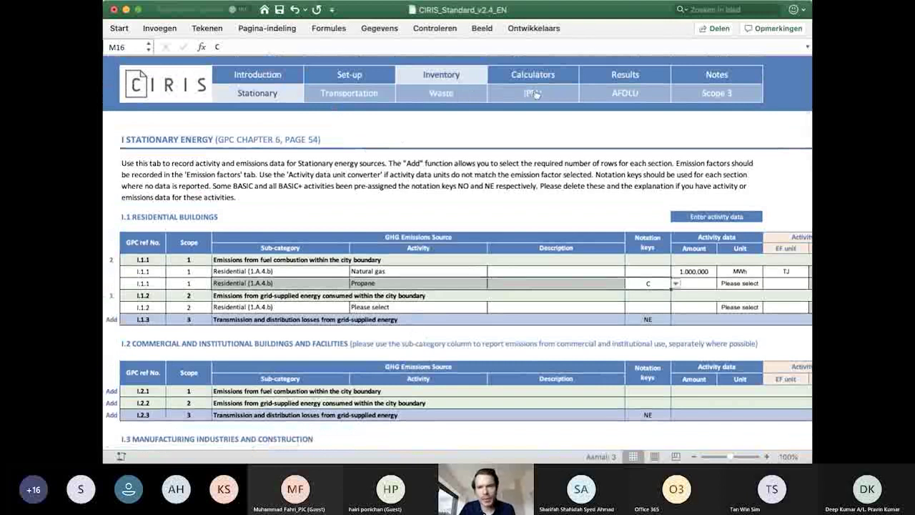
Step: Open the Results Summary sheet and pick BASIC in the C12 reporting level dropdown
click(618, 76)
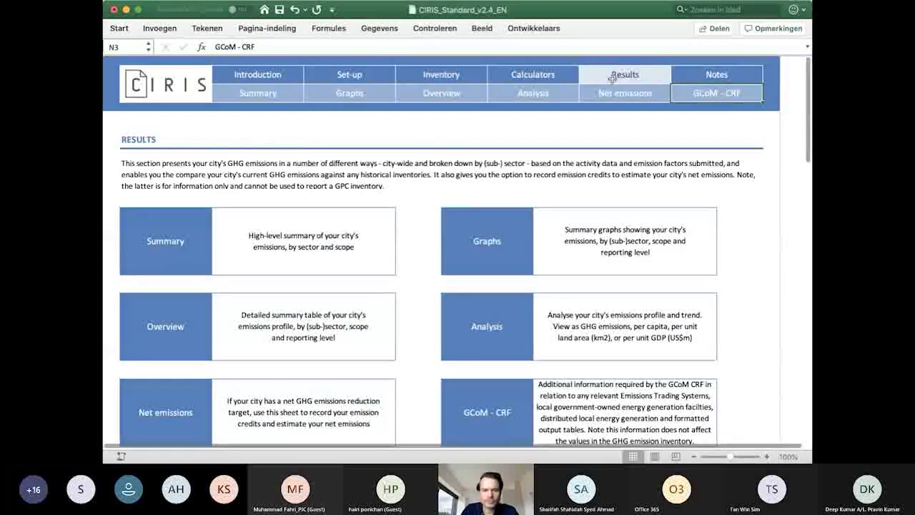
scroll(404, 213, down, 1)
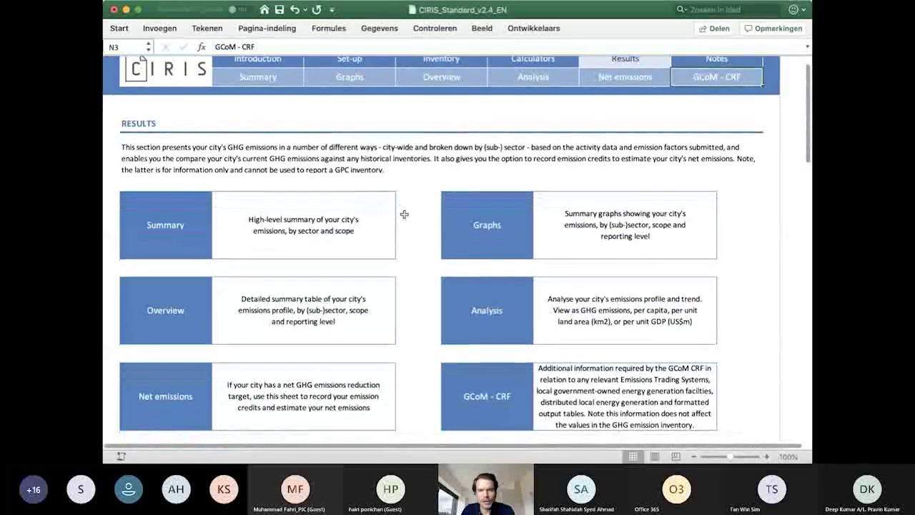
click(183, 225)
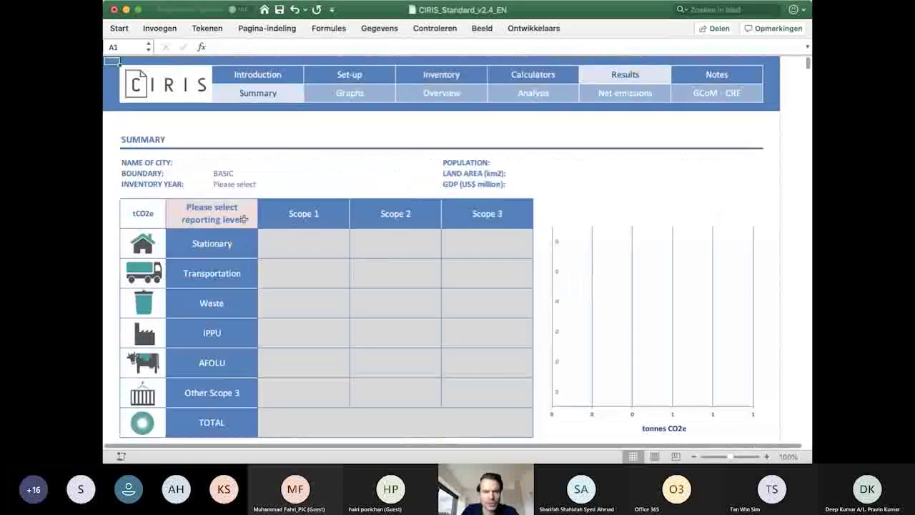
click(243, 219)
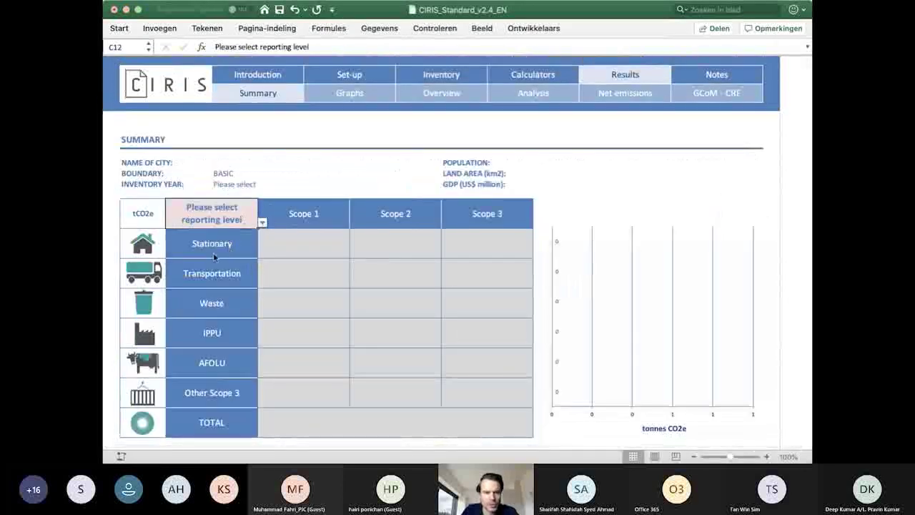
key(alt+Down)
key(Down)
key(Return)
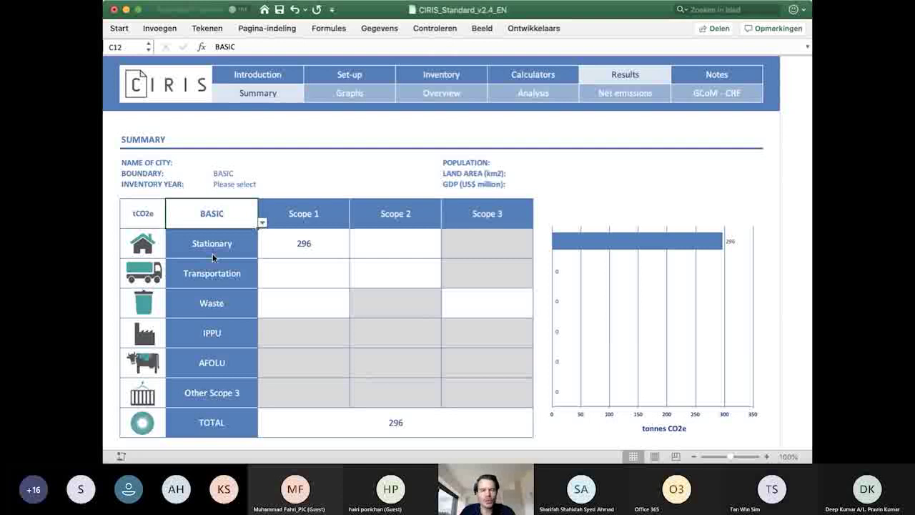
scroll(642, 305, down, 1)
scroll(642, 305, down, 1)
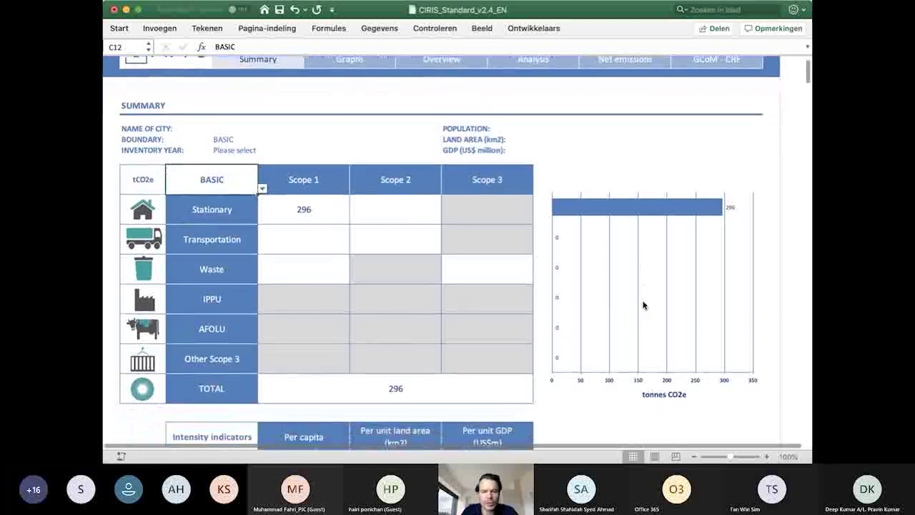
scroll(643, 305, down, 4)
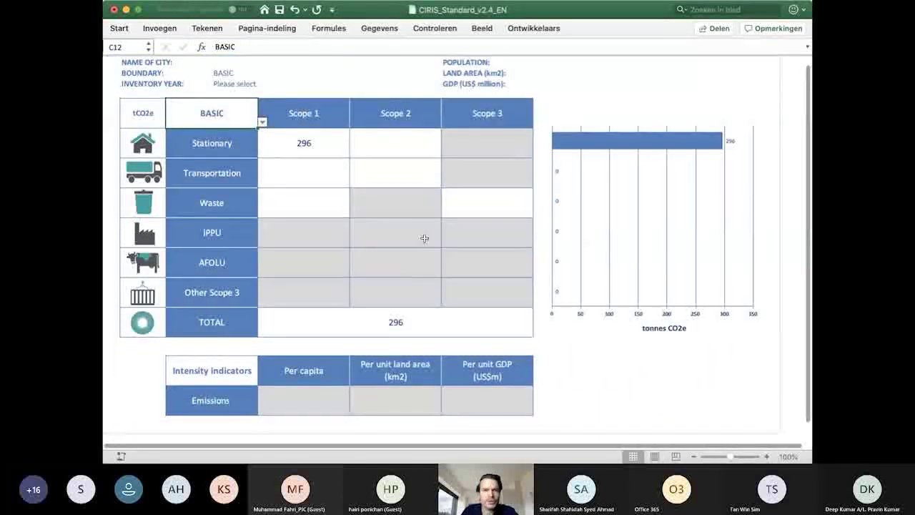
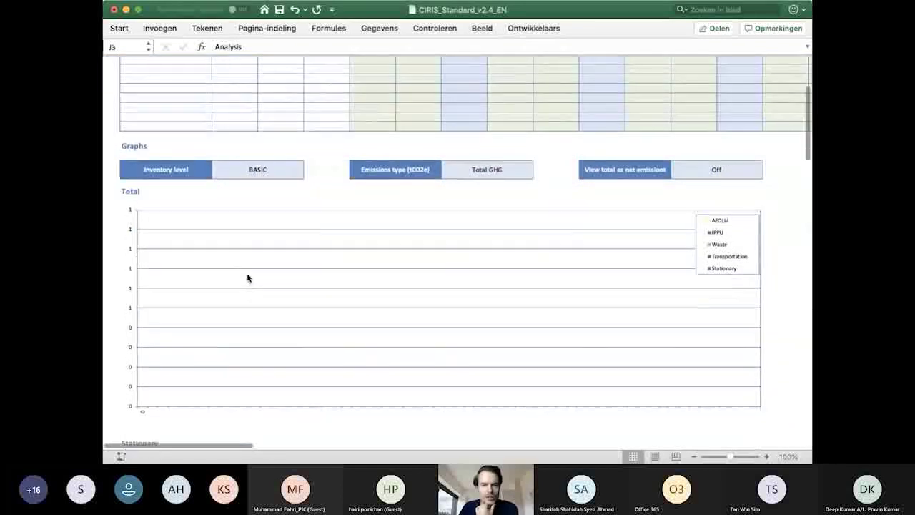
Step: Point out the Inventory level BASIC and Emissions type Total GHG settings on the Analysis results
click(270, 170)
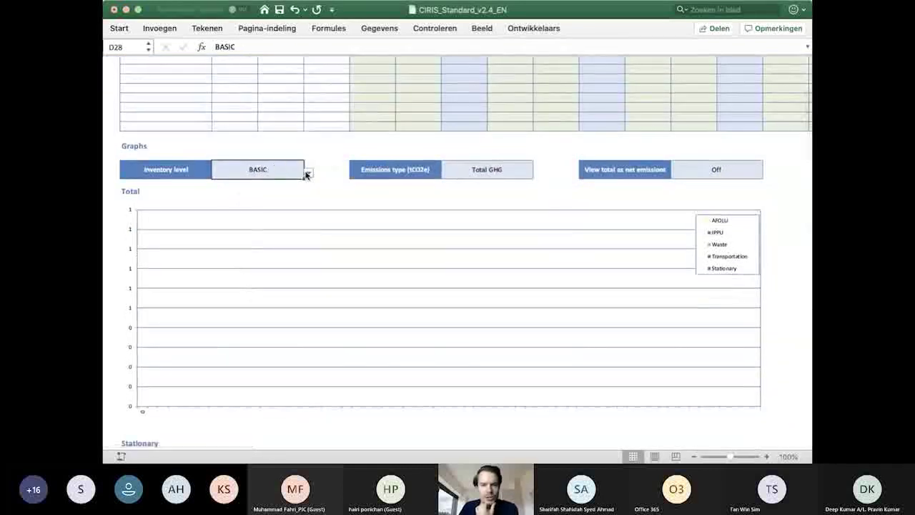
click(493, 170)
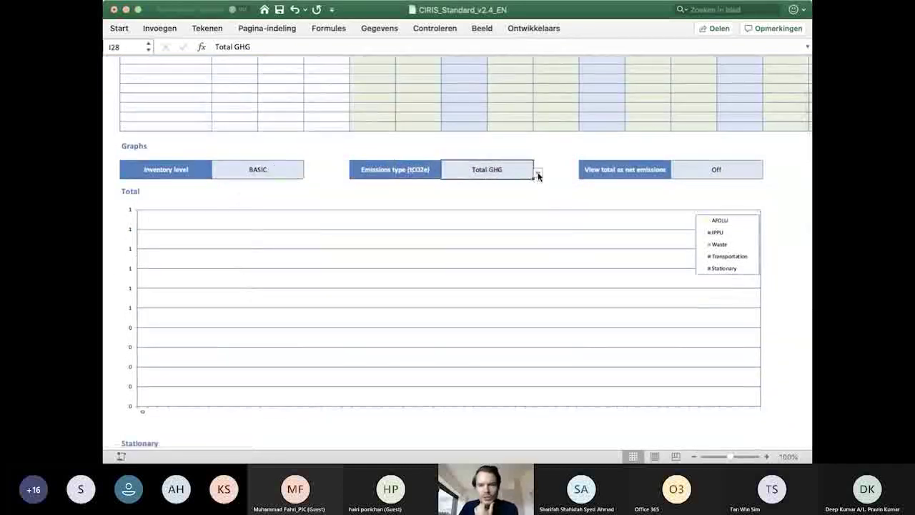
scroll(548, 203, down, 5)
scroll(547, 205, up, 10)
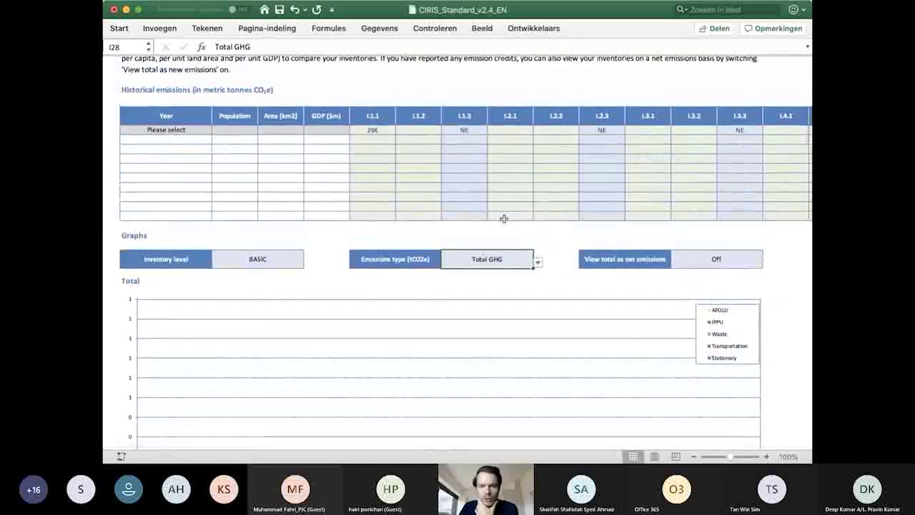
scroll(504, 218, up, 8)
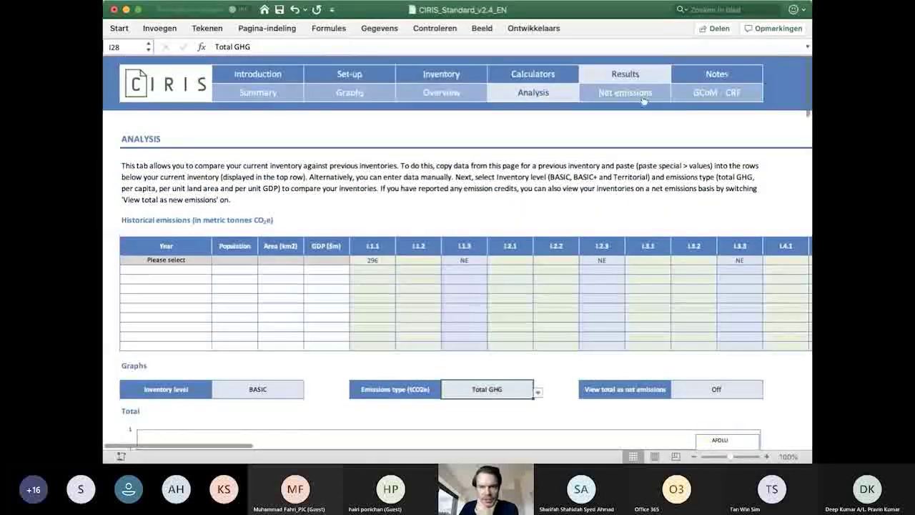
Step: On the Net emissions sheet, highlight the Reductions column and the Total net GHGs block, BASIC to BASIC+ S3
click(625, 93)
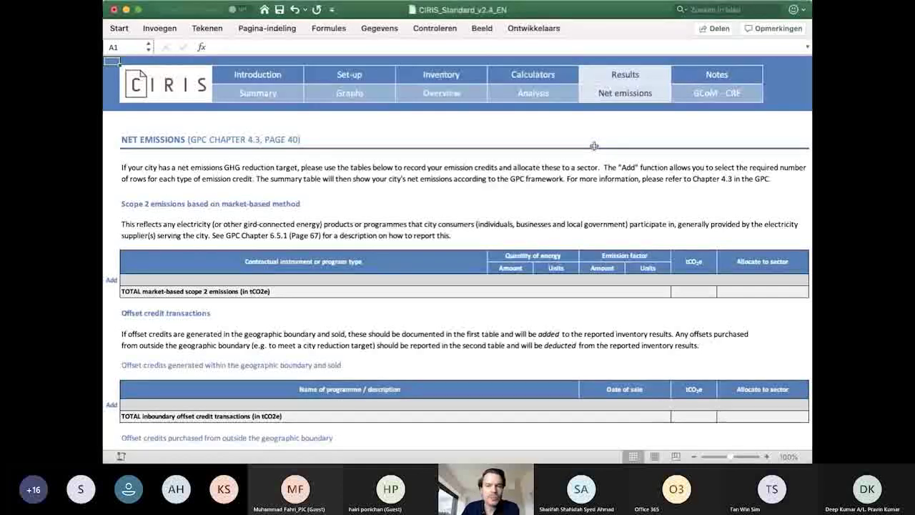
scroll(441, 259, down, 5)
scroll(441, 259, down, 12)
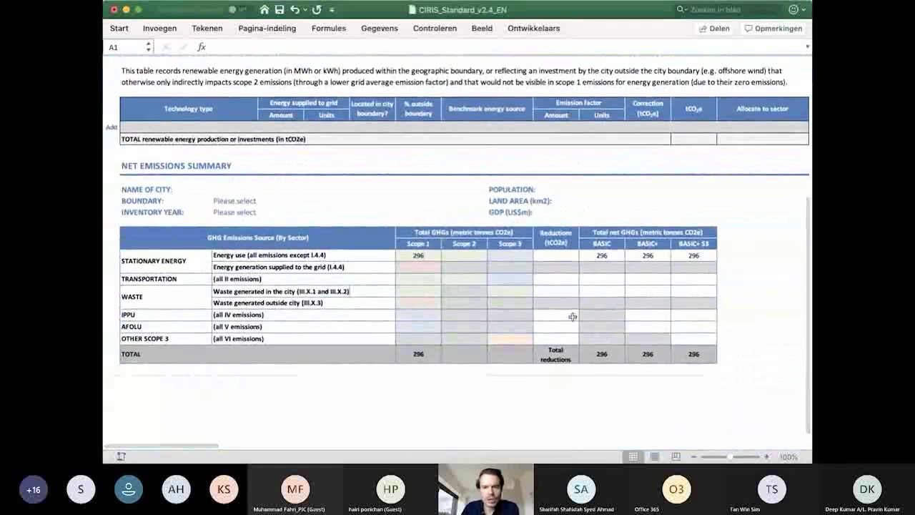
drag(560, 246, 556, 355)
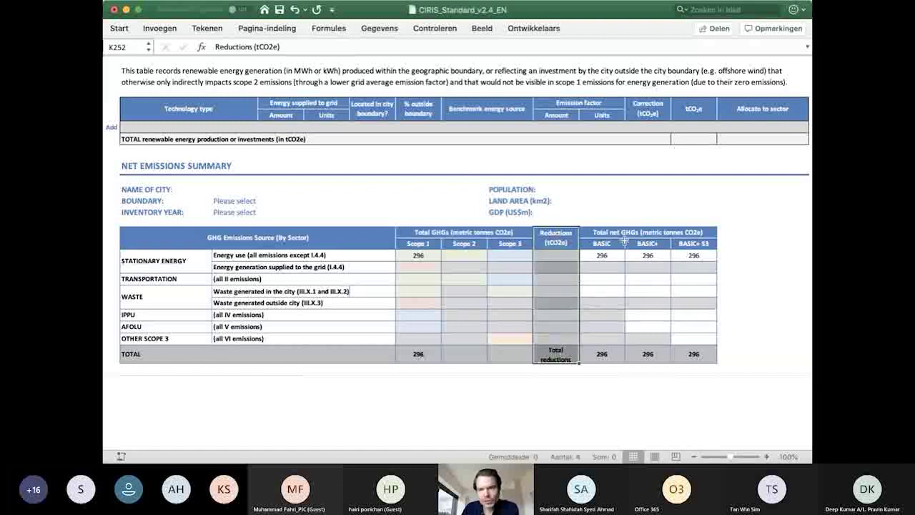
drag(599, 243, 672, 352)
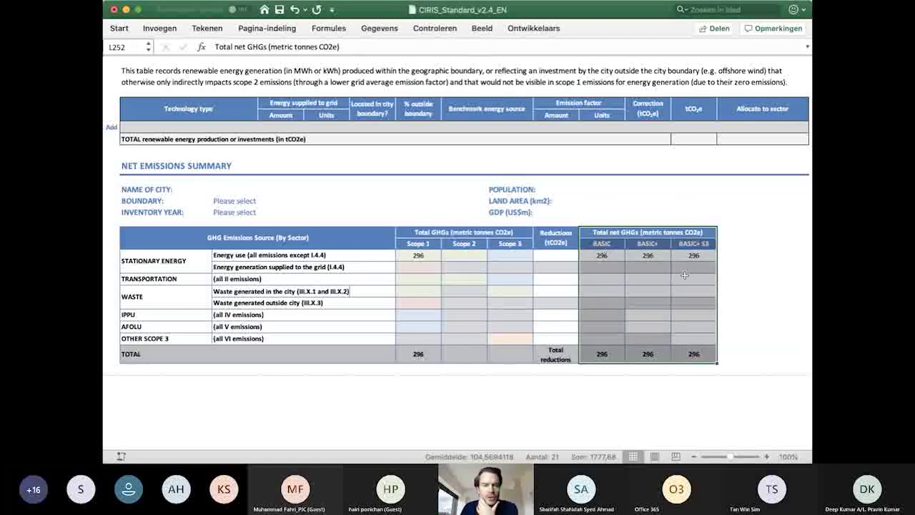
click(745, 278)
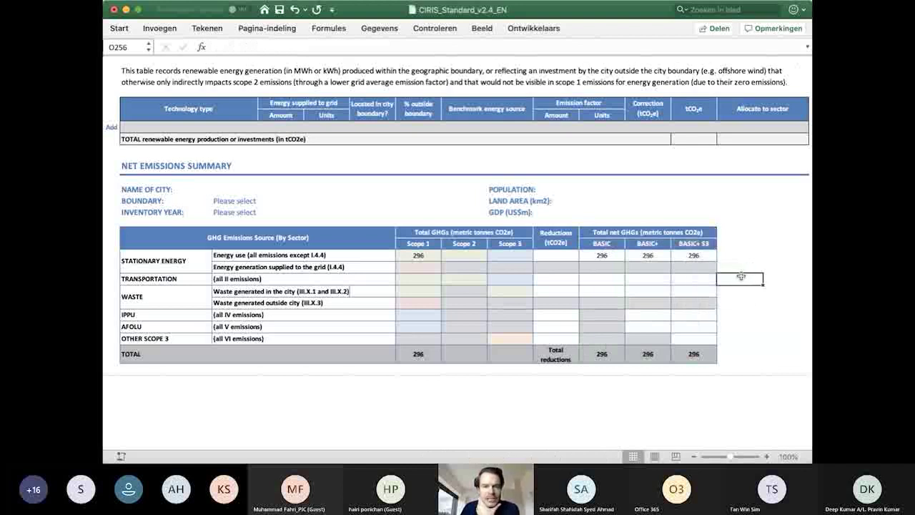
scroll(741, 276, up, 10)
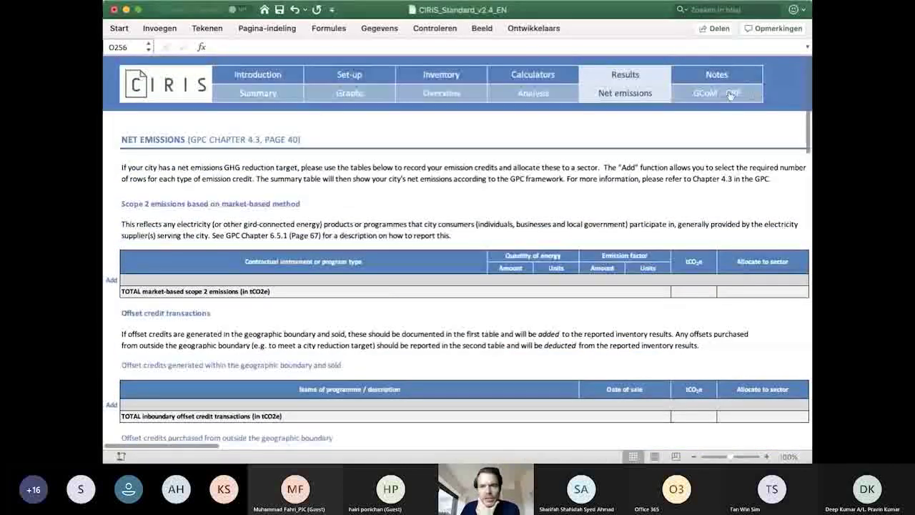
click(718, 95)
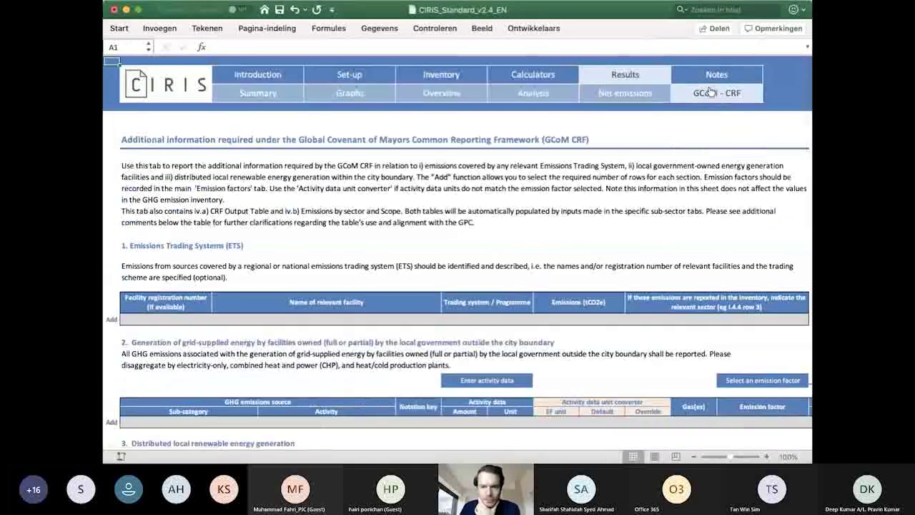
scroll(557, 266, down, 2)
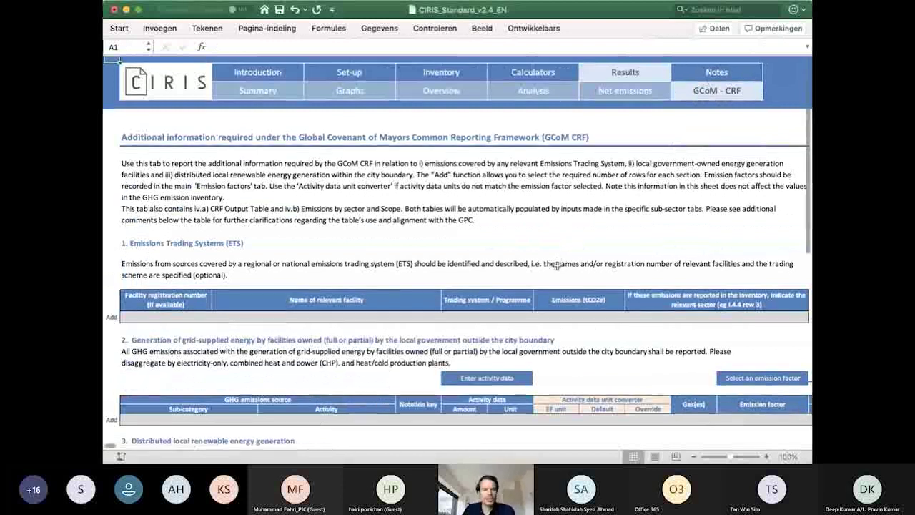
scroll(548, 273, down, 5)
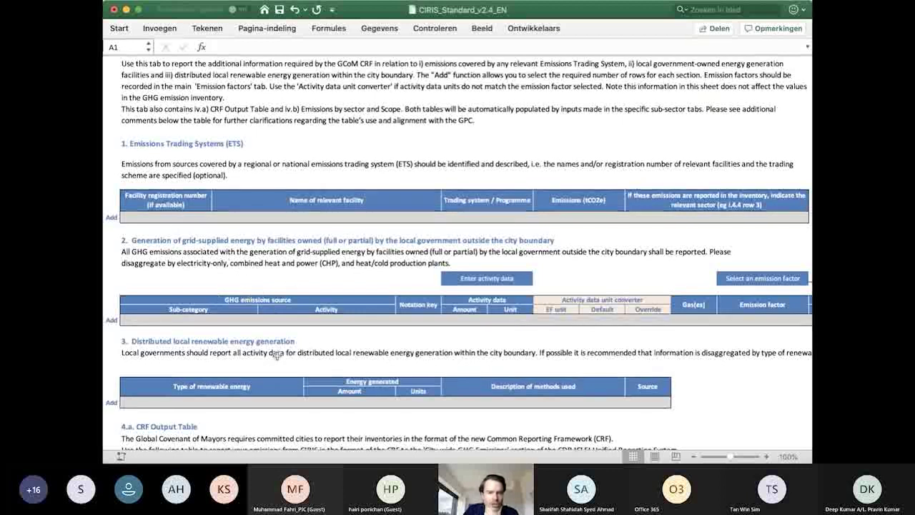
scroll(275, 355, down, 3)
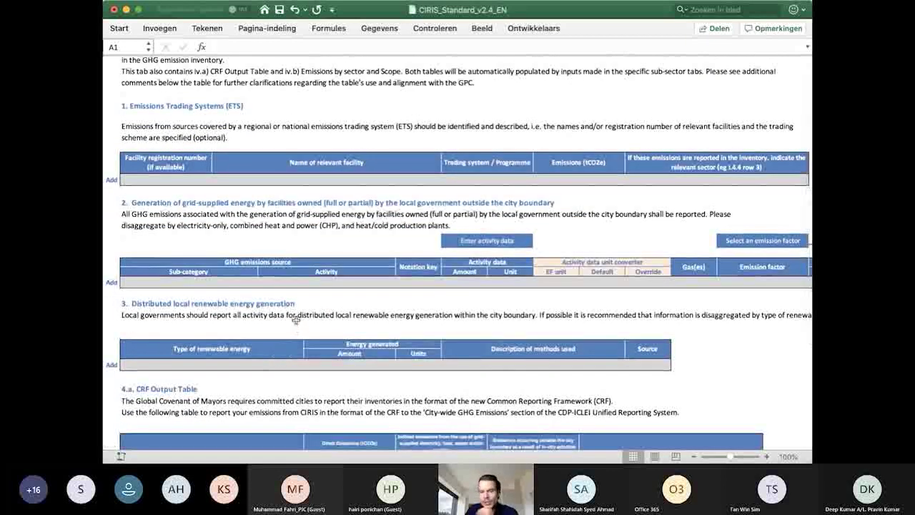
scroll(298, 318, down, 4)
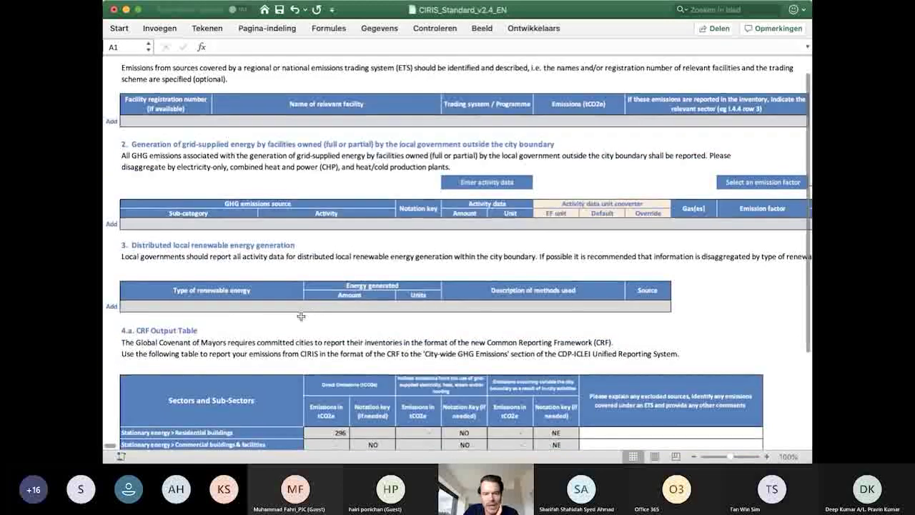
scroll(301, 315, down, 6)
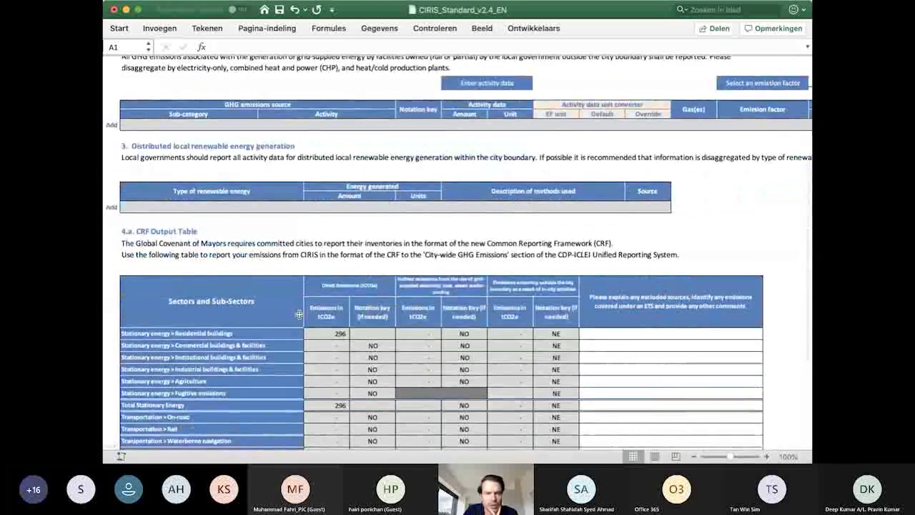
scroll(298, 315, down, 15)
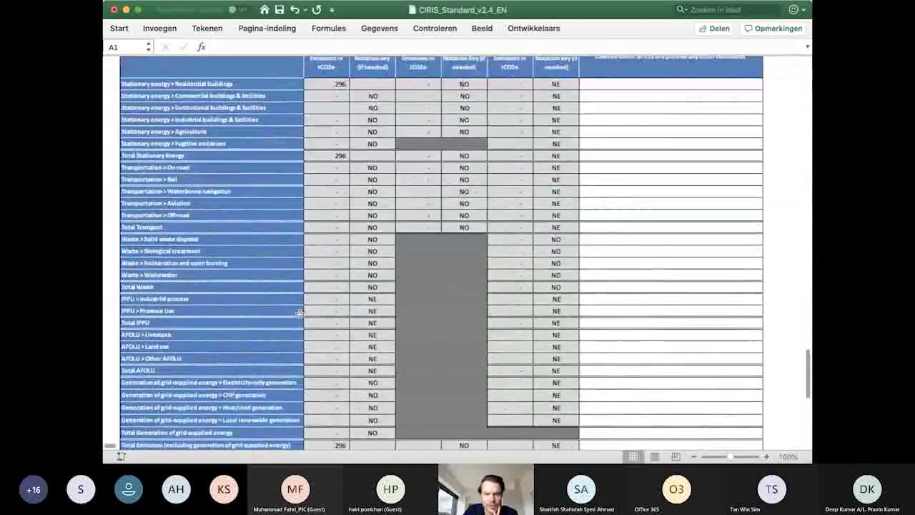
scroll(299, 313, down, 8)
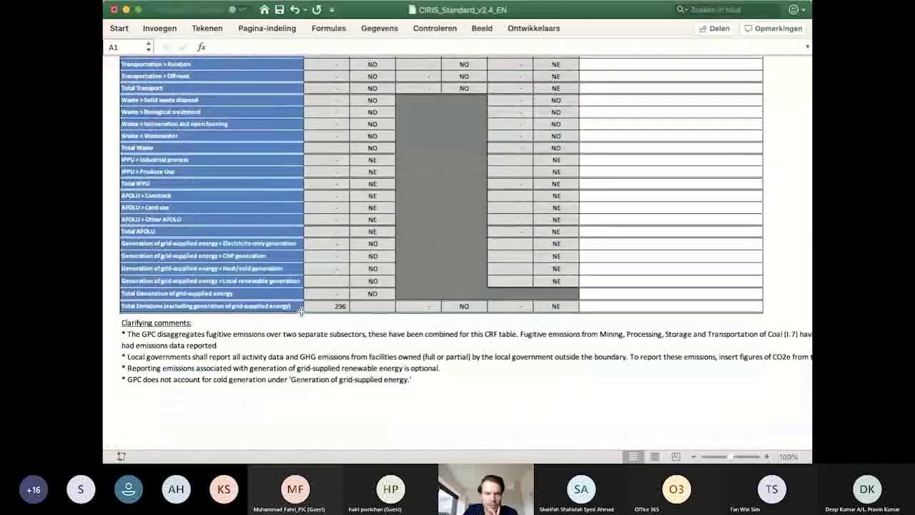
scroll(301, 311, up, 15)
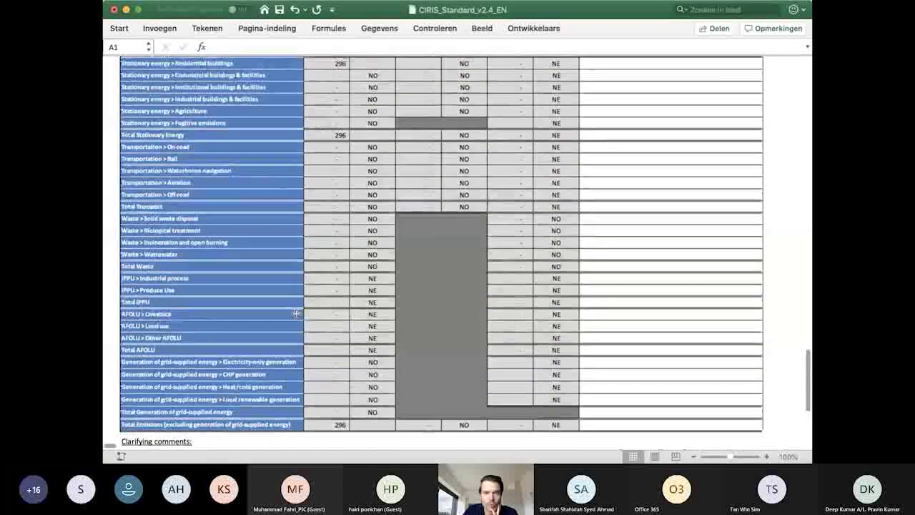
scroll(283, 318, up, 20)
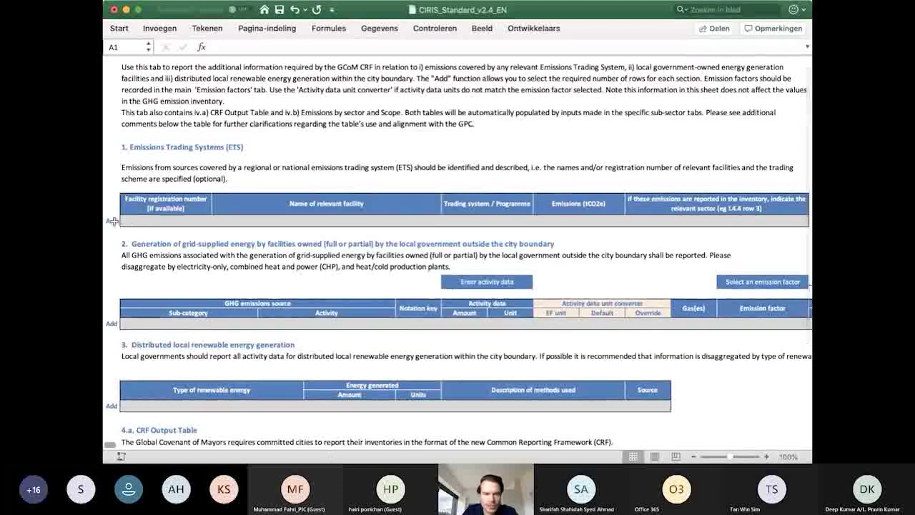
click(125, 223)
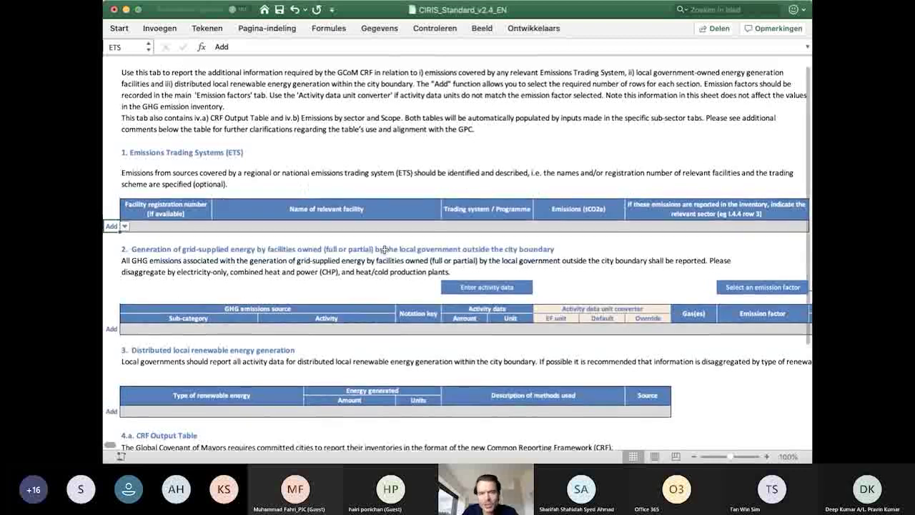
scroll(386, 248, up, 2)
scroll(383, 251, down, 3)
scroll(383, 252, down, 5)
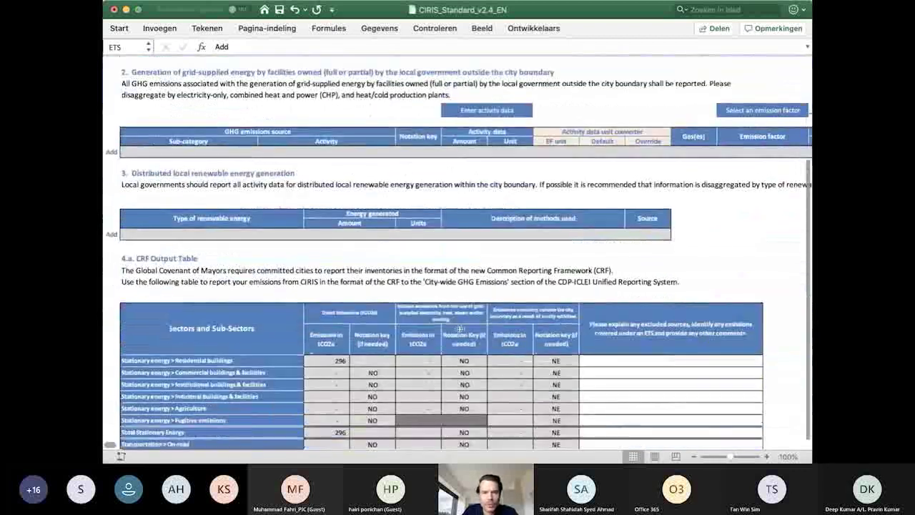
scroll(415, 334, down, 3)
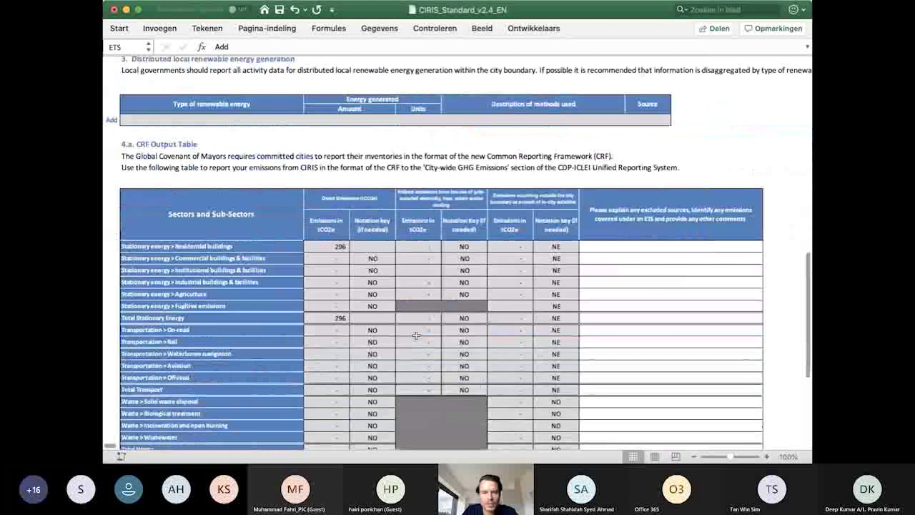
scroll(415, 334, down, 3)
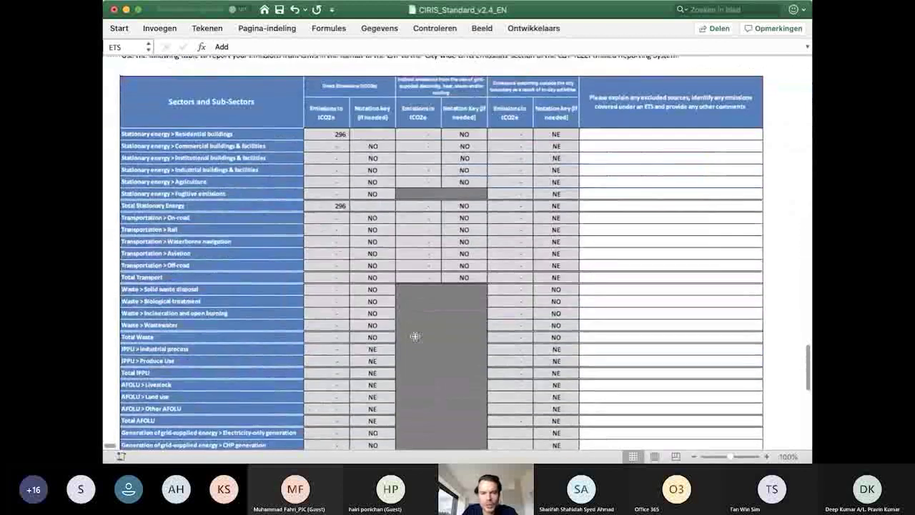
scroll(416, 336, up, 10)
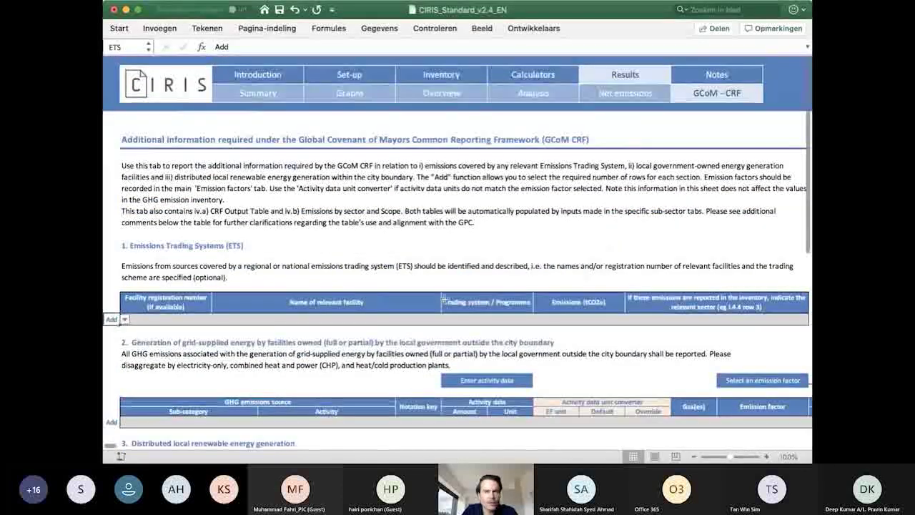
Step: Go to the Notes sheet and select the Sheet 1 to Sheet 6 banner cells
click(716, 77)
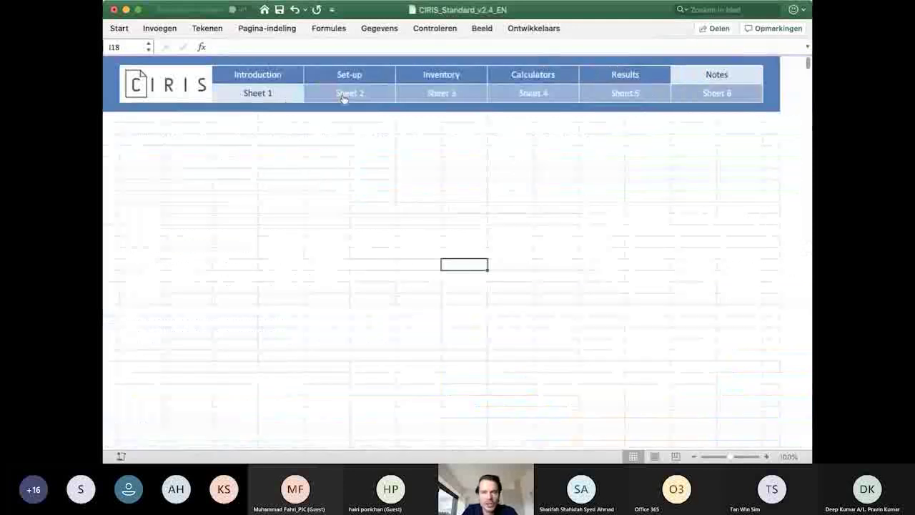
click(344, 98)
click(436, 95)
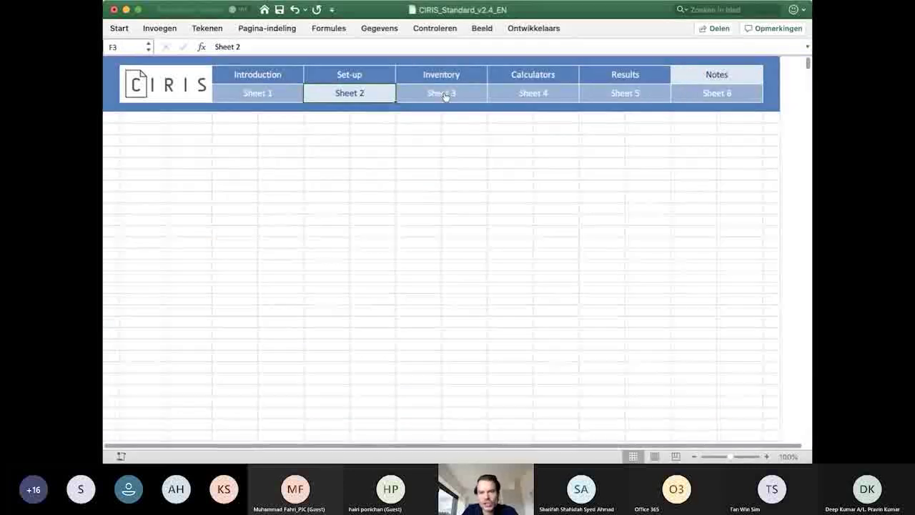
click(537, 94)
click(629, 93)
click(724, 92)
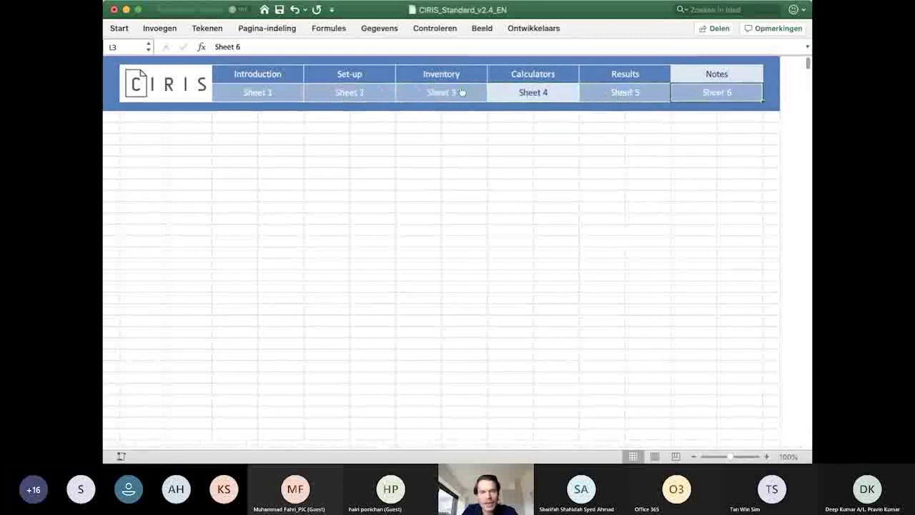
click(276, 92)
Step: Enter =55*69/1000 in D13 to get 3,795, then delete the result
click(236, 207)
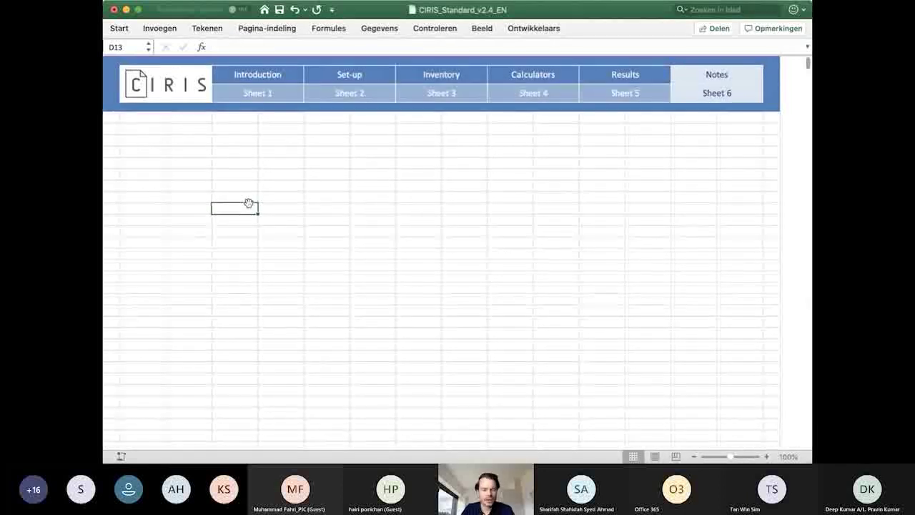
text(=55*69)
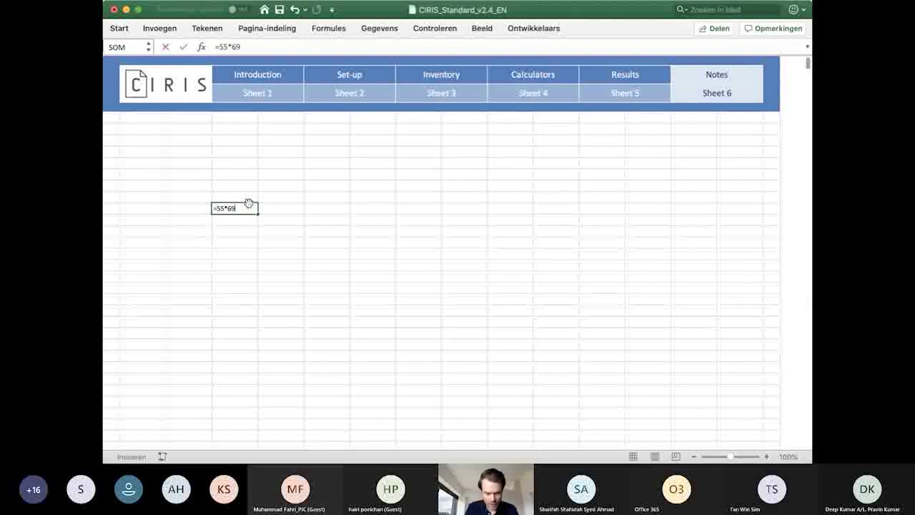
text(/1000)
key(Return)
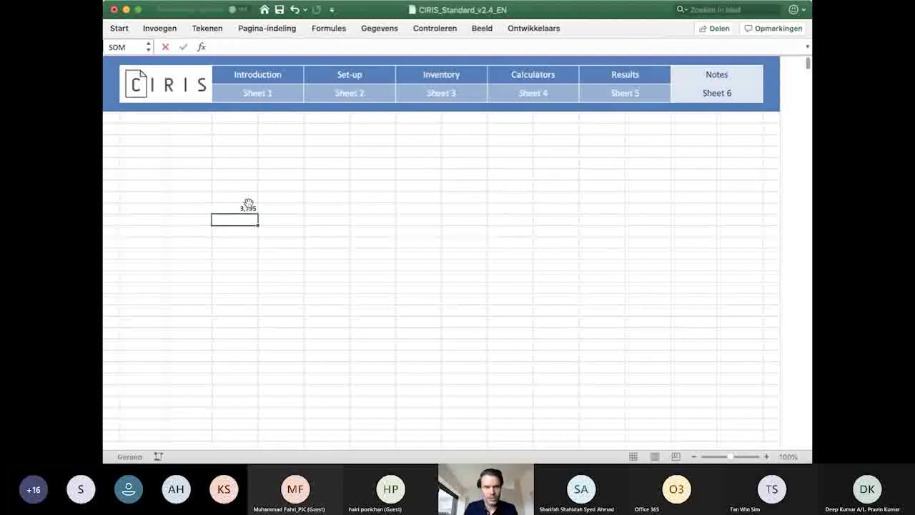
click(248, 207)
key(Left)
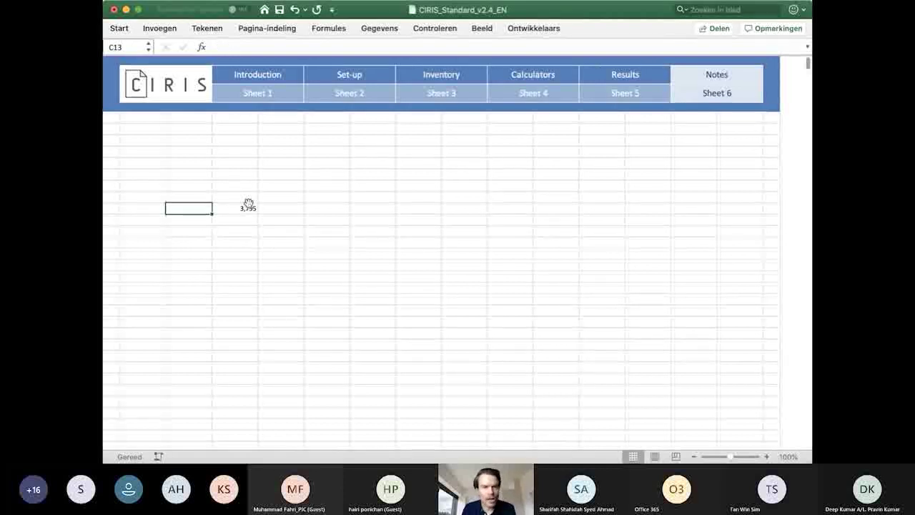
key(Down)
key(Right)
key(Up)
key(Delete)
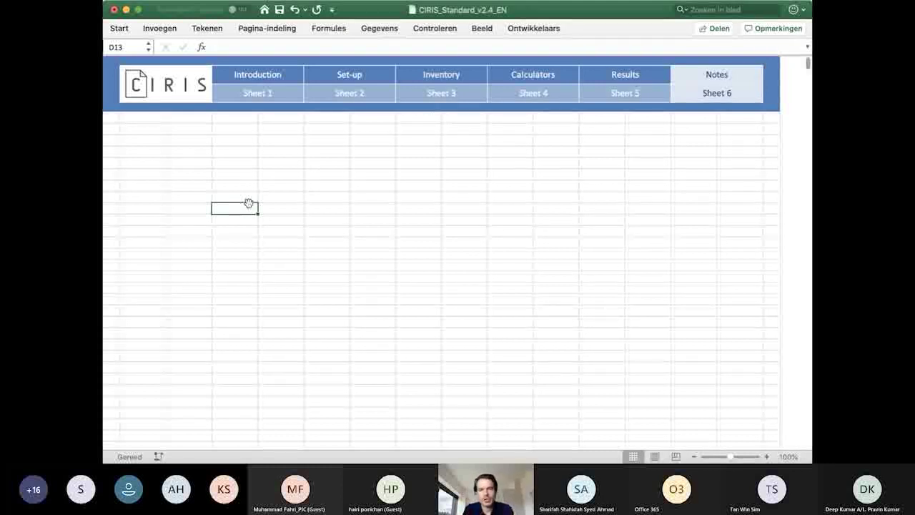
Step: Open the Introduction user guide sheet, then advance the Module G slides to Practical Part A
click(256, 93)
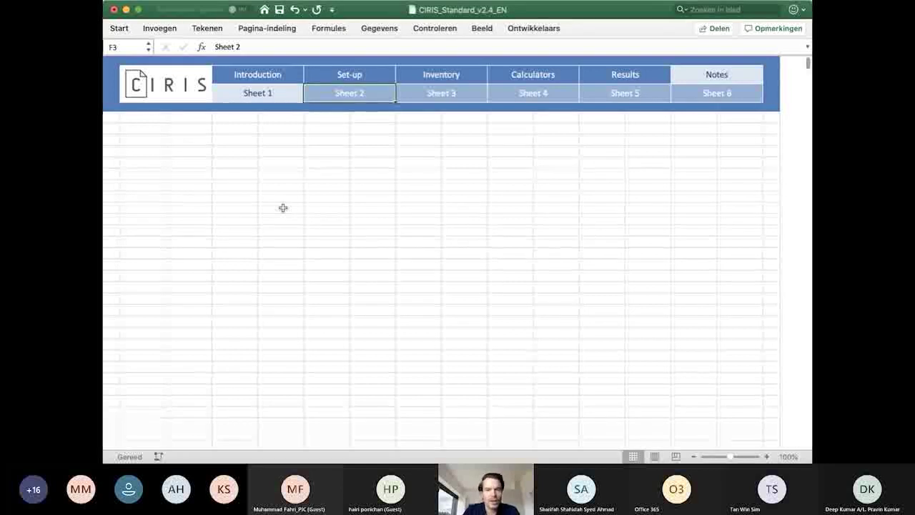
click(262, 77)
click(261, 78)
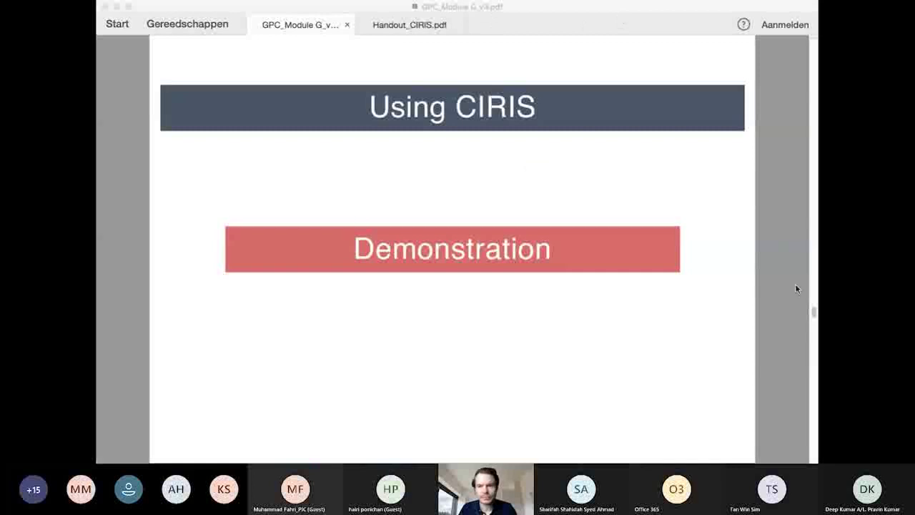
key(Down)
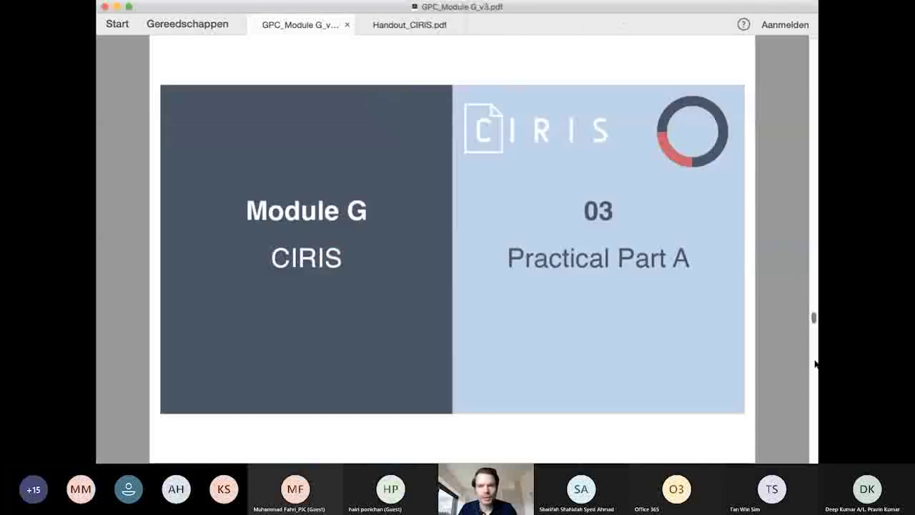
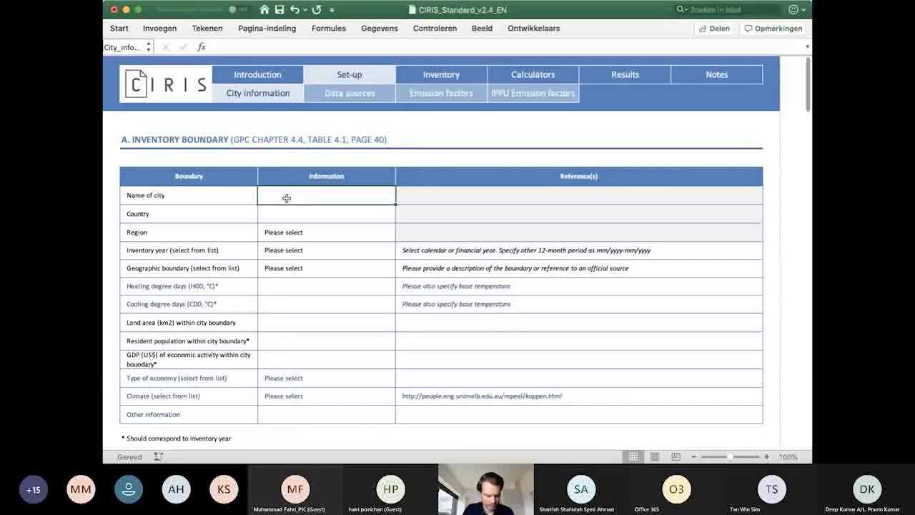
Step: Enter Greenpoint, Malaysia, region Southeast Asia and Oceania, year 2017, and City / Municipality boundary
text(Greenpoi)
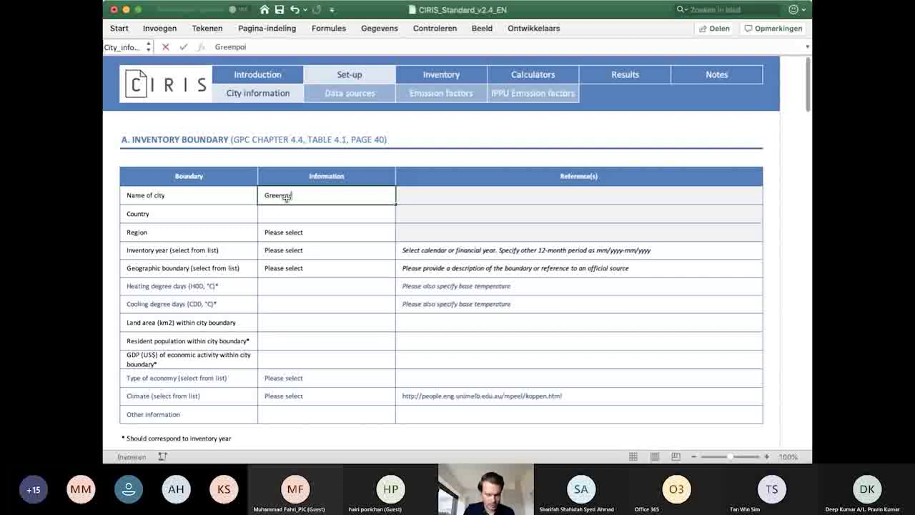
text(nt)
key(Return)
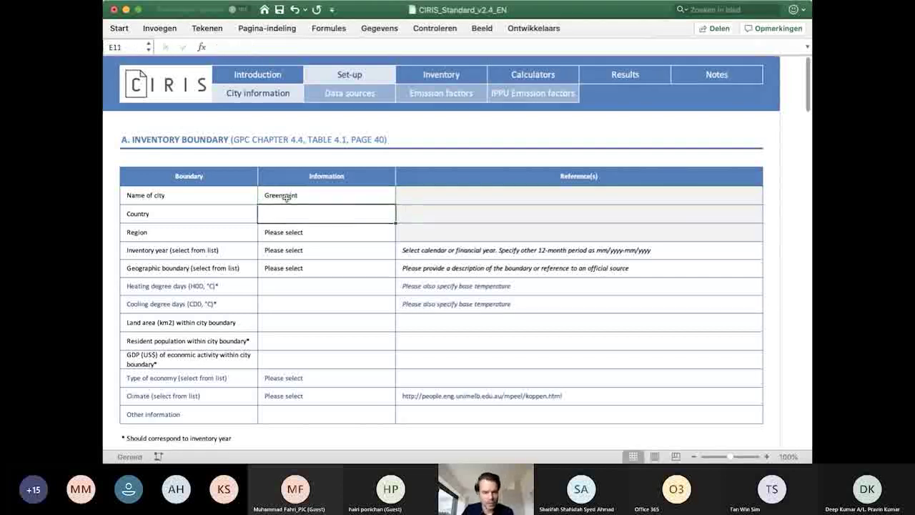
text(Malaysia)
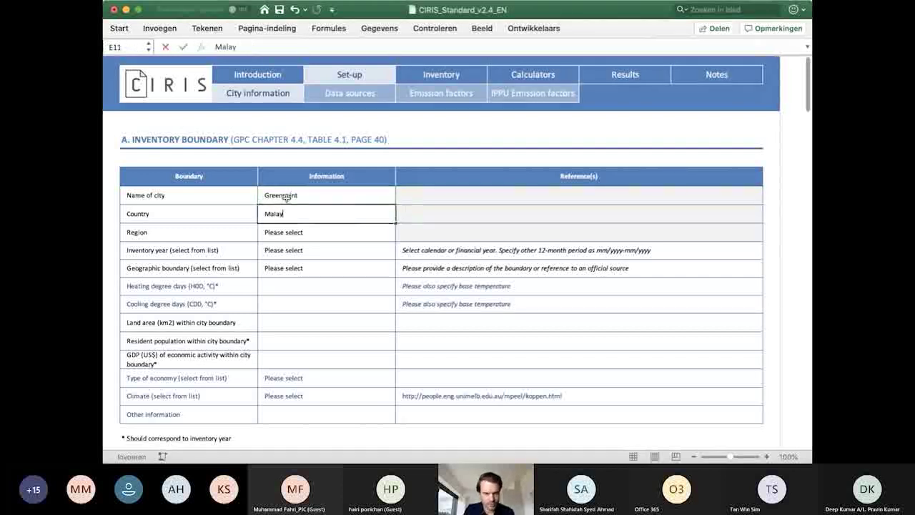
key(Tab)
click(376, 233)
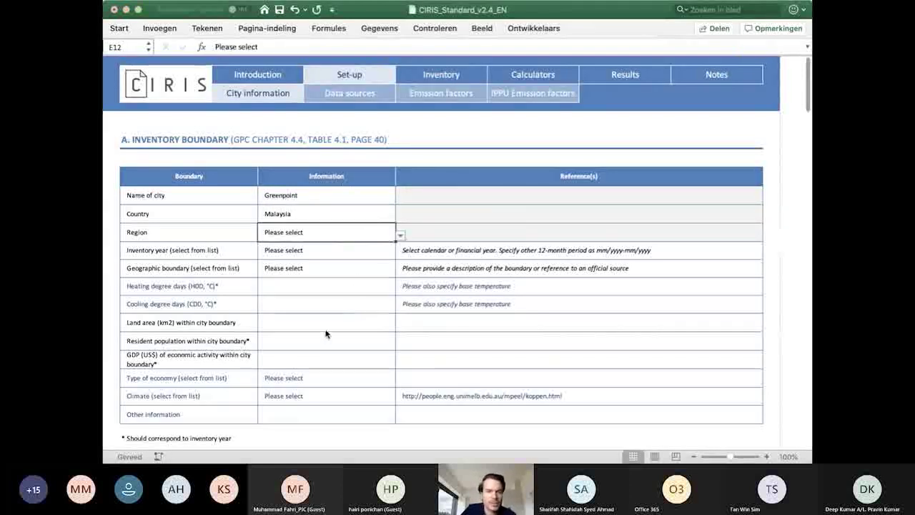
text(Southeast Asia and Oceania)
click(317, 252)
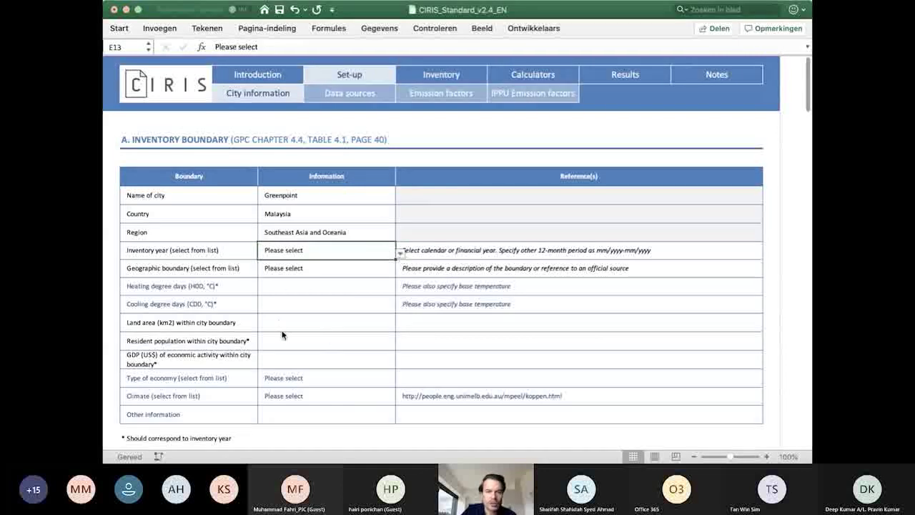
text(2017)
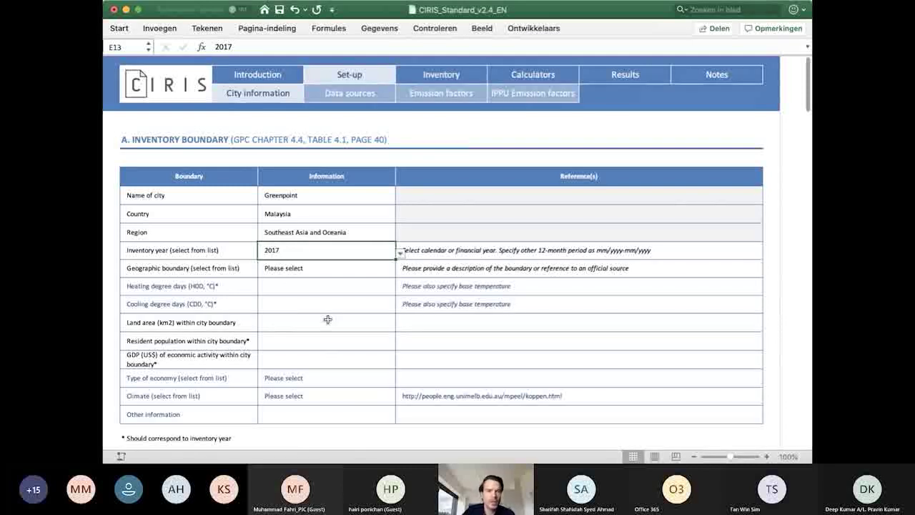
click(363, 273)
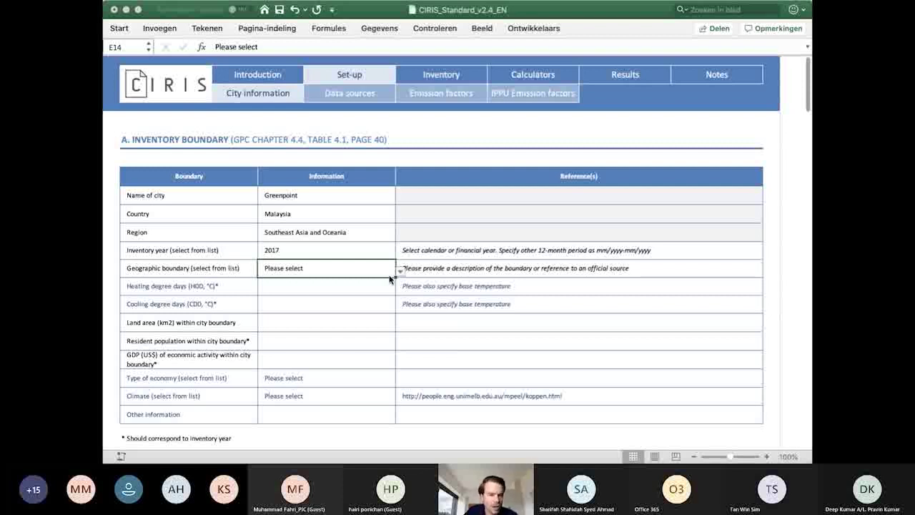
click(332, 363)
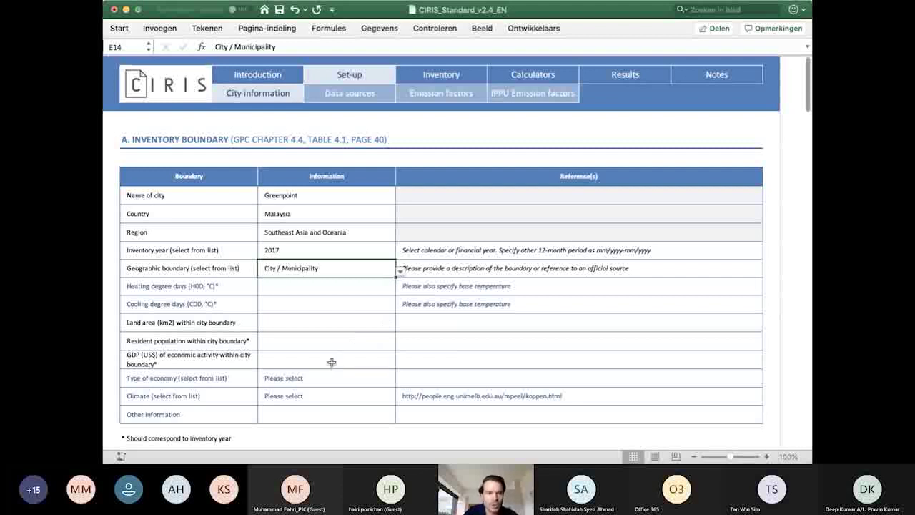
Step: Enter land area 900, population 4.000.000, and the GDP formula =E18*500
click(321, 321)
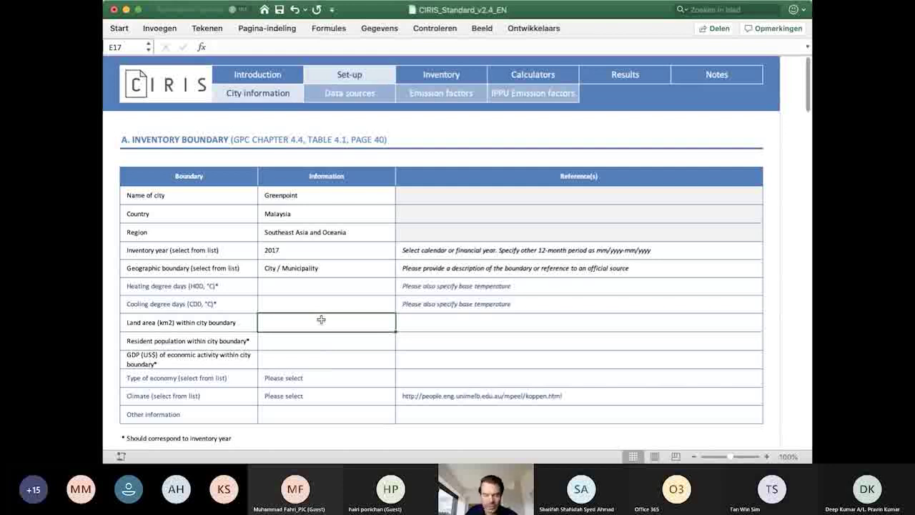
text(900)
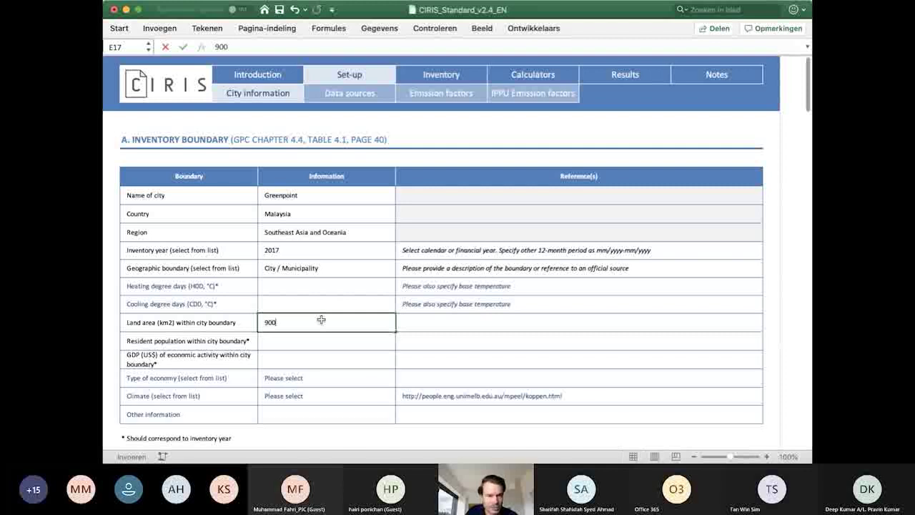
key(Return)
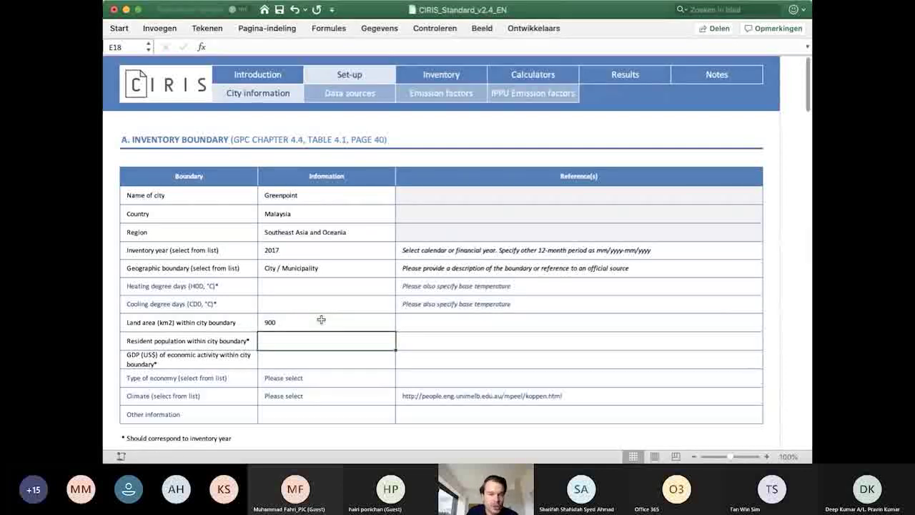
text(4.000.)
text(000000)
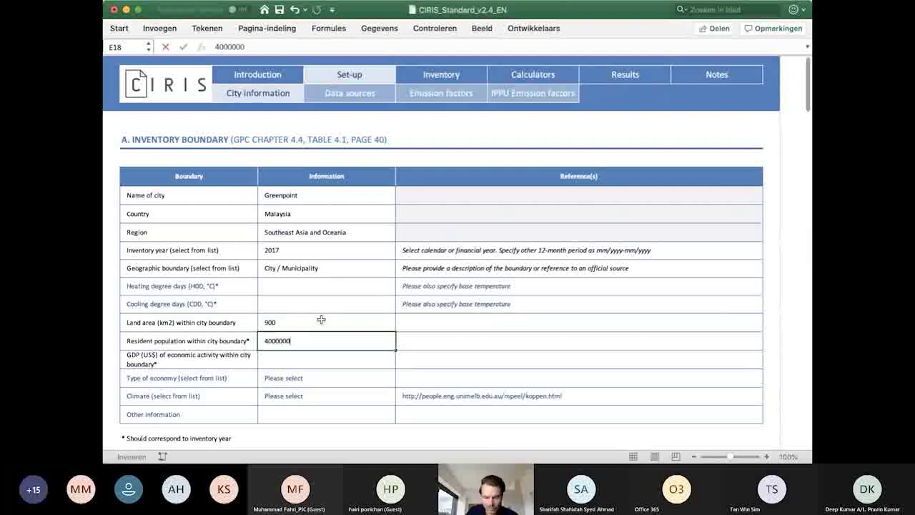
key(Return)
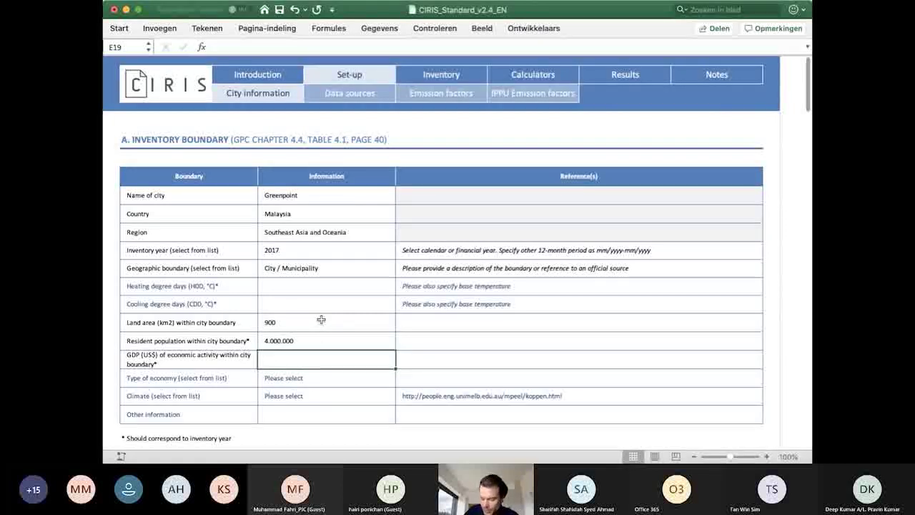
text(100000)
key(BackSpace)
key(BackSpace)
key(BackSpace)
key(BackSpace)
key(BackSpace)
key(BackSpace)
text(=)
key(Up)
text(*500)
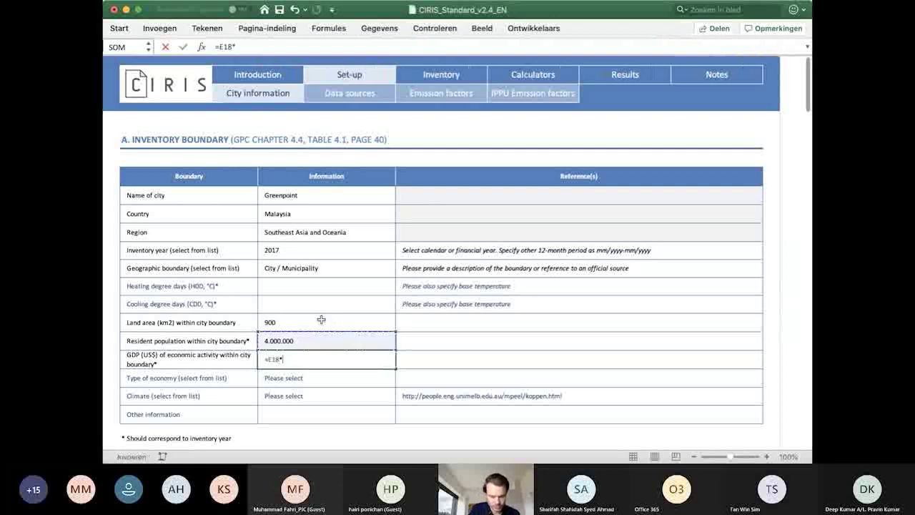
key(Return)
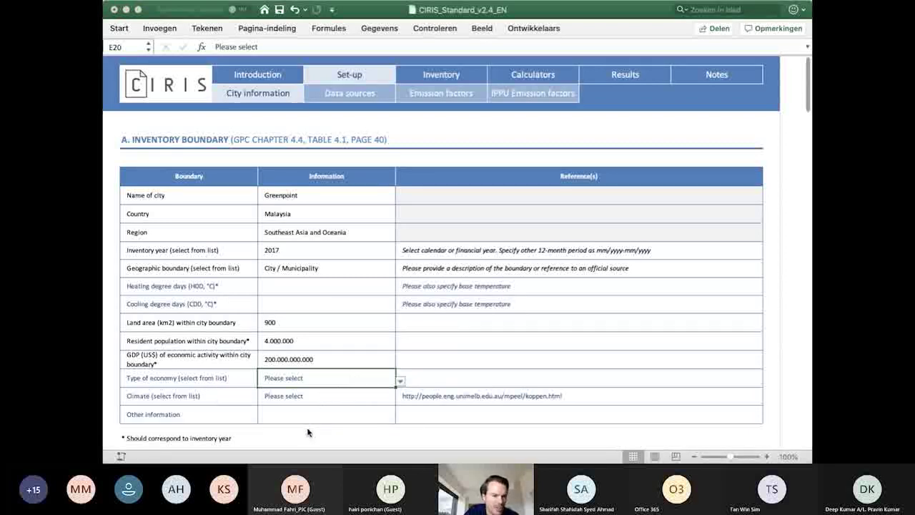
text(Services)
key(Return)
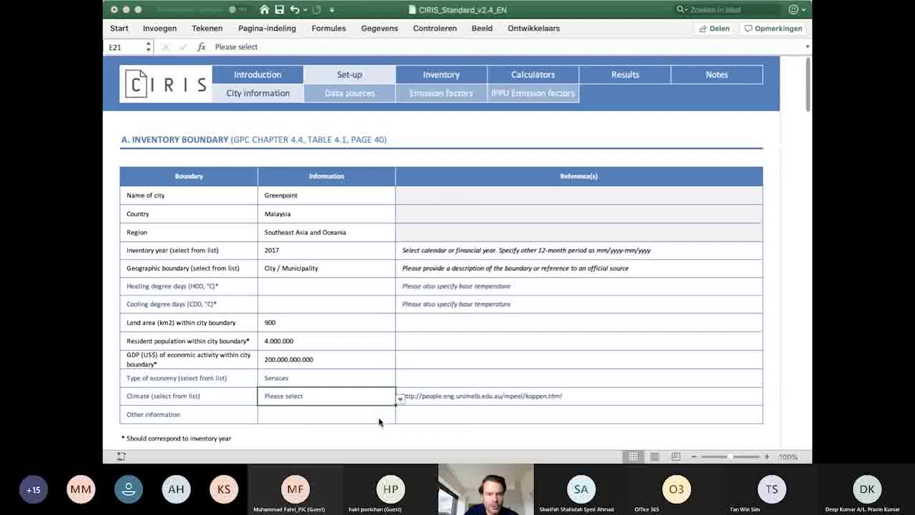
click(368, 418)
click(474, 365)
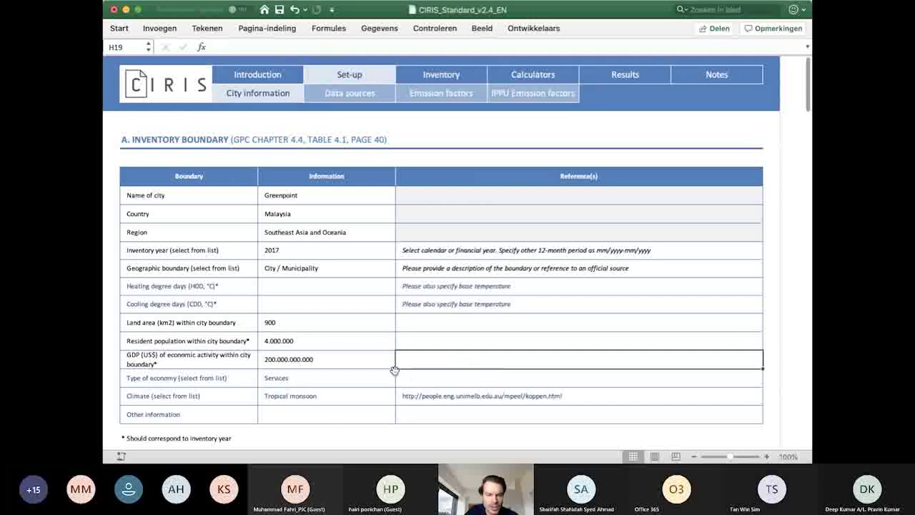
Step: Review the GPC level, gases and GWP entries, then enter n/a as the GWP choice explanation
scroll(369, 363, down, 2)
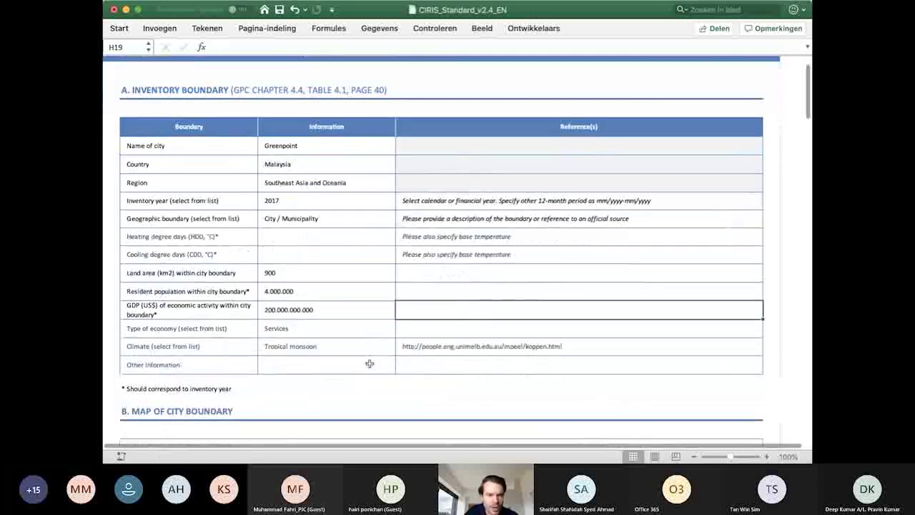
scroll(369, 363, down, 6)
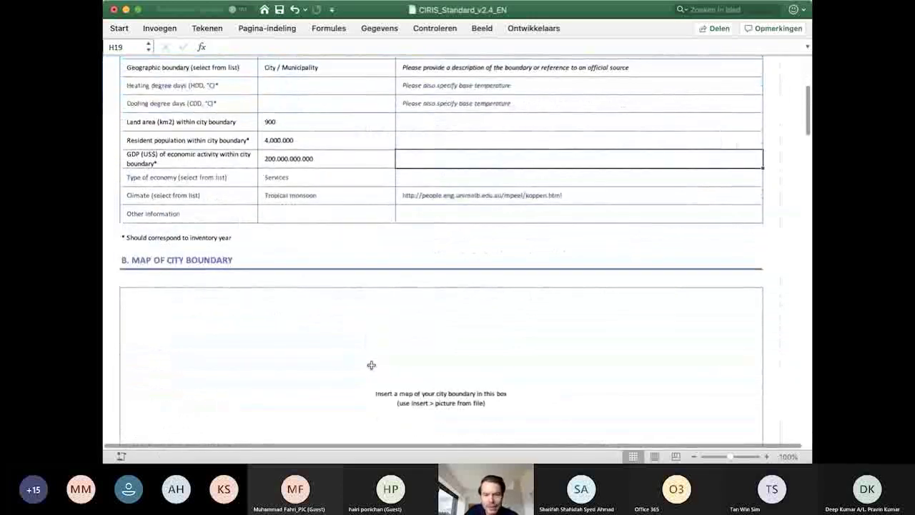
scroll(413, 353, down, 8)
scroll(398, 352, down, 8)
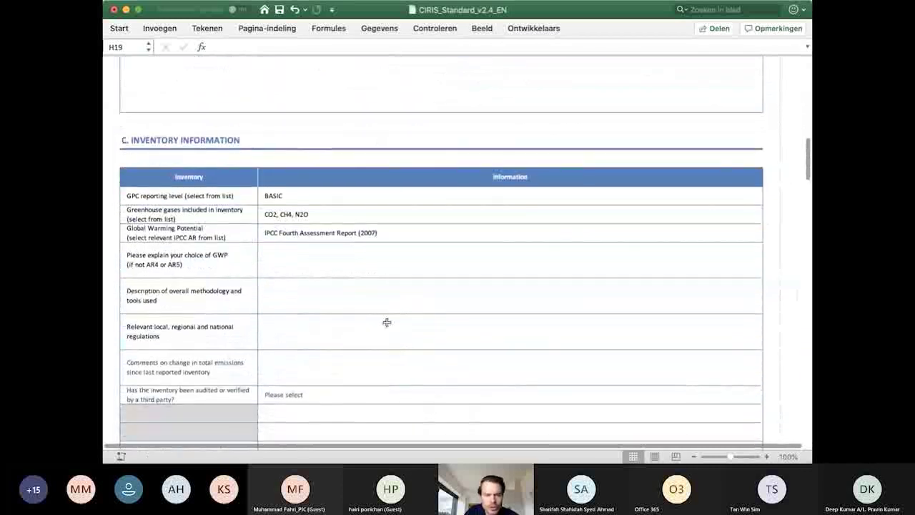
click(357, 199)
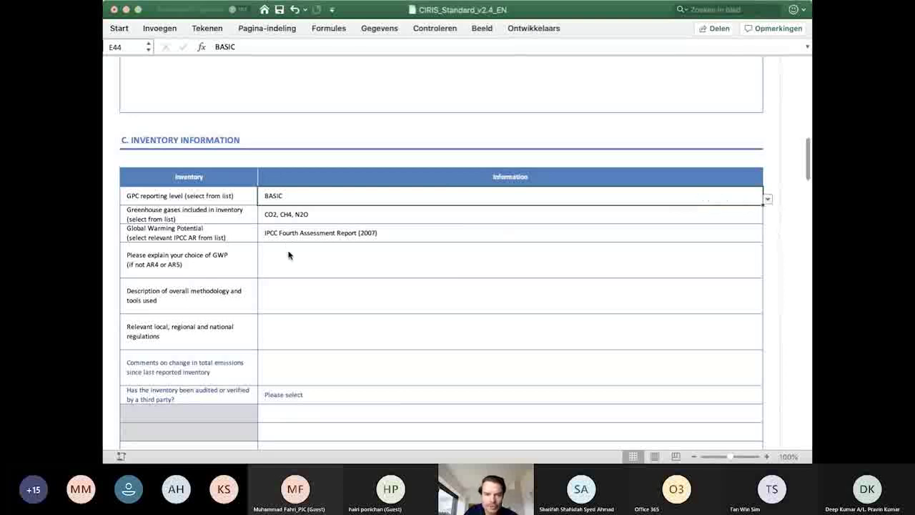
click(619, 214)
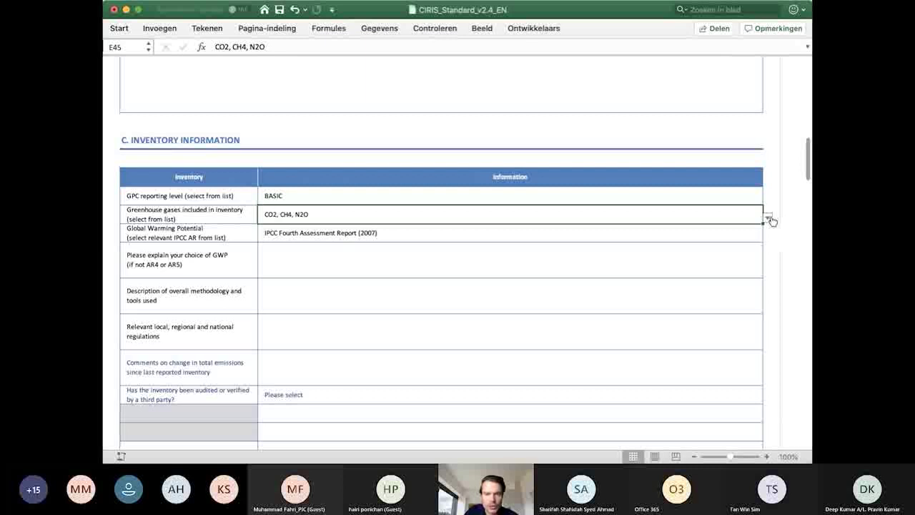
click(538, 235)
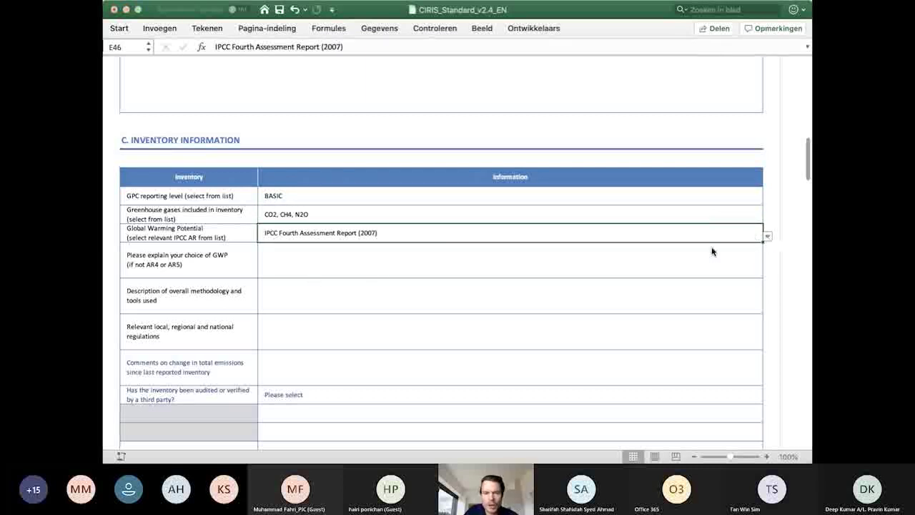
click(303, 268)
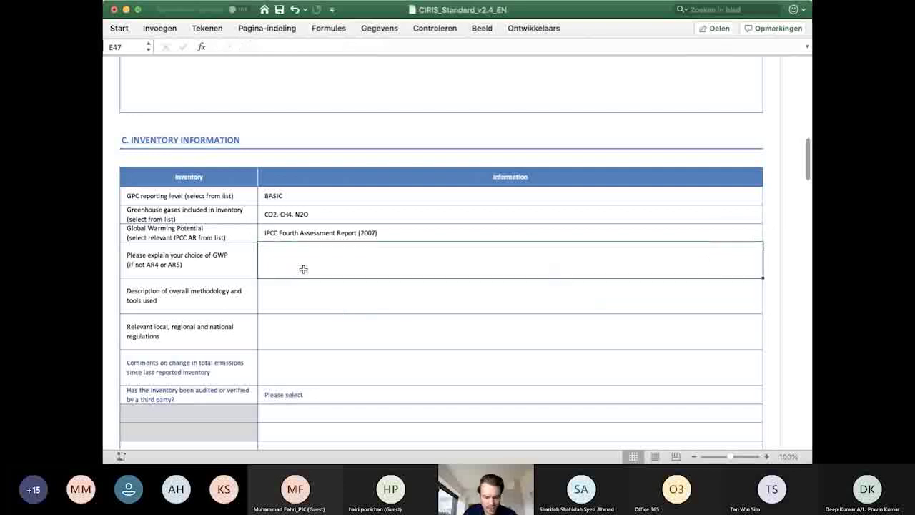
text(n/a)
key(Return)
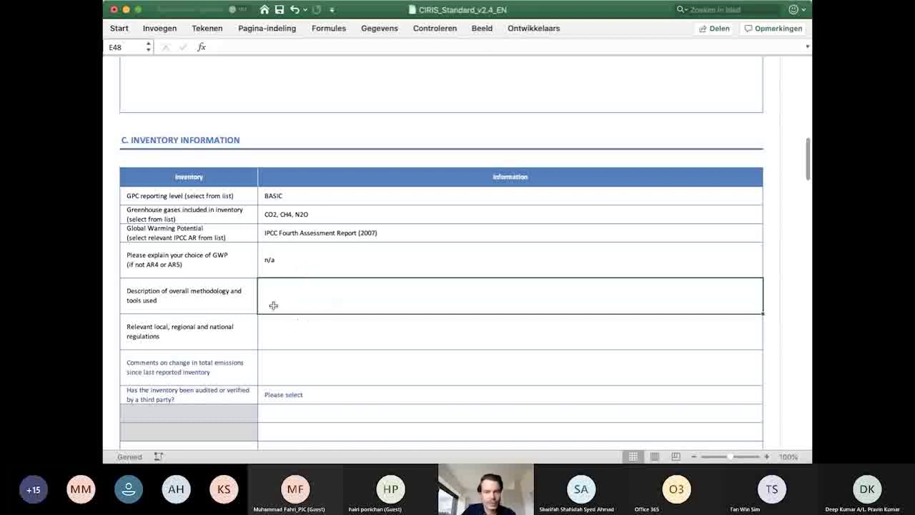
Step: Enter Scaling national data as methodology, n/a for regulations, and First inventory as comments
text(ngUsign)
text(Us)
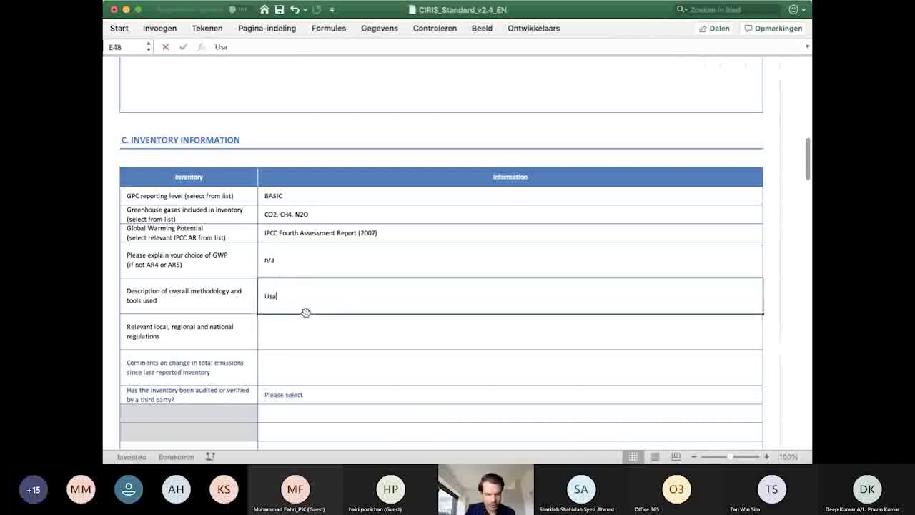
key(BackSpace)
key(BackSpace)
text(Scaling national data)
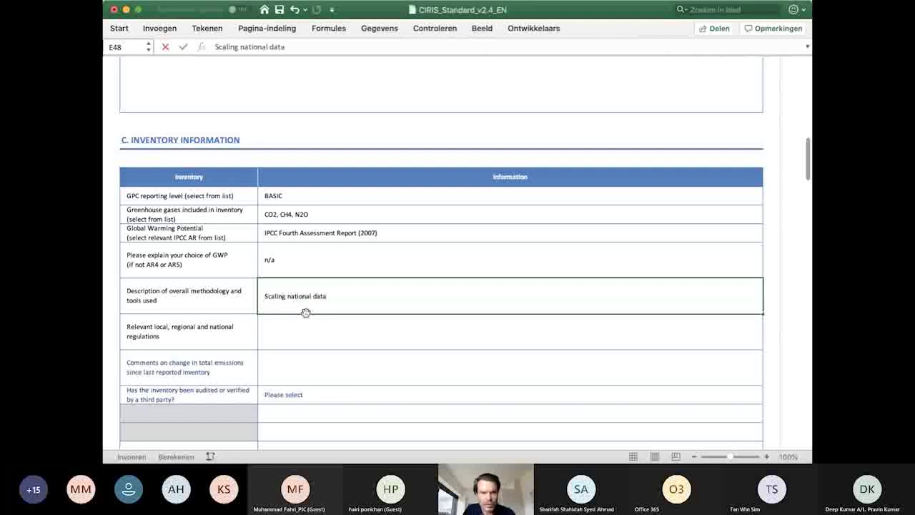
key(Return)
text(n/a)
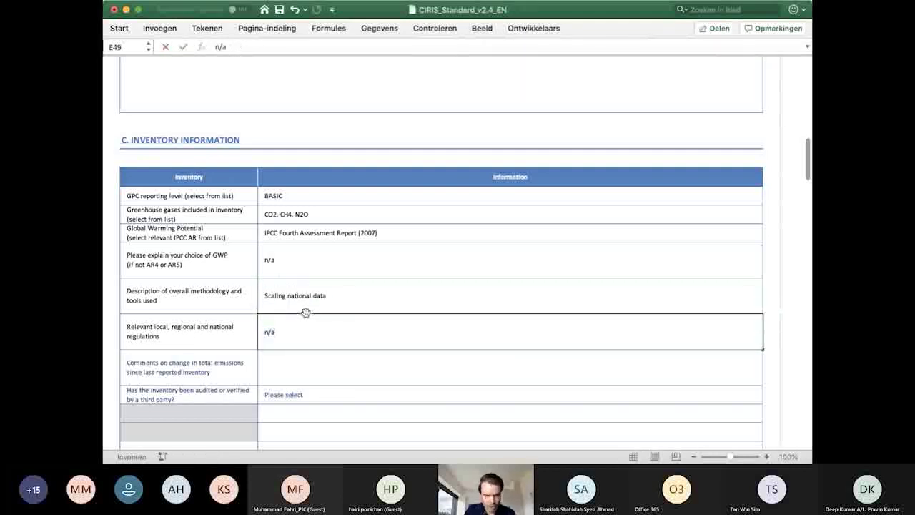
key(Return)
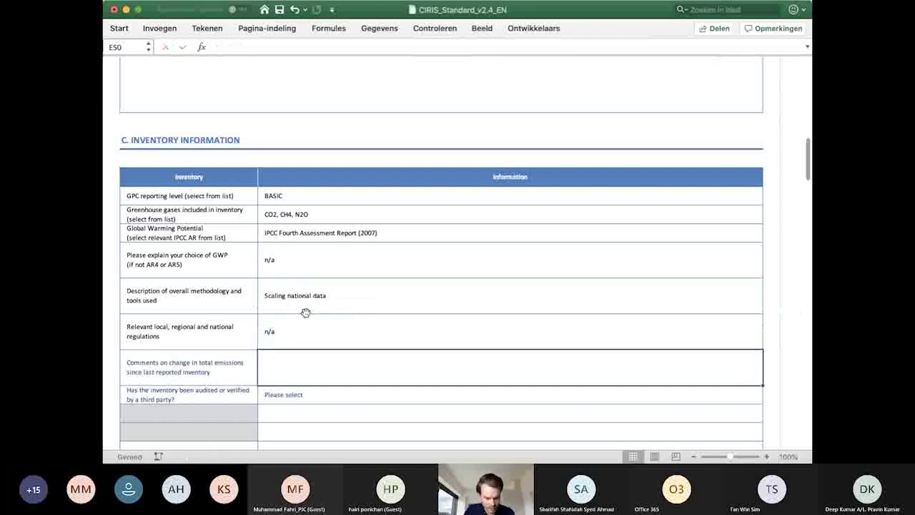
text(First invcen)
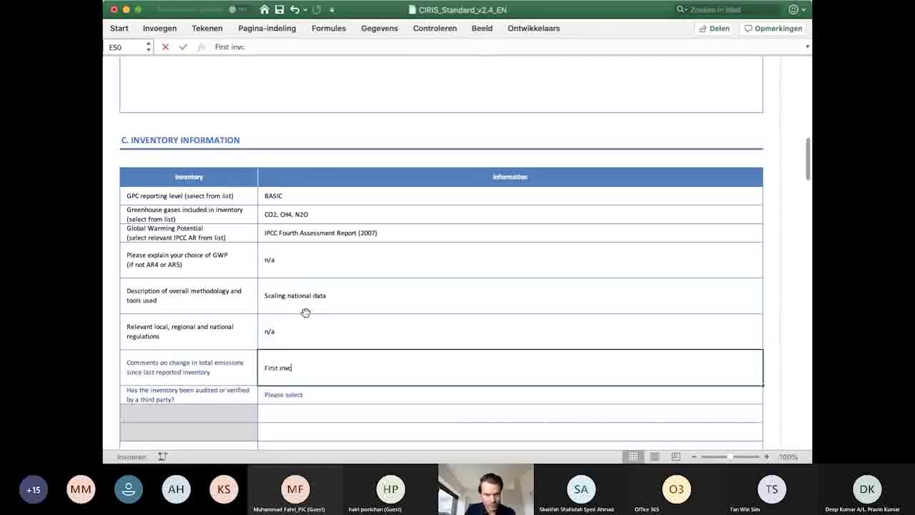
key(BackSpace)
key(BackSpace)
key(BackSpace)
text(entory)
Step: Enter the compiler's name in the first Inventory Compiler row, then scroll back up
scroll(315, 325, down, 3)
scroll(318, 332, down, 3)
click(297, 341)
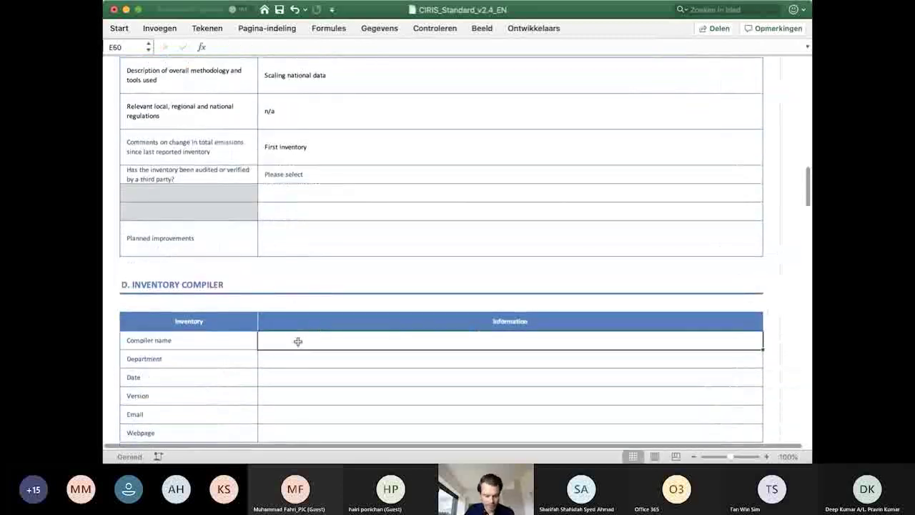
key(Return)
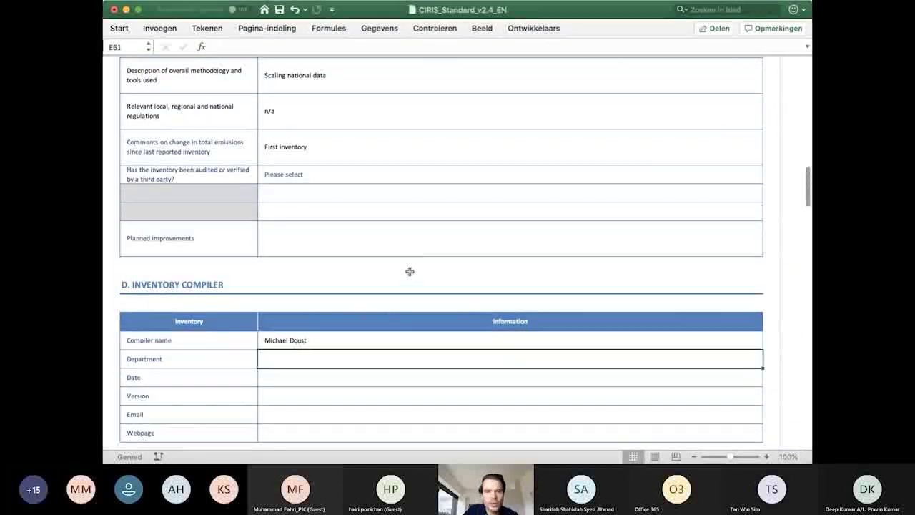
scroll(408, 272, up, 20)
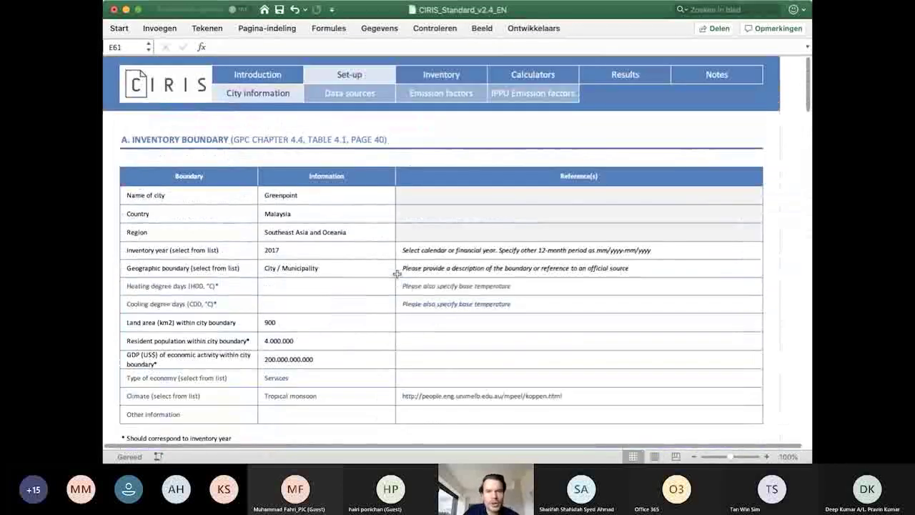
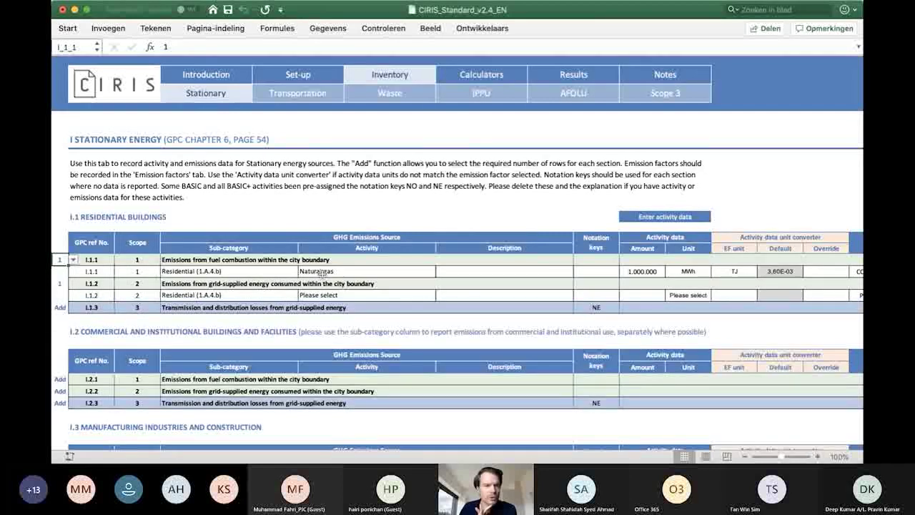
Step: Set the two residential rows' activities to Liquefied Petroleum Gas (LPG) and Electricity
click(323, 271)
text(LPG)
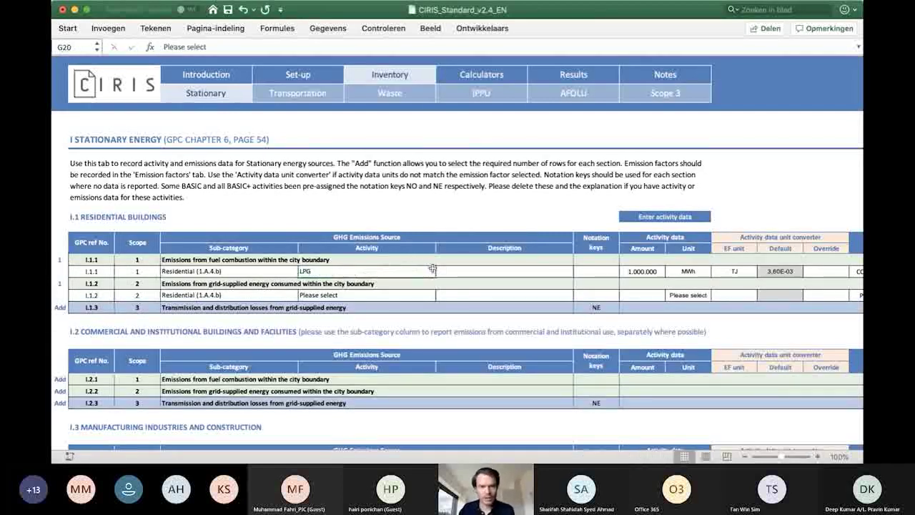
click(435, 269)
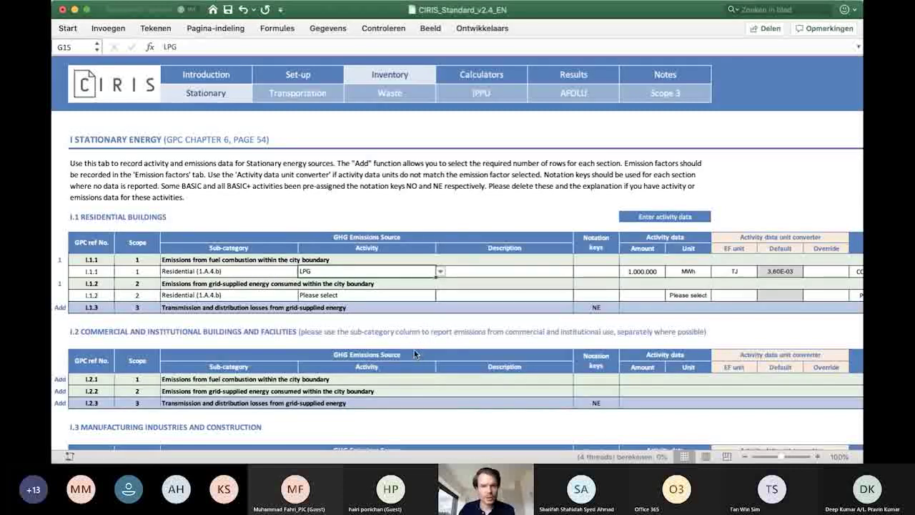
click(403, 294)
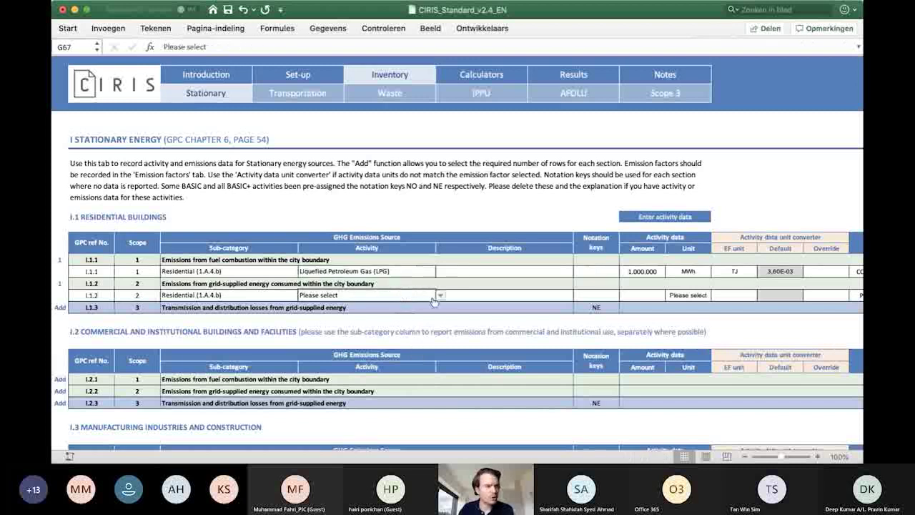
click(347, 337)
Step: Enter 3000 TJ for the LPG row and 60000 TJ for the Electricity row
click(623, 270)
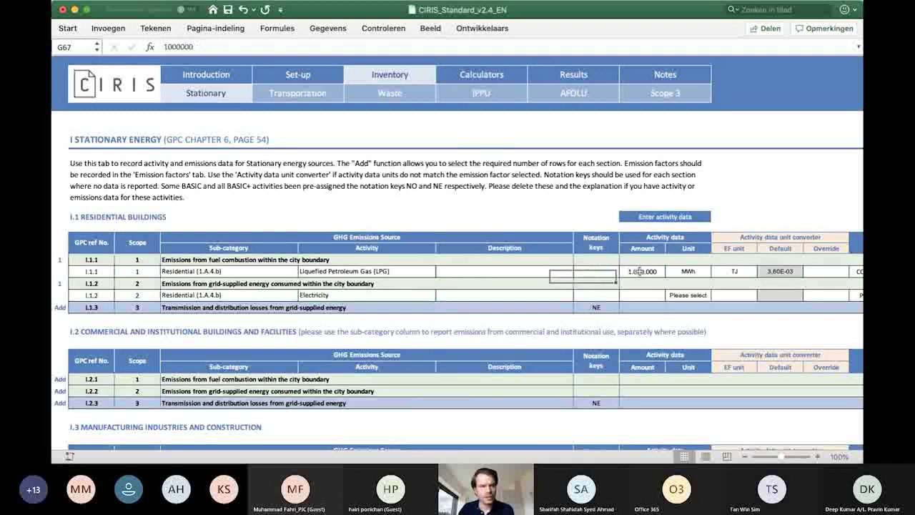
text(3000)
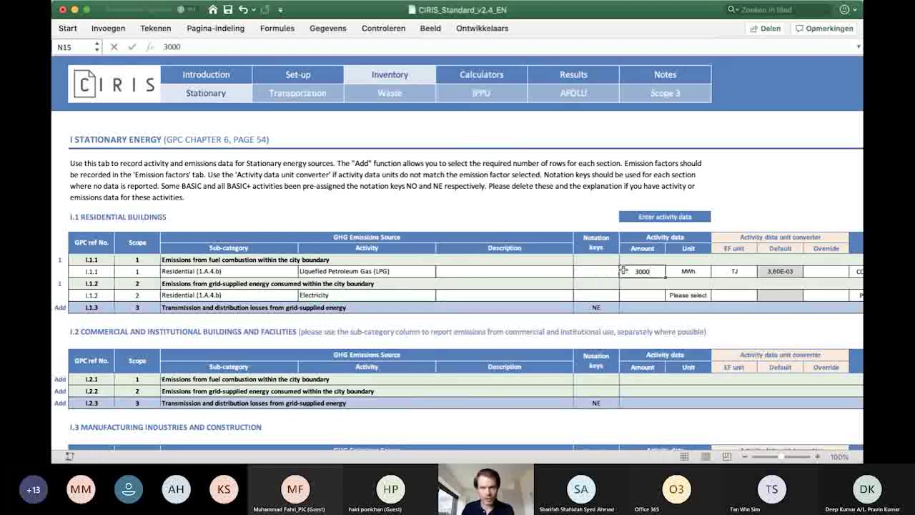
key(Tab)
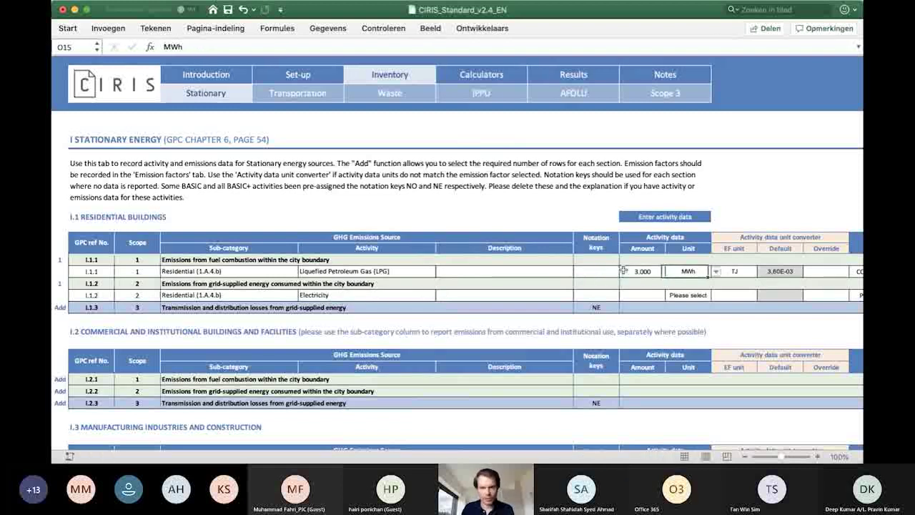
text(TJ)
key(Return)
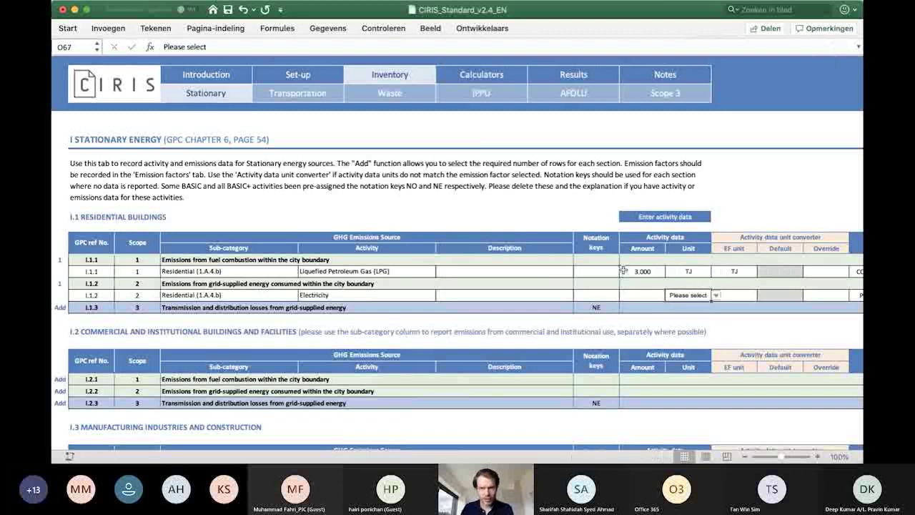
key(Left)
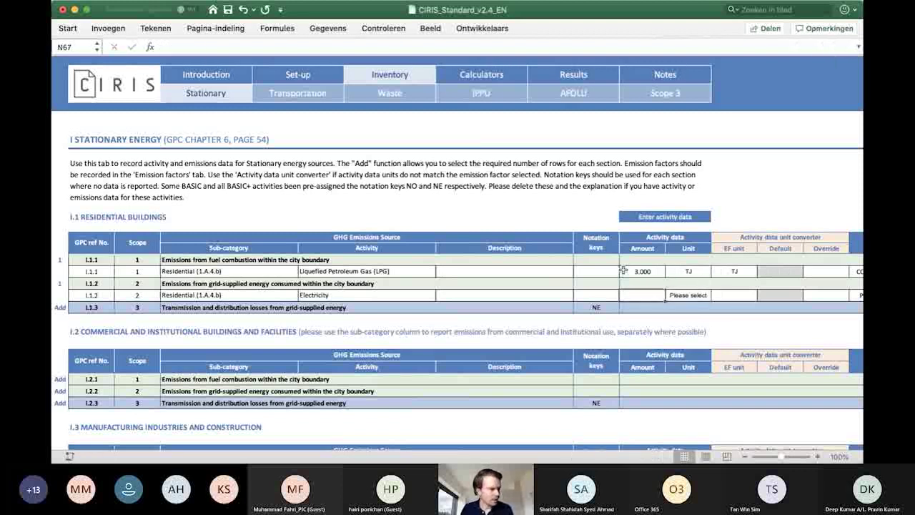
text(60000)
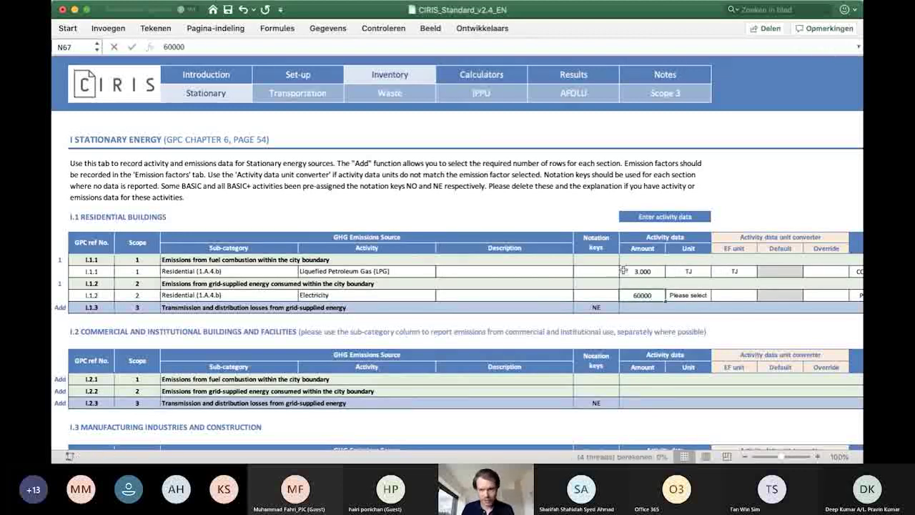
key(Tab)
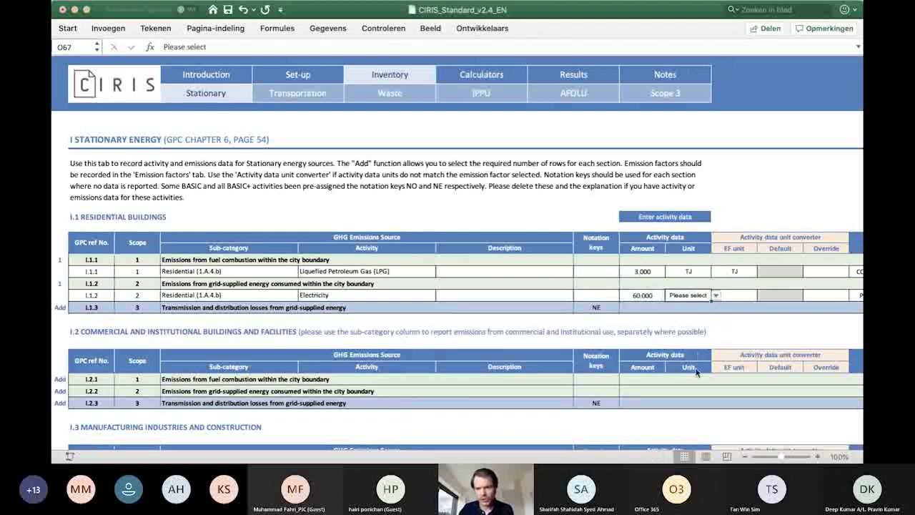
text(TJ)
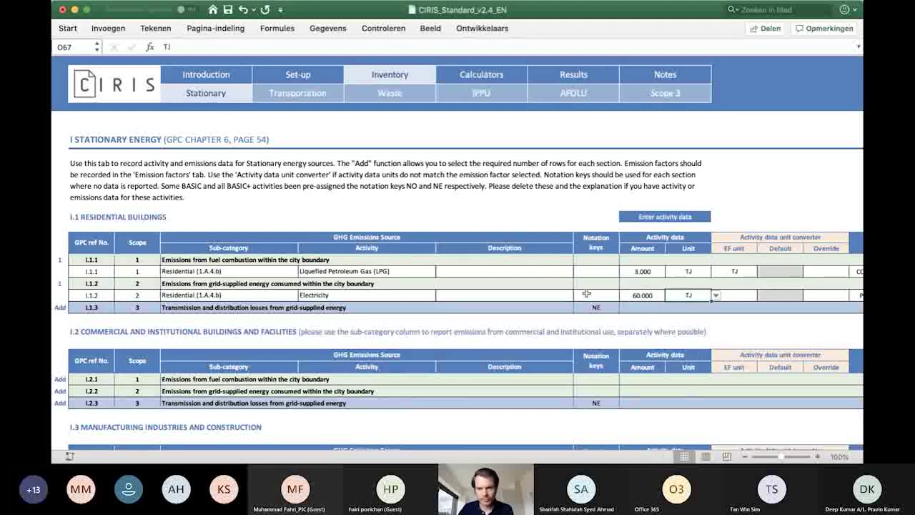
click(587, 296)
key(Right)
key(Right)
key(Right)
key(Right)
key(Right)
key(Right)
key(Right)
key(Right)
key(Right)
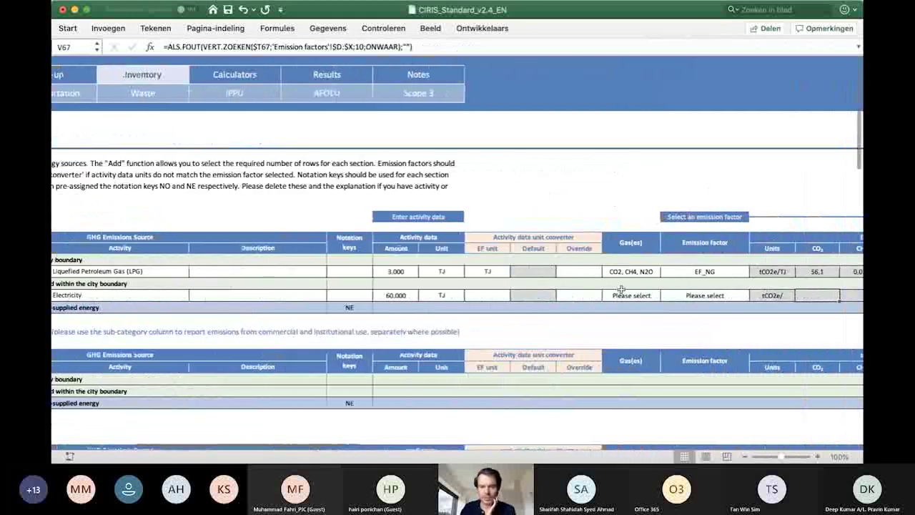
Step: Give the Electricity row gas CO2 and factor EF_Elec, and the LPG row factor EF_LPG
click(620, 295)
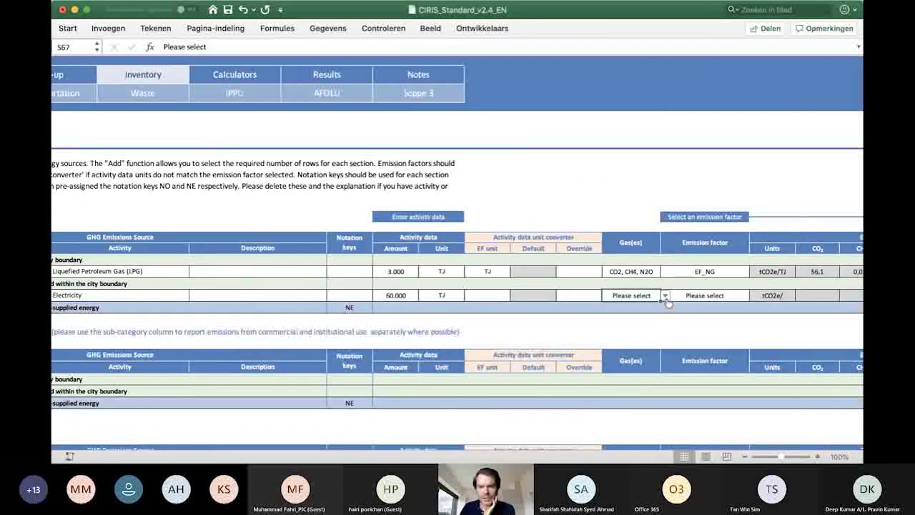
click(646, 336)
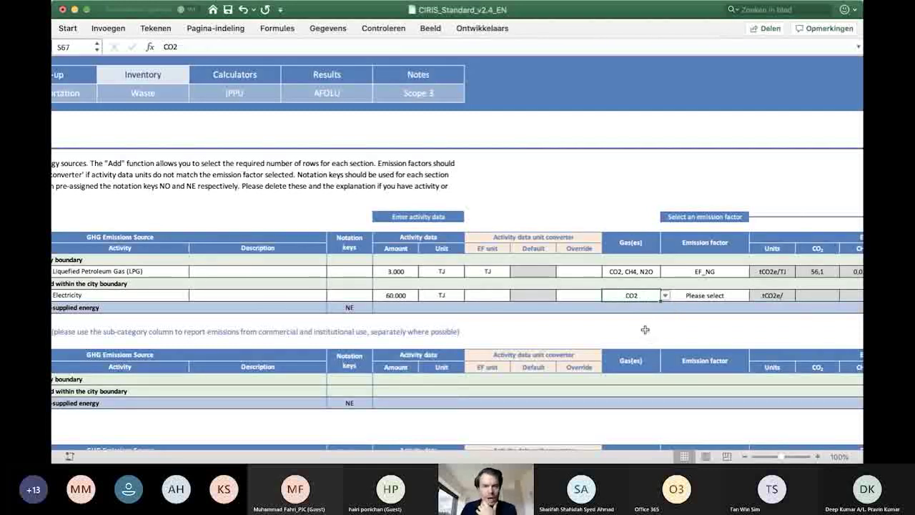
click(730, 274)
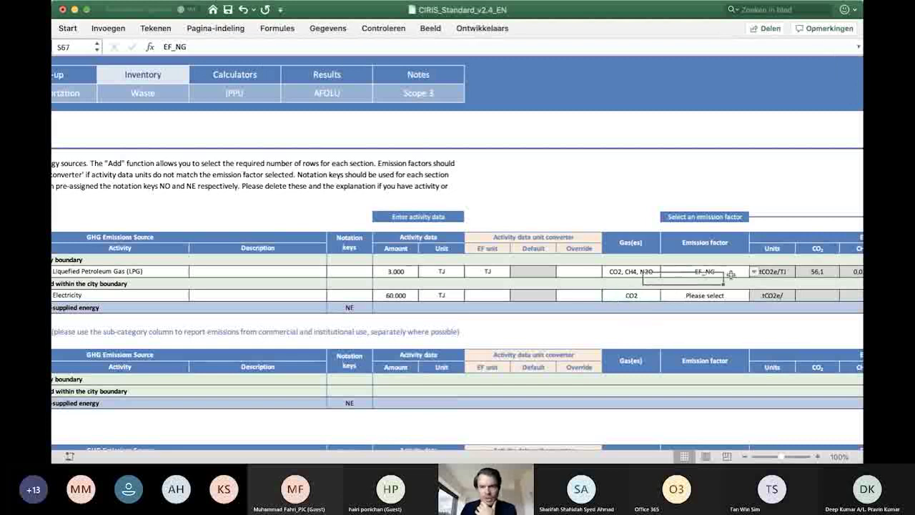
drag(730, 274, 731, 275)
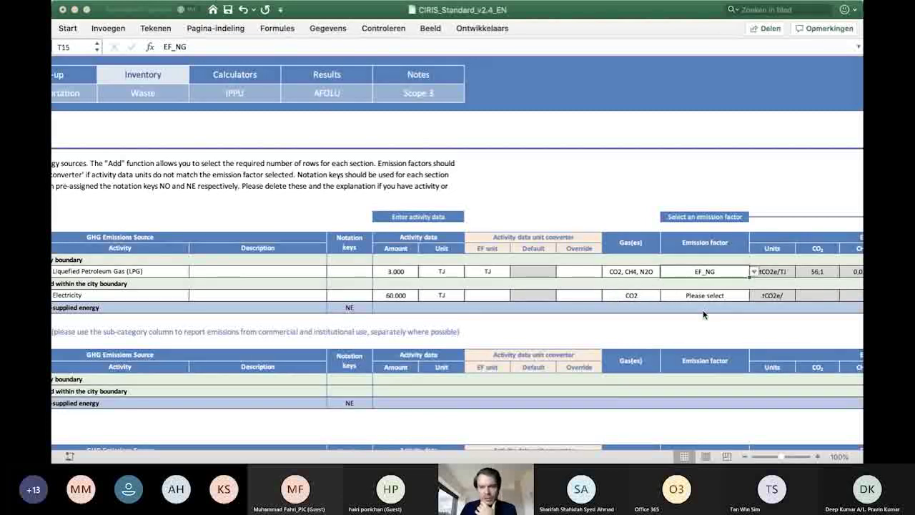
click(736, 295)
click(754, 295)
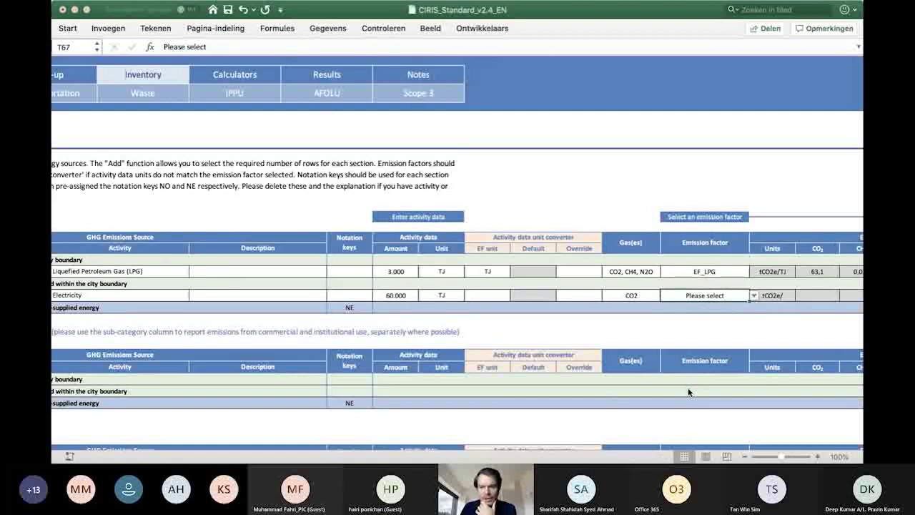
click(669, 357)
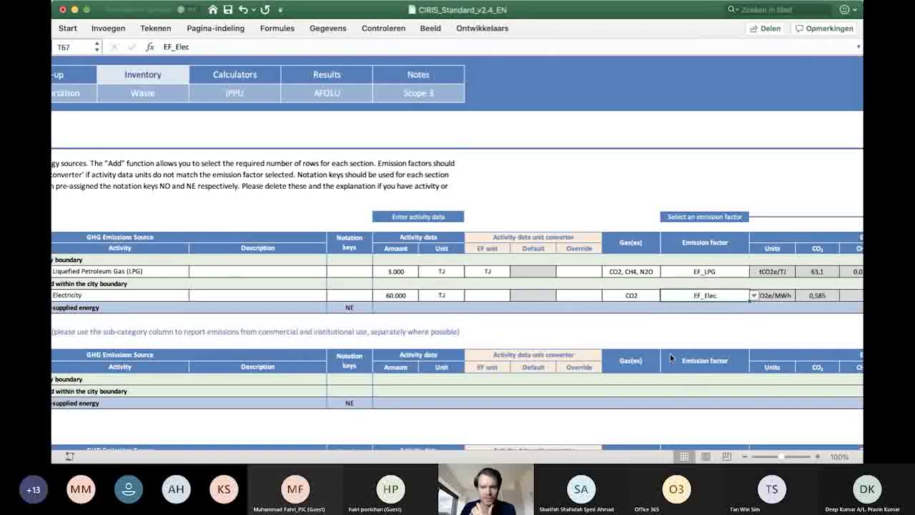
Step: Clear the TJ converter unit from the LPG row
click(444, 272)
drag(397, 272, 440, 272)
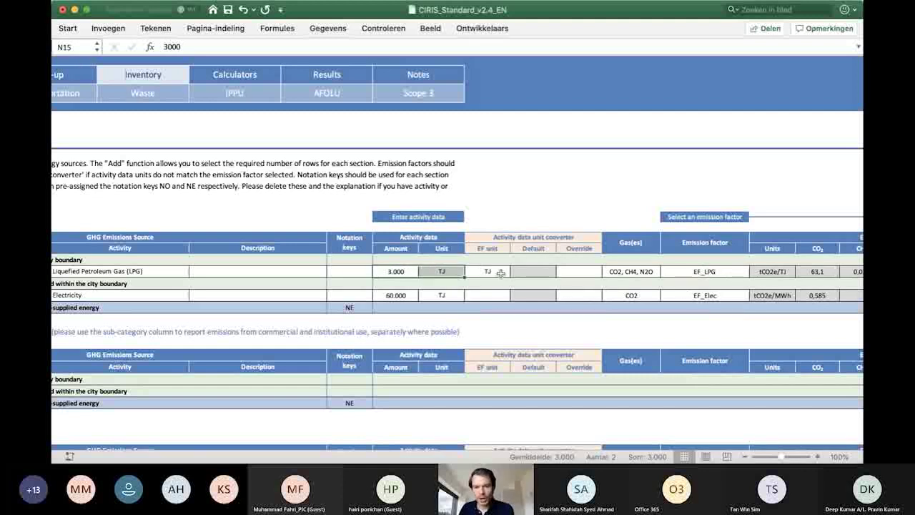
click(500, 273)
key(Delete)
key(Return)
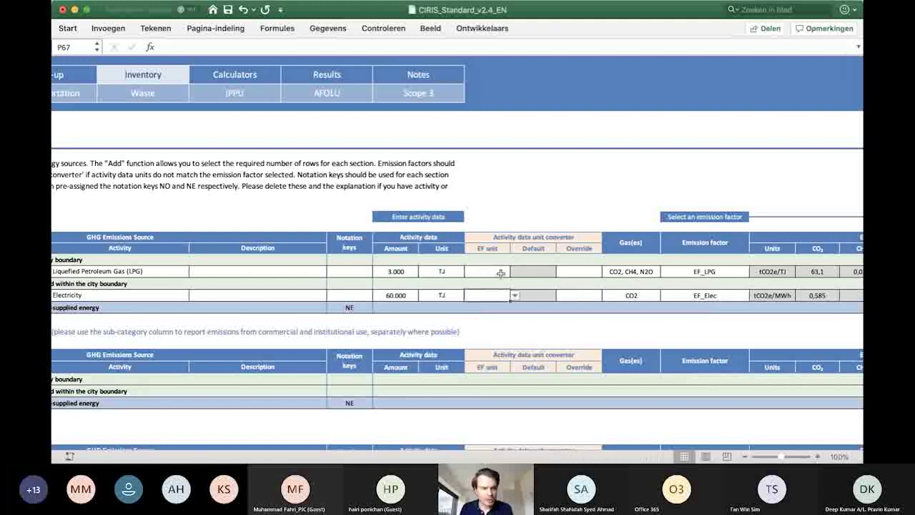
Step: Change the Electricity amount to 6000 and set its converter unit to MWh
key(Left)
key(Left)
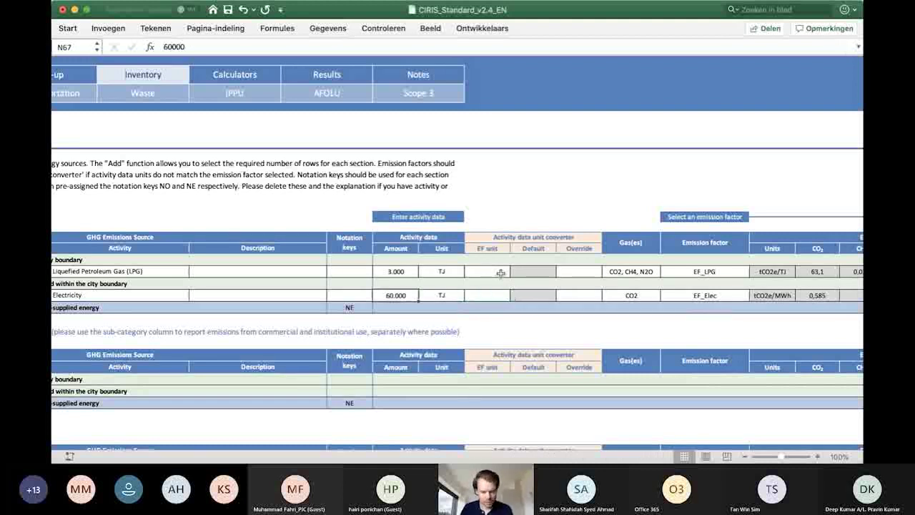
text(6000)
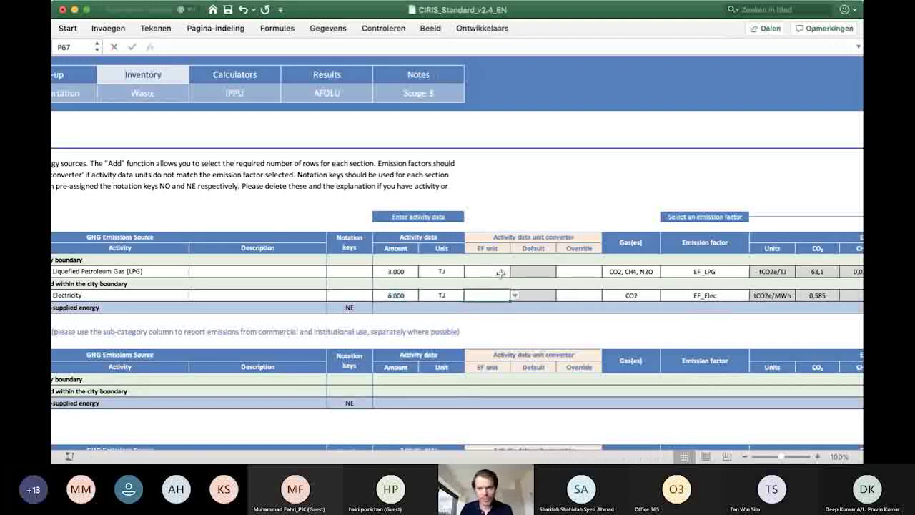
key(Tab)
key(Tab)
key(Tab)
key(Tab)
key(Tab)
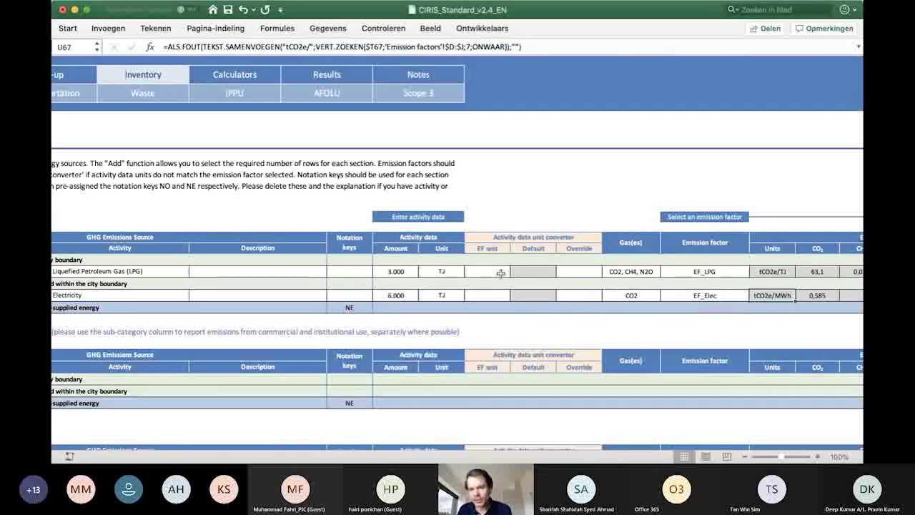
key(Left)
key(Left)
key(Left)
key(Left)
key(Left)
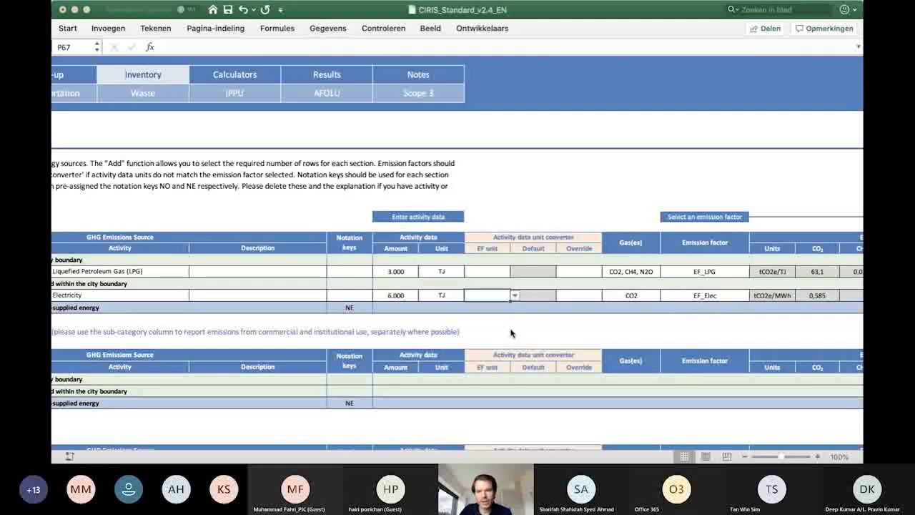
text(MWh)
key(Return)
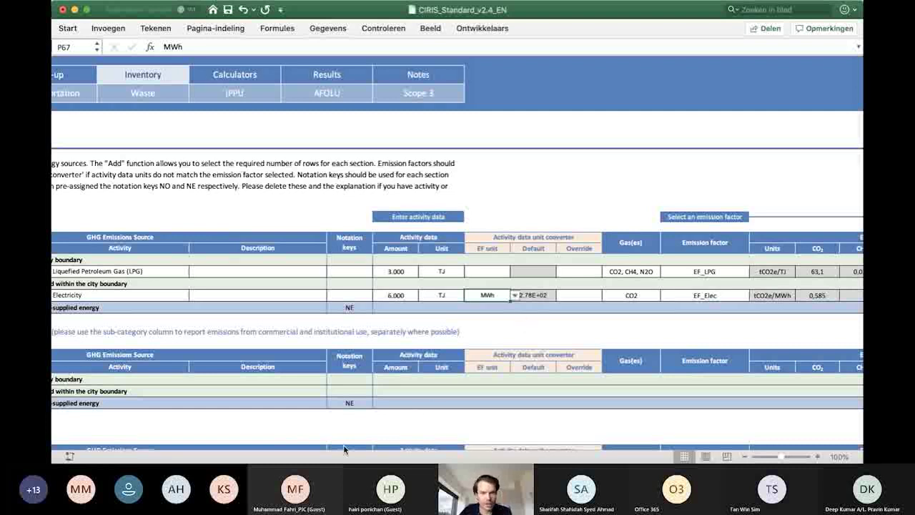
Step: Enter data quality M for both residential rows
drag(338, 445, 431, 446)
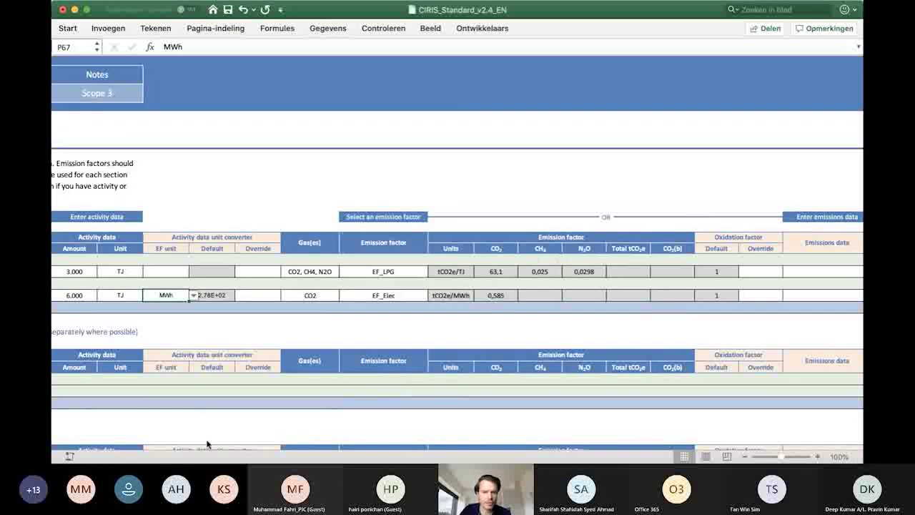
drag(275, 445, 478, 451)
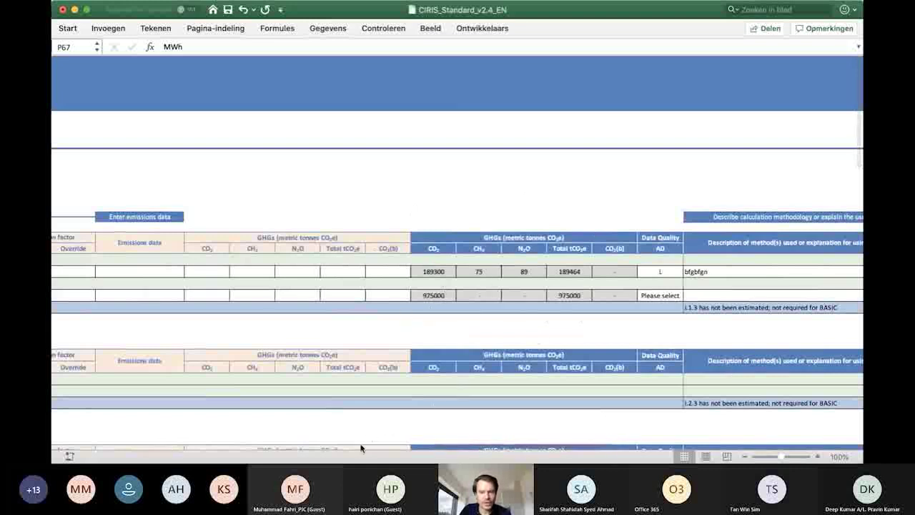
scroll(503, 448, right, 5)
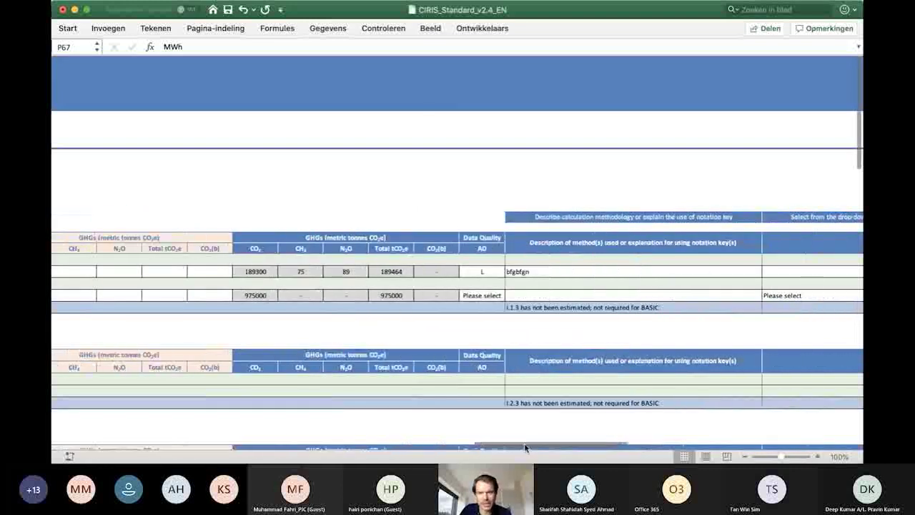
click(493, 272)
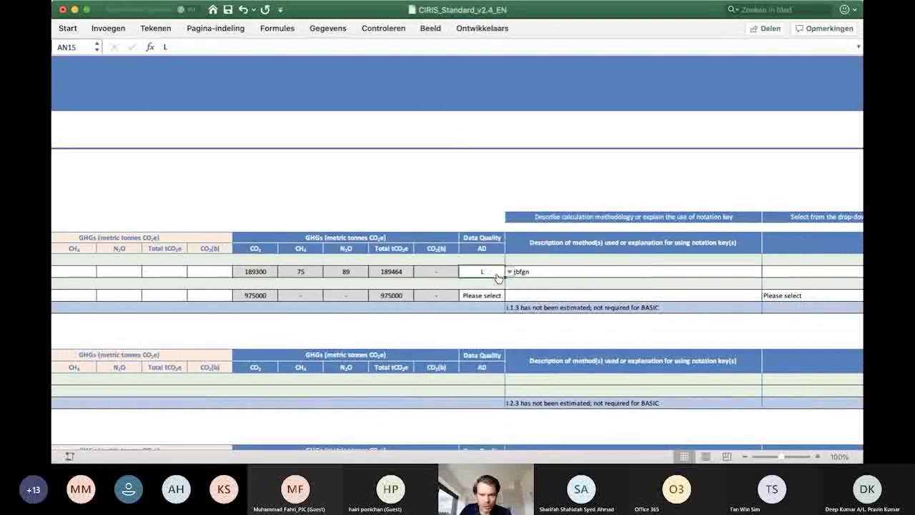
text(M)
click(485, 295)
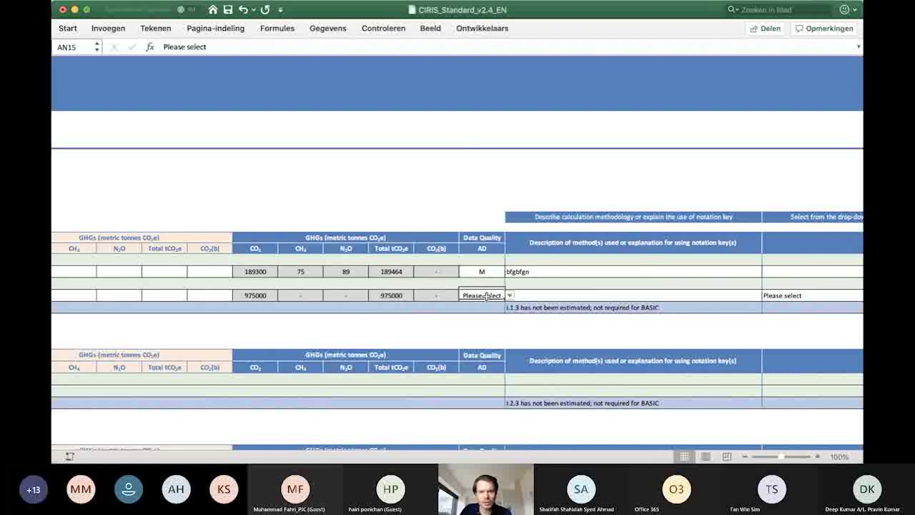
text(M)
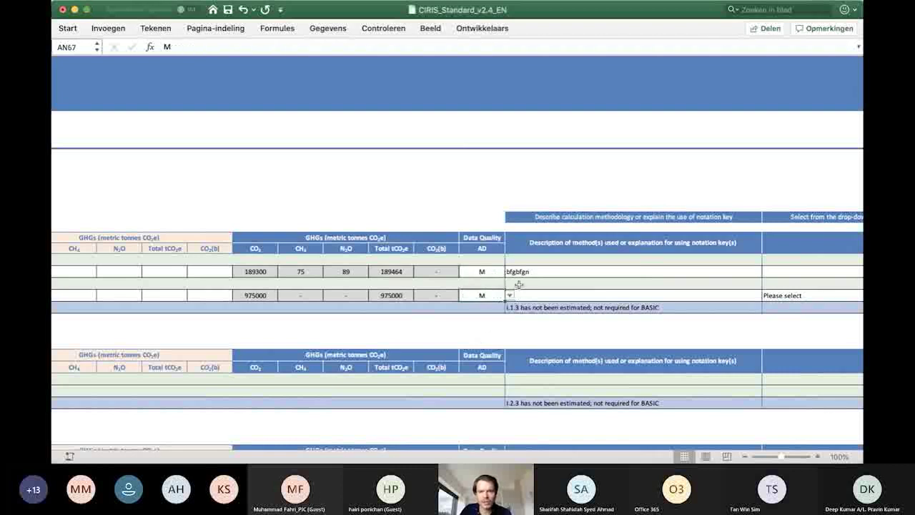
Step: Describe both rows as 'Scaled national data using population'
click(542, 271)
text(Scaled nation)
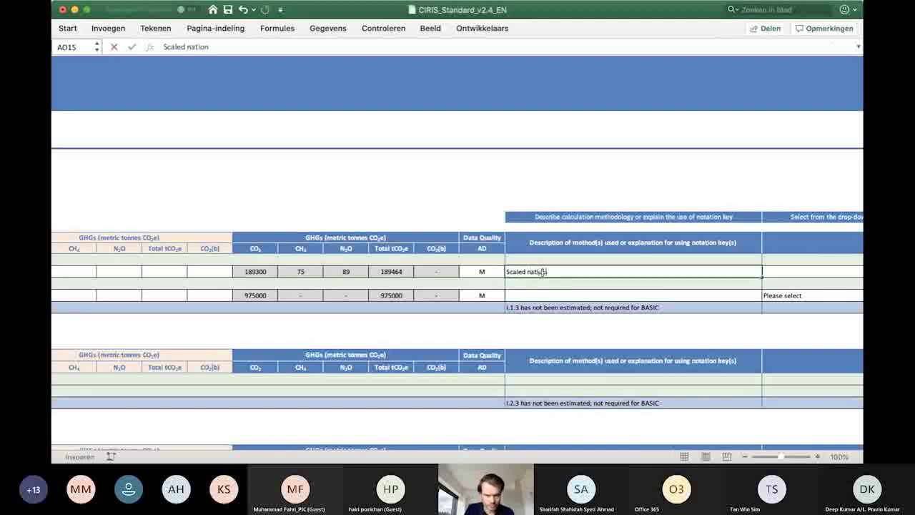
text(al data usin)
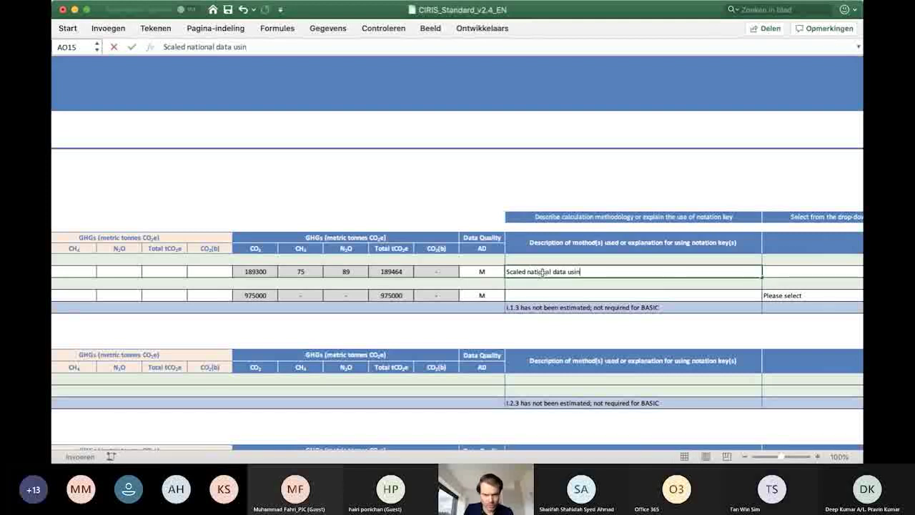
text(g population)
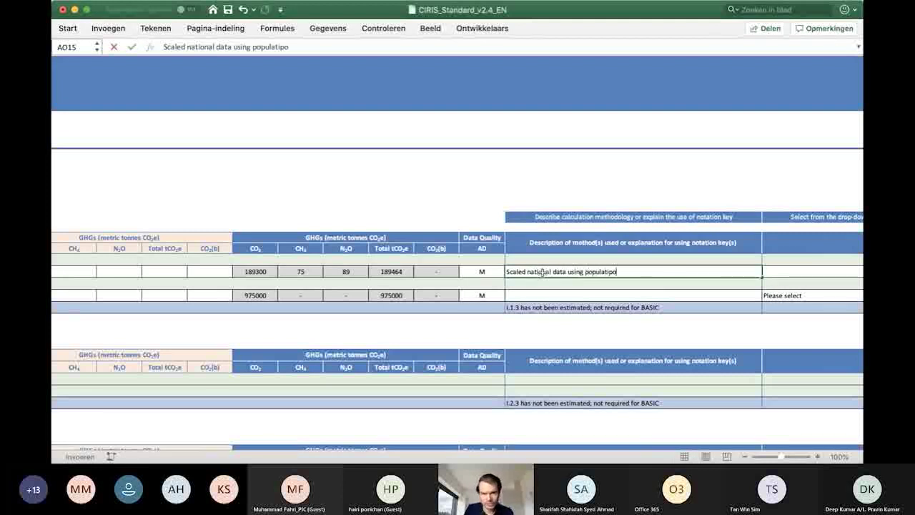
key(Return)
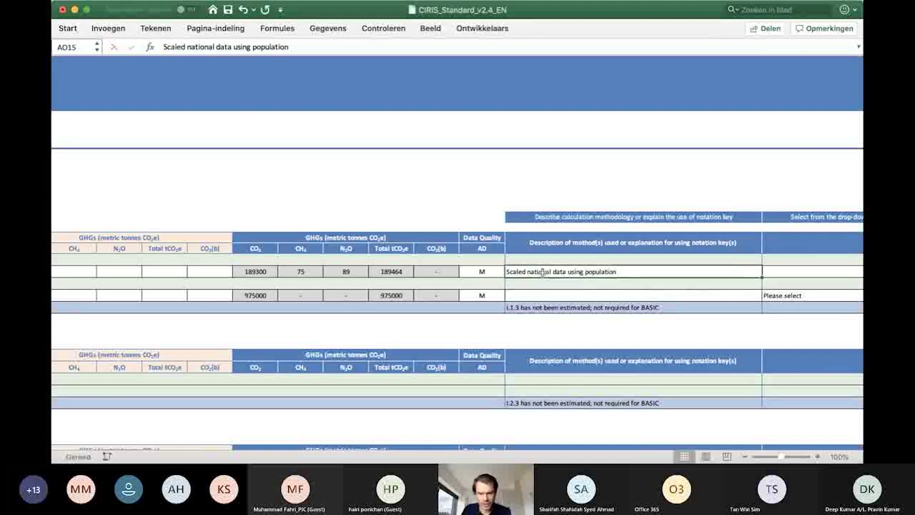
key(super+c)
key(Down)
key(Down)
key(super+v)
key(Up)
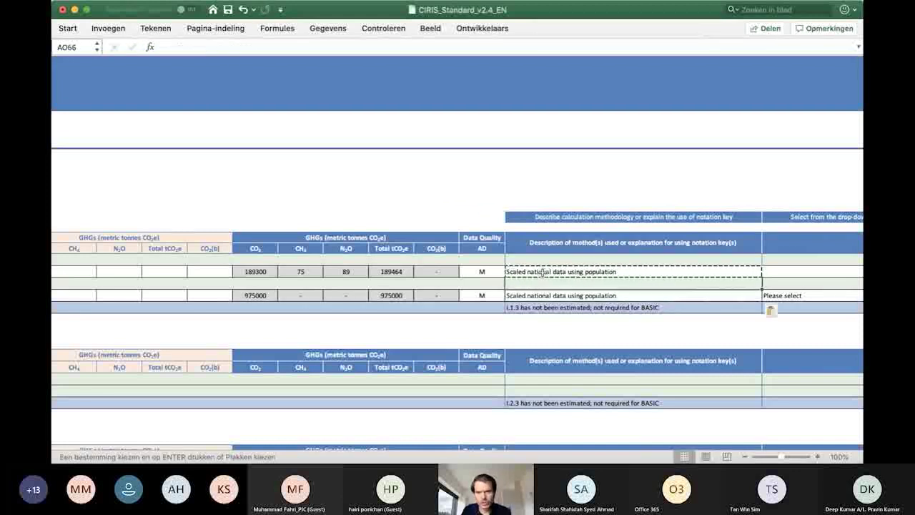
key(Right)
scroll(543, 272, right, 5)
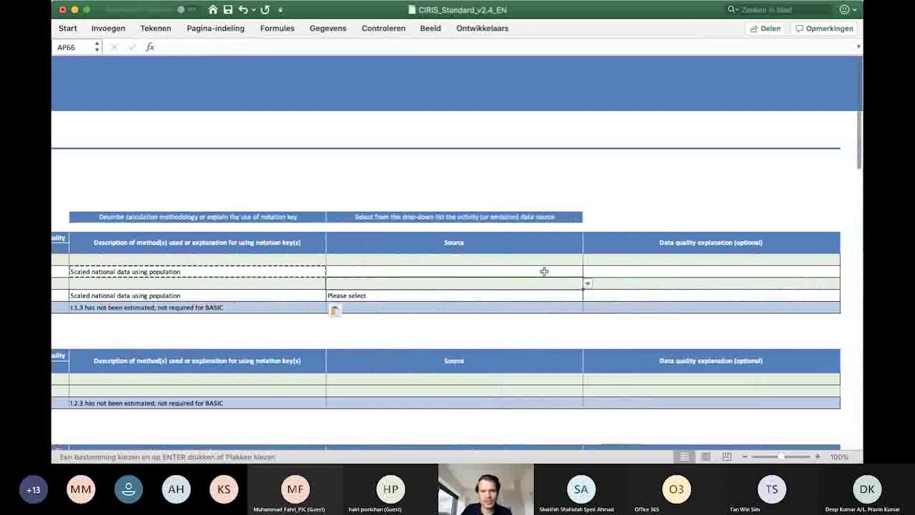
Step: Set both rows' source to National Energy Balance 2017
click(543, 271)
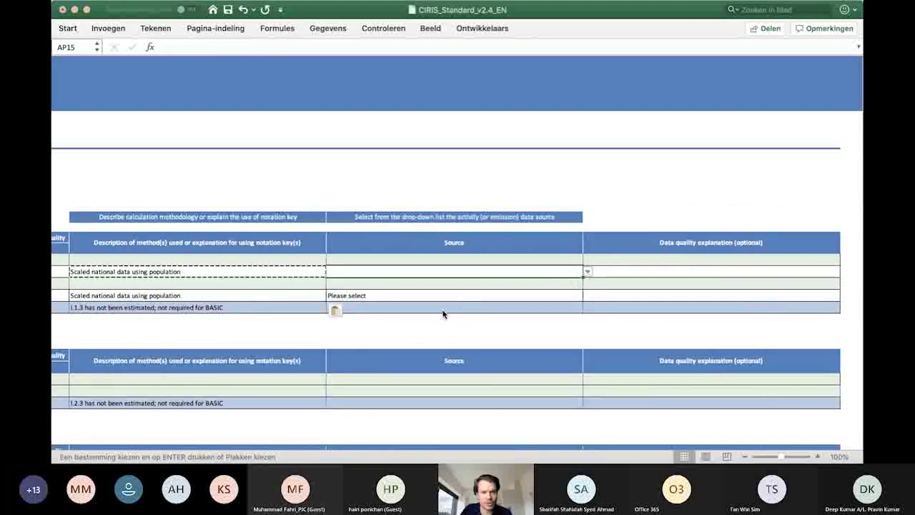
click(561, 294)
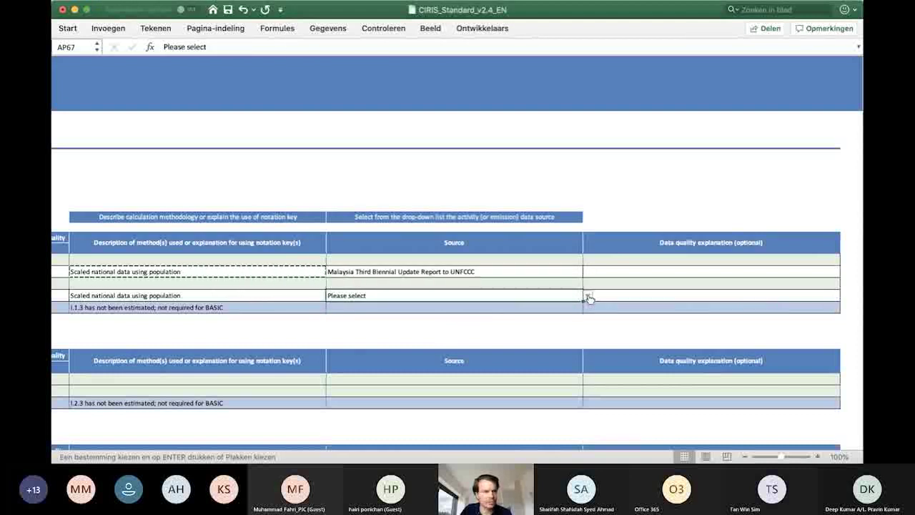
click(561, 273)
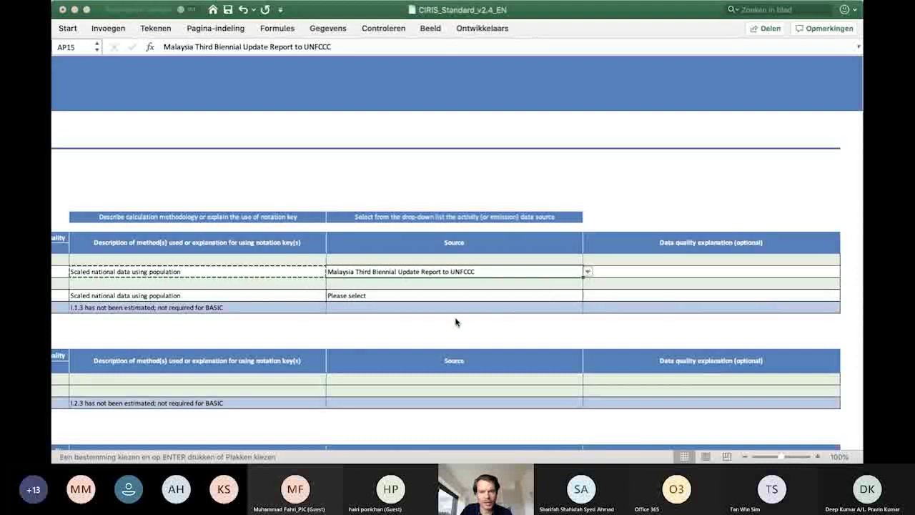
click(586, 271)
click(576, 286)
click(582, 294)
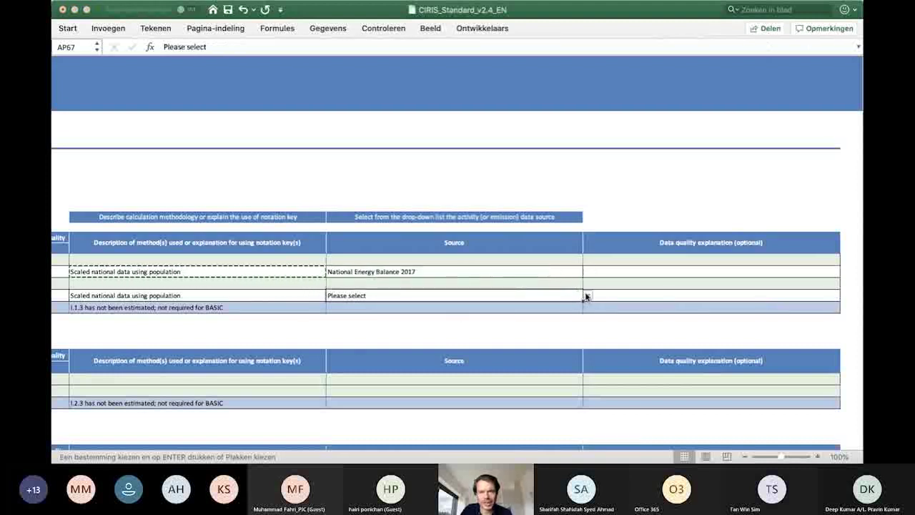
key(ctrl+v)
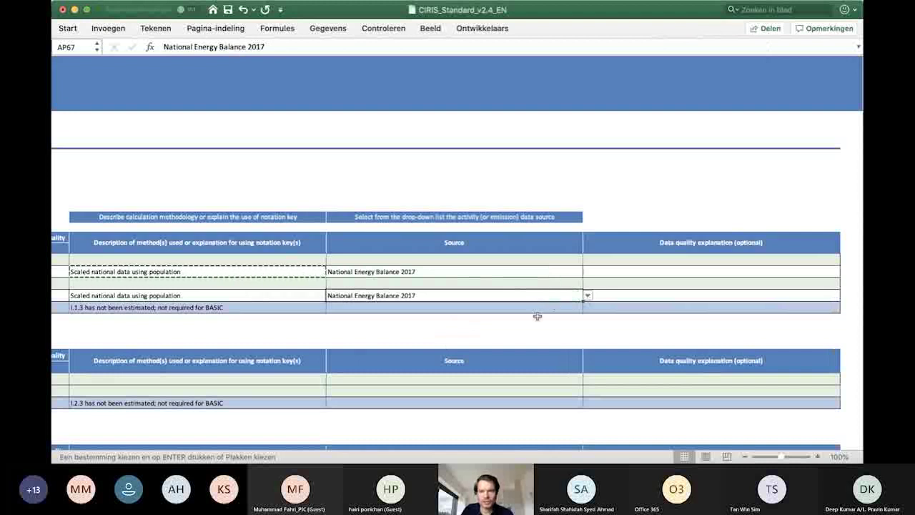
click(536, 319)
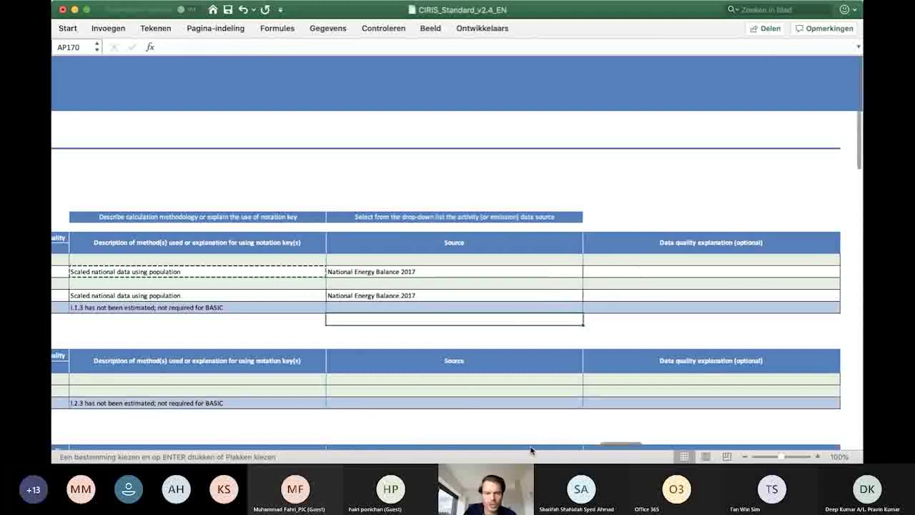
drag(615, 448, 62, 460)
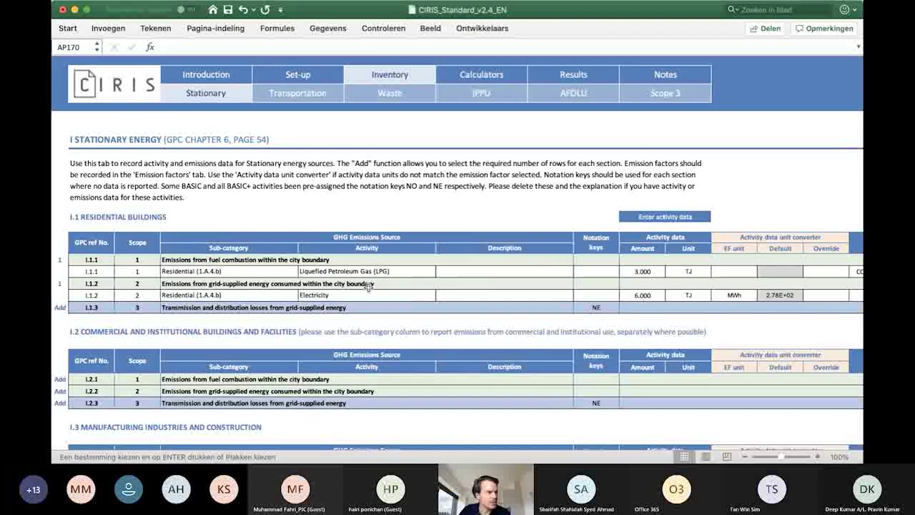
Step: Set the I.2.1 and I.2.2 row counts to 1 each, inserting blank entry rows
scroll(369, 286, down, 3)
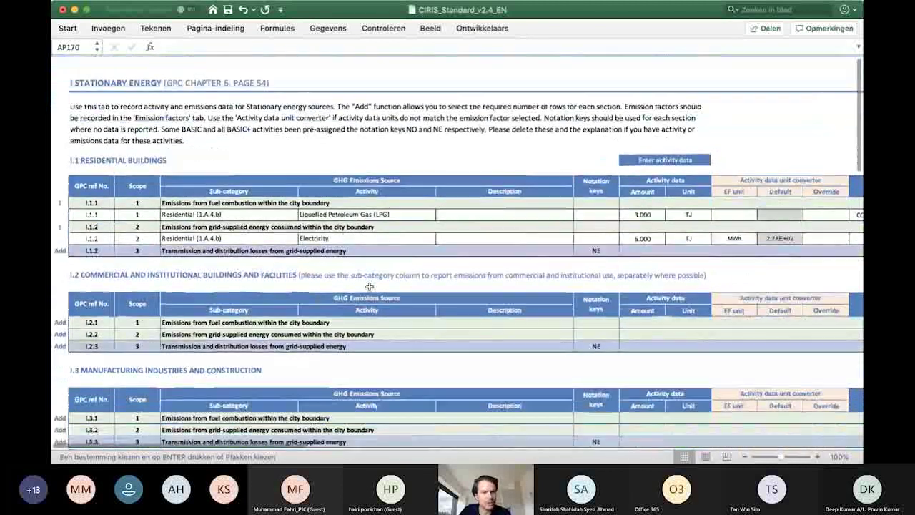
scroll(369, 286, down, 3)
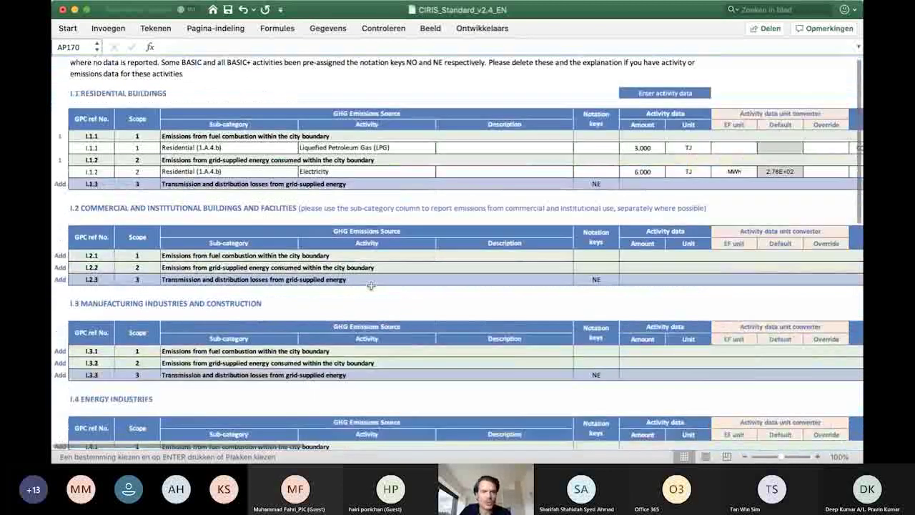
click(60, 255)
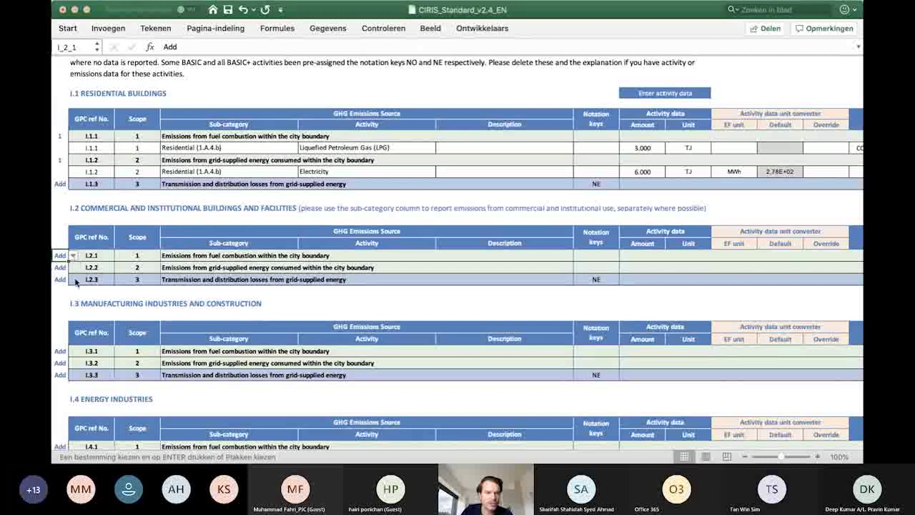
key(super+v)
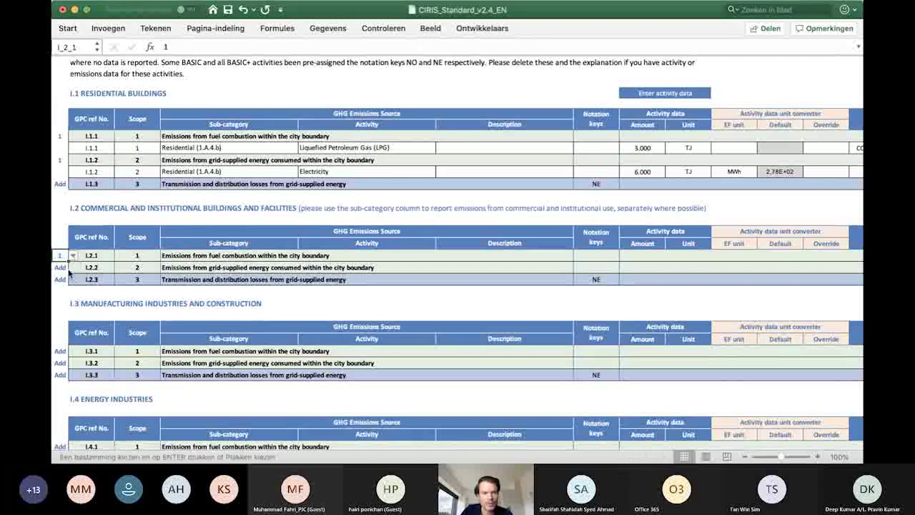
click(70, 270)
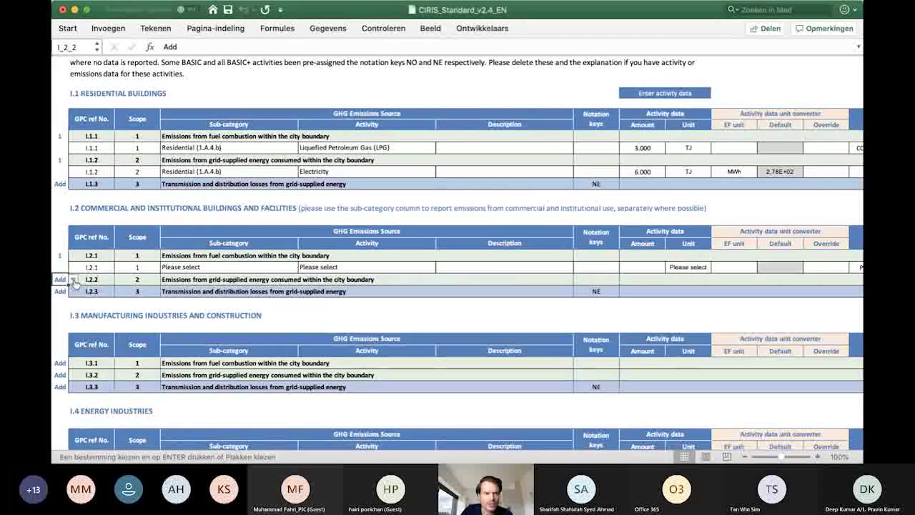
key(super+v)
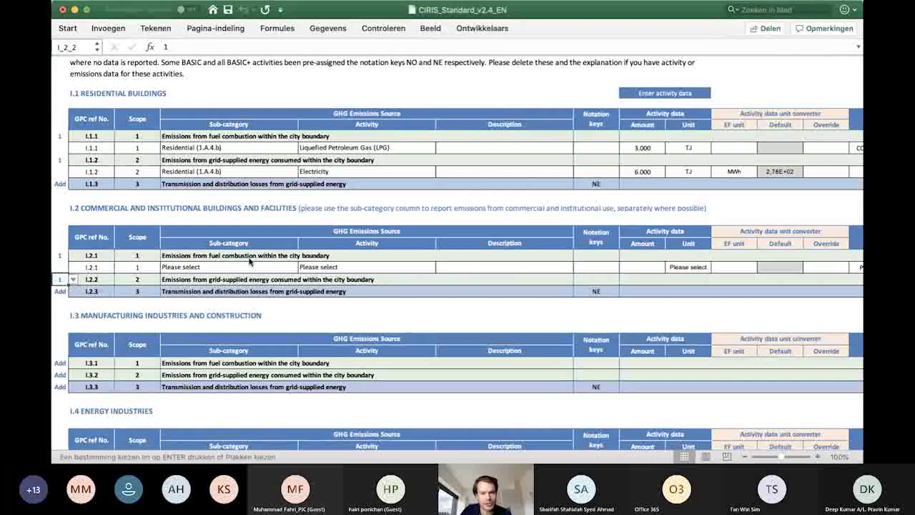
click(283, 268)
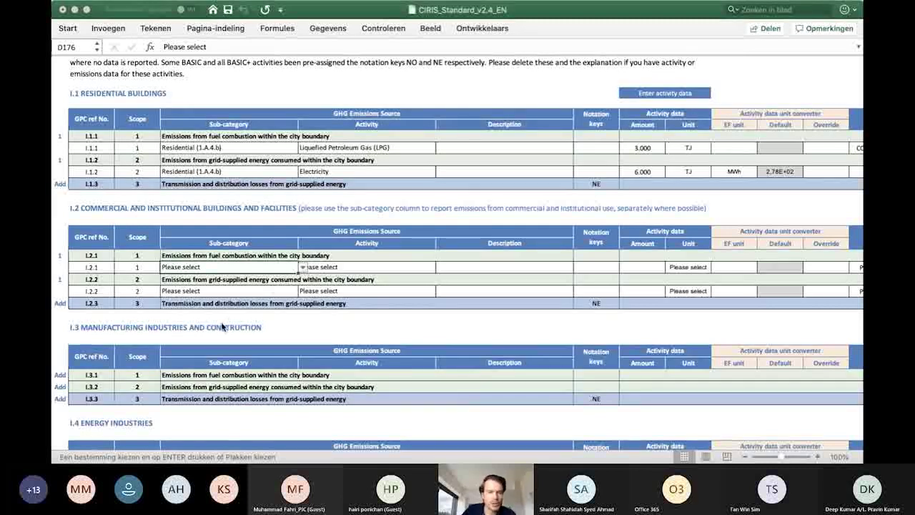
Step: Make both I.2 rows Commercial / Institutional, with activities LPG and Electricity
key(super+v)
click(272, 291)
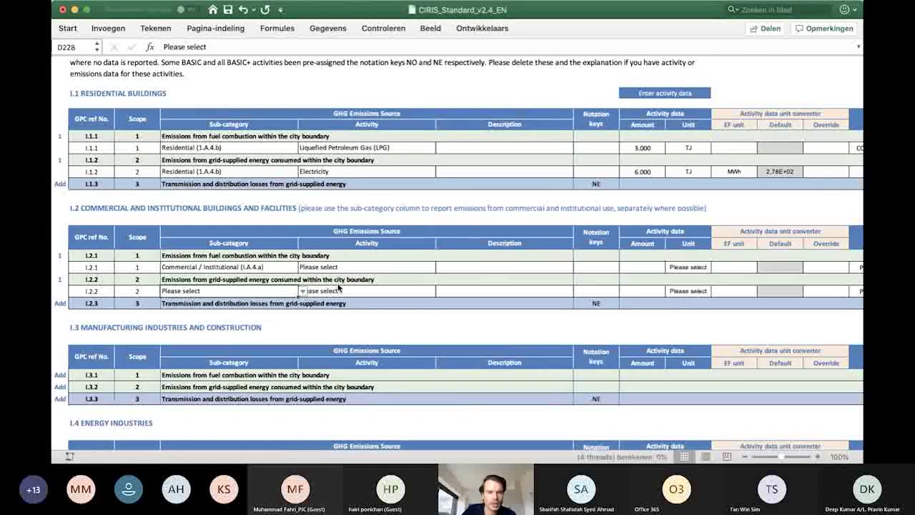
key(super+v)
click(357, 267)
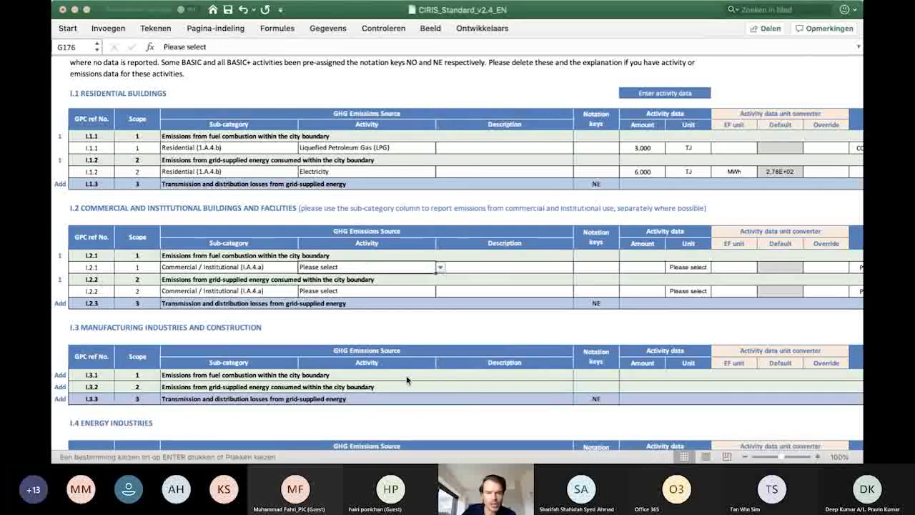
key(super+v)
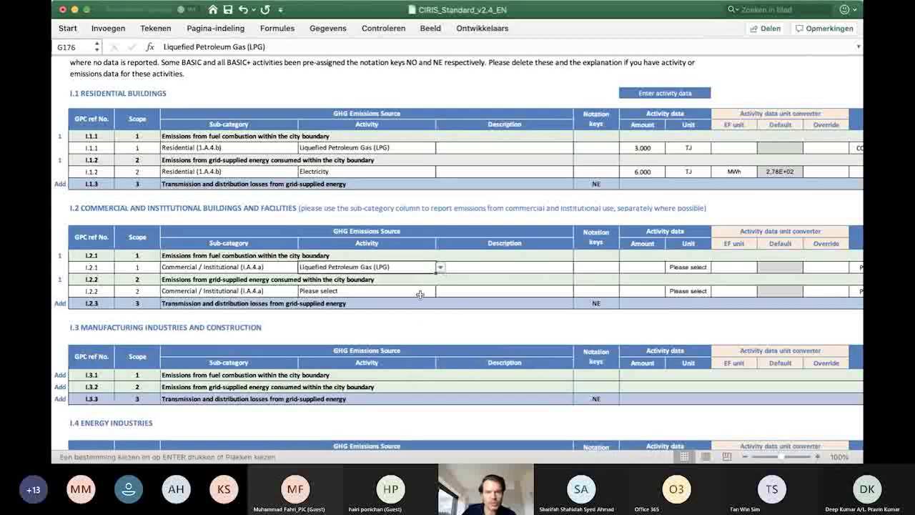
click(427, 291)
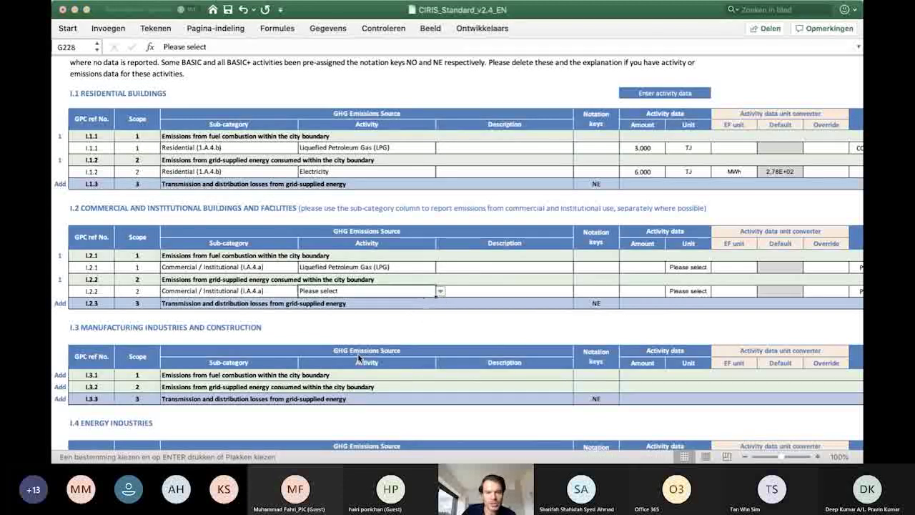
text(Electricity)
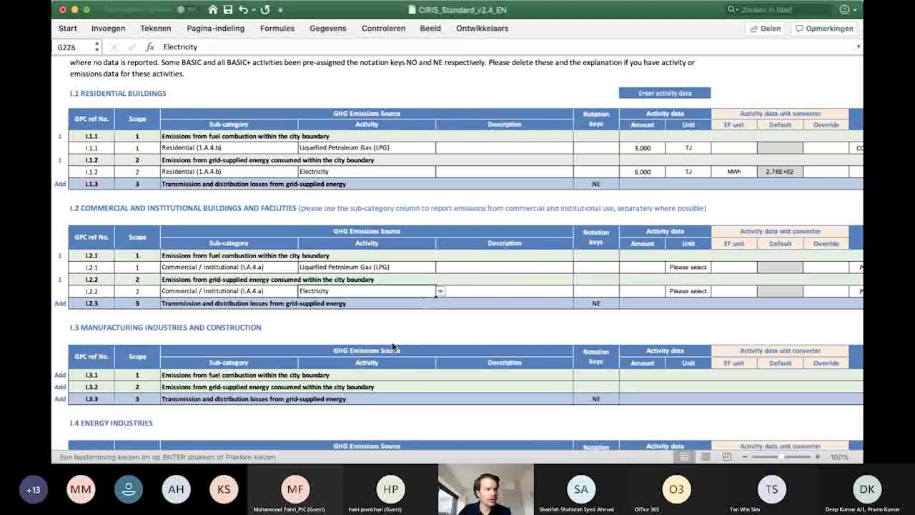
Step: Enter amounts 2000 for LPG and 15000 for Electricity, both in TJ
click(645, 268)
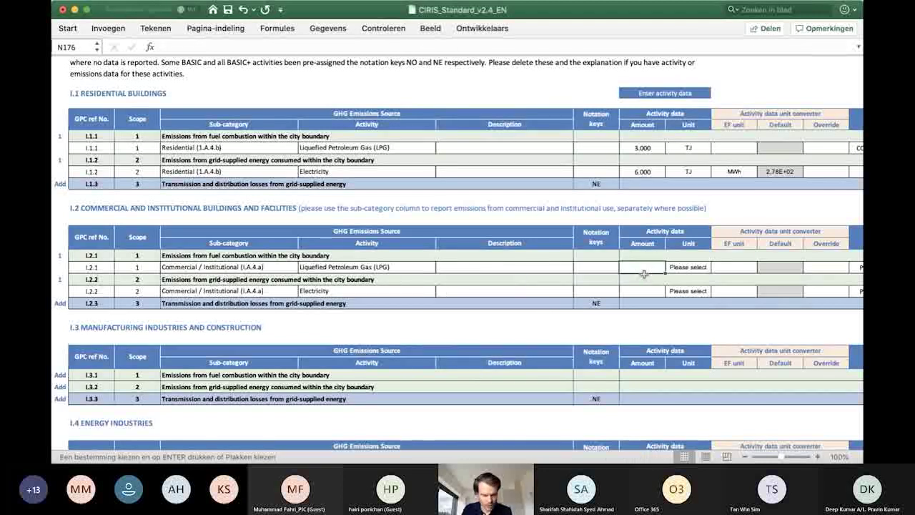
text(2000)
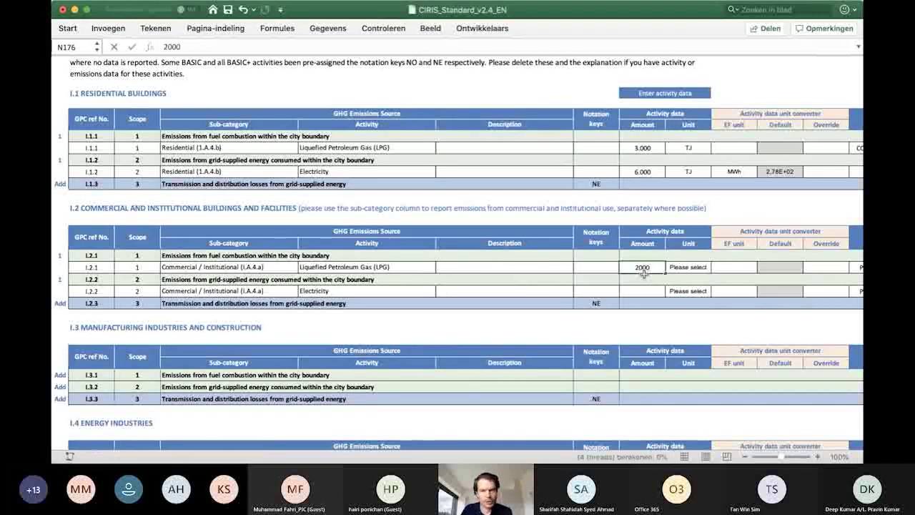
key(Return)
text(15000)
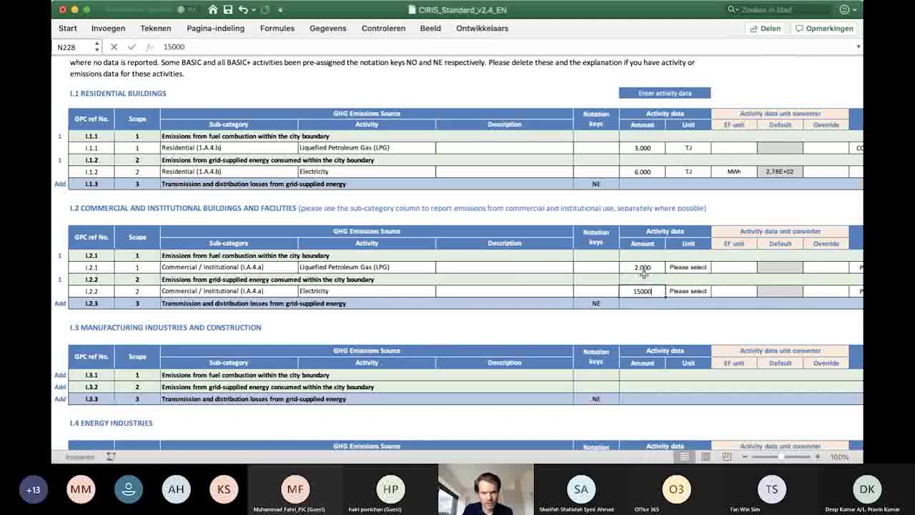
key(Tab)
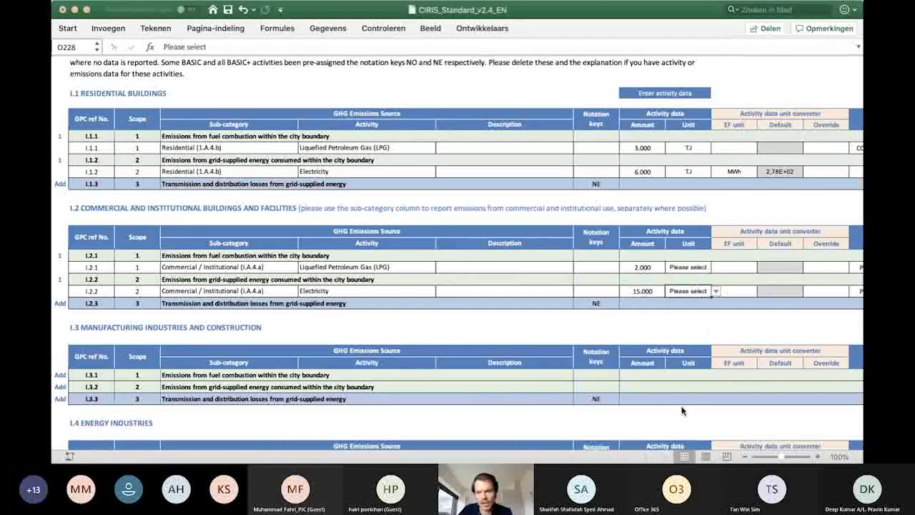
text(TJ)
click(701, 266)
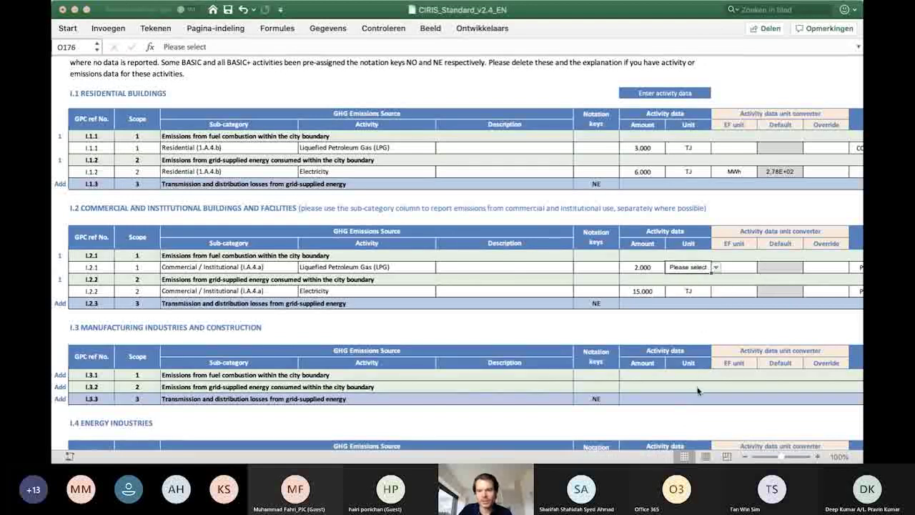
text(TJ)
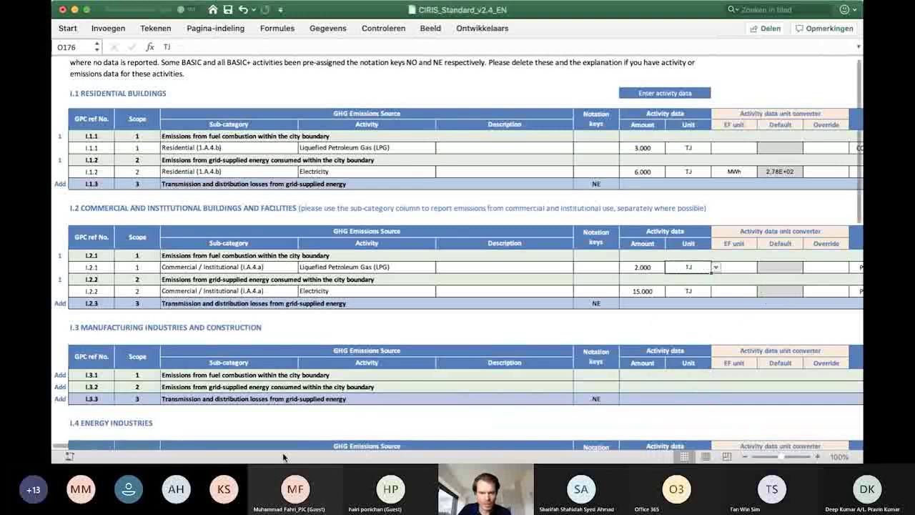
Step: Set the I.2 LPG row's gases to CO2, CH4, N2O
scroll(278, 449, up, 1)
scroll(278, 449, right, 10)
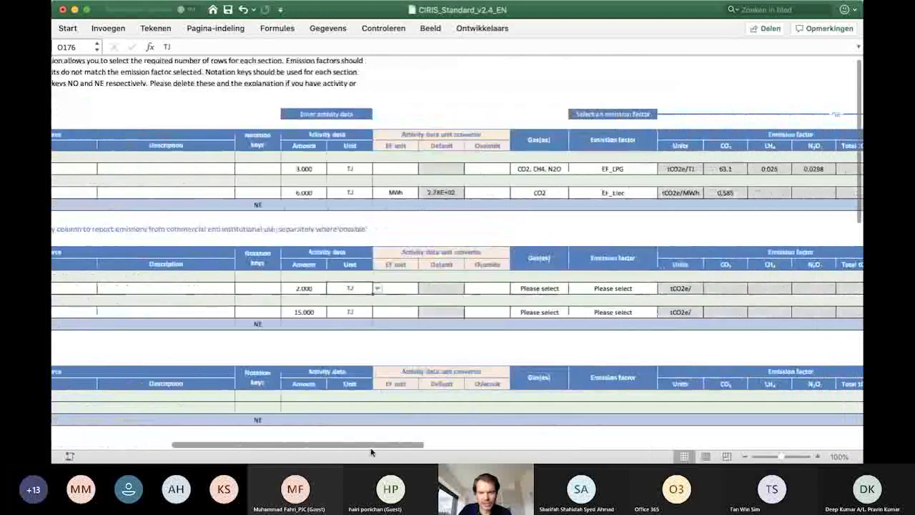
click(546, 288)
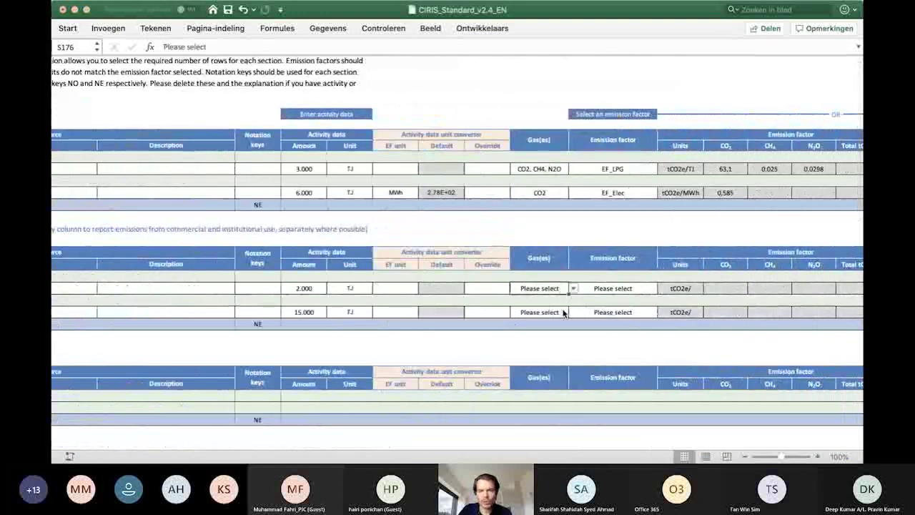
click(572, 288)
click(555, 310)
click(565, 312)
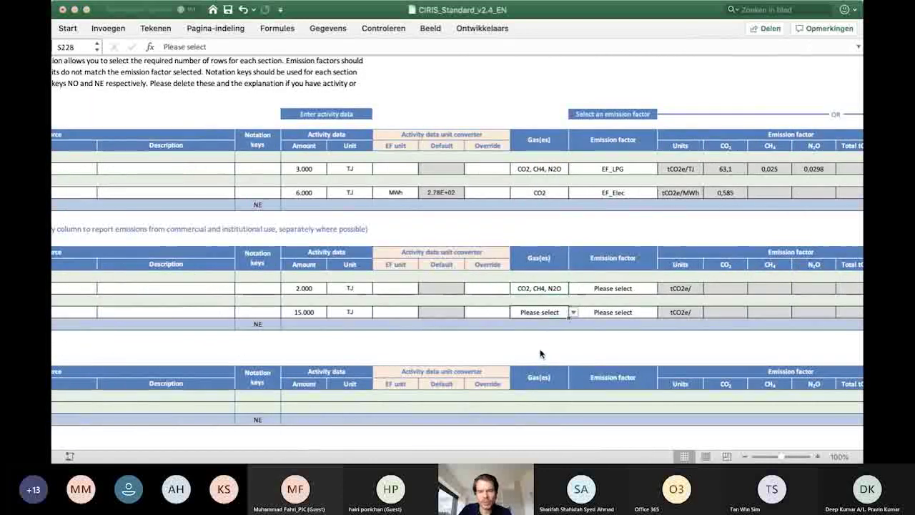
Step: Assign EF_LPG and EF_Elec factors, with MWh as the electricity EF unit
click(656, 288)
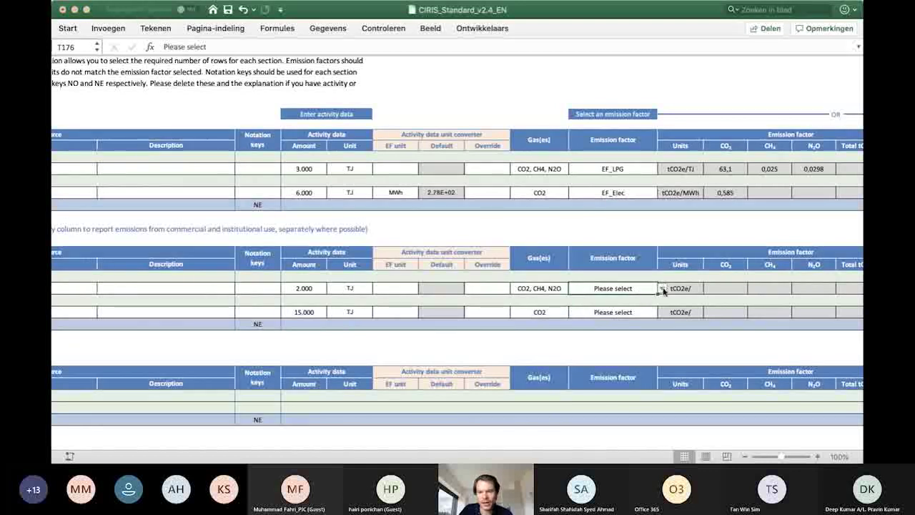
text(EF_LPG)
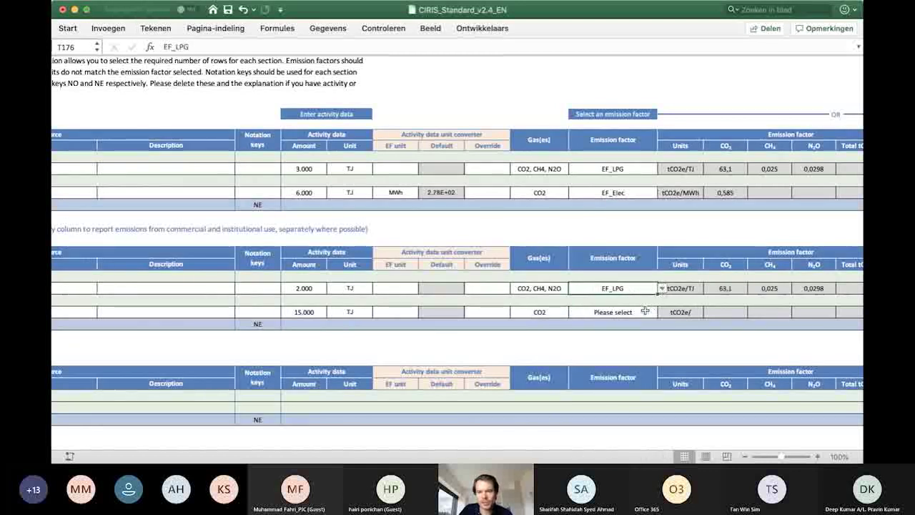
click(654, 312)
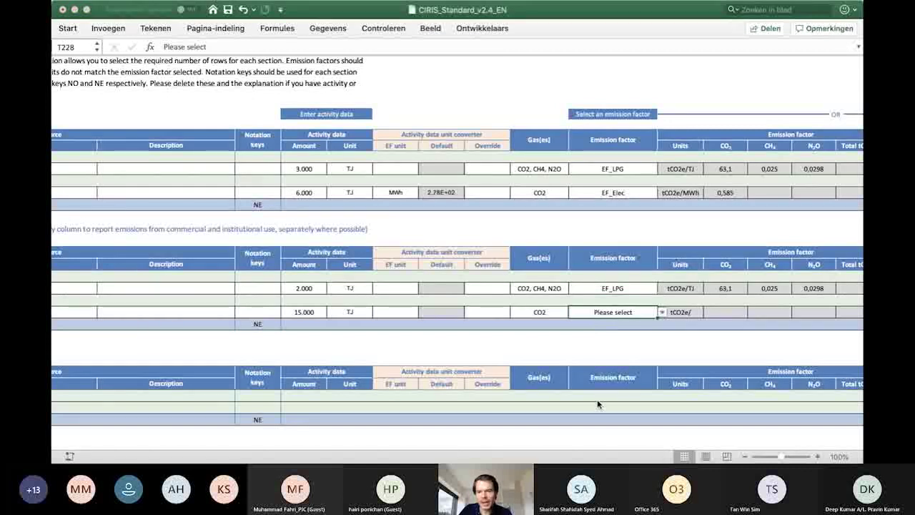
text(EF_Elec)
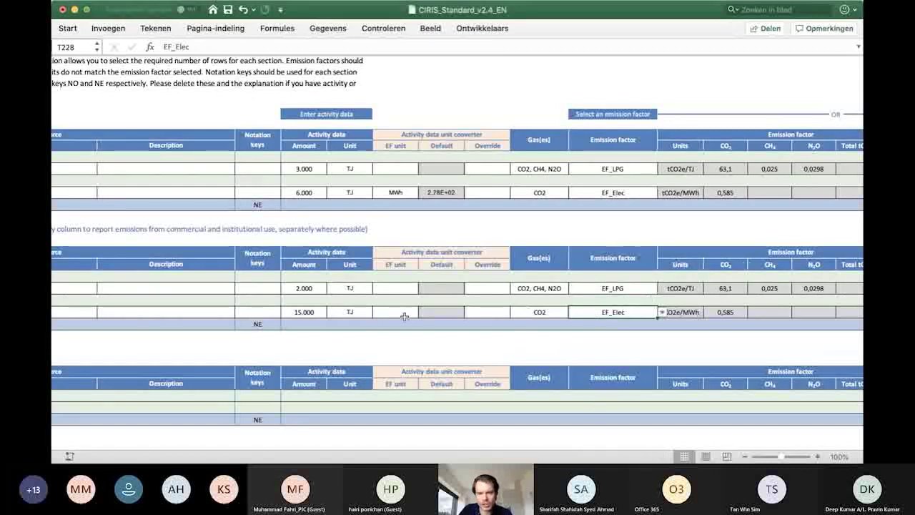
click(403, 313)
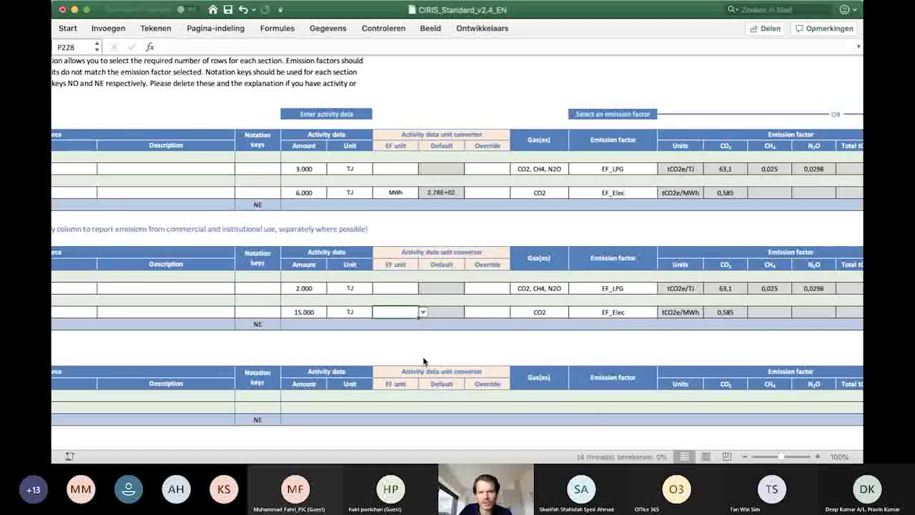
text(MWh)
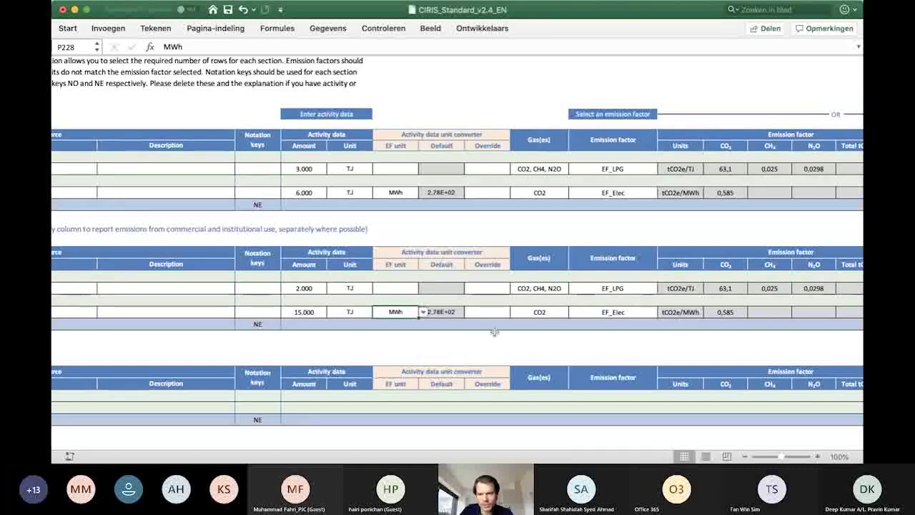
Step: Copy the I.1.1 quality M, description and National Energy Balance 2017 source into both I.2 rows
drag(262, 449, 591, 447)
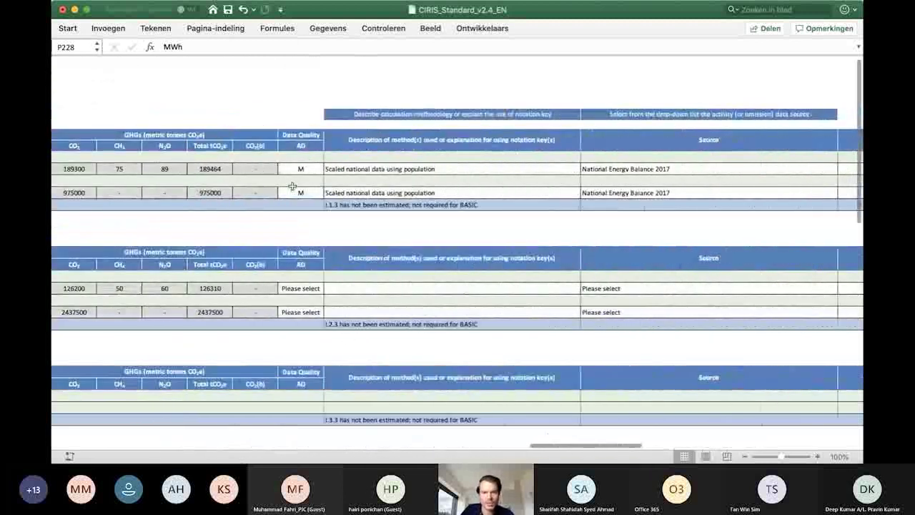
drag(307, 169, 613, 170)
key(super+c)
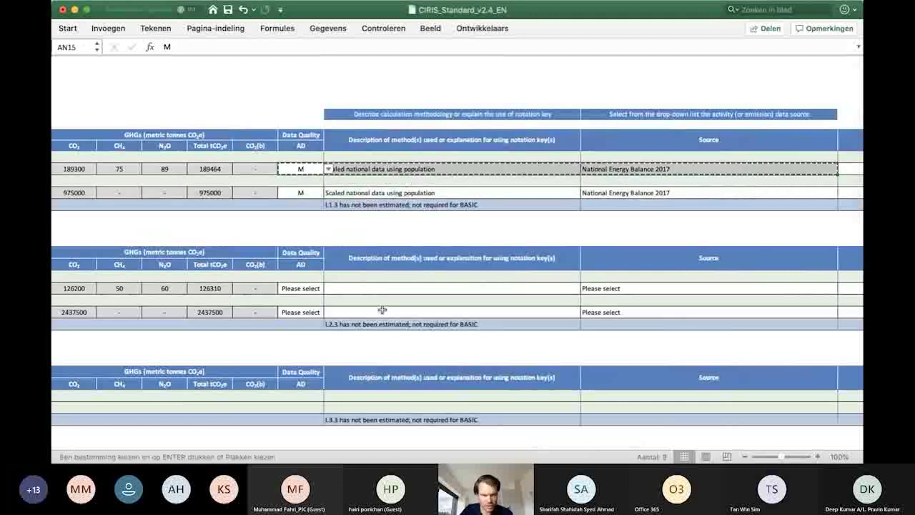
click(300, 288)
key(super+v)
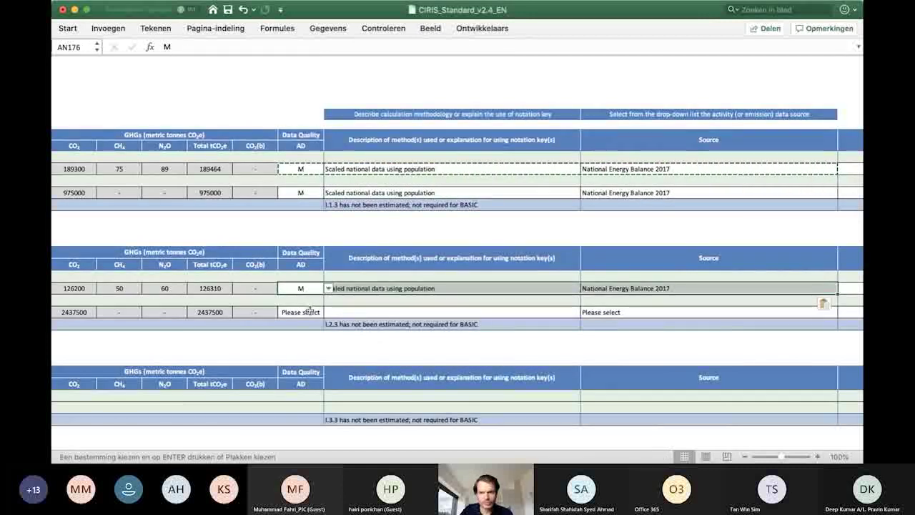
click(300, 312)
key(super+v)
click(578, 348)
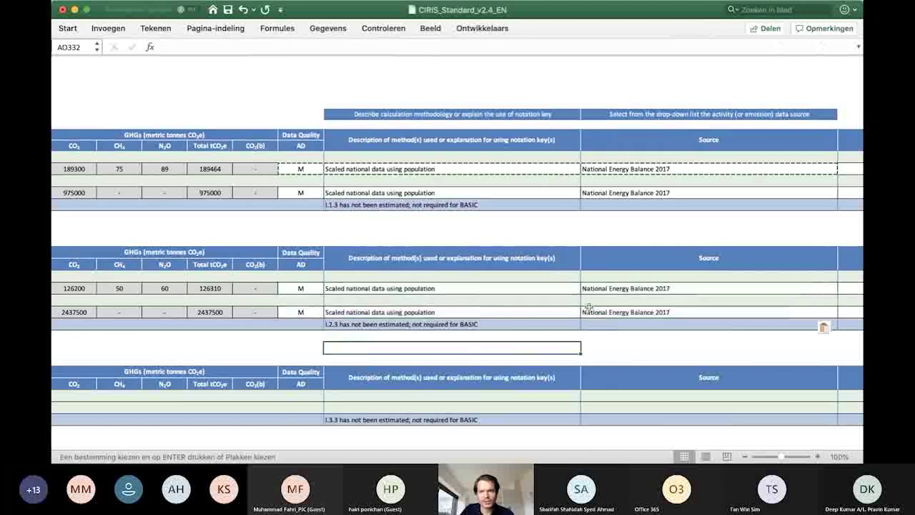
Step: Change 'population' to 'GDP' in both I.2 descriptions
click(366, 289)
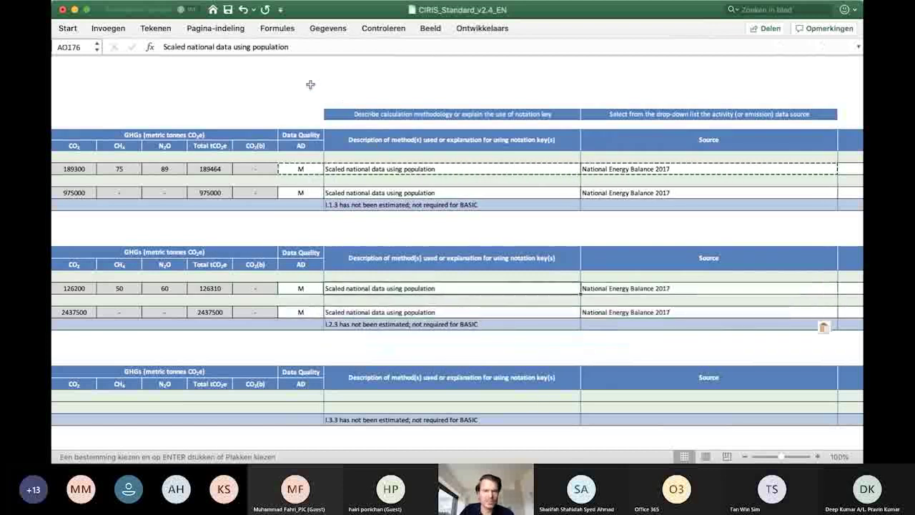
click(279, 47)
double_click(283, 47)
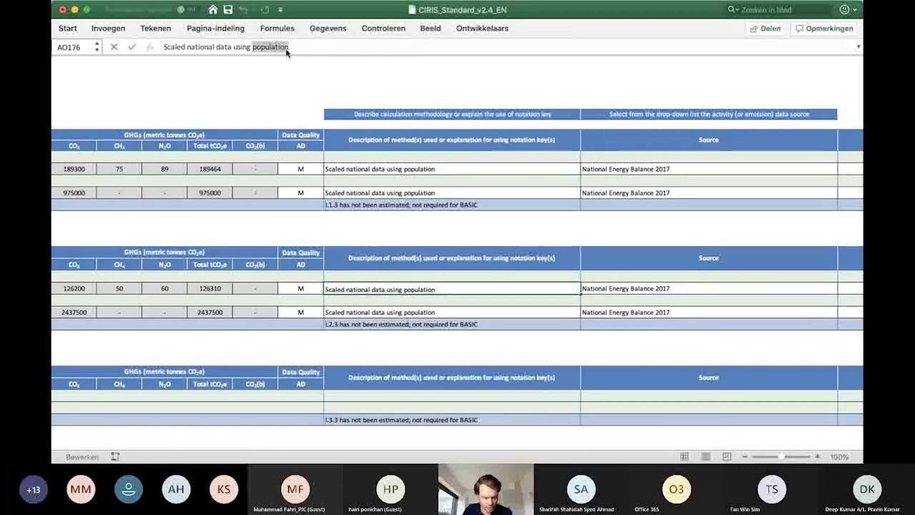
text(GDP)
key(Return)
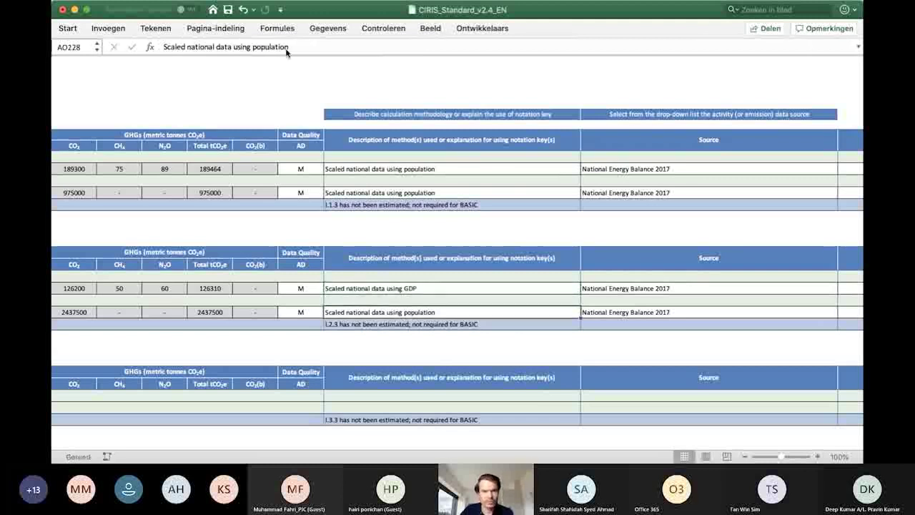
double_click(274, 46)
text(GD)
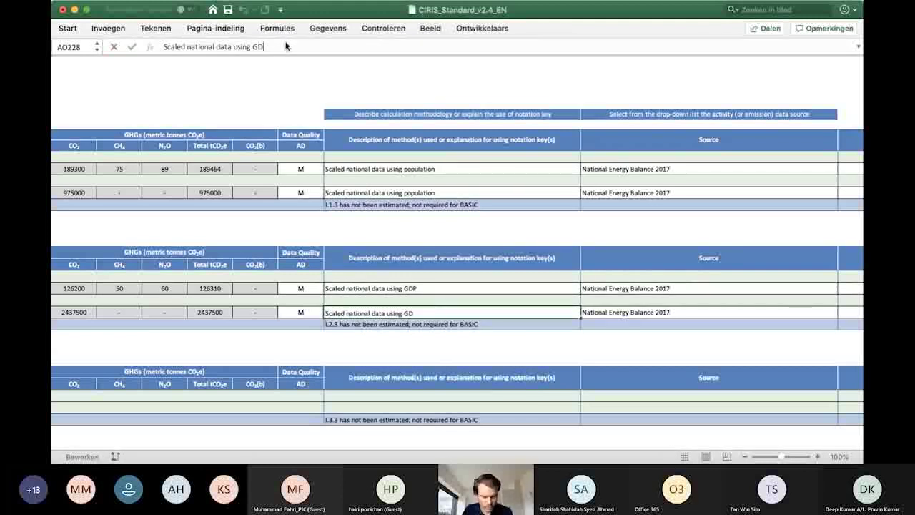
text(P)
key(Return)
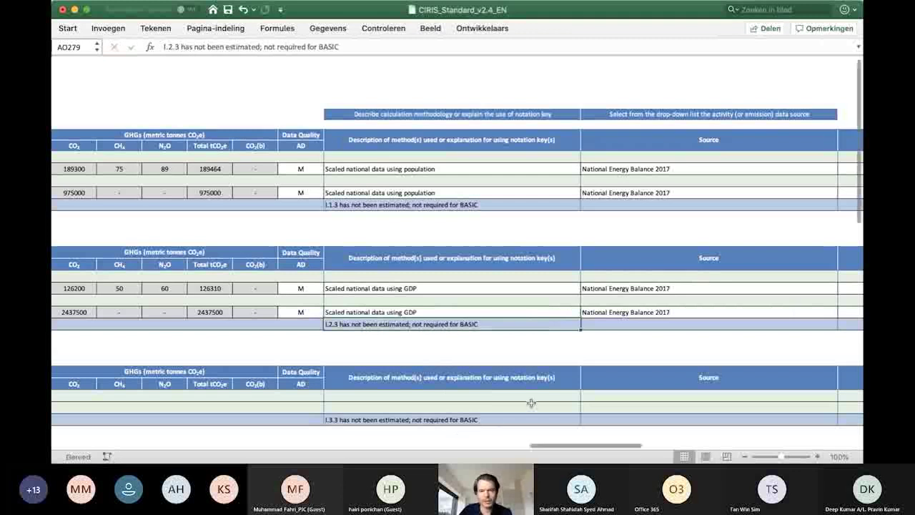
drag(589, 445, 110, 445)
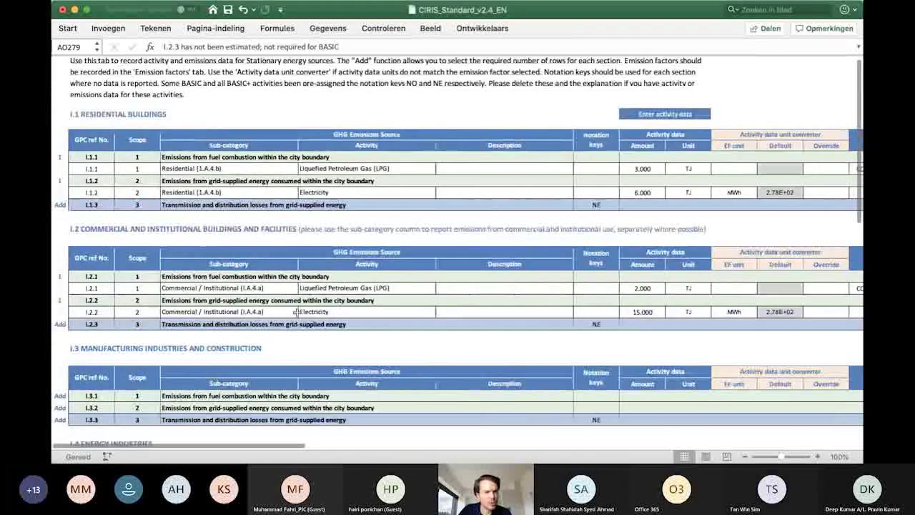
scroll(296, 312, down, 3)
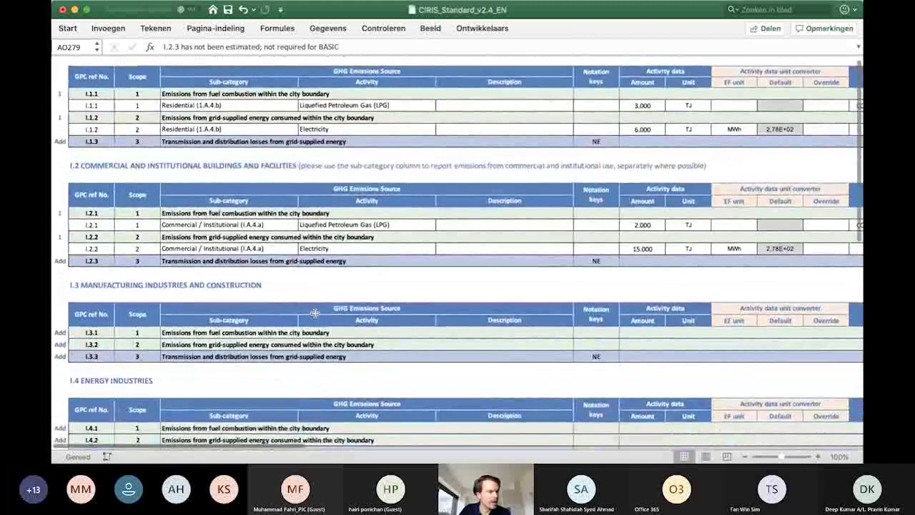
scroll(172, 321, down, 1)
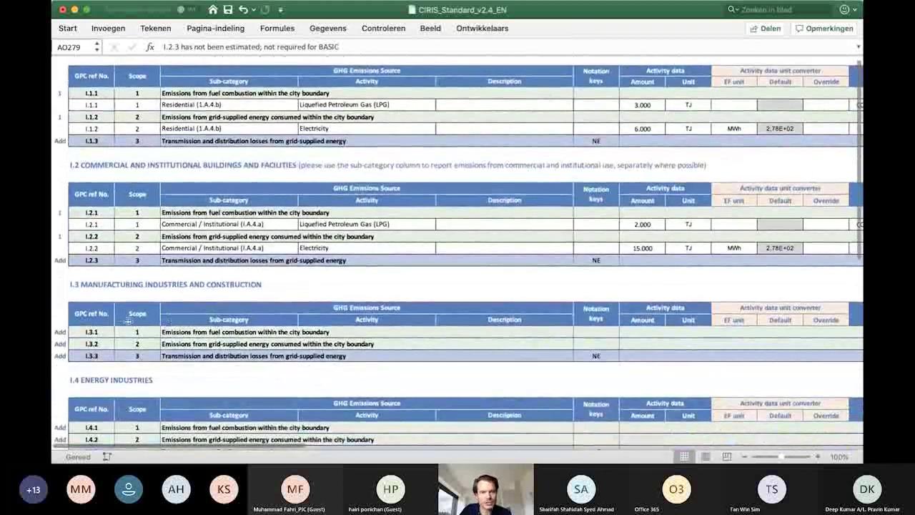
click(62, 331)
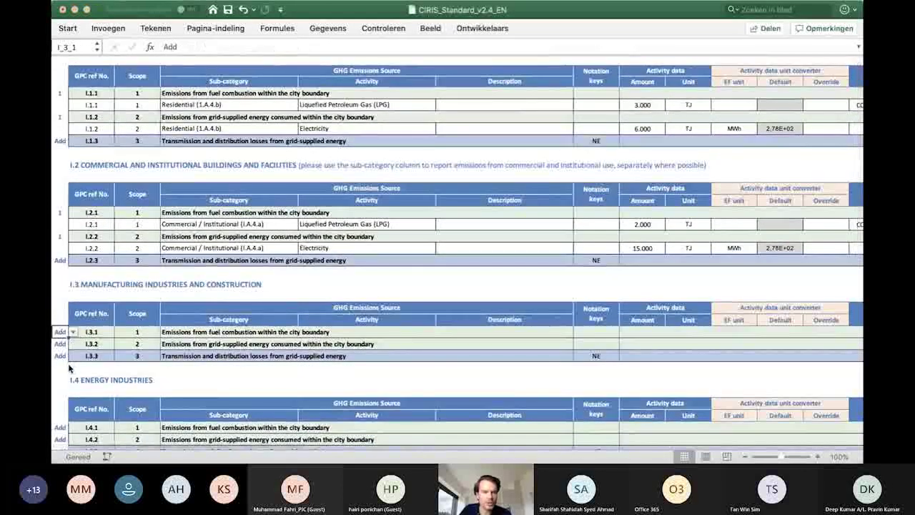
Step: Set the I.3.1 row count to 2 and the I.3.2 row count to 1
text(2)
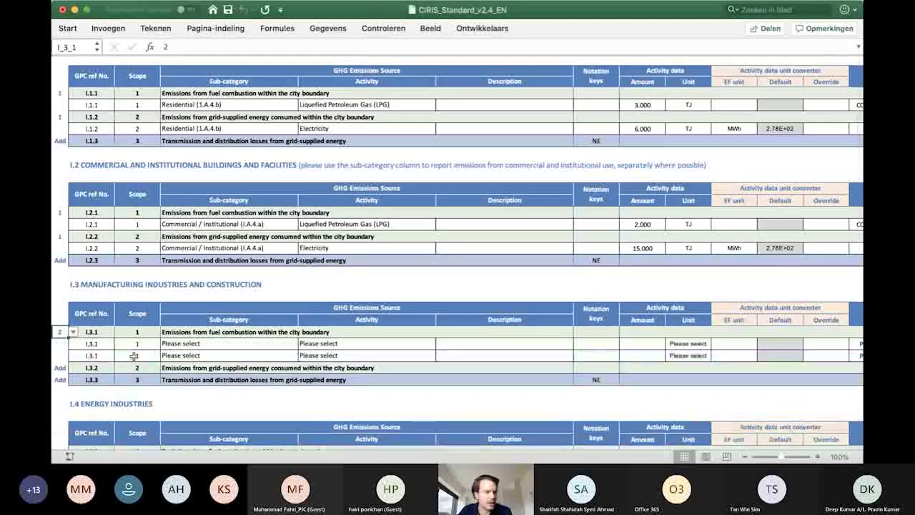
scroll(223, 336, down, 1)
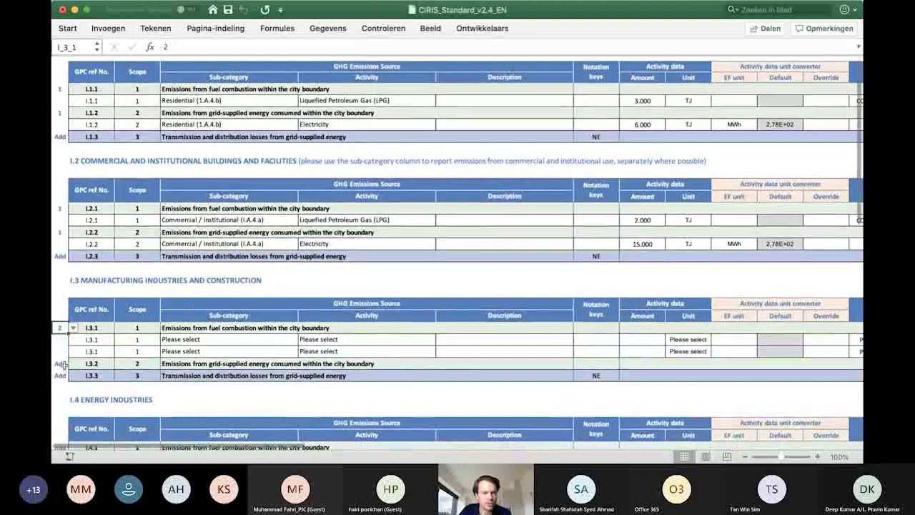
click(63, 363)
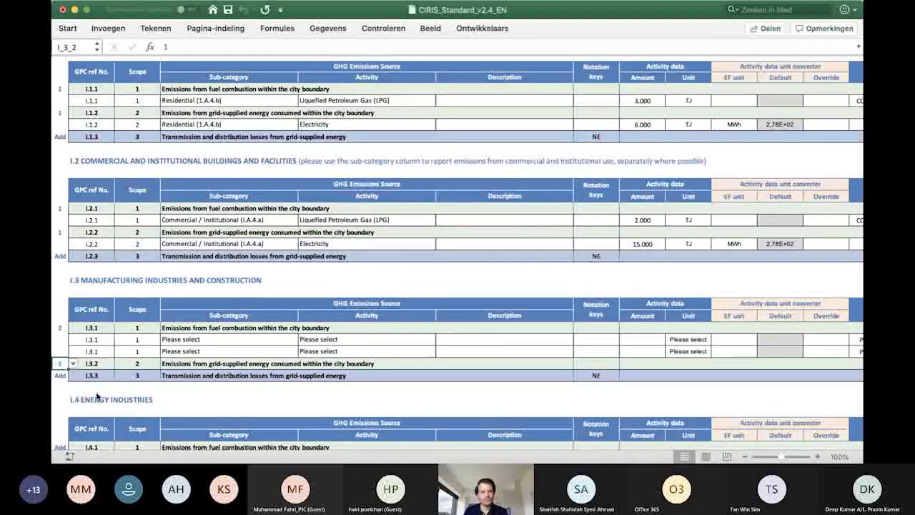
click(293, 339)
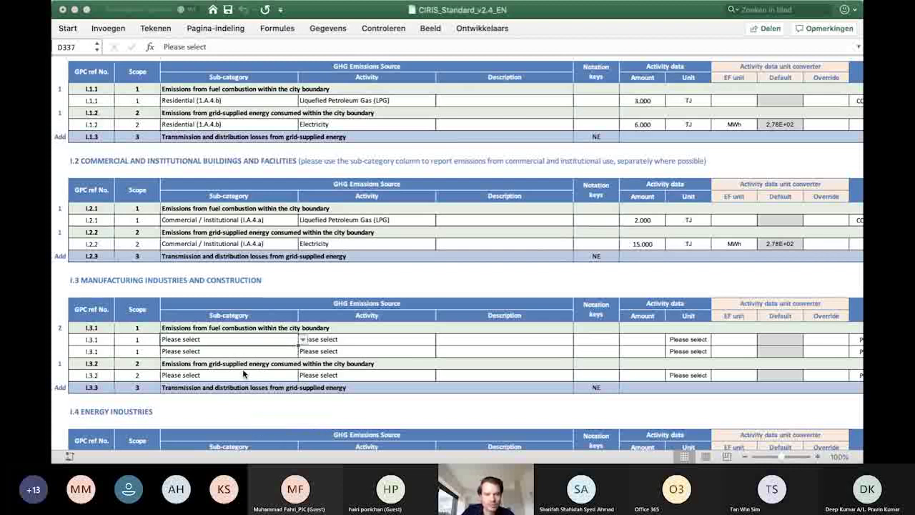
Step: Paste 'Manufacturing industries and construction (1.A.2)' into all three I.3 sub-category cells
key(Delete)
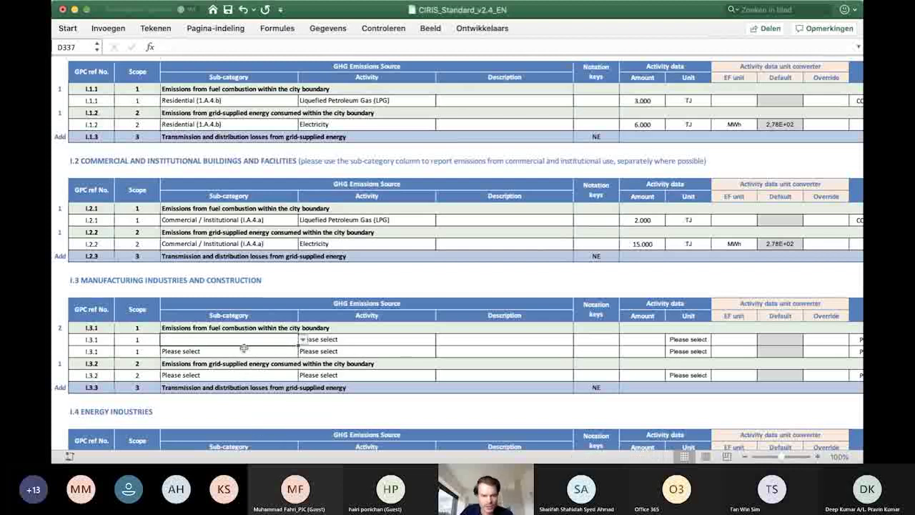
click(286, 354)
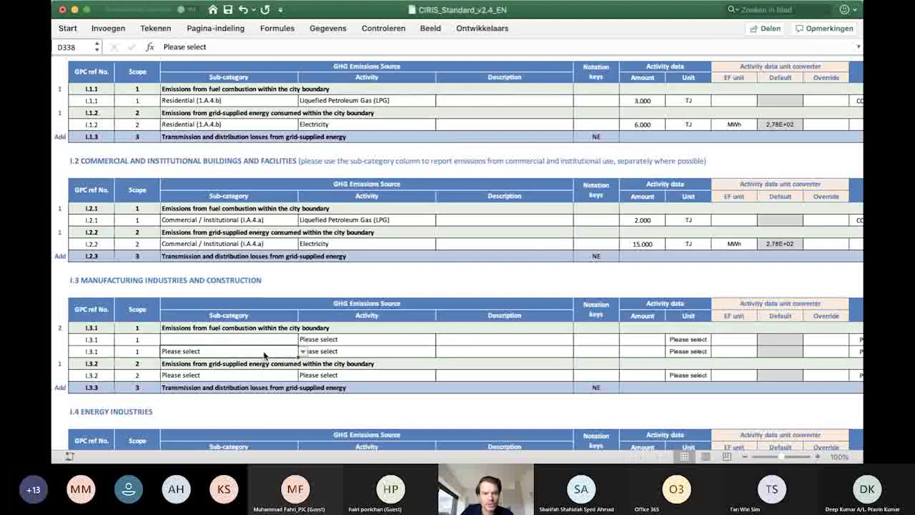
key(ctrl+v)
click(268, 341)
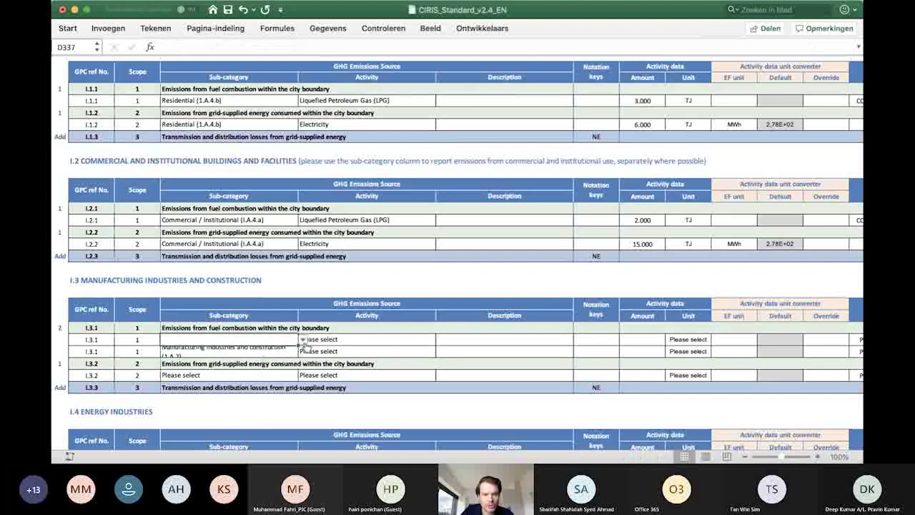
key(ctrl+v)
click(254, 375)
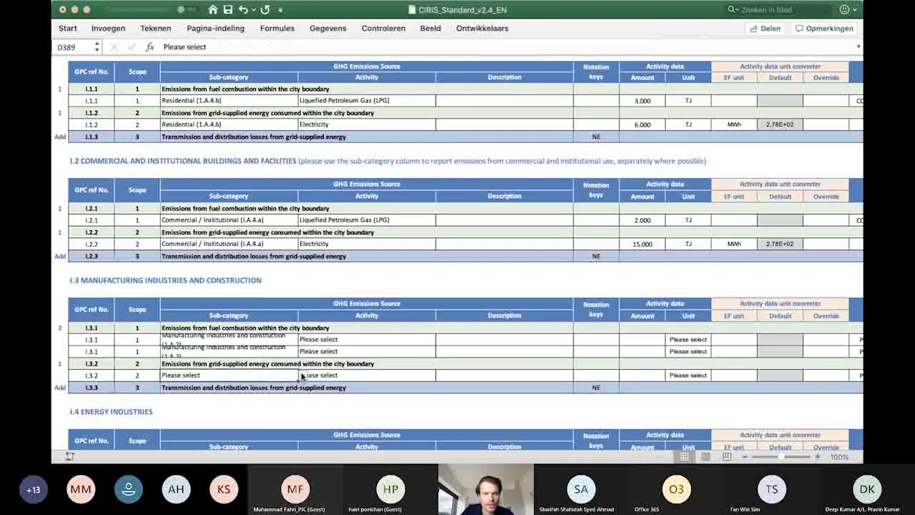
key(ctrl+v)
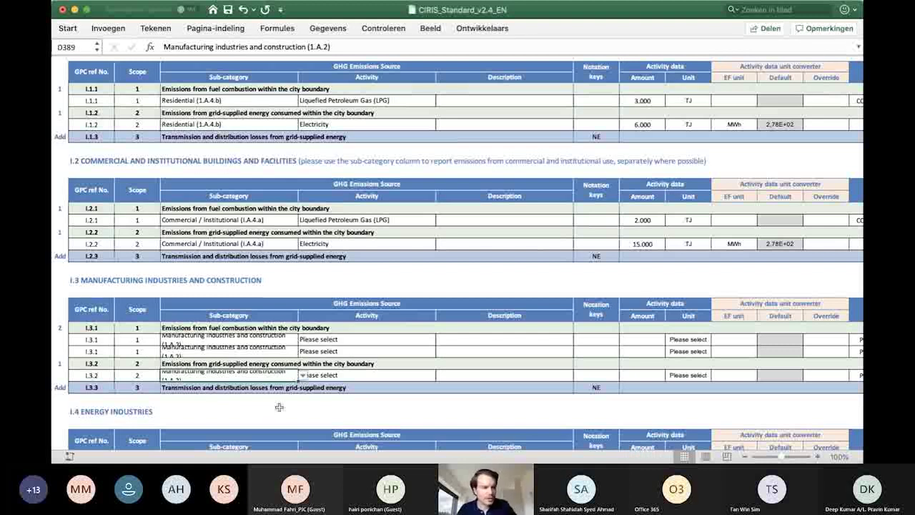
Step: Set the I.3 activities to Natural gas, Diesel oil and Electricity
click(371, 340)
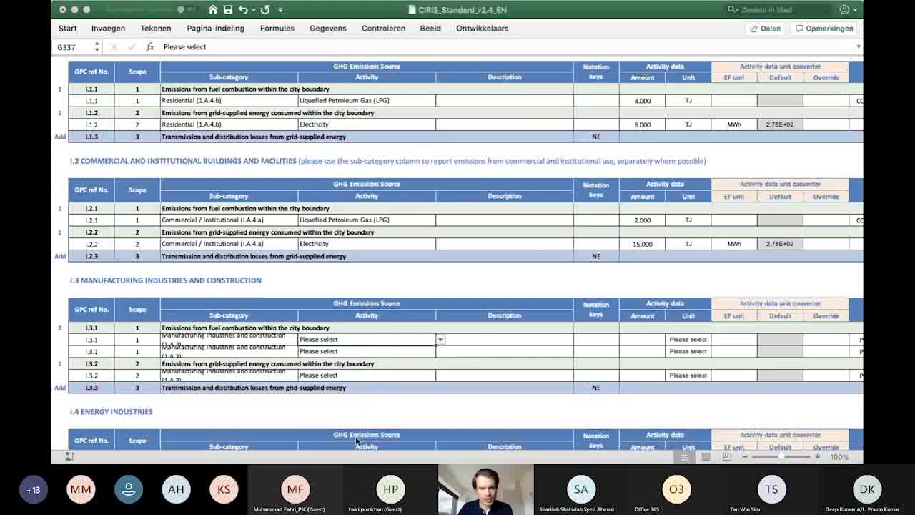
click(411, 351)
click(412, 351)
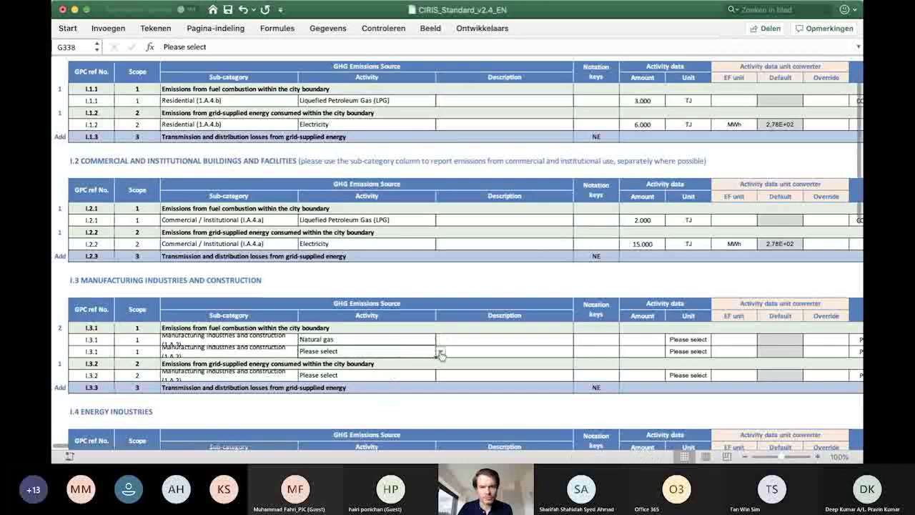
click(369, 416)
click(390, 376)
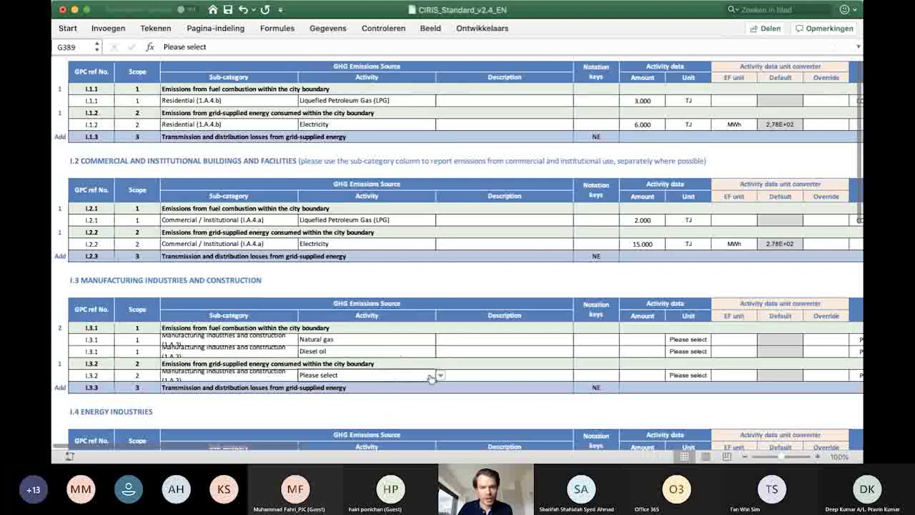
click(388, 411)
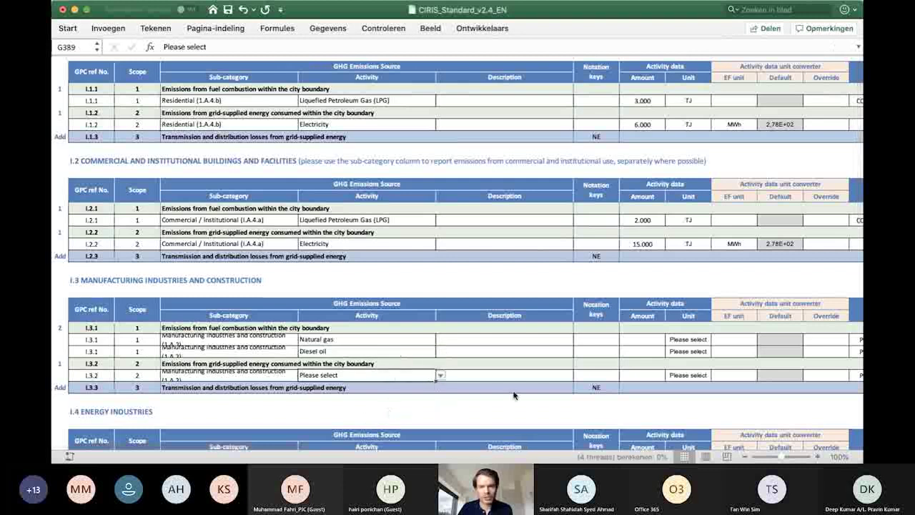
click(625, 340)
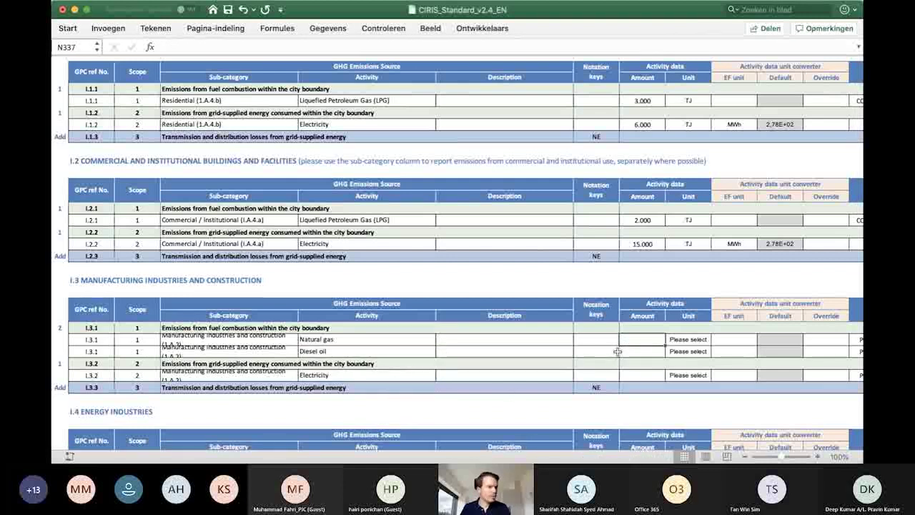
Step: Enter amounts 500, 500 and 4000 for the natural gas, diesel oil and electricity rows
text(500)
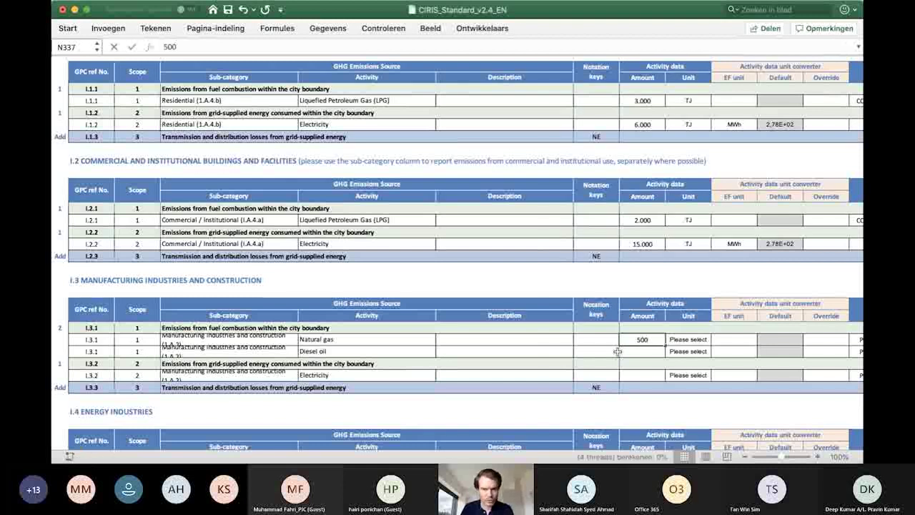
key(Return)
text(500)
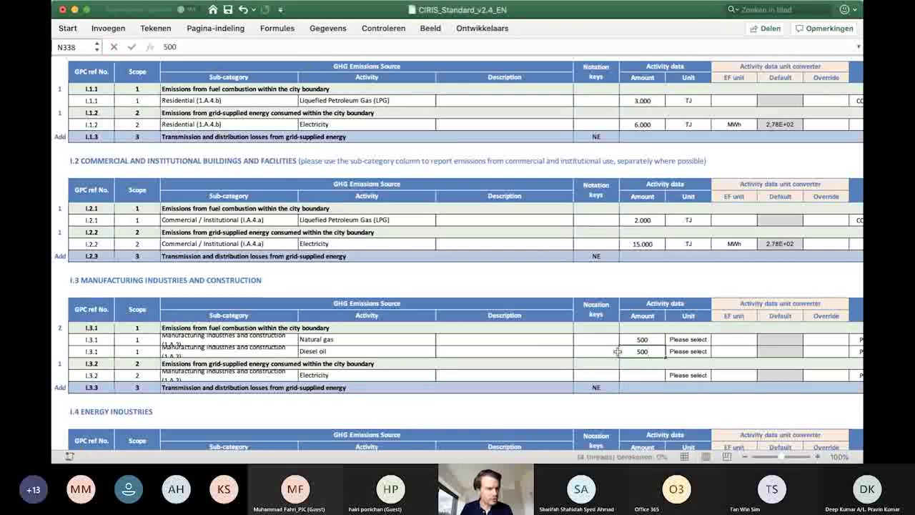
key(Return)
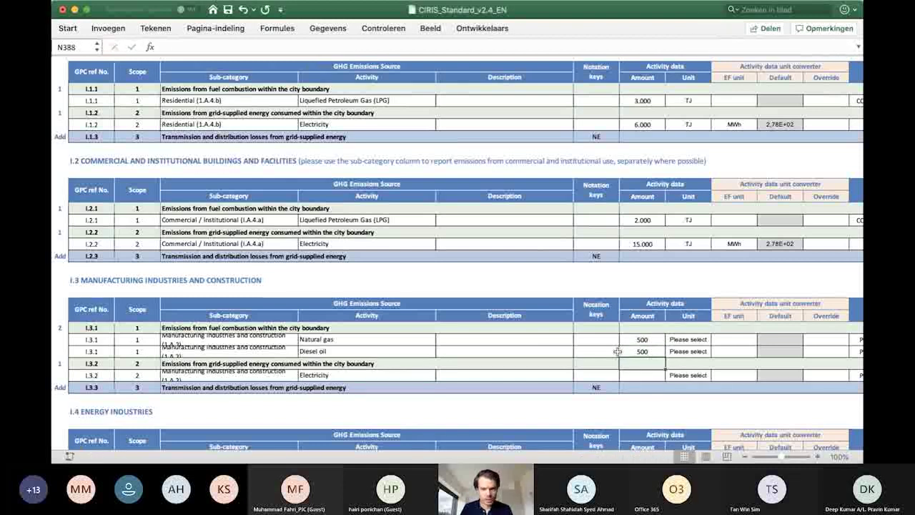
key(Return)
text(4000)
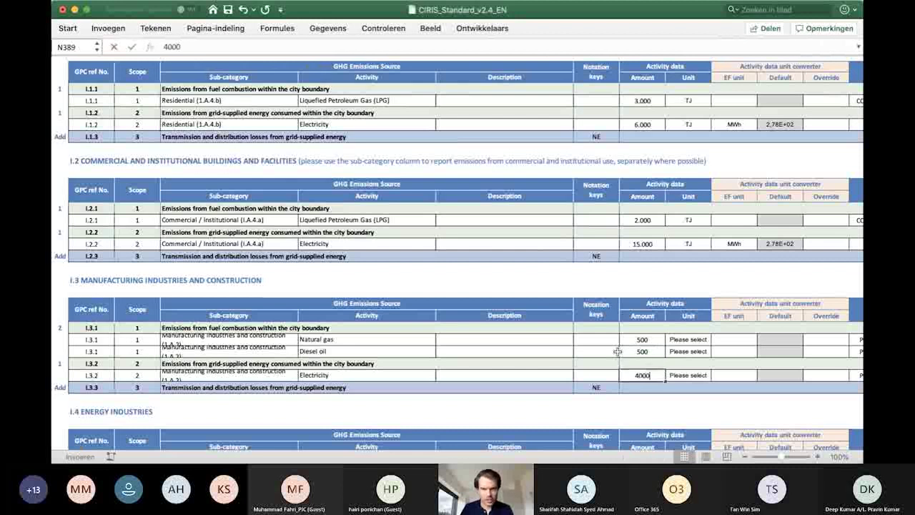
key(Tab)
Step: Set the unit of all three I.3 rows to TJ
click(708, 339)
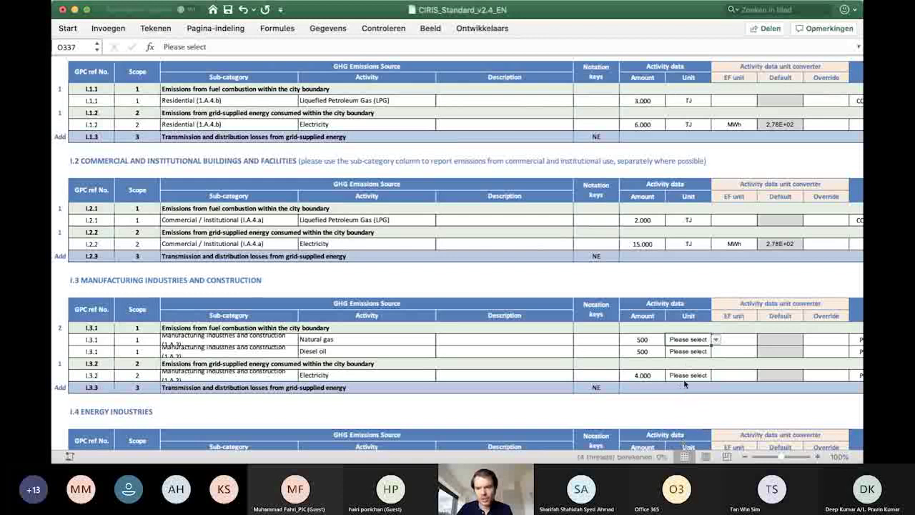
click(715, 339)
click(686, 350)
click(704, 351)
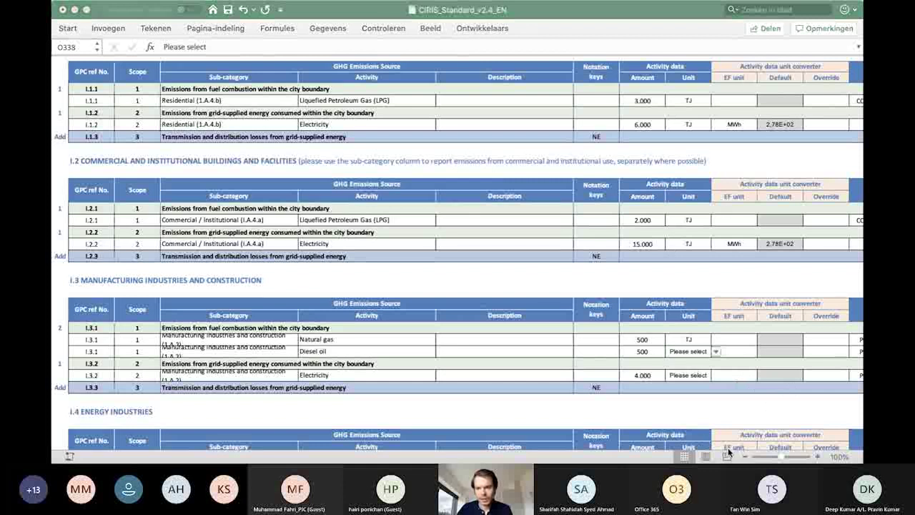
click(689, 378)
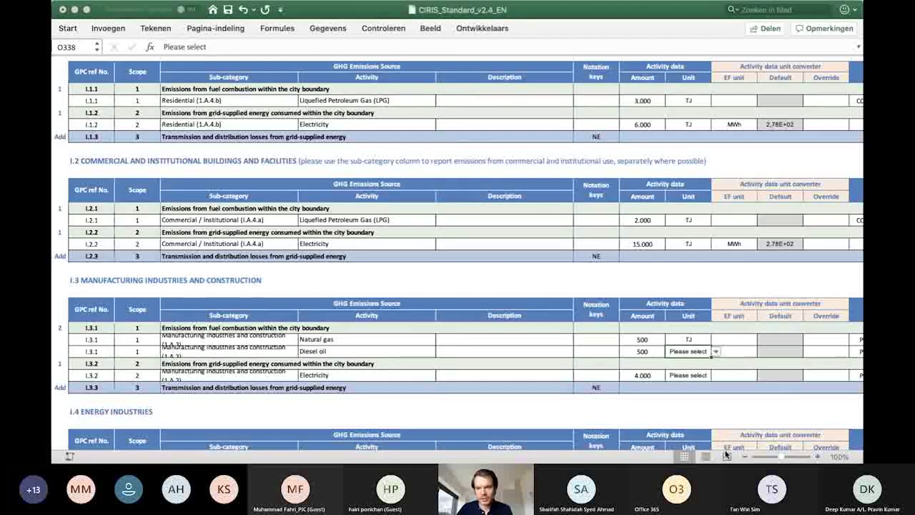
click(696, 381)
click(700, 379)
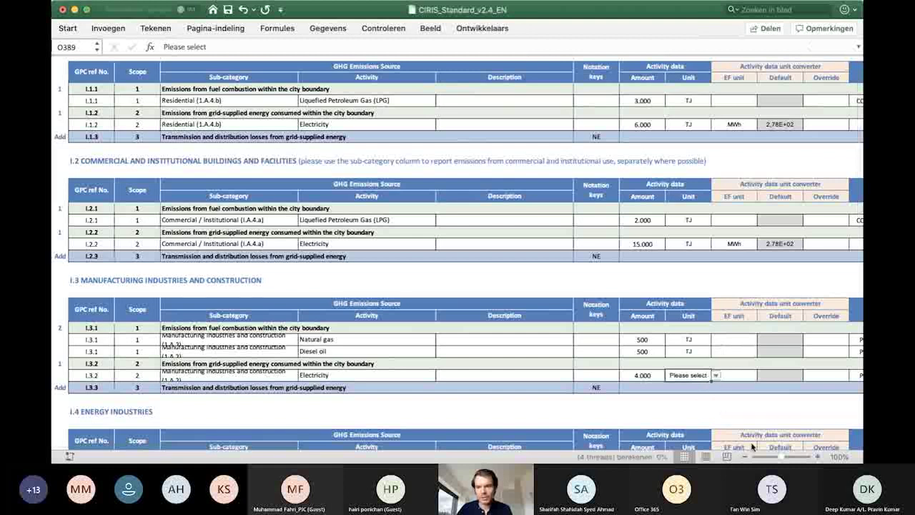
click(715, 374)
click(696, 404)
click(858, 338)
Step: Set gases to CO2, CH4, N2O for natural gas and diesel oil, and CO2 for electricity
scroll(500, 322, right, 10)
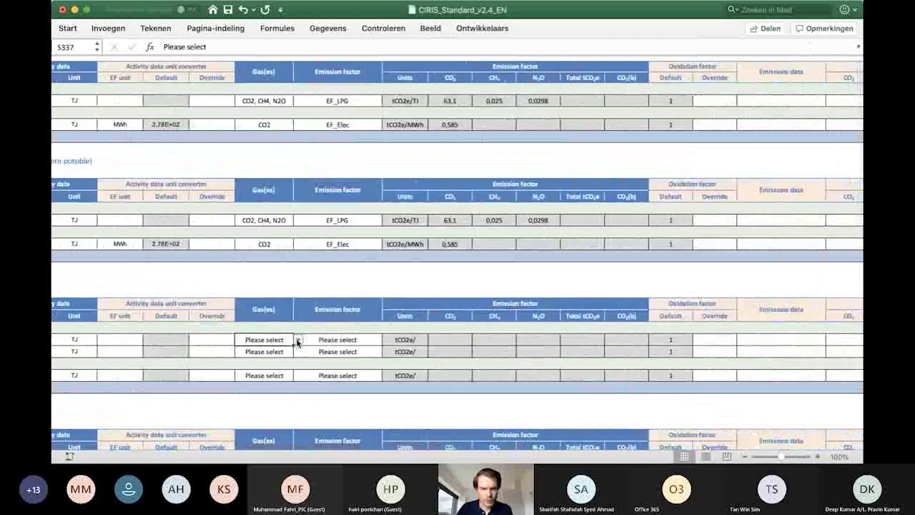
click(297, 340)
click(264, 350)
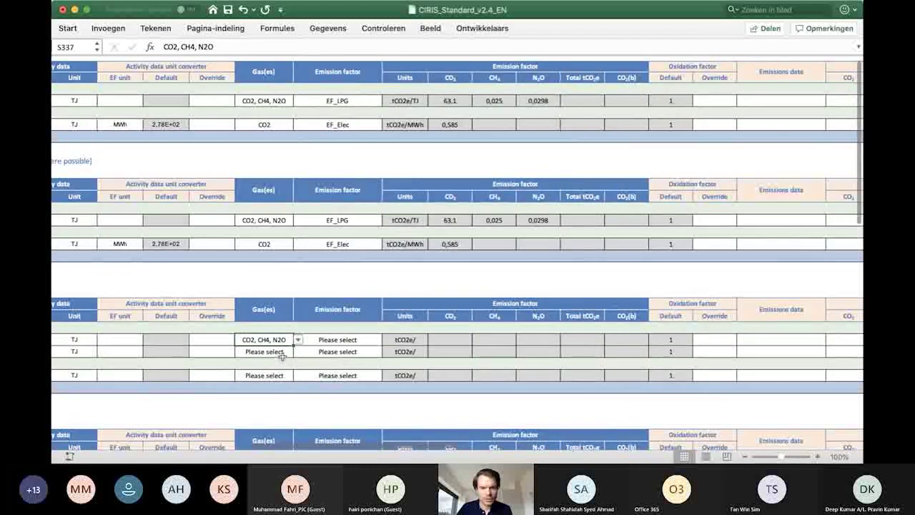
click(286, 351)
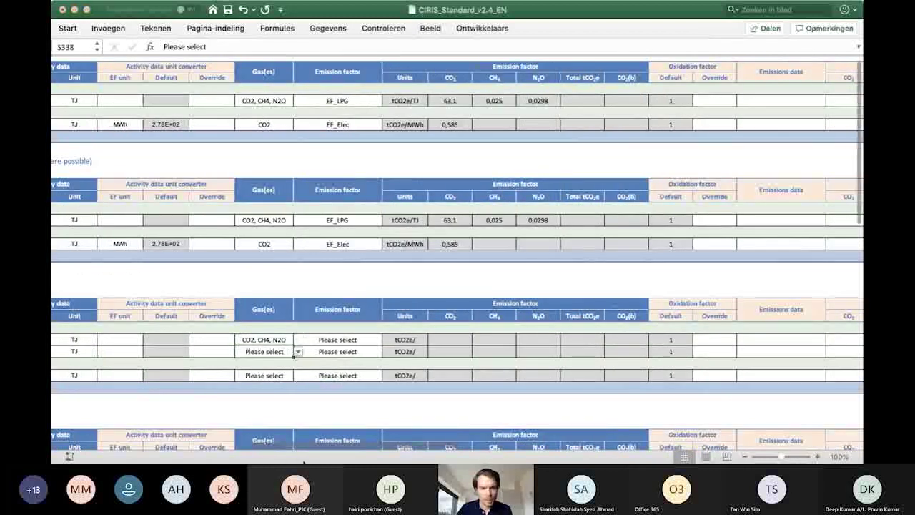
key(ctrl+d)
click(265, 375)
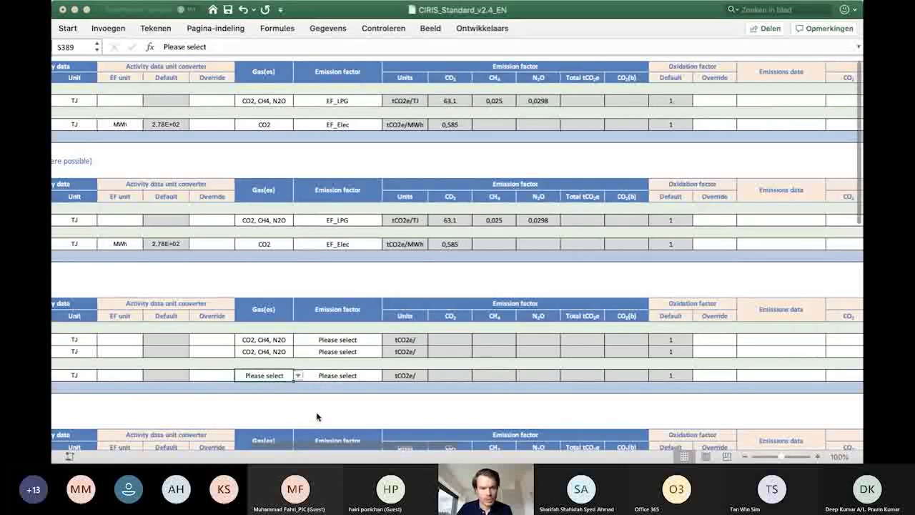
text(CO2)
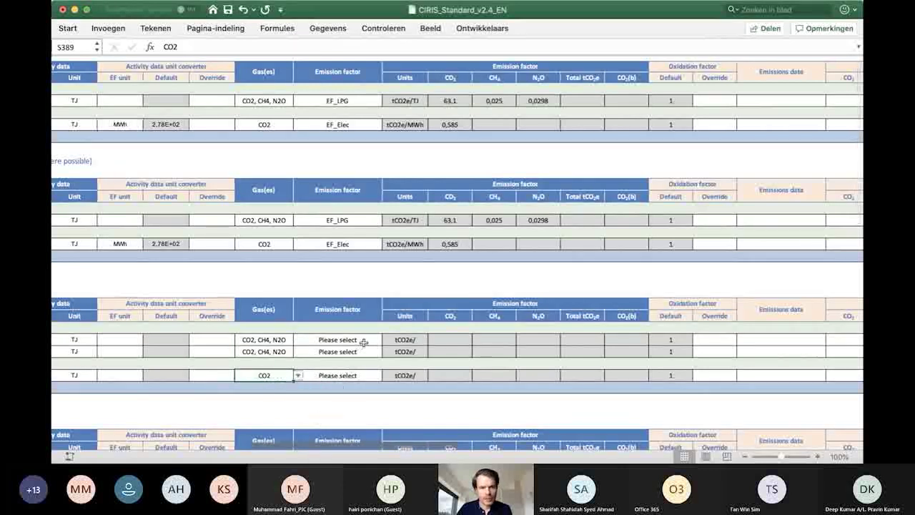
Step: Apply emission factors EF_NG, EF_DSL_SE and EF_Elec to the three rows
click(364, 342)
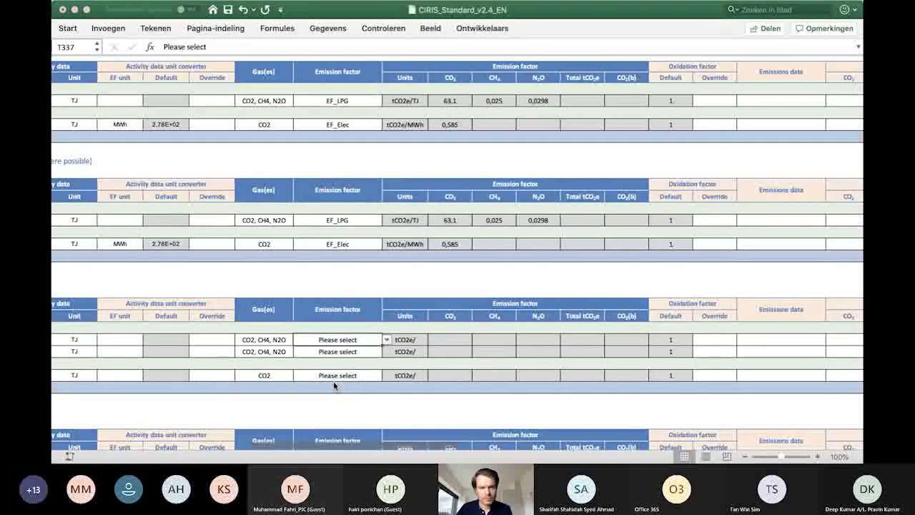
text(EF_NG)
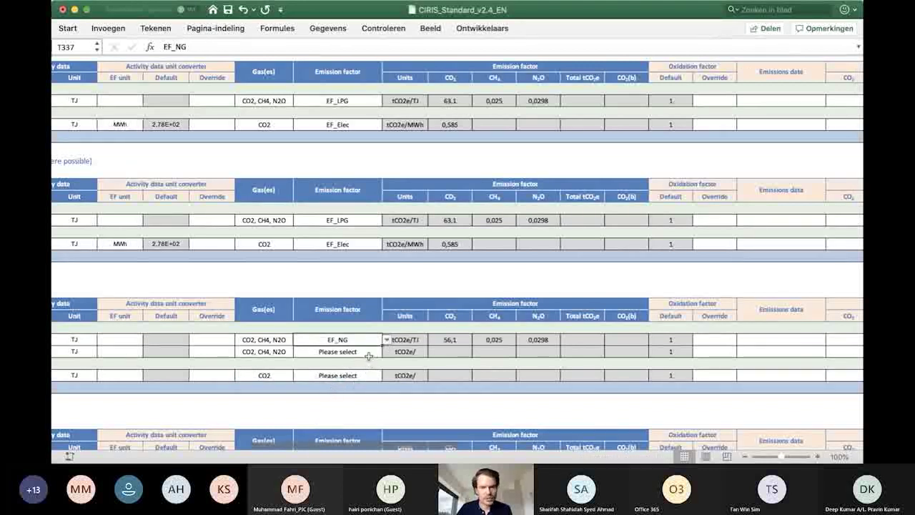
key(Return)
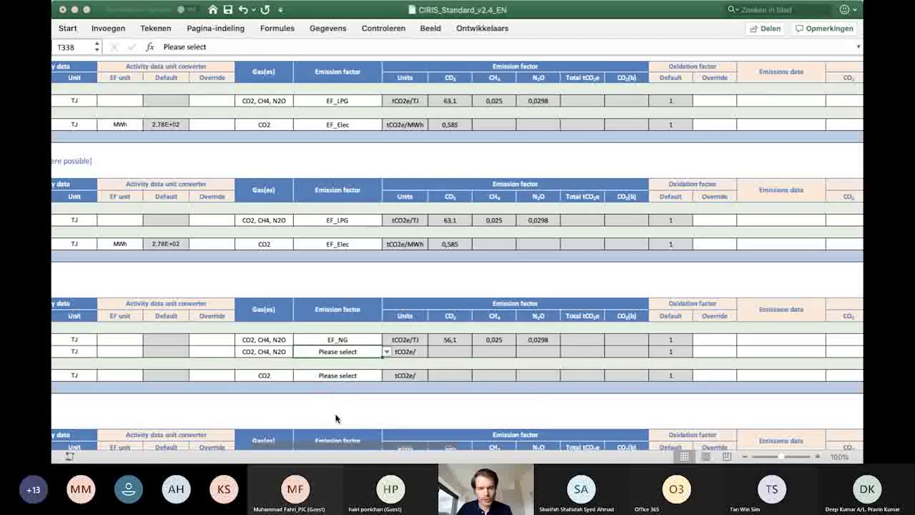
text(EF_DSL_SE)
key(Return)
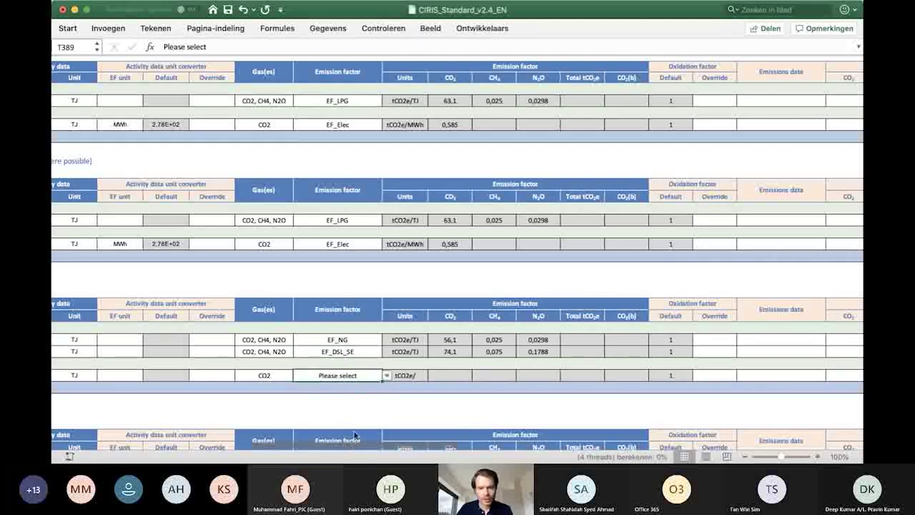
text(EF_Elec)
Step: Set the electricity row's emission factor unit to MWh
scroll(433, 448, left, 4)
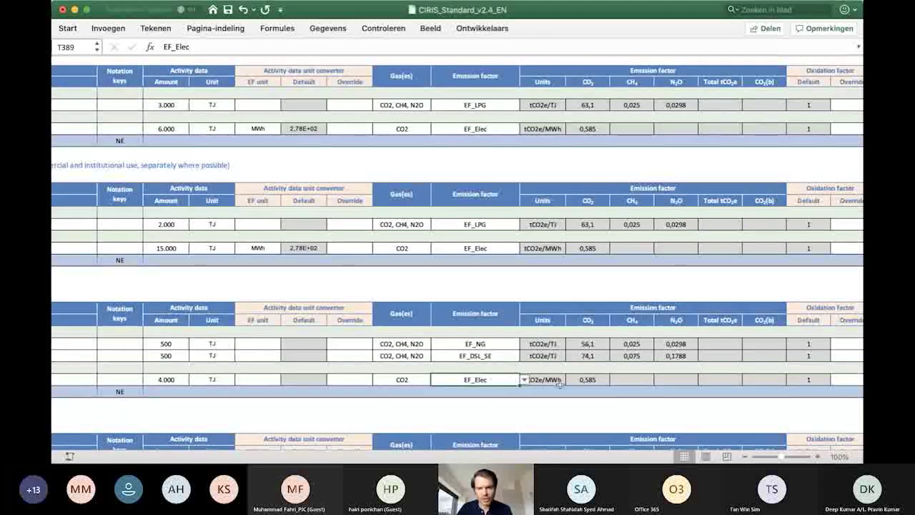
click(279, 379)
click(285, 382)
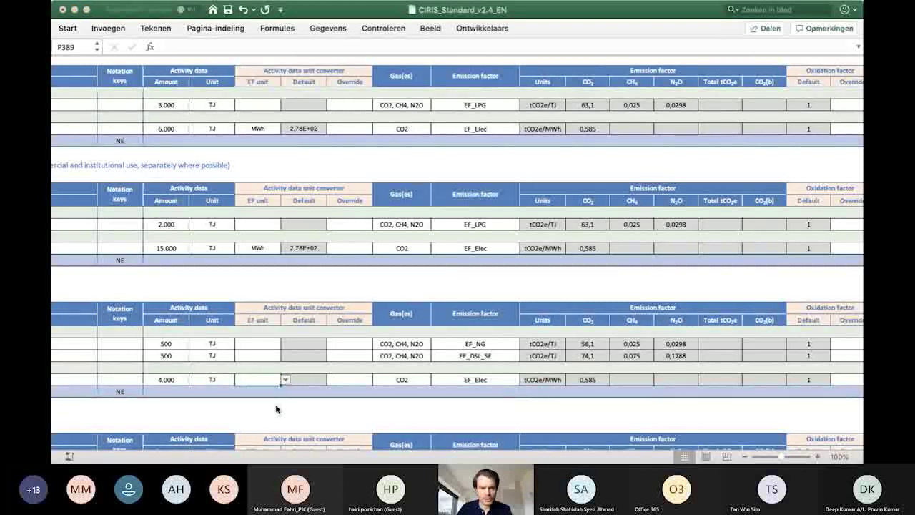
click(278, 423)
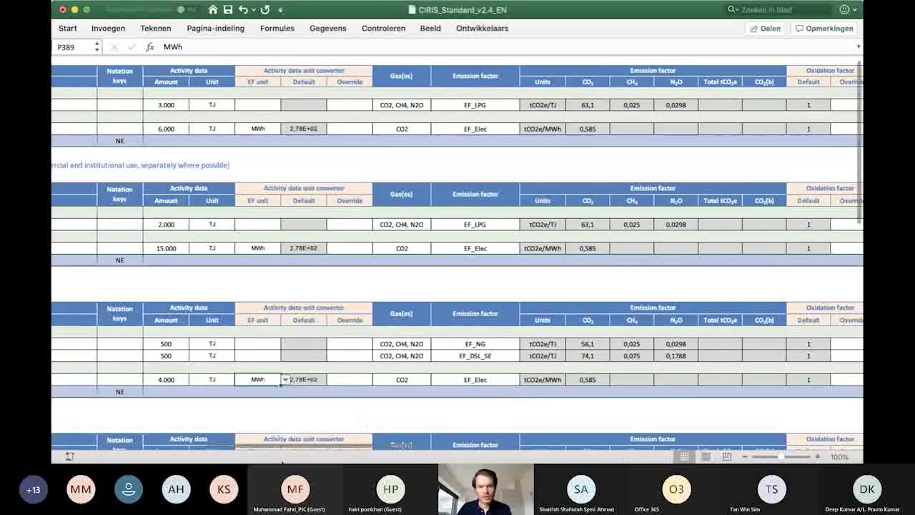
drag(263, 446, 509, 421)
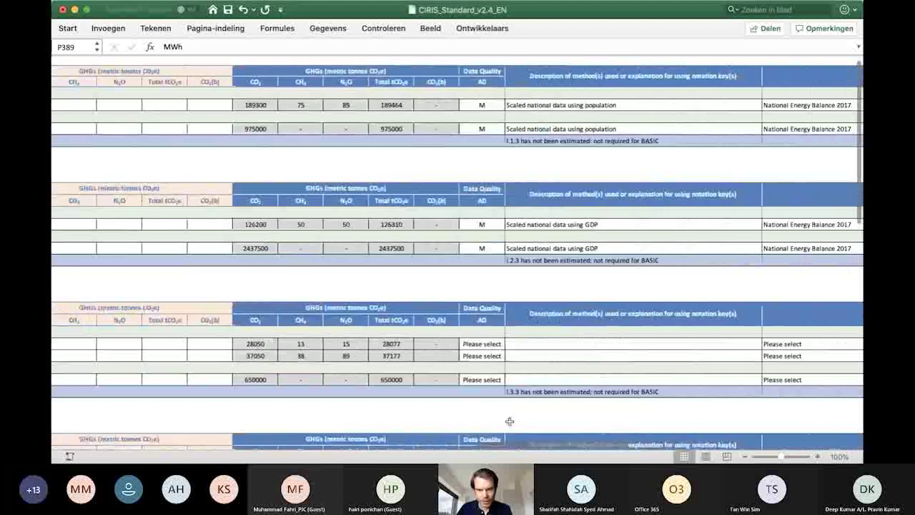
Step: Enter data quality M for the three I.3 manufacturing rows
click(478, 345)
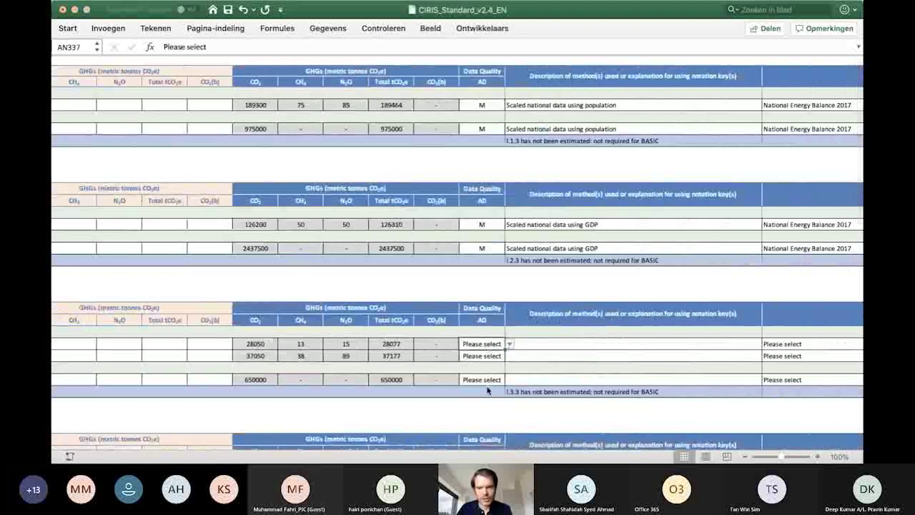
text(M)
key(Return)
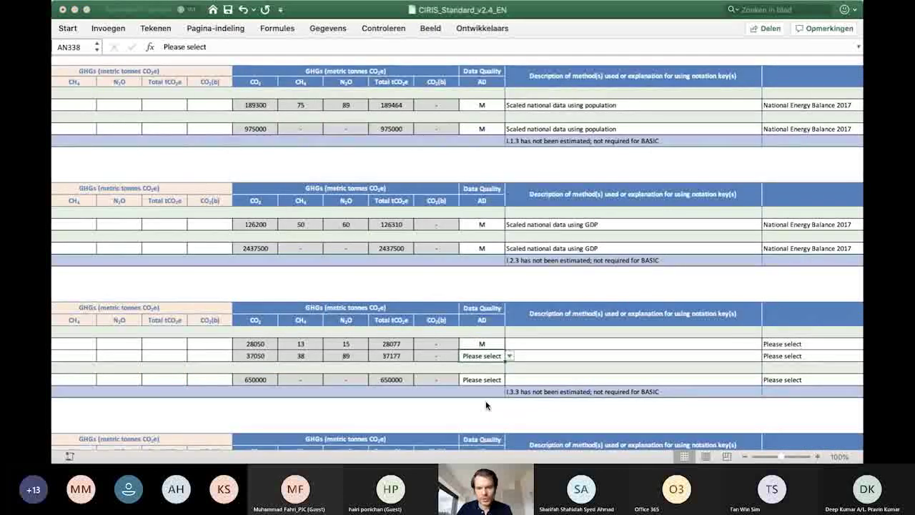
text(M)
key(Return)
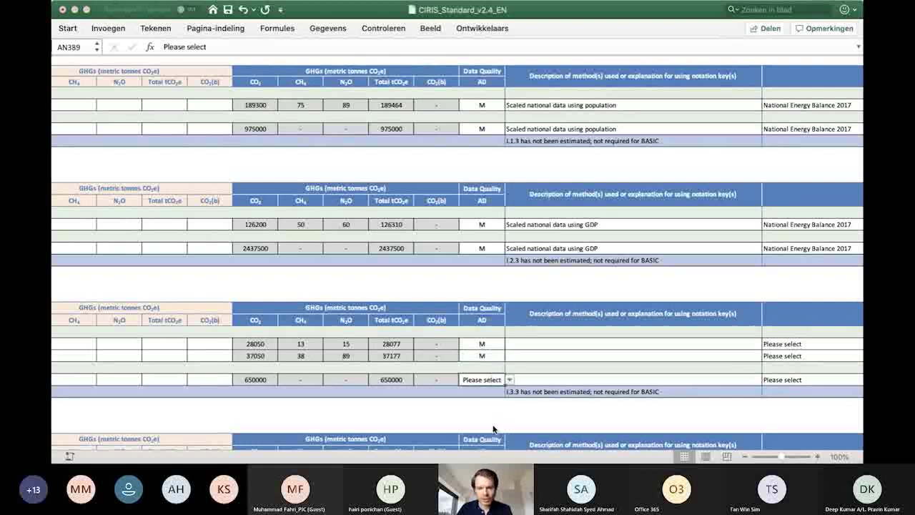
text(M)
Step: Give all three rows the description 'Scale national data using GDP'
click(529, 345)
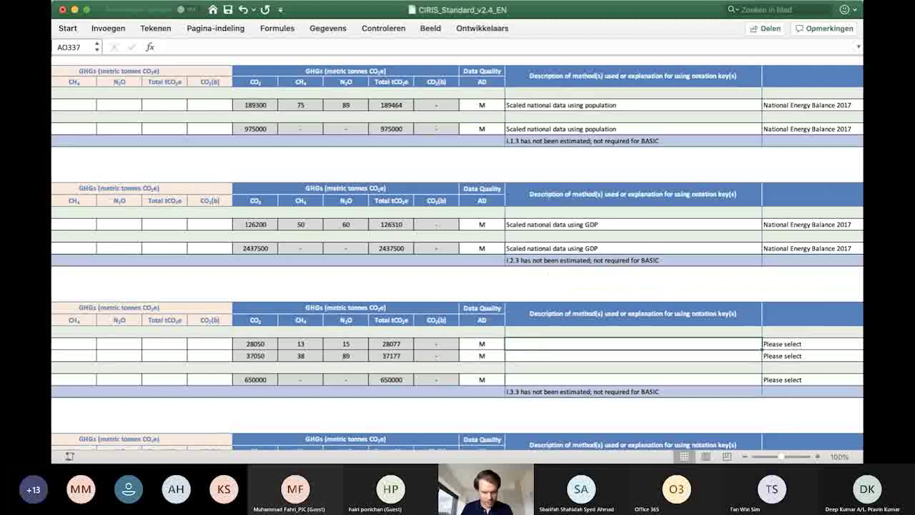
text(Scale national dara )
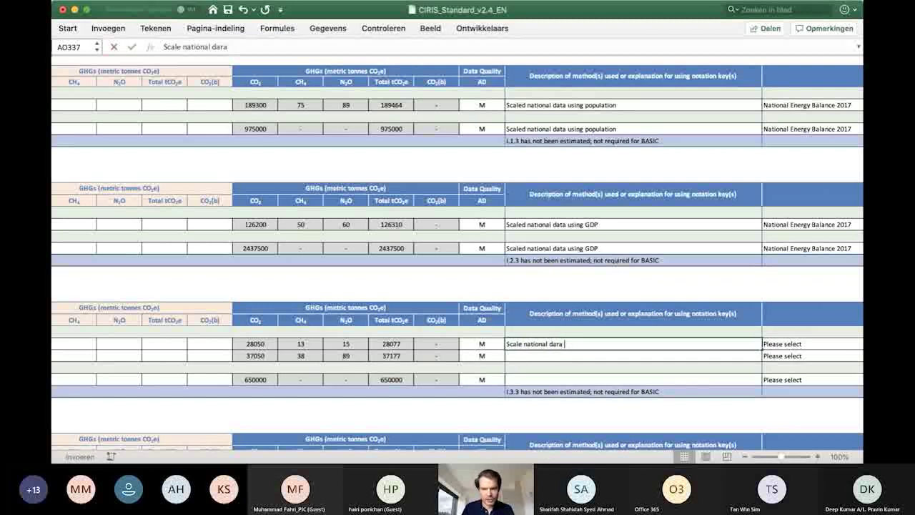
key(BackSpace)
key(BackSpace)
key(BackSpace)
text(ta)
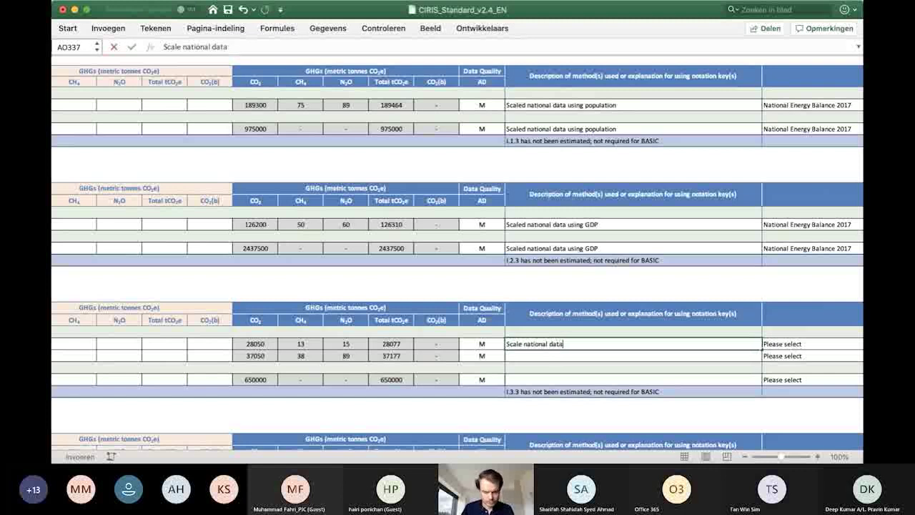
text( using G)
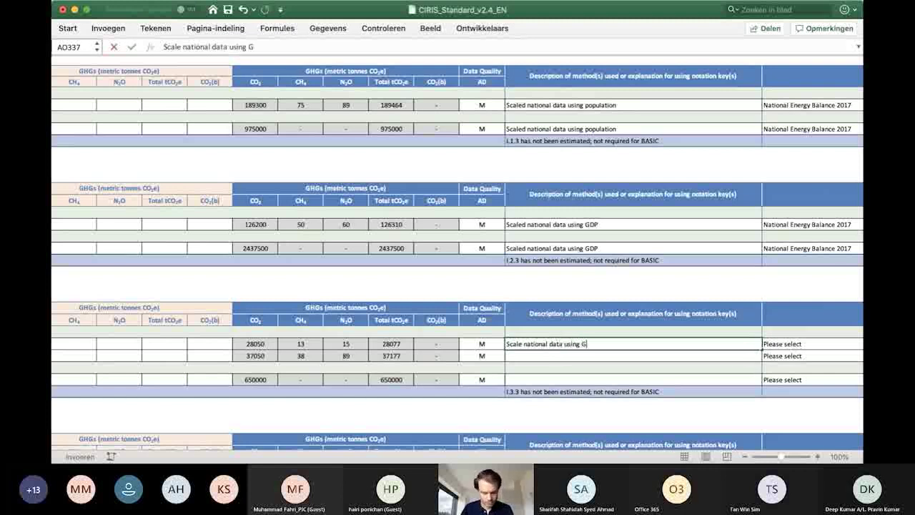
text(DP)
key(Return)
scroll(458, 250, right, 4)
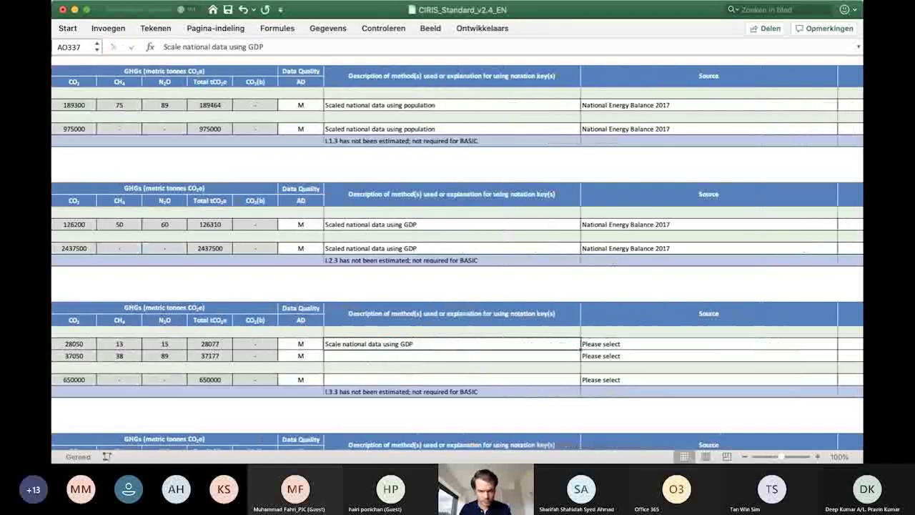
key(super+c)
click(451, 355)
key(super+v)
click(451, 379)
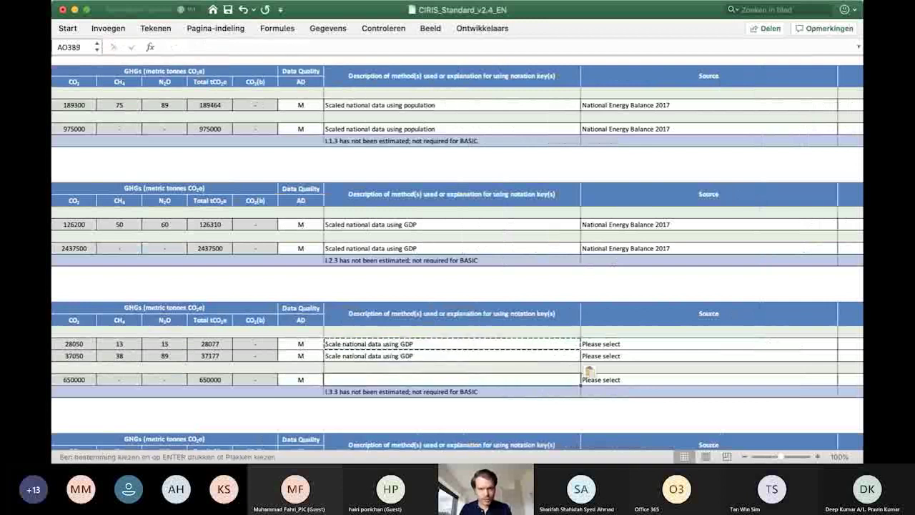
key(super+v)
Step: Inspect the Source and data quality explanation cells of the I.3 rows
click(850, 344)
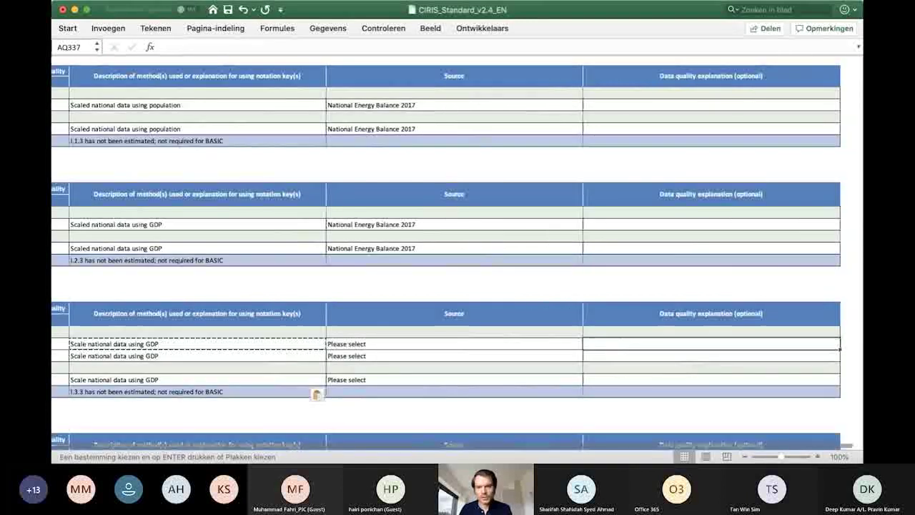
click(579, 344)
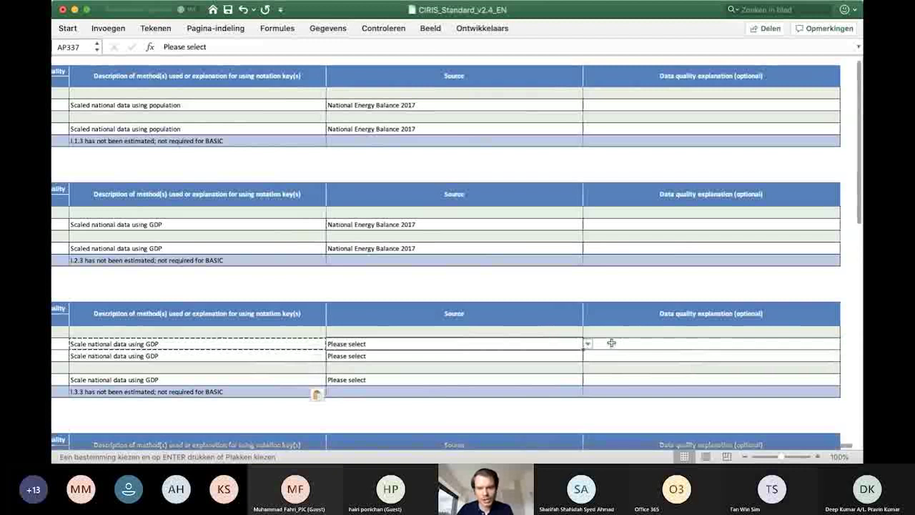
click(591, 345)
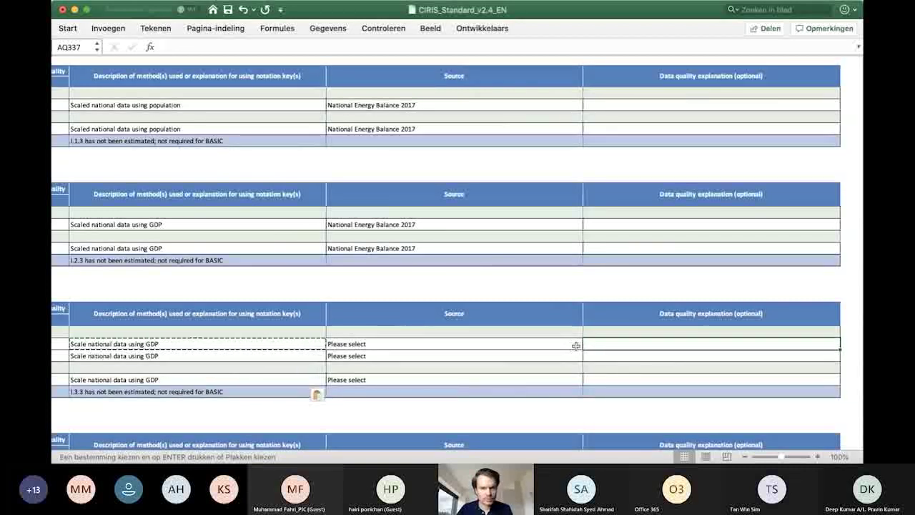
click(561, 344)
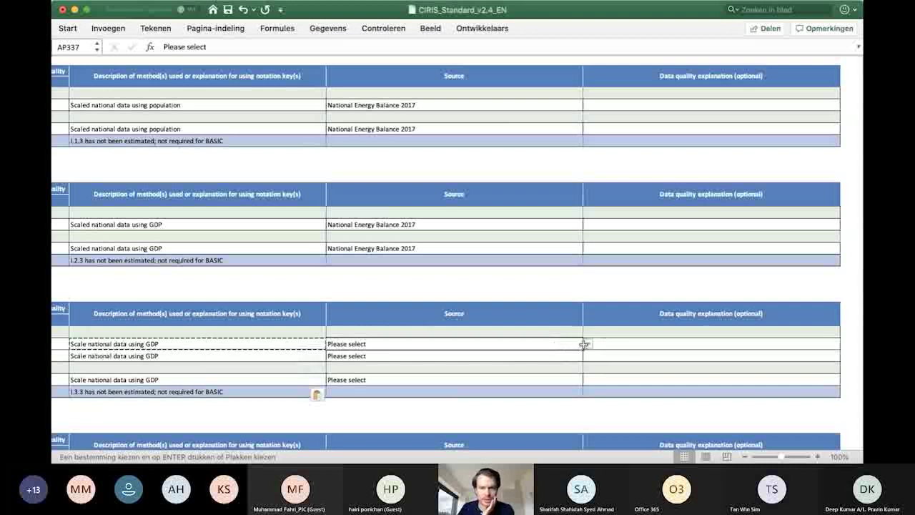
click(587, 344)
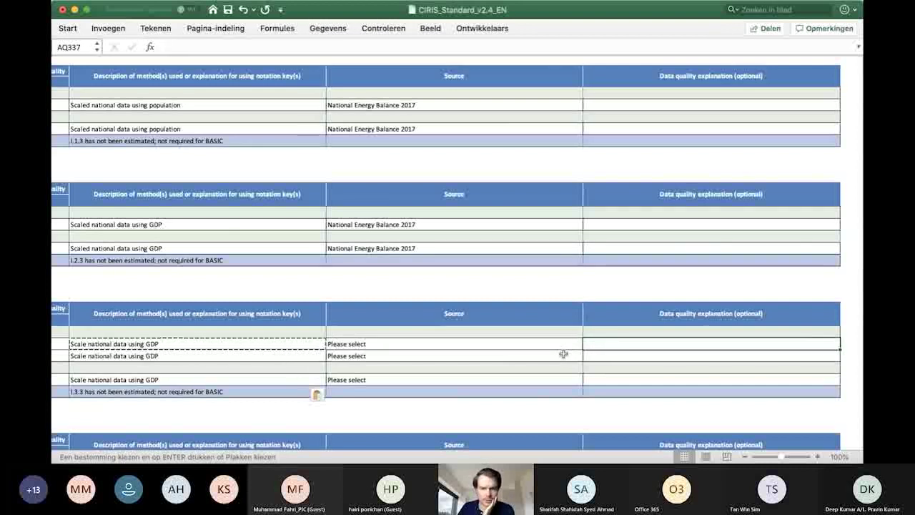
click(565, 355)
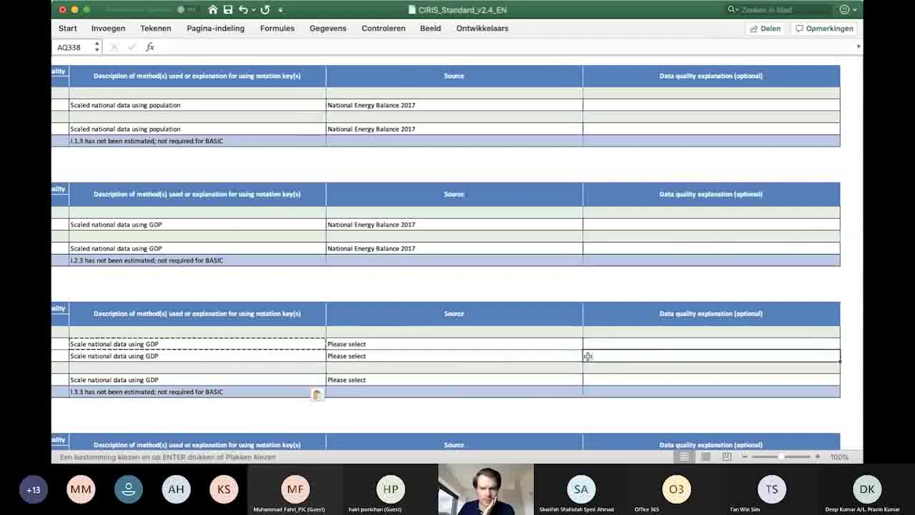
click(466, 342)
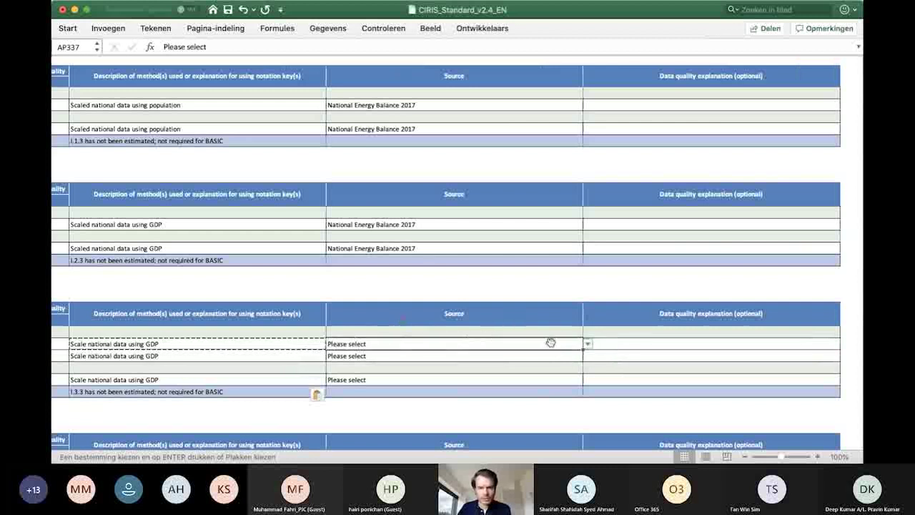
click(584, 344)
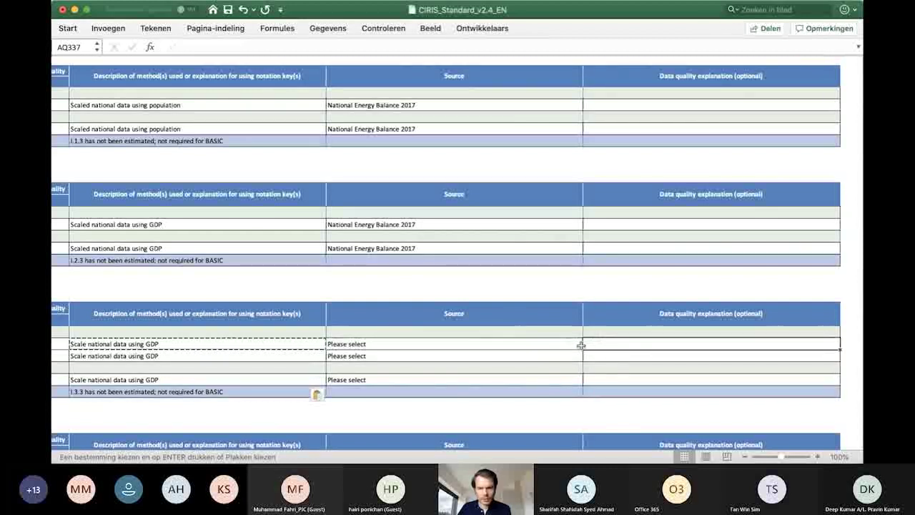
Step: Copy 'National Energy Balance 2017' from the I.2 table into the three I.3 Source cells
click(409, 224)
key(cmd+c)
click(392, 345)
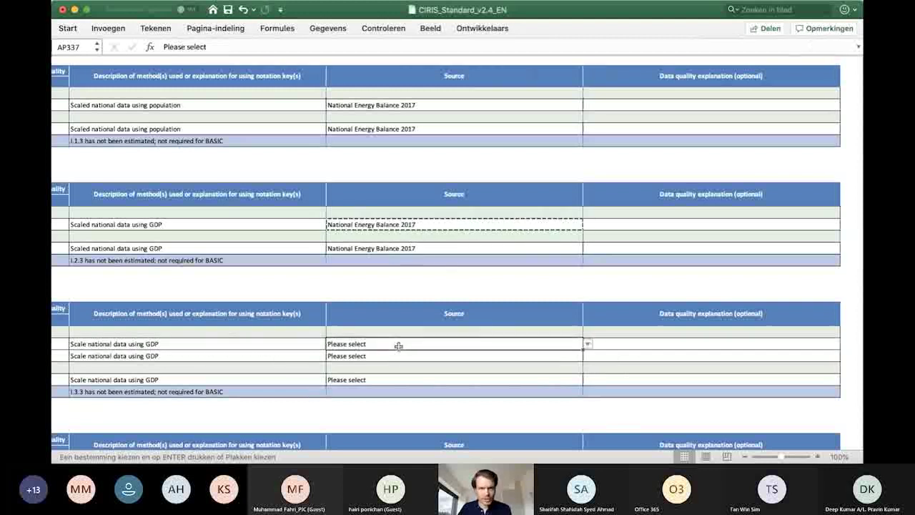
key(cmd+v)
click(398, 356)
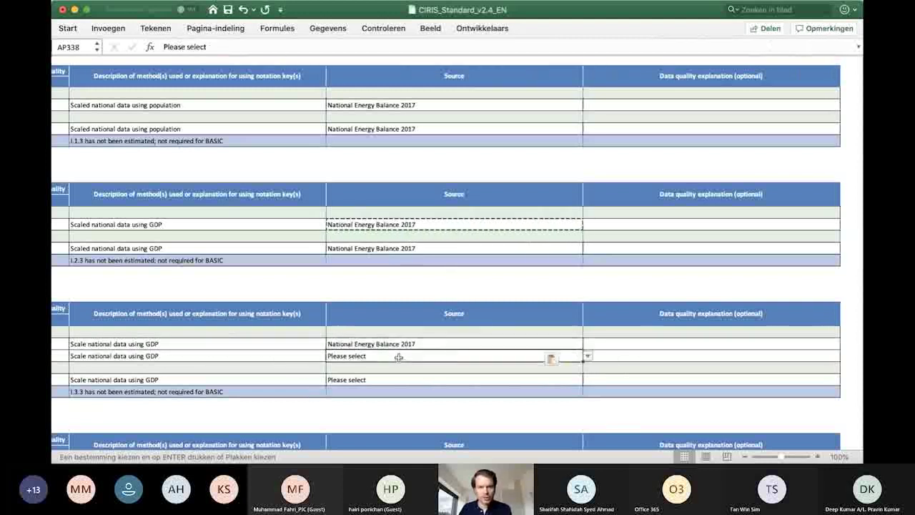
key(cmd+v)
key(Down)
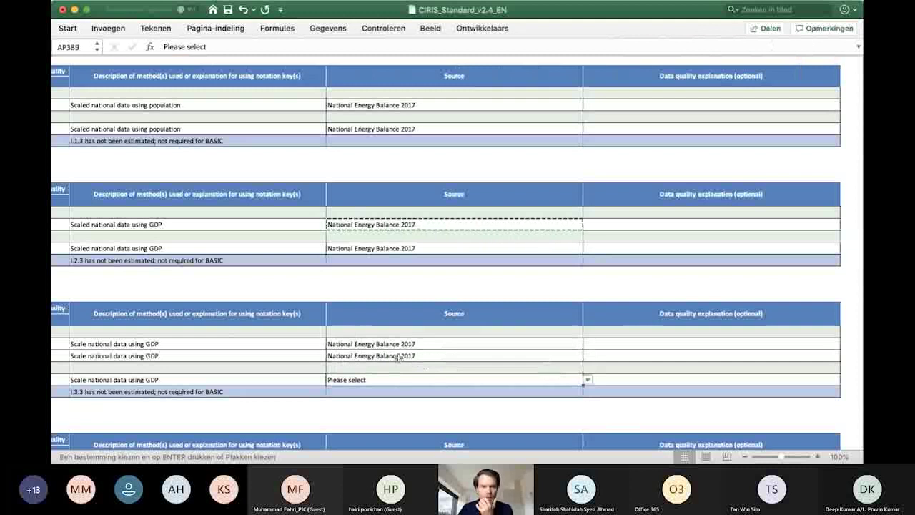
key(cmd+v)
key(Up)
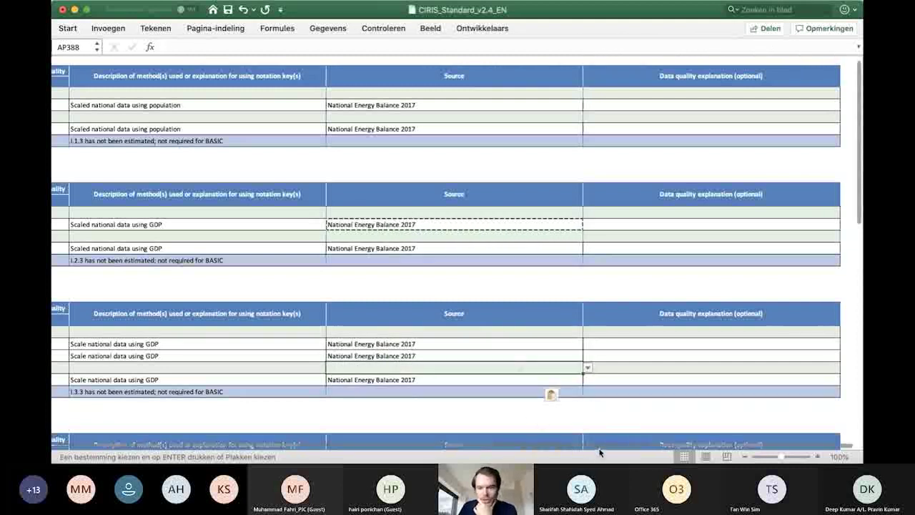
scroll(322, 439, left, 10)
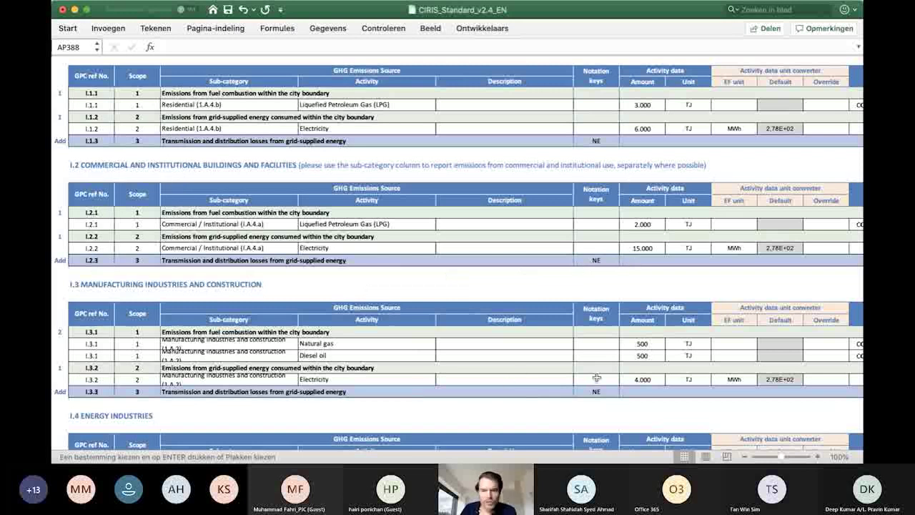
Step: Enter notation key NO for rows I.4.1, I.4.2 and I.4.4, undoing an accidental paste
scroll(593, 375, down, 4)
scroll(597, 375, down, 2)
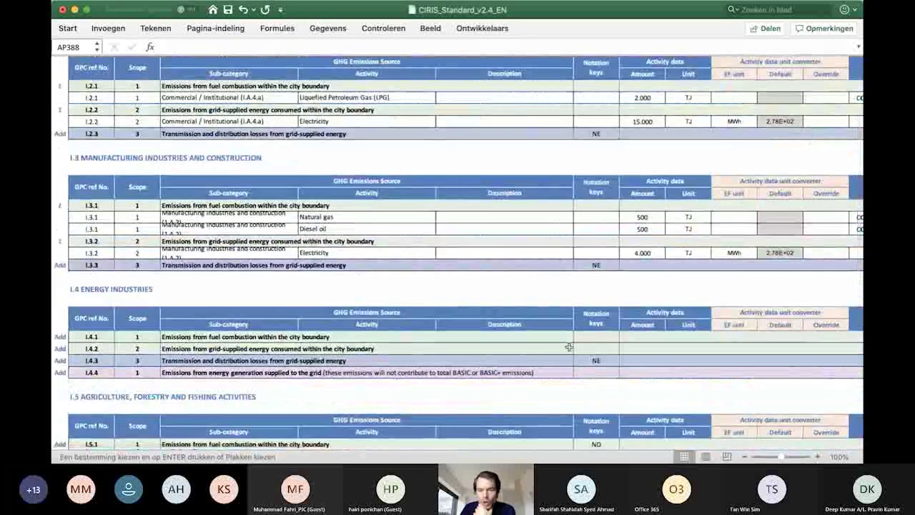
click(596, 337)
key(Return)
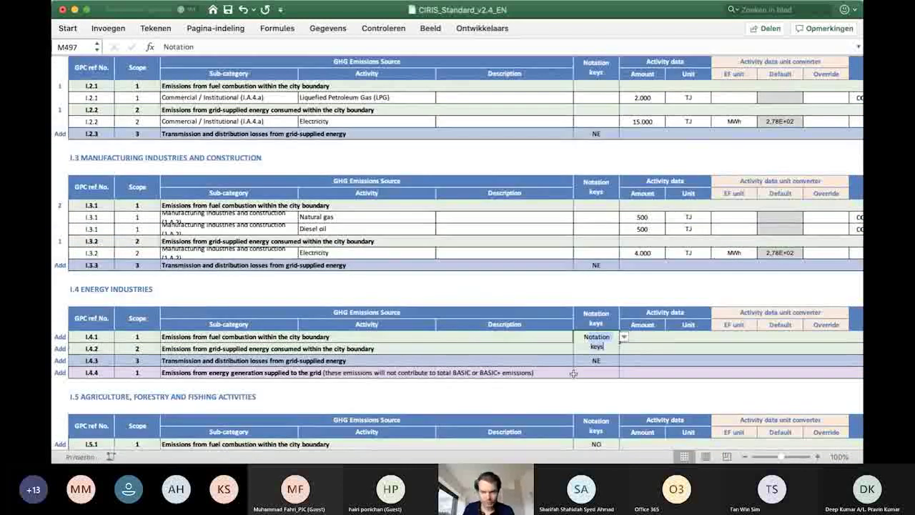
key(super+z)
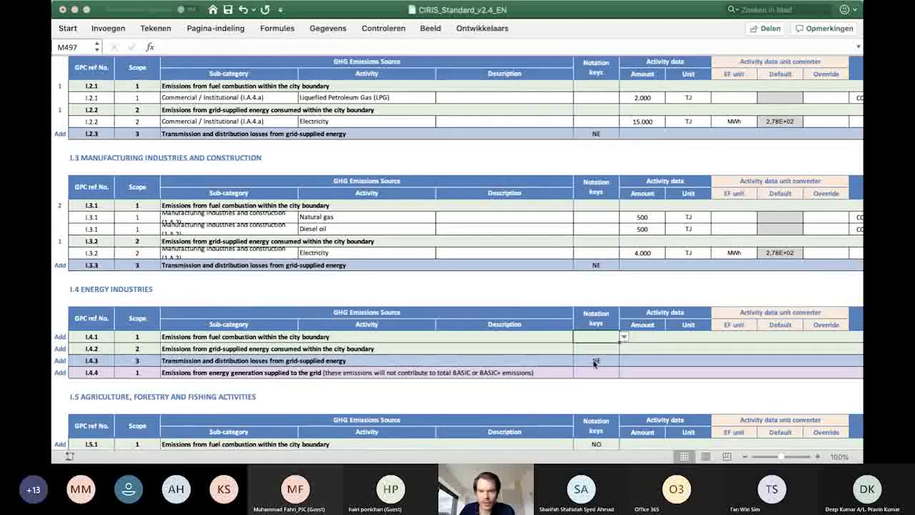
text(NO)
key(Return)
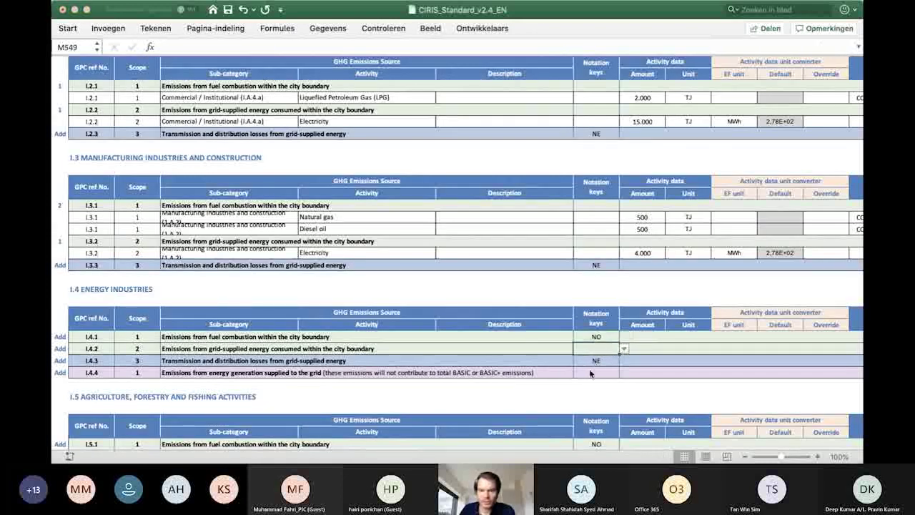
text(NO)
key(Return)
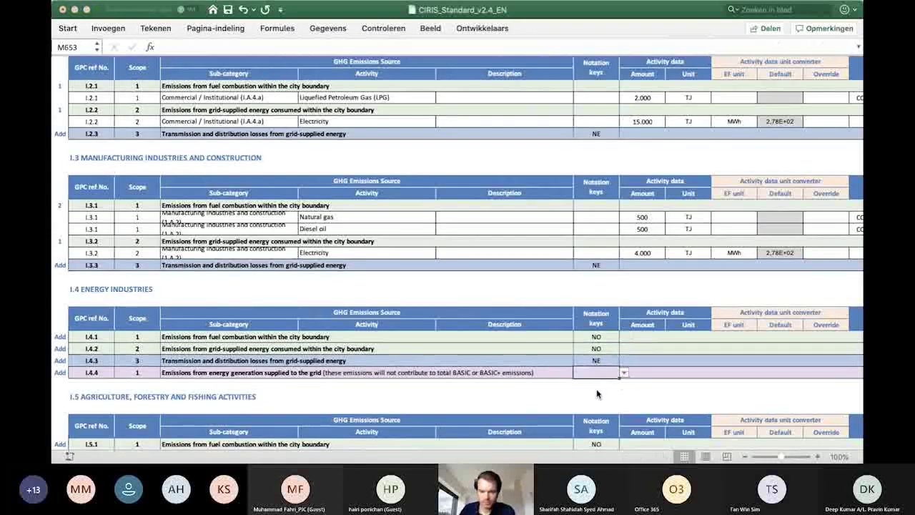
text(NO)
scroll(588, 336, down, 4)
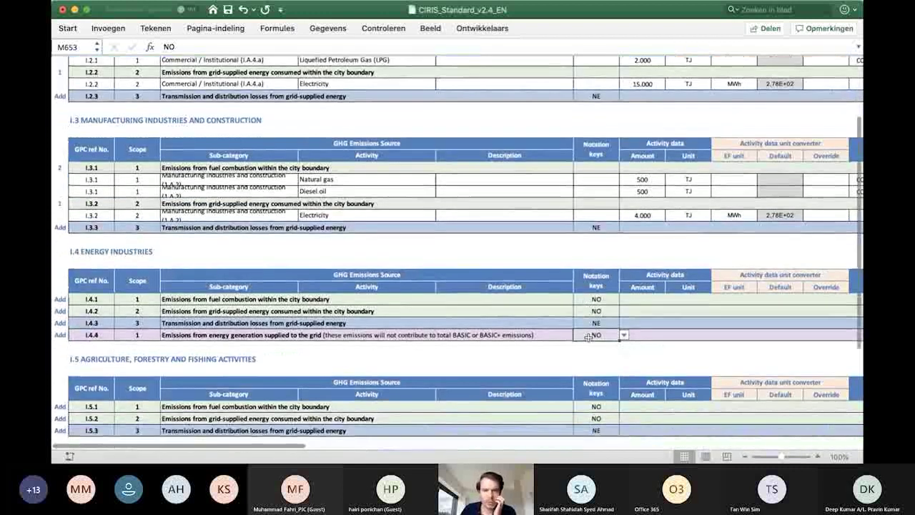
scroll(588, 336, down, 3)
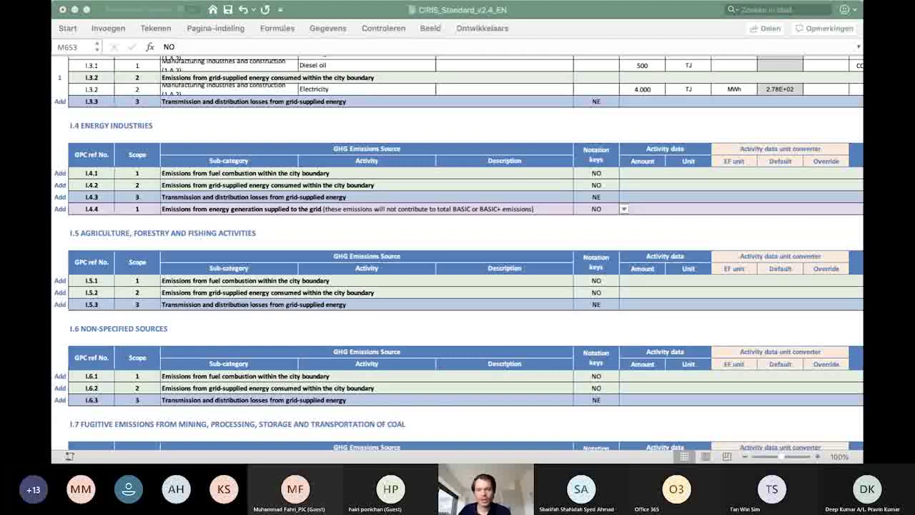
scroll(483, 357, down, 3)
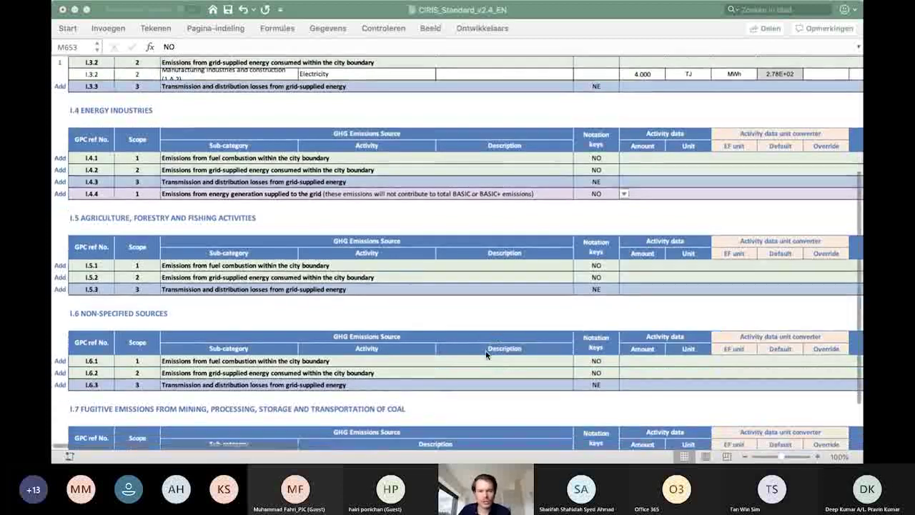
scroll(498, 371, down, 2)
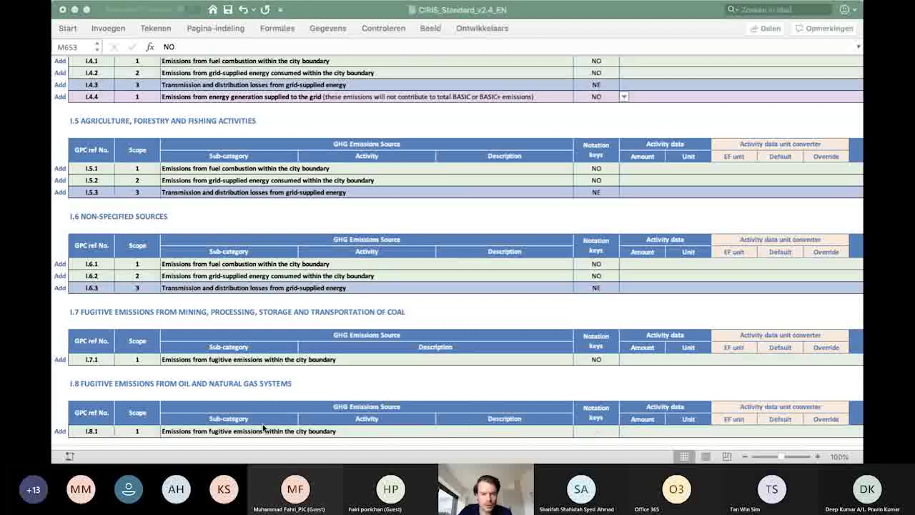
scroll(424, 369, up, 10)
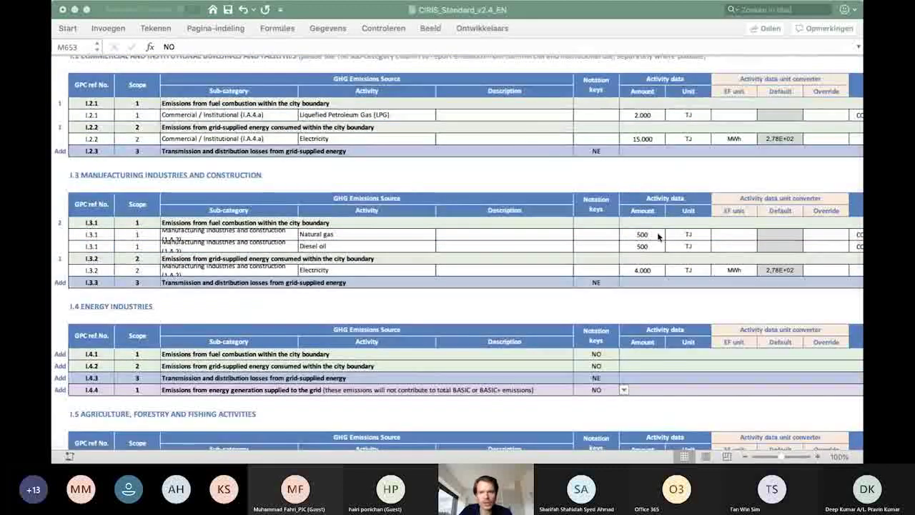
click(651, 236)
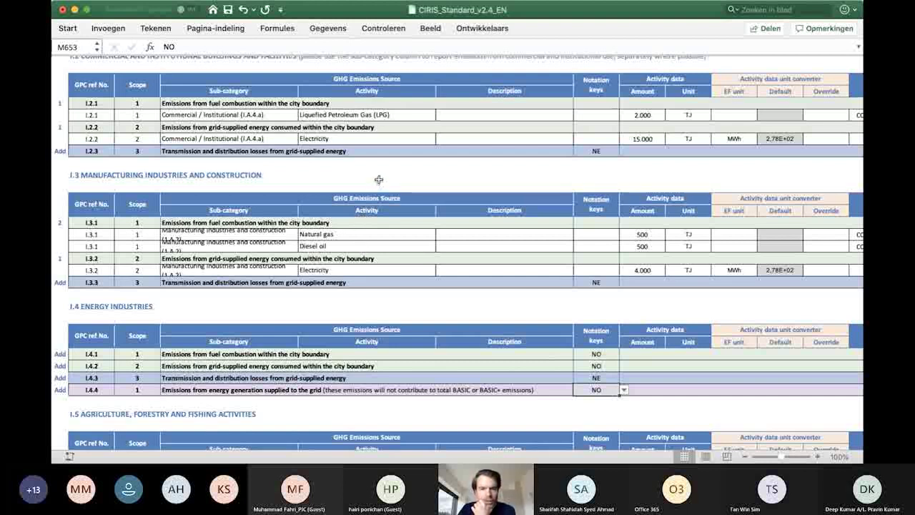
scroll(377, 178, up, 8)
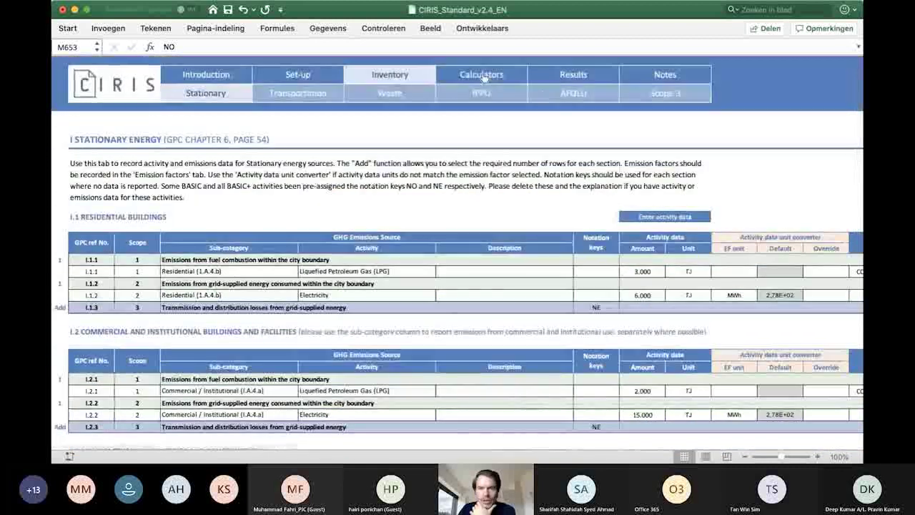
Step: Open the I.8 gas distribution fugitive emissions calculator and set Development status to Developing
click(482, 74)
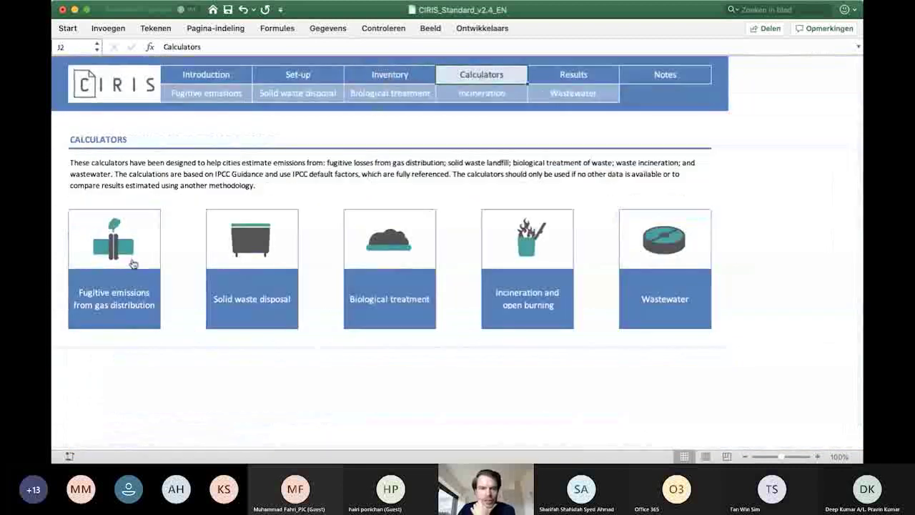
click(113, 245)
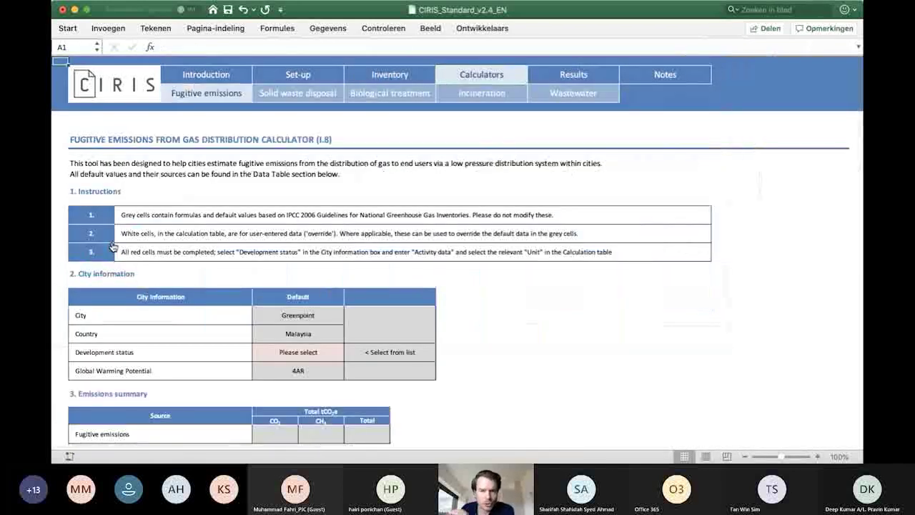
scroll(386, 328, down, 2)
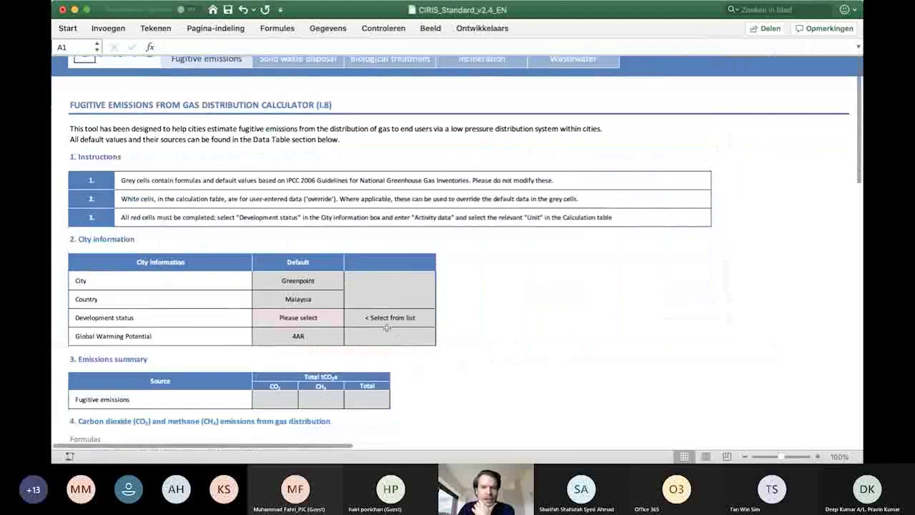
click(324, 321)
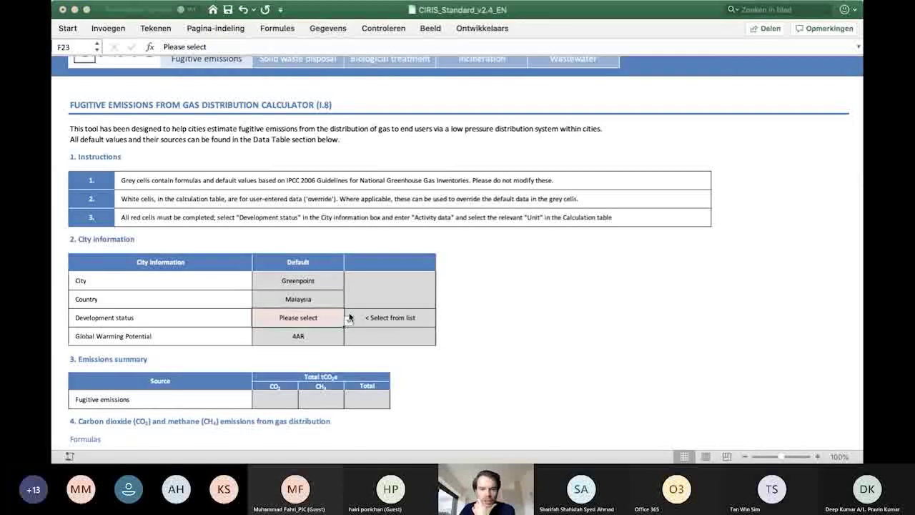
click(285, 356)
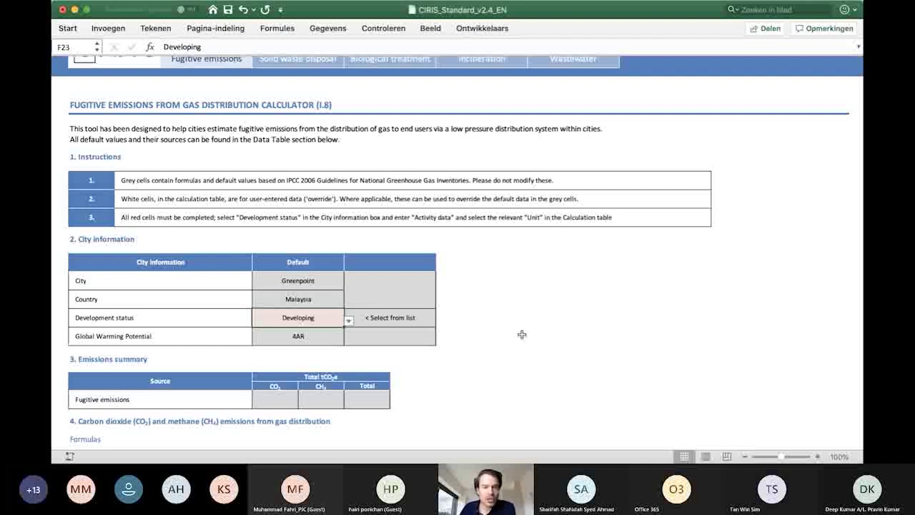
Step: Enter 500 TJ as activity data and check the resulting 671 tCO2e total
scroll(522, 334, down, 10)
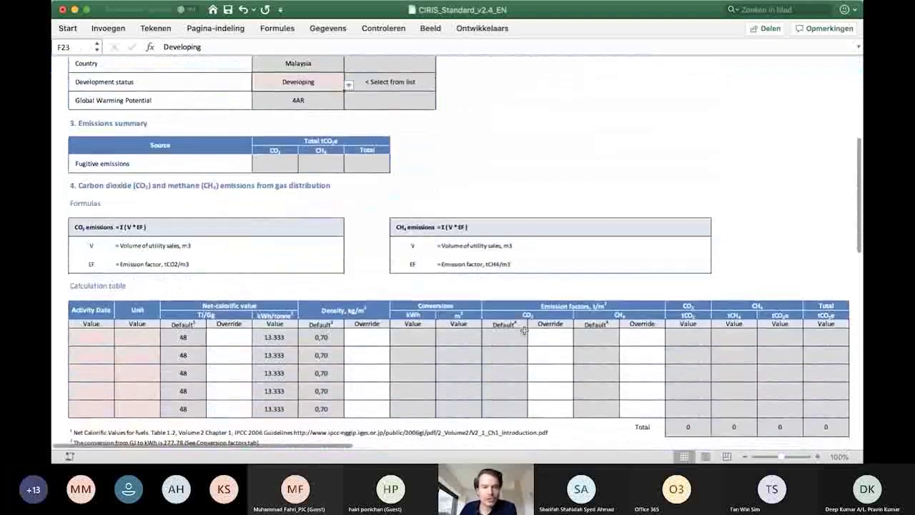
click(93, 338)
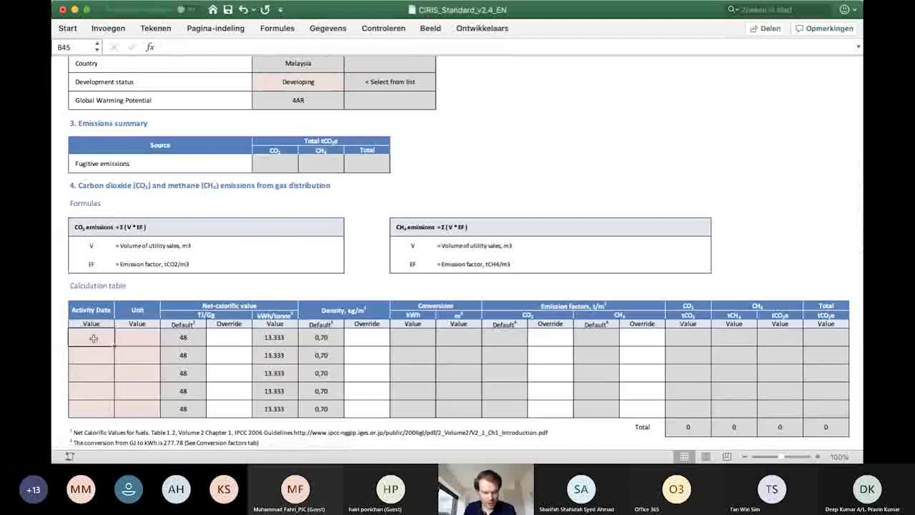
text(500)
key(Tab)
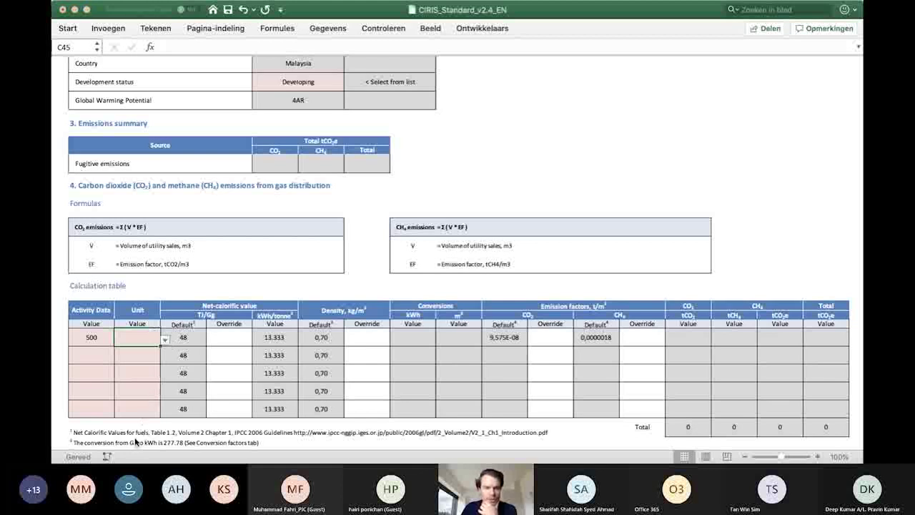
text(TJ)
key(Return)
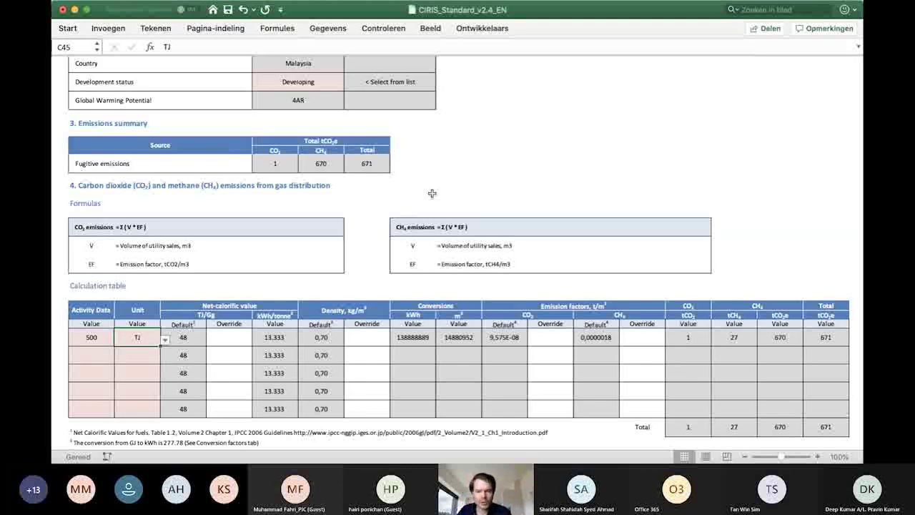
click(378, 169)
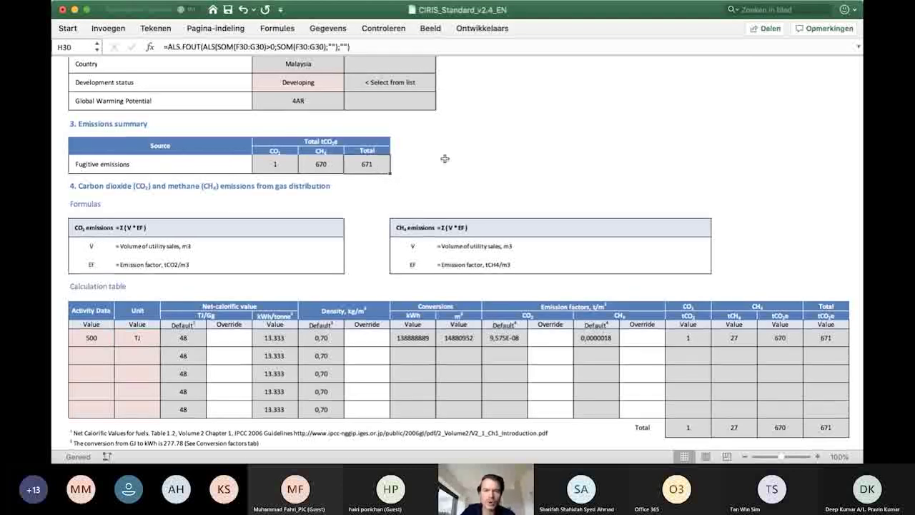
scroll(445, 158, up, 8)
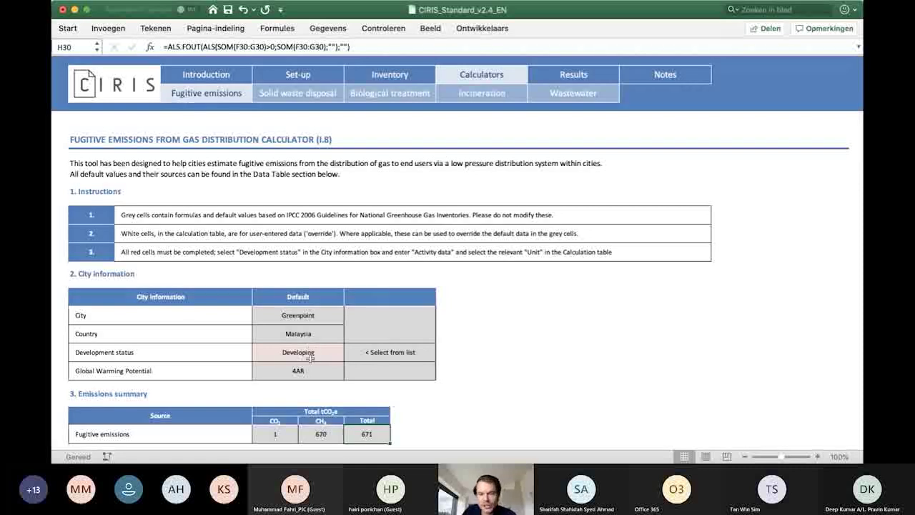
Step: Review the calculator, then switch to the CIRIS Inventory instructions page
scroll(309, 357, down, 5)
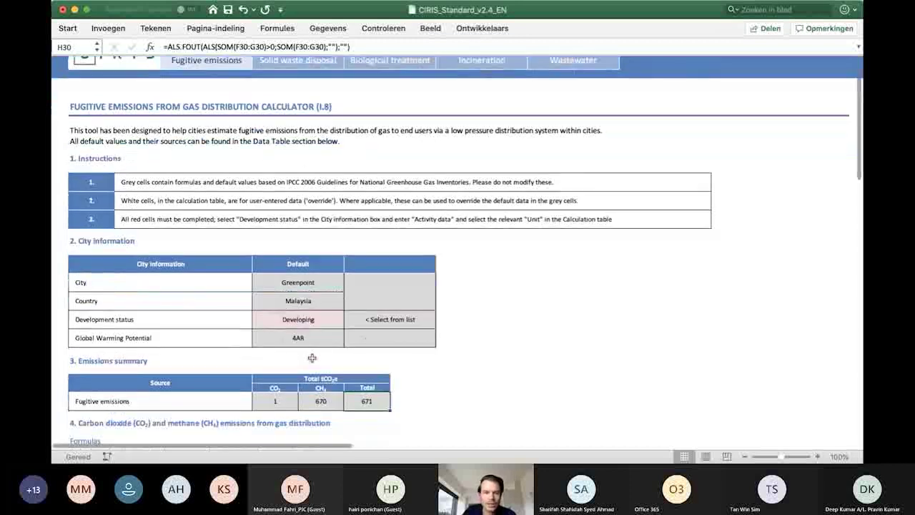
scroll(317, 338, down, 2)
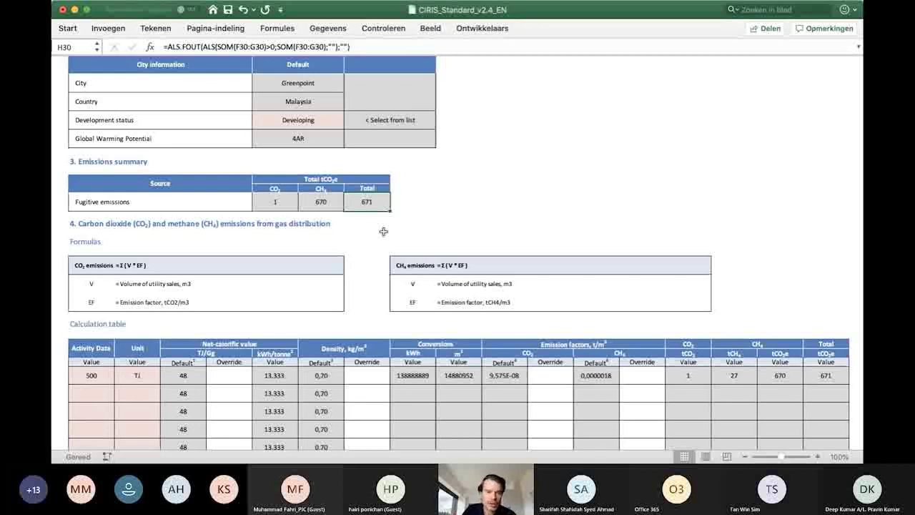
scroll(385, 231, up, 5)
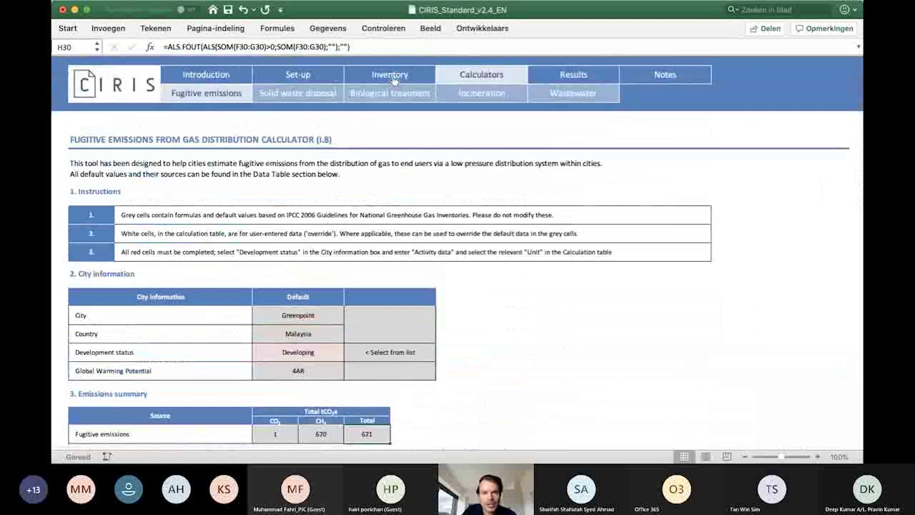
click(392, 78)
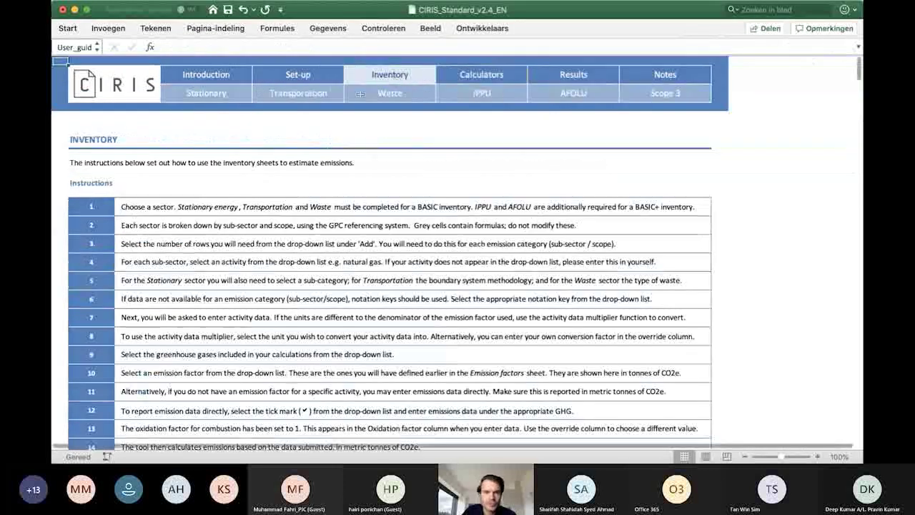
Step: Open the Stationary energy sheet and add one row under I.8.1
click(207, 94)
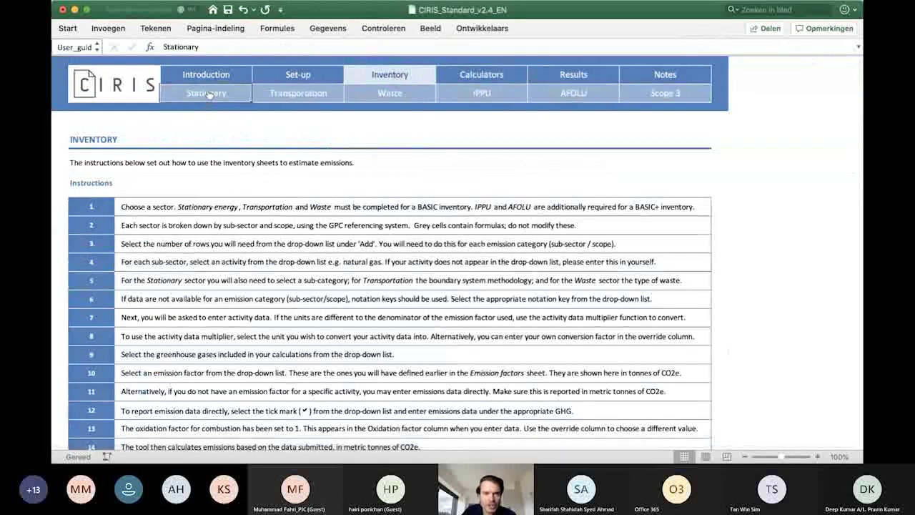
click(213, 97)
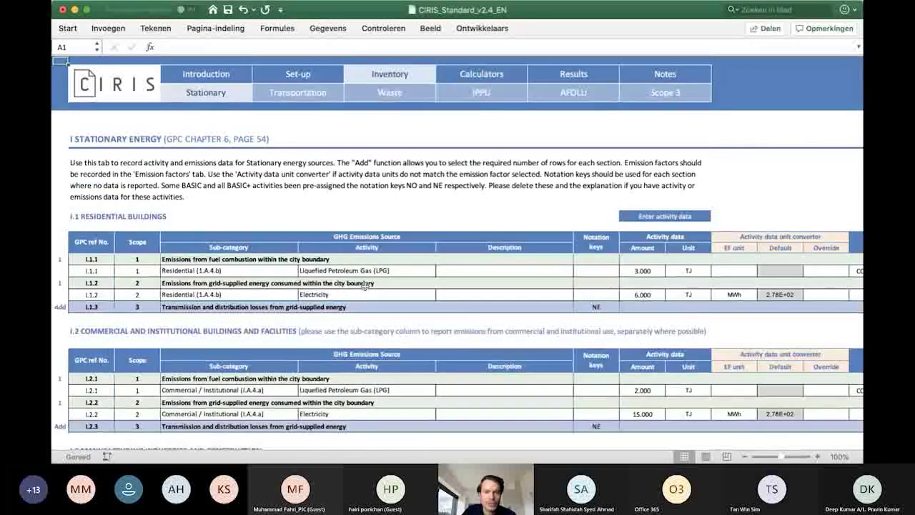
scroll(366, 285, down, 2)
scroll(365, 286, down, 15)
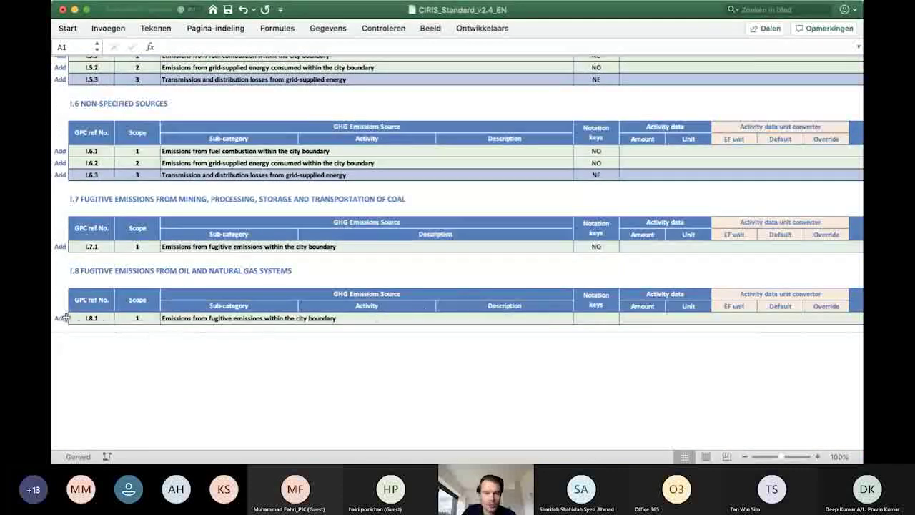
click(62, 317)
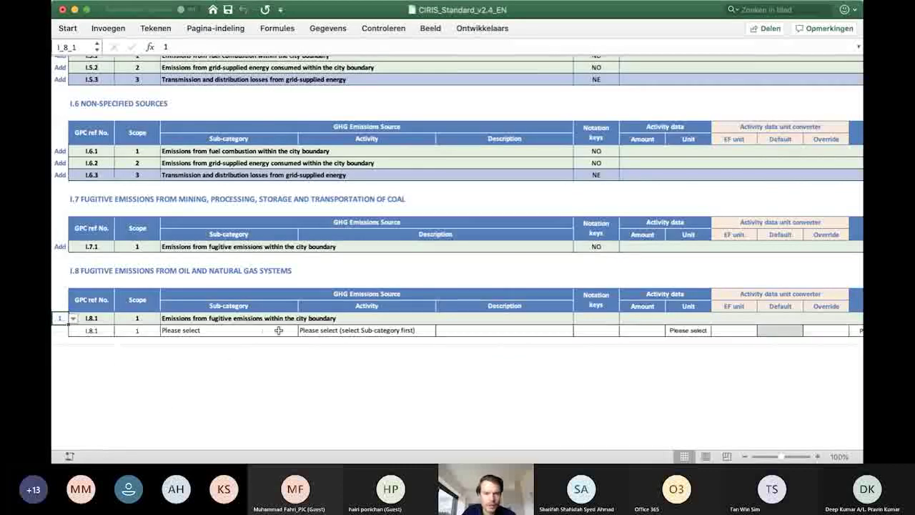
Step: Move along the new I.8.1 row to its Total tCO2e cell
click(280, 331)
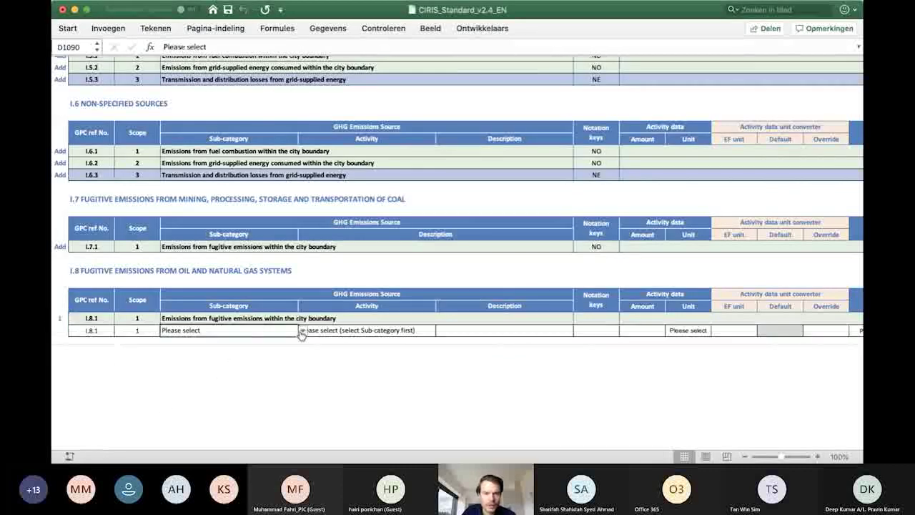
click(363, 330)
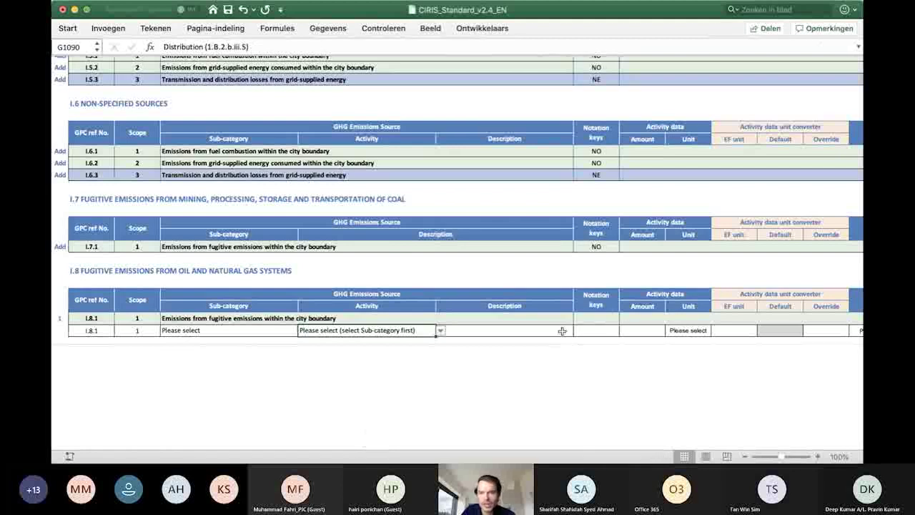
double_click(503, 331)
key(Tab)
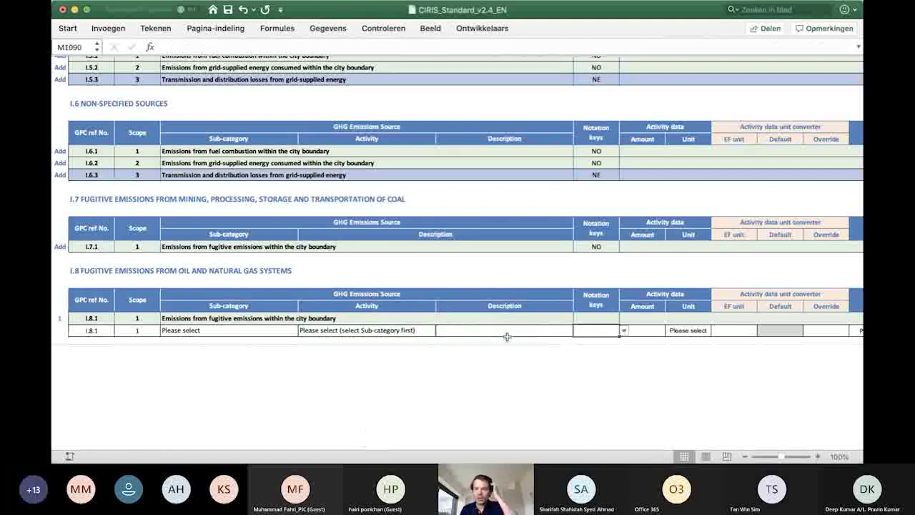
key(Tab)
key(Tab)
key(Tab)
key(Tab)
key(Tab)
key(Tab)
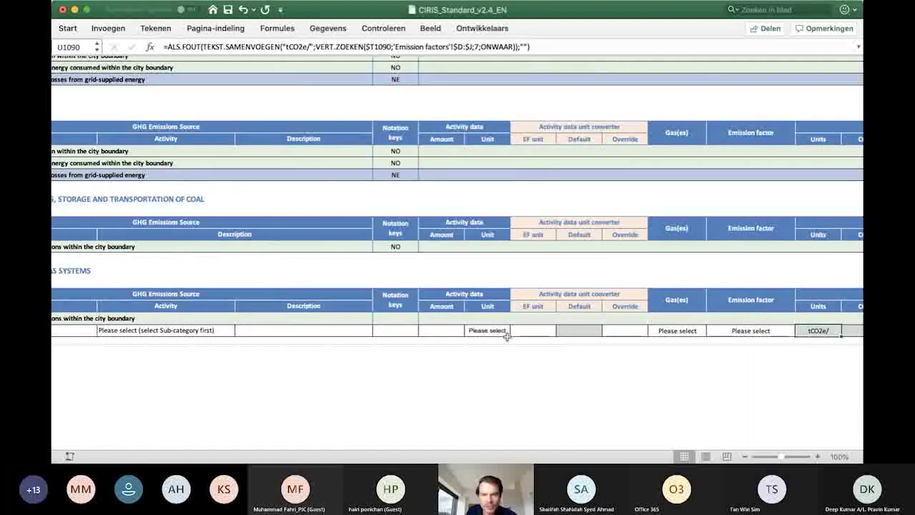
key(Tab)
key(Tab)
key(Tab)
key(Tab)
key(Tab)
key(Tab)
key(Tab)
key(Tab)
key(Tab)
key(Tab)
key(Tab)
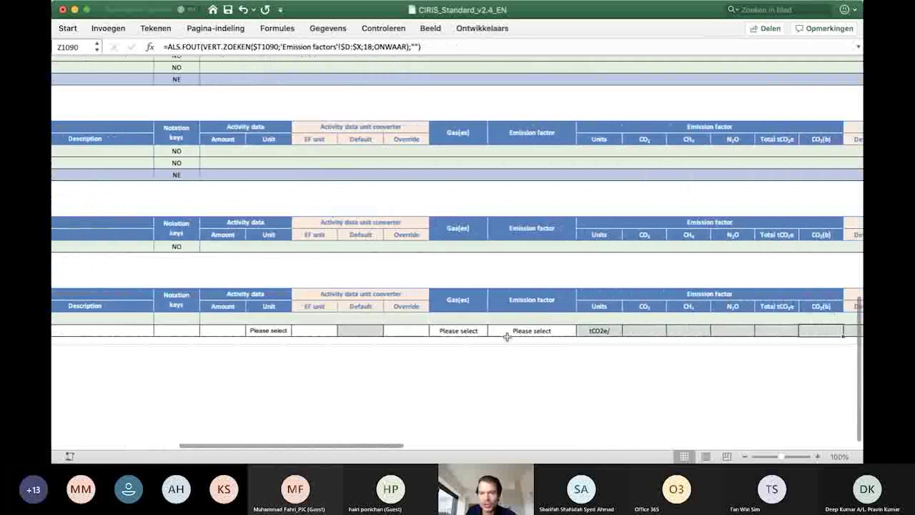
key(Tab)
key(Tab)
key(Tab)
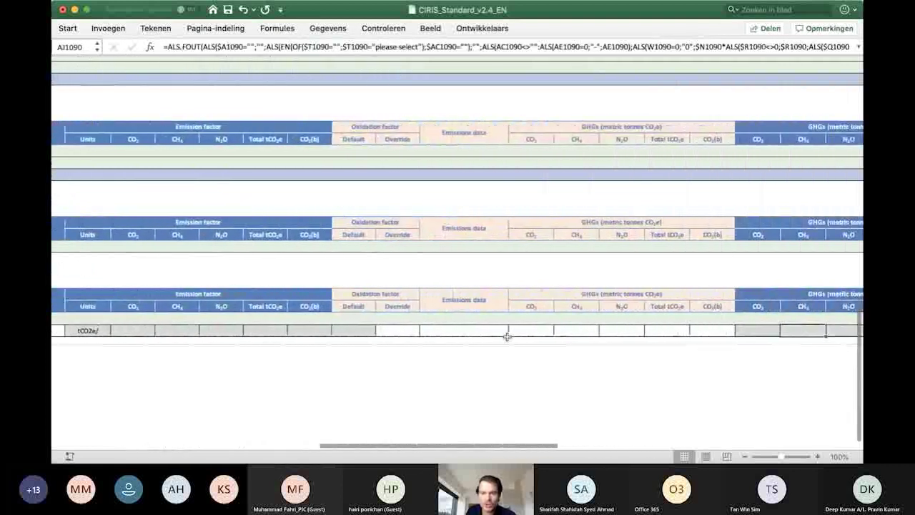
key(shift+Tab)
key(shift+Tab)
key(shift+Tab)
key(shift+Tab)
key(shift+Tab)
key(shift+Tab)
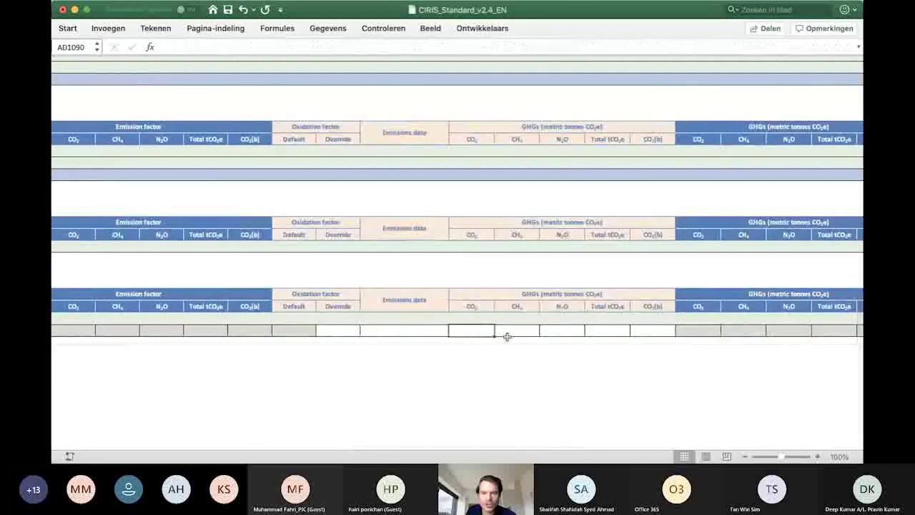
key(Up)
key(Up)
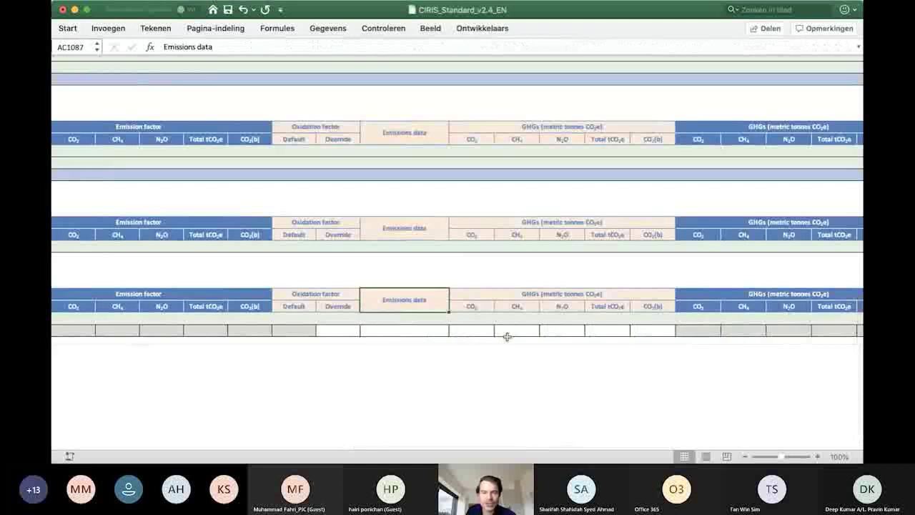
key(Down)
key(Down)
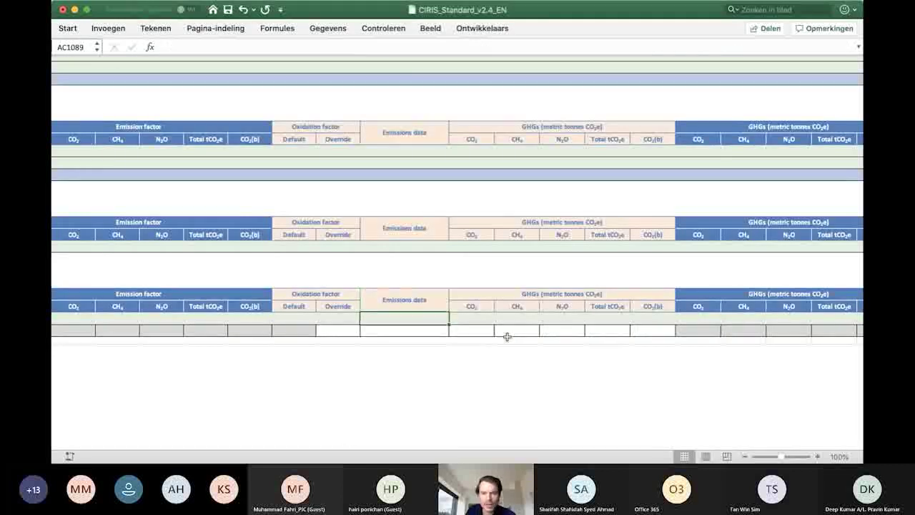
key(Tab)
key(Tab)
key(Tab)
key(Tab)
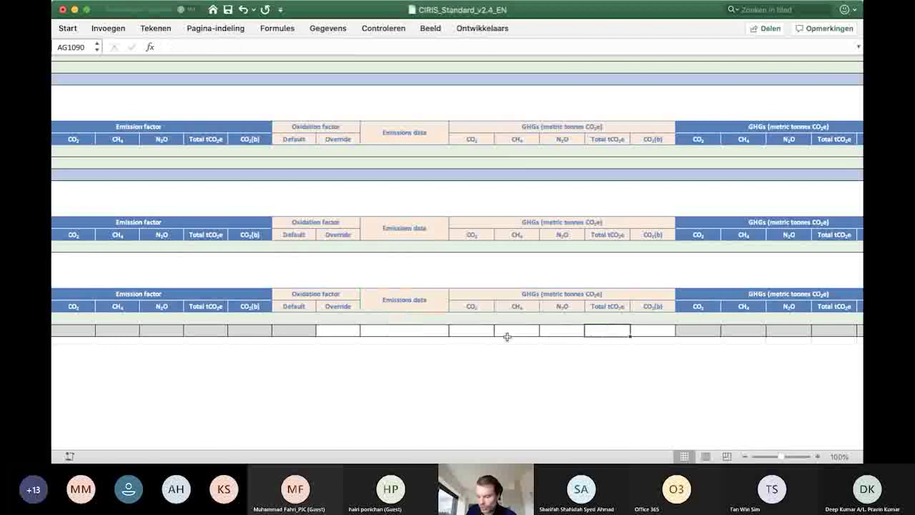
Step: Enter 671 as the row's Total tCO2e and check the neighbouring calculated cells
text(671)
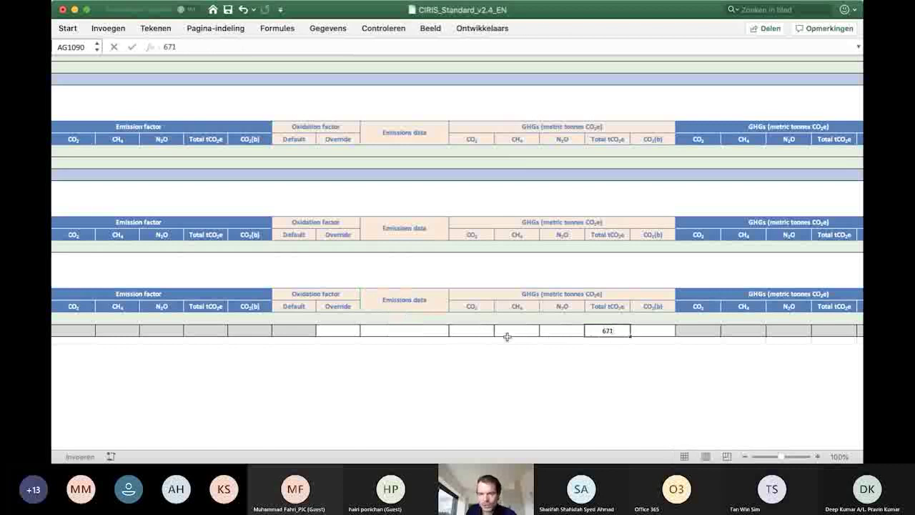
key(Return)
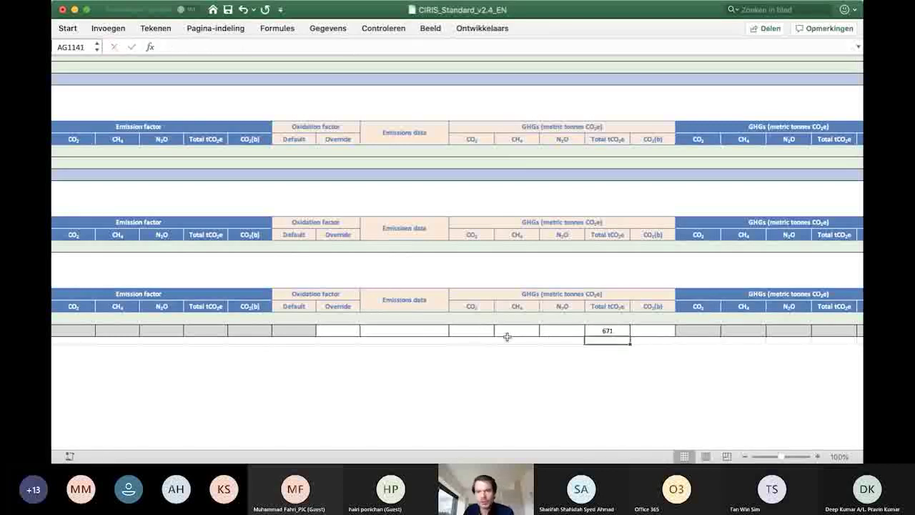
key(Tab)
key(Tab)
key(Tab)
key(Tab)
key(Tab)
key(Tab)
key(Tab)
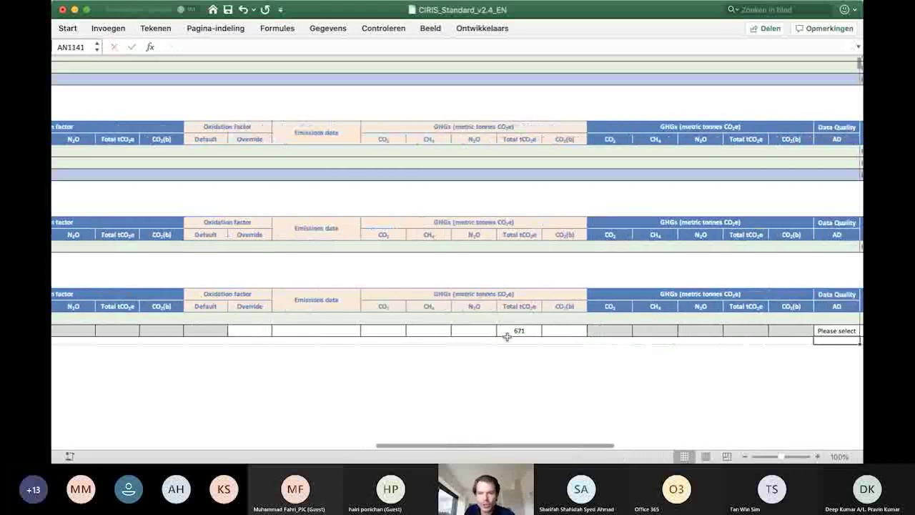
scroll(505, 335, right, 5)
key(Left)
key(Left)
key(Left)
key(Left)
key(Up)
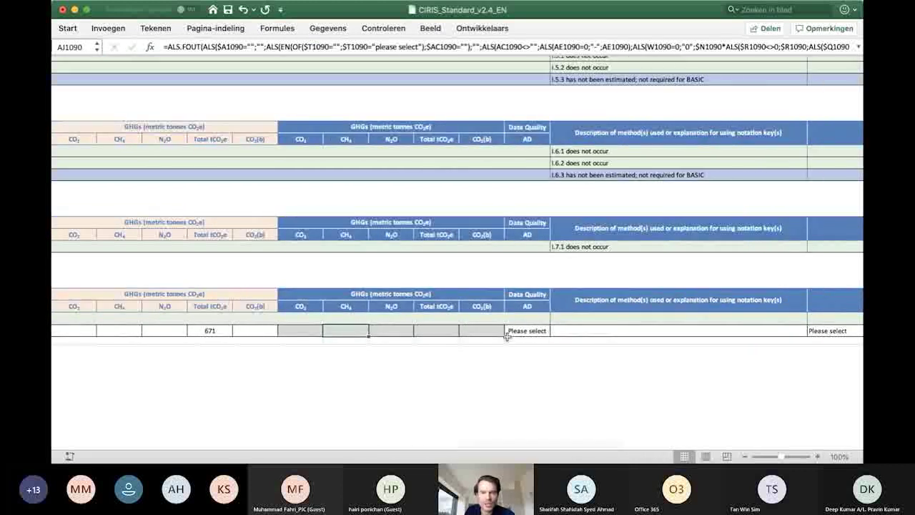
key(Right)
key(Left)
key(Left)
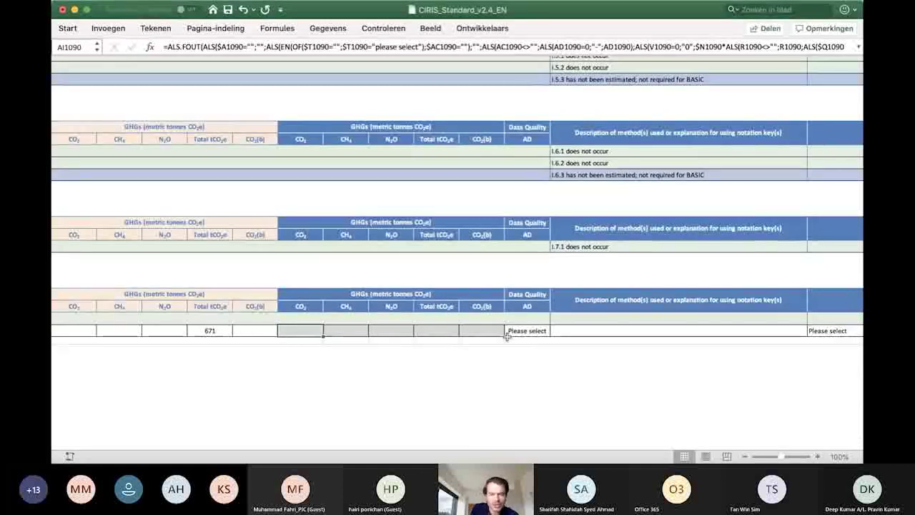
key(Left)
key(Left)
key(Left)
key(Left)
key(Left)
key(Left)
key(Left)
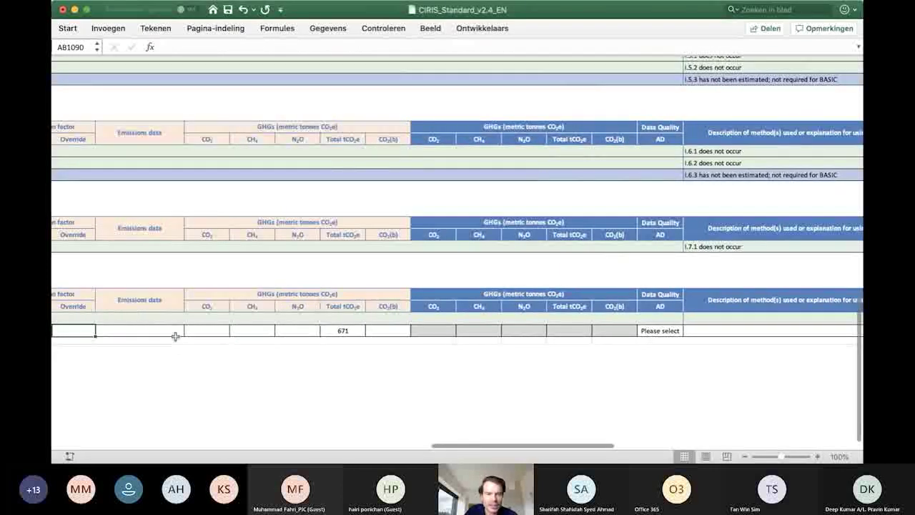
Step: Set the Emissions data cell AC1090 of the new I.8.1 row to the ✓ option
click(176, 331)
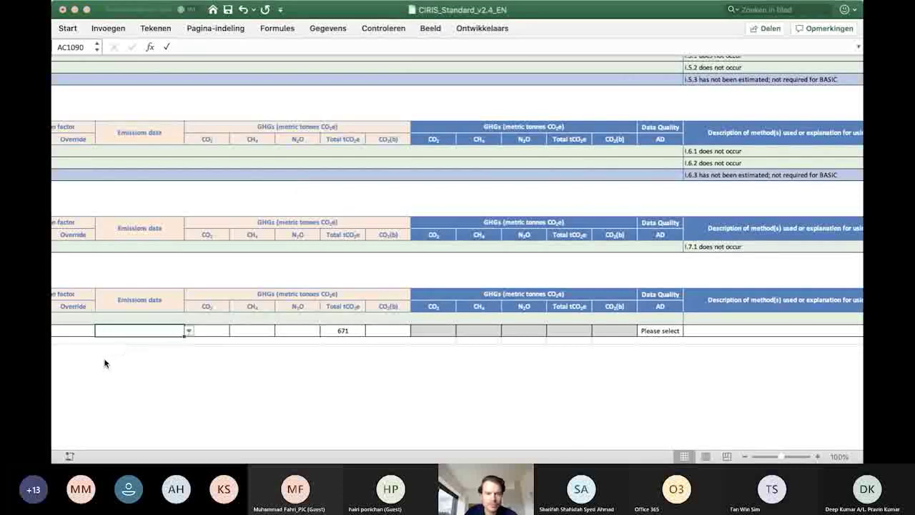
click(174, 281)
click(180, 333)
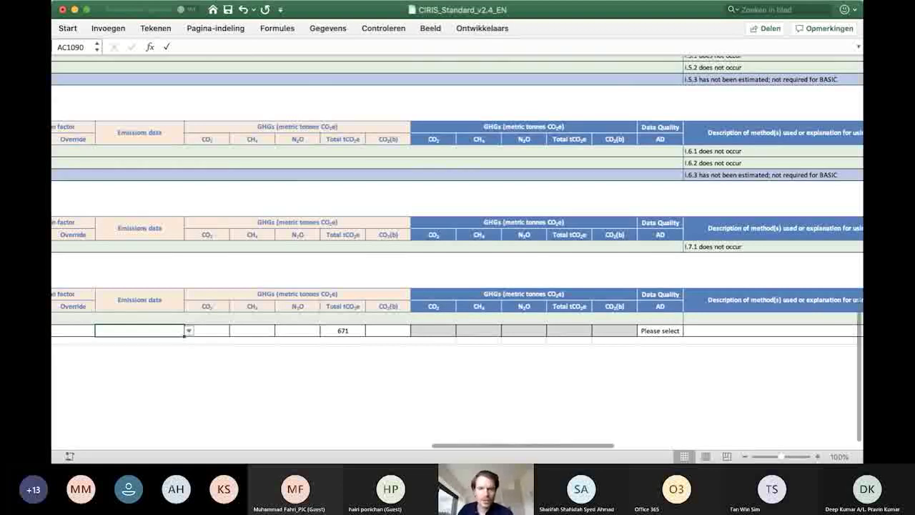
click(671, 331)
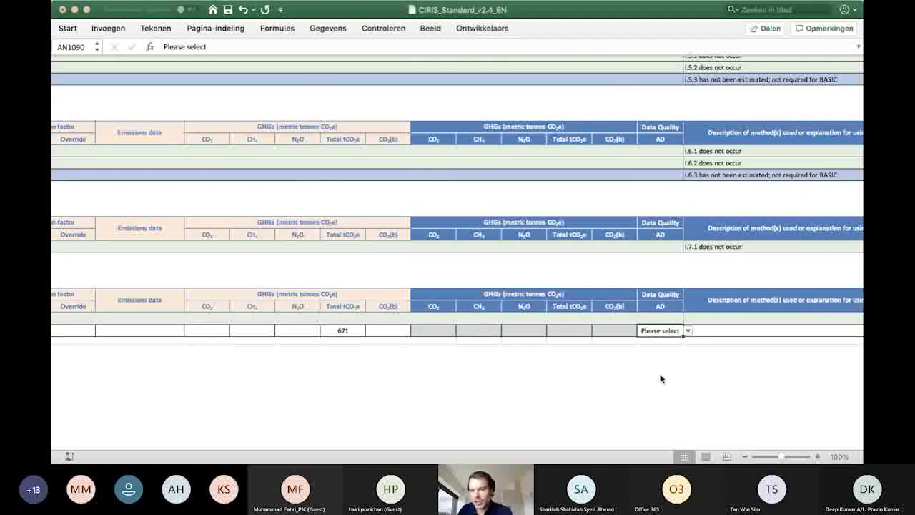
Step: Enter data quality L and the description 'CIRIS calculator' for the new row
text(L)
click(725, 330)
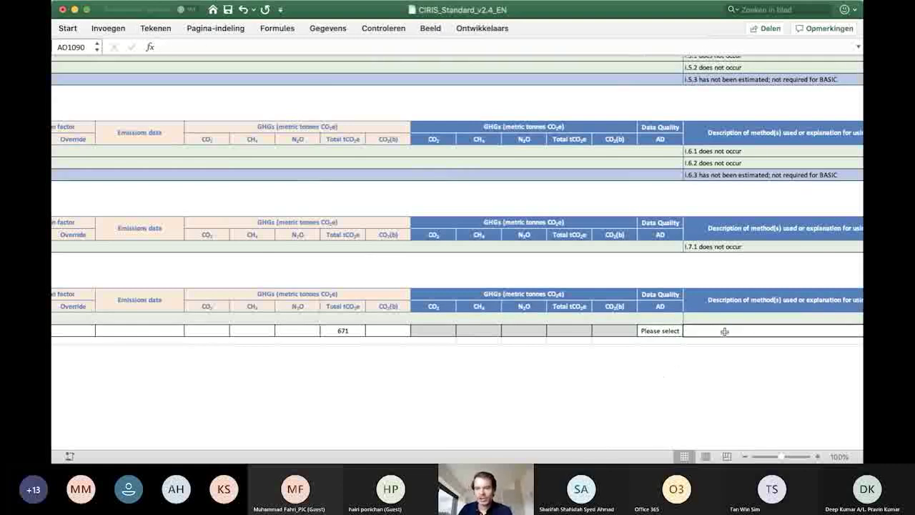
text(CIRIS)
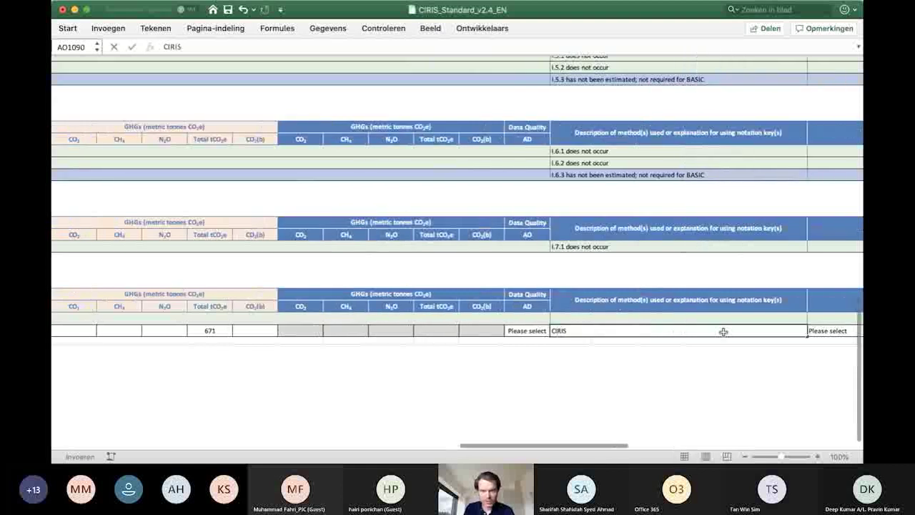
text( calcyla)
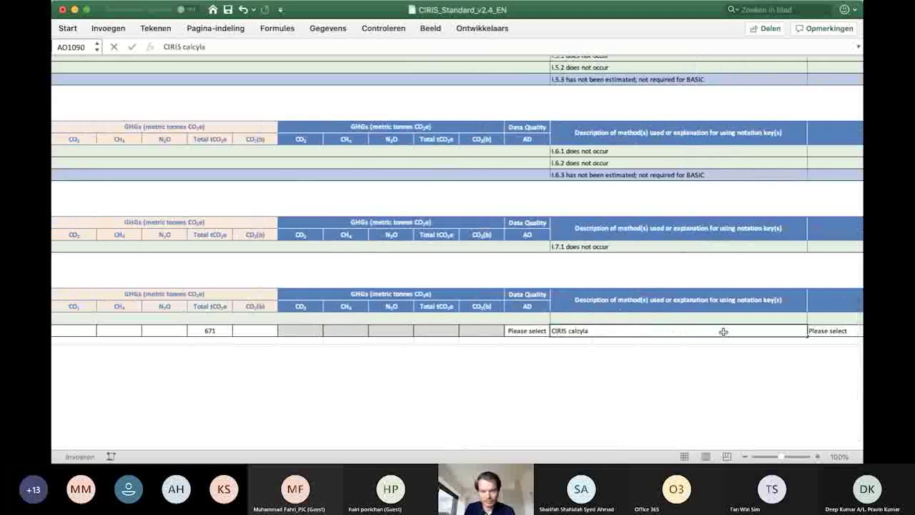
key(BackSpace)
key(BackSpace)
key(BackSpace)
text(ulatir)
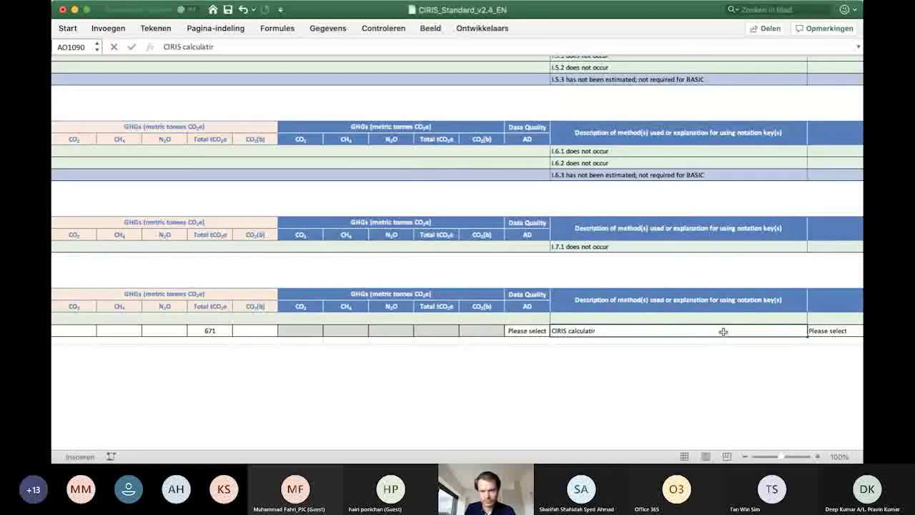
key(Tab)
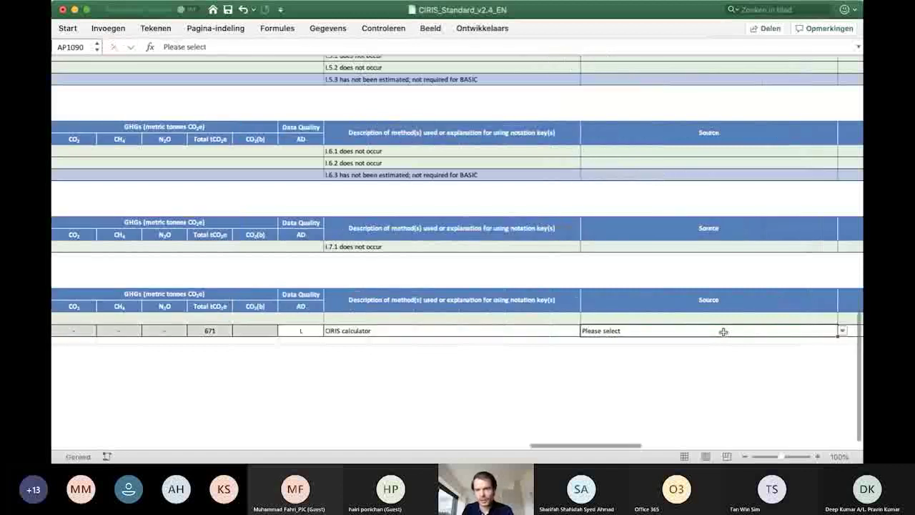
Step: Check the row's calculated total of 671, then return to the top of the sheet
key(Left)
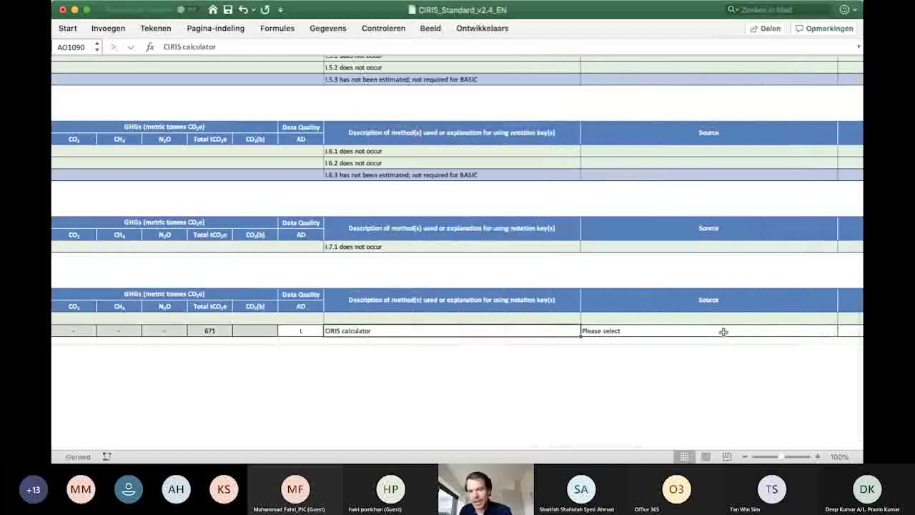
key(Left)
key(Left)
key(Left)
key(Left)
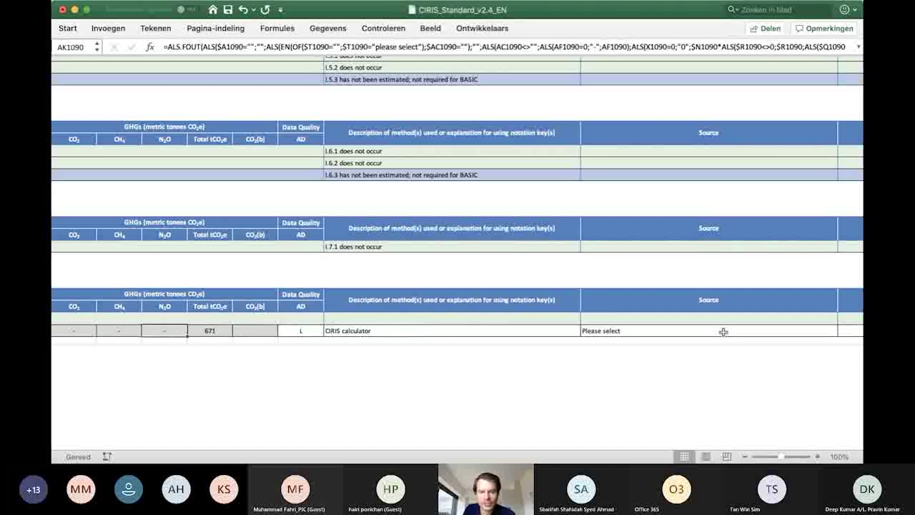
key(Left)
key(Left)
key(Left)
key(Left)
key(Left)
key(Left)
key(Left)
key(Left)
key(Left)
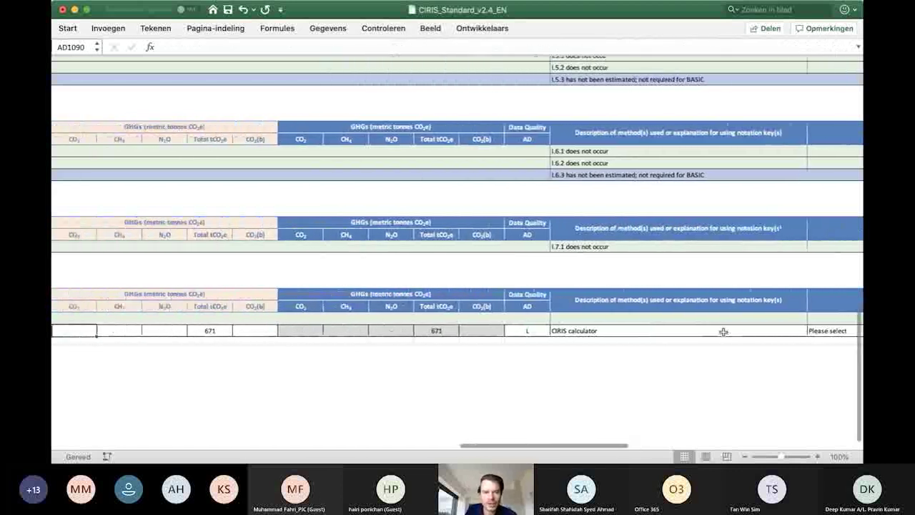
key(Right)
key(Right)
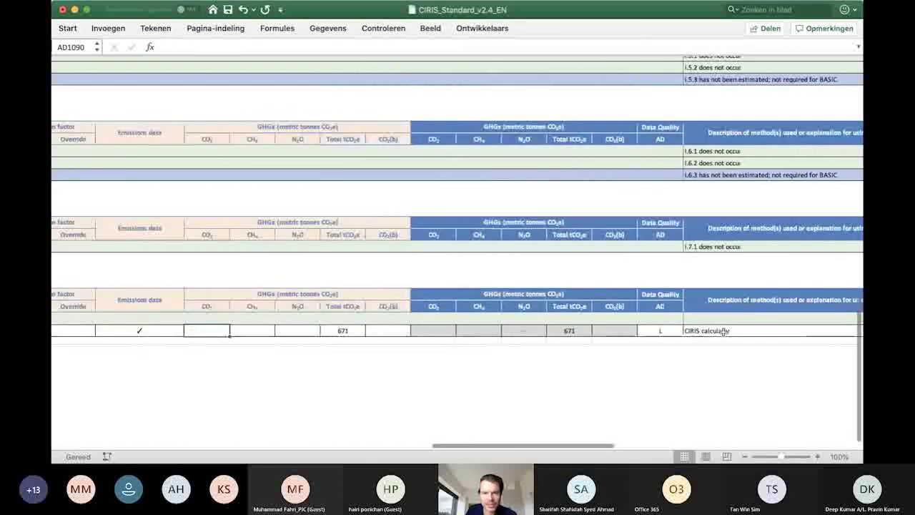
key(Right)
key(Right)
key(Right)
key(Right)
key(Right)
key(Right)
key(Right)
key(Right)
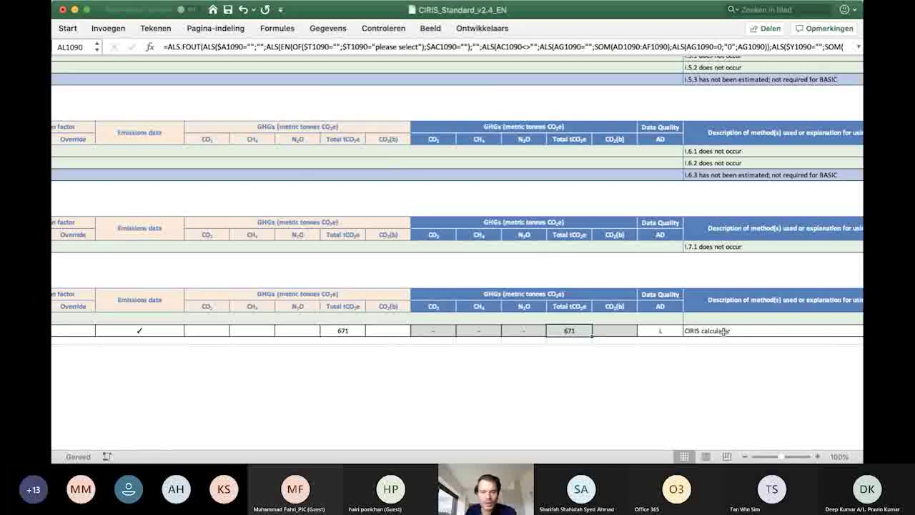
key(Left)
key(Left)
key(Left)
key(Left)
key(Left)
key(Left)
key(Left)
key(Left)
key(Left)
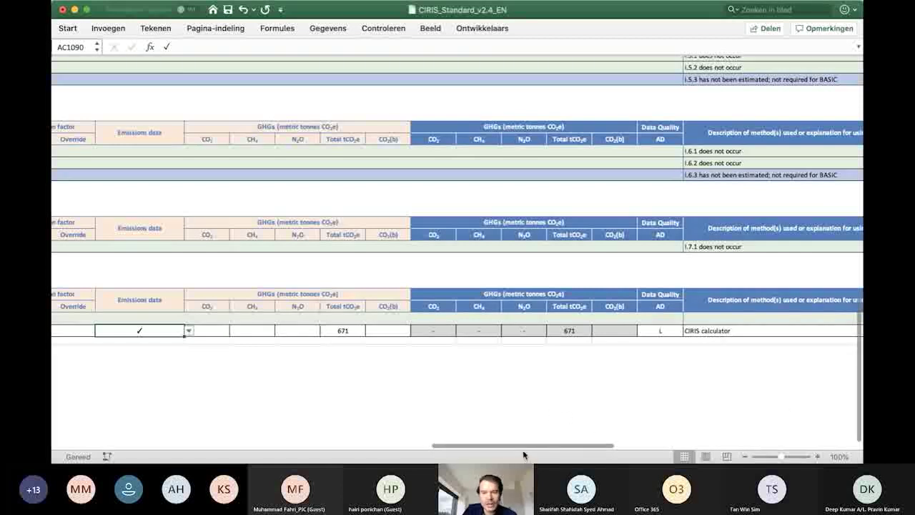
scroll(394, 278, left, 10)
scroll(394, 278, up, 20)
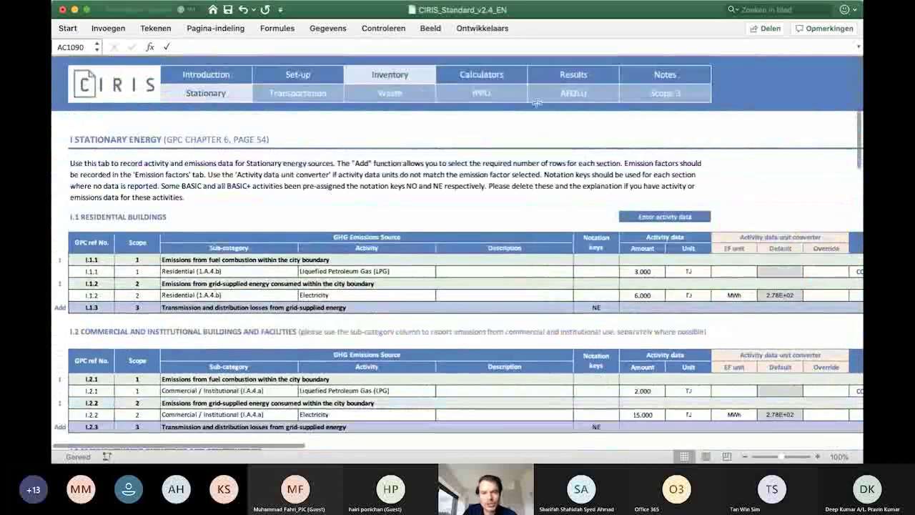
Step: View the Results Overview's Stationary Energy rows, showing 671 for oil and natural gas fugitive emissions
click(573, 76)
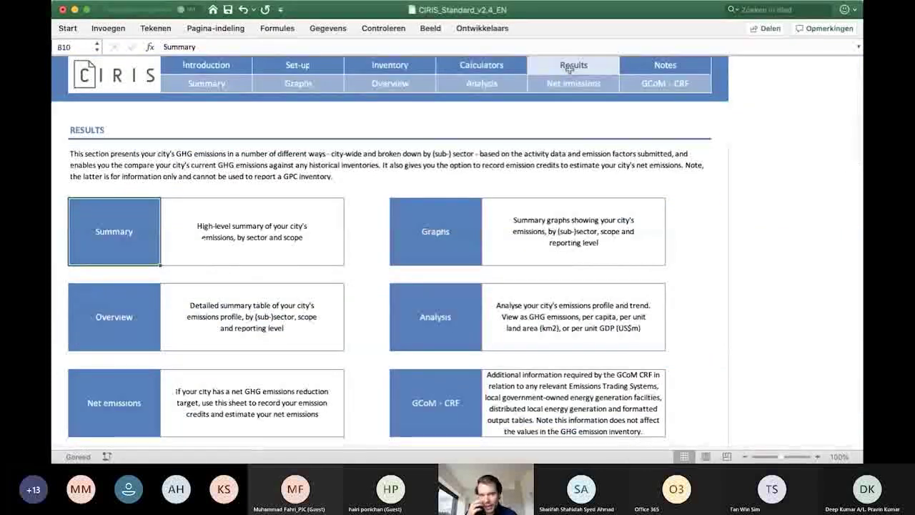
click(115, 318)
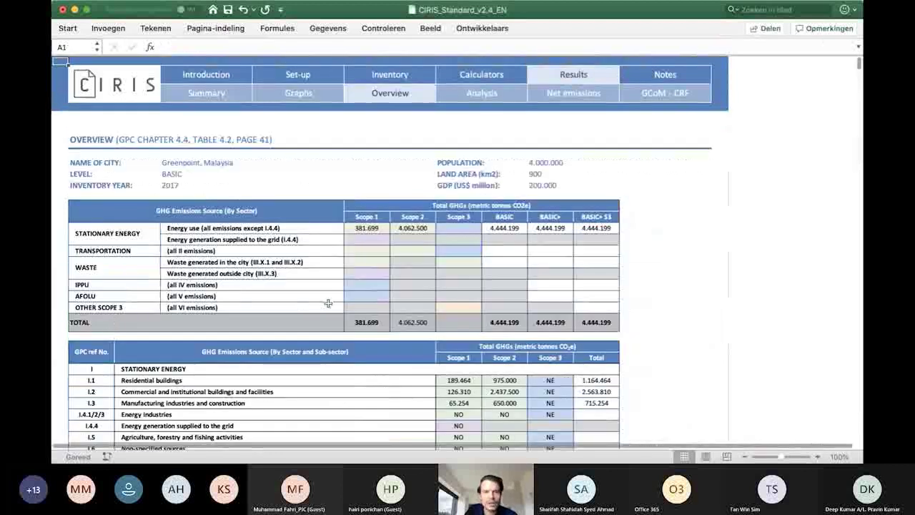
scroll(331, 301, down, 2)
scroll(332, 300, down, 2)
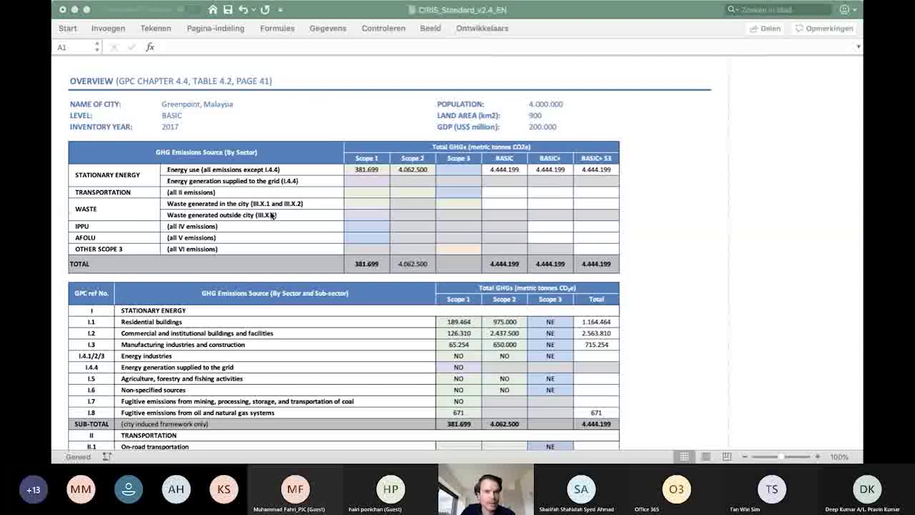
scroll(264, 216, up, 3)
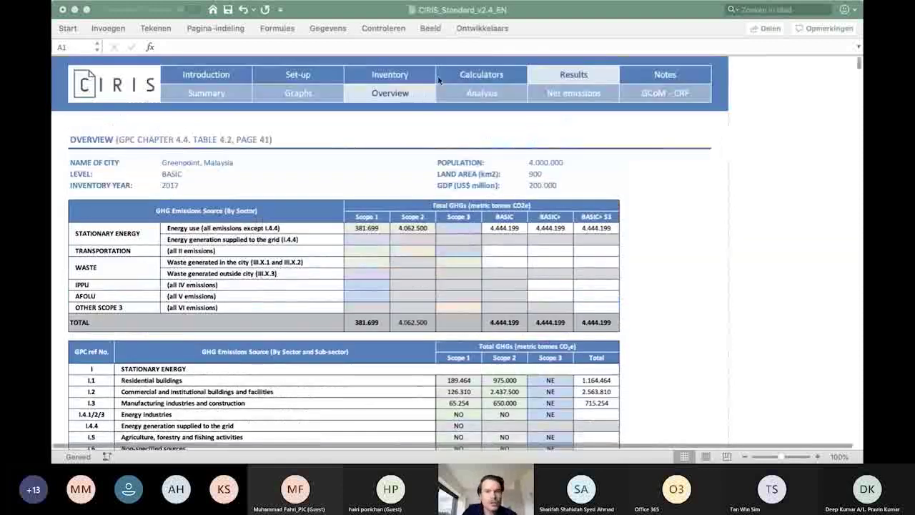
Step: Go to the Inventory section's Transportation sheet
click(392, 74)
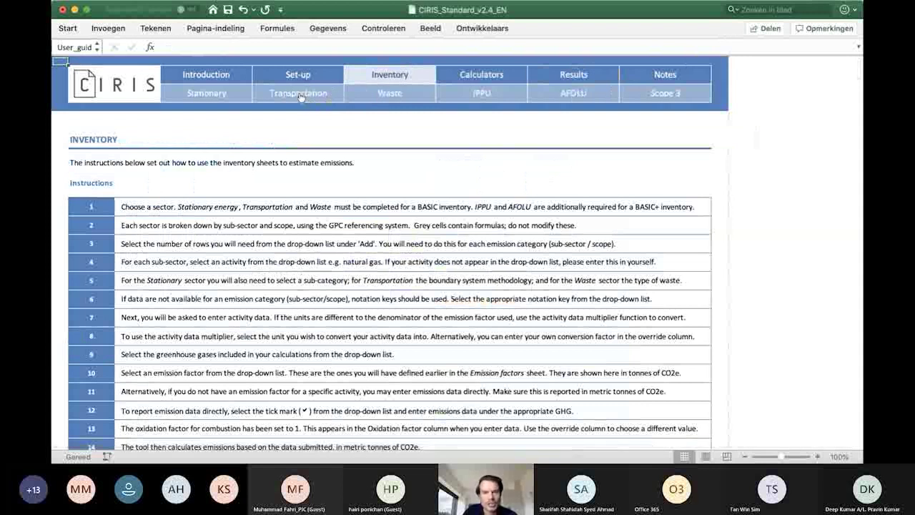
click(300, 95)
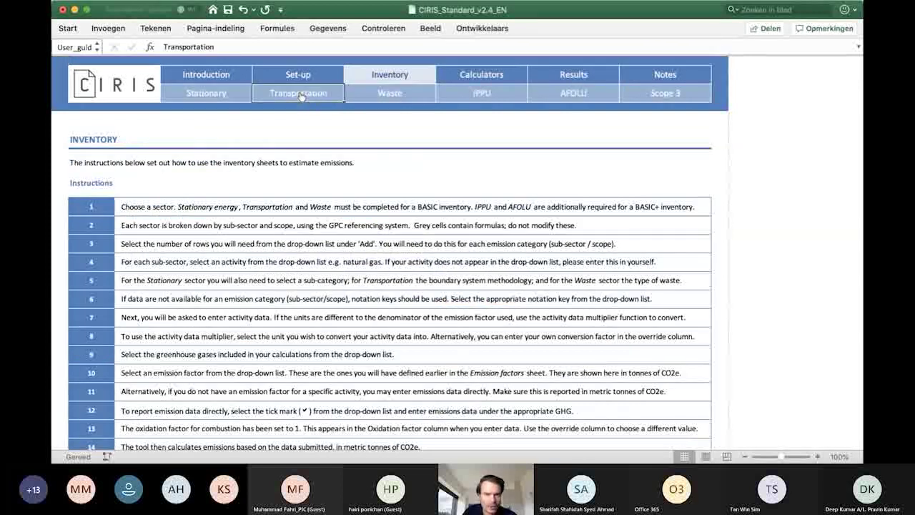
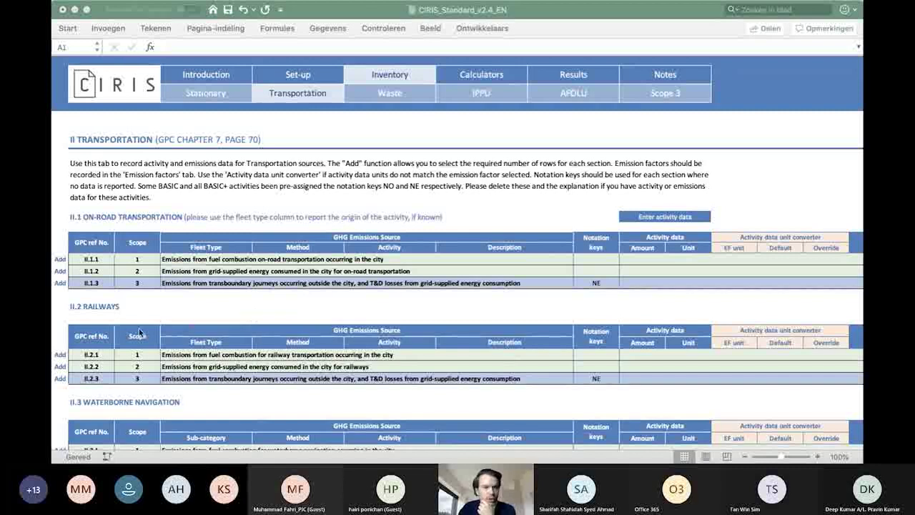
Step: Enter 2 in the II.1.1 Add cell and 1 in the II.2.2 Add cell to insert new activity rows
click(63, 259)
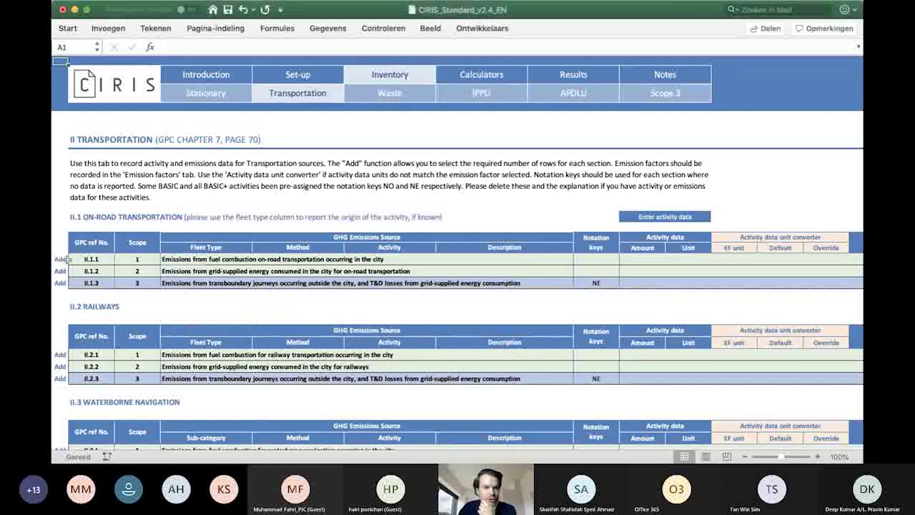
click(61, 258)
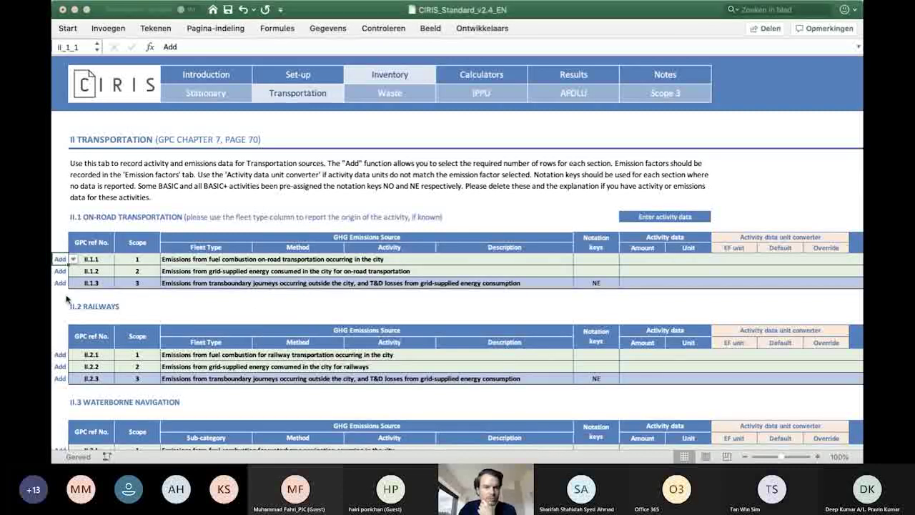
text(2)
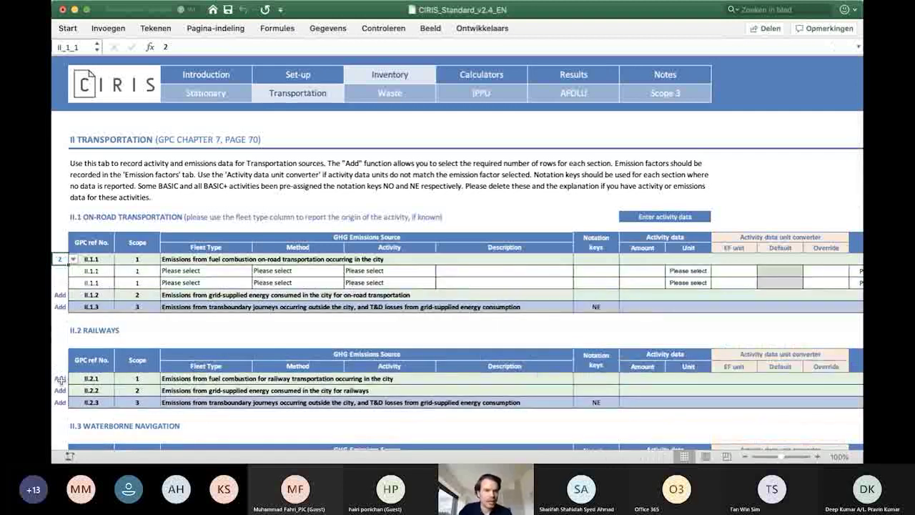
click(61, 389)
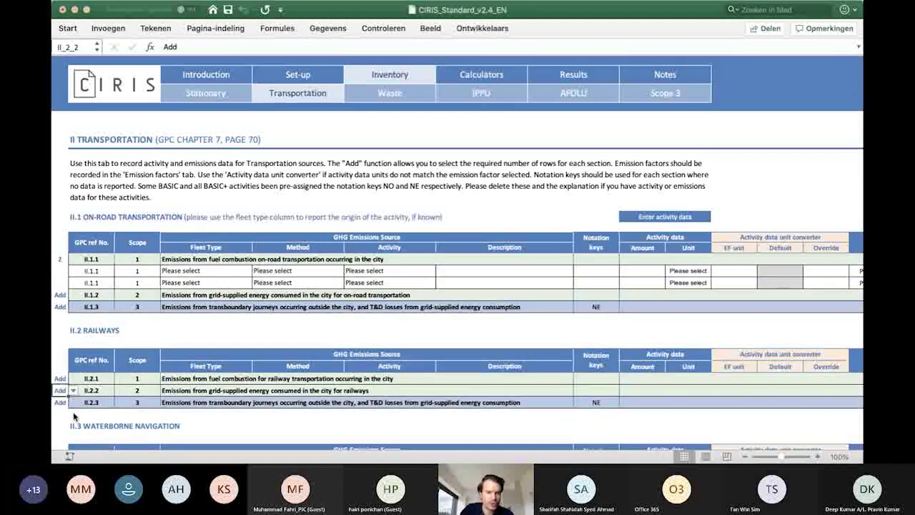
text(1)
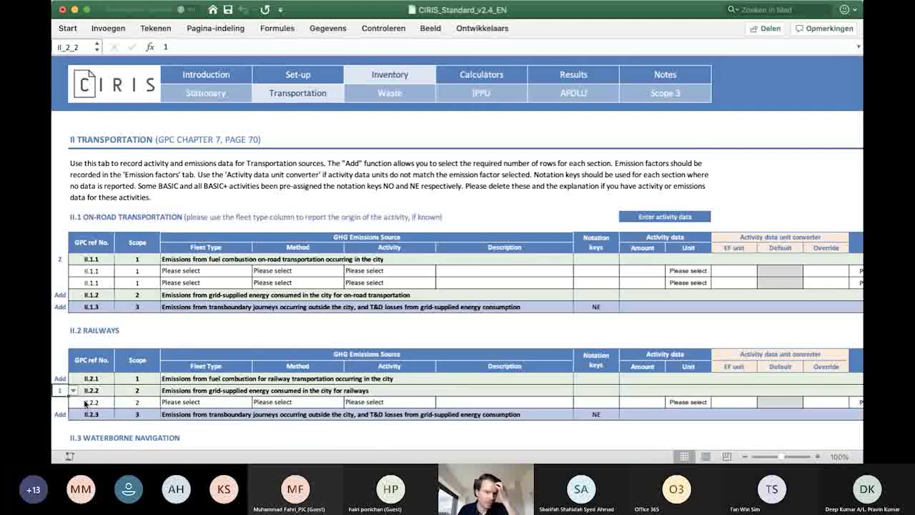
click(203, 273)
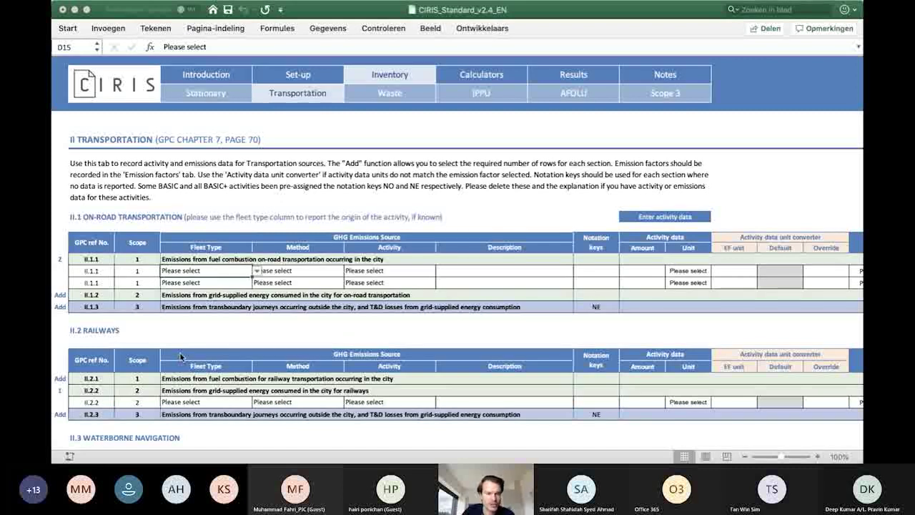
Step: Set the fleet type of both new on-road rows to Multiple
click(185, 340)
click(234, 283)
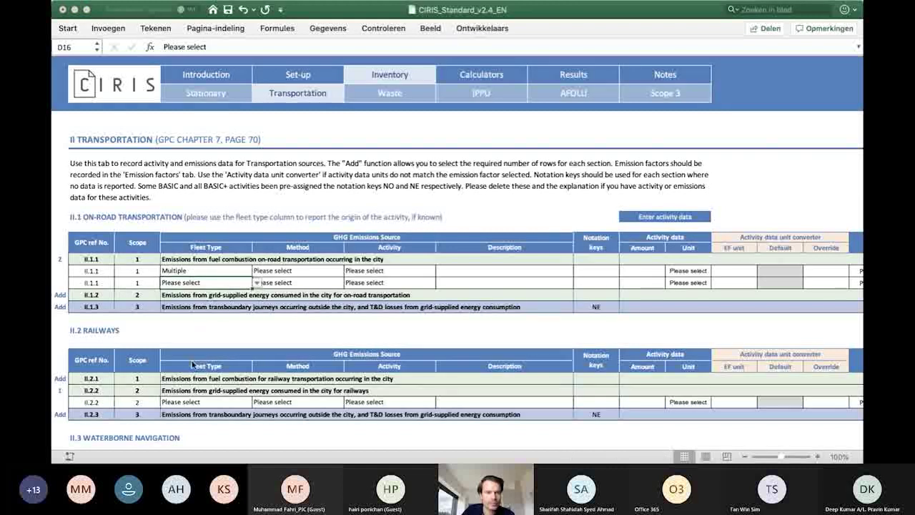
click(193, 366)
click(319, 270)
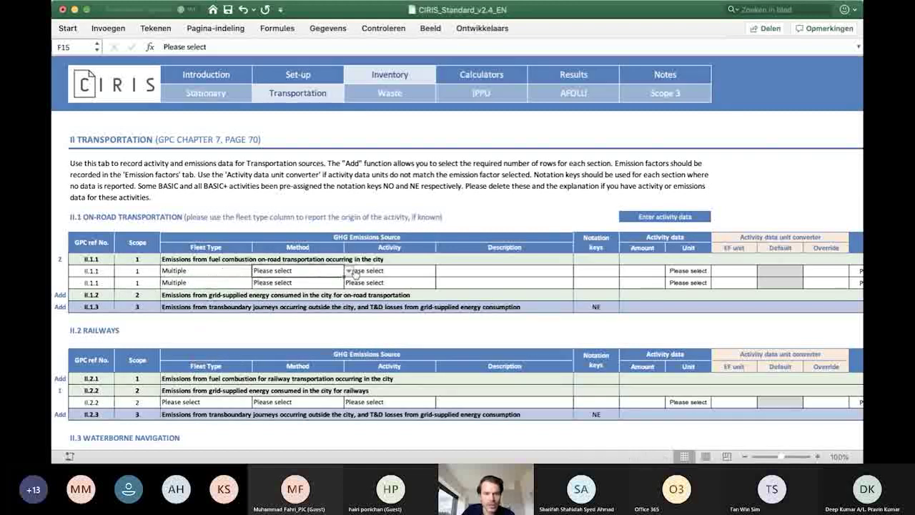
Step: Set both rows' method to Fuel sales approach and the first row's activity to Diesel oil
click(350, 273)
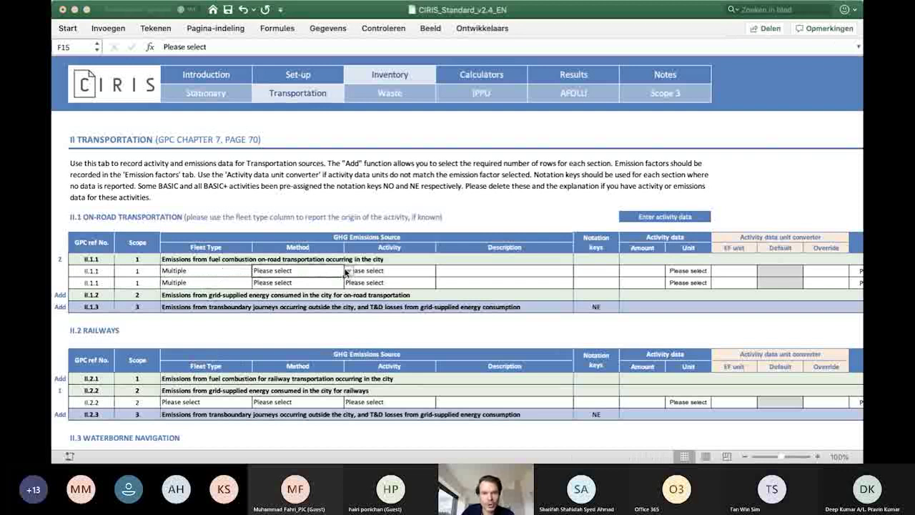
click(322, 283)
click(351, 285)
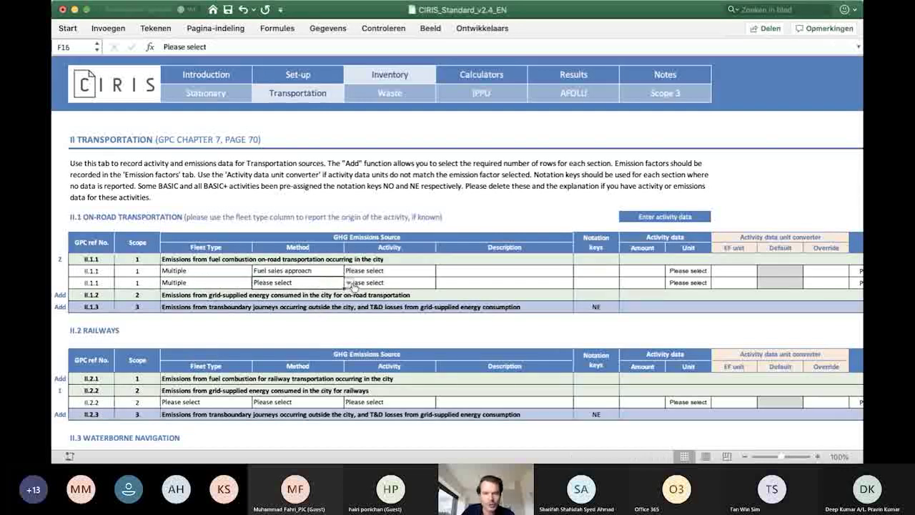
click(296, 318)
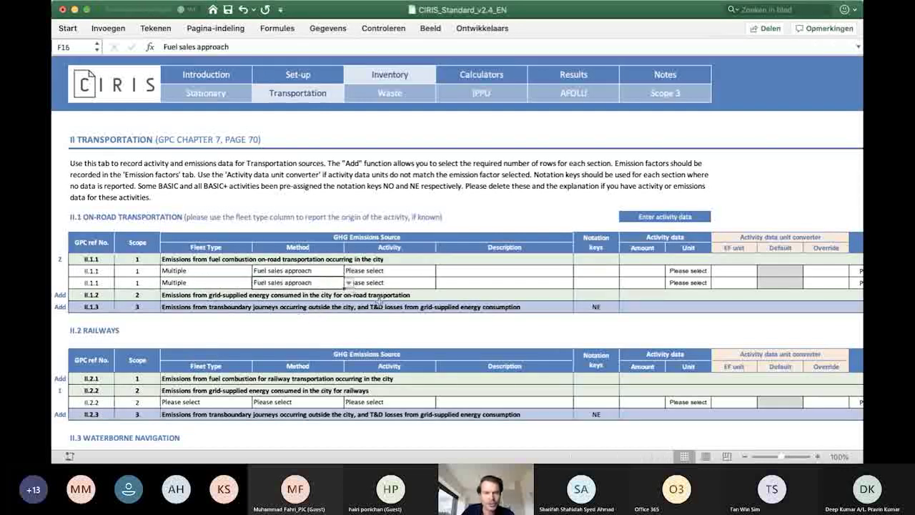
click(407, 272)
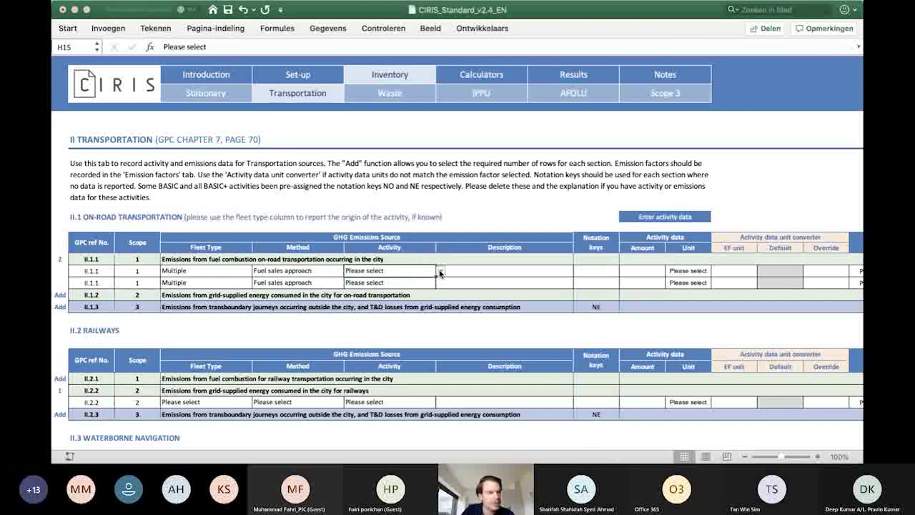
click(440, 270)
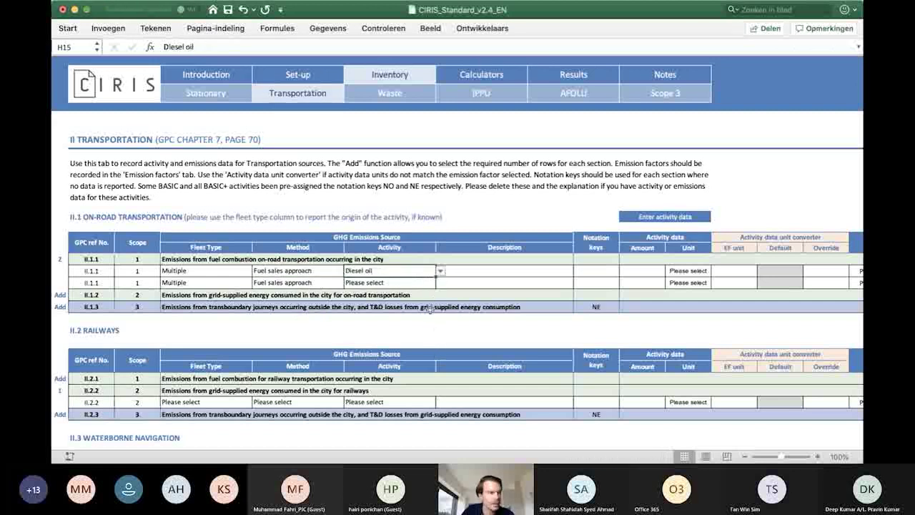
click(422, 286)
click(428, 284)
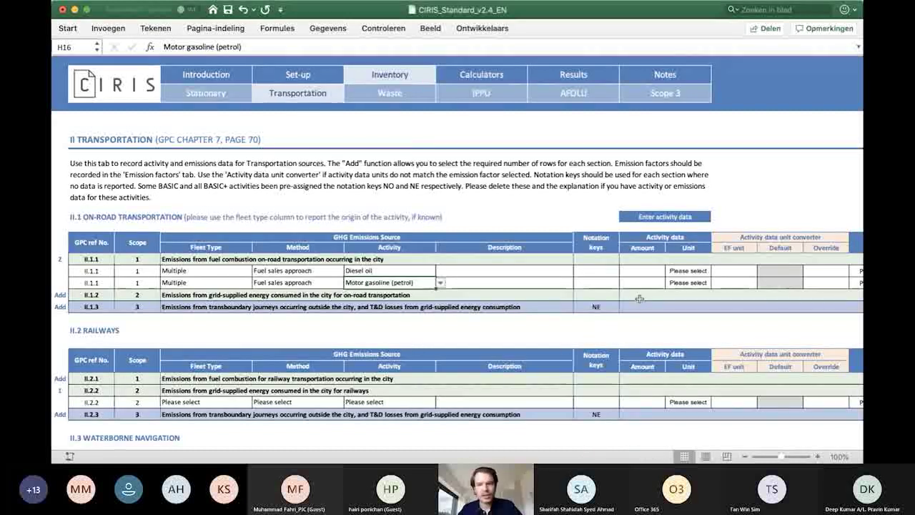
Step: Enter amounts of 15000 for diesel oil and 25000 for motor gasoline
click(640, 272)
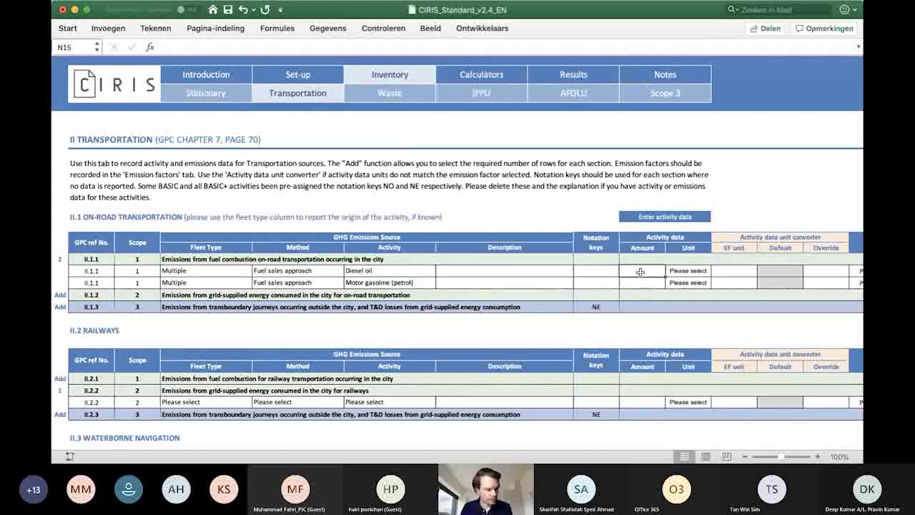
text(15000)
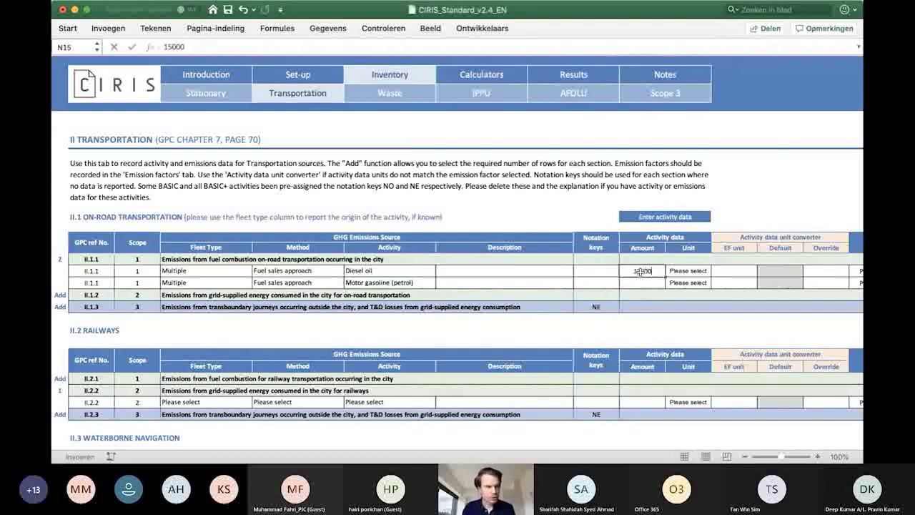
key(Return)
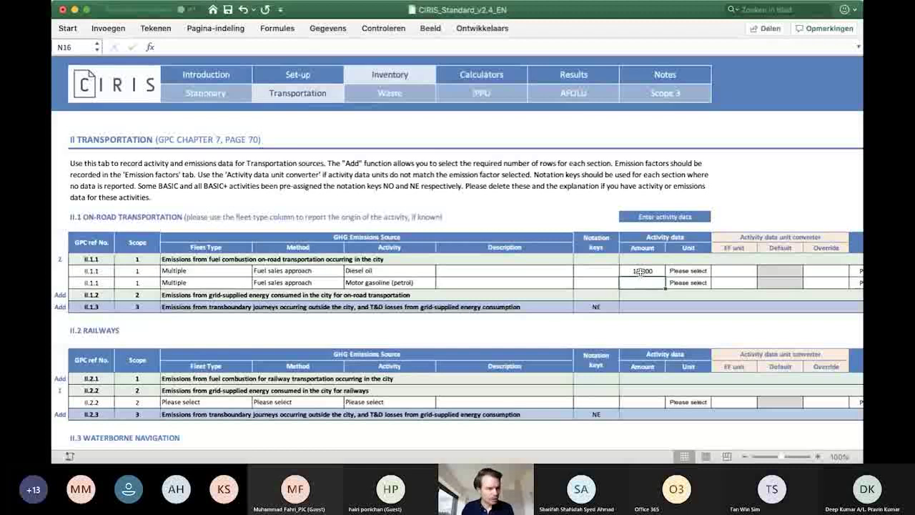
text(25000)
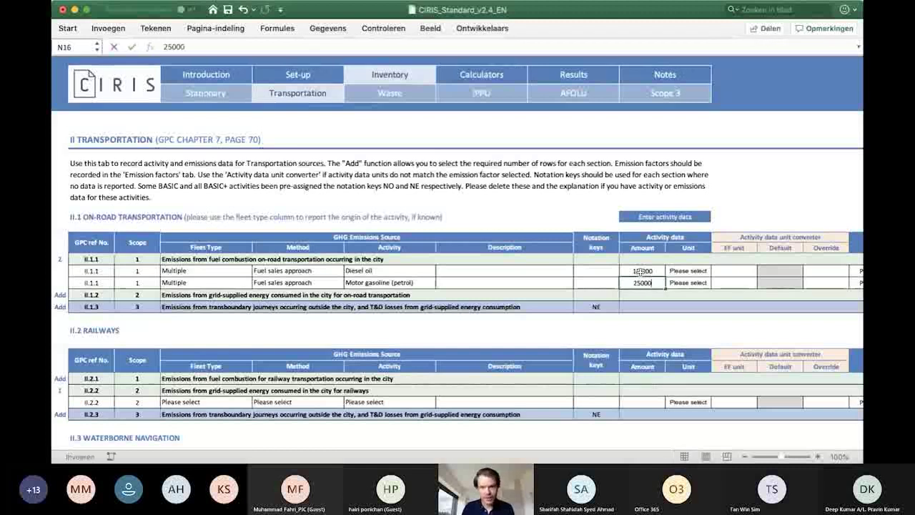
key(Tab)
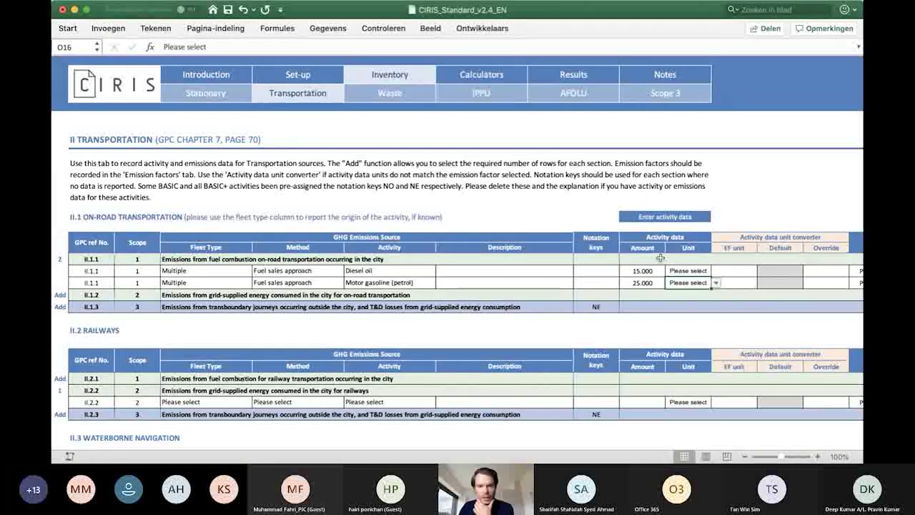
Step: Set the unit of both on-road amounts to TJ
click(690, 271)
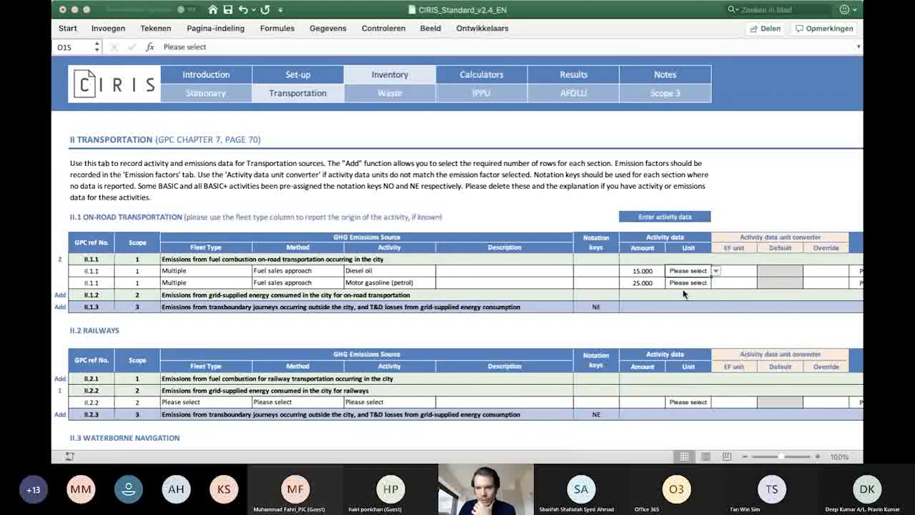
text(TJ)
key(Return)
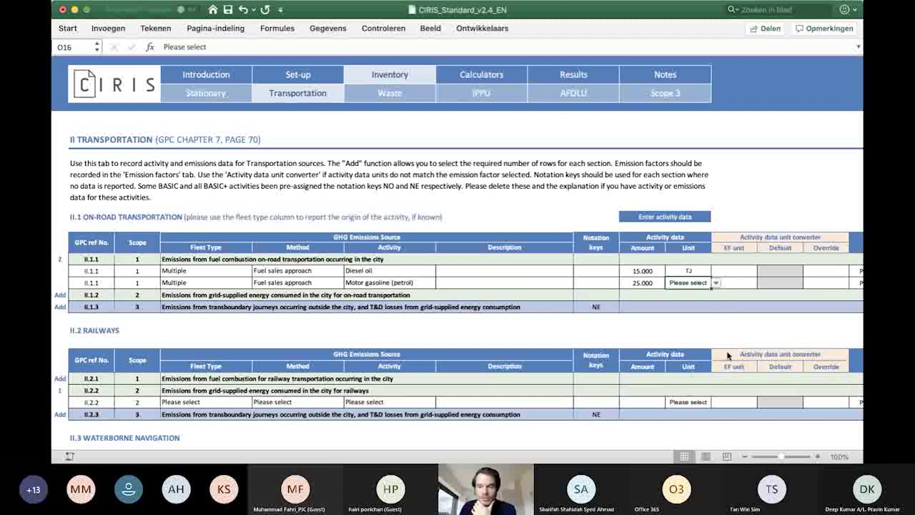
key(ctrl+d)
drag(237, 447, 335, 446)
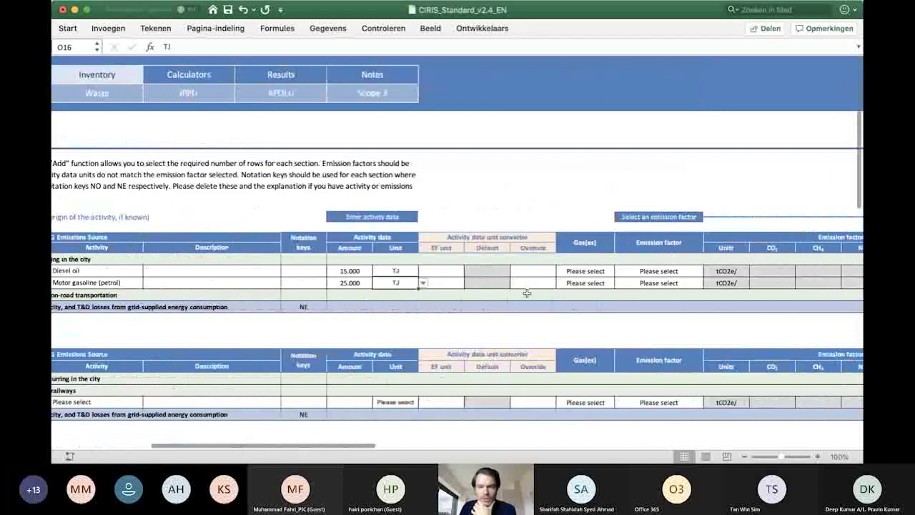
click(582, 273)
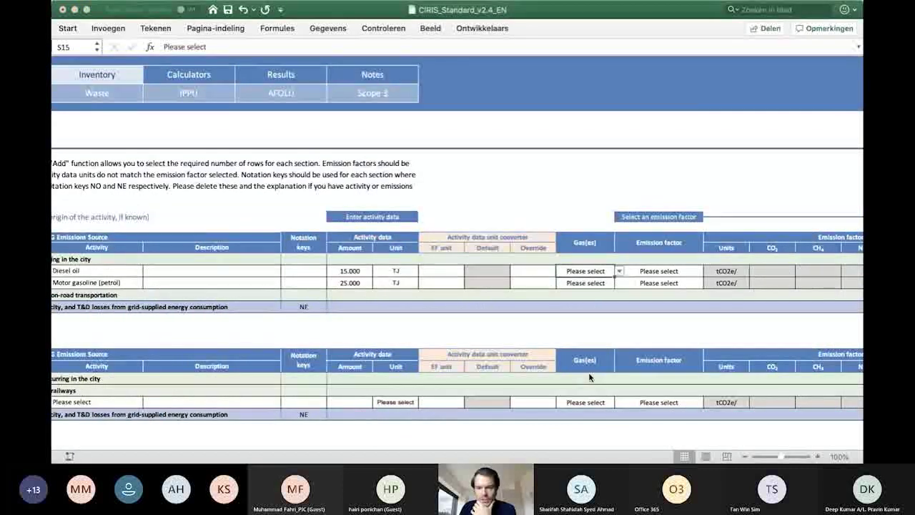
click(592, 326)
click(595, 285)
click(618, 285)
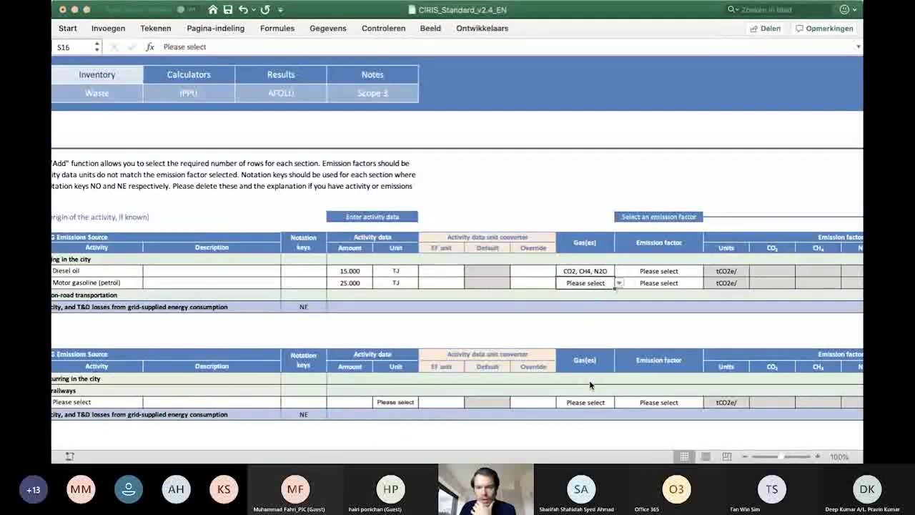
click(593, 392)
click(689, 271)
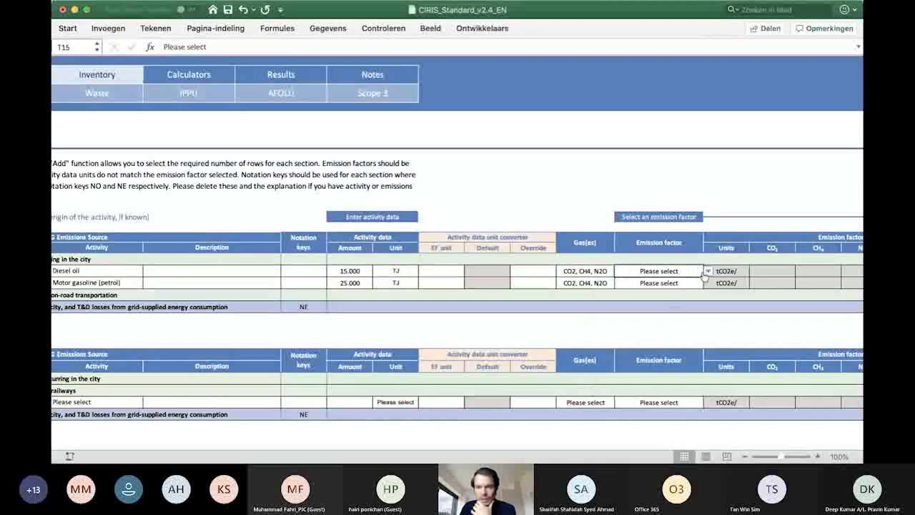
click(646, 346)
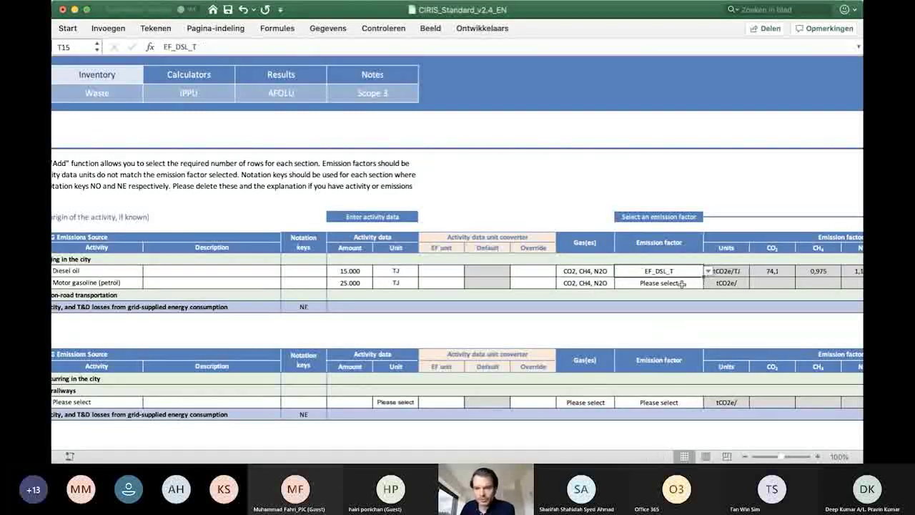
click(682, 284)
click(708, 284)
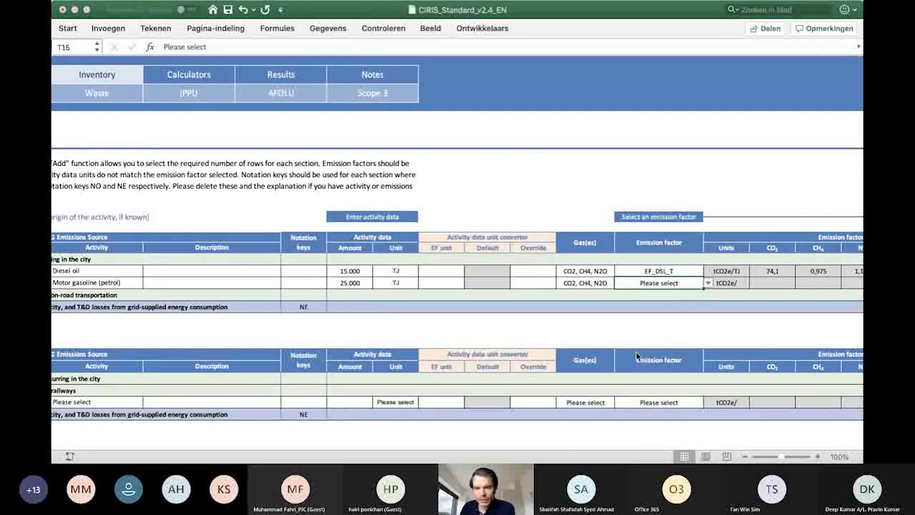
click(636, 362)
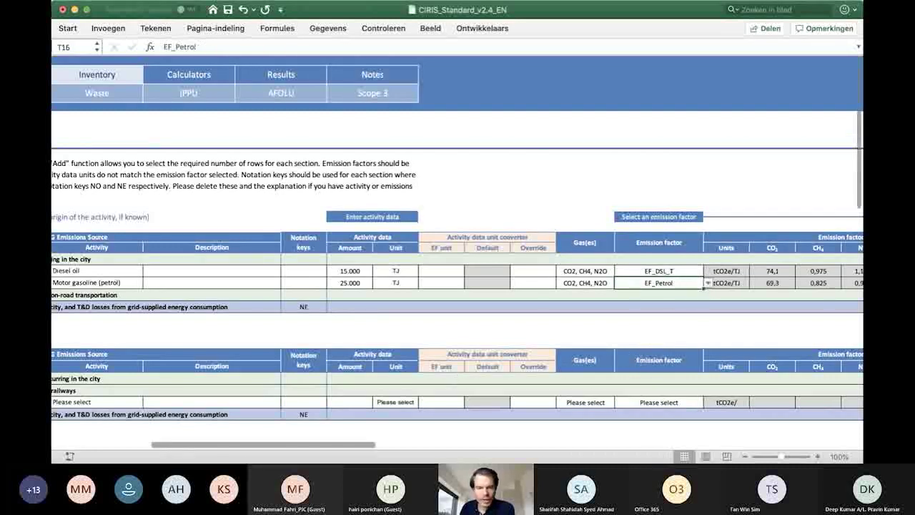
drag(242, 447, 143, 443)
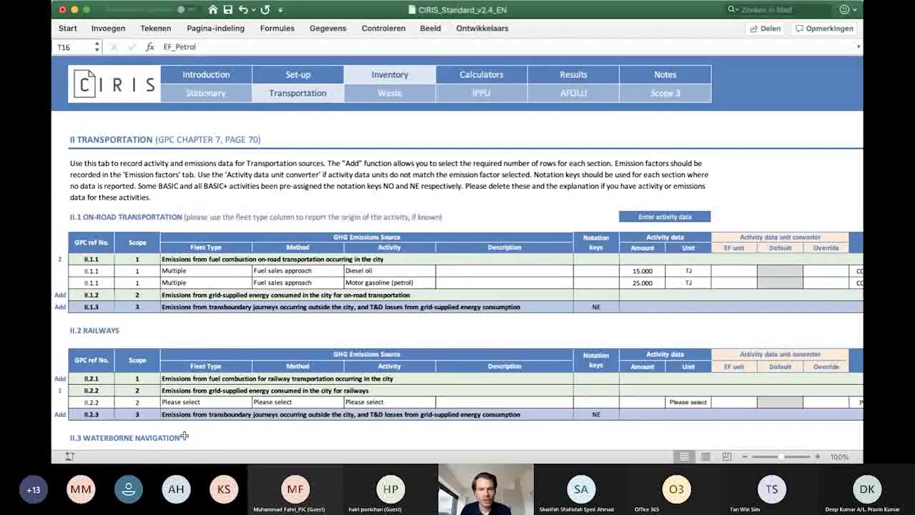
Step: Set the notation key of row II.1.2 to IE
click(601, 294)
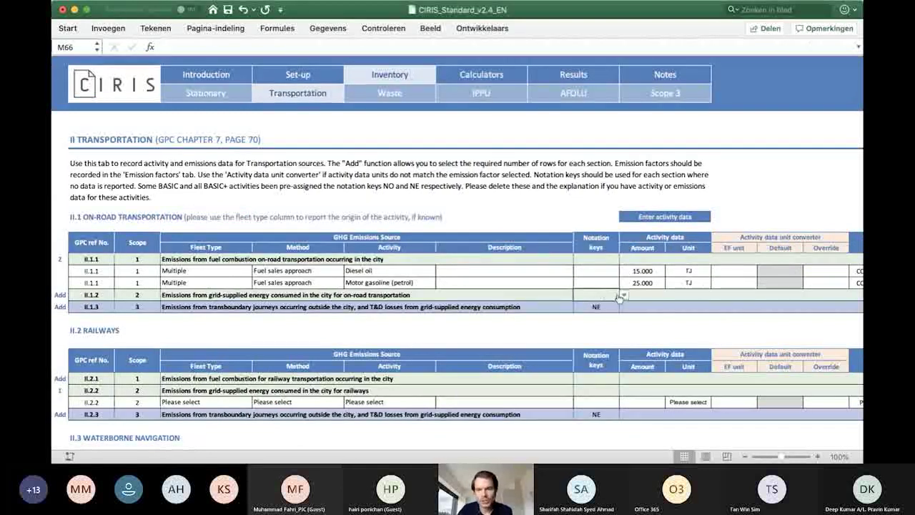
click(623, 295)
click(589, 331)
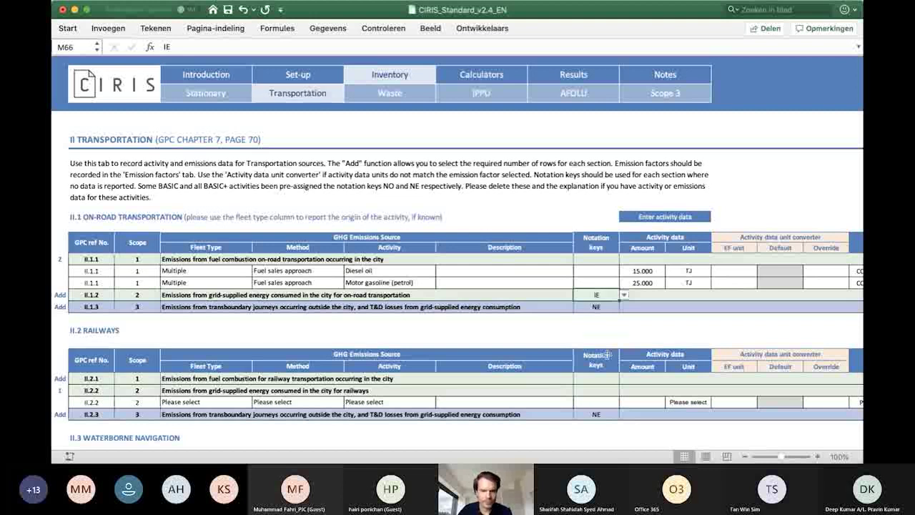
Step: Attempt a NO notation key for row II.2.1, cancelling the mistaken autocompleted entry
scroll(606, 359, down, 1)
scroll(607, 359, down, 1)
click(601, 335)
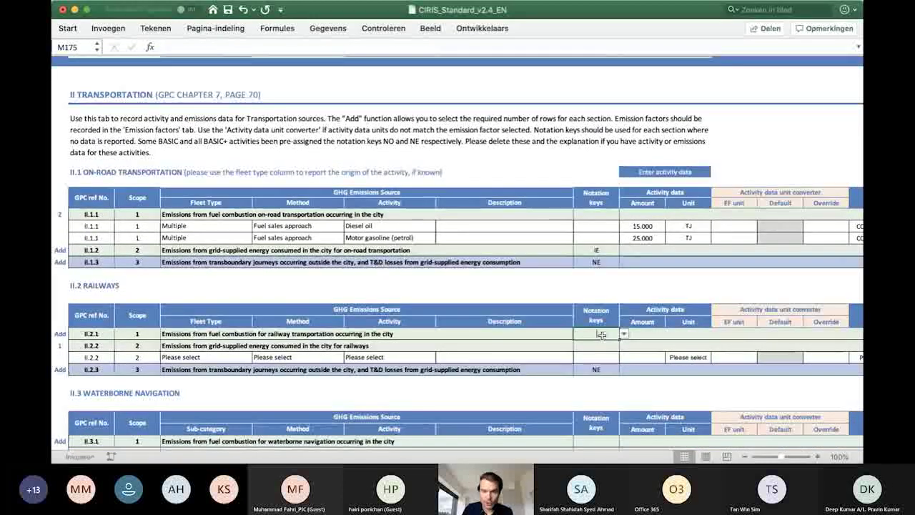
text(NO)
key(Escape)
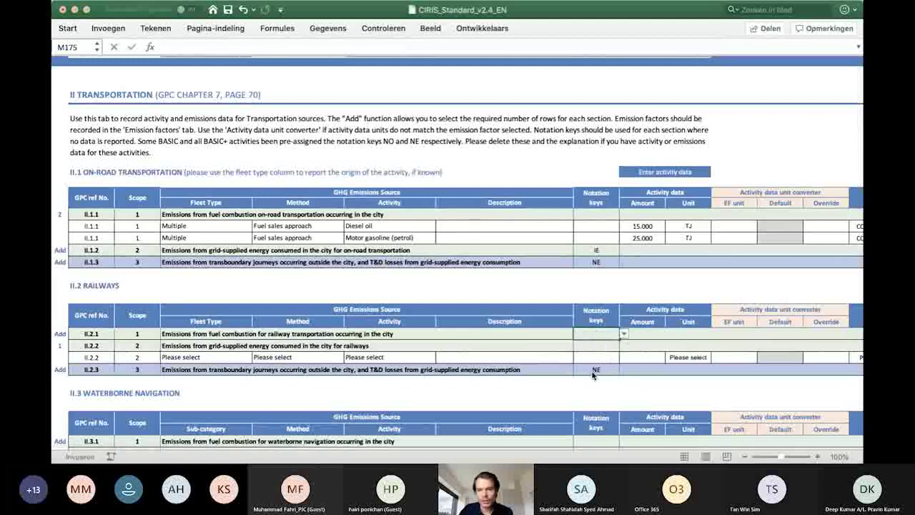
key(F2)
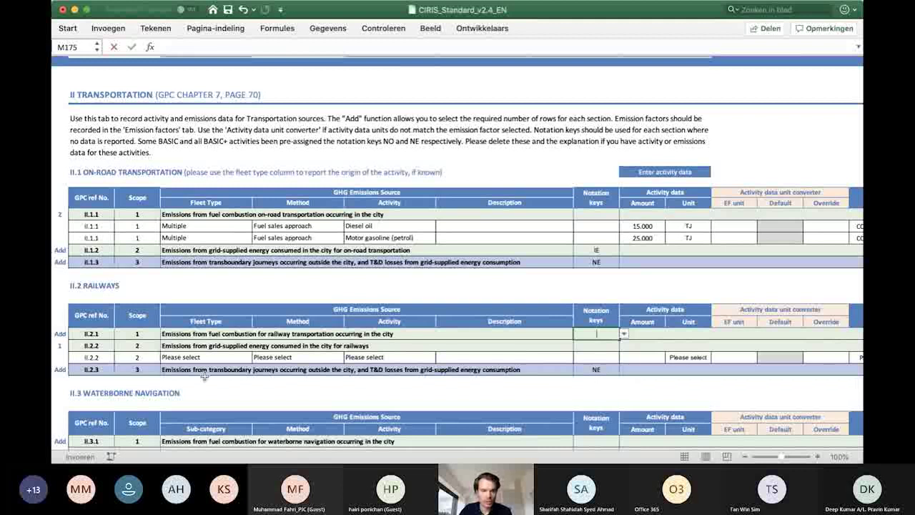
click(228, 357)
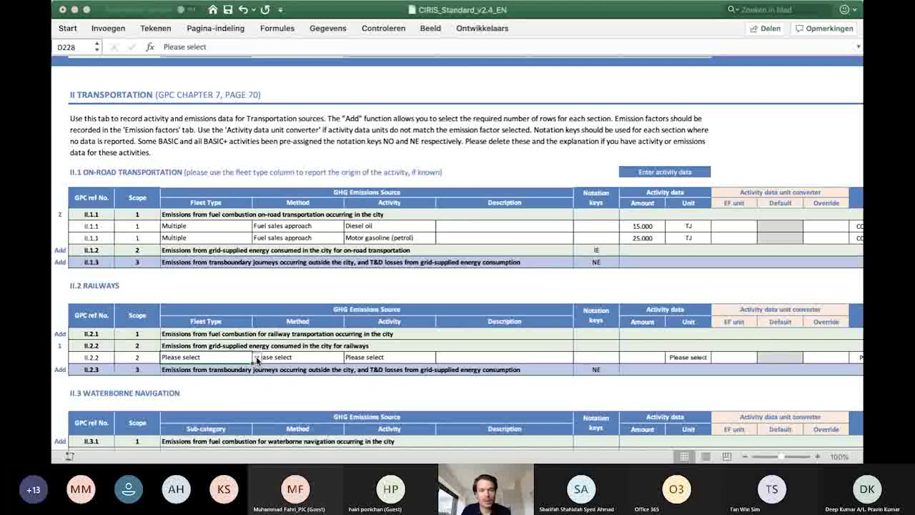
Step: Fill row II.2.2 with fleet type Public, City-induced activity, Electricity and amount 7000
click(184, 424)
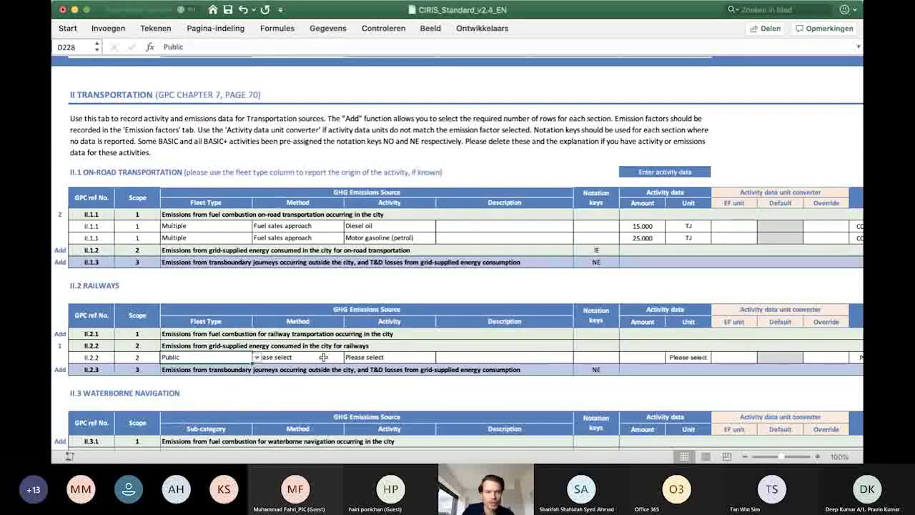
click(325, 356)
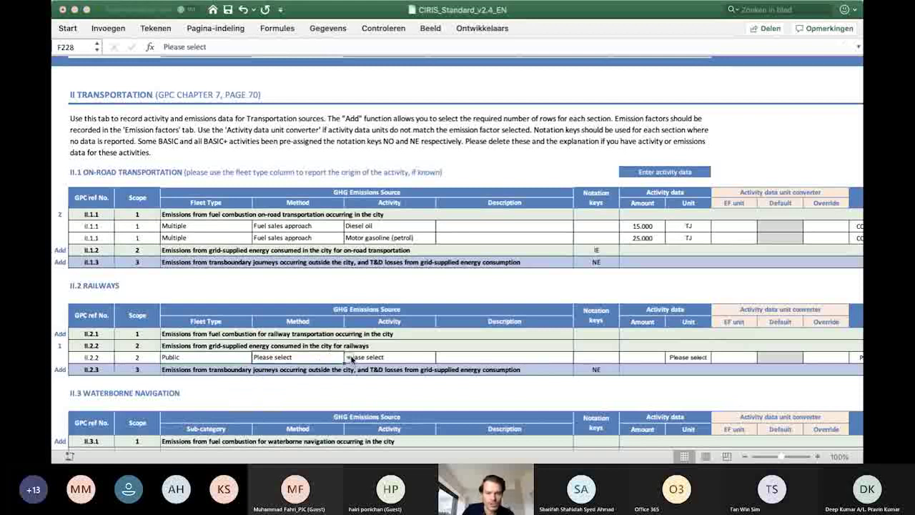
click(350, 359)
click(329, 422)
click(407, 358)
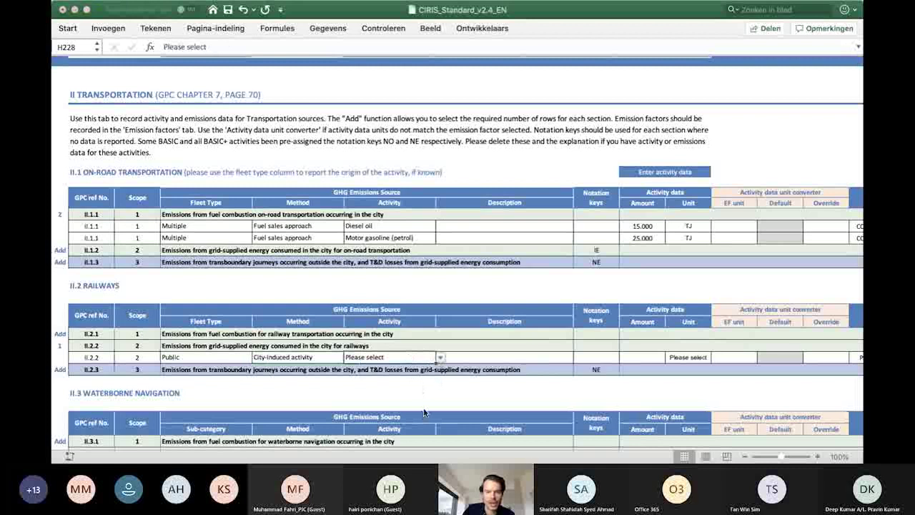
click(446, 394)
click(658, 360)
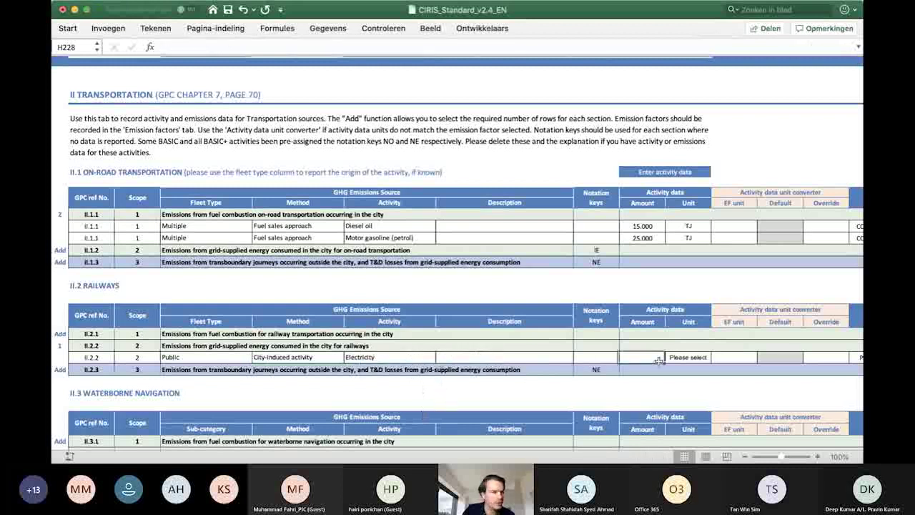
text(70000)
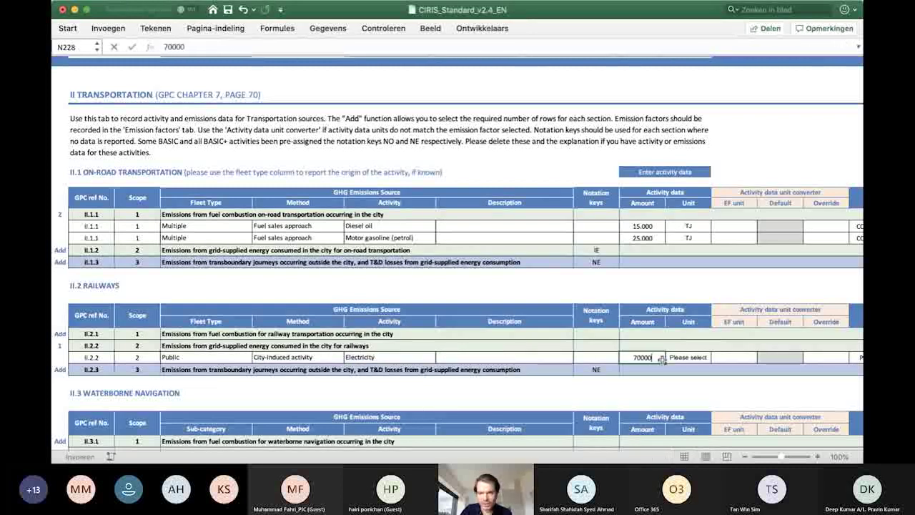
key(Tab)
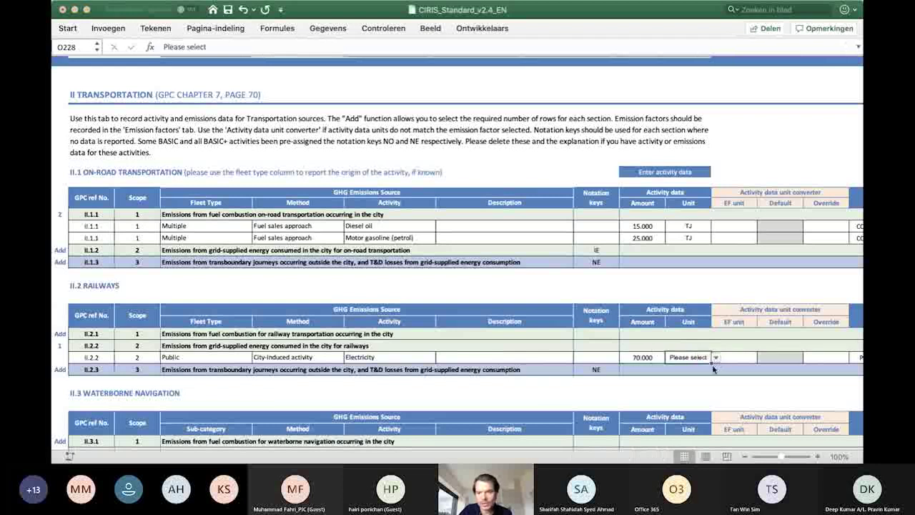
Step: Set the railway electricity amount's unit to MWh
click(748, 458)
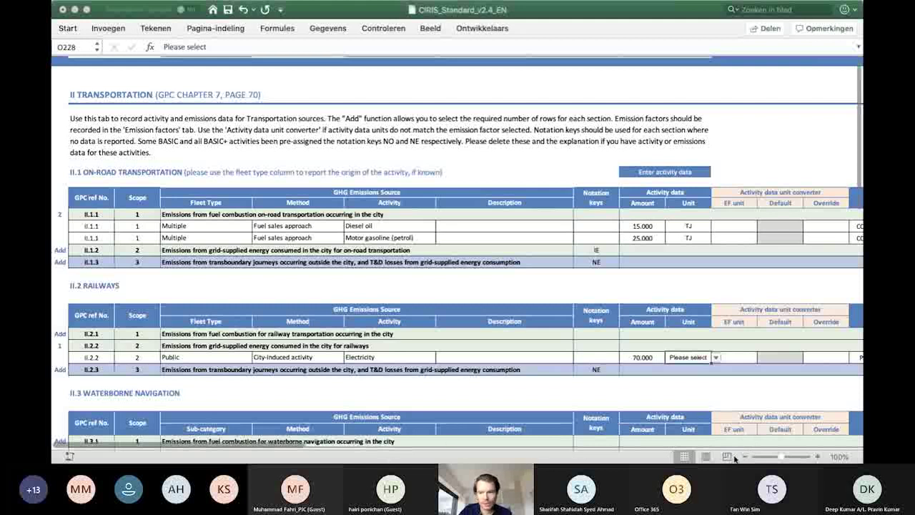
click(700, 408)
scroll(312, 446, up, 1)
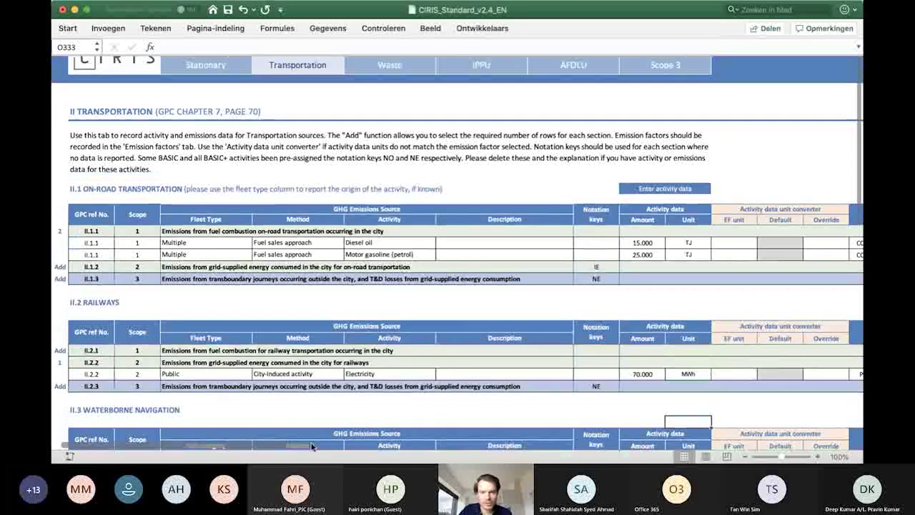
scroll(312, 446, right, 5)
Step: Choose emission factor EF_Elec and gas CO2 for row II.2.2
click(704, 374)
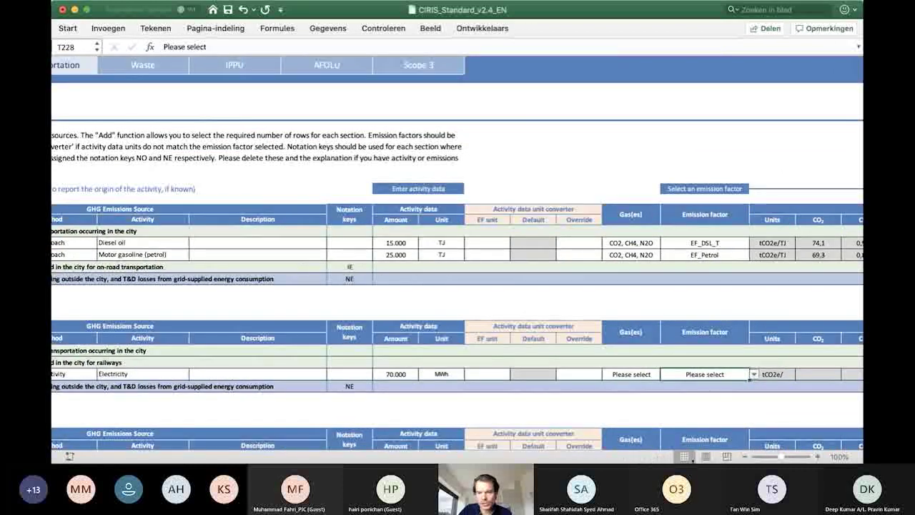
click(754, 374)
click(703, 386)
click(658, 377)
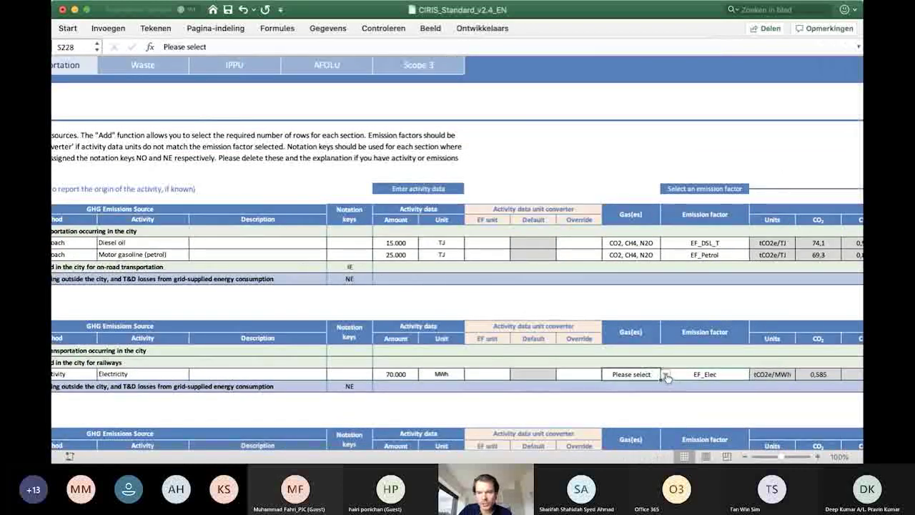
click(650, 408)
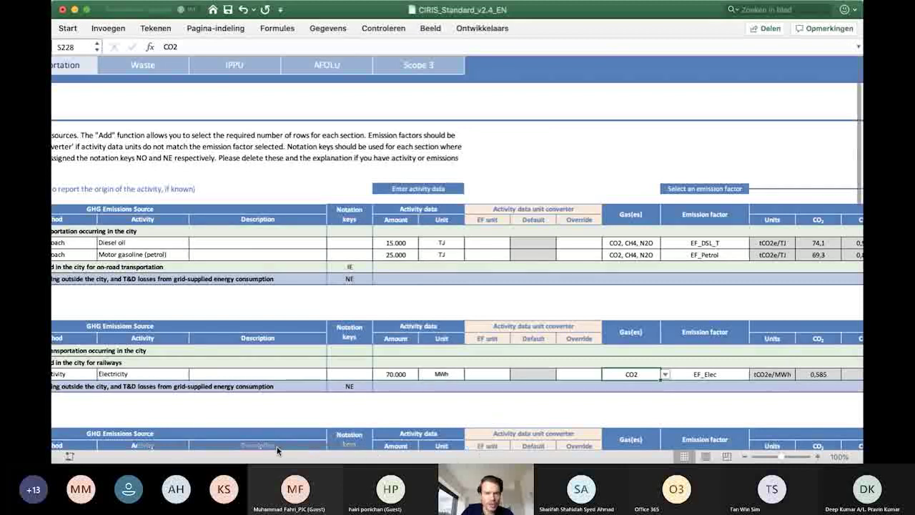
scroll(323, 451, left, 5)
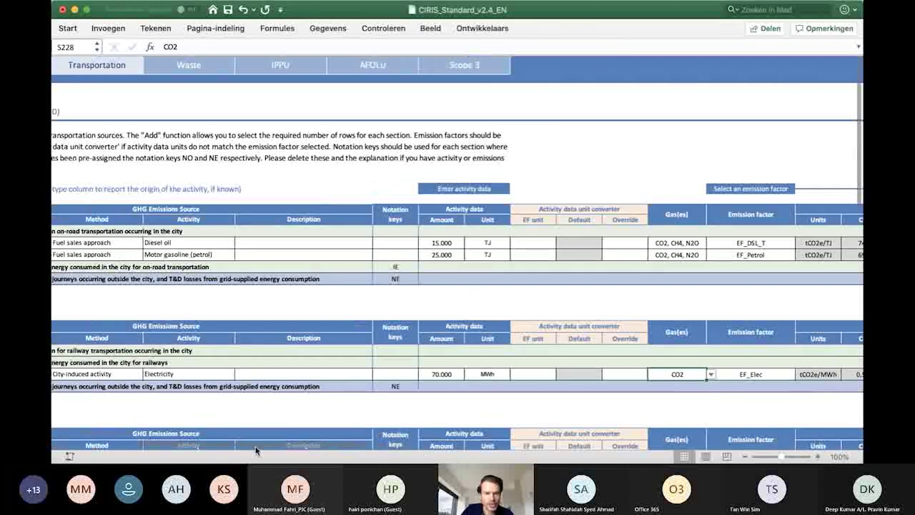
Step: Set the notation key of row II.2.1 to NO
click(599, 352)
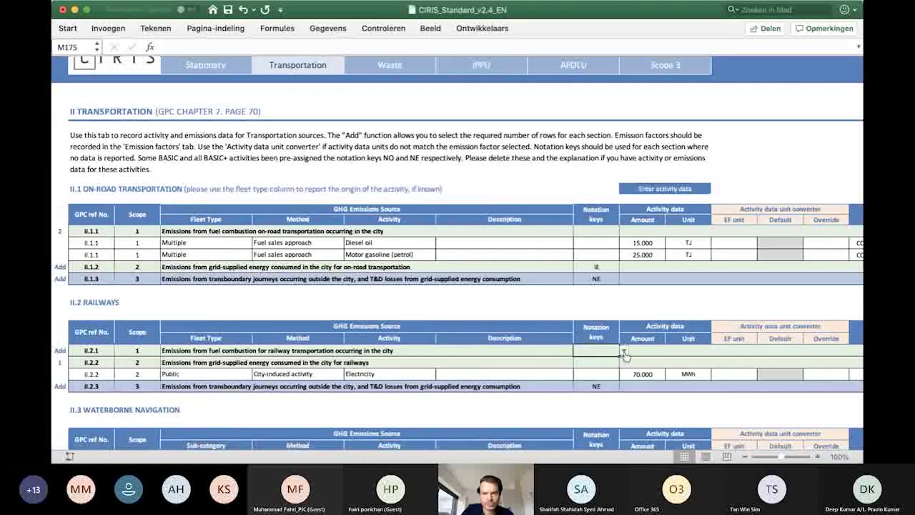
click(623, 351)
click(594, 383)
click(604, 390)
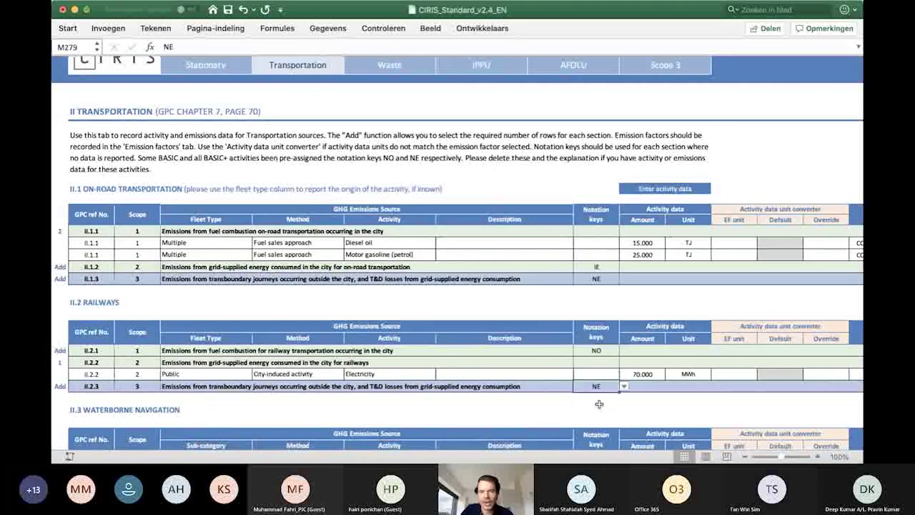
scroll(599, 404, down, 1)
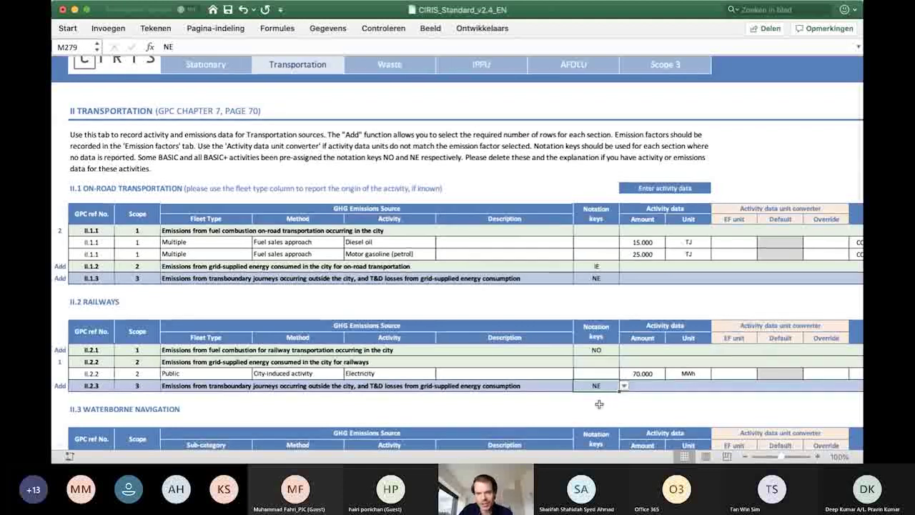
scroll(599, 404, down, 5)
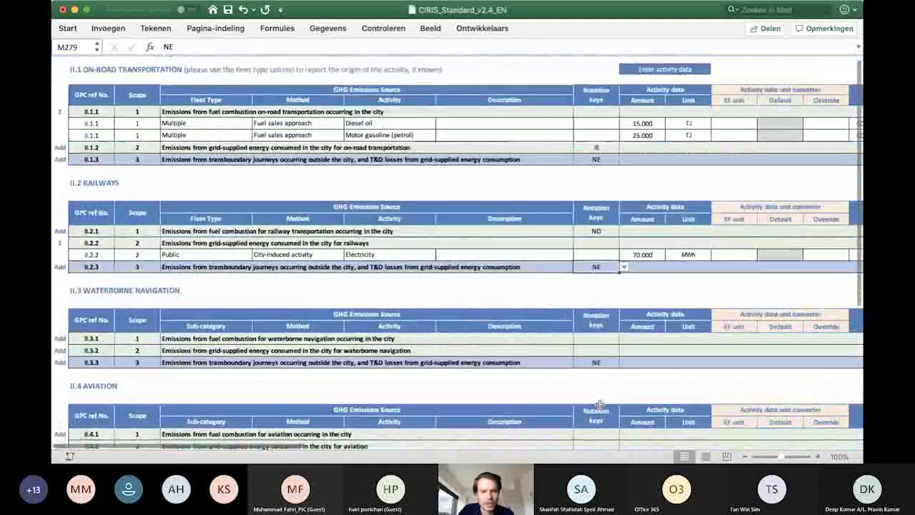
scroll(598, 404, down, 5)
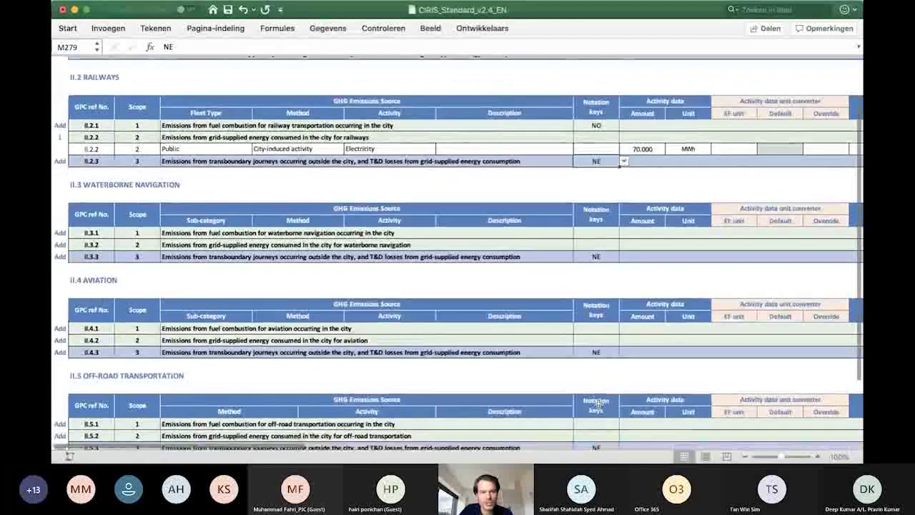
scroll(599, 403, down, 1)
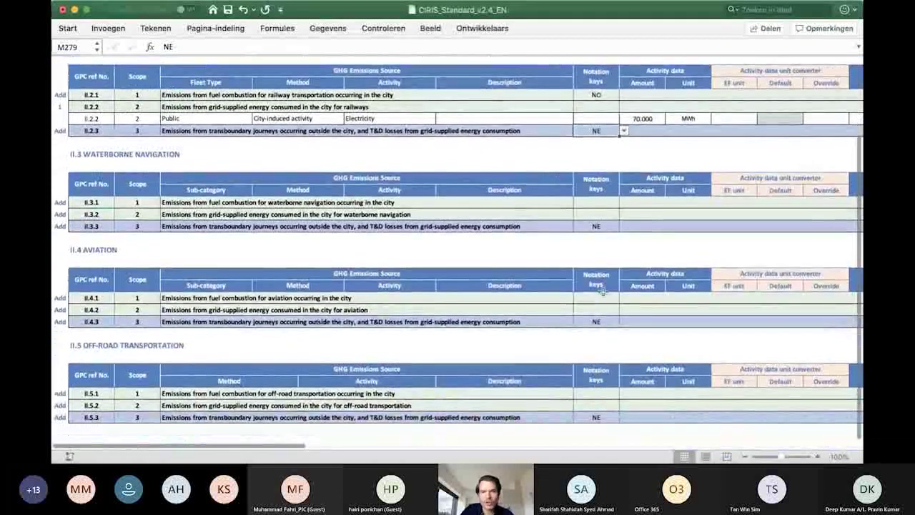
Step: Set the notation keys of rows II.3.1 and II.3.2 to NO
click(596, 203)
click(624, 203)
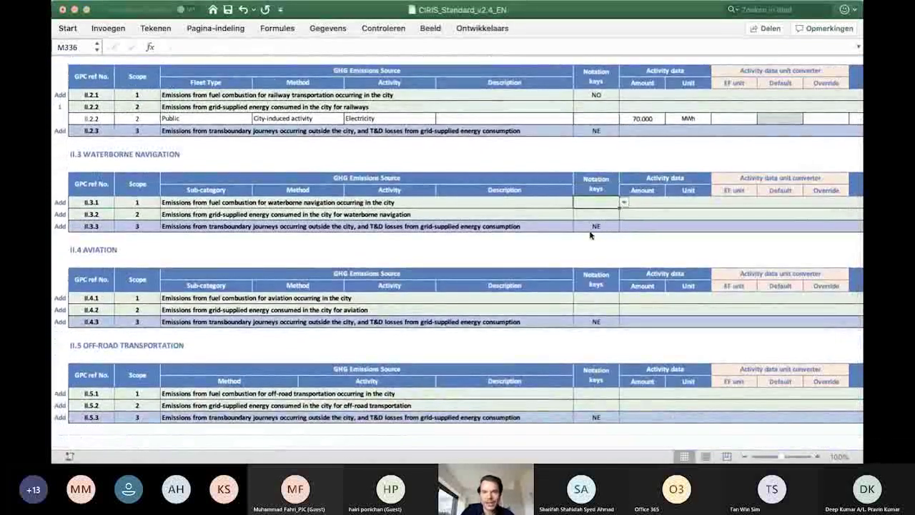
click(606, 226)
click(609, 214)
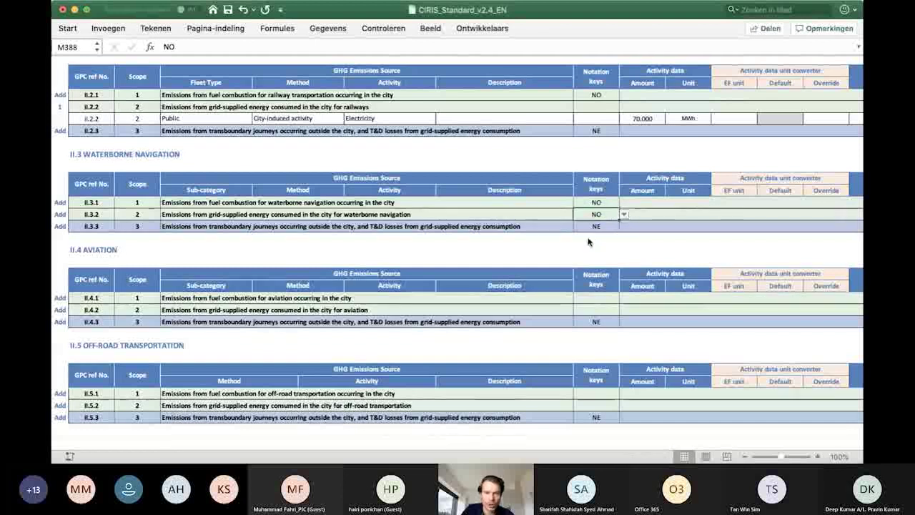
click(624, 213)
click(607, 238)
Step: Enter NO as the notation key for aviation rows II.4.1 and II.4.2
click(606, 297)
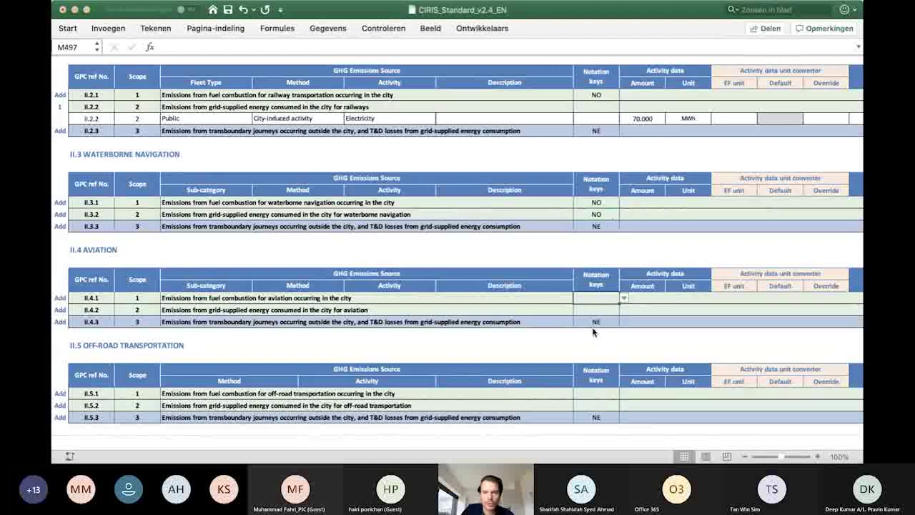
text(NO)
key(Return)
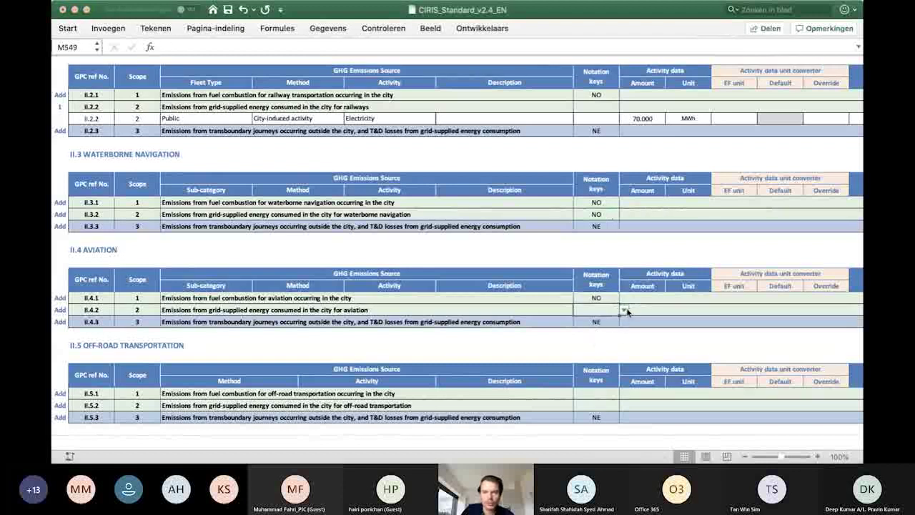
text(NO)
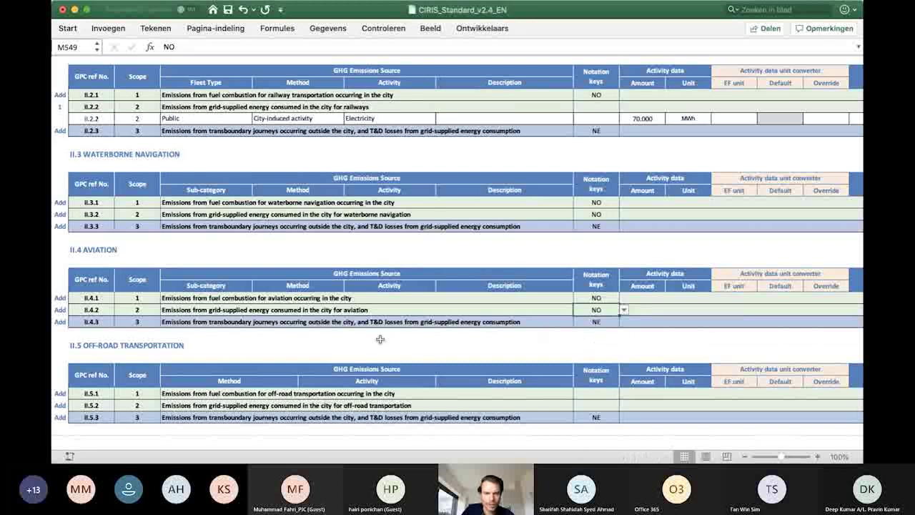
Step: Mark off-road rows II.5.1 and II.5.2 with notation key IE
click(595, 394)
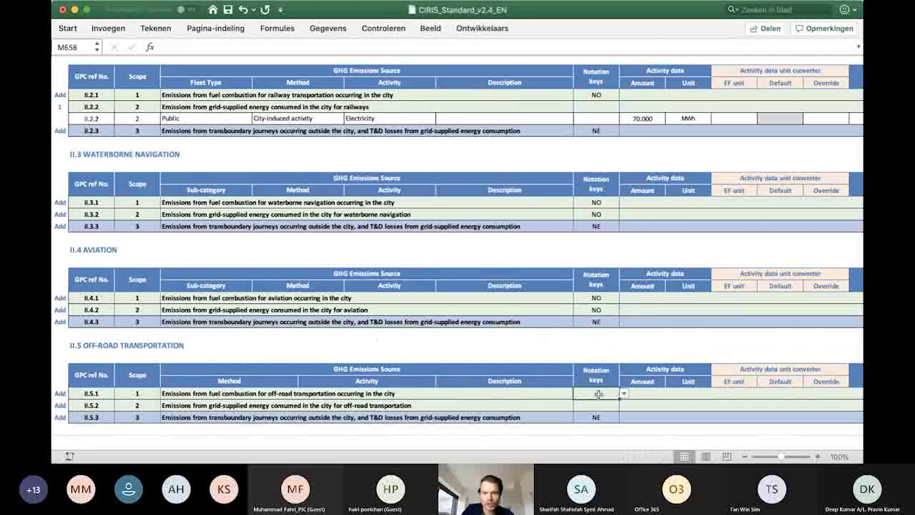
text(IE)
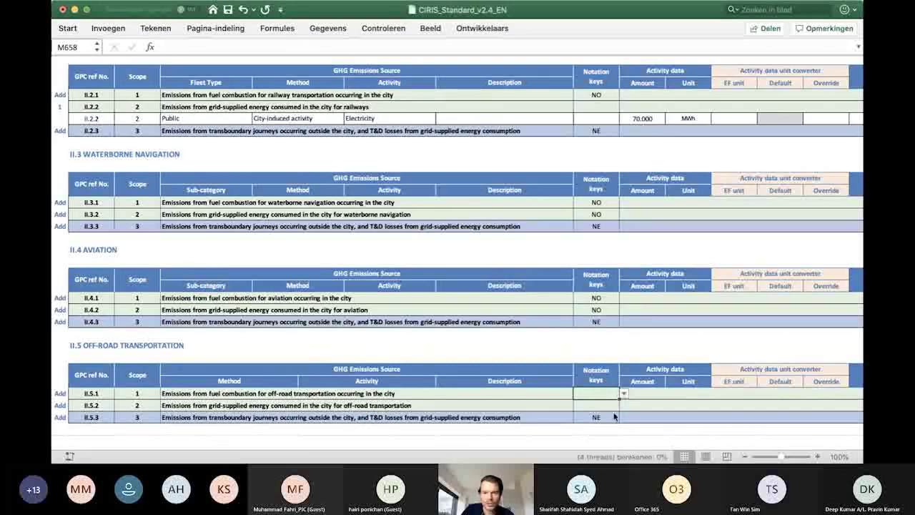
key(Return)
click(623, 405)
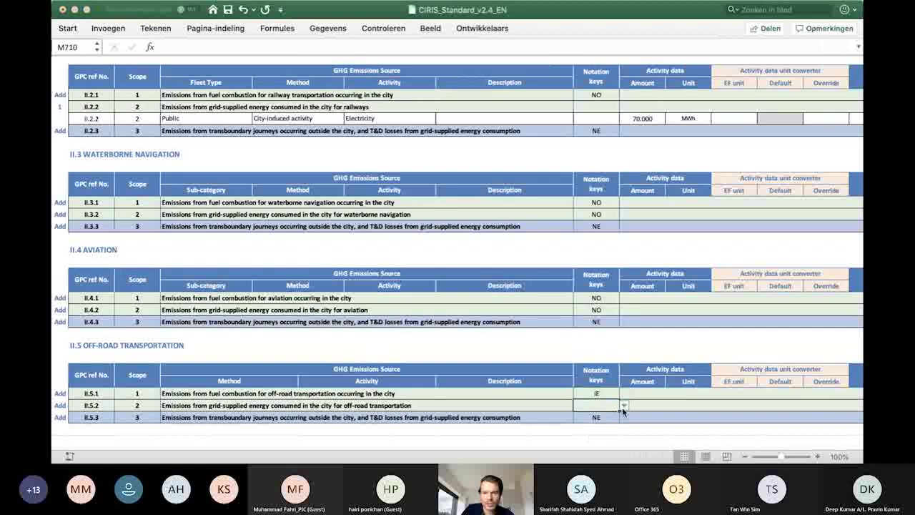
click(595, 450)
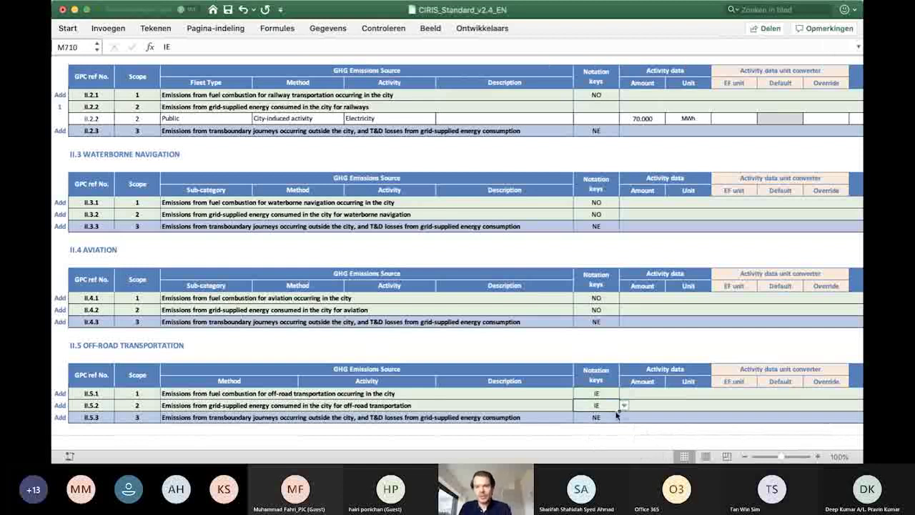
scroll(618, 293, up, 8)
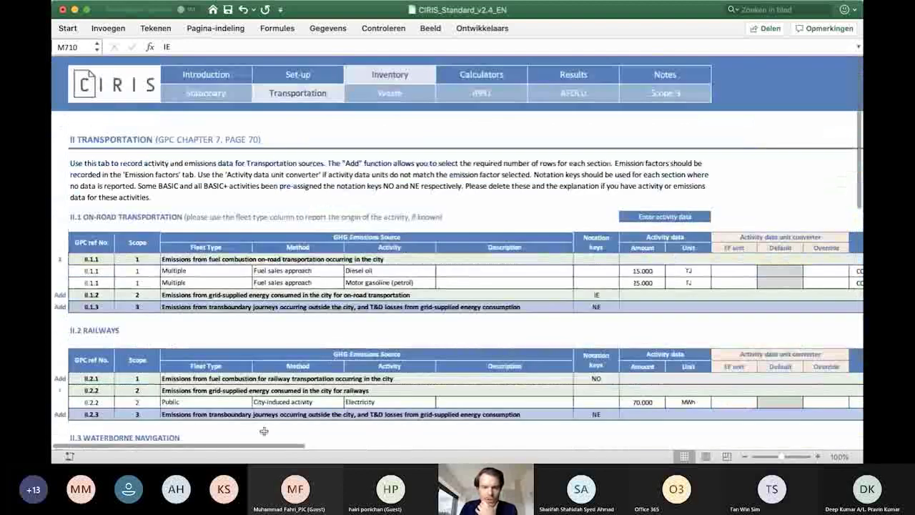
Step: Enter activity-data quality M for the two on-road rows and the II.2.2 railway row
drag(269, 445, 738, 426)
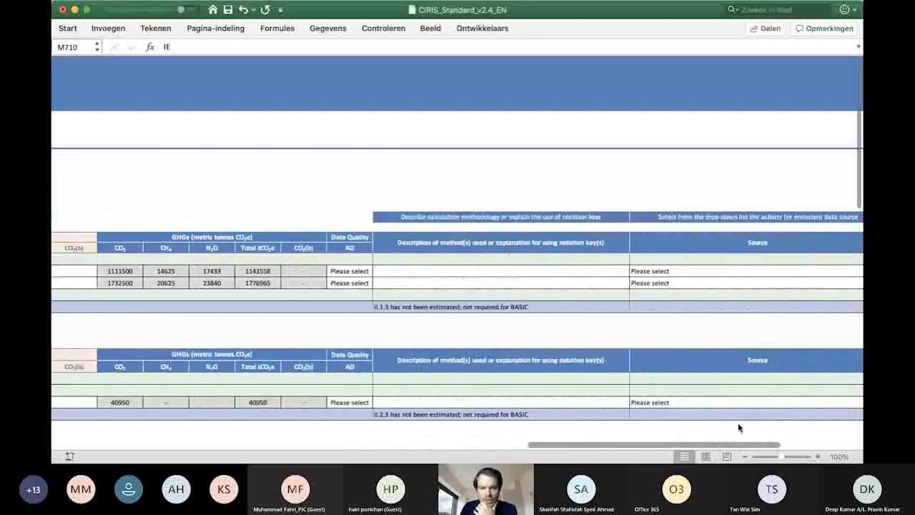
click(350, 271)
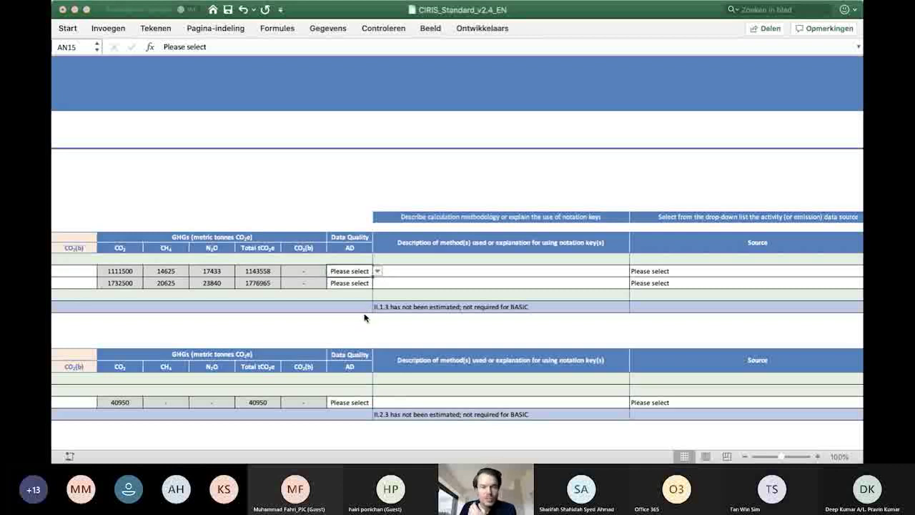
text(M)
key(Return)
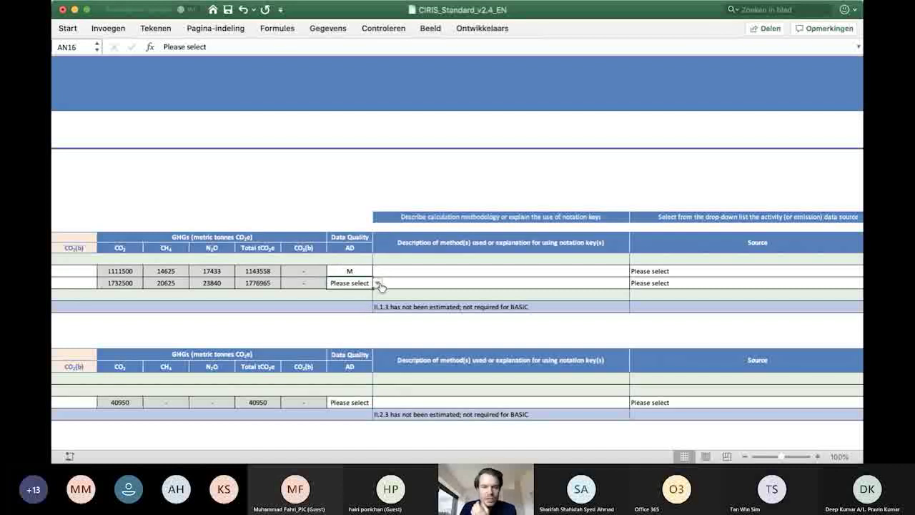
text(M)
click(362, 402)
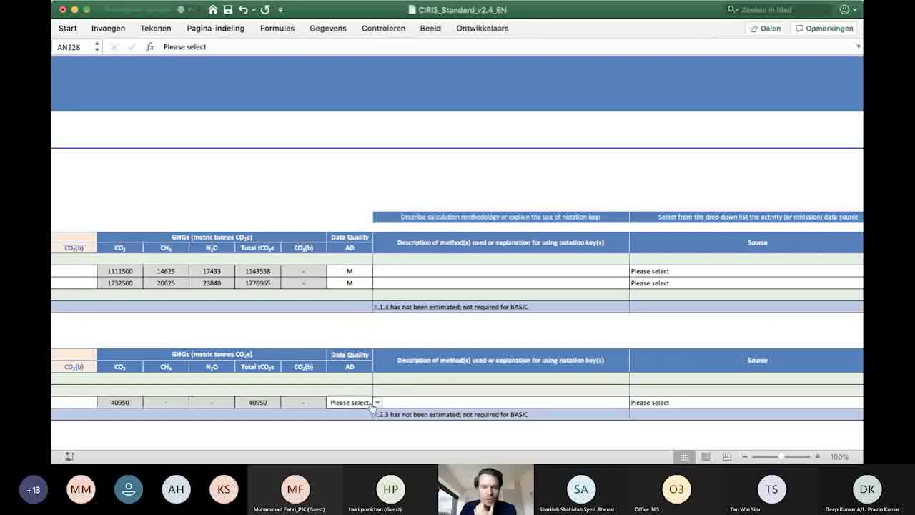
text(M)
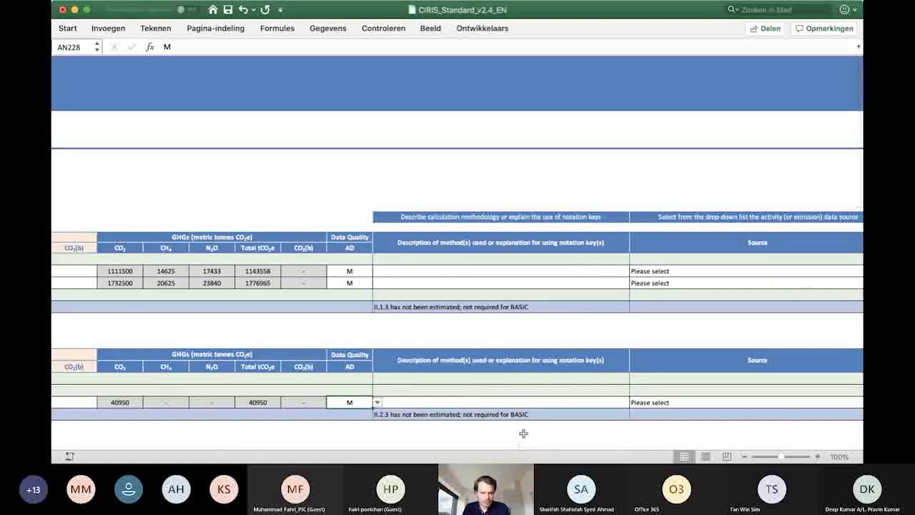
click(411, 293)
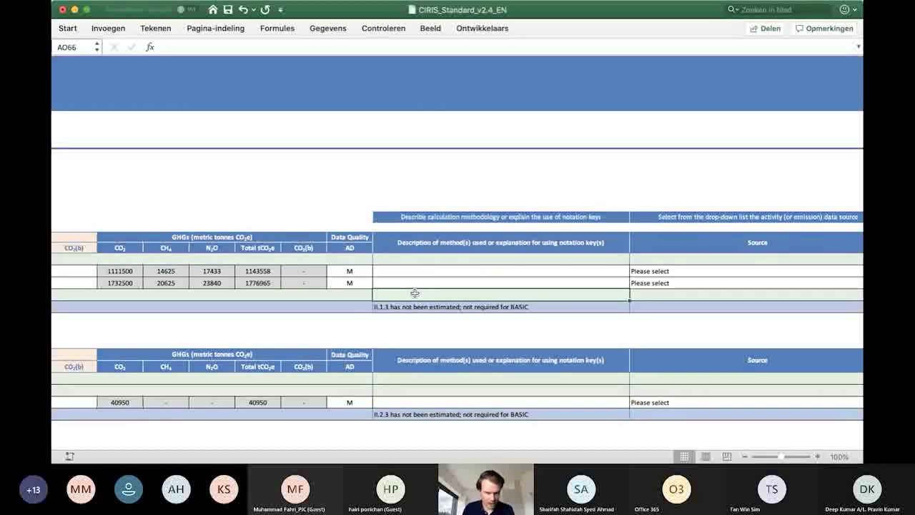
Step: Explain II.1.2 IE (EVs charge at home) and II.2.1 NO (no diesel trains in city)
text(# of Evs conside)
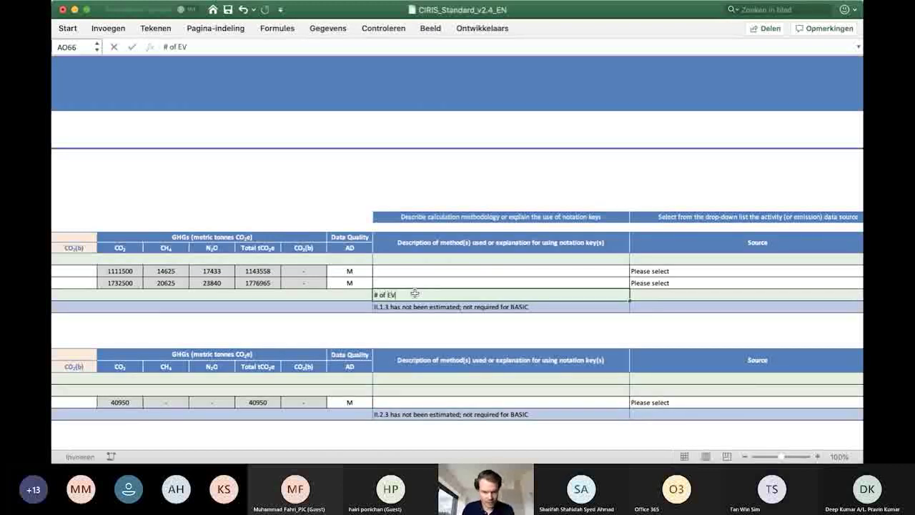
text(r)
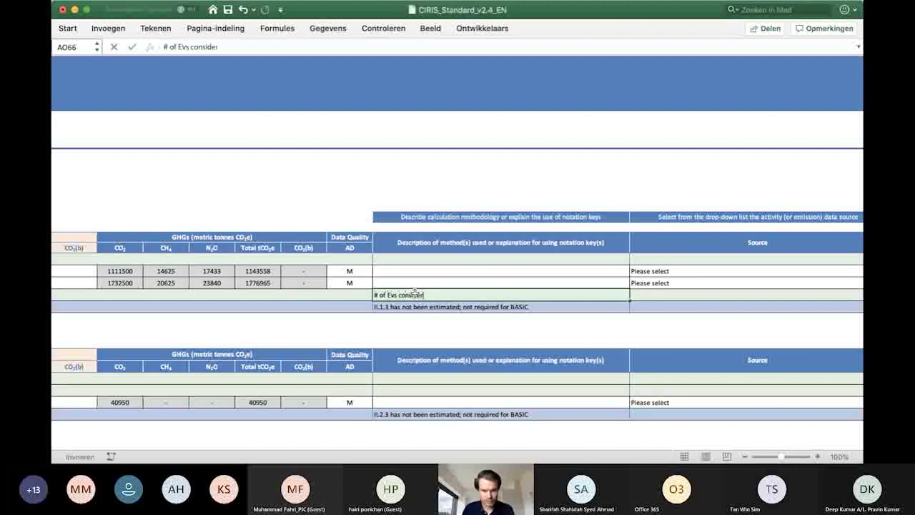
text(ed small )
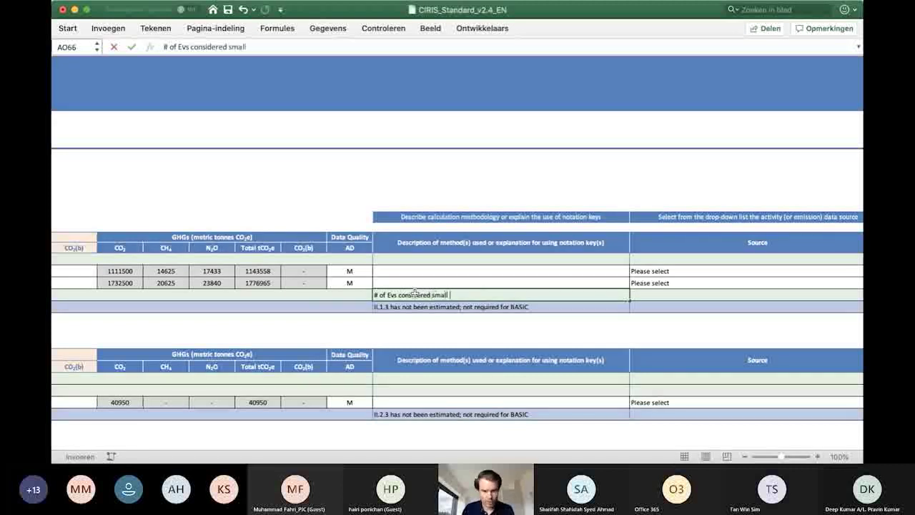
text(and charging)
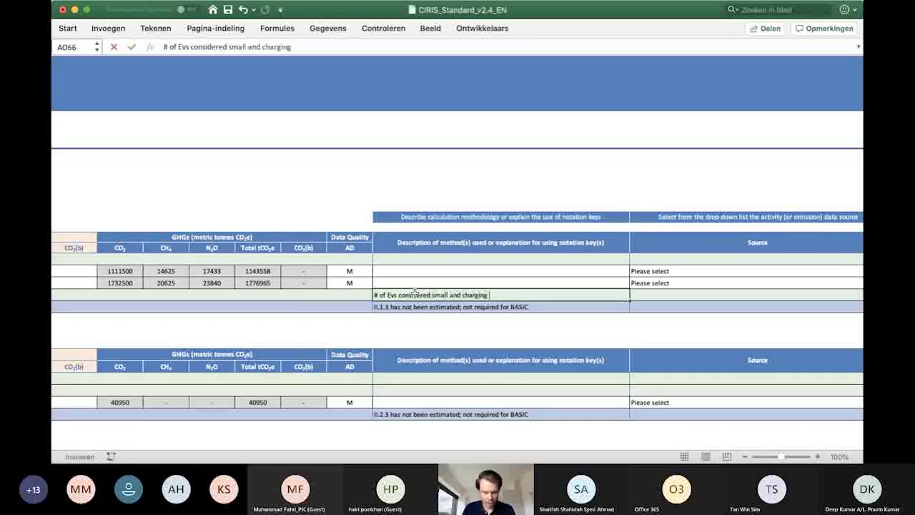
text( takes place at)
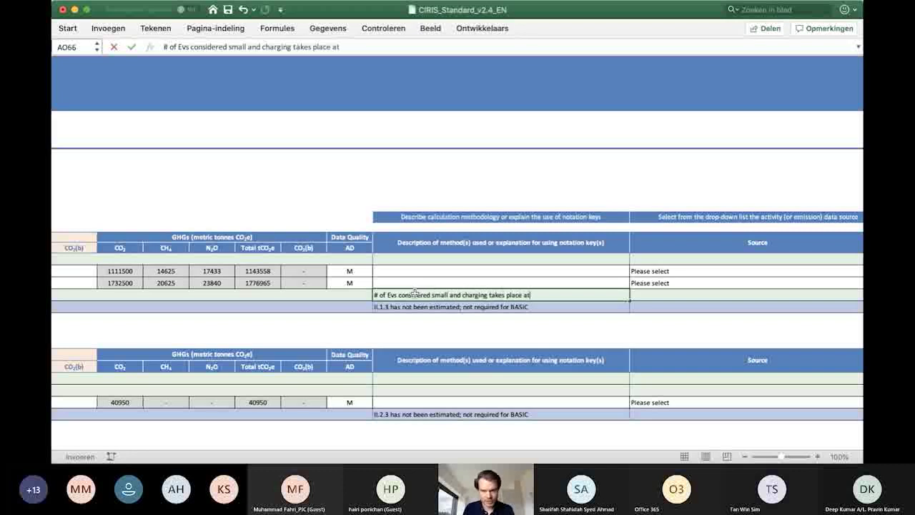
text( home so )
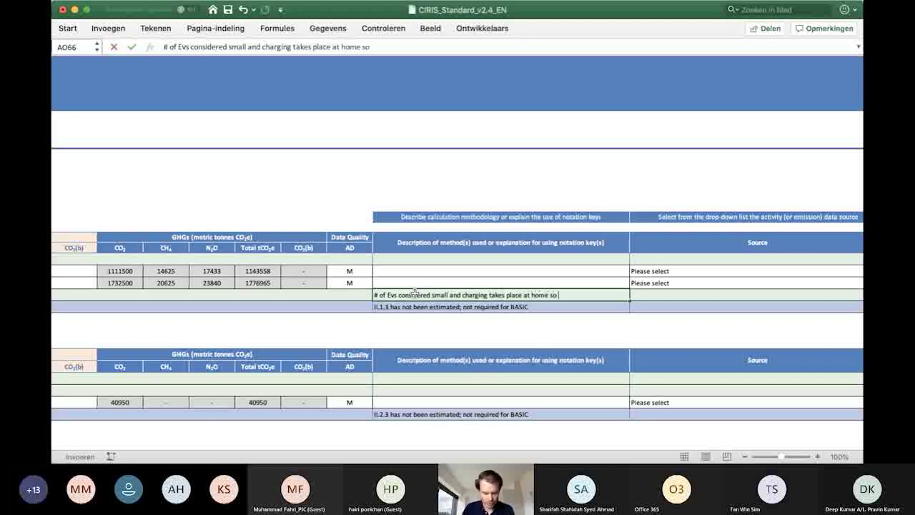
text(IE (I.1)
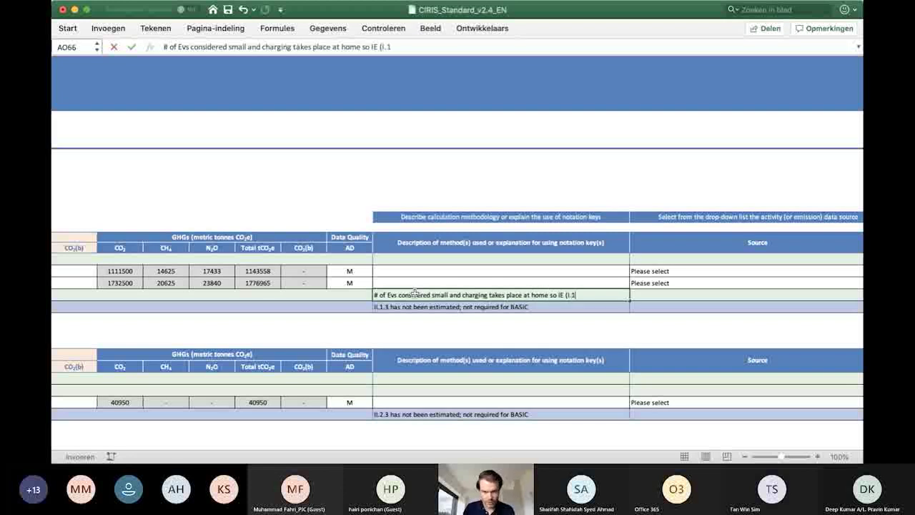
text(.2))
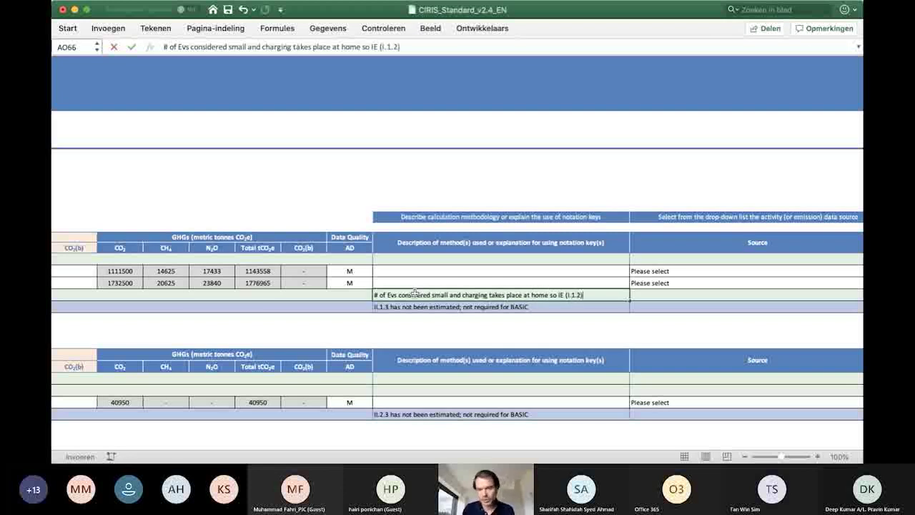
key(Return)
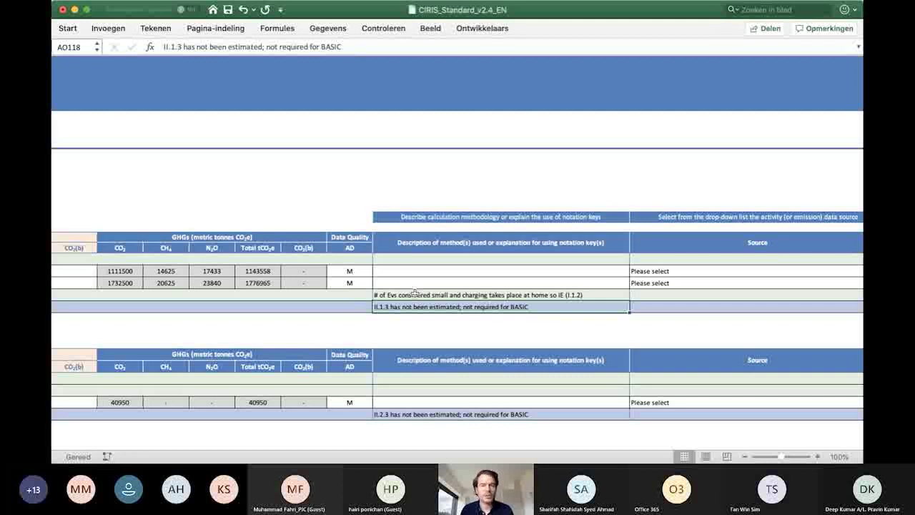
click(411, 377)
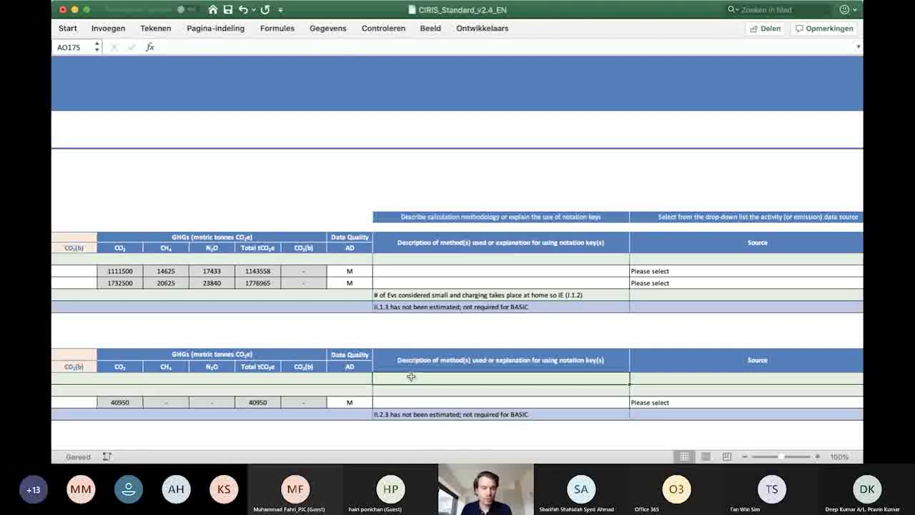
text(Diesel train)
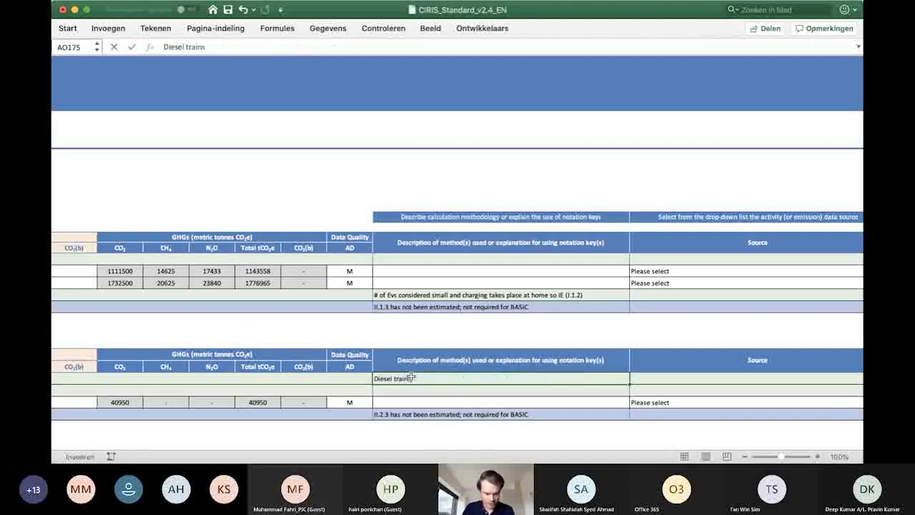
text(s)
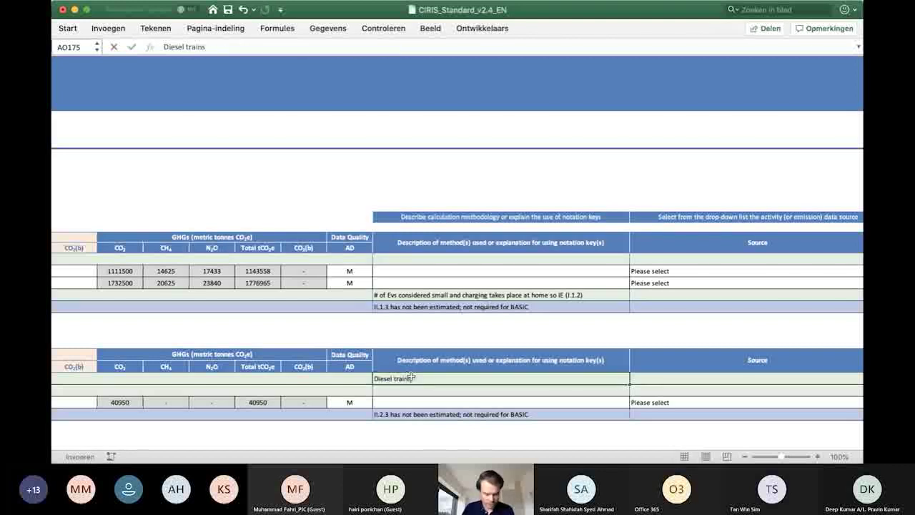
text( not running th)
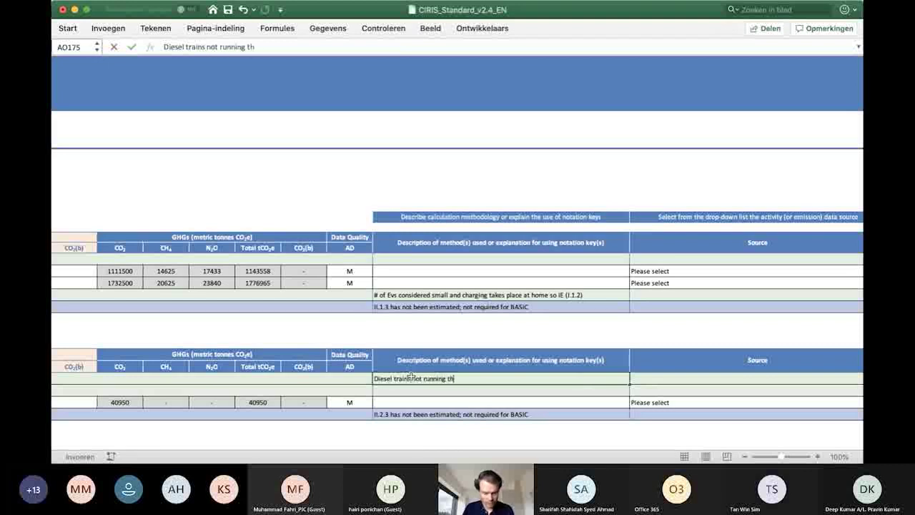
text(rough city so NO)
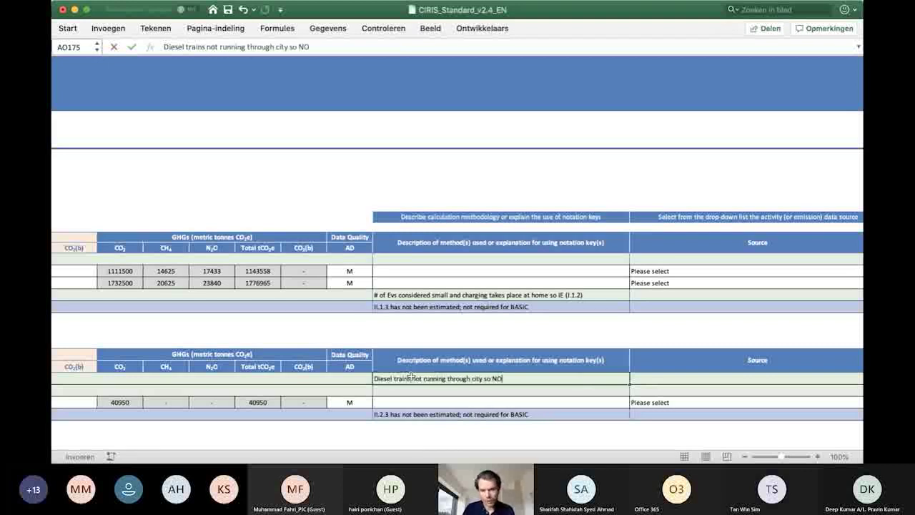
key(Return)
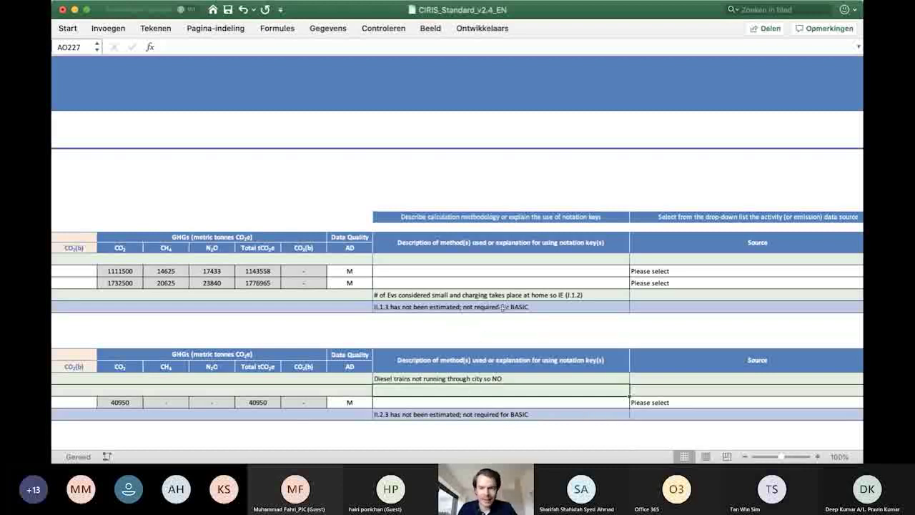
click(463, 138)
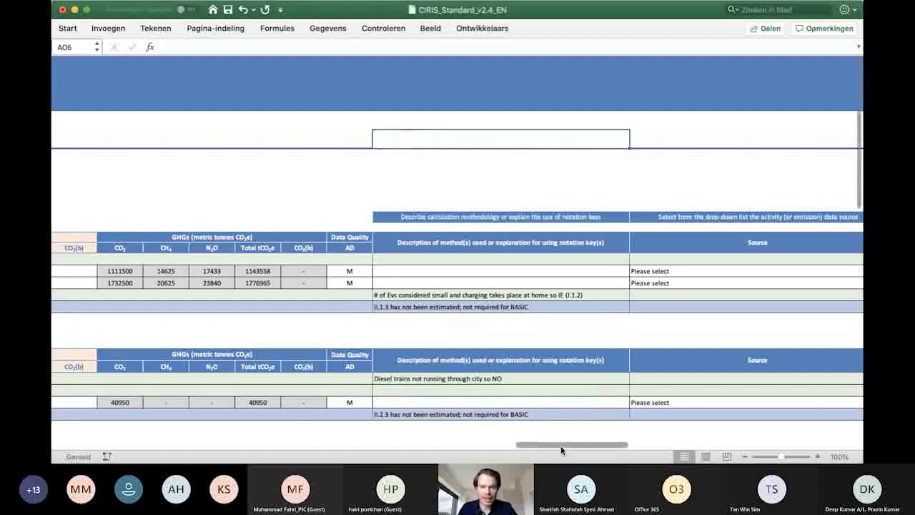
drag(561, 447, 122, 458)
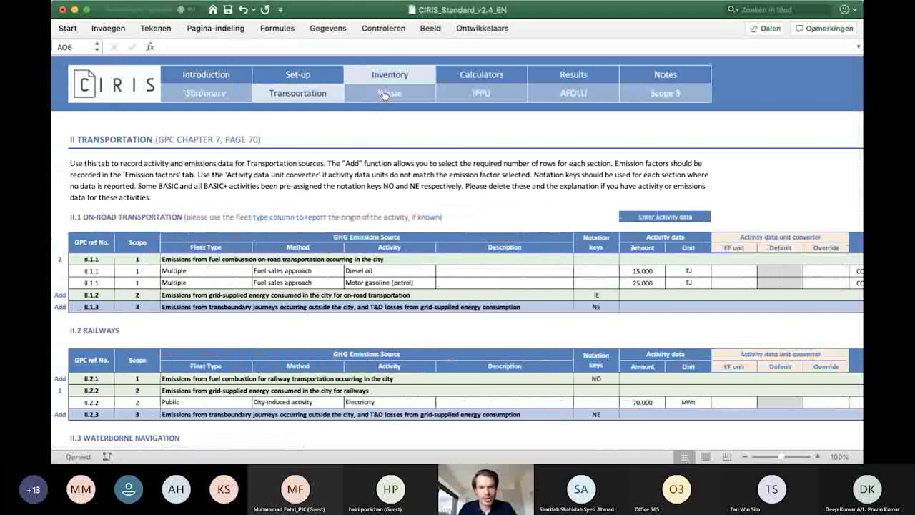
Step: Open the Waste sheet from the CIRIS navigation bar and scroll down to its tables
click(384, 93)
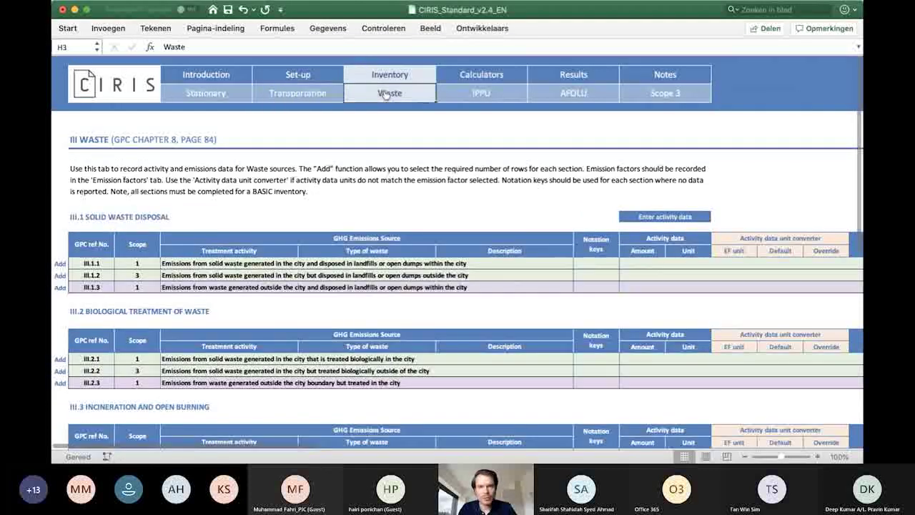
scroll(392, 303, down, 1)
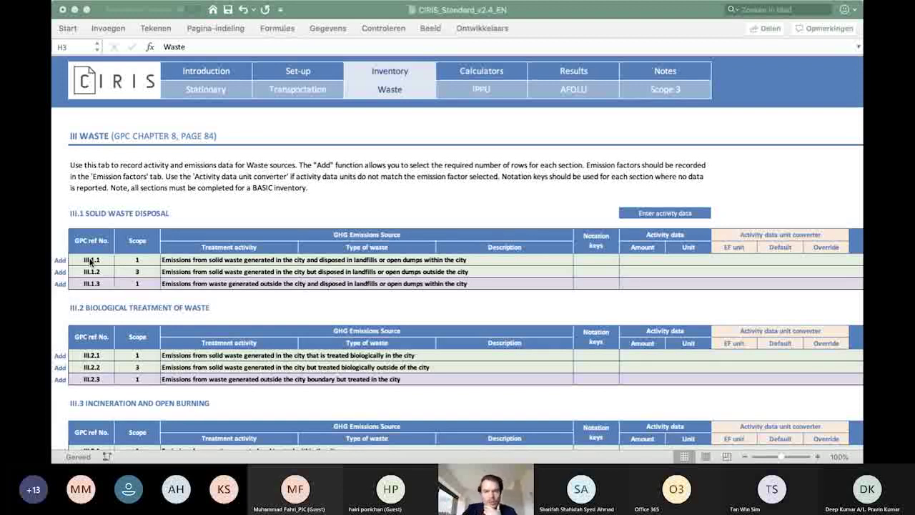
Step: Enter the notation key NO for waste rows III.1.1, III.1.3, III.2.1 and III.2.3
click(592, 258)
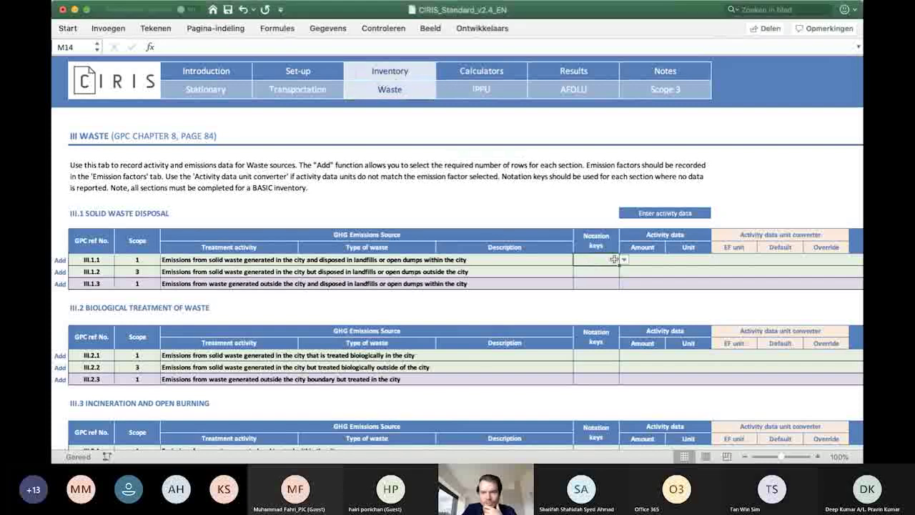
text(NO)
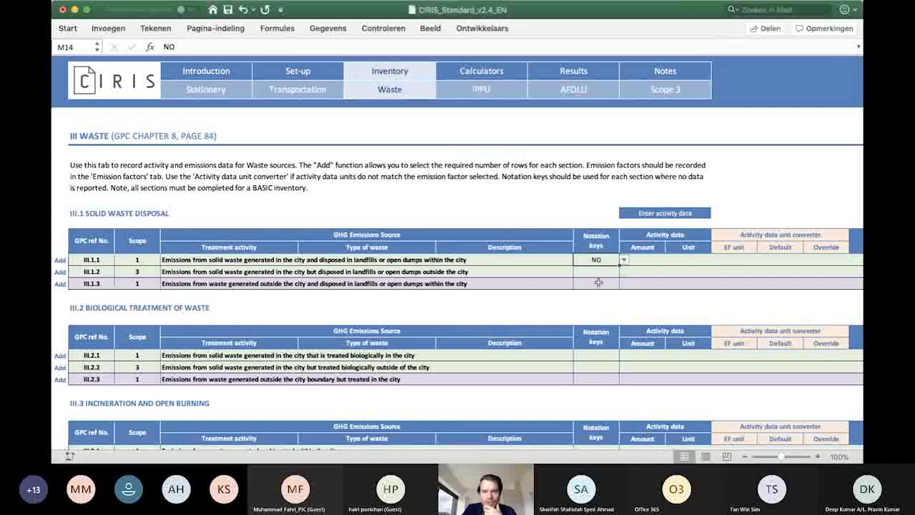
click(598, 282)
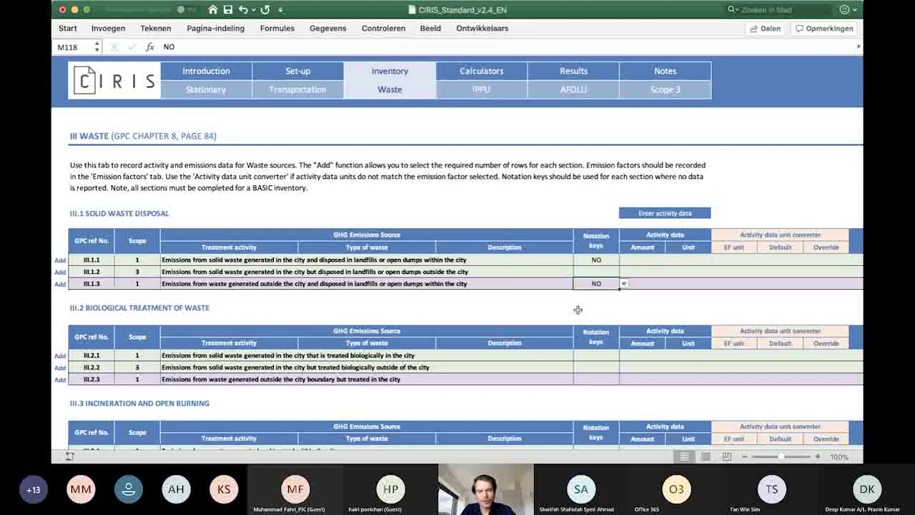
scroll(582, 310, down, 3)
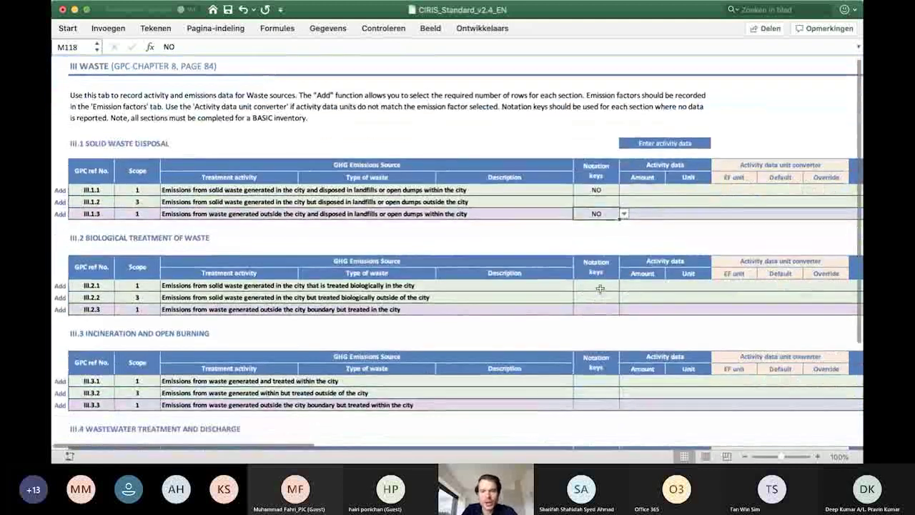
click(598, 285)
text(NO)
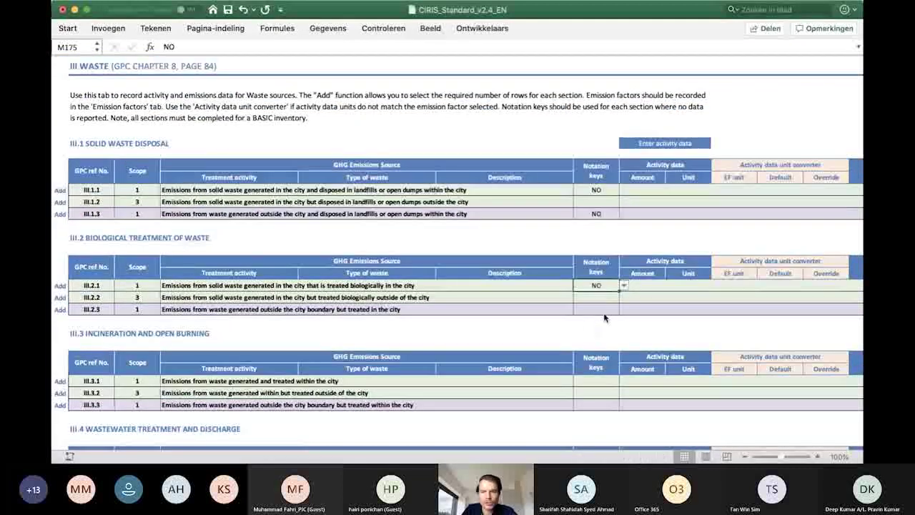
click(606, 308)
text(NO)
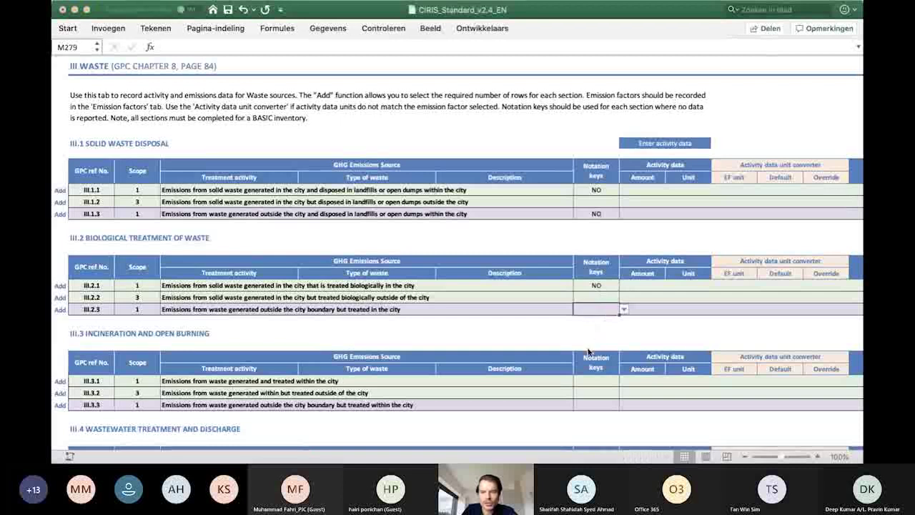
Step: Enter NO as the notation key for III.3.1, III.3.3, III.4.1 and III.4.3
scroll(526, 338, down, 2)
scroll(526, 338, down, 1)
click(604, 326)
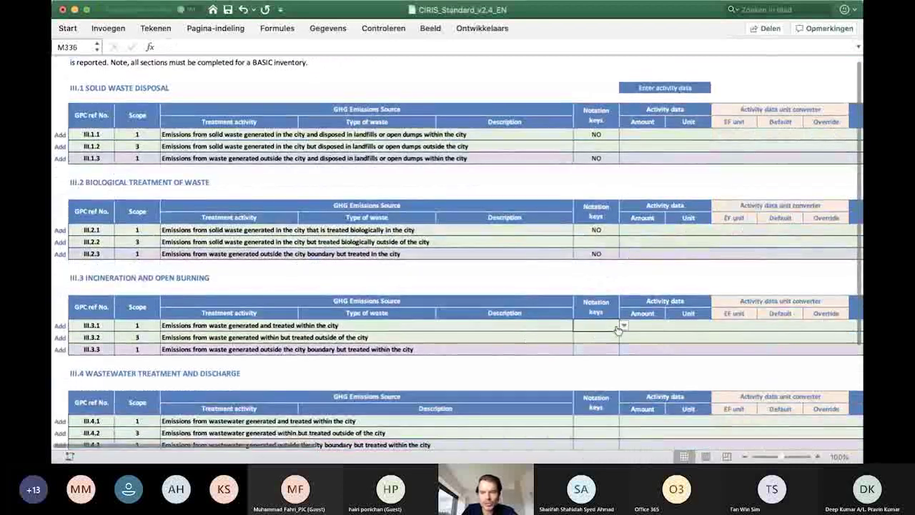
text(NO)
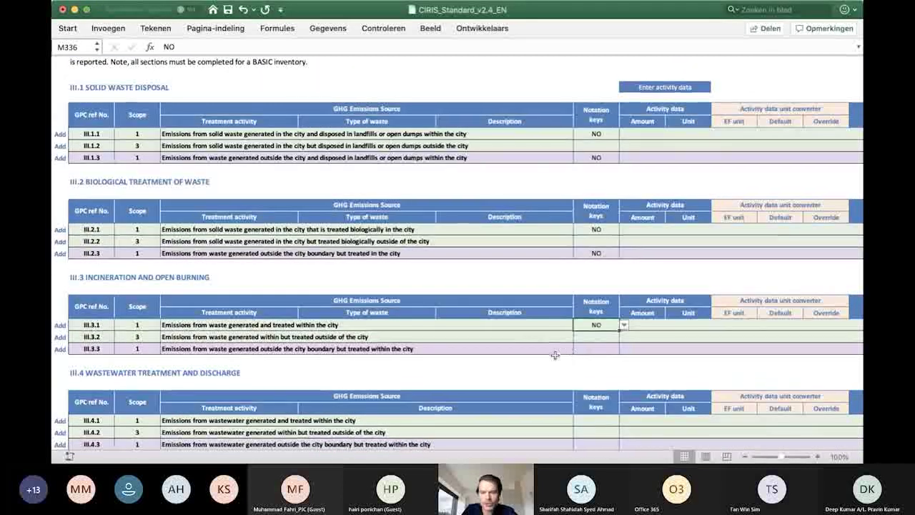
scroll(571, 343, down, 1)
click(613, 331)
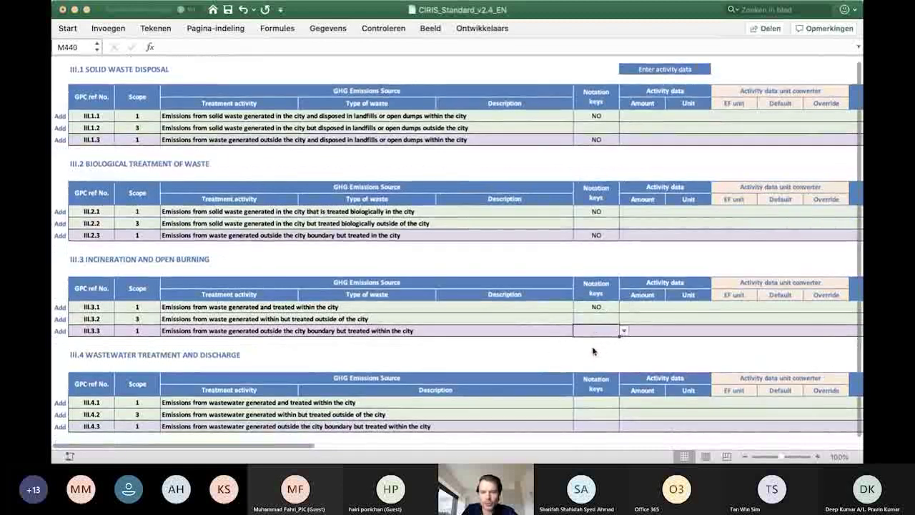
text(NO)
scroll(588, 359, down, 3)
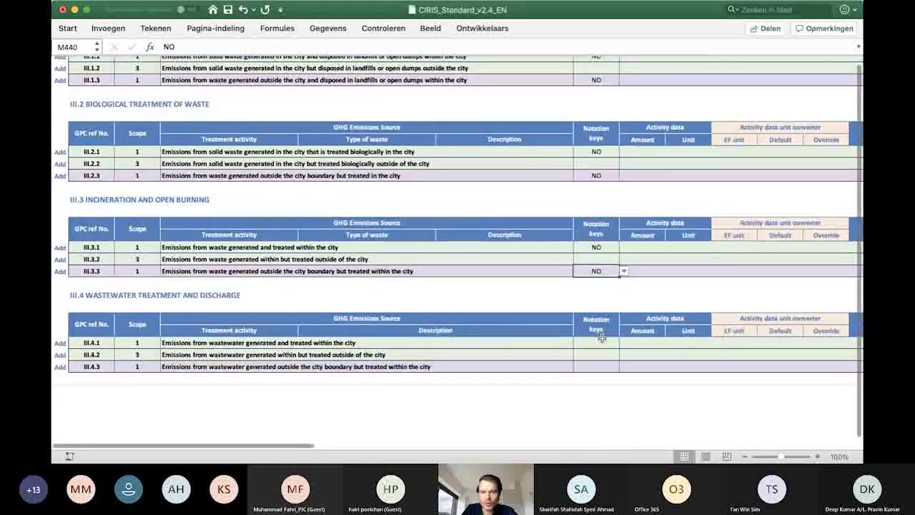
click(613, 343)
text(NO)
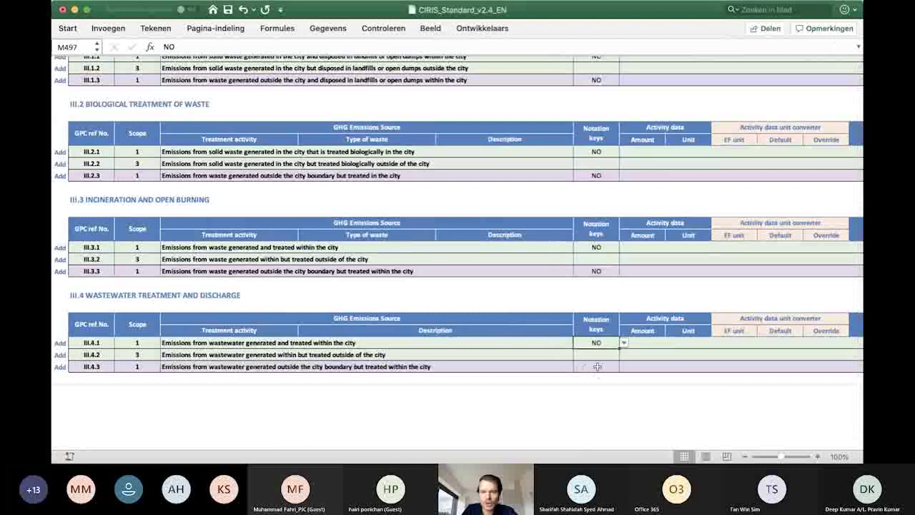
click(594, 366)
text(NO)
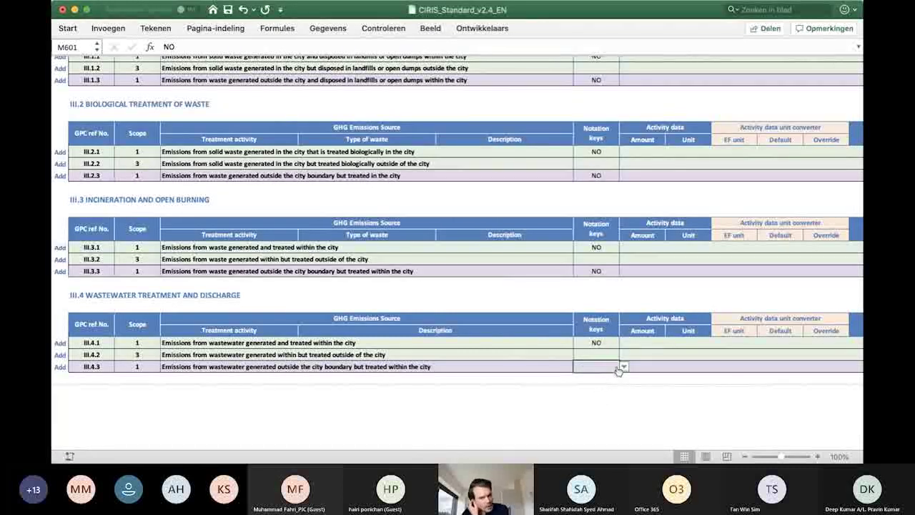
scroll(616, 369, up, 3)
scroll(646, 319, up, 5)
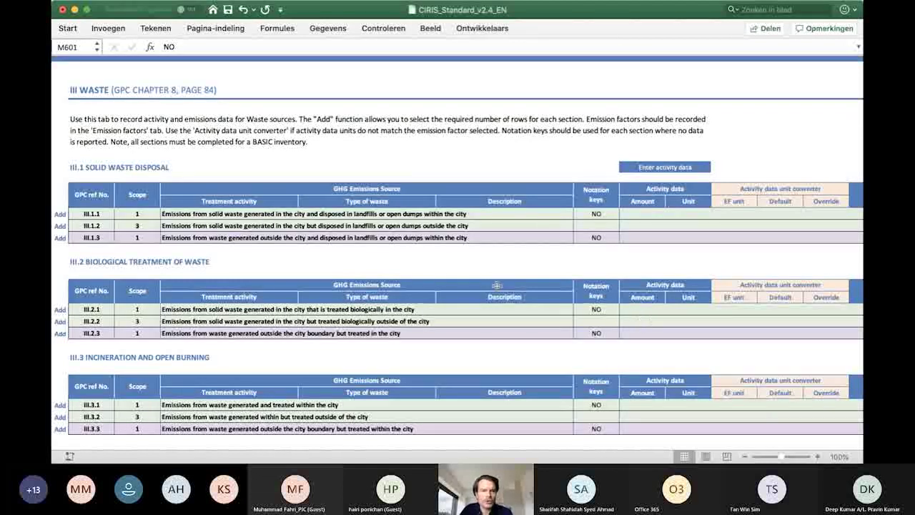
Step: Enter 1 in the Add cells of III.1.2 and III.2.2 to insert one row each
click(60, 225)
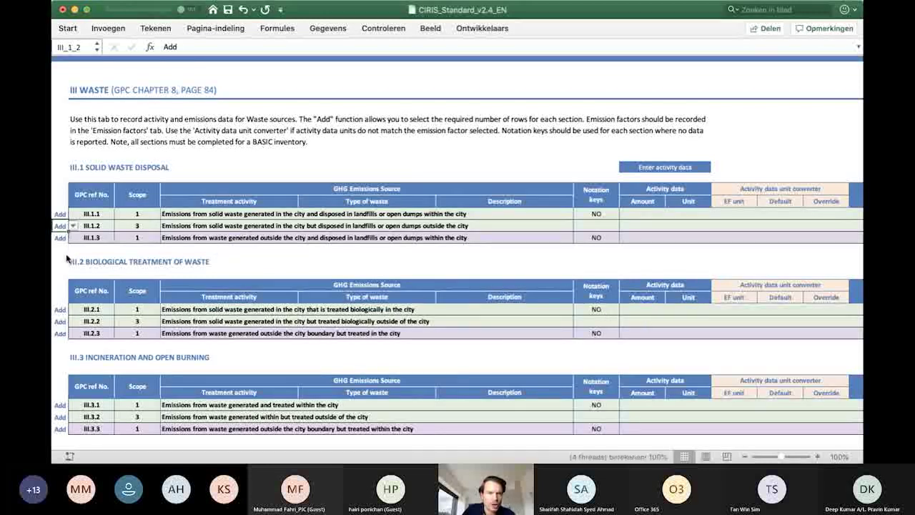
text(1)
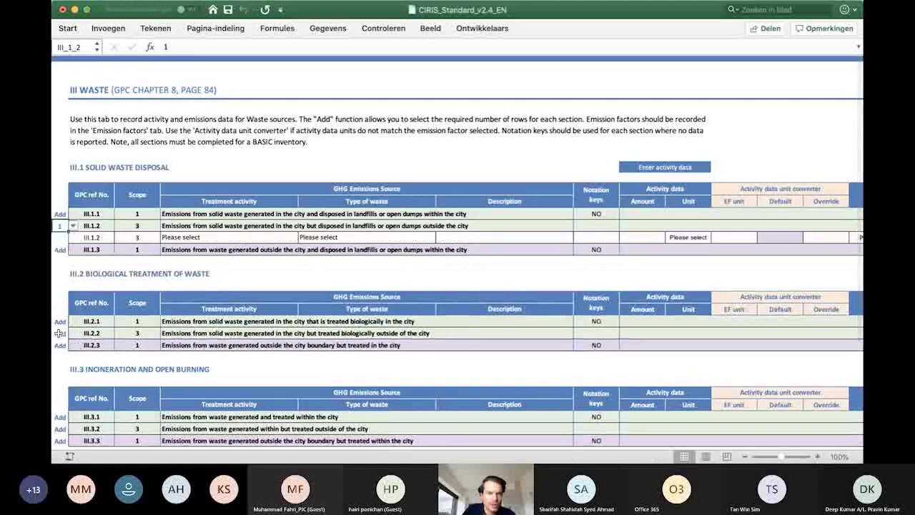
click(70, 334)
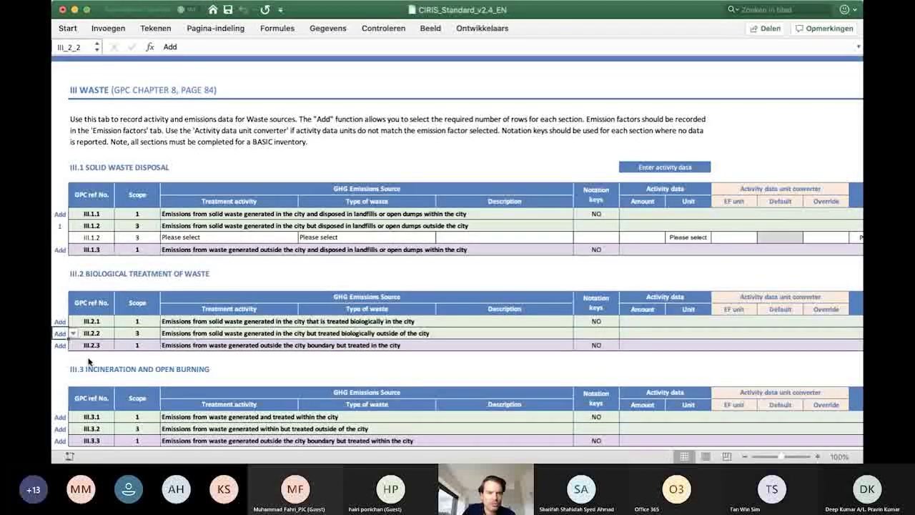
text(1)
key(Return)
Step: Insert one new activity row each under III.3.2 and III.4.2
scroll(150, 361, down, 3)
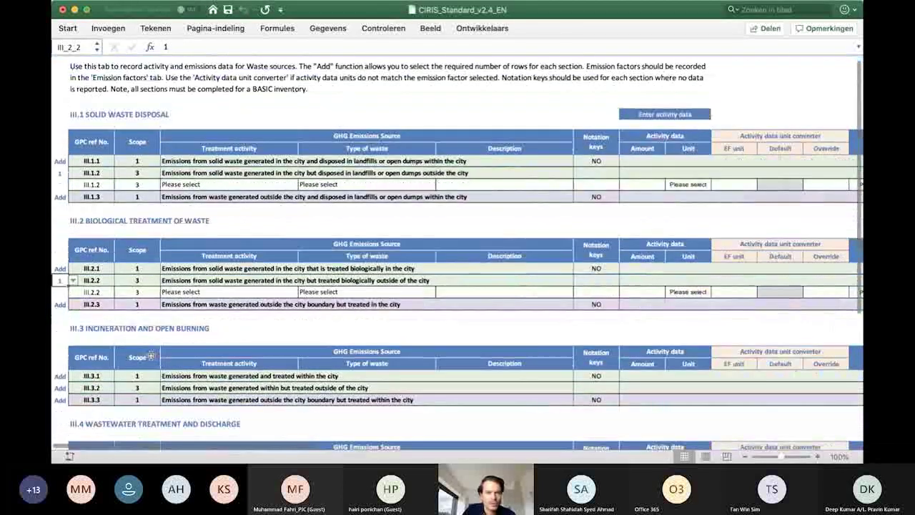
click(59, 388)
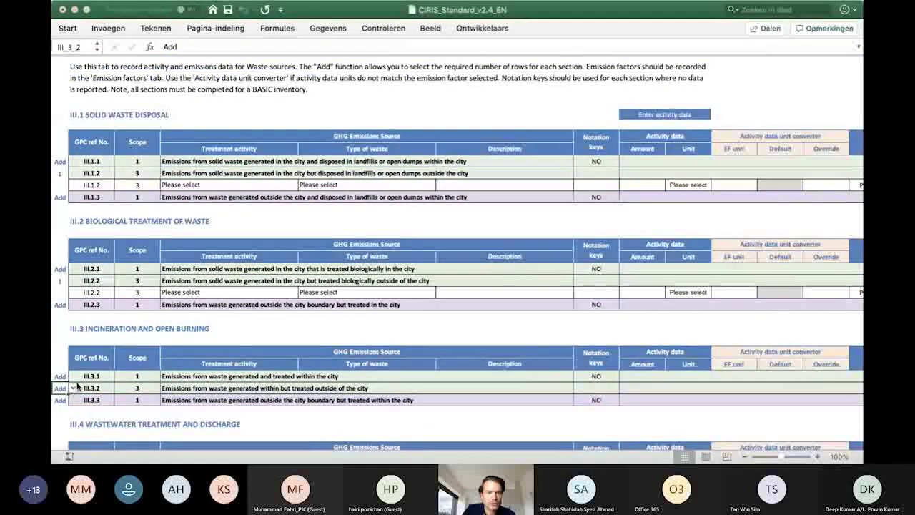
text(1)
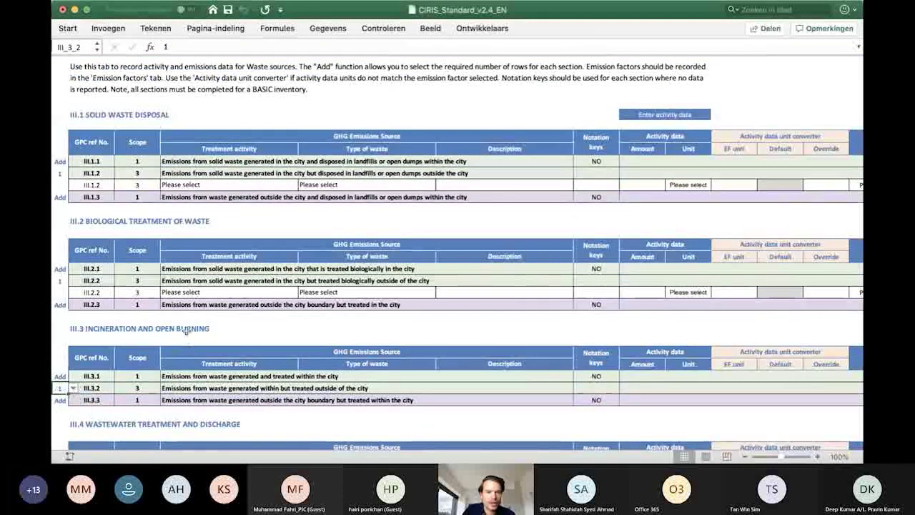
key(Return)
scroll(186, 330, down, 3)
click(59, 398)
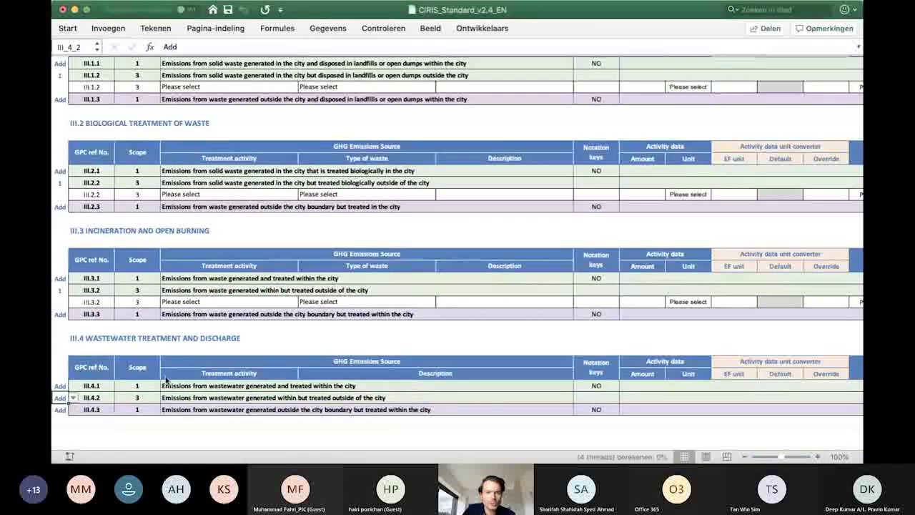
text(1)
key(Return)
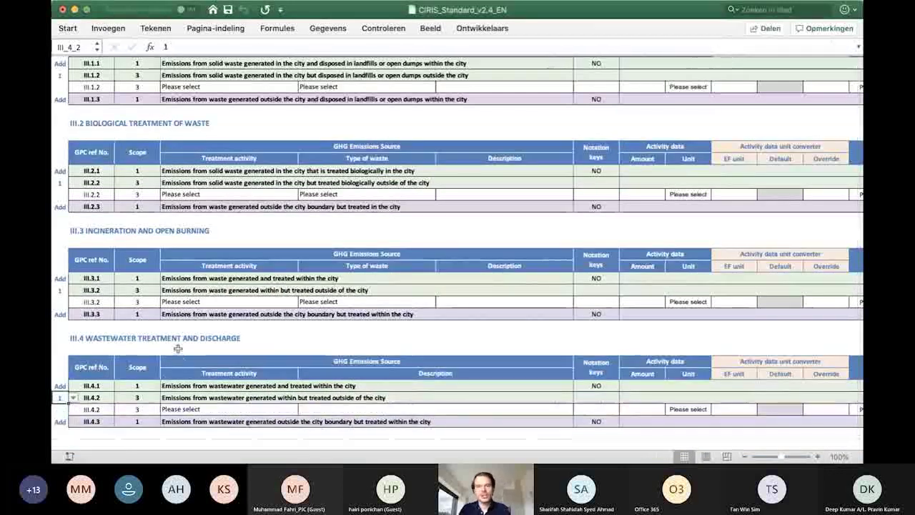
scroll(416, 283, up, 2)
scroll(416, 283, up, 1)
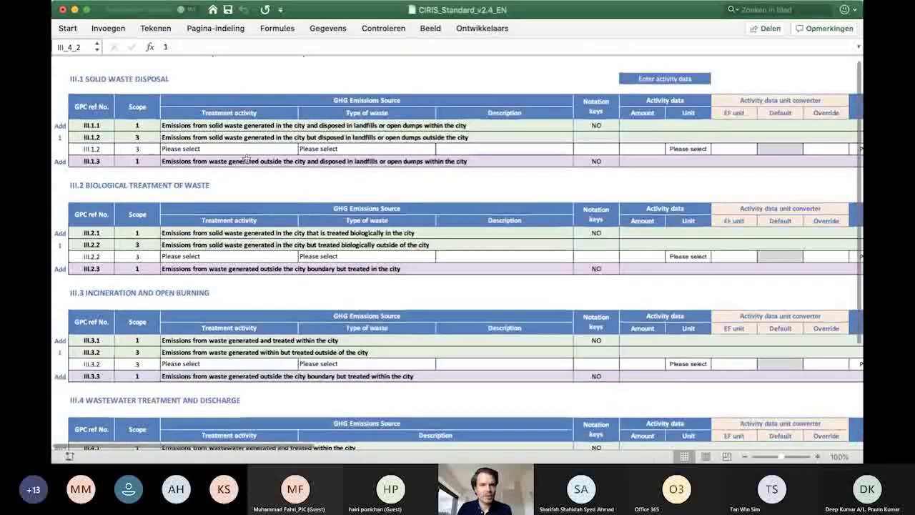
scroll(241, 141, up, 1)
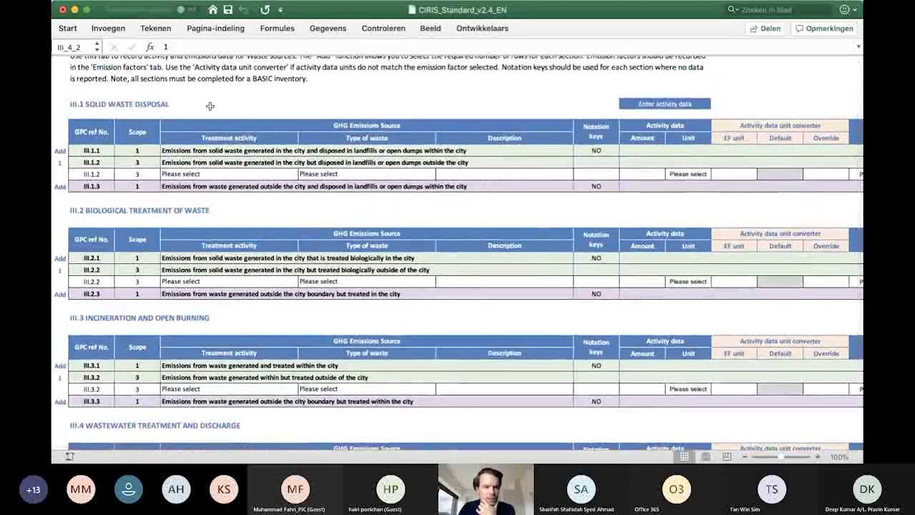
click(289, 173)
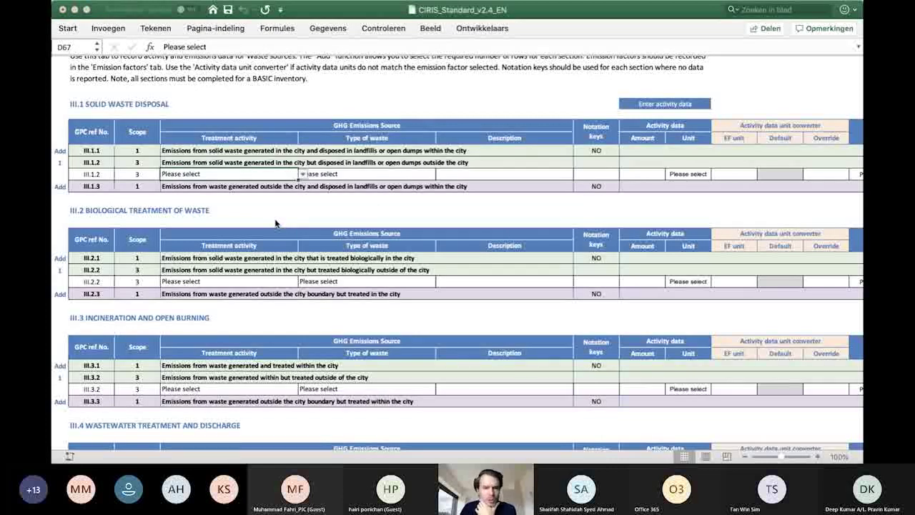
Step: Set III.1.2 to Landfill sites - Methane commitment with All waste, and III.2.2 to All organic waste
click(276, 223)
click(403, 174)
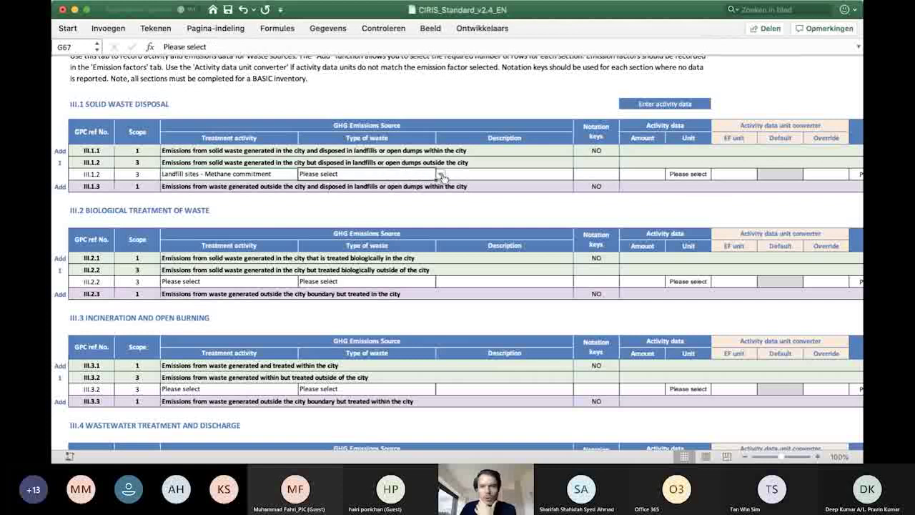
click(336, 219)
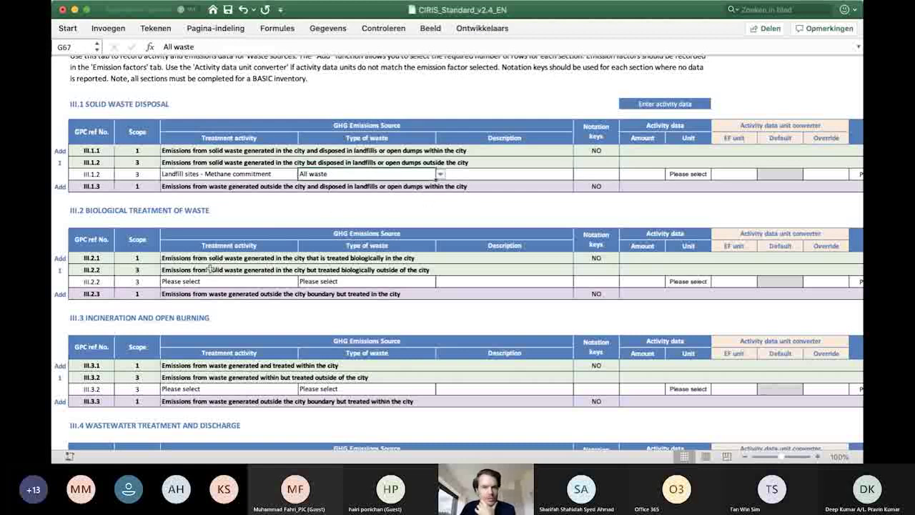
click(257, 281)
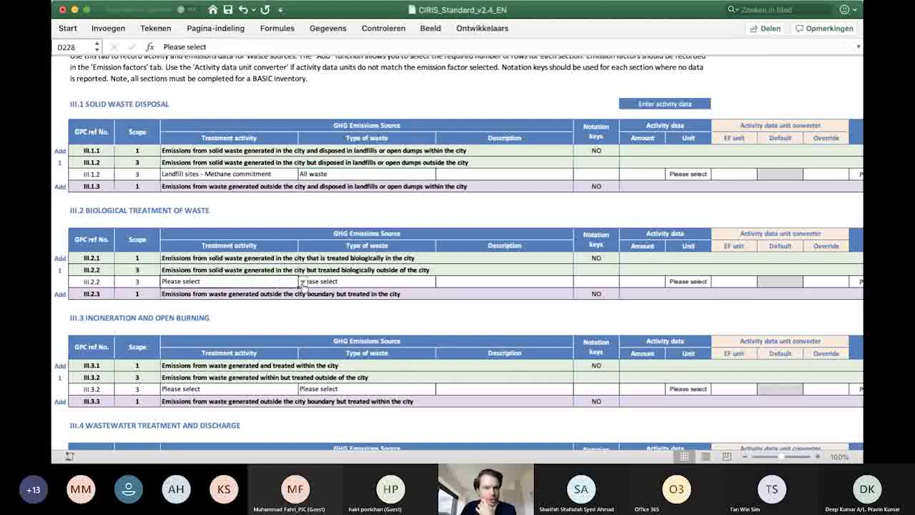
click(227, 328)
click(375, 280)
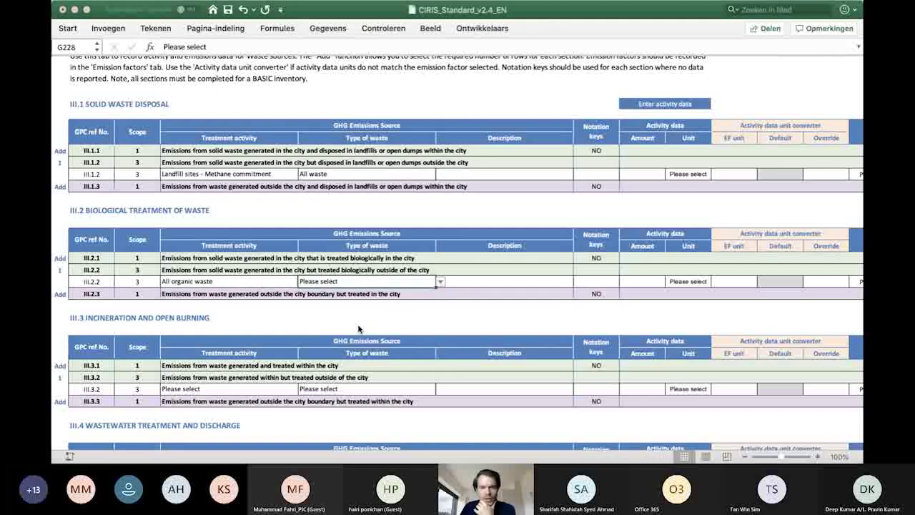
text(All organic waste)
Step: Set III.3.2 to Waste incineration (4.C.2) with All waste, and III.4.2 to Domestic wastewater (4.D.1)
scroll(357, 314, down, 3)
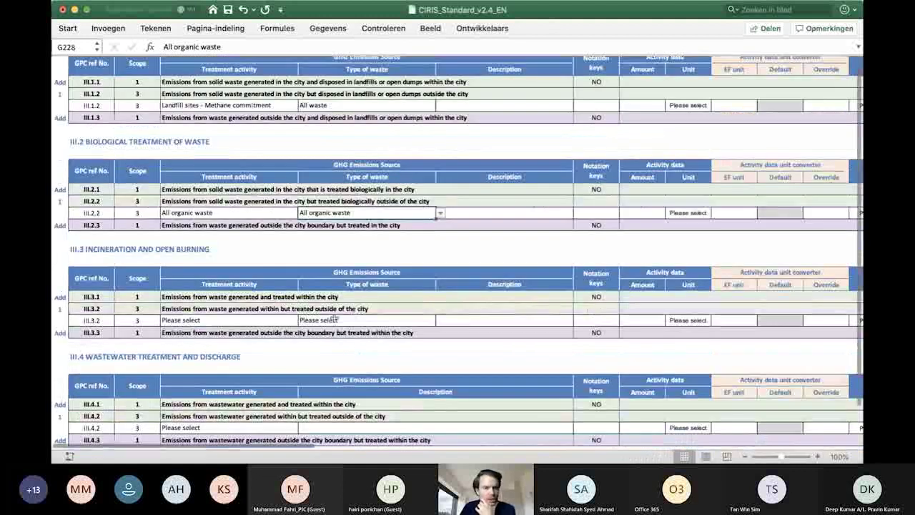
click(280, 323)
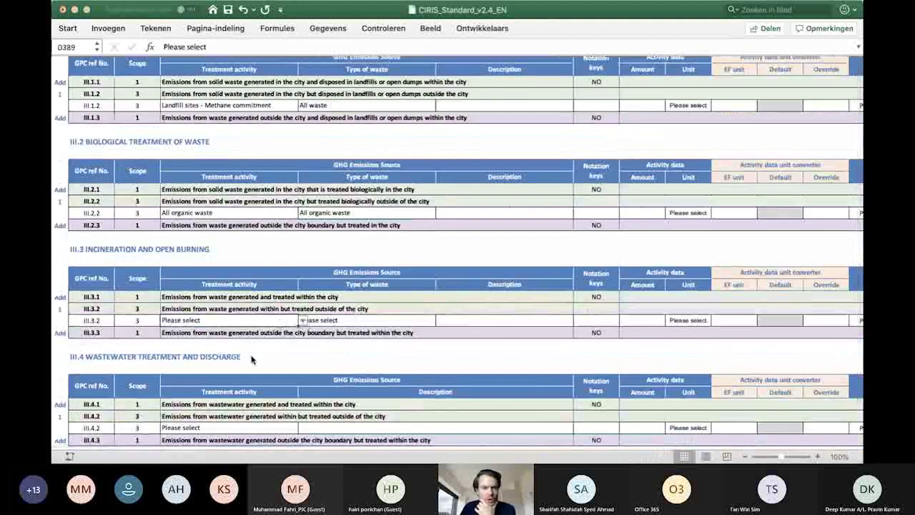
text(Waste incineration (4.C.2))
click(368, 319)
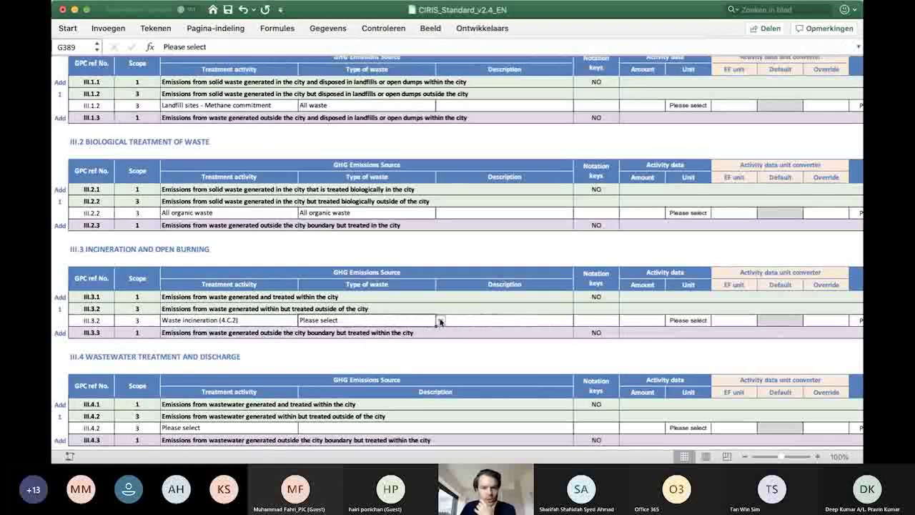
text(All waste)
scroll(317, 351, down, 1)
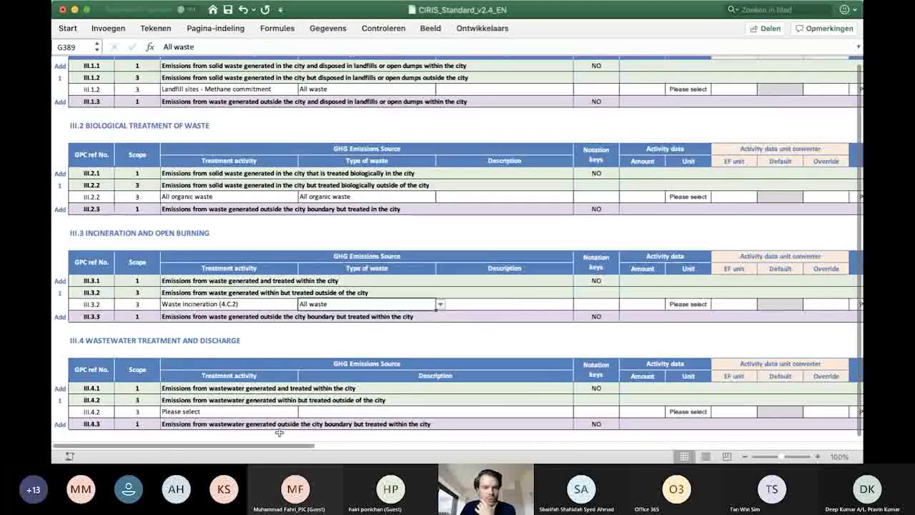
click(254, 408)
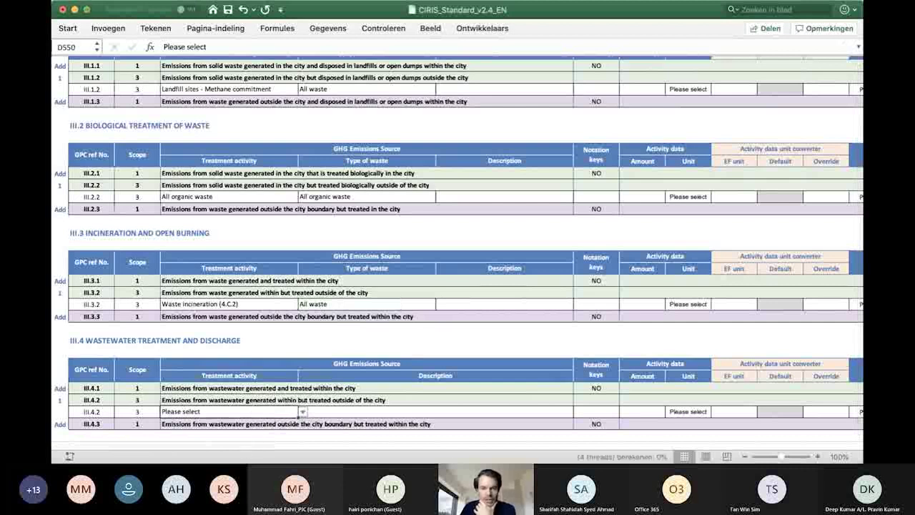
text(Domestic wastewater (4.D.1))
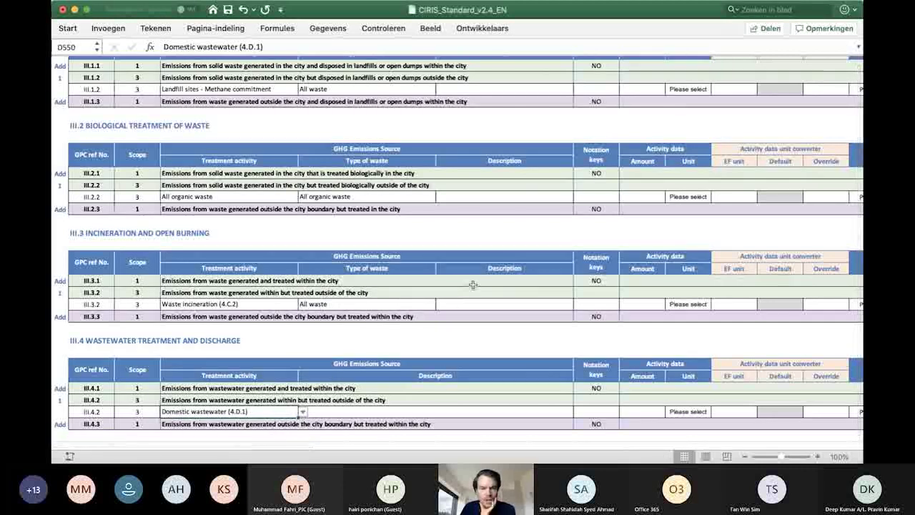
Step: Put a ✓ in the Emissions data cells of the first two scope-3 waste rows
scroll(473, 279, up, 2)
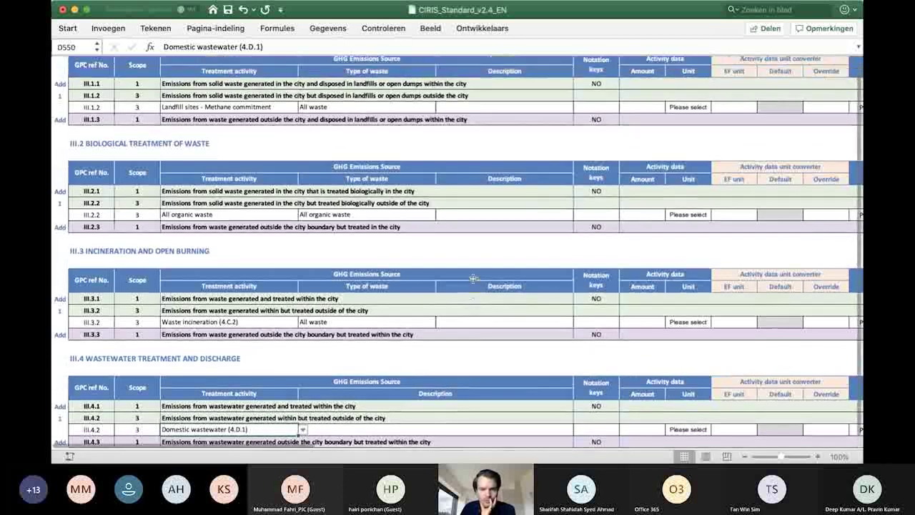
drag(238, 447, 533, 430)
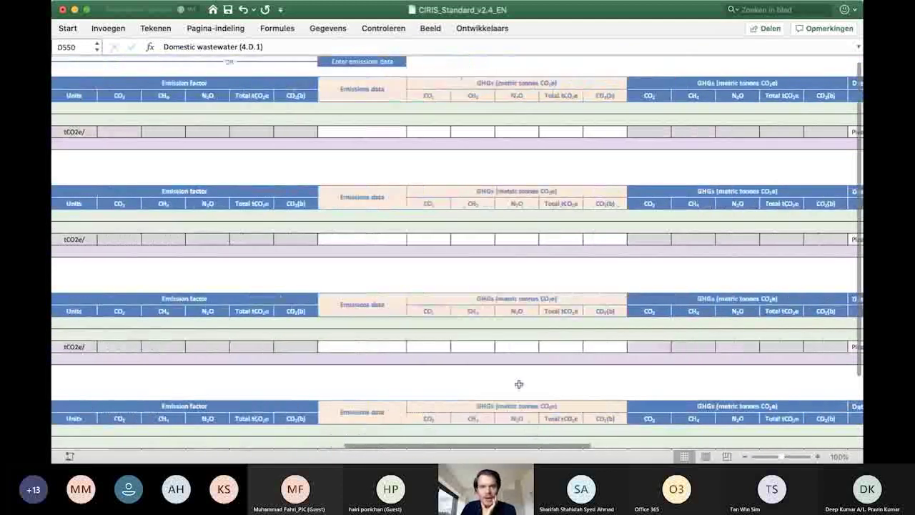
click(381, 132)
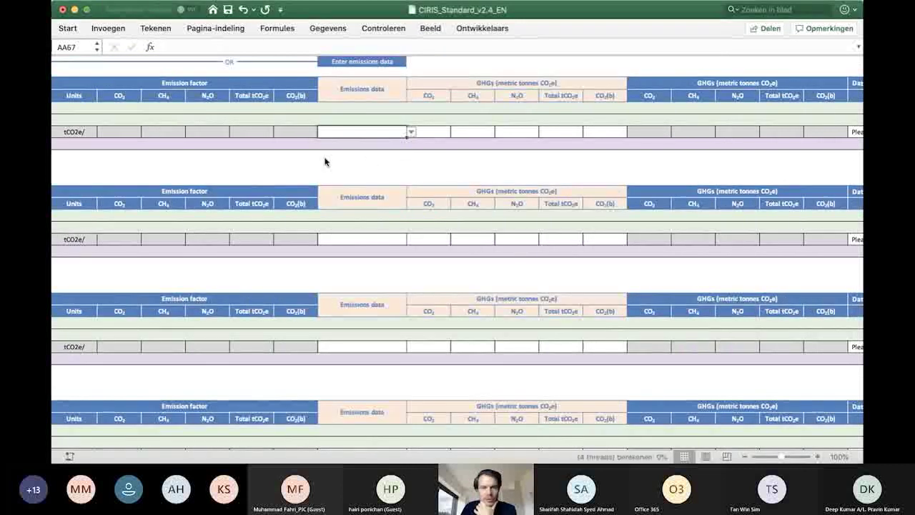
text(✓)
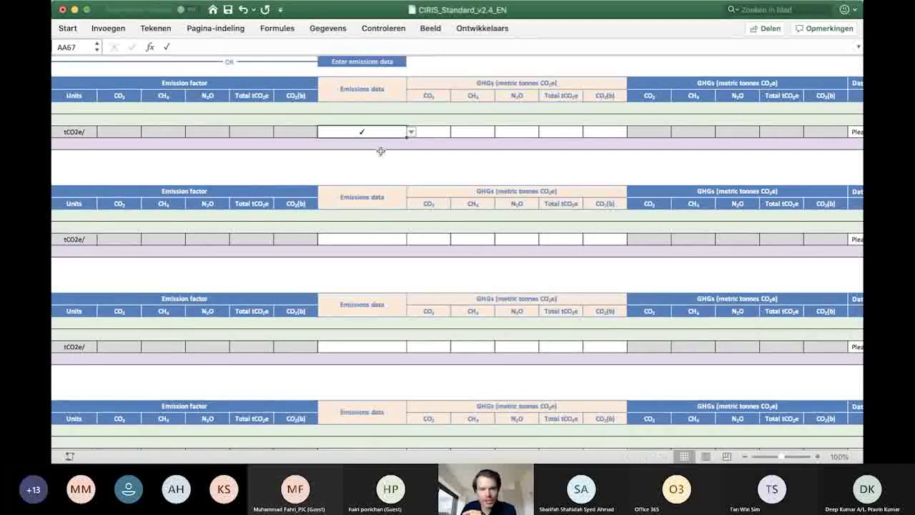
click(404, 240)
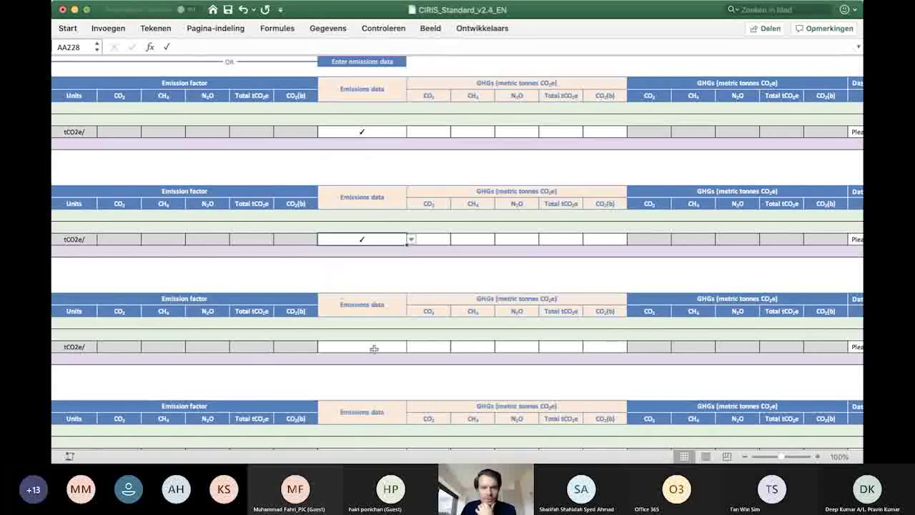
text(✓)
Step: Put a ✓ in the Emissions data cells of the third and fourth rows
click(379, 348)
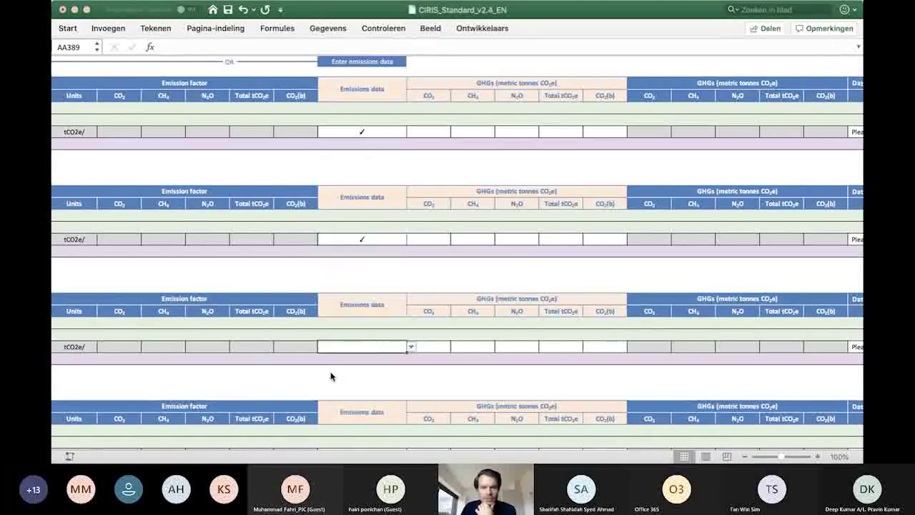
text(✓)
scroll(368, 333, down, 2)
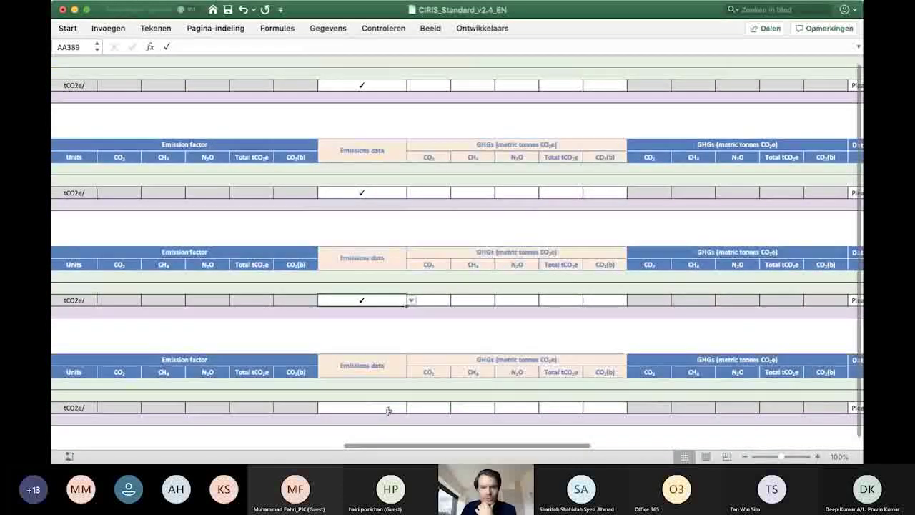
click(388, 409)
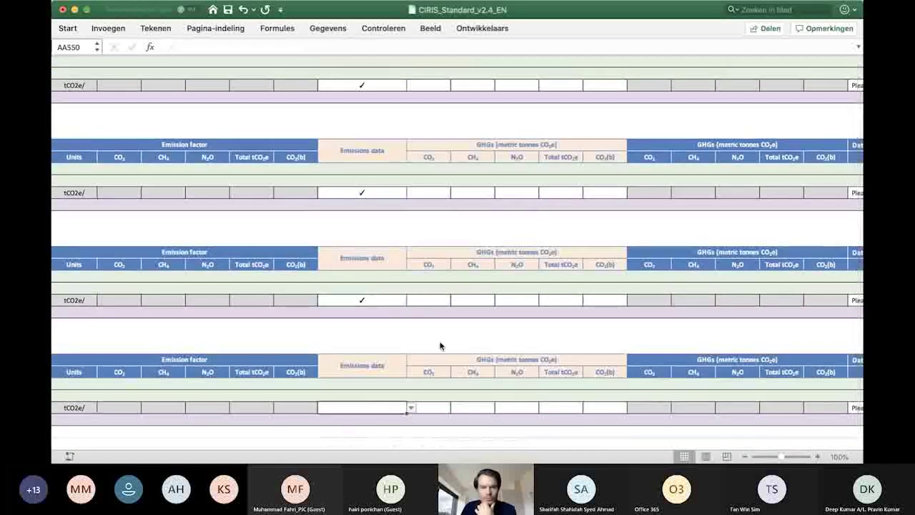
text(✓)
scroll(496, 249, up, 1)
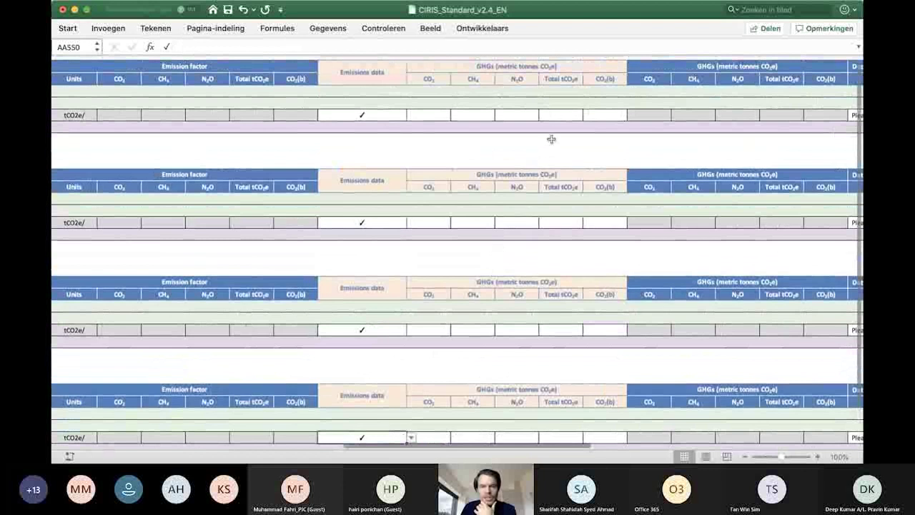
scroll(551, 118, up, 15)
click(551, 115)
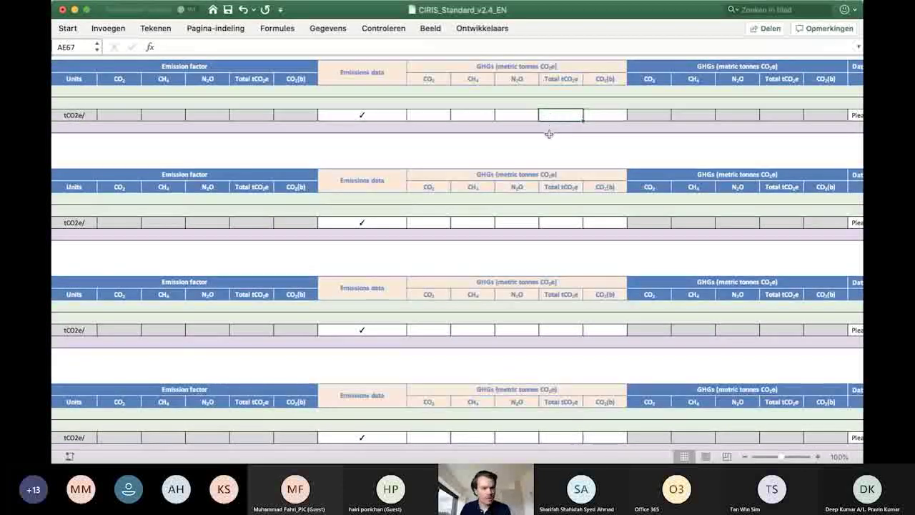
Step: Enter Total tCO2e values 400000, 10, 2.000 and 150000 for the four scope-3 waste rows
text(4000)
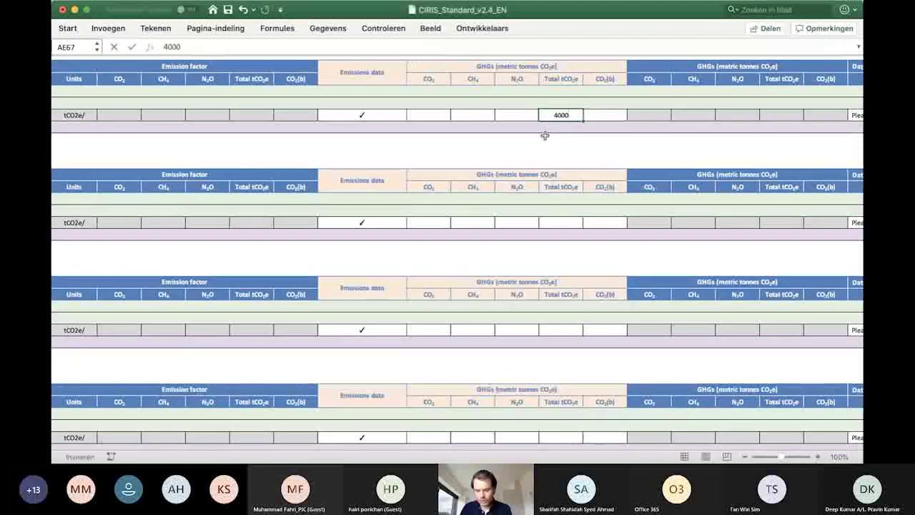
text(00)
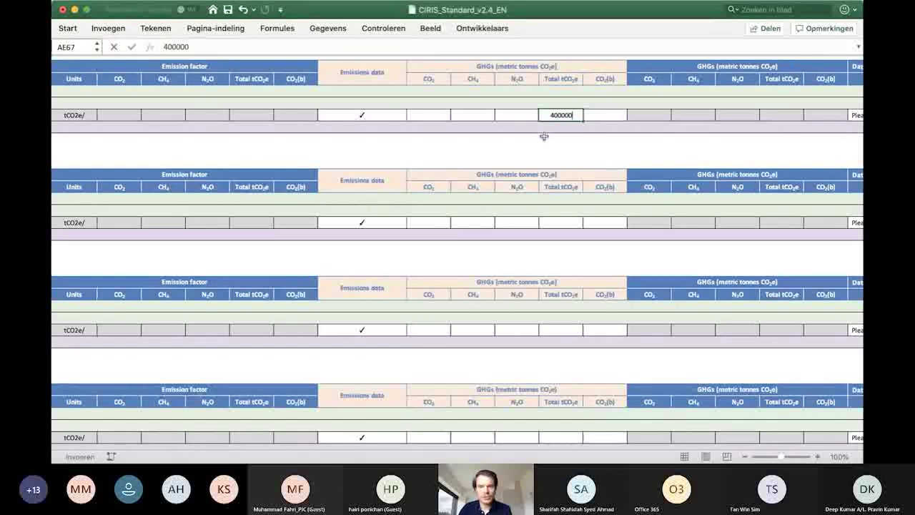
click(552, 219)
text(10)
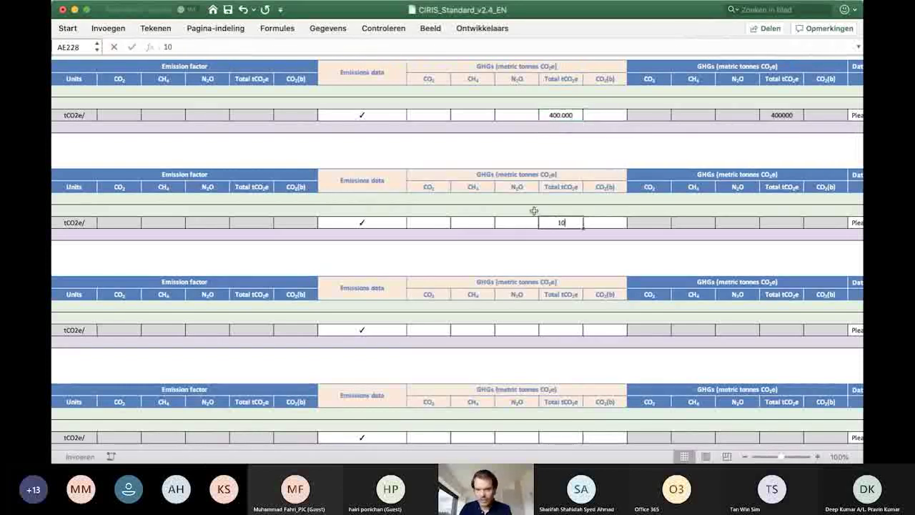
click(567, 333)
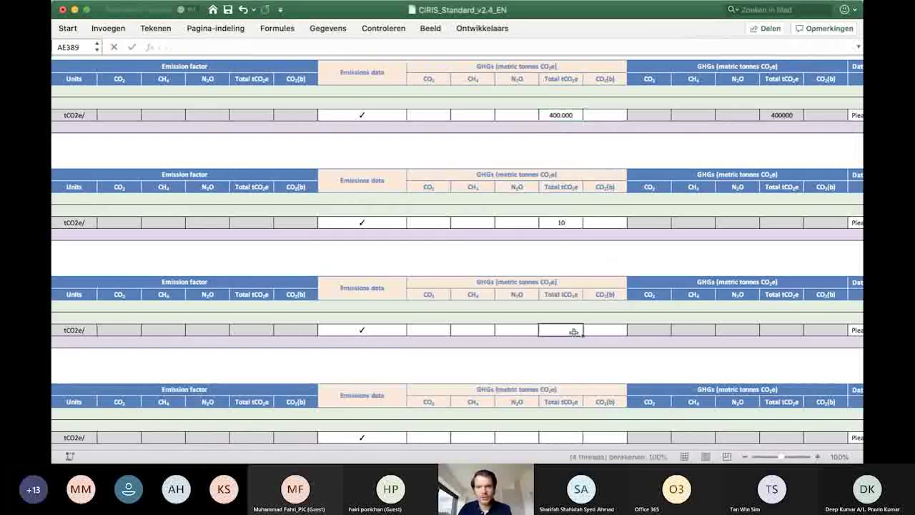
text(2.000)
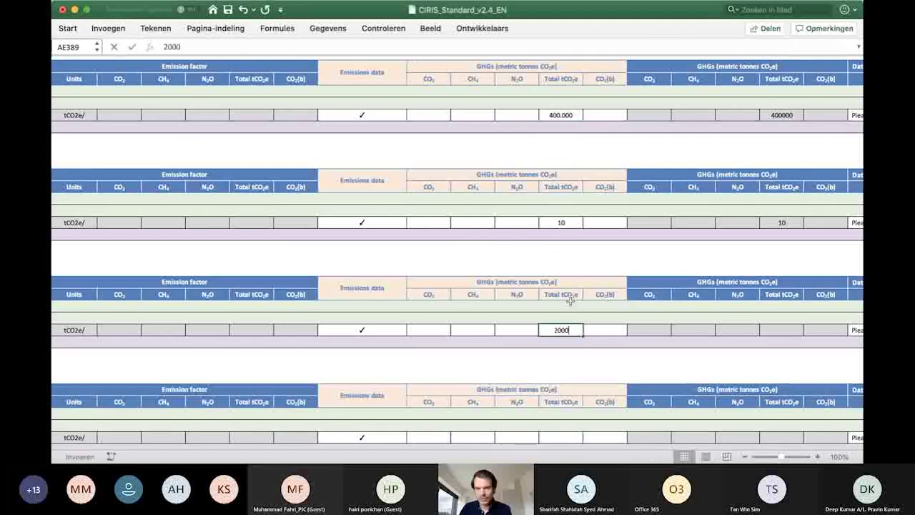
key(Return)
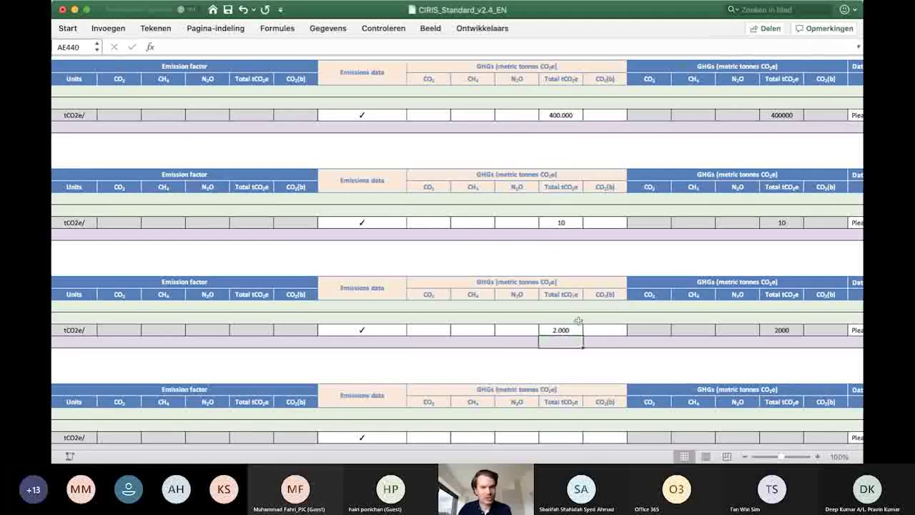
scroll(578, 321, down, 1)
click(564, 432)
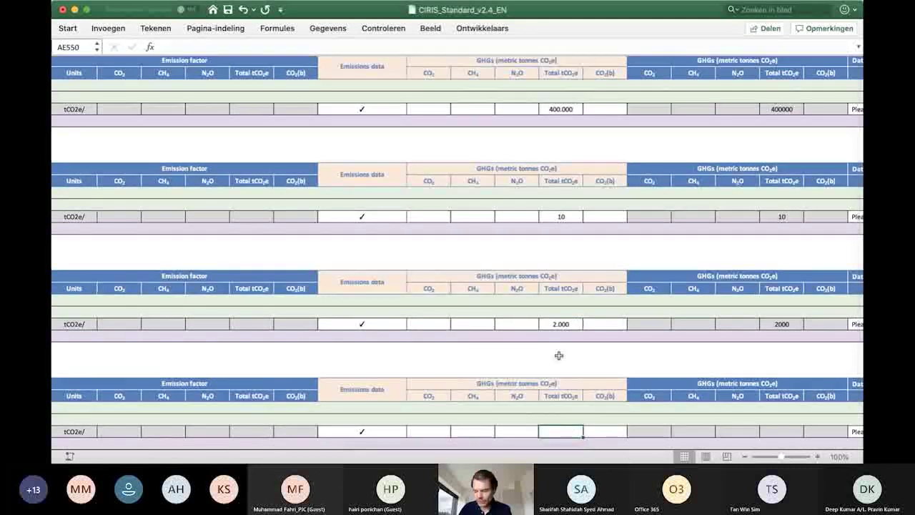
text(150000)
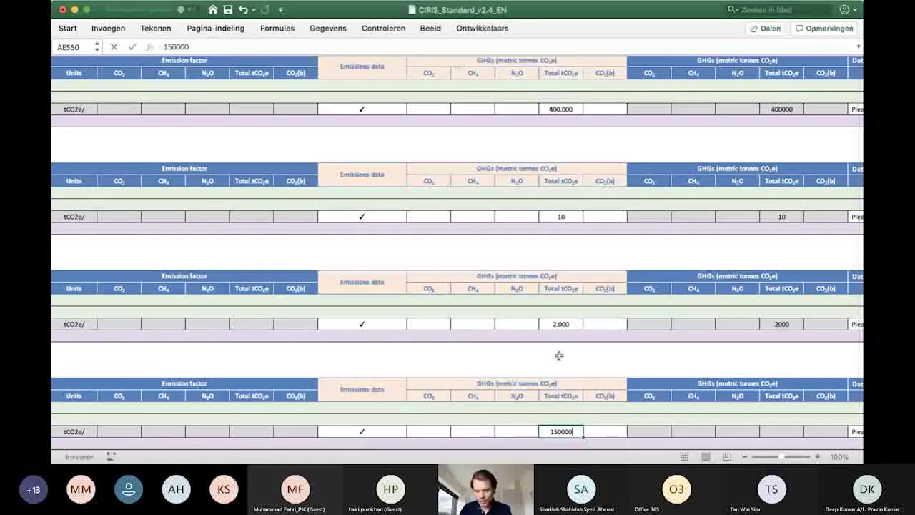
key(Return)
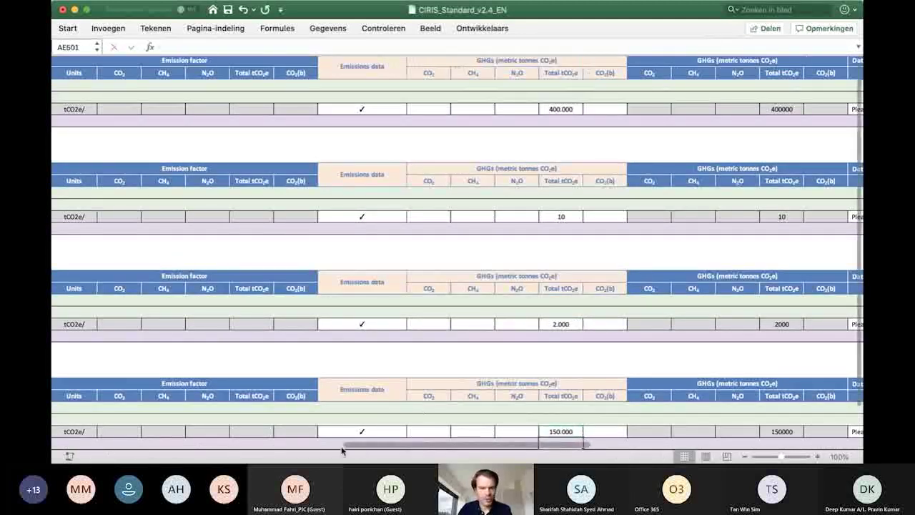
drag(364, 448, 515, 452)
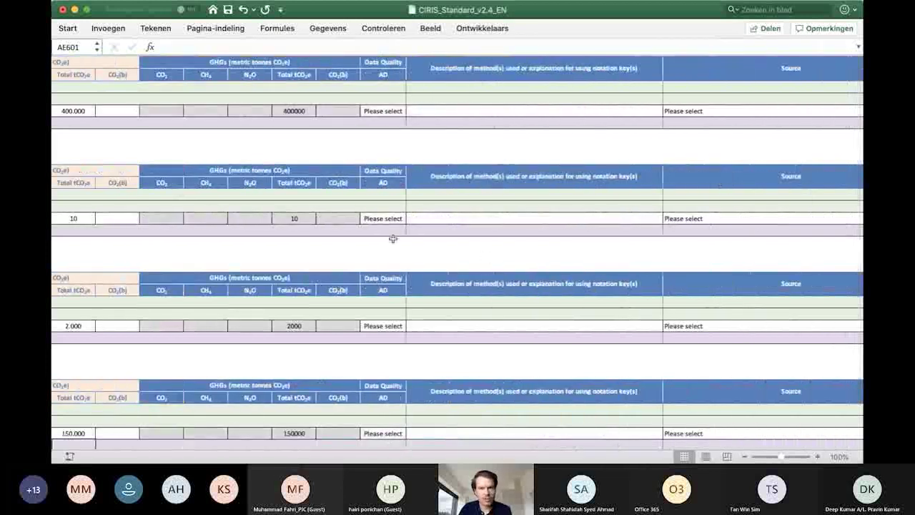
Step: Give the first scope-3 waste entry the description 'CIRIS calculator' and data quality L
click(440, 110)
text(Cl)
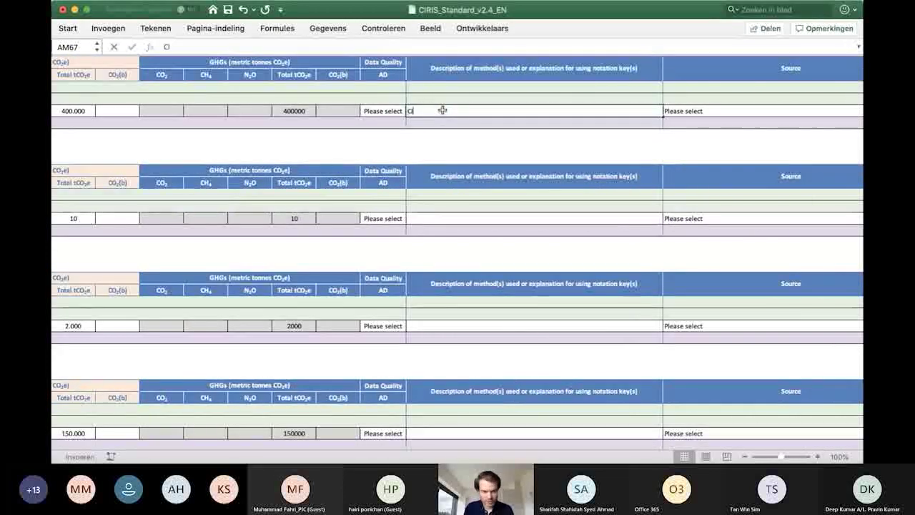
text(RIS calcy)
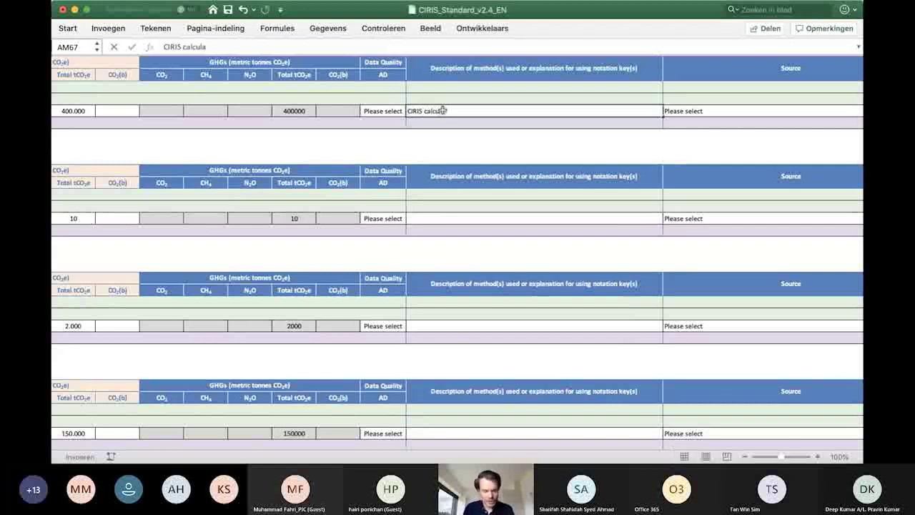
text(tor)
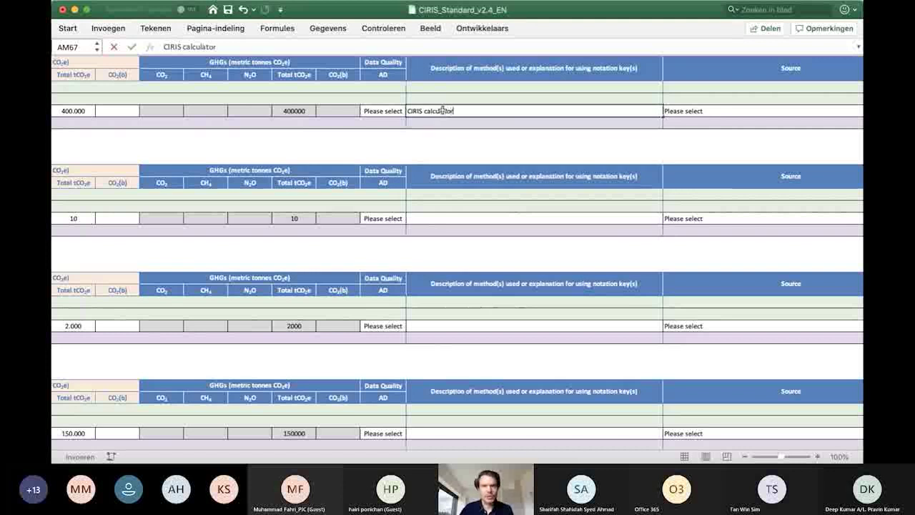
key(Tab)
click(300, 111)
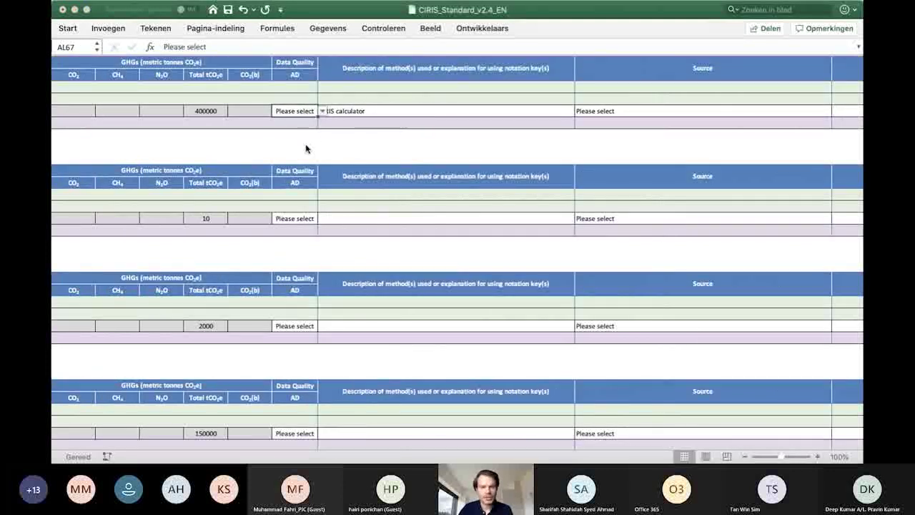
text(L)
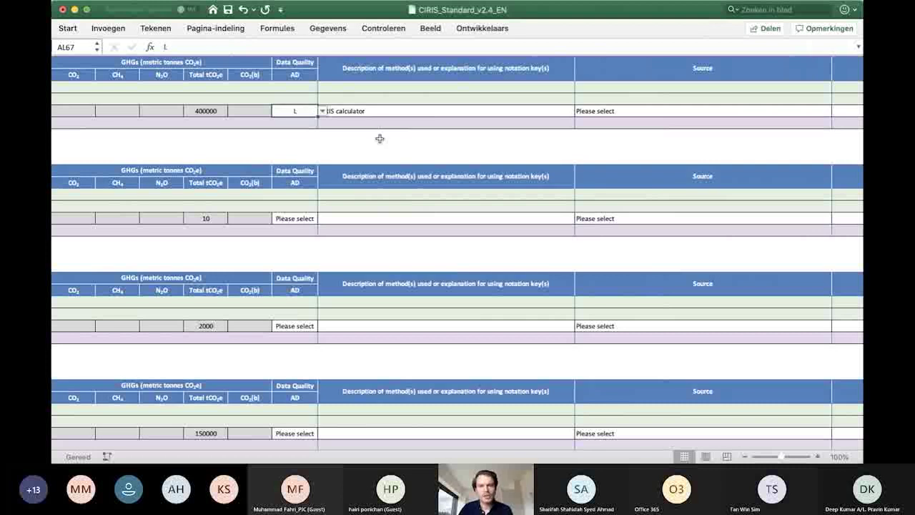
click(380, 135)
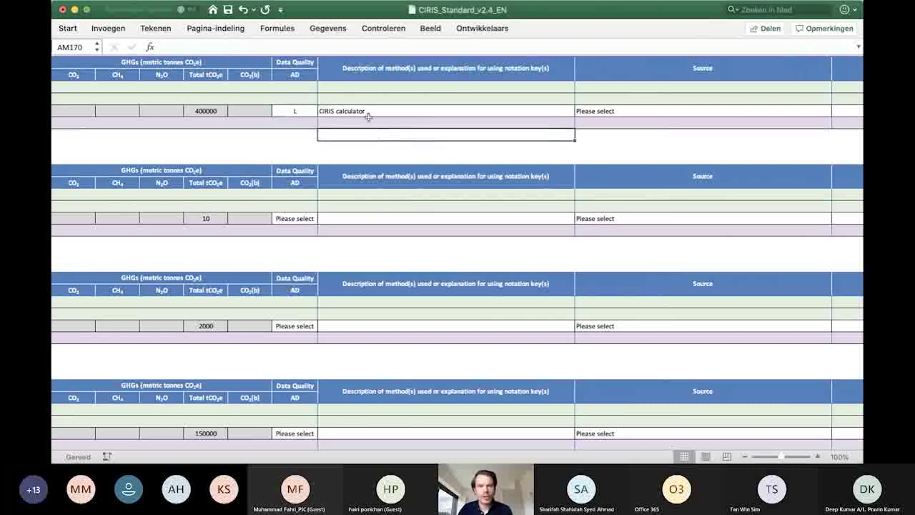
Step: Add the note 'No inboundary waste treatment facilities' in the row above it
click(334, 88)
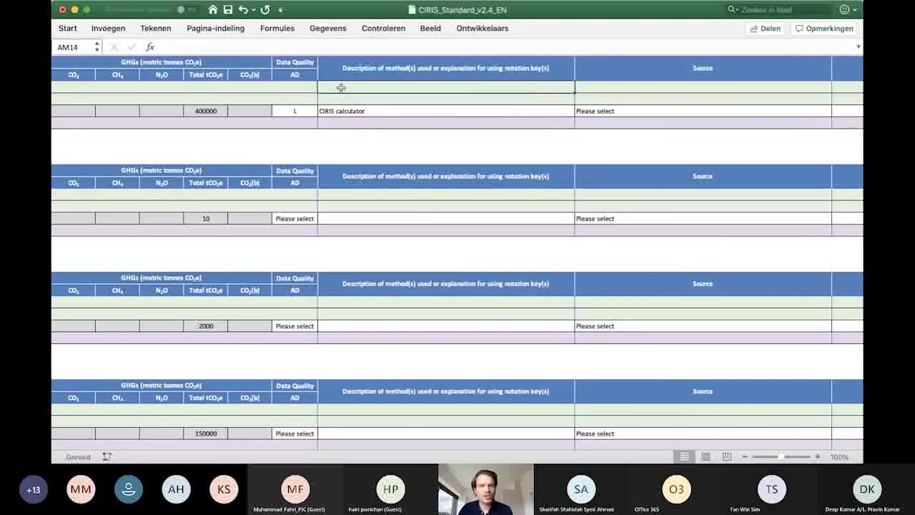
text(No i)
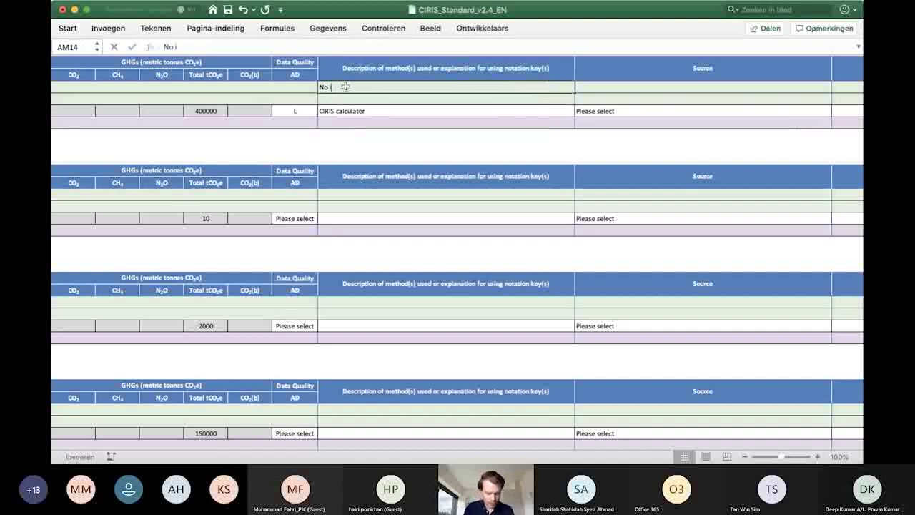
text(nbiou)
key(BackSpace)
key(BackSpace)
key(BackSpace)
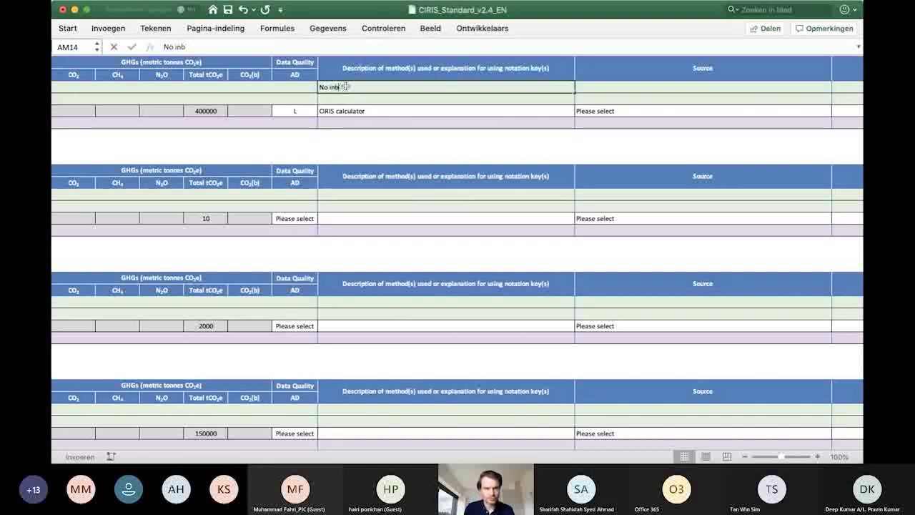
text(oundary waste t)
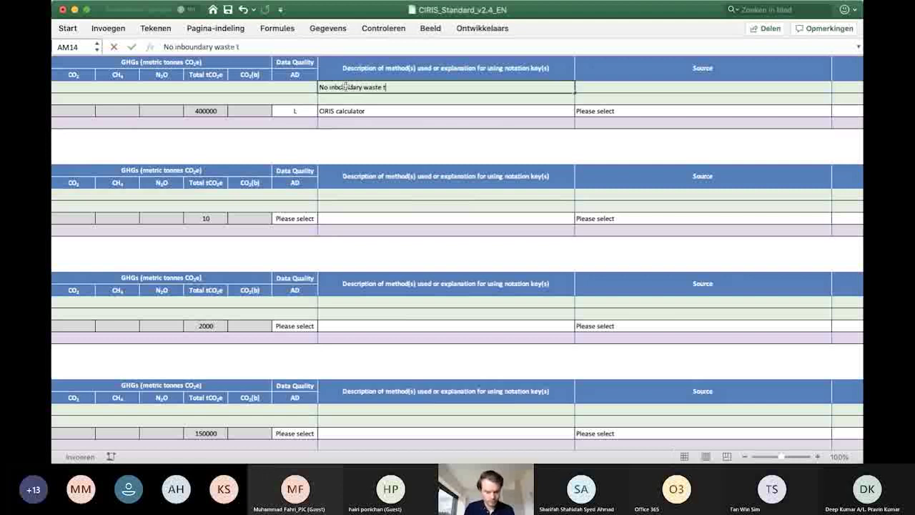
text(reatment facil)
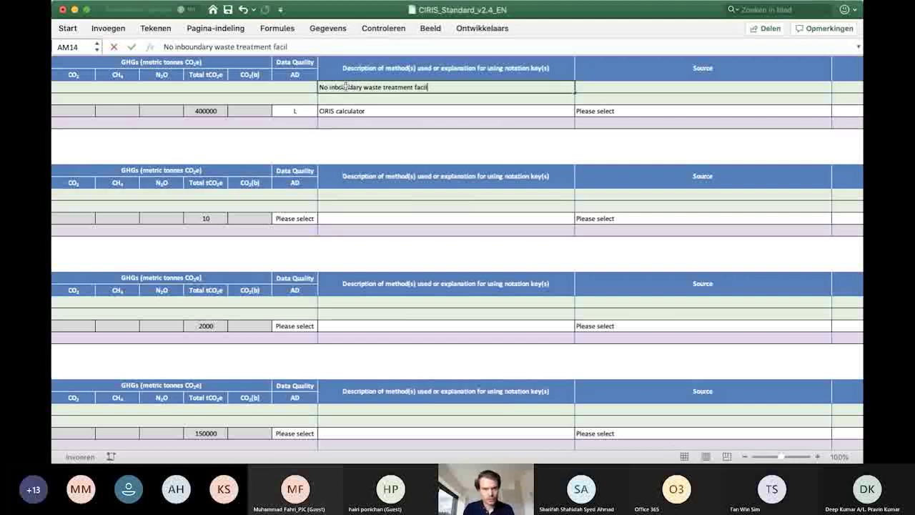
text(ities)
key(Return)
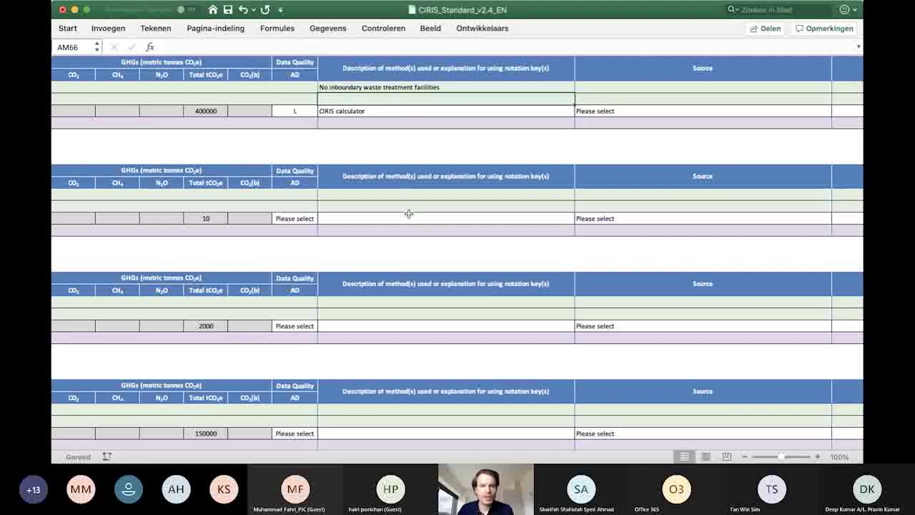
scroll(408, 207, up, 5)
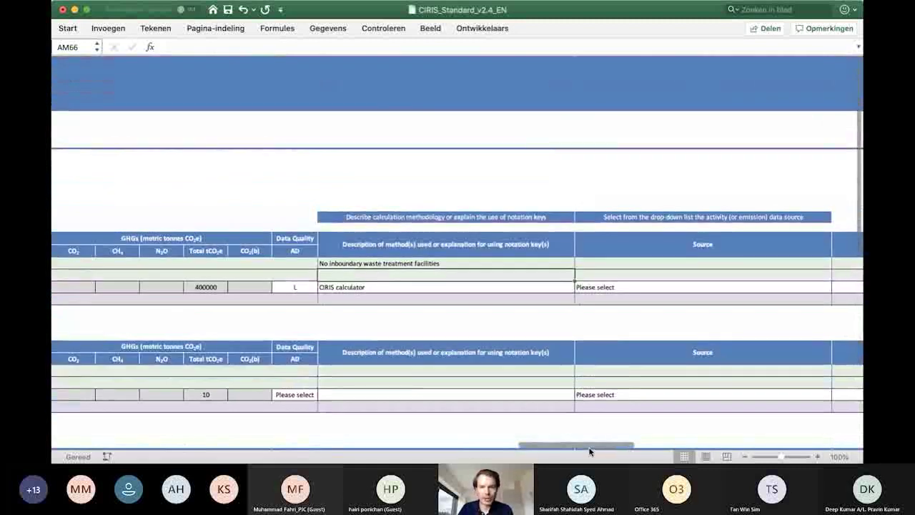
Step: Go to Results > Summary to see waste scope 3 at 552.010 and the 7.957.682 tCO2e total
drag(590, 451, 84, 430)
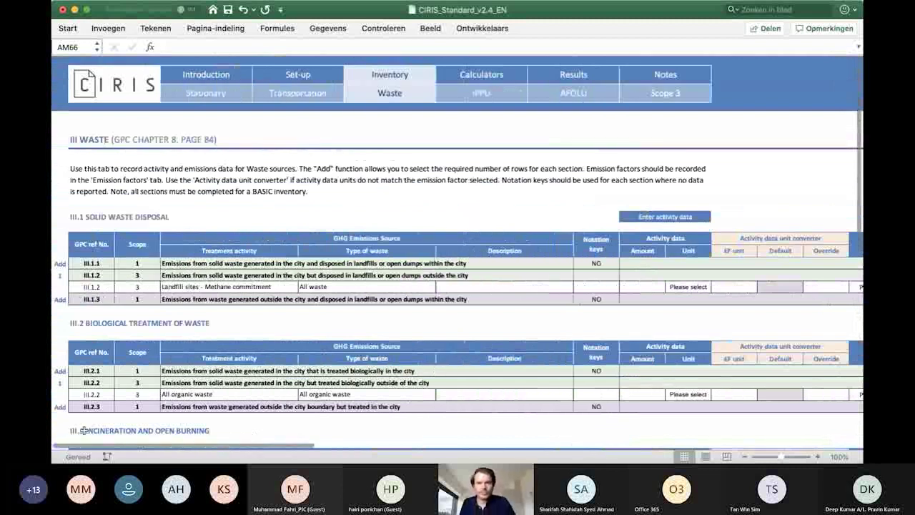
click(573, 78)
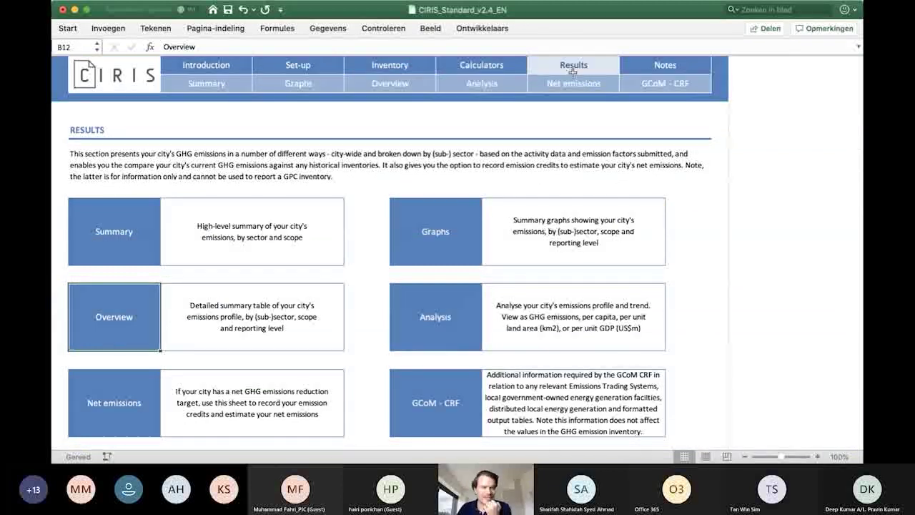
click(152, 224)
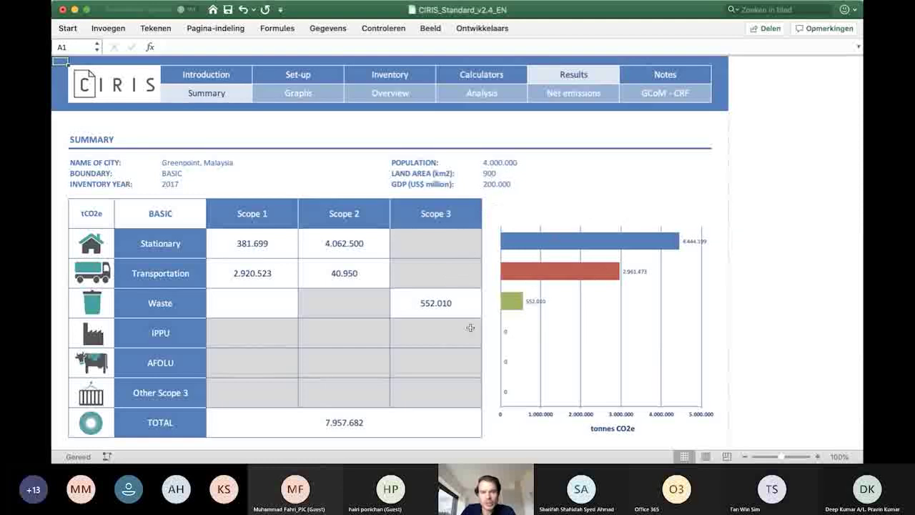
scroll(470, 327, down, 5)
scroll(473, 327, down, 1)
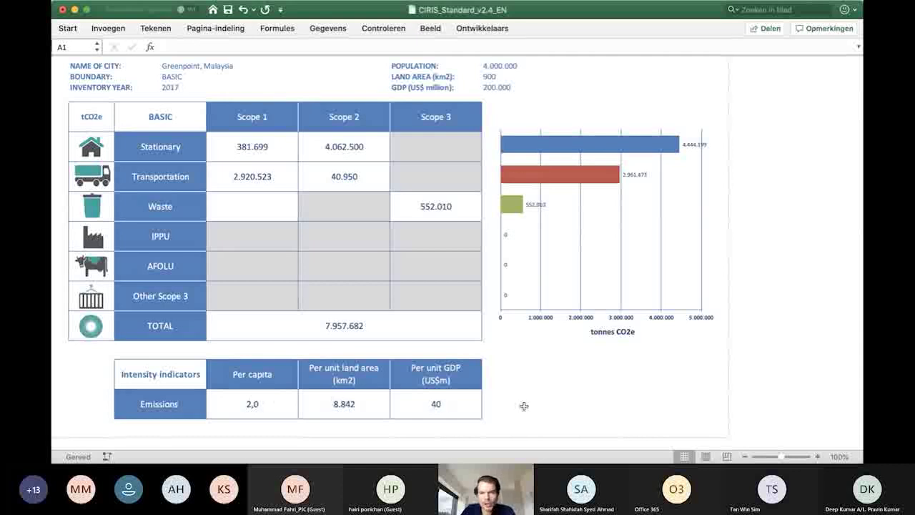
scroll(523, 405, up, 5)
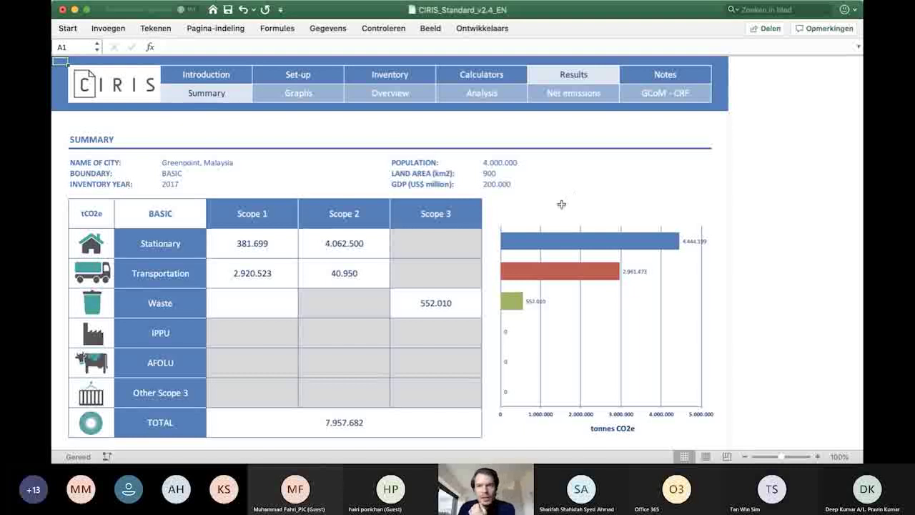
Step: Open Results > Graphs and scroll down to the sub-sector-by-scope stacked bar chart
click(297, 96)
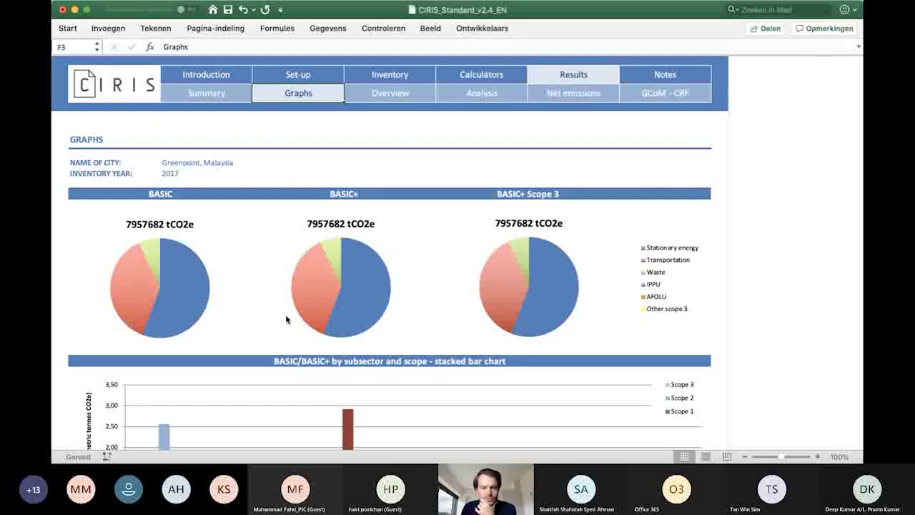
scroll(286, 320, down, 5)
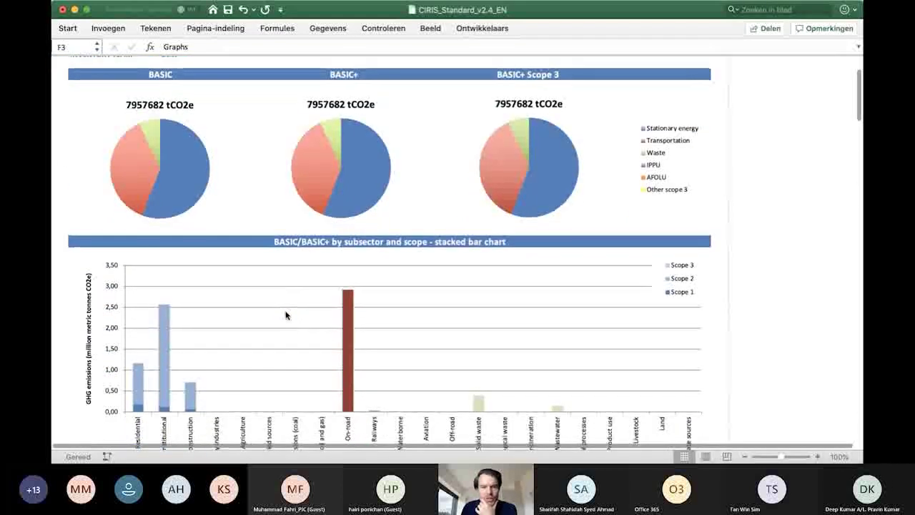
scroll(286, 315, down, 3)
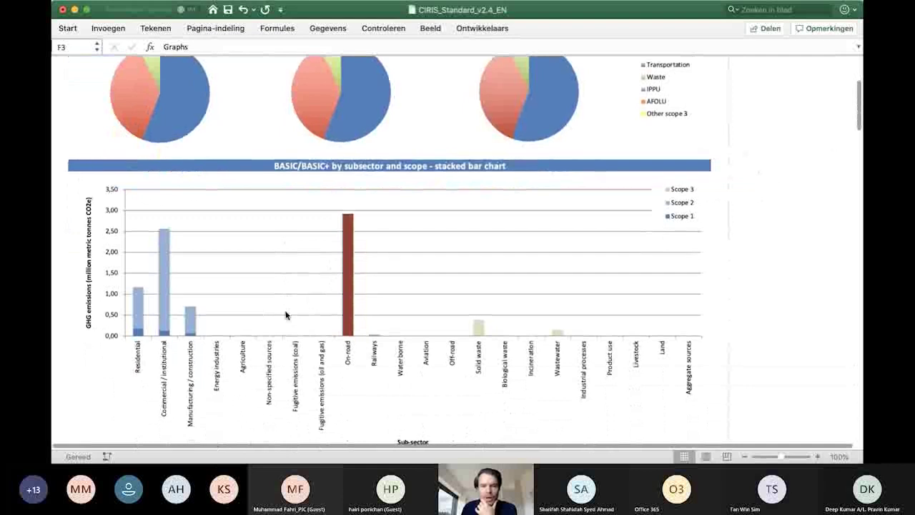
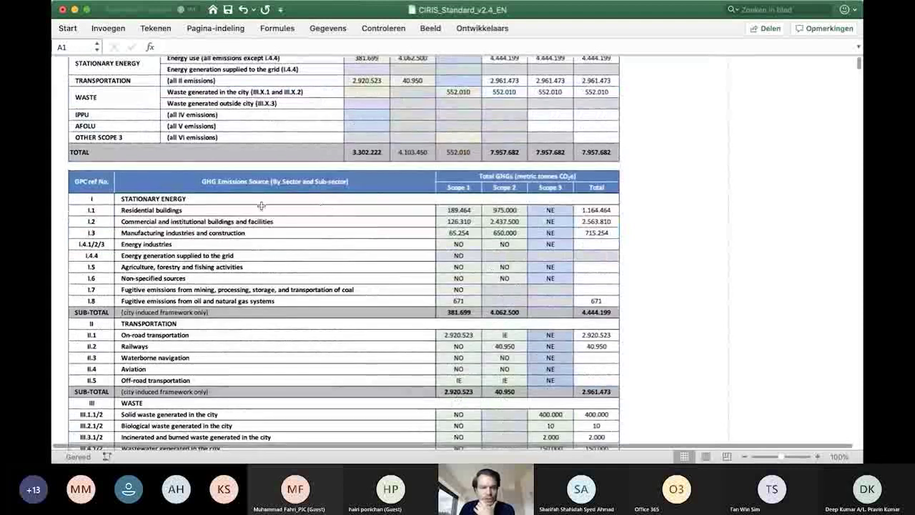
scroll(332, 266, down, 2)
scroll(328, 335, down, 3)
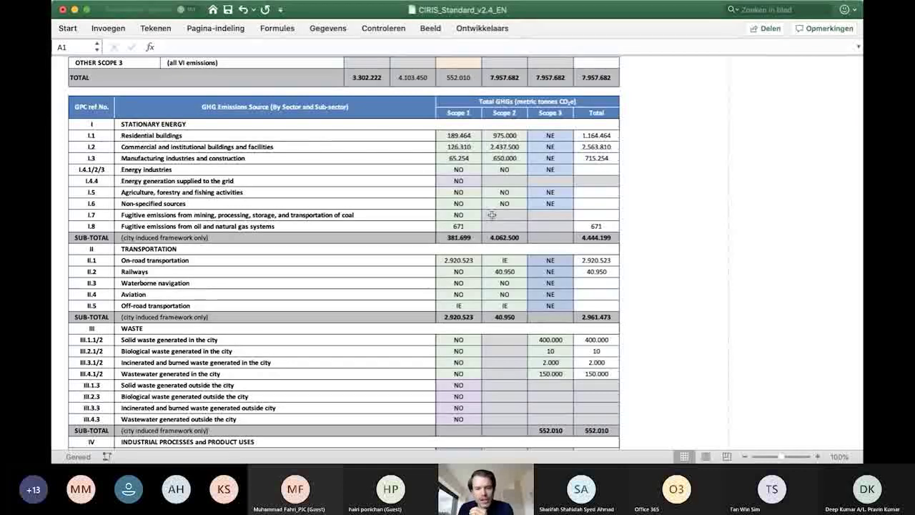
scroll(450, 243, up, 4)
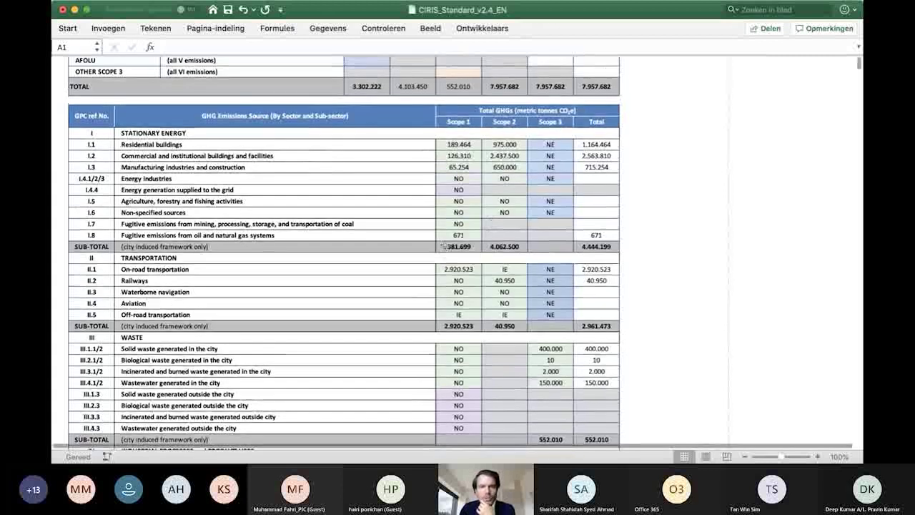
scroll(444, 245, up, 5)
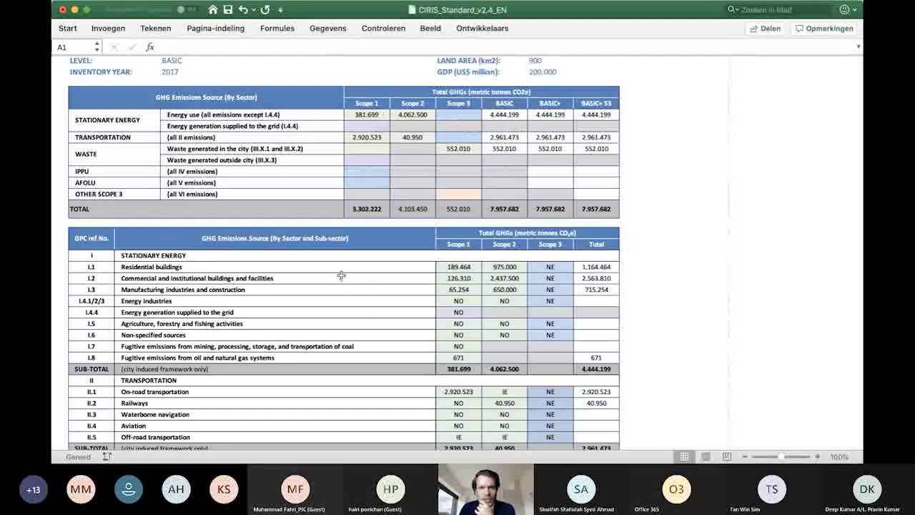
scroll(341, 275, up, 5)
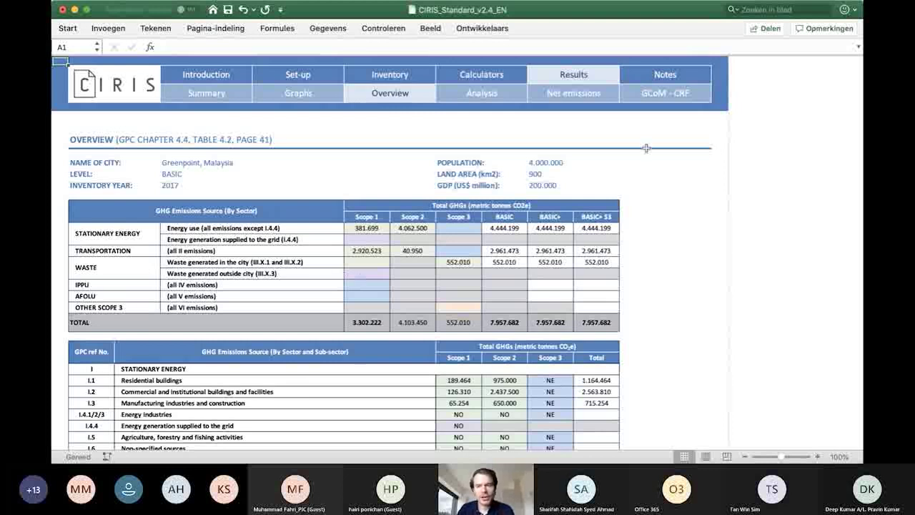
Step: Switch to the GCoM - CRF sheet and scroll through its CRF Output Table and back to the top
click(656, 95)
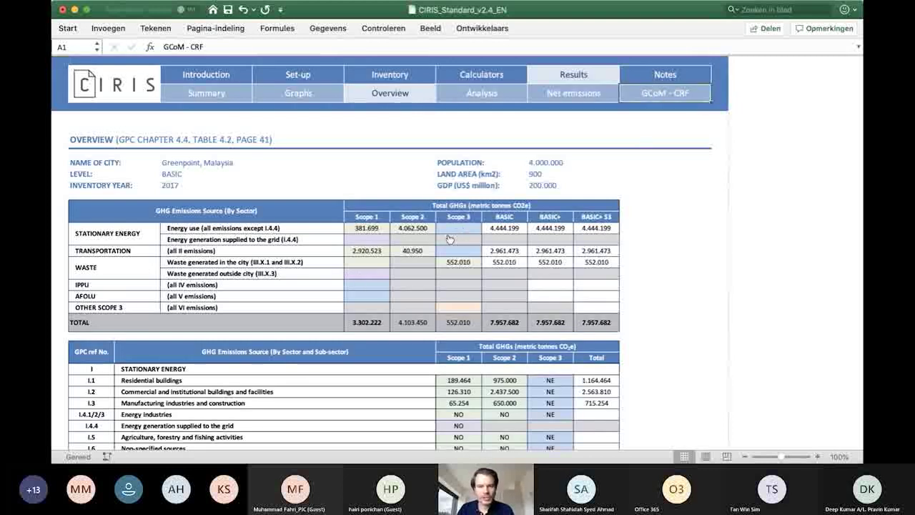
scroll(552, 152, down, 5)
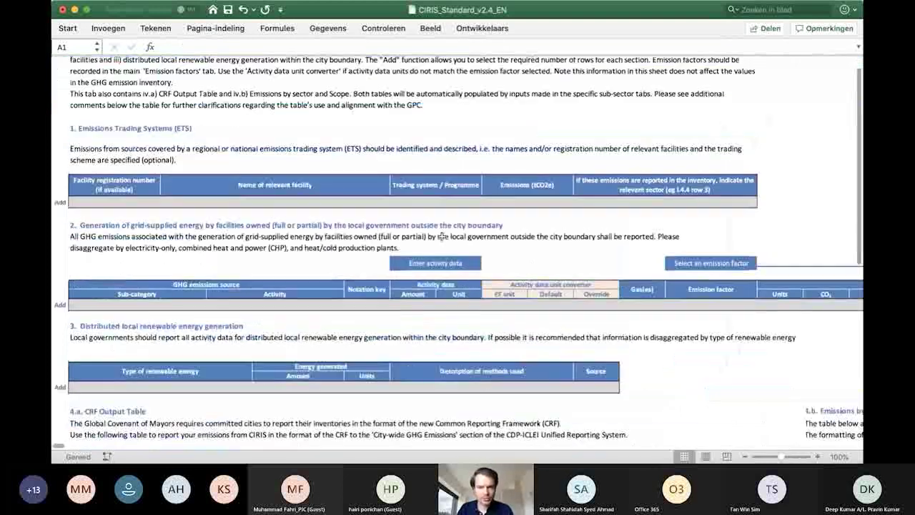
scroll(553, 152, up, 5)
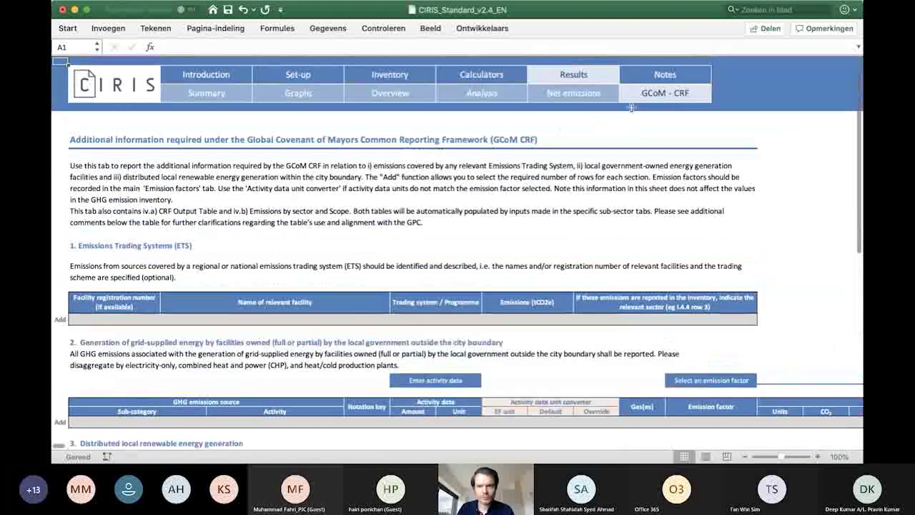
scroll(502, 194, down, 10)
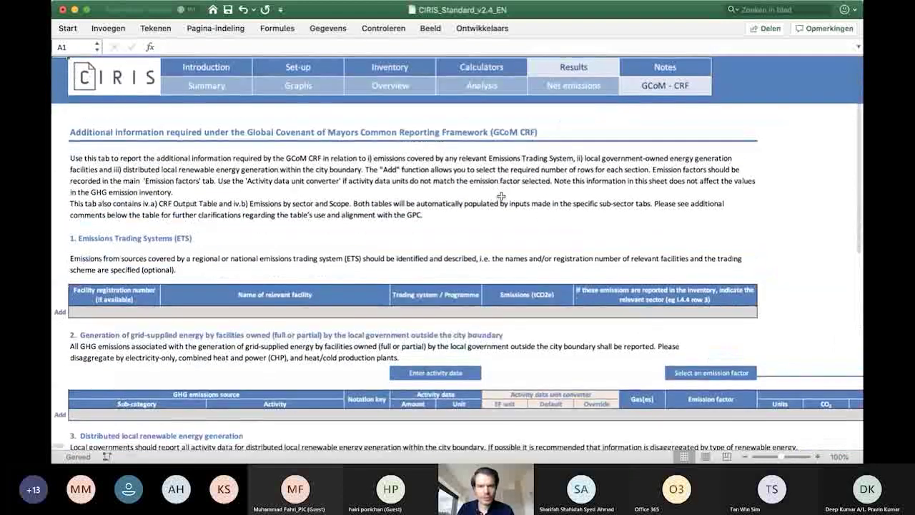
scroll(502, 194, down, 4)
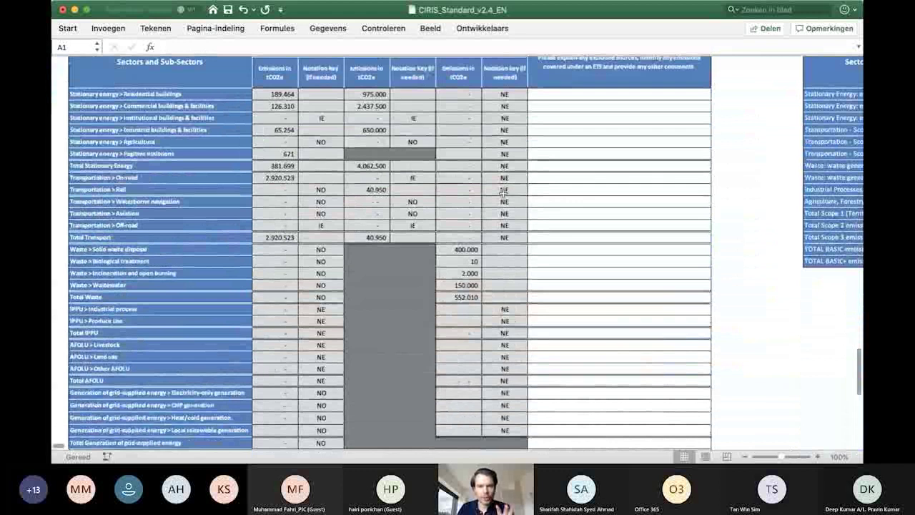
scroll(502, 191, down, 3)
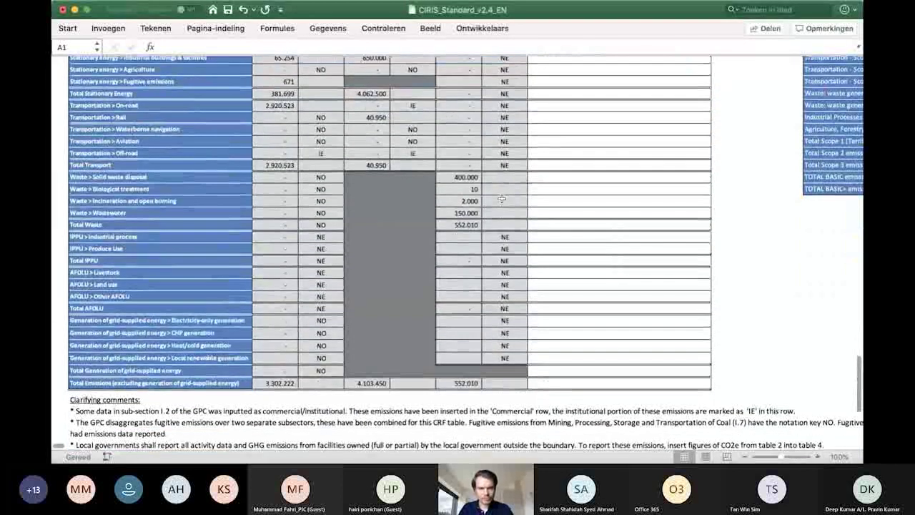
scroll(502, 198, up, 3)
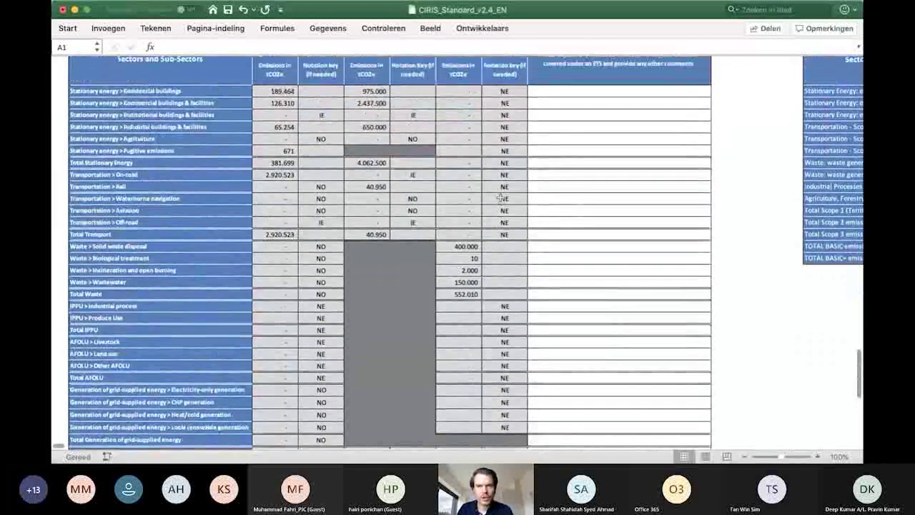
scroll(498, 198, up, 1)
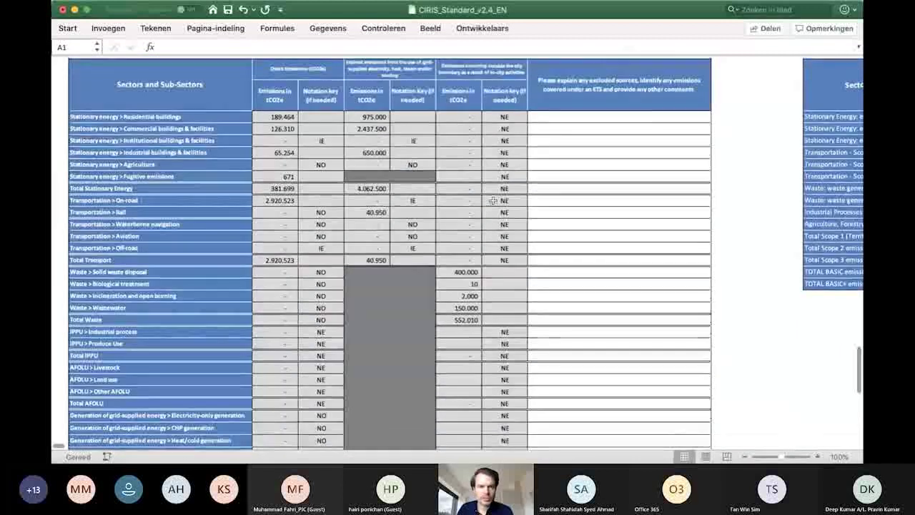
scroll(493, 200, up, 4)
scroll(491, 200, up, 15)
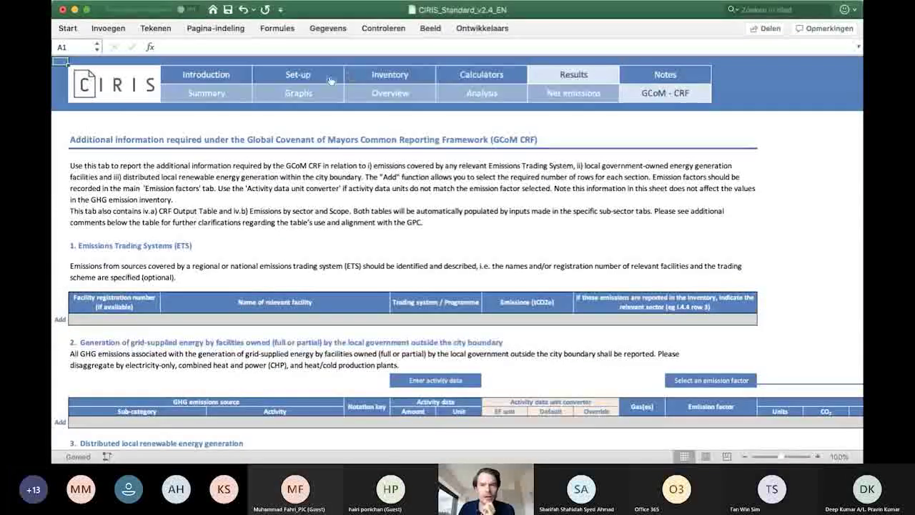
click(306, 78)
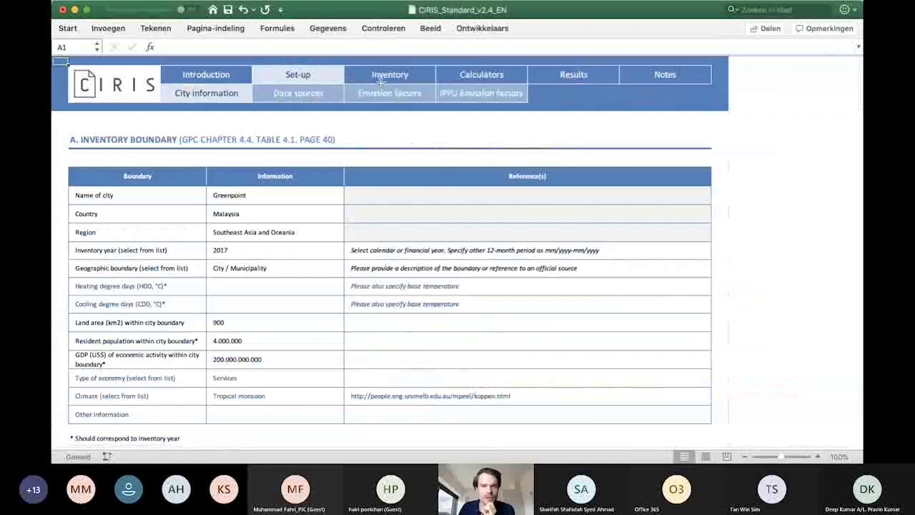
Step: Open the Set-up section's Emission factors sheet and scroll down to the fuel table
click(391, 93)
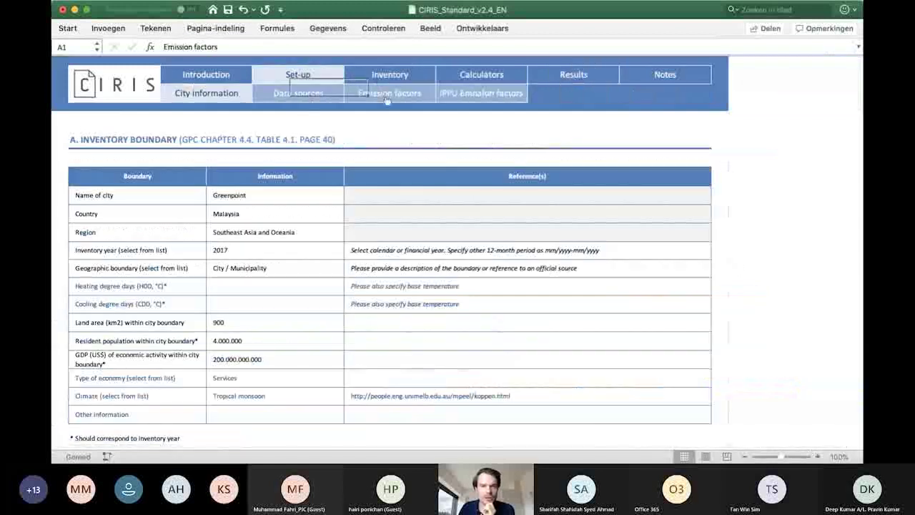
scroll(418, 363, down, 1)
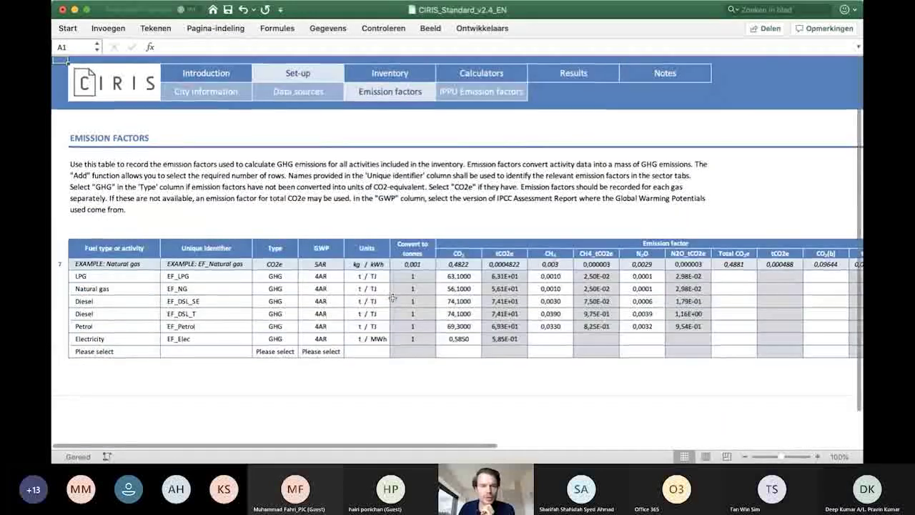
scroll(418, 363, down, 2)
Step: Select the Fuel type, Unique identifier, GWP and CO2 columns for LPG through Electricity
click(92, 247)
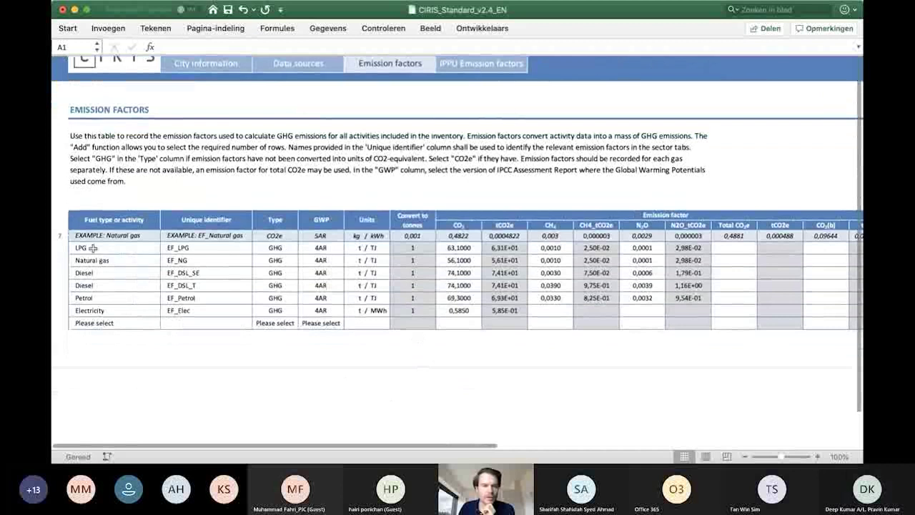
drag(92, 247, 109, 309)
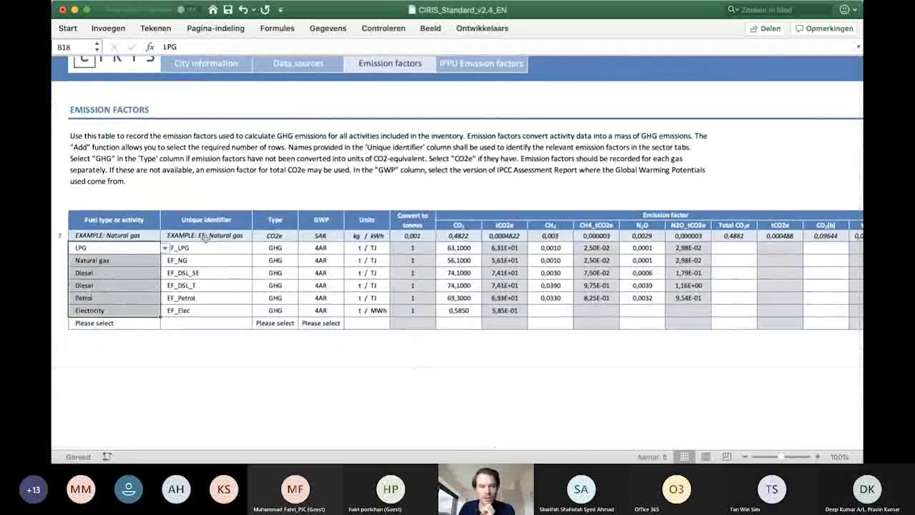
drag(205, 247, 240, 308)
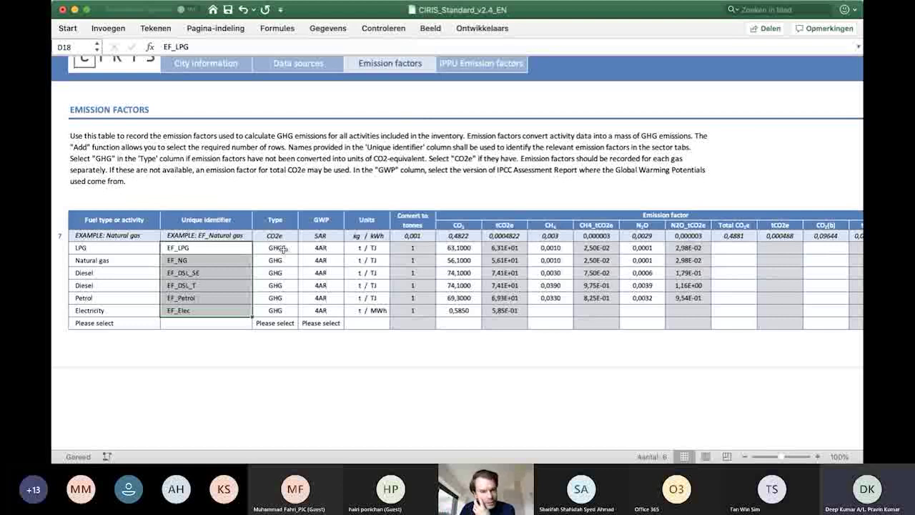
drag(333, 249, 326, 309)
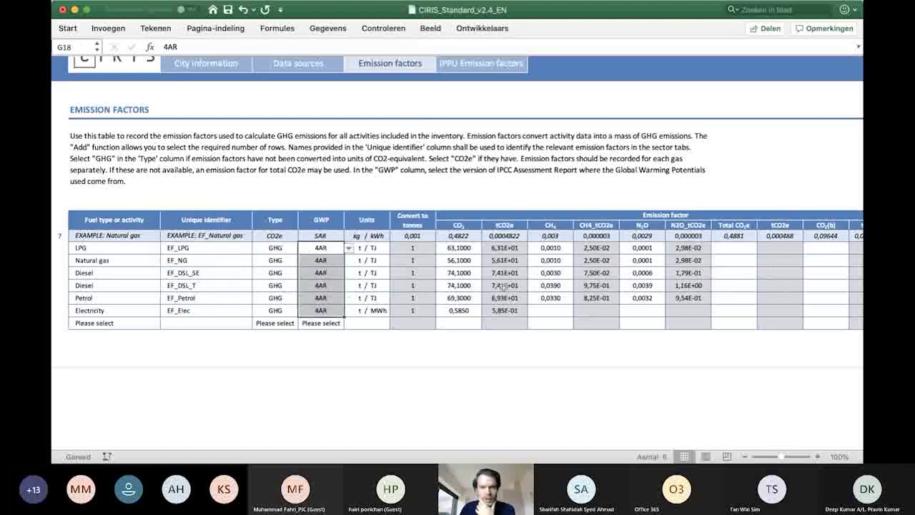
drag(458, 247, 462, 309)
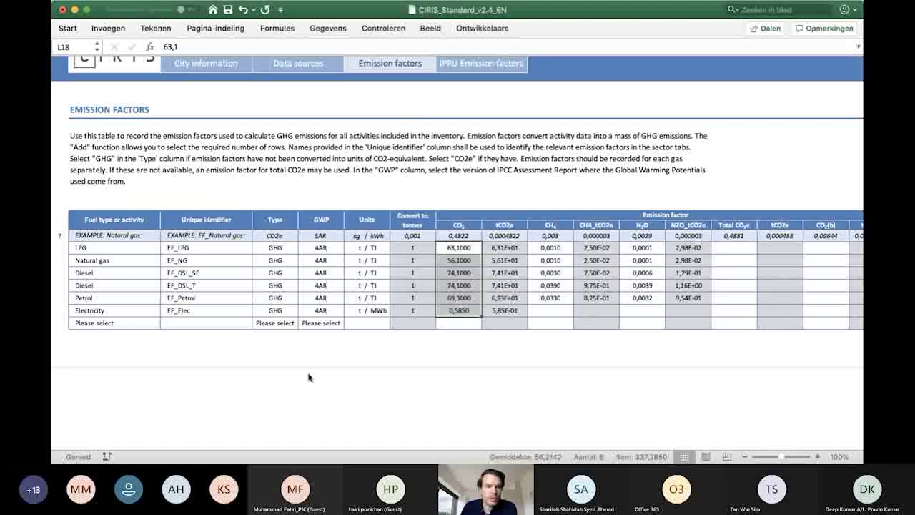
Step: Fill the blank row with fuel type LPG and unique identifier EF_LPG_2017
click(116, 327)
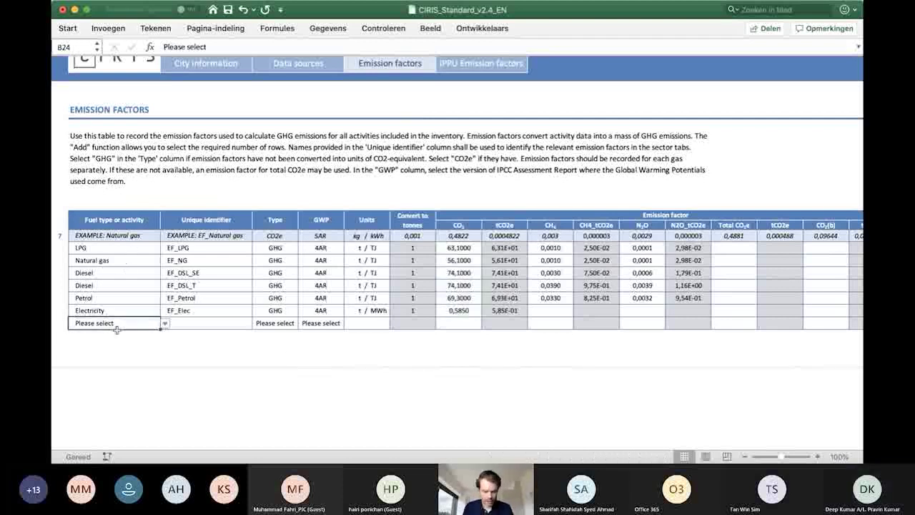
text(LPG)
key(Tab)
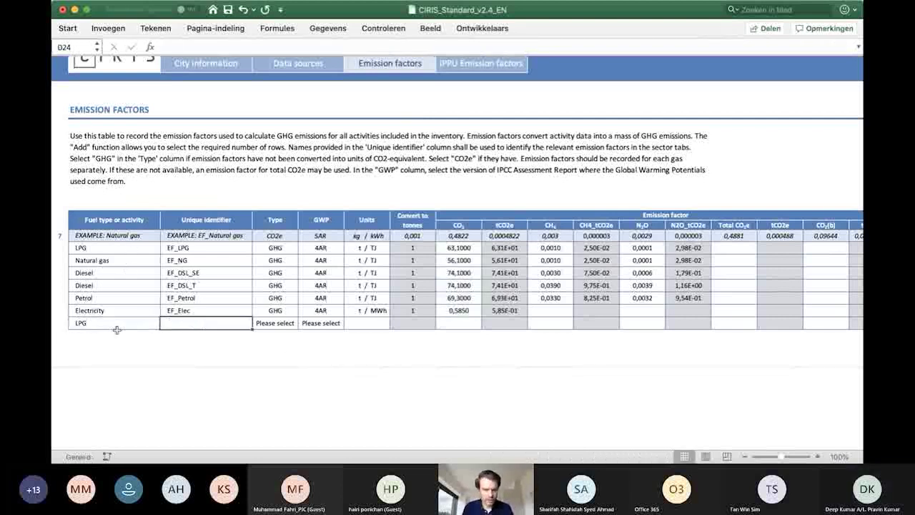
text(EF_LPG)
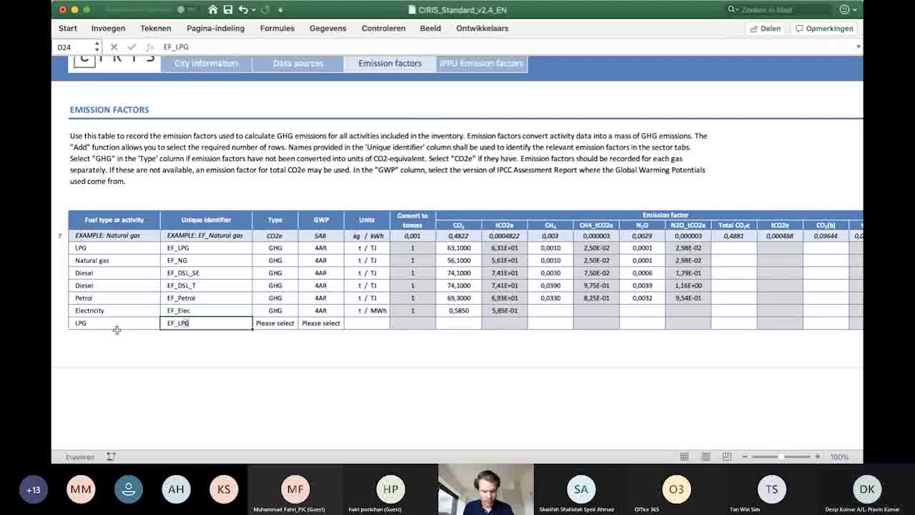
text(_2017)
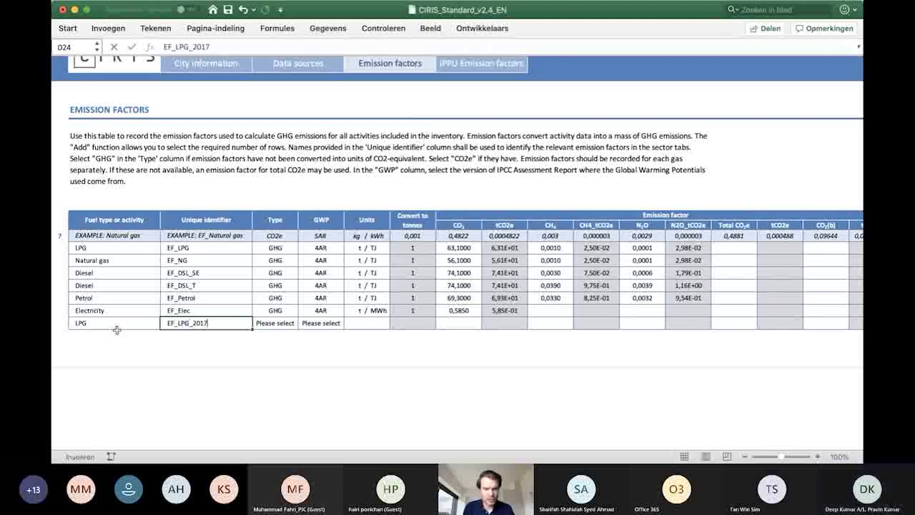
key(Up)
key(Up)
key(Up)
key(Up)
key(Up)
key(Up)
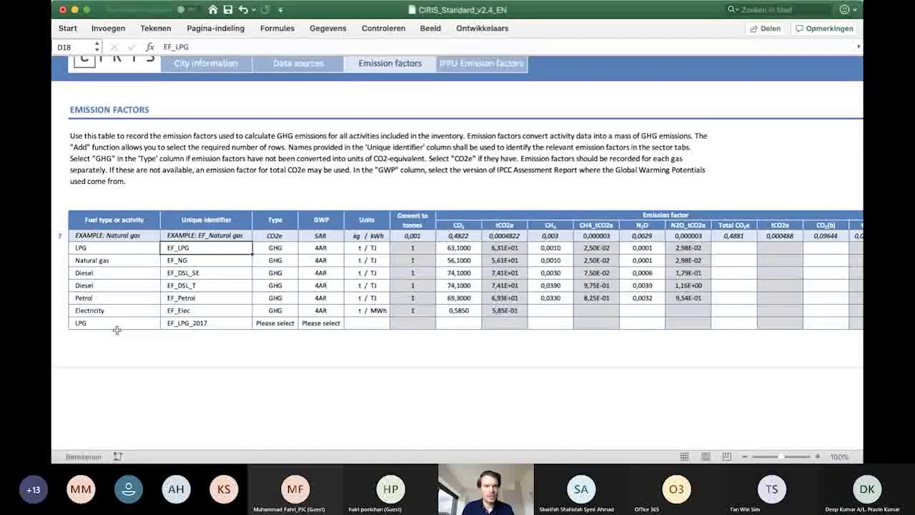
Step: Rename the old EF_LPG identifier to EF_LPG_2016, then select the LPG rows' identifiers and Total CO2e cells
key(F2)
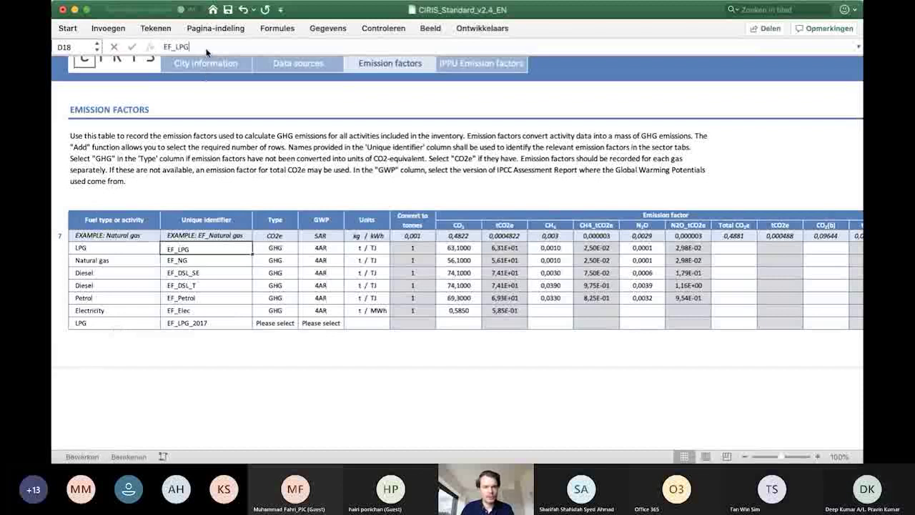
text(_2017)
key(Return)
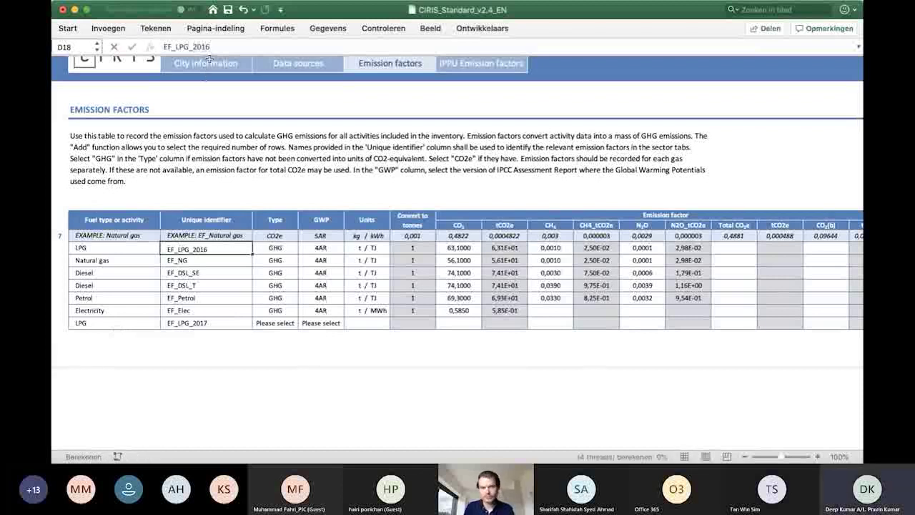
key(Down)
key(Down)
key(Down)
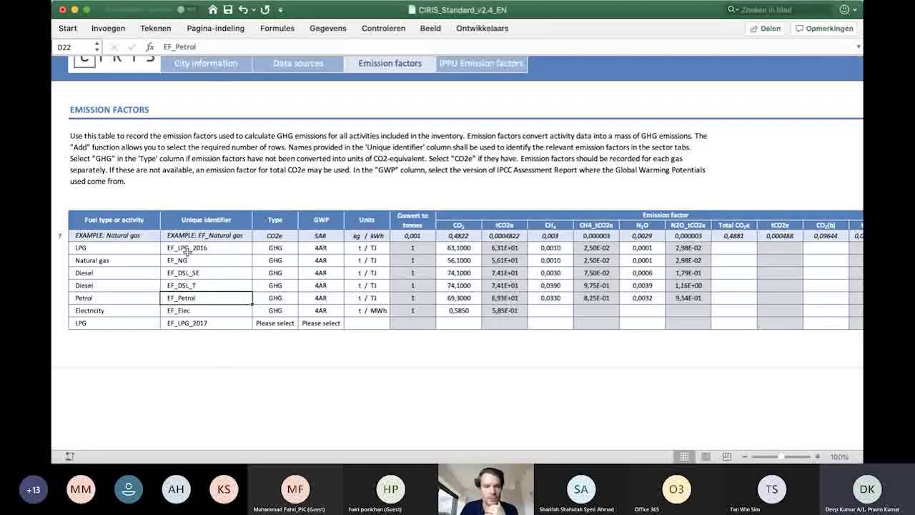
drag(187, 250, 190, 323)
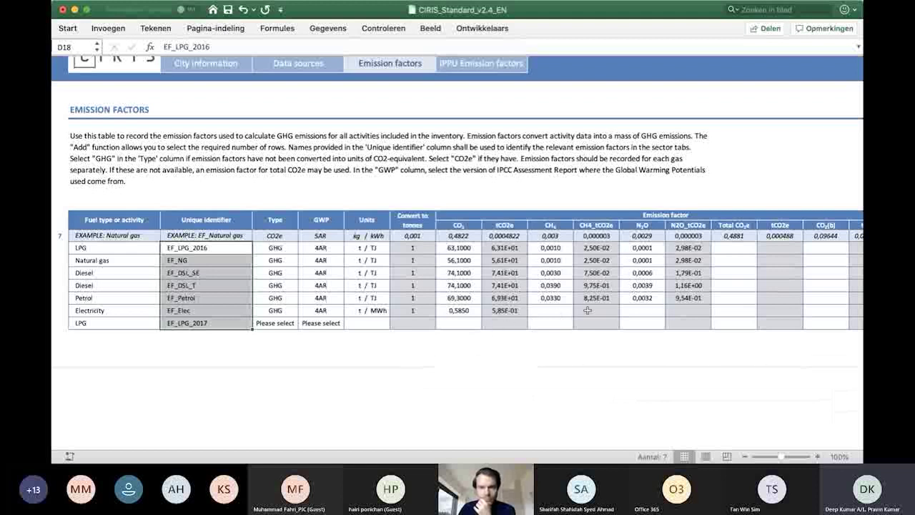
drag(734, 248, 736, 325)
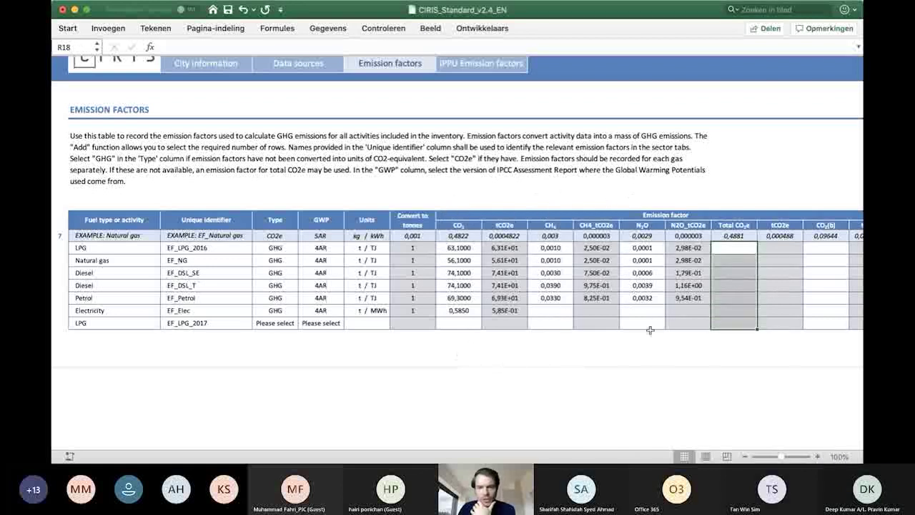
click(721, 312)
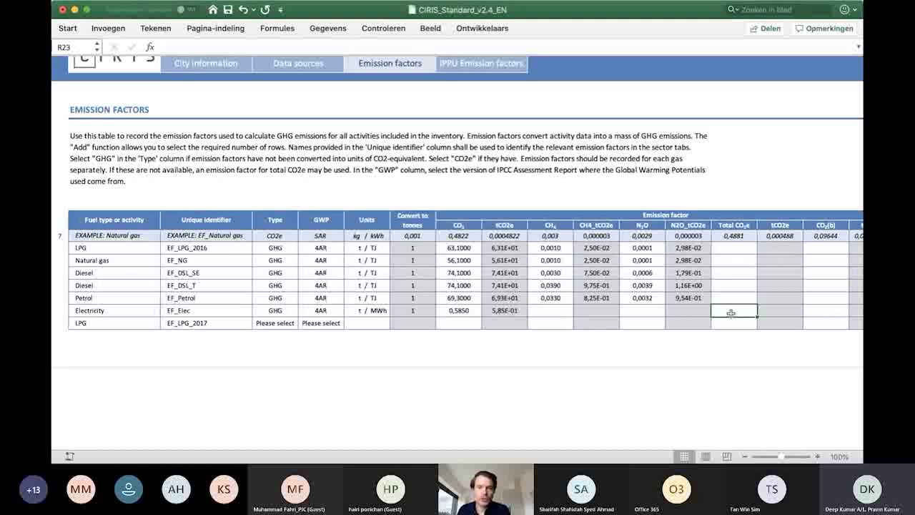
key(Left)
key(Left)
key(Left)
key(Left)
key(Left)
key(Left)
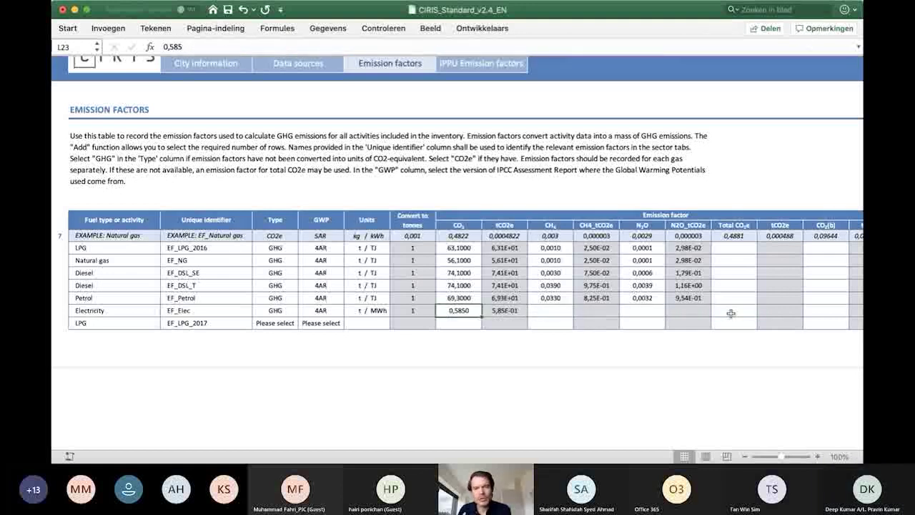
key(Right)
key(Right)
key(Right)
key(Right)
key(Right)
key(Right)
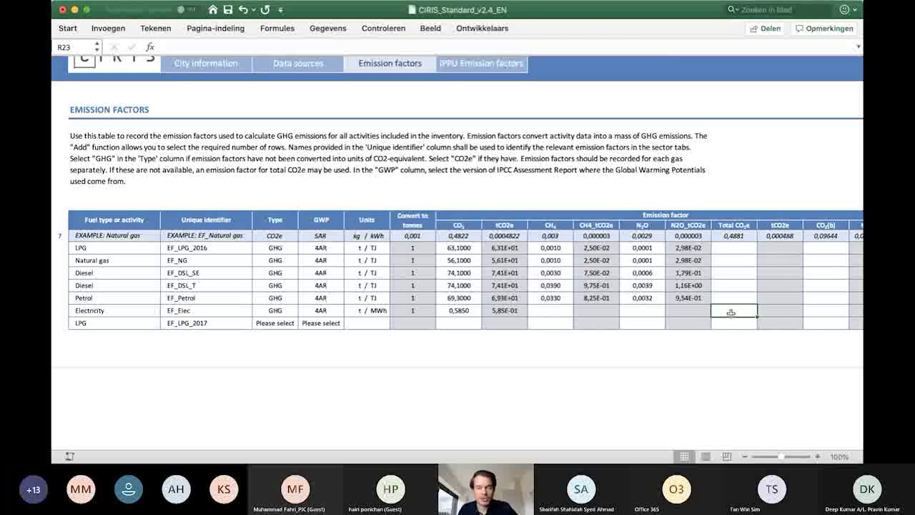
key(Left)
key(Left)
key(Left)
key(Left)
key(Left)
key(Left)
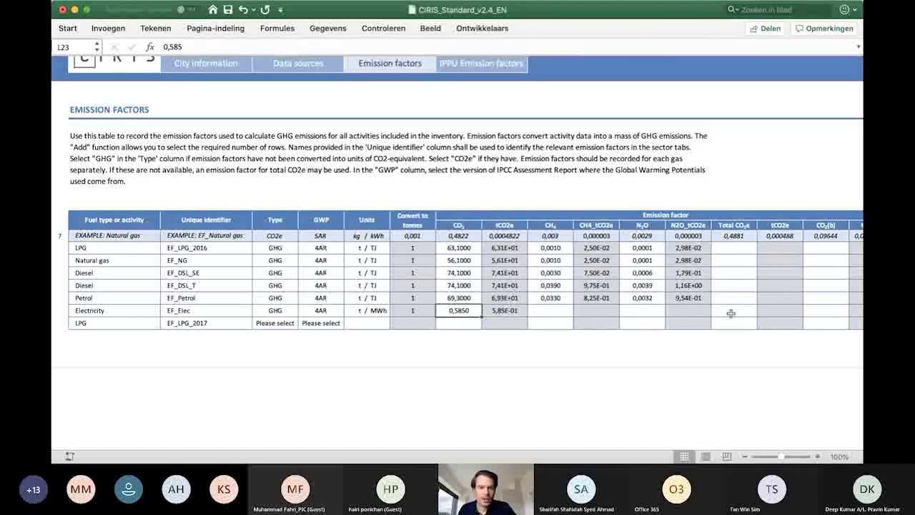
key(Right)
key(Right)
key(Right)
key(Right)
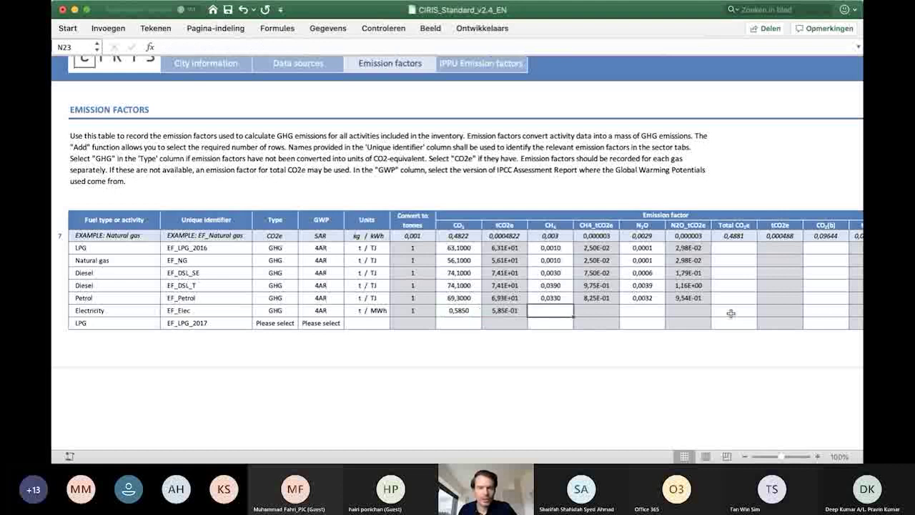
key(Left)
key(Left)
key(Right)
key(Right)
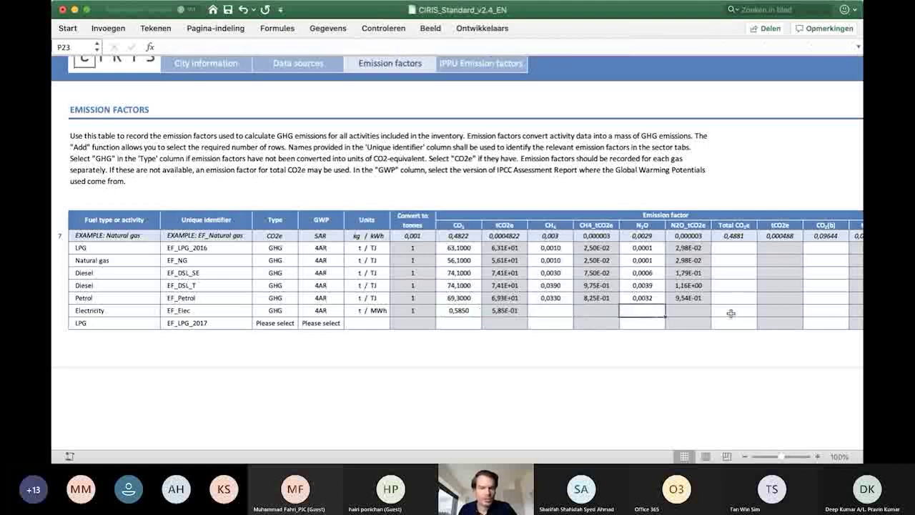
key(Left)
key(Left)
key(Right)
key(Right)
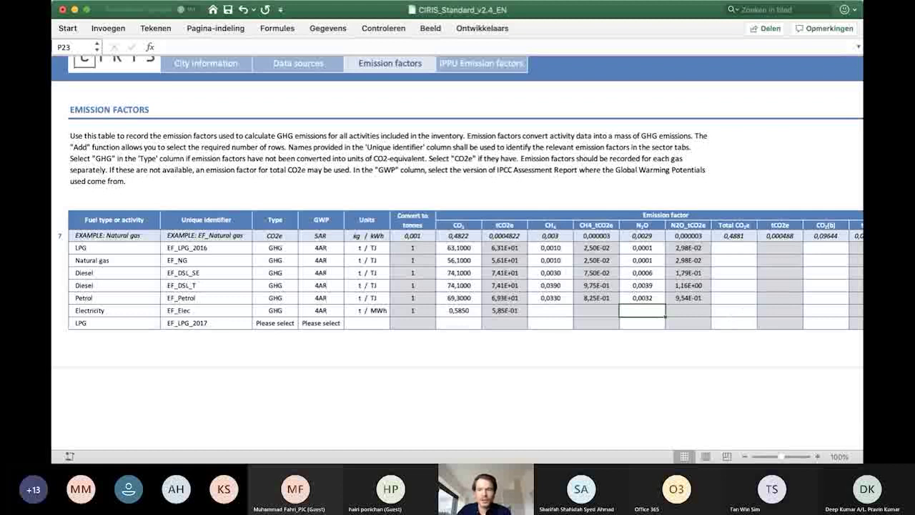
key(super+Tab)
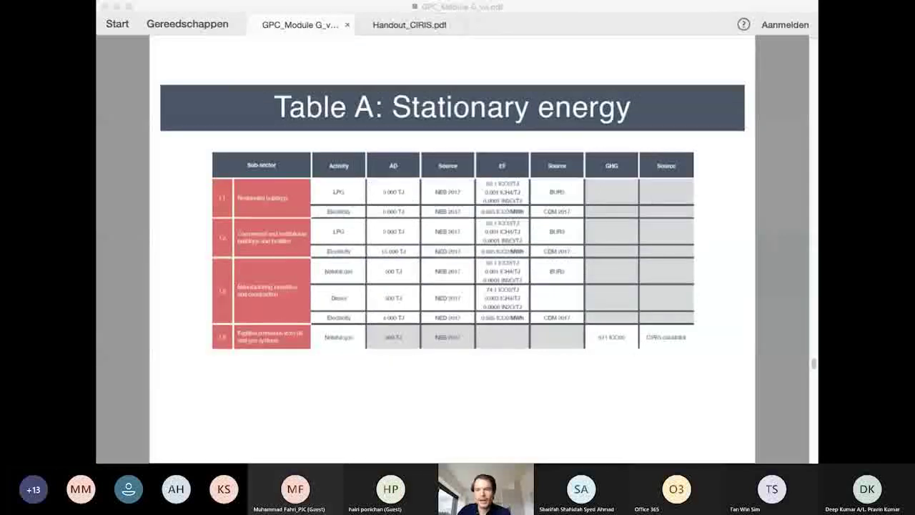
Step: Scroll the GPC_Module PDF to the Table A: Stationary energy slide
scroll(809, 386, down, 10)
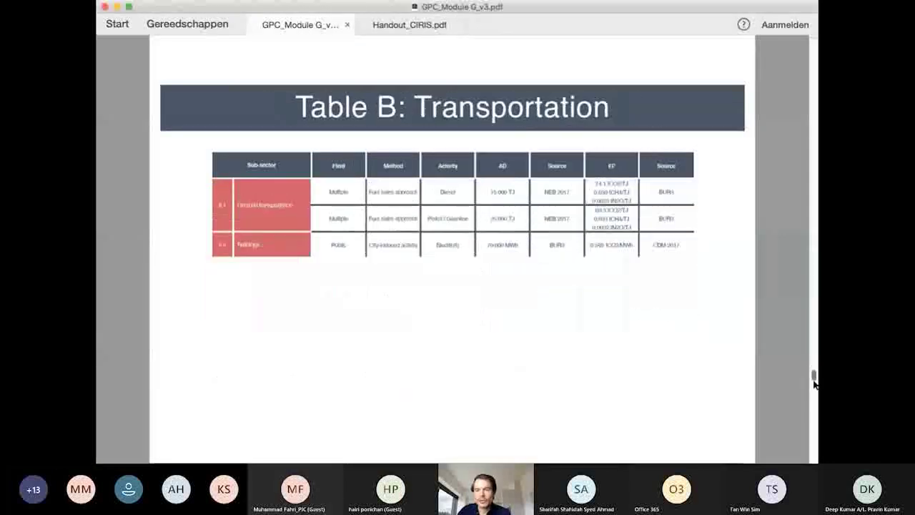
scroll(814, 346, up, 10)
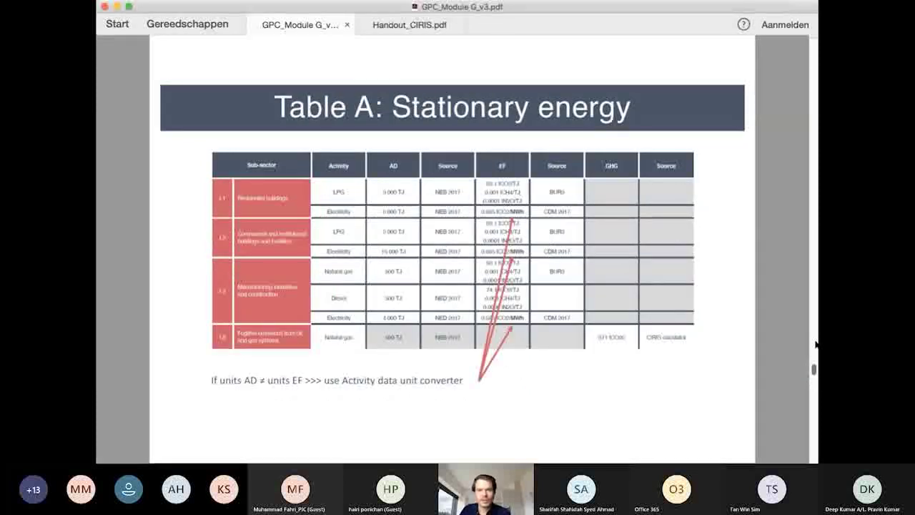
scroll(809, 340, down, 3)
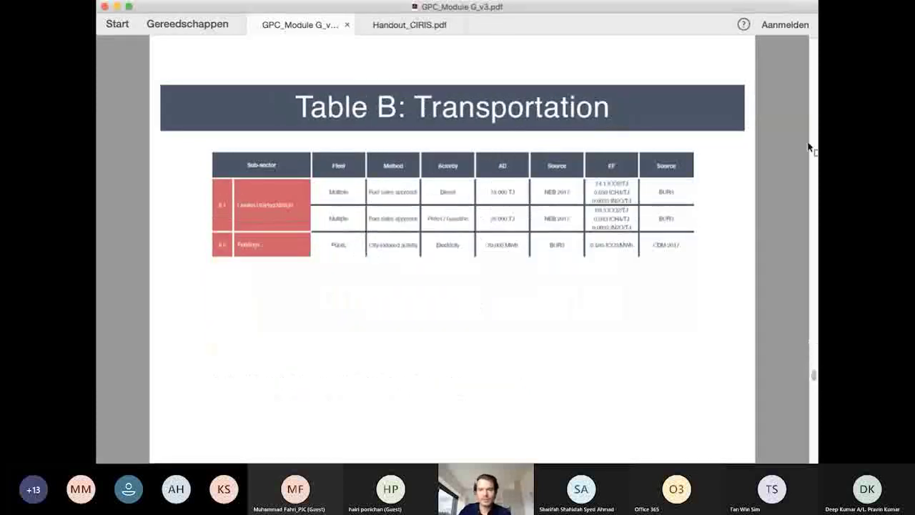
scroll(708, 165, up, 3)
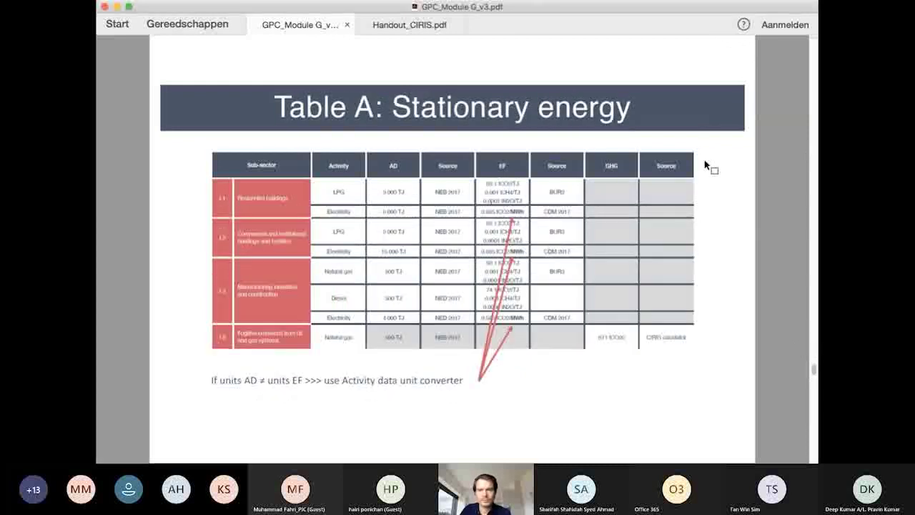